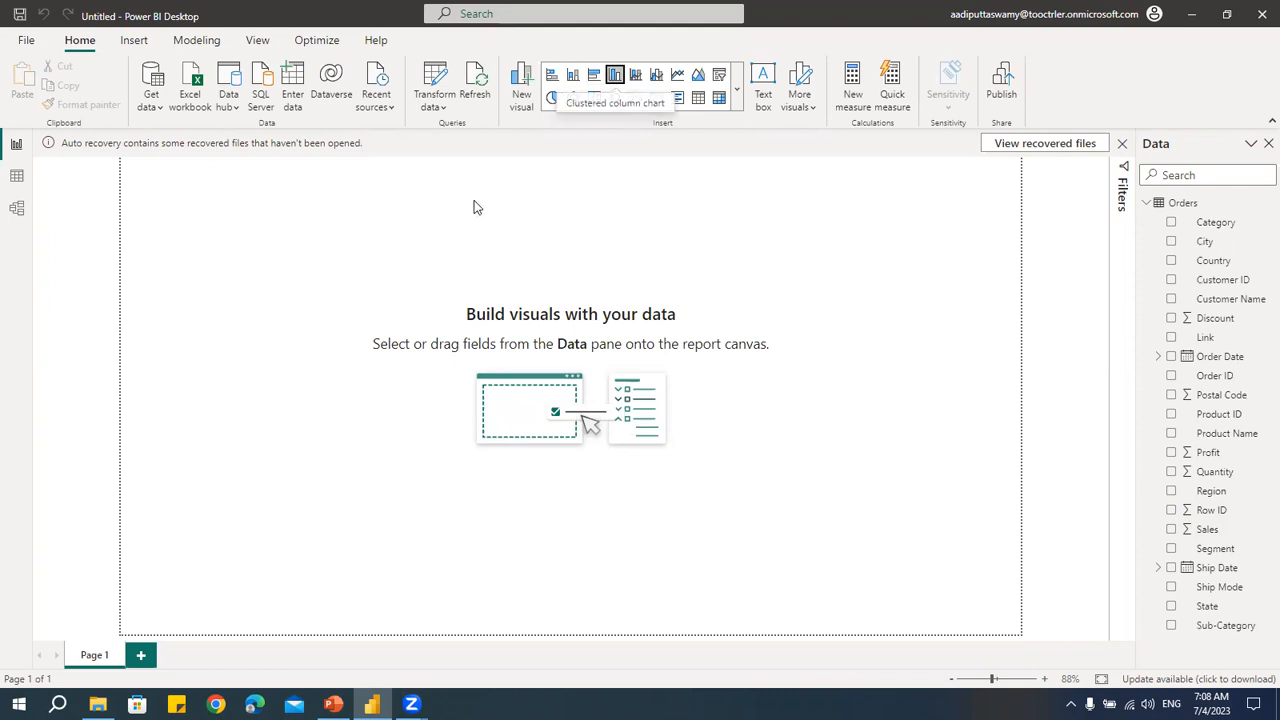
Step: Position and size the new clustered column chart in the page's upper-left area and assign Region to its X-axis
drag(237, 195, 258, 245)
drag(275, 375, 327, 422)
click(443, 314)
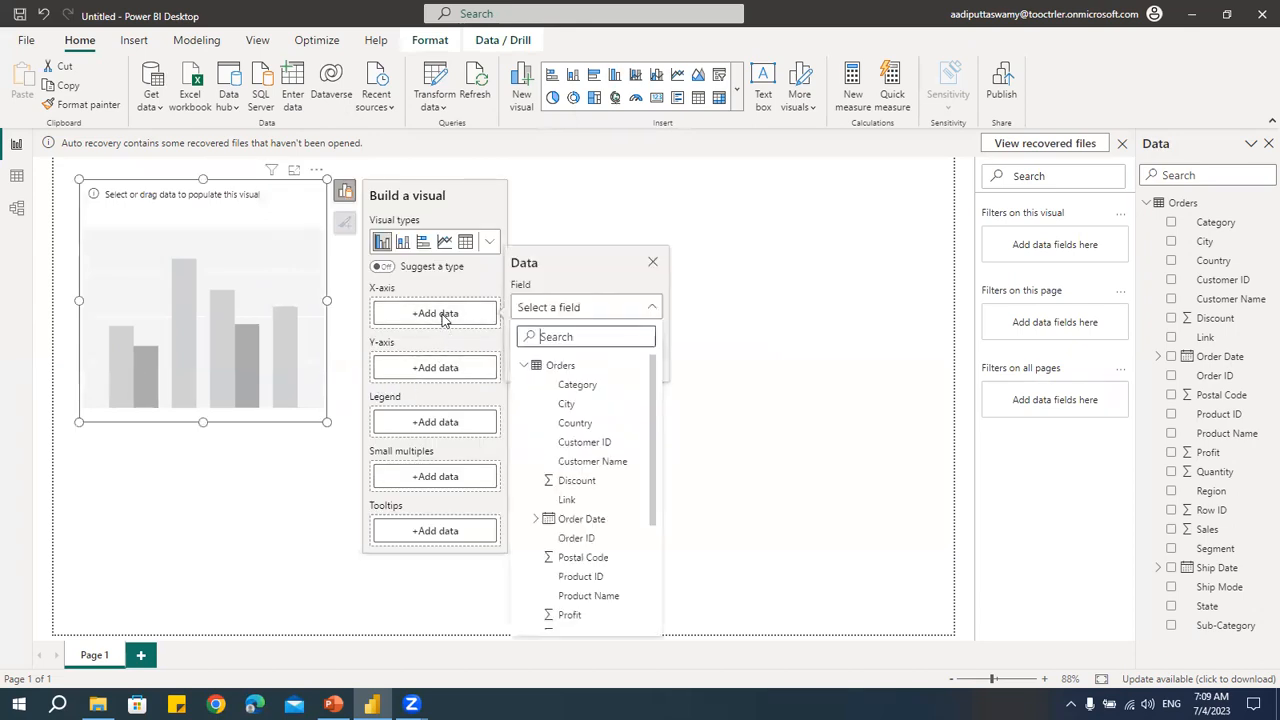
scroll(577, 484, down, 3)
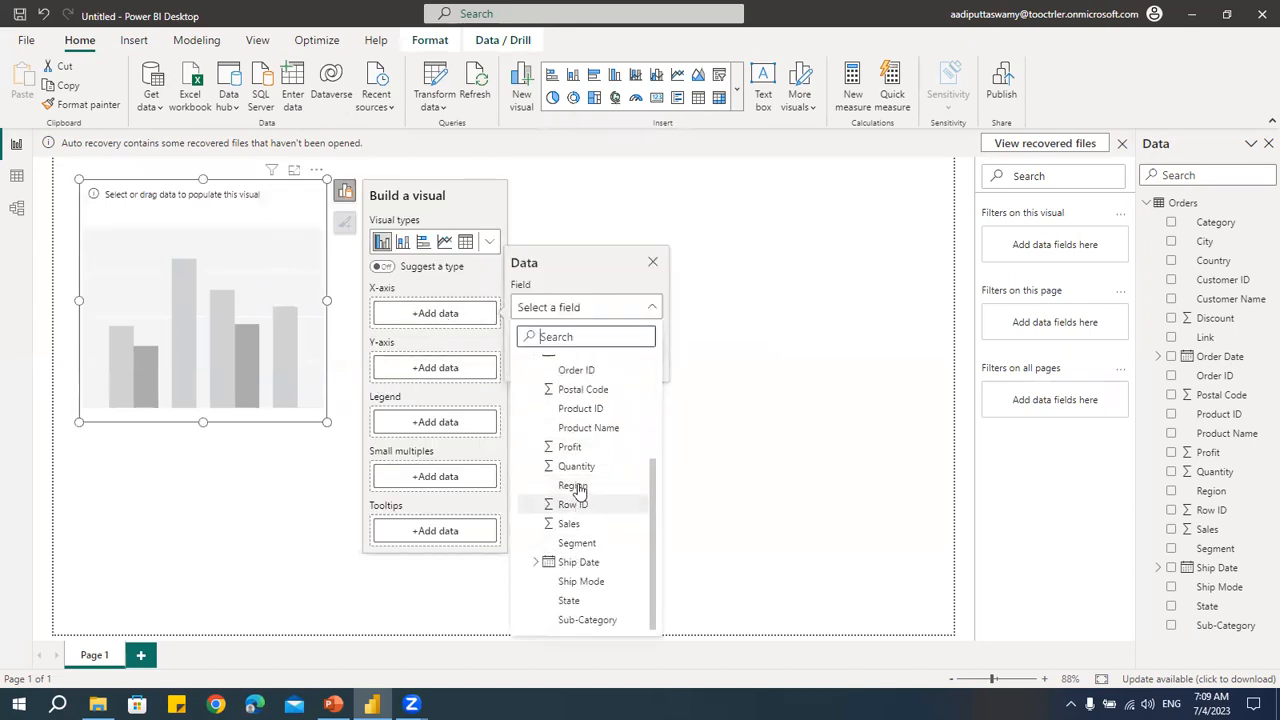
click(574, 486)
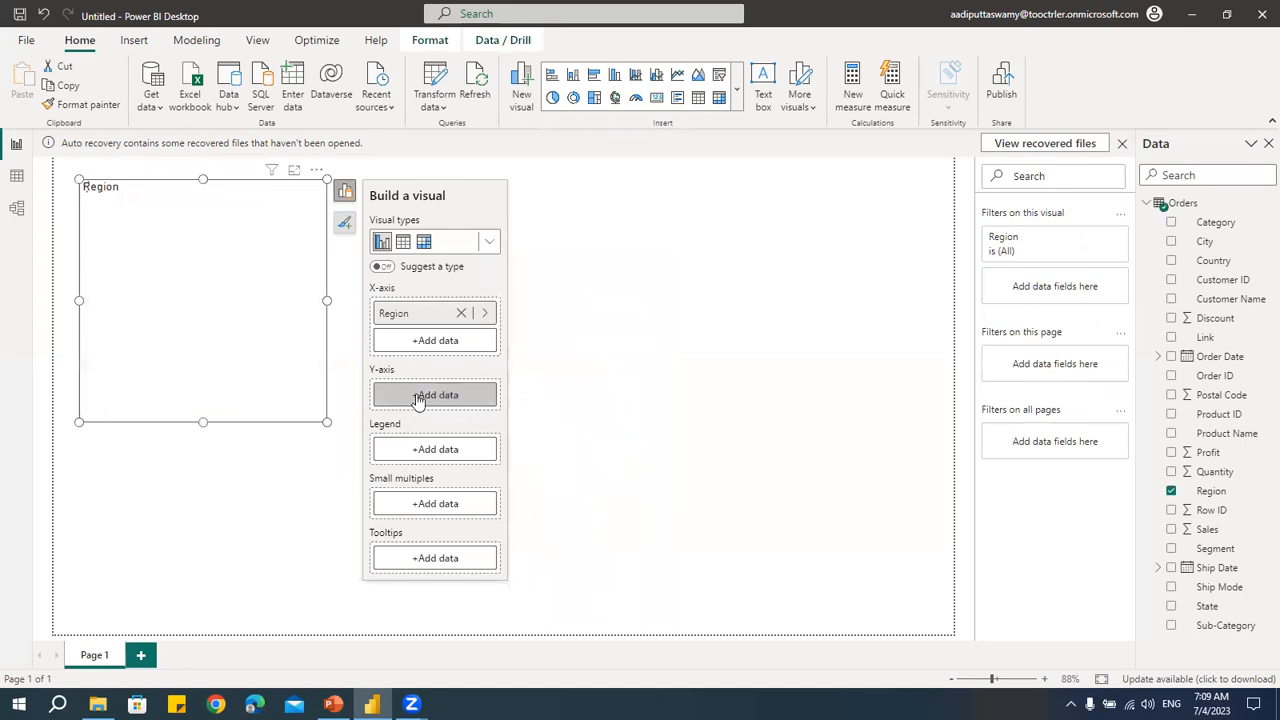
Step: Assign Sales to the column chart's Y-axis and make the chart slightly wider and shorter
click(420, 397)
scroll(610, 320, down, 3)
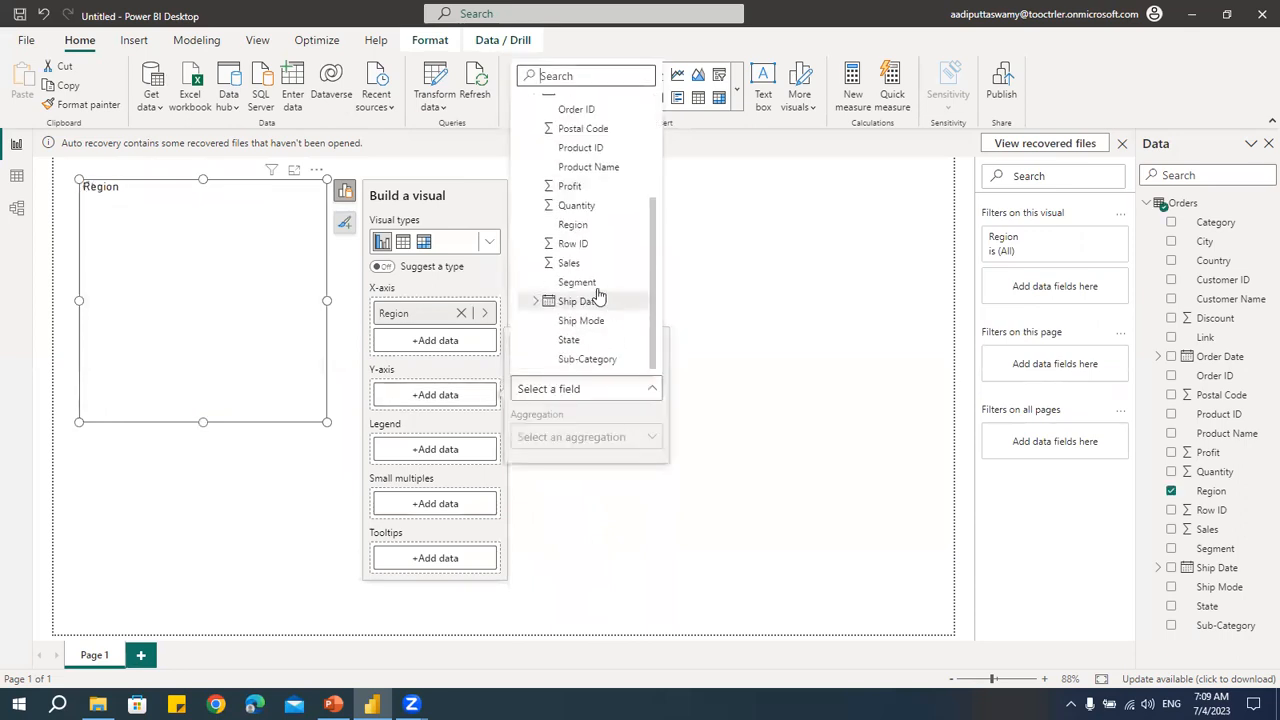
click(577, 265)
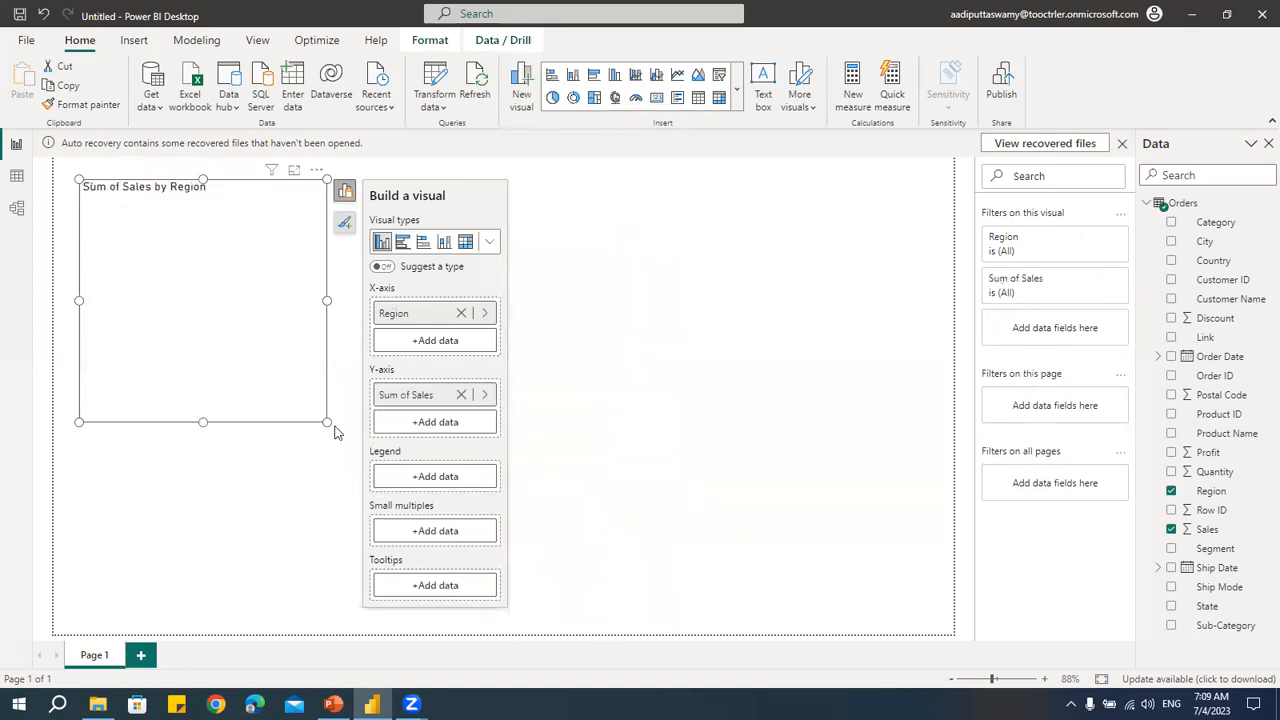
drag(326, 422, 369, 401)
click(680, 220)
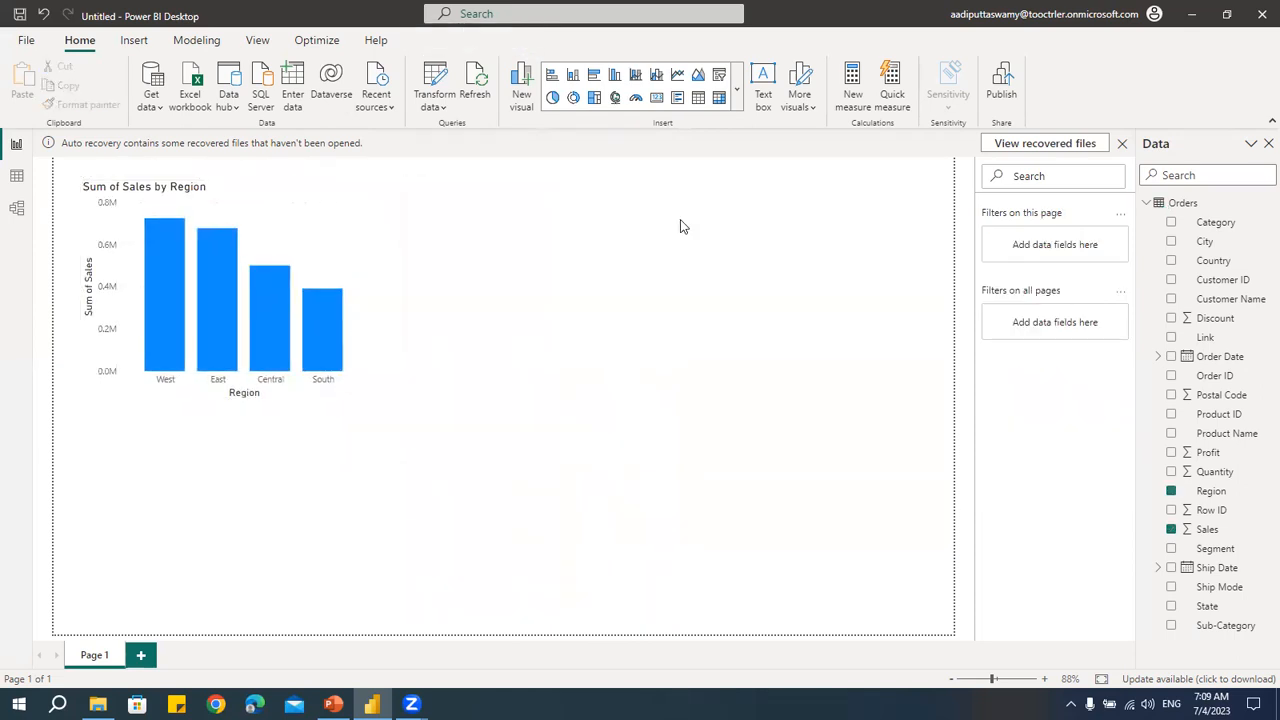
Step: Insert a table visual beside the column chart and add State as its first column
click(701, 101)
drag(276, 418, 586, 173)
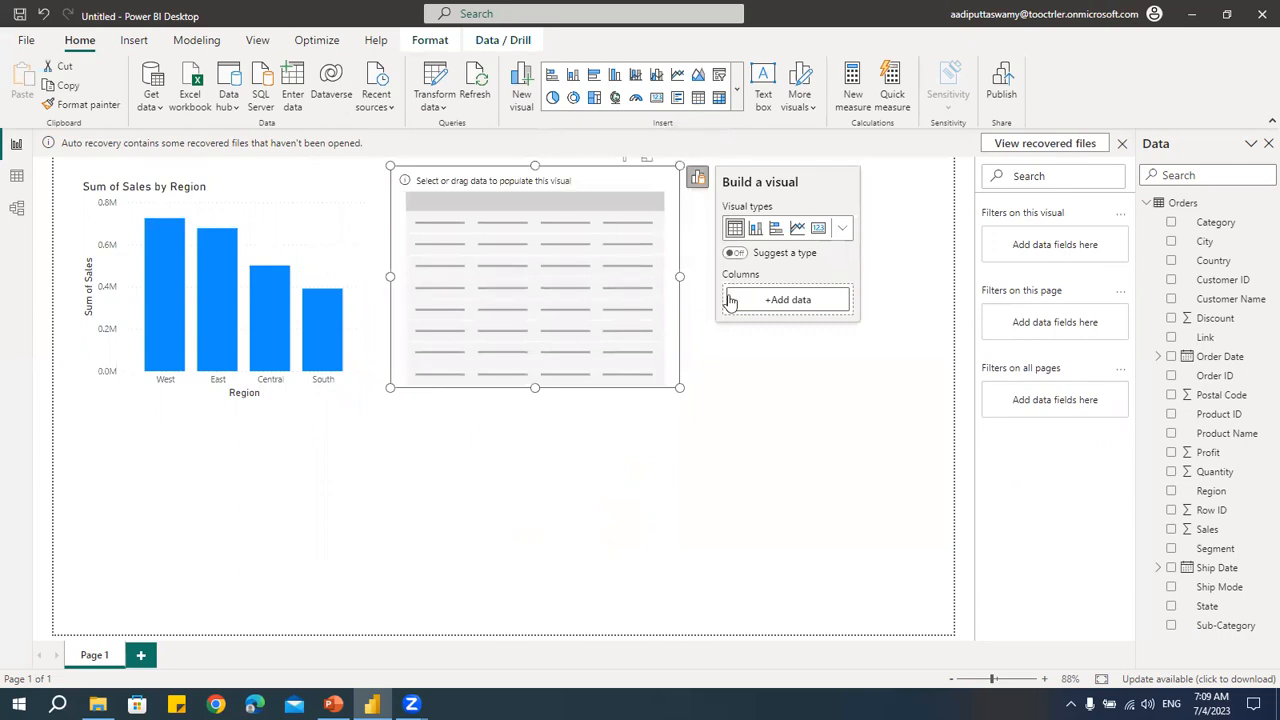
click(775, 301)
scroll(930, 490, down, 3)
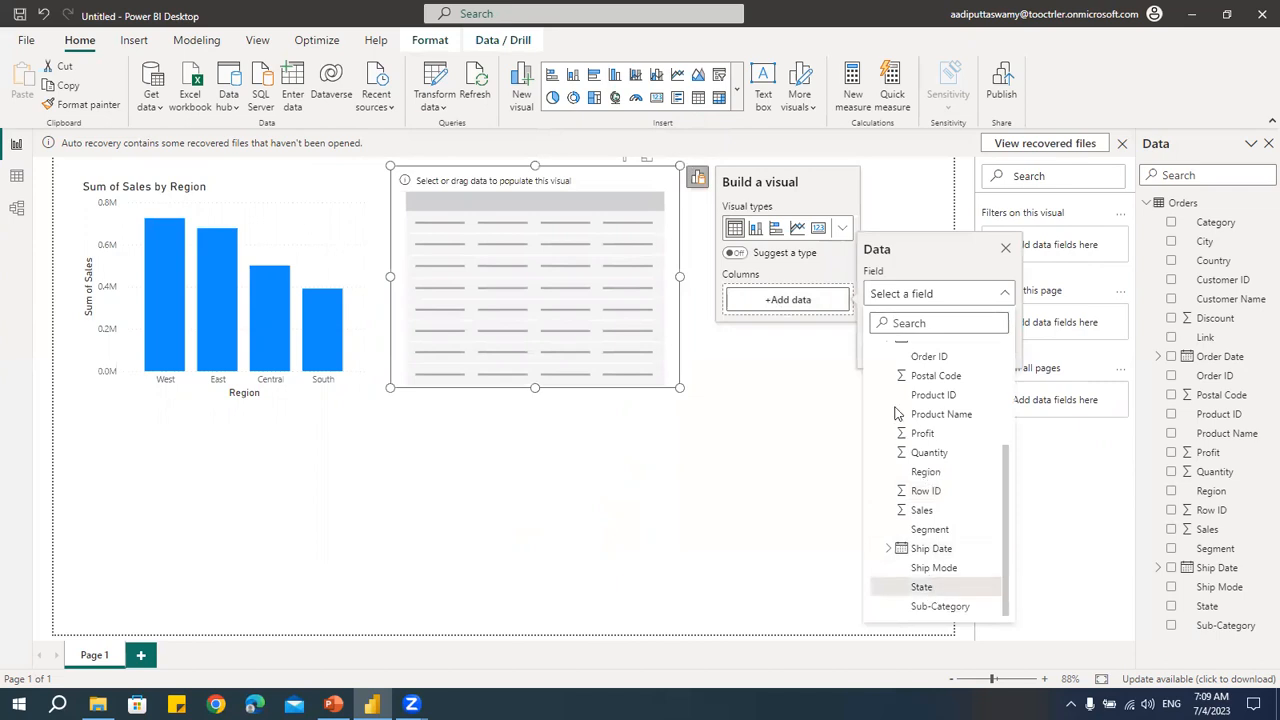
click(922, 588)
Step: Add Sales as the table's second column and make the table taller and slightly narrower
click(752, 327)
scroll(900, 470, down, 3)
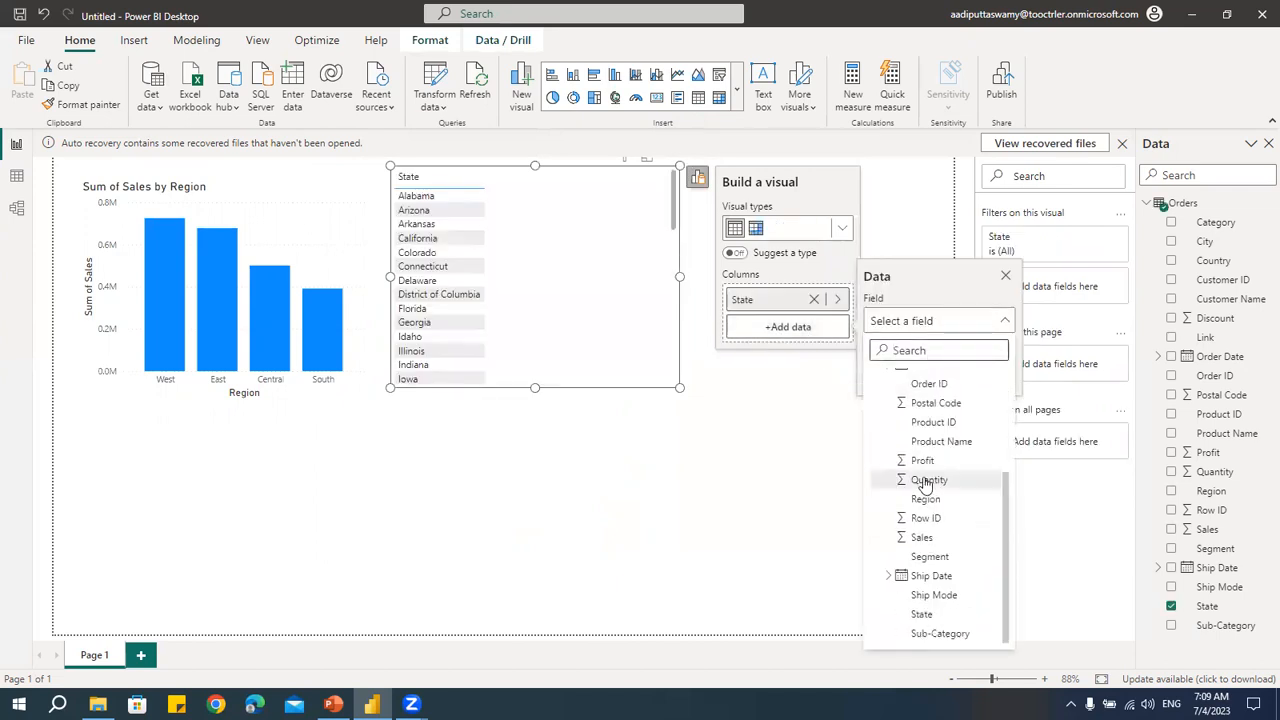
click(922, 538)
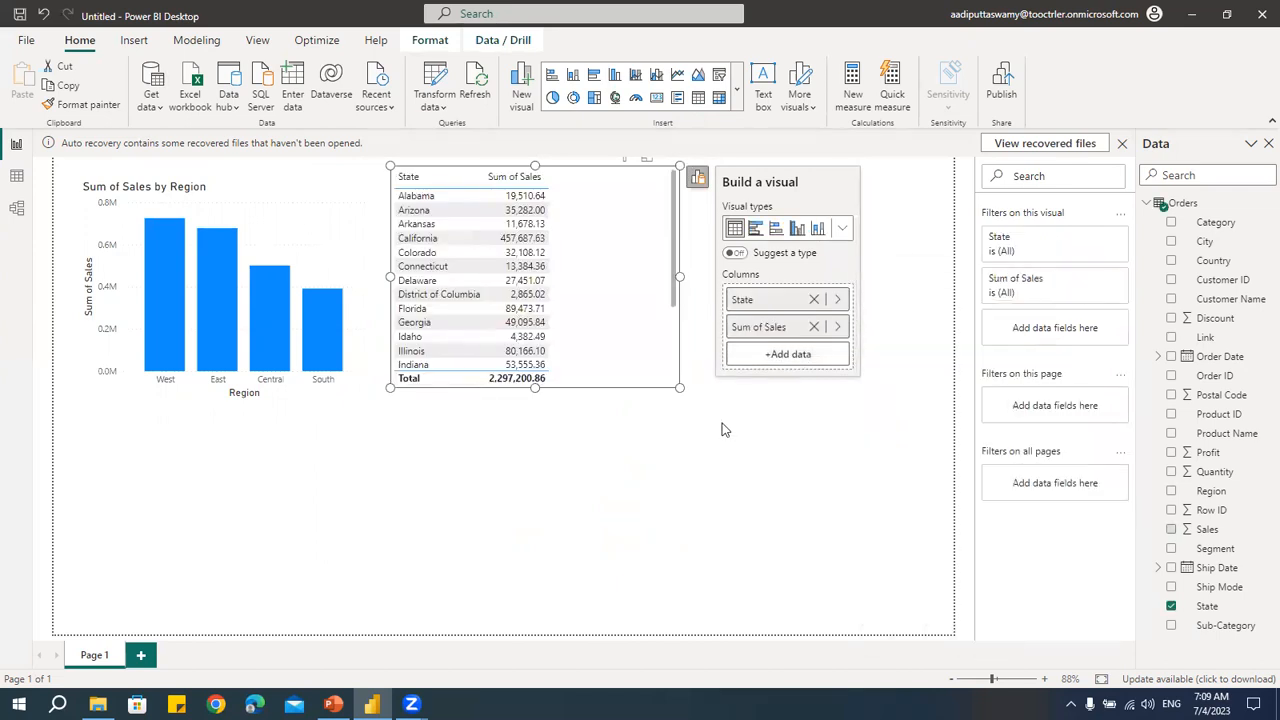
drag(680, 388, 667, 440)
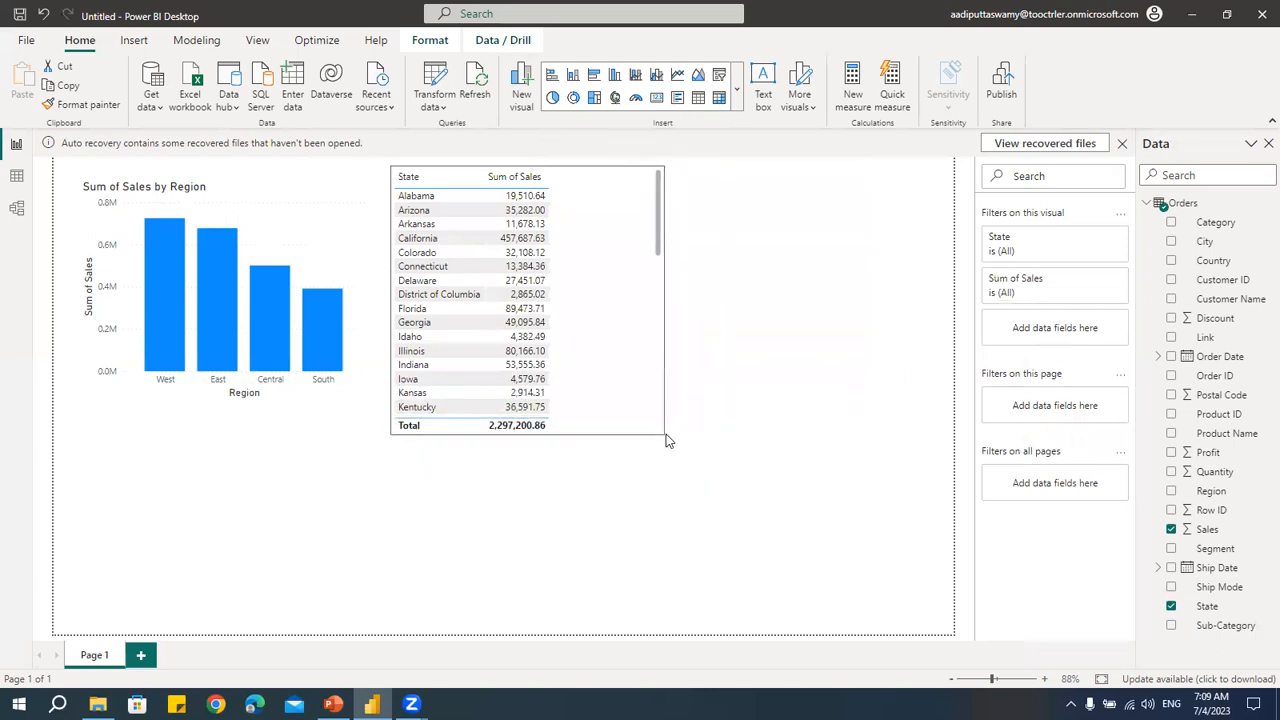
click(666, 382)
Step: Add Profit as the table's third column and enlarge the table in both directions
click(773, 354)
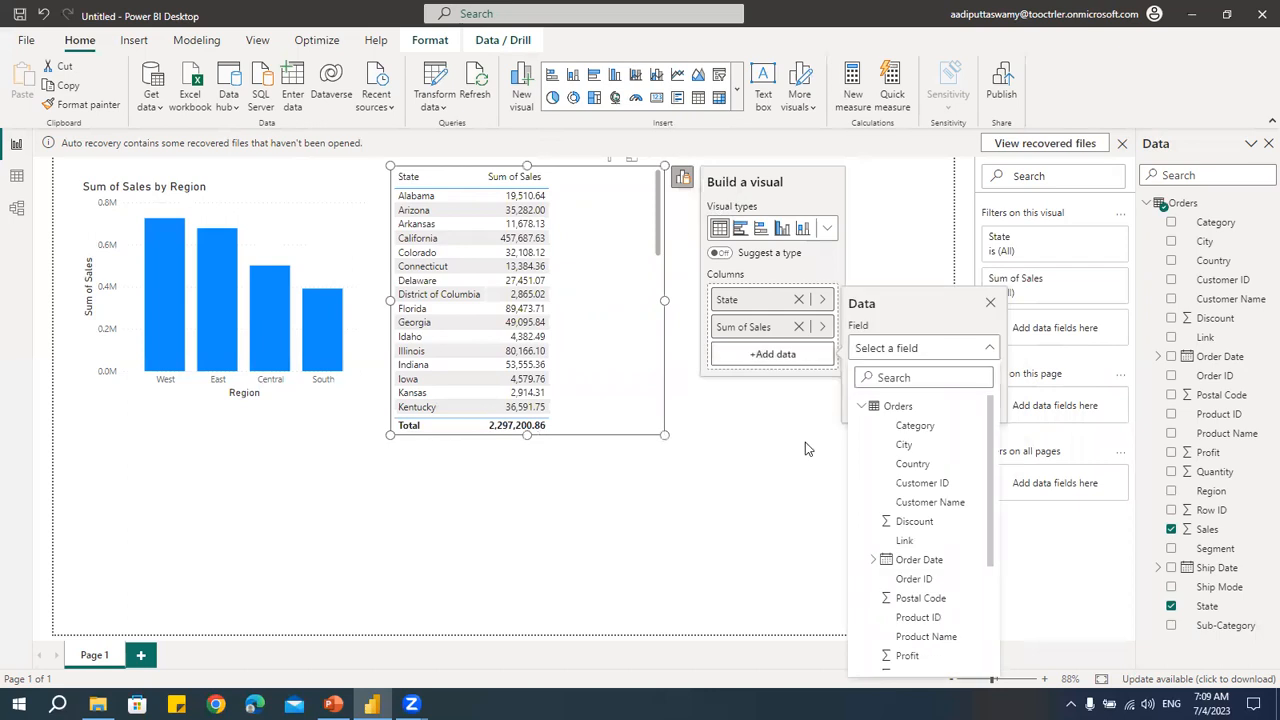
scroll(935, 645, down, 3)
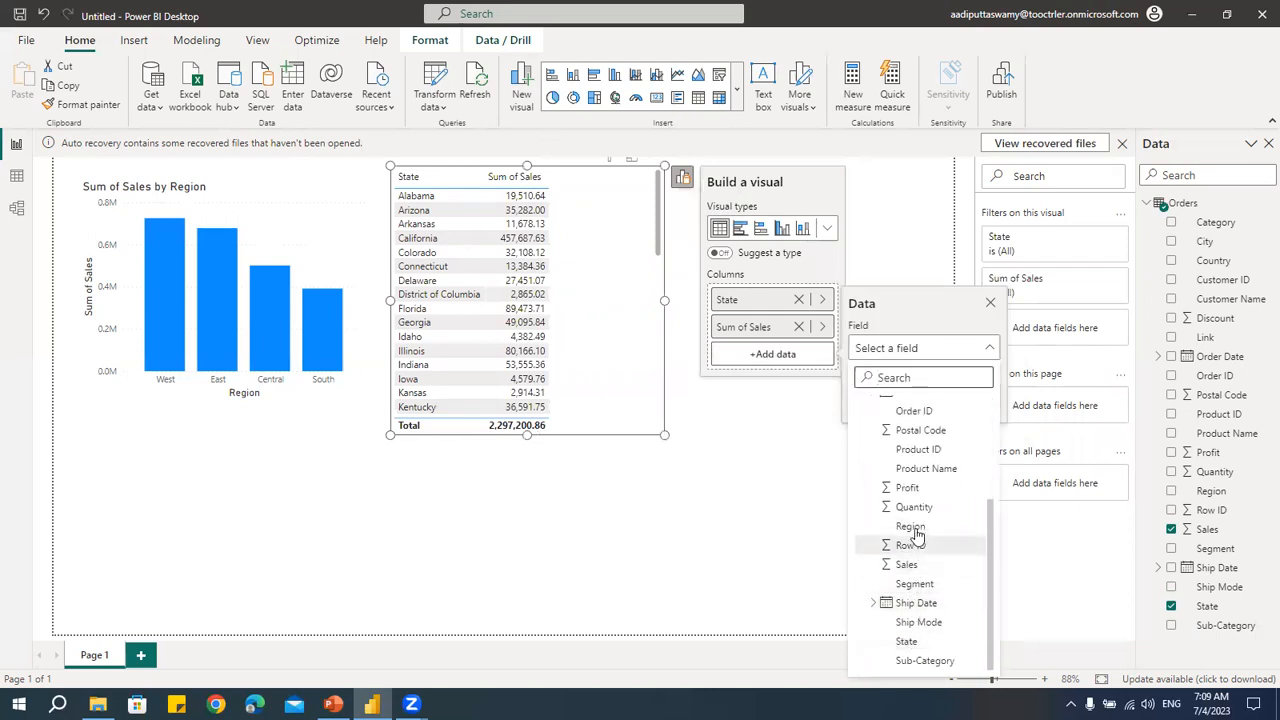
click(907, 487)
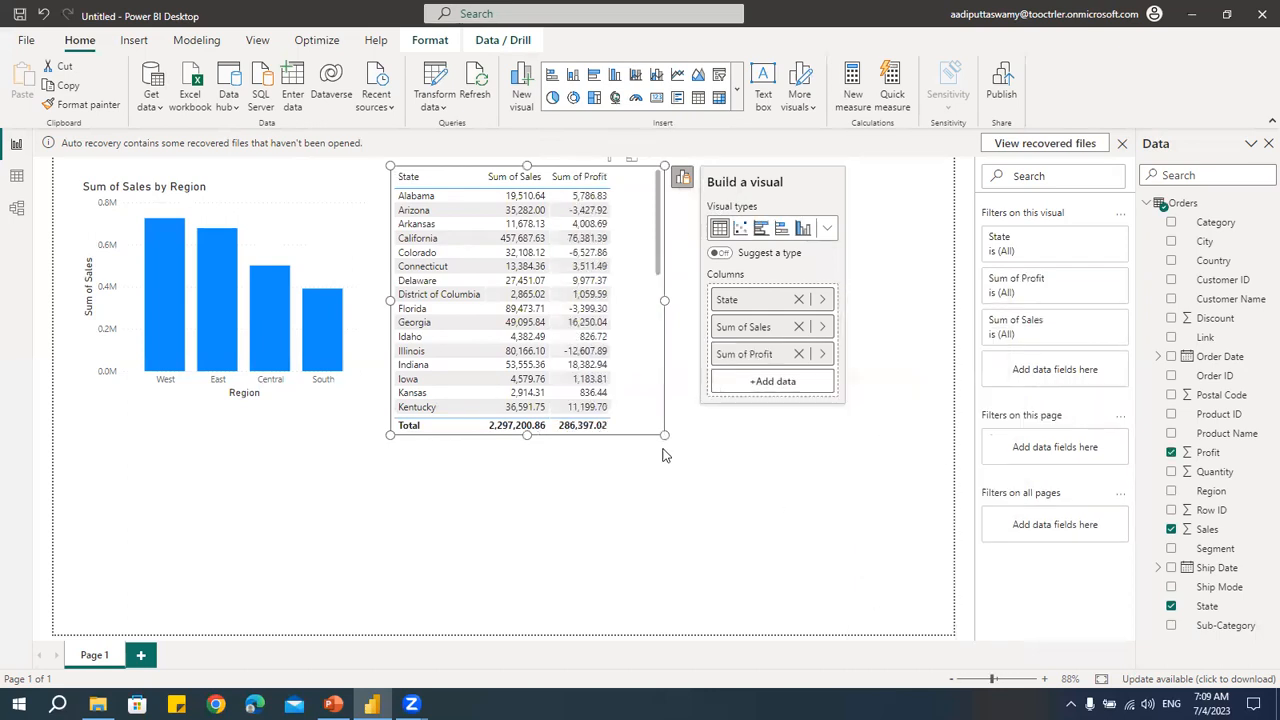
drag(665, 435, 694, 493)
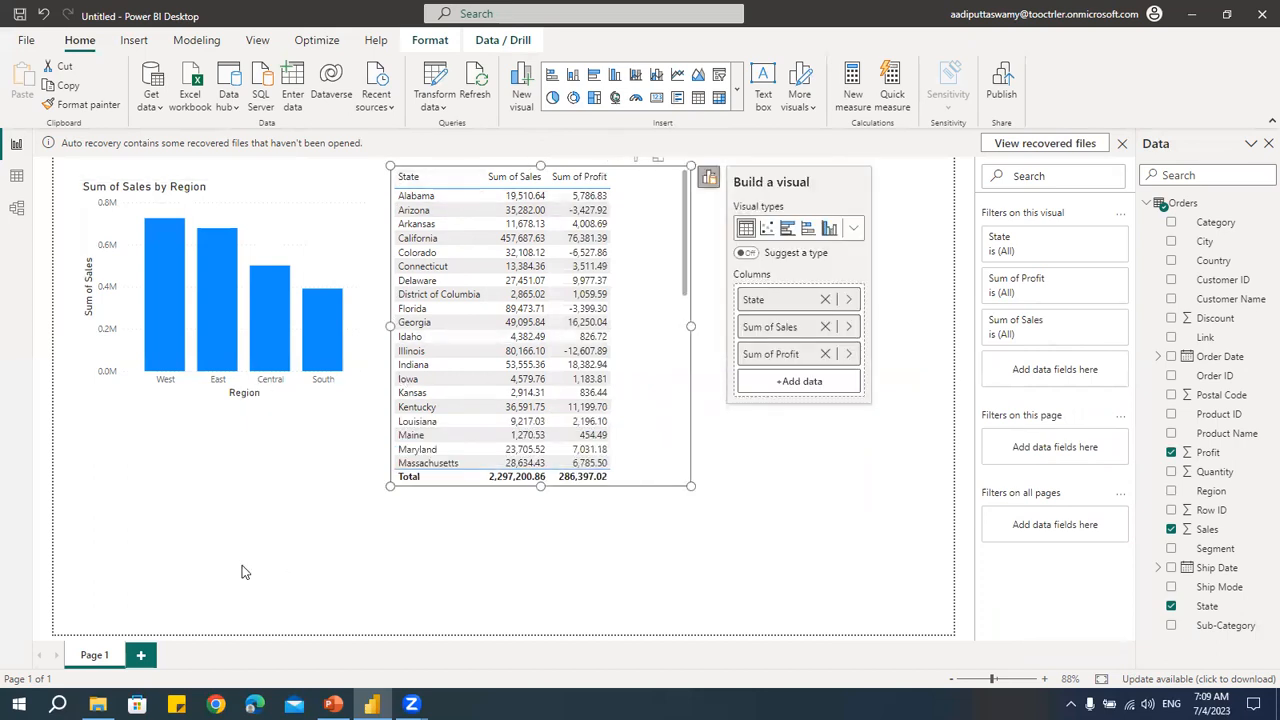
Step: Add a second report page and place a slightly enlarged pie chart in its upper-left corner
click(141, 656)
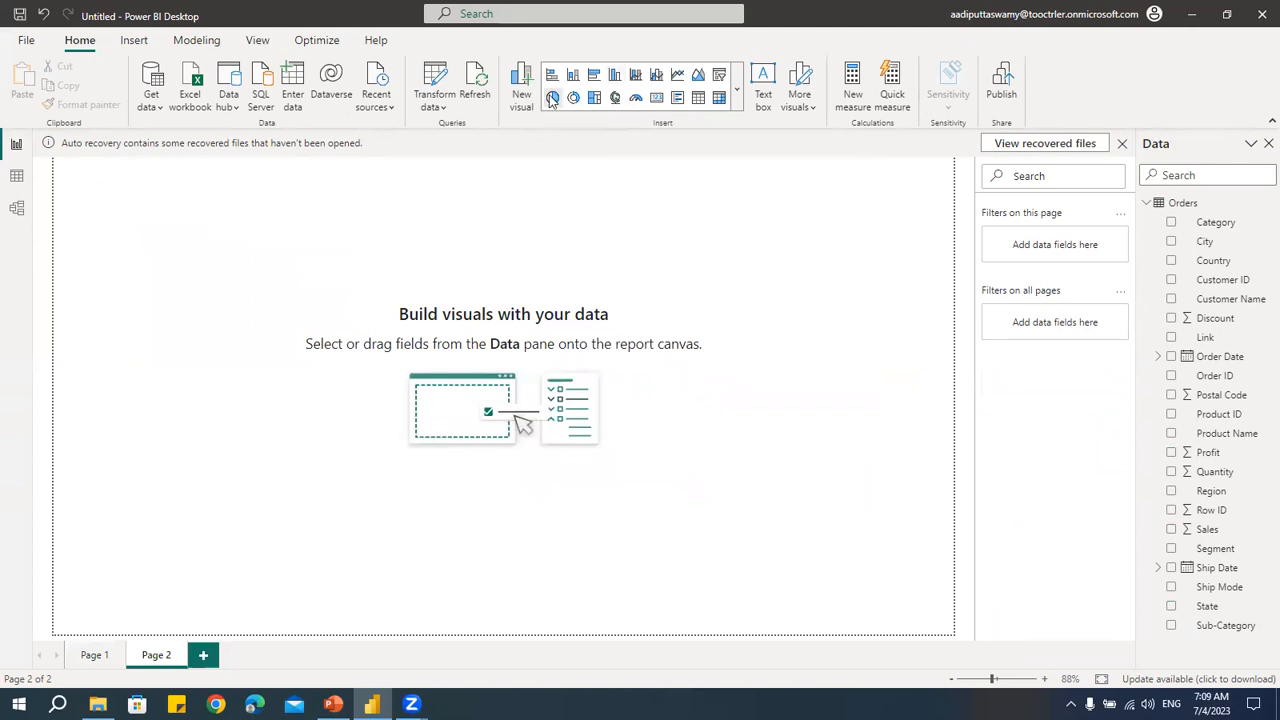
drag(224, 186, 234, 219)
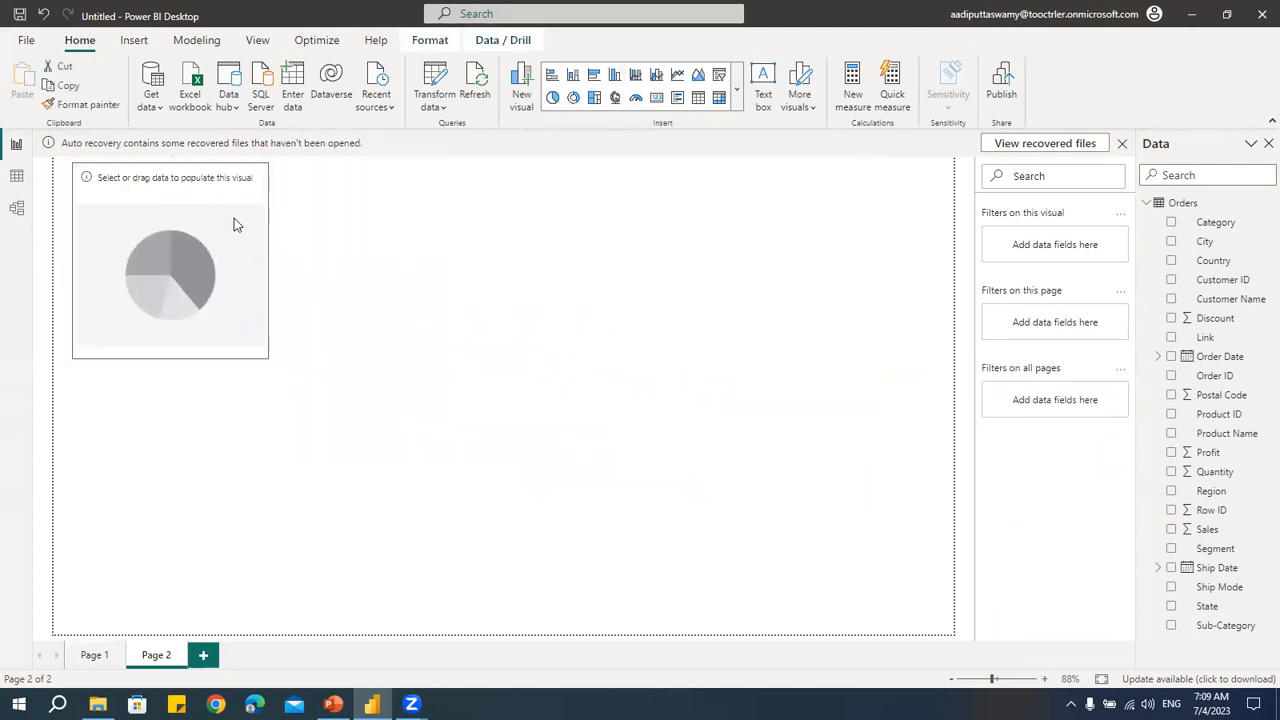
drag(268, 359, 291, 381)
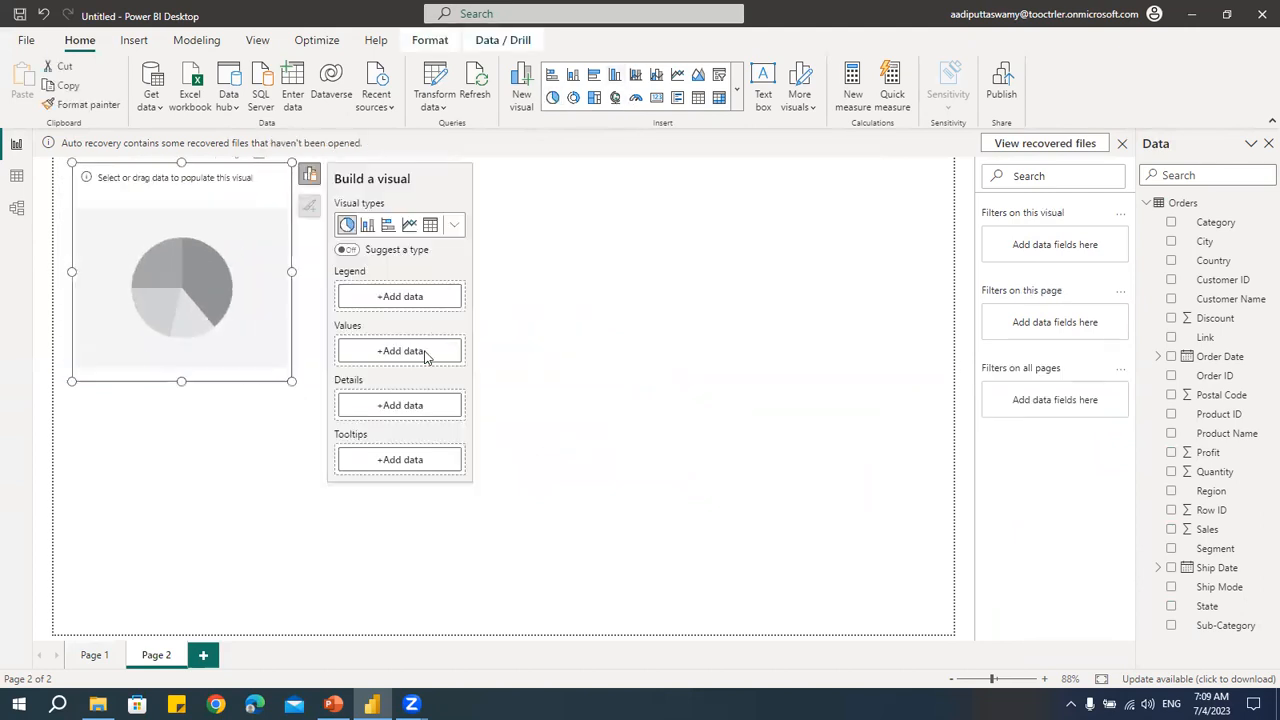
Step: Assign the Sub-Category field to the pie chart's legend
click(420, 296)
scroll(571, 525, down, 3)
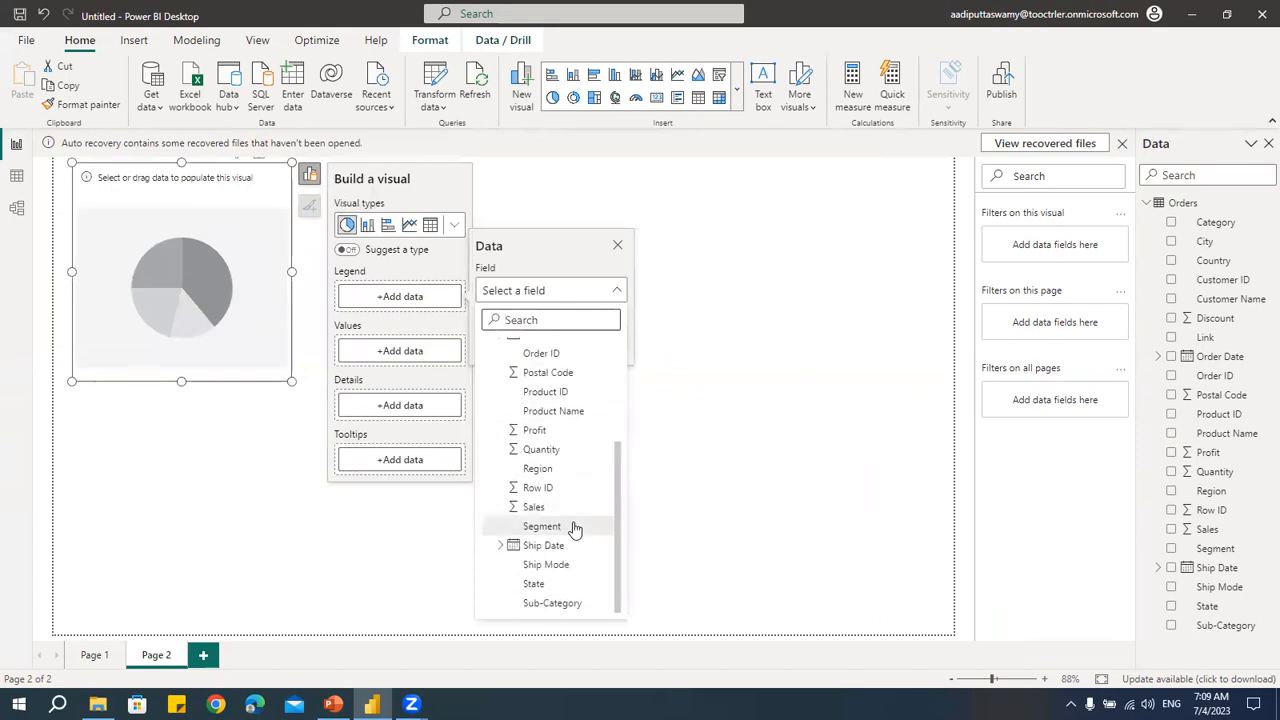
click(555, 604)
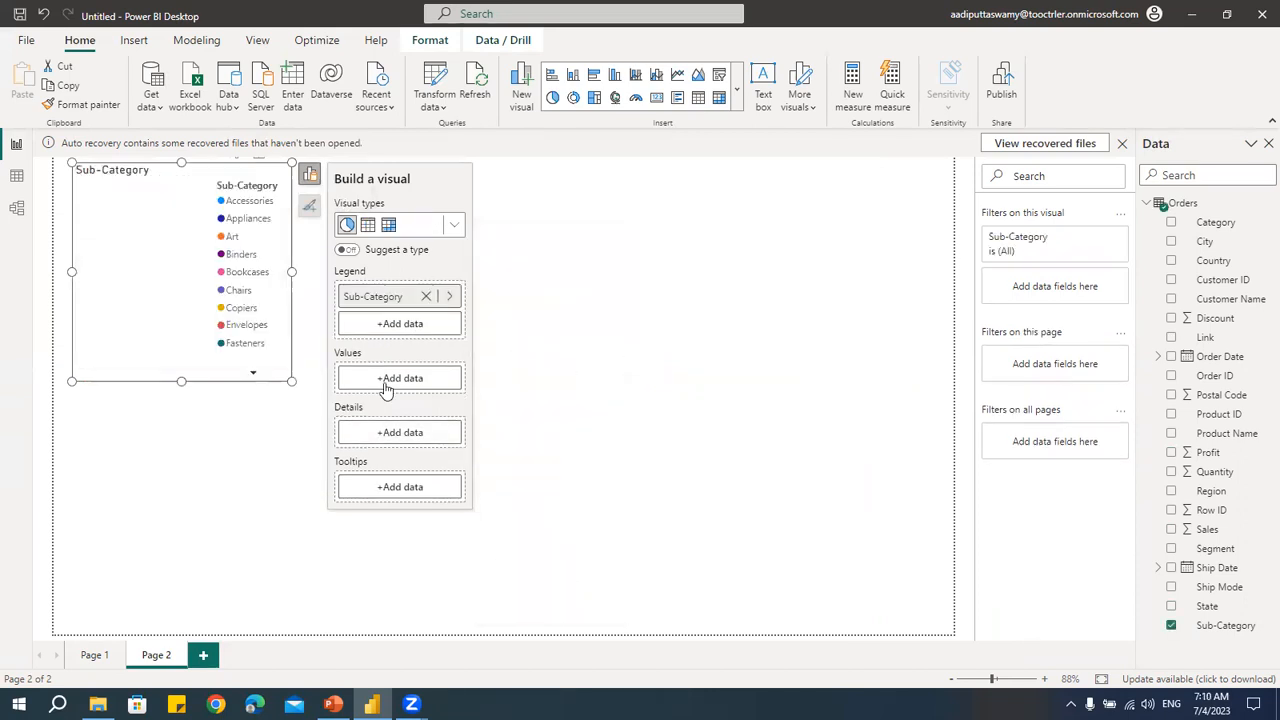
Step: Add Sales to the pie chart as its values instead of a legend field, and enlarge the chart
click(392, 326)
scroll(548, 536, down, 3)
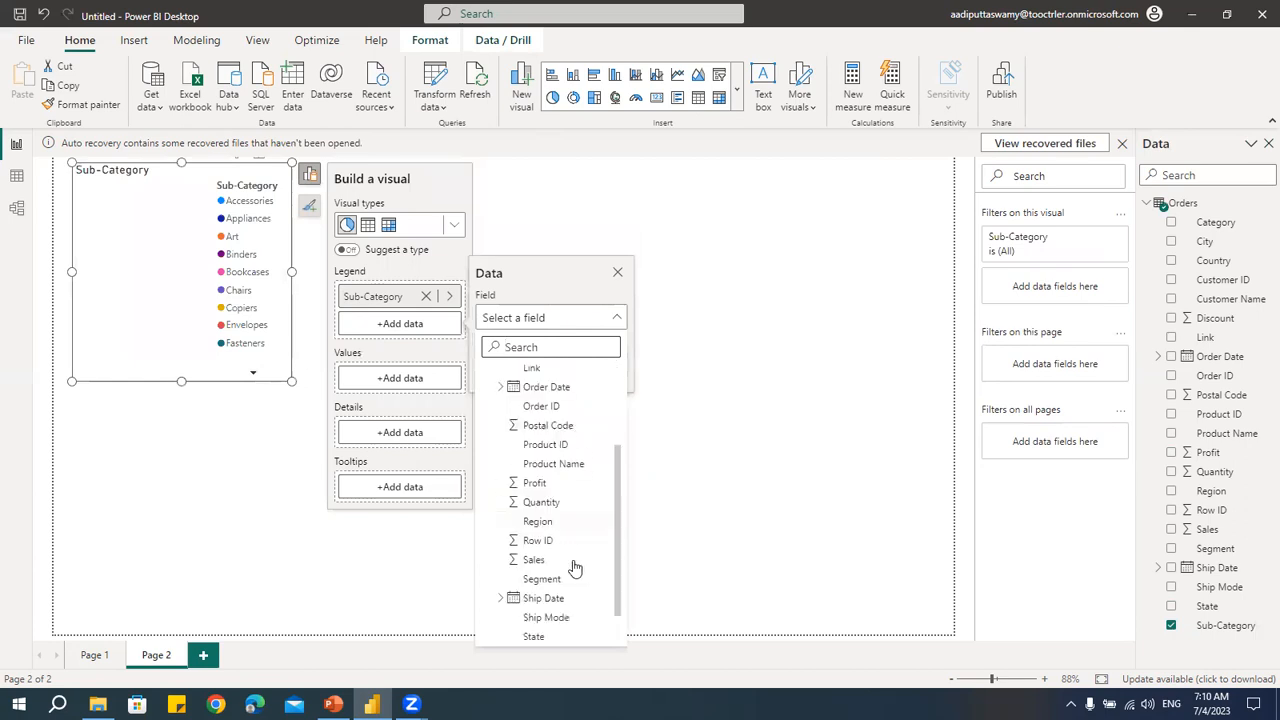
click(540, 534)
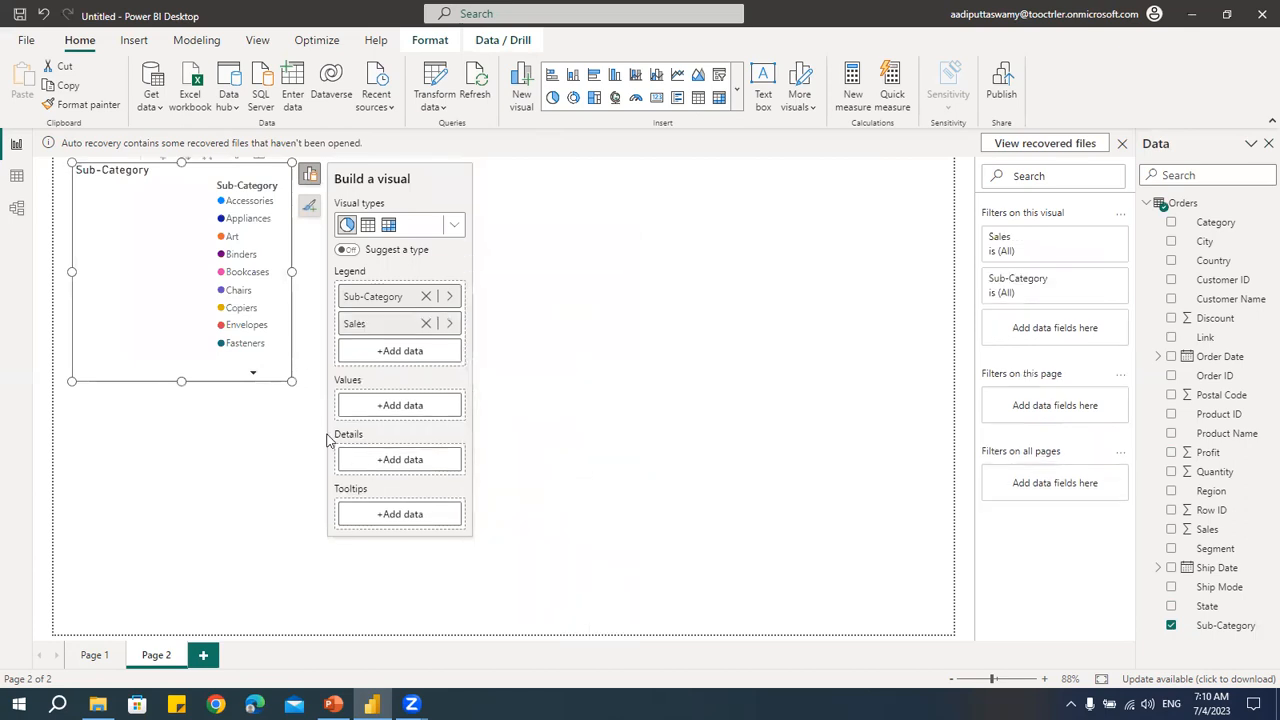
drag(292, 382, 391, 419)
drag(474, 326, 490, 408)
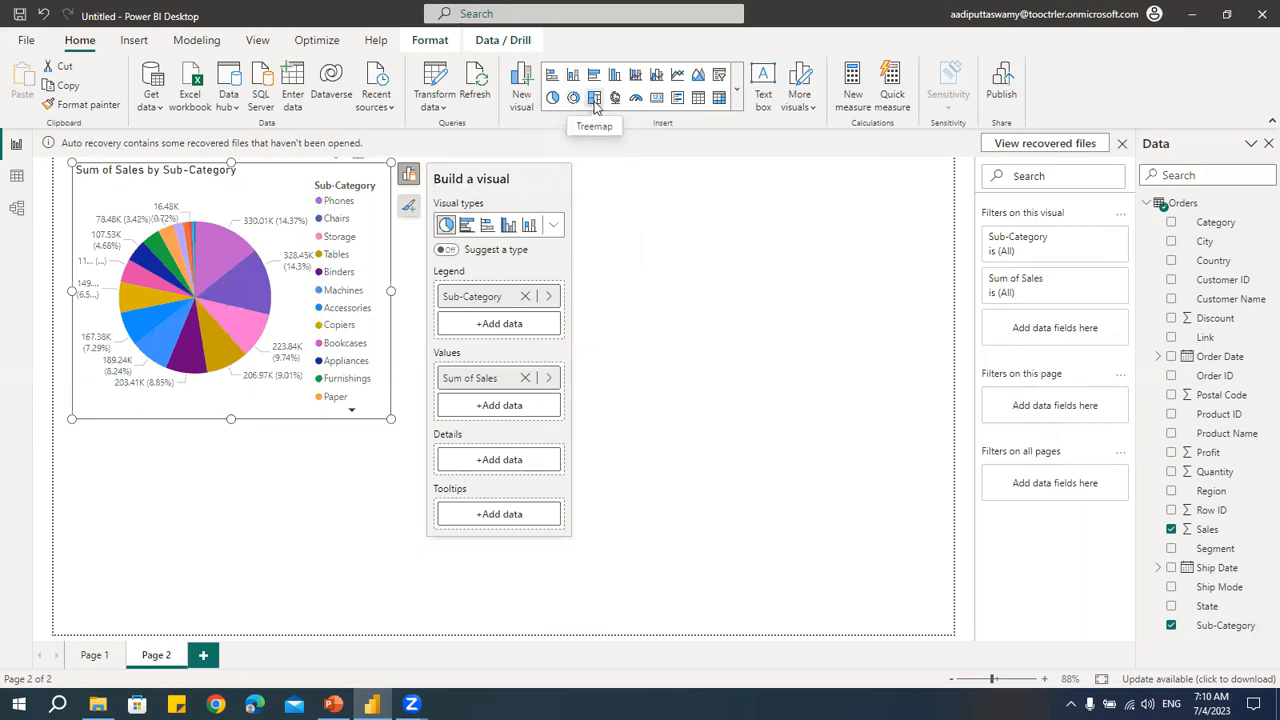
Step: Convert the pie chart to a clustered column chart and enlarge it, mainly in width
click(614, 74)
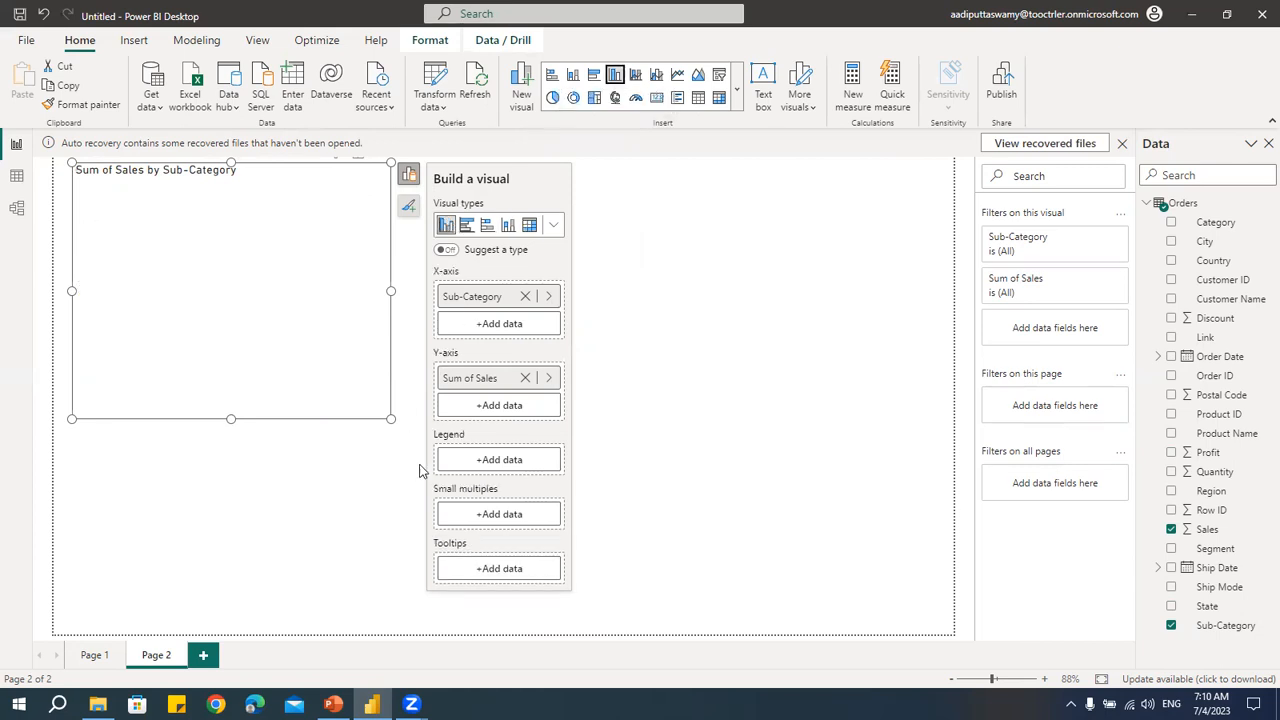
drag(391, 419, 551, 455)
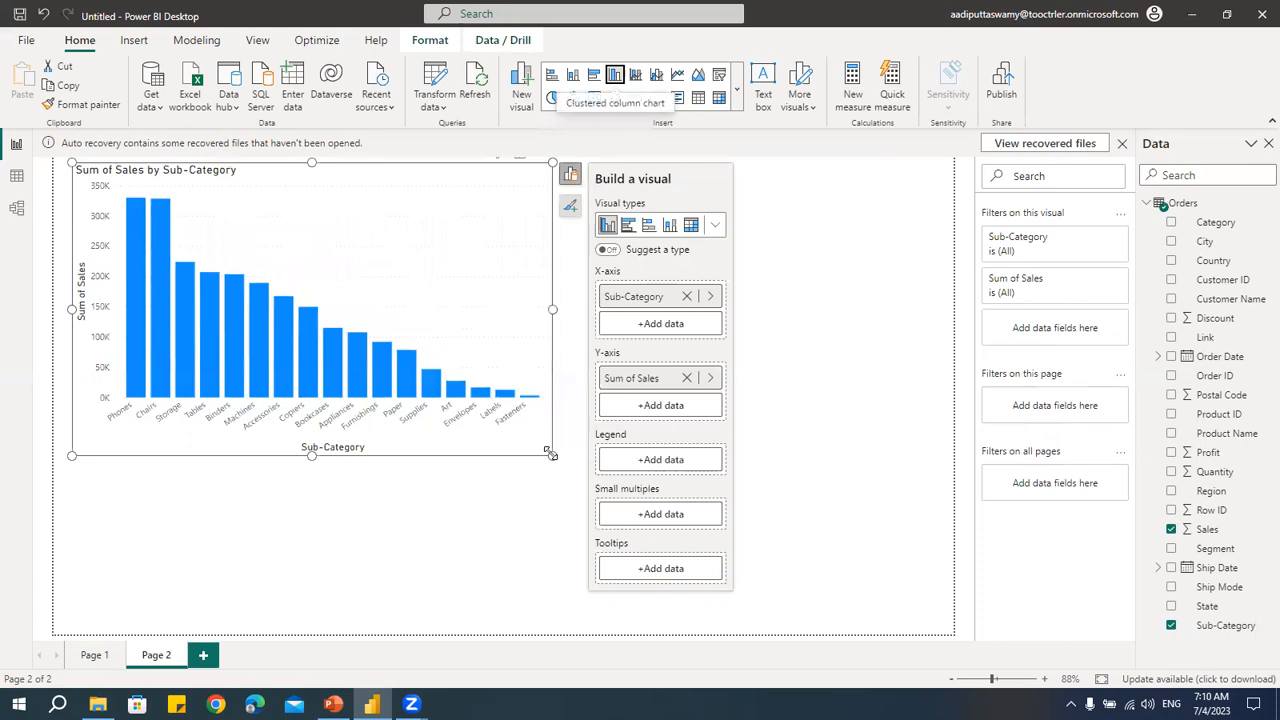
Step: Change the Page 2 sub-category sales visual to a clustered bar chart and make it taller
click(93, 658)
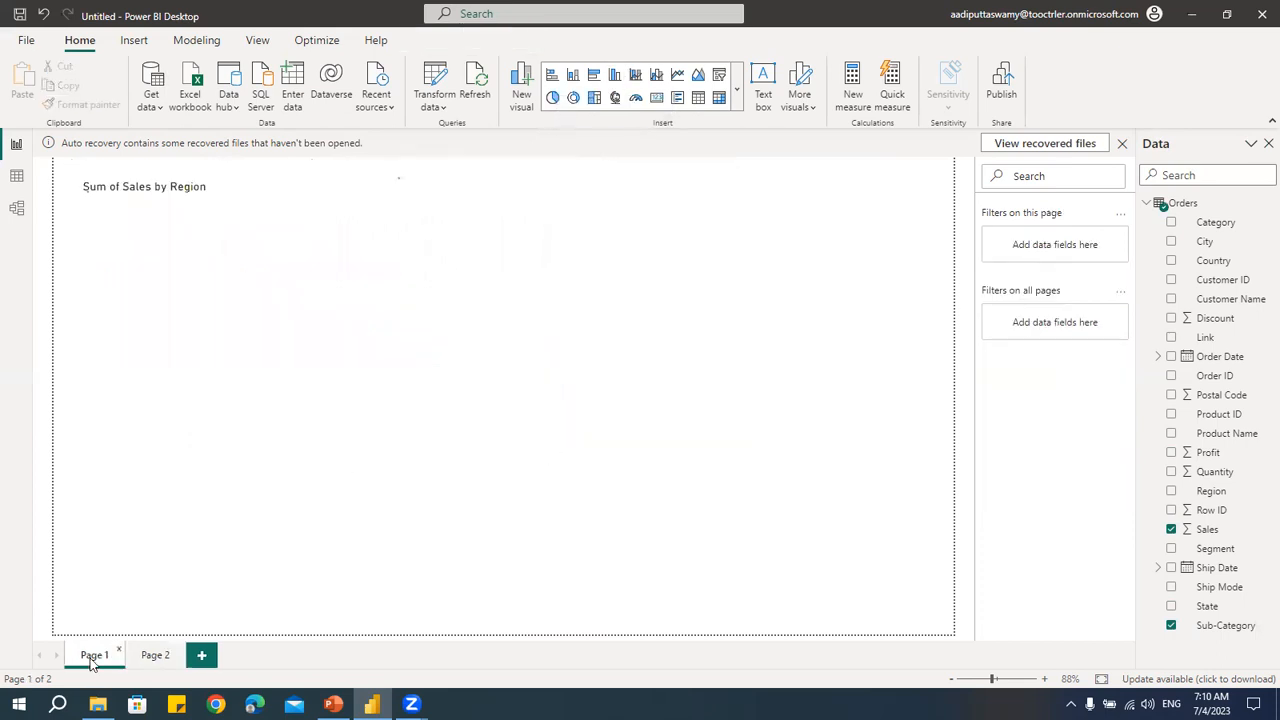
click(152, 657)
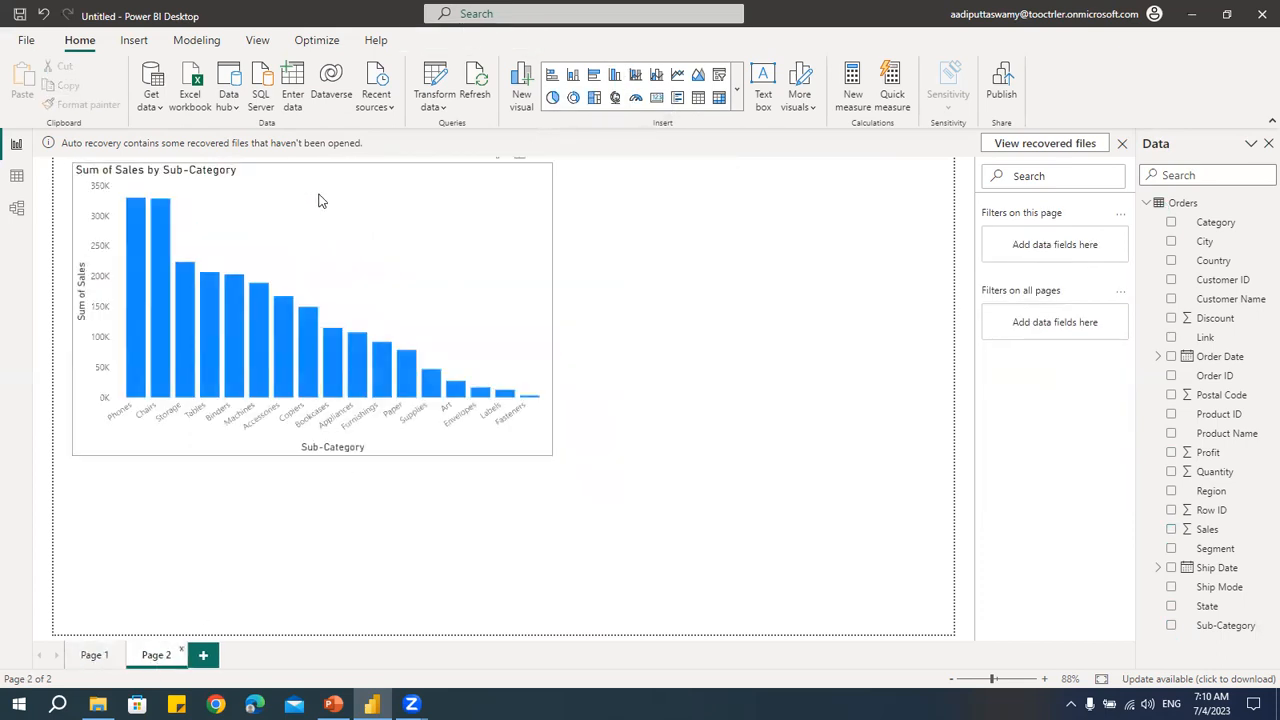
click(594, 75)
drag(313, 455, 314, 552)
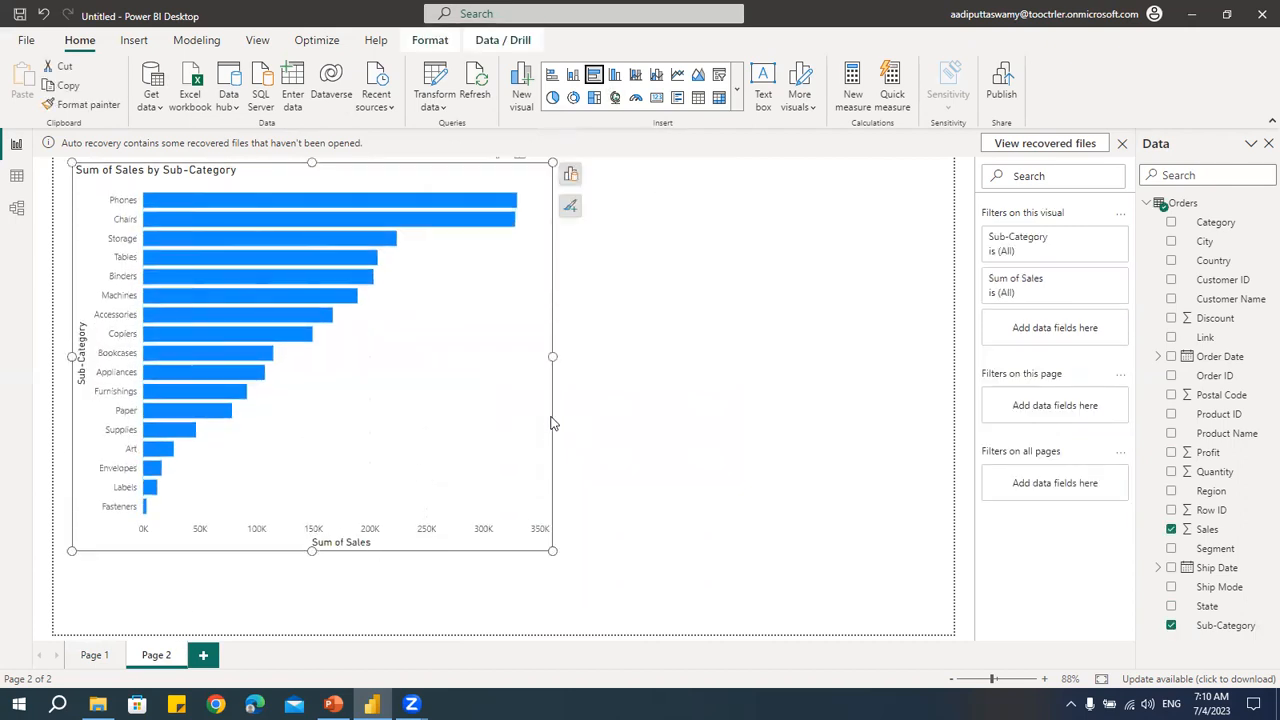
Step: Return to Page 1 and open the Orders data for transformation in the Power Query Editor
click(96, 655)
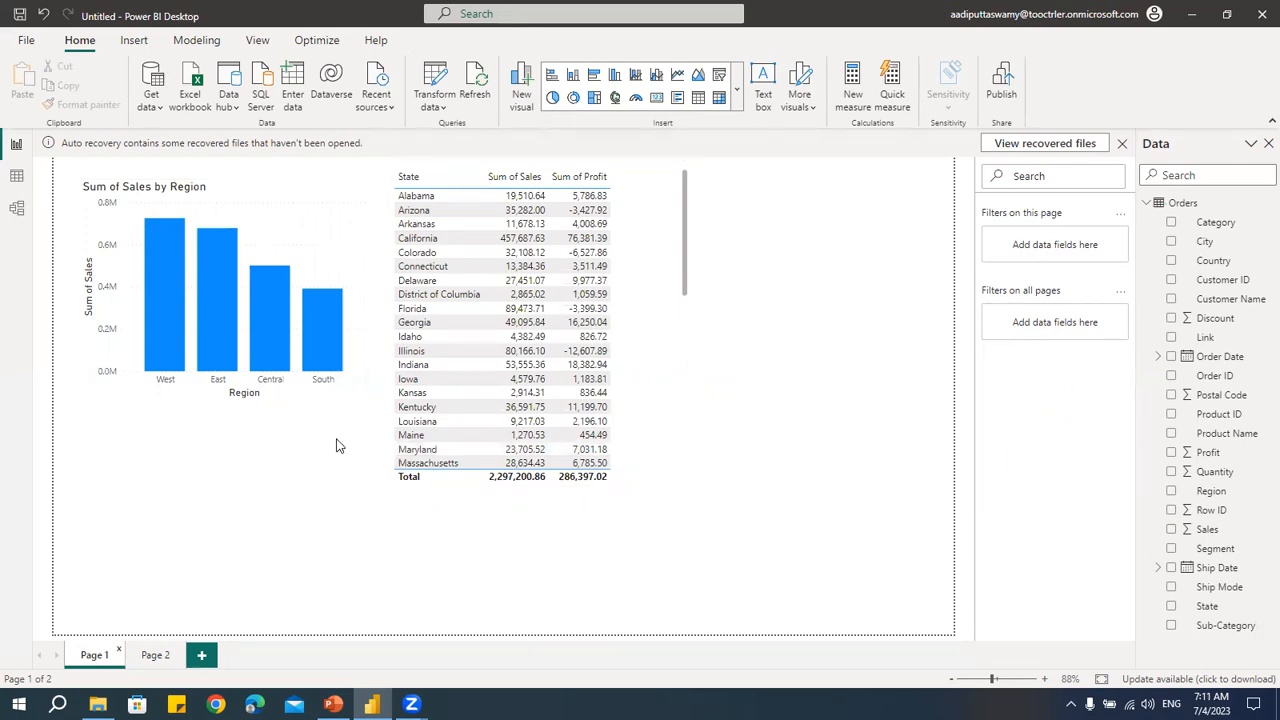
click(440, 106)
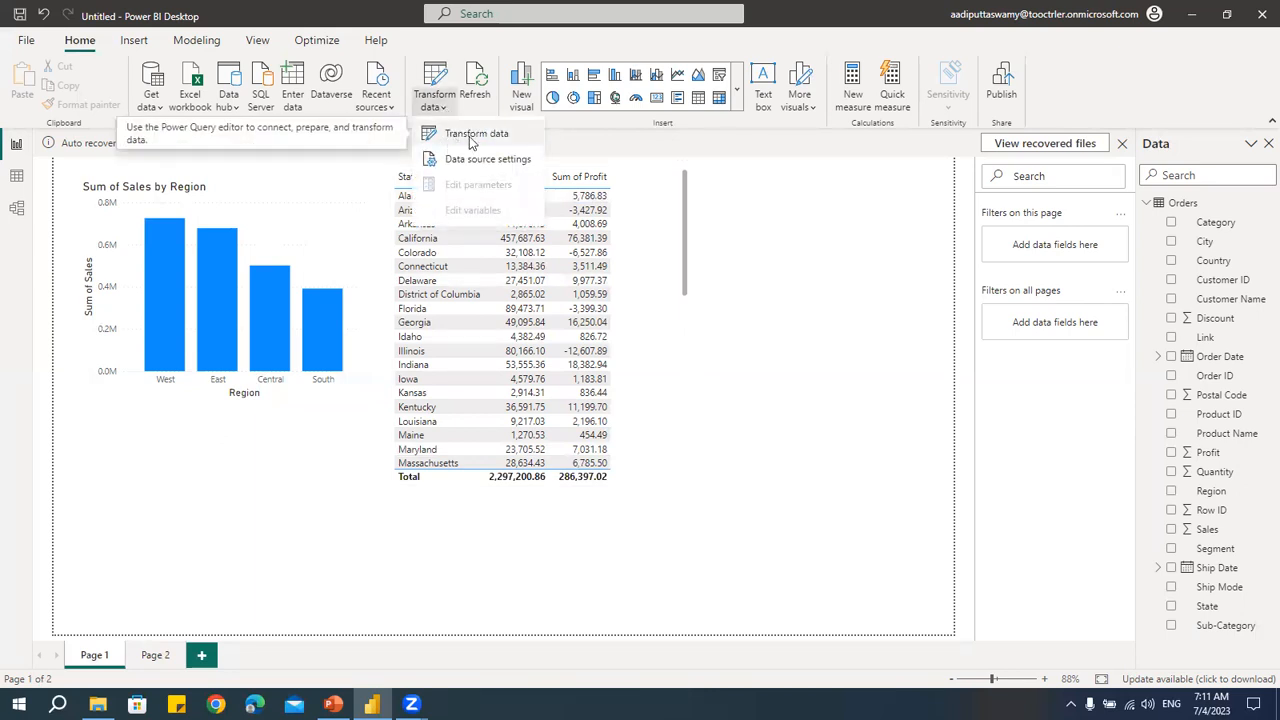
click(472, 136)
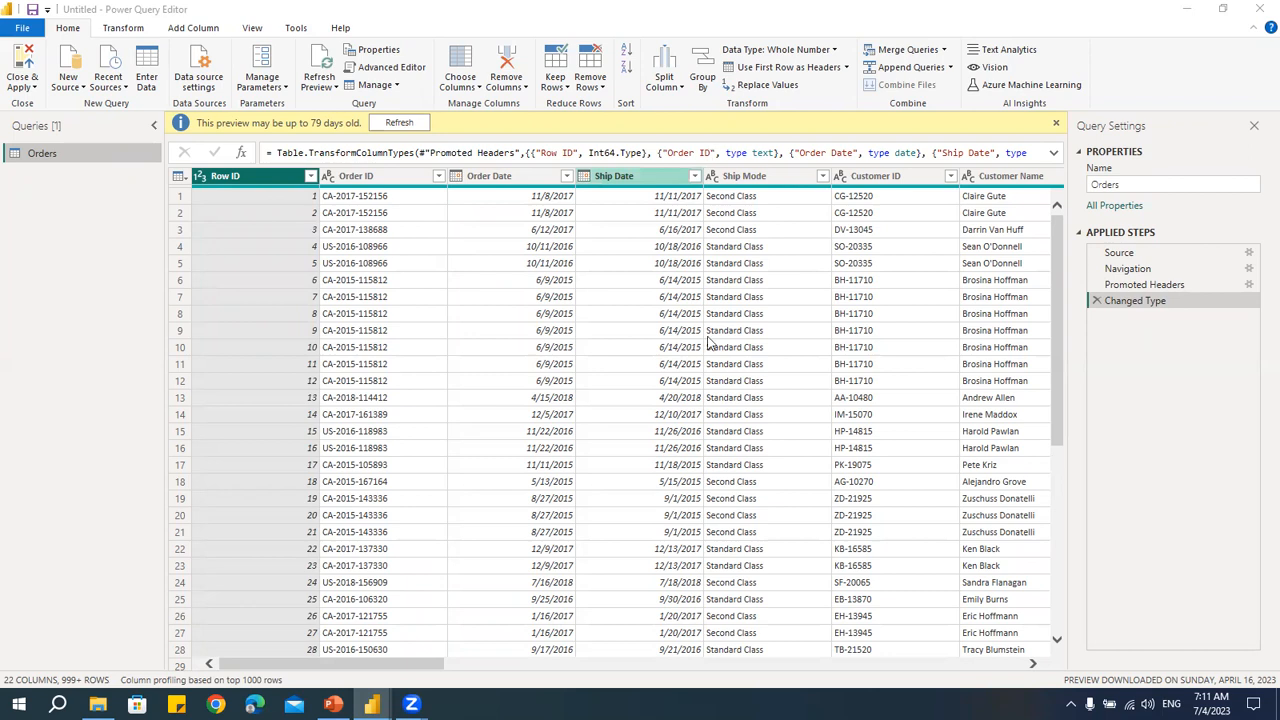
Step: Filter the Orders query's Region column to keep only the East rows
drag(378, 667, 670, 663)
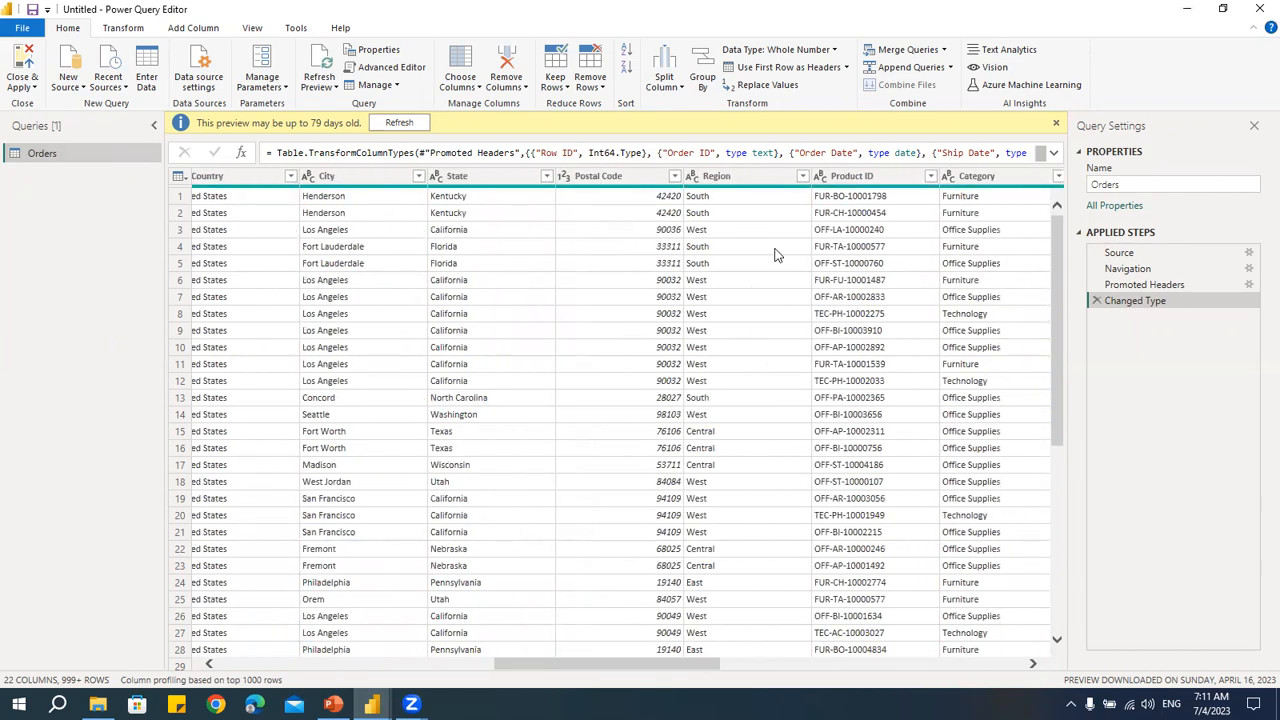
click(803, 177)
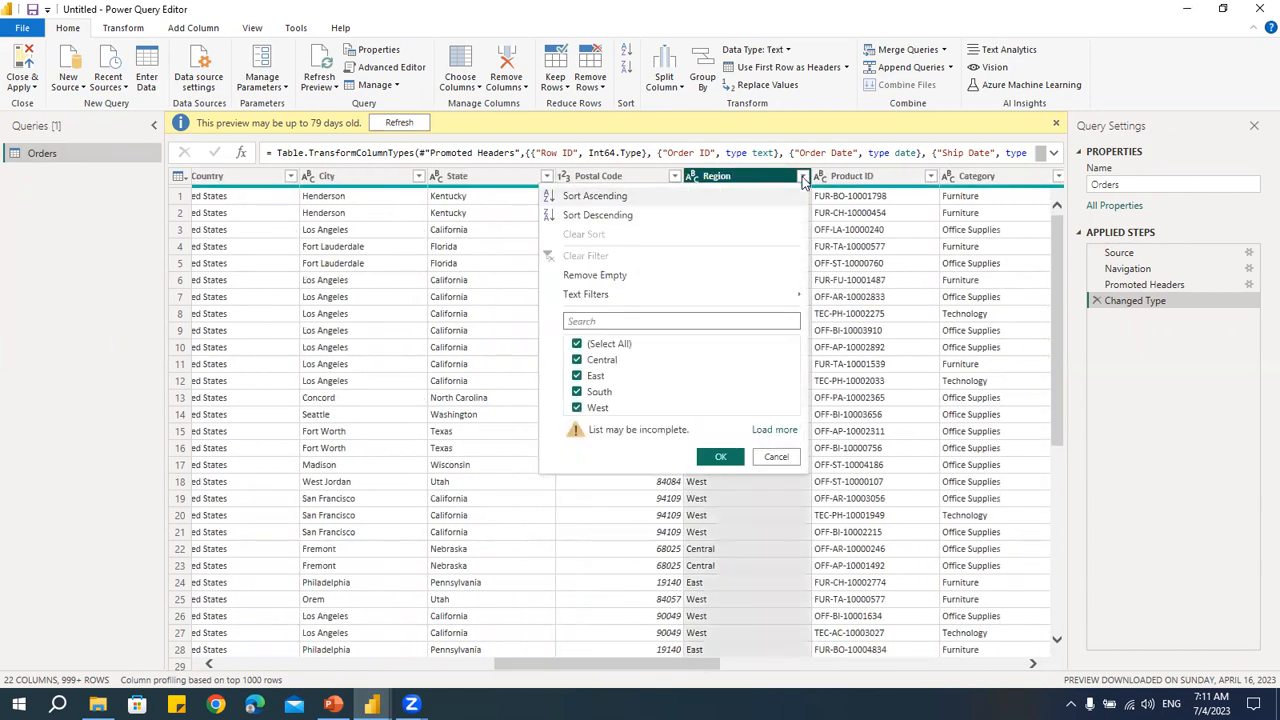
click(607, 345)
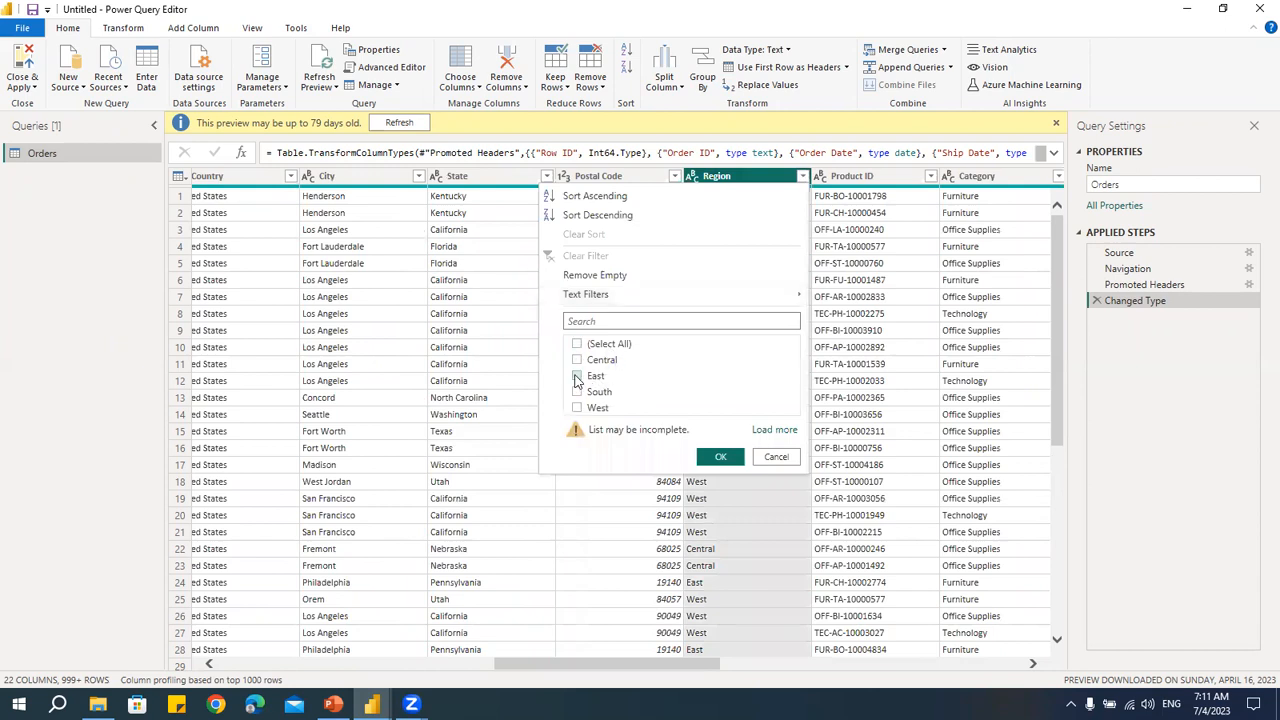
click(577, 377)
click(720, 456)
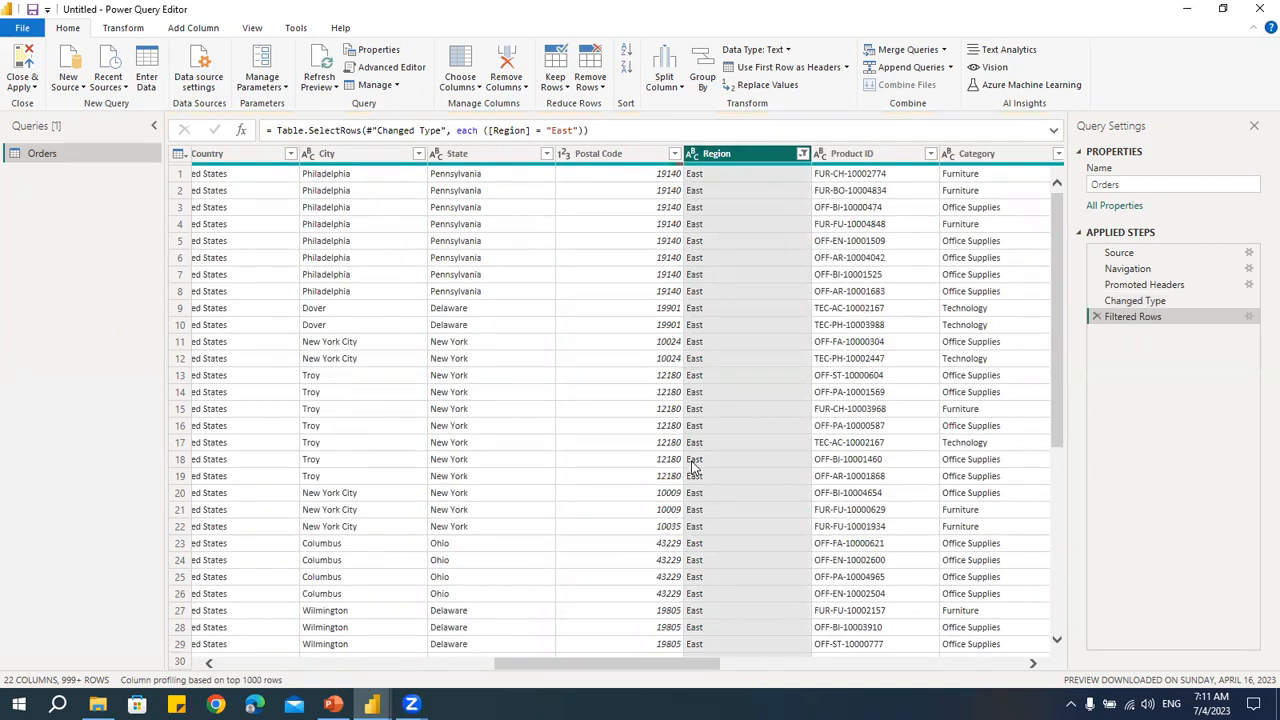
Step: Close the query editor, apply the East filter to the report, and check the visuals on Page 1 and Page 2
click(30, 90)
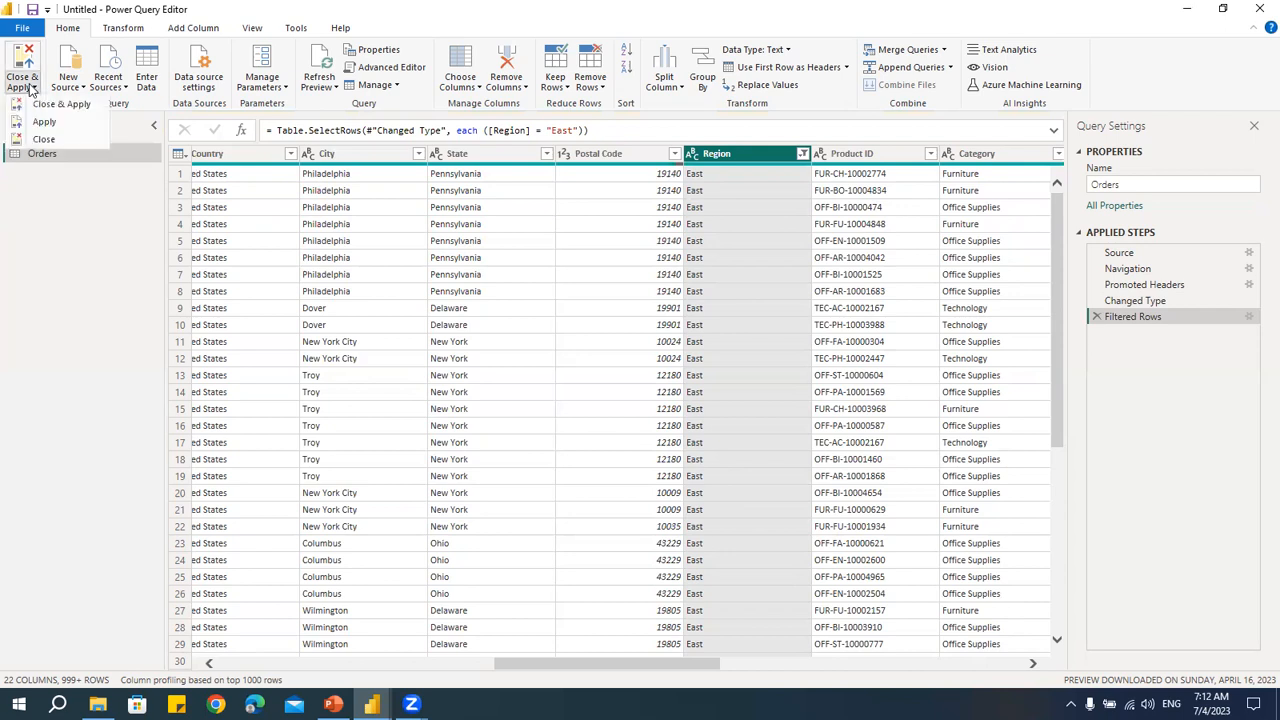
key(Escape)
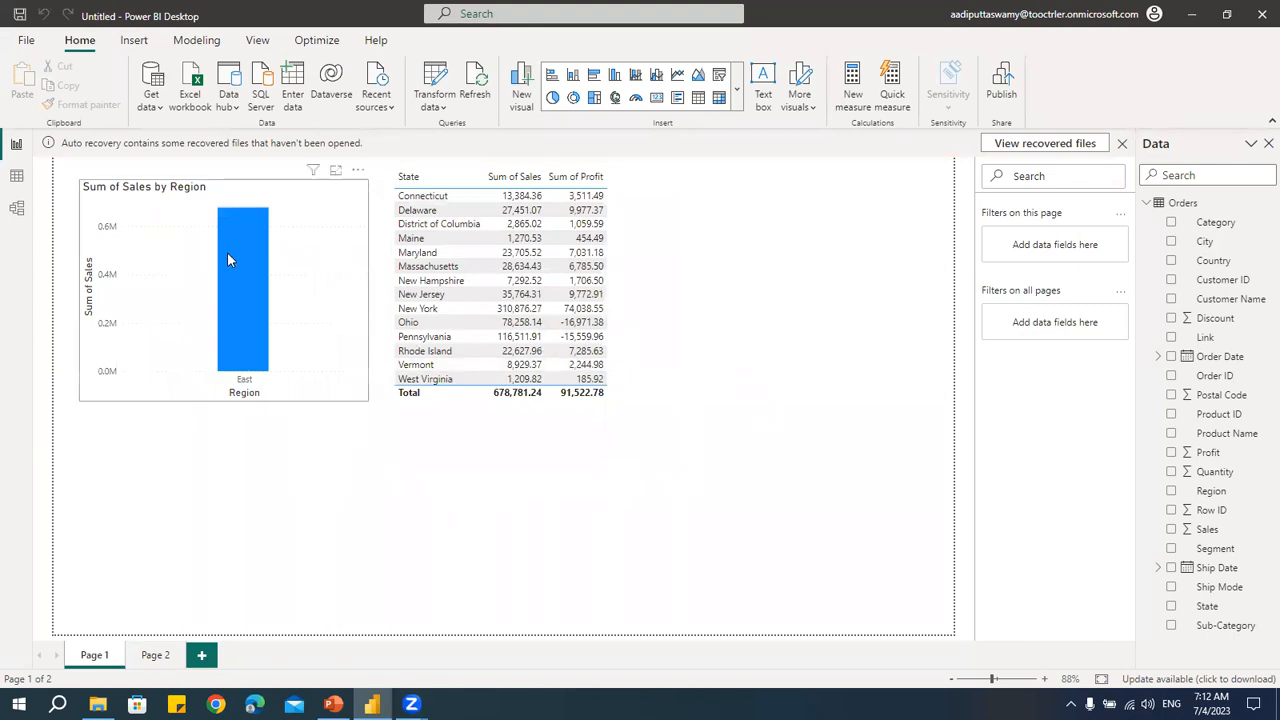
mouse_move(256, 350)
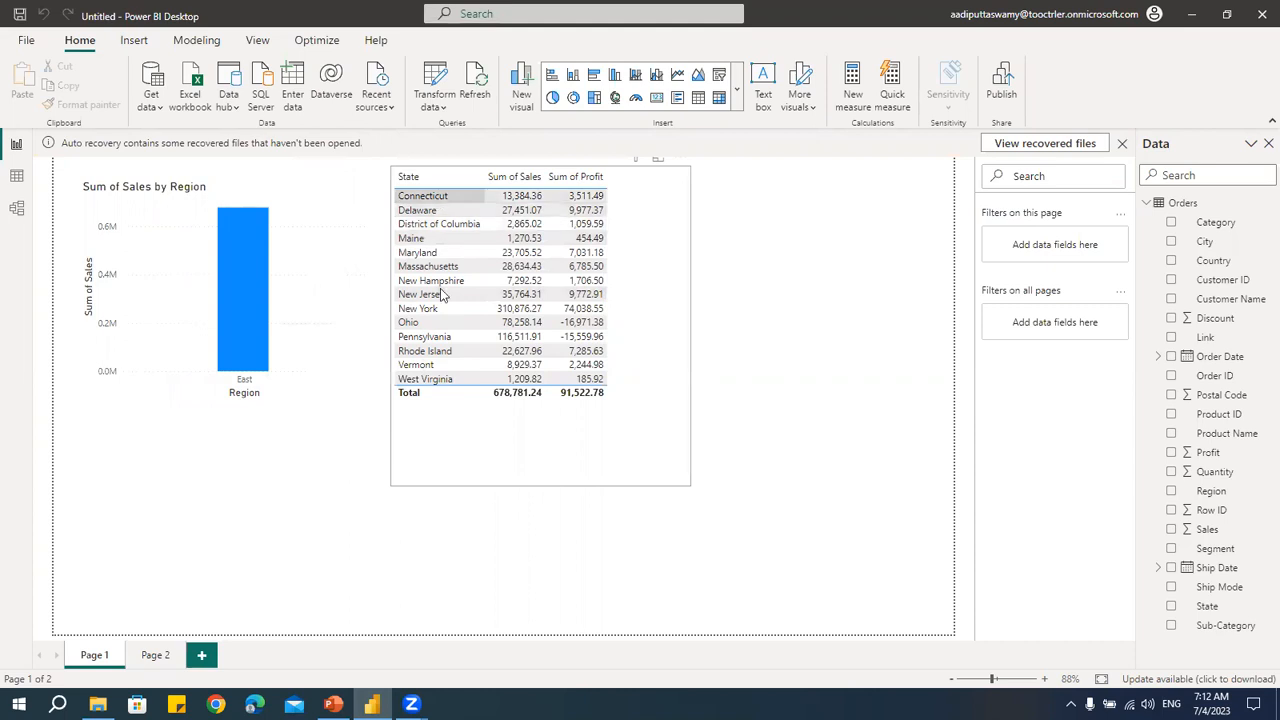
click(150, 658)
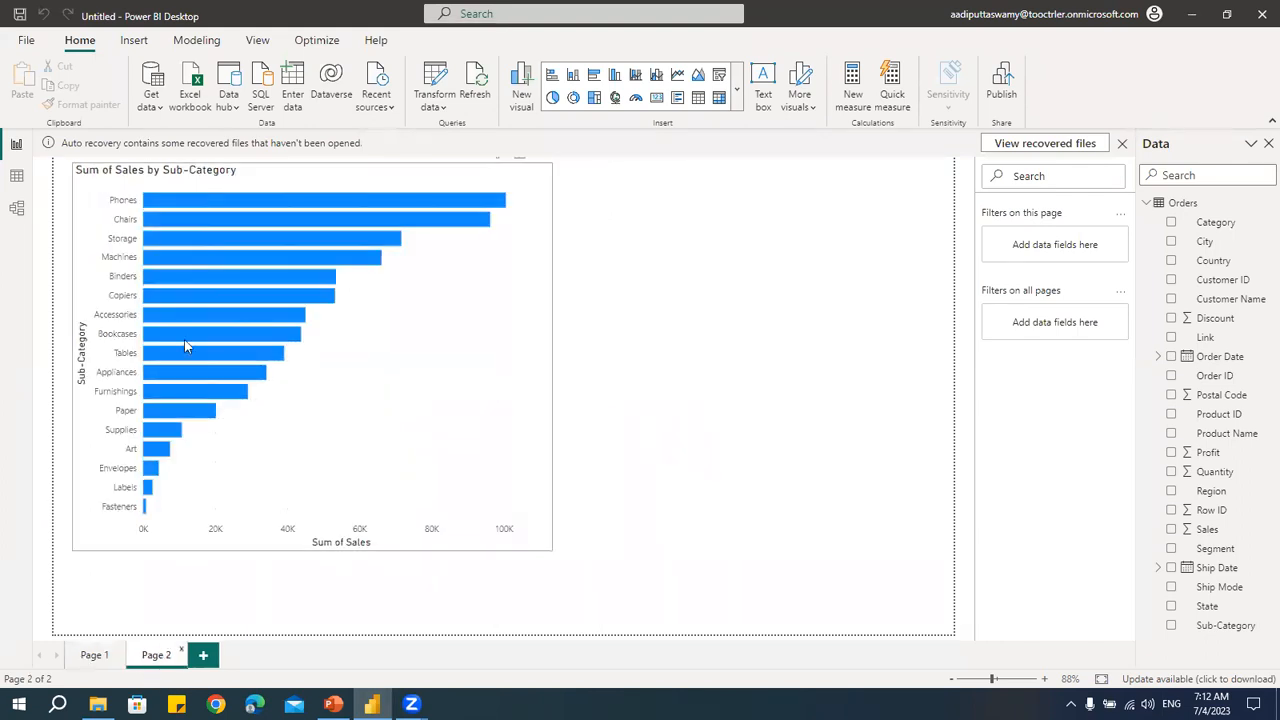
mouse_move(205, 207)
Step: Reopen the Orders query for transformation and filter the Ship Mode column to keep only First Class rows
click(428, 108)
click(468, 129)
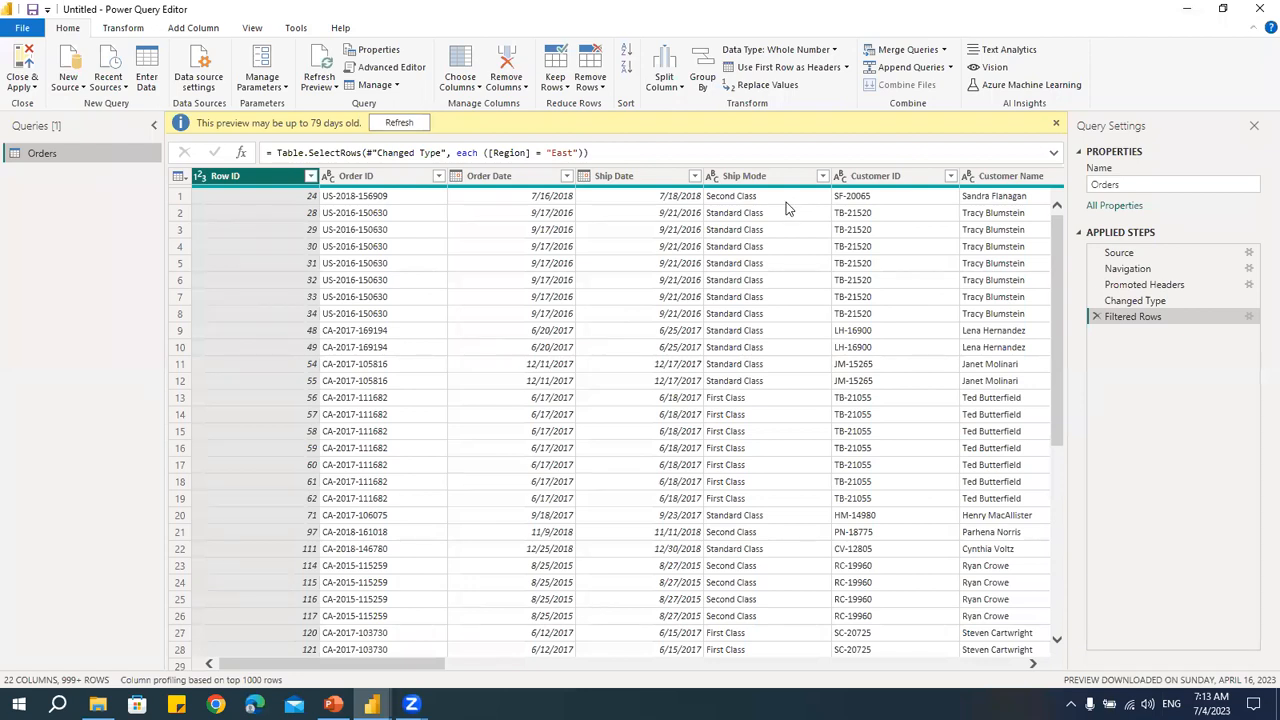
click(822, 177)
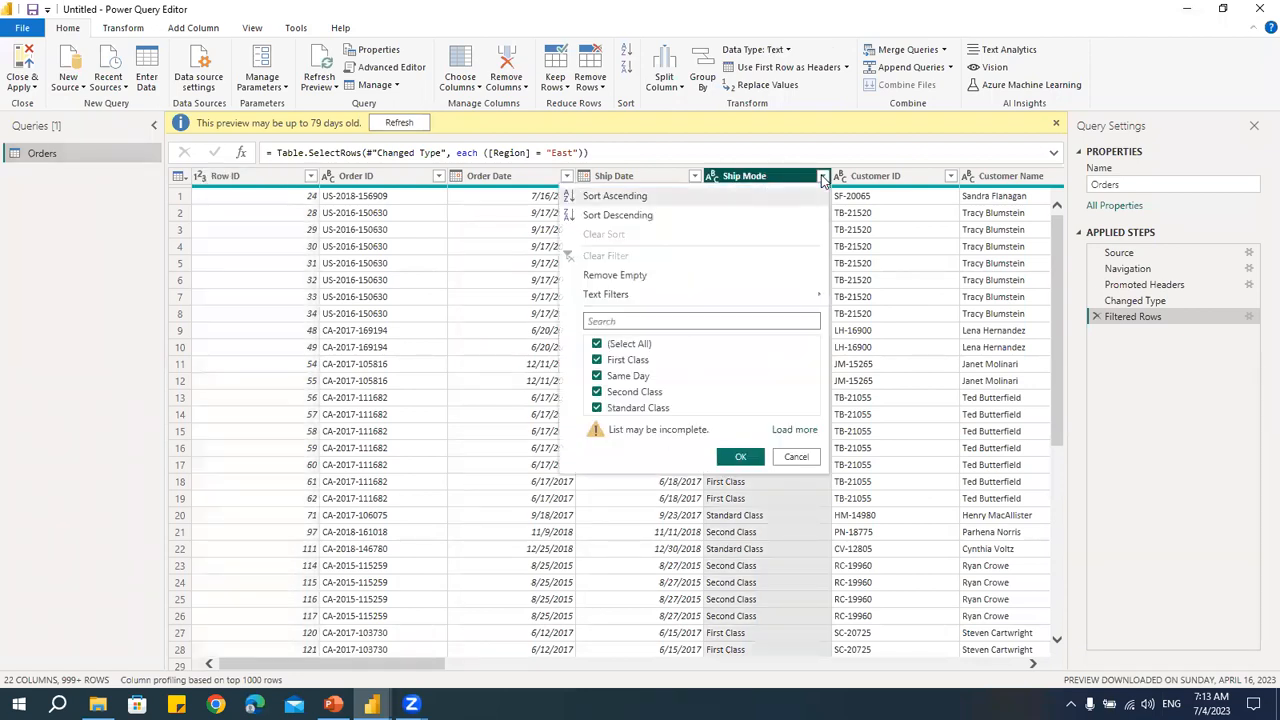
click(598, 345)
click(597, 360)
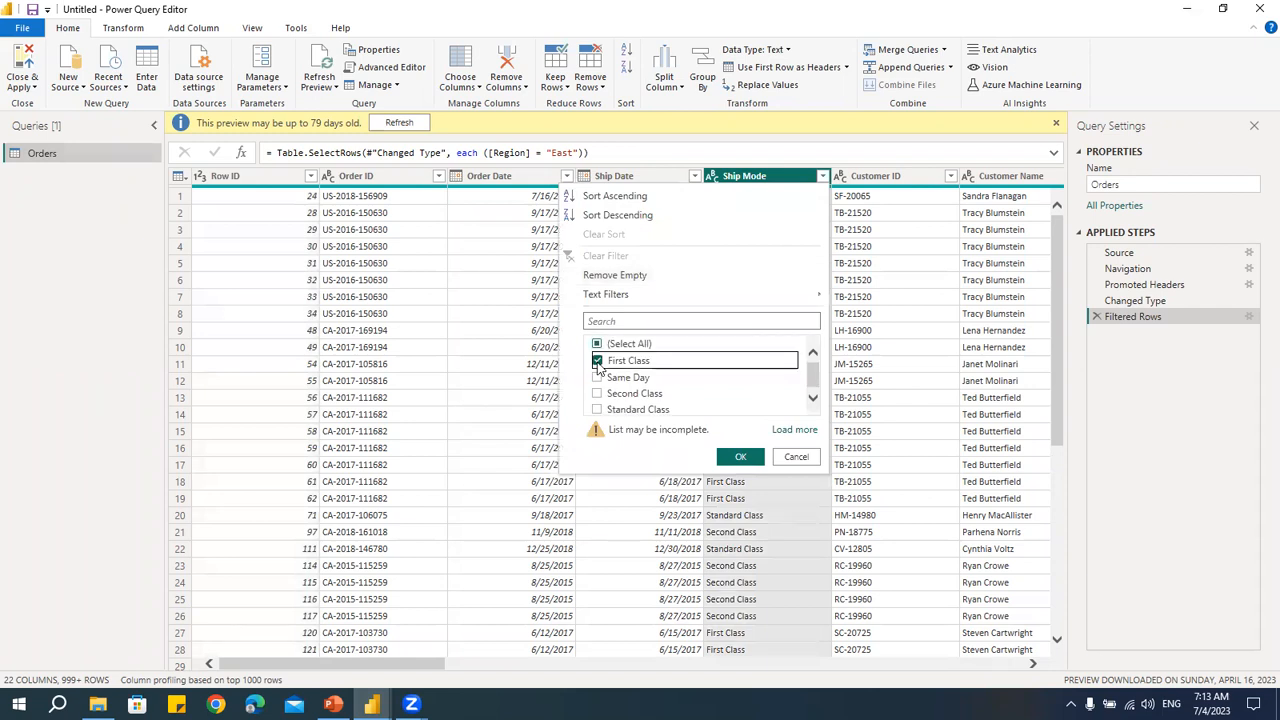
click(741, 457)
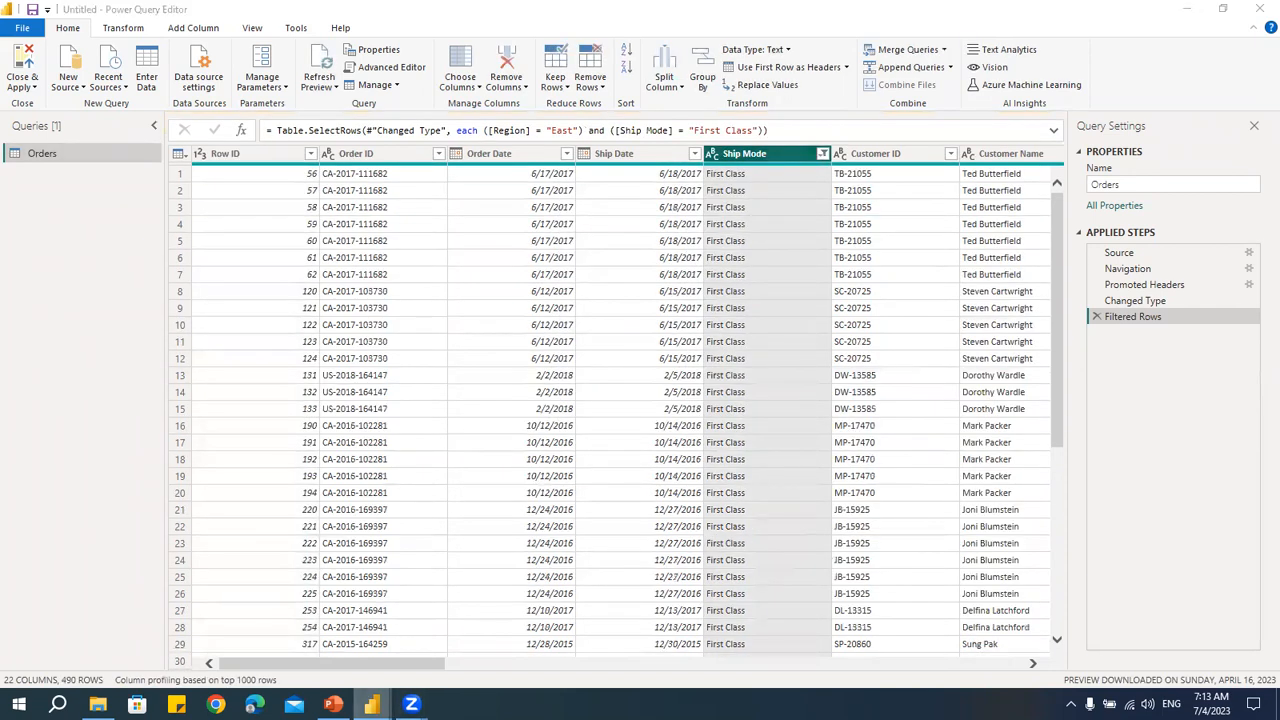
Step: Check the Phones bar on Page 2 of the report, then close the query editor and apply the Ship Mode filter
mouse_move(372, 704)
click(312, 640)
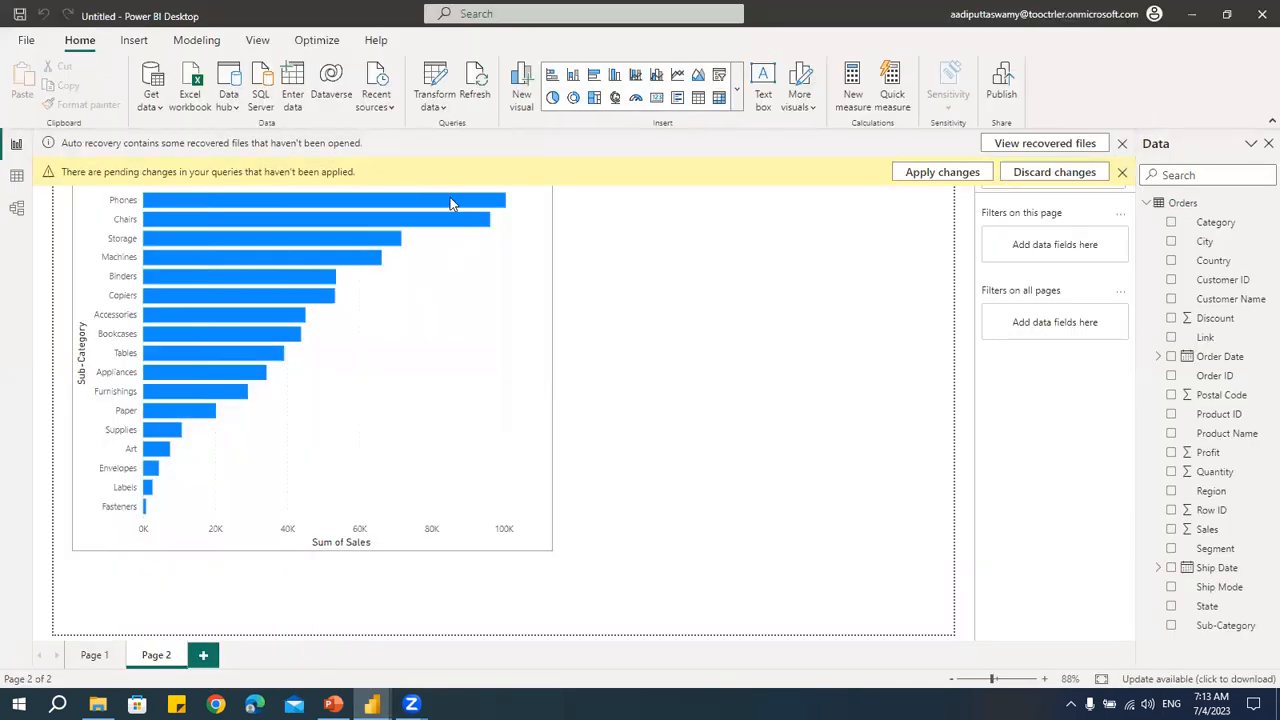
mouse_move(450, 199)
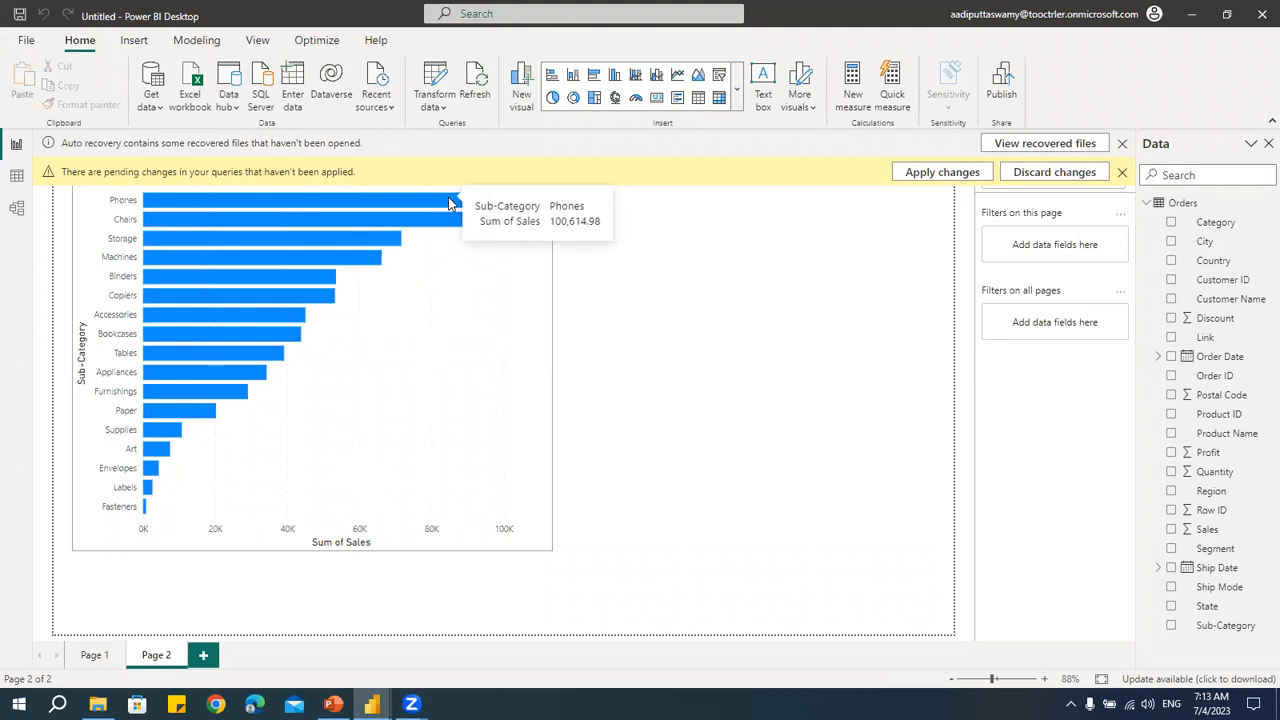
key(alt+Tab)
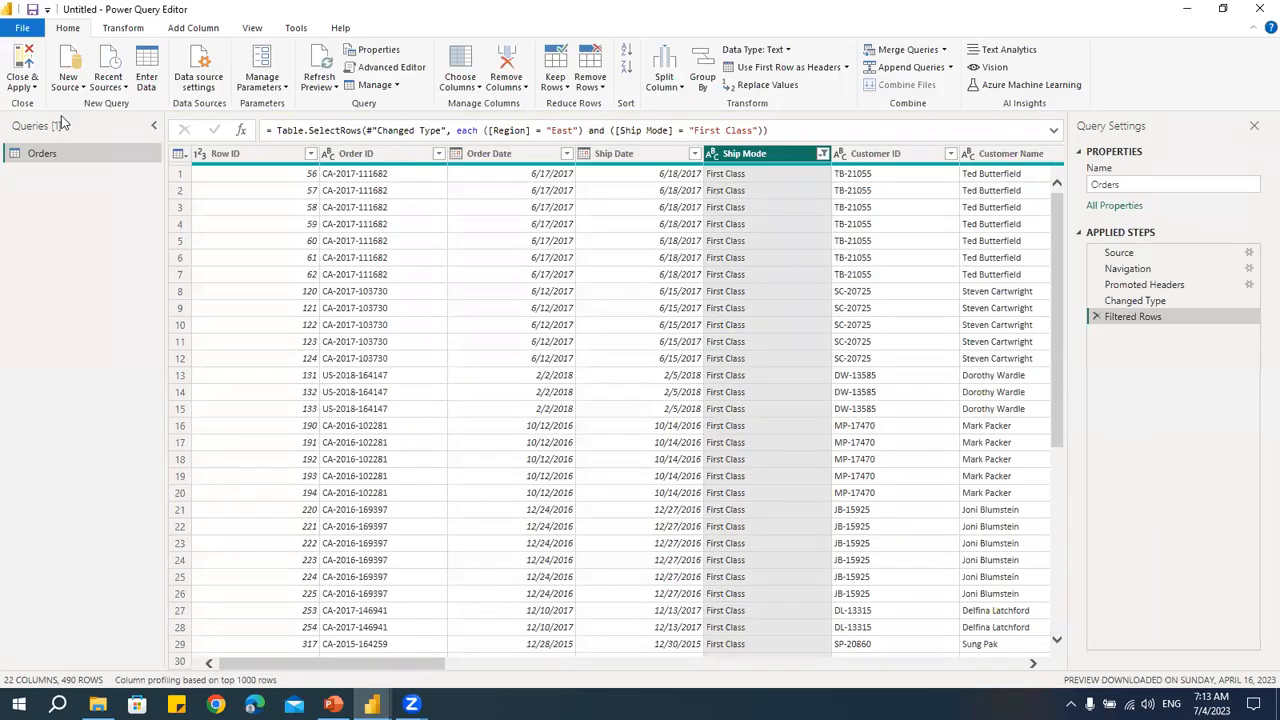
click(22, 87)
click(43, 139)
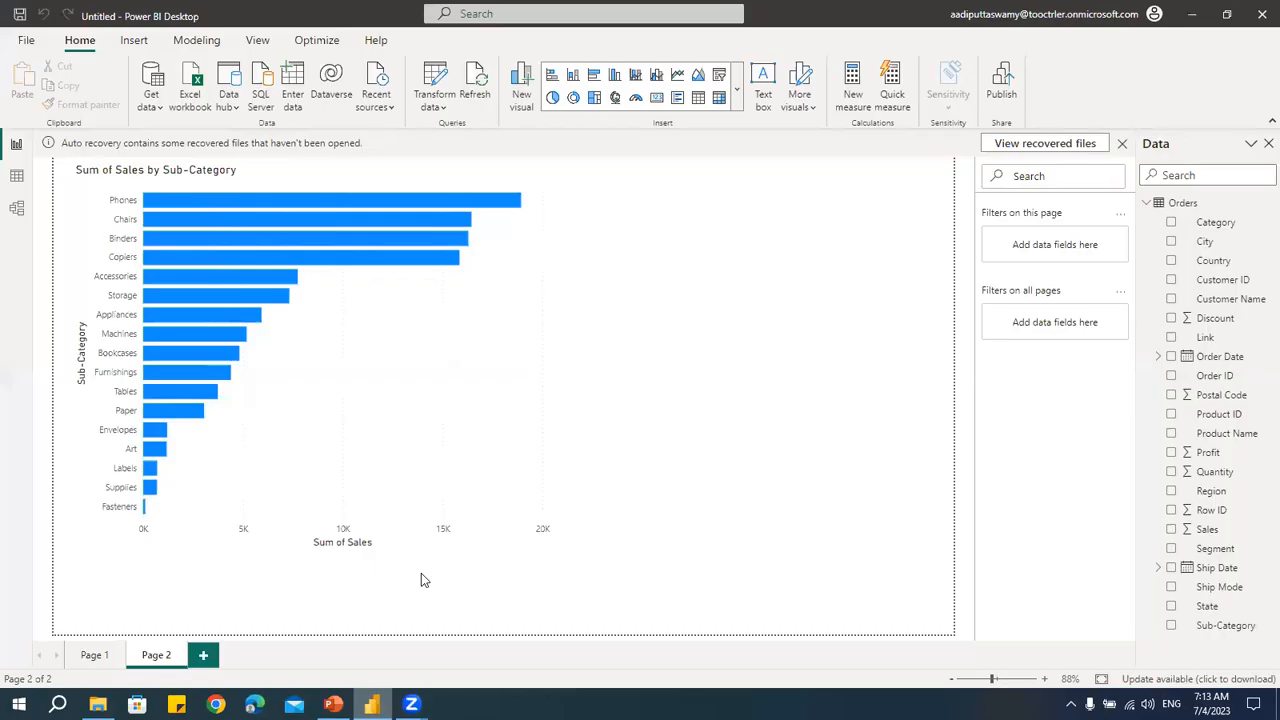
Step: Reopen the Orders query for transformation and clear the filter on the Ship Mode column
click(434, 106)
click(440, 131)
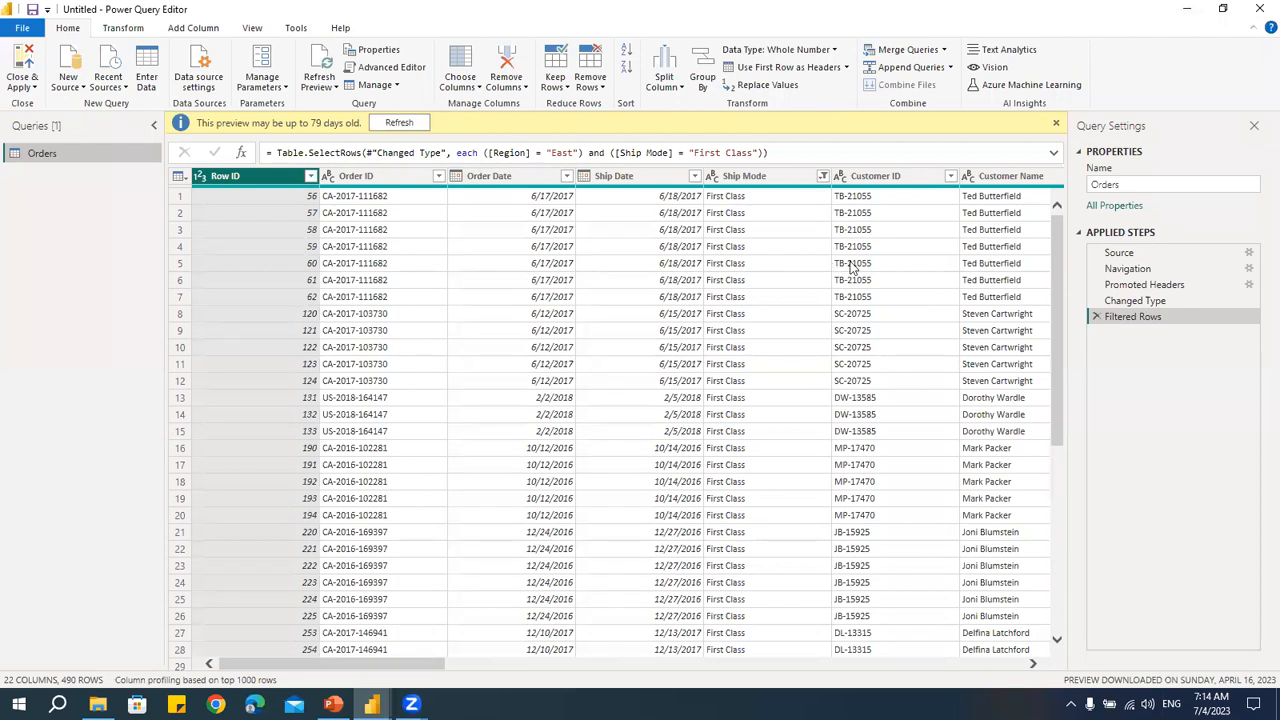
click(818, 180)
click(822, 178)
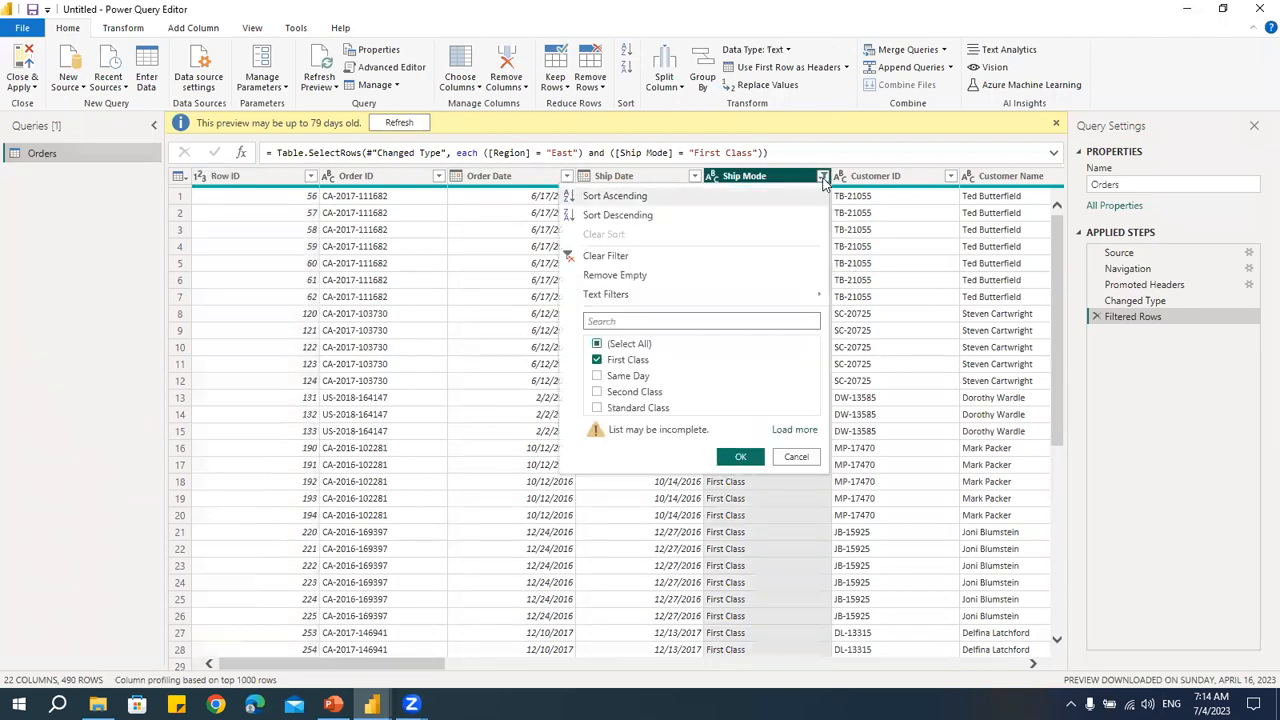
click(612, 253)
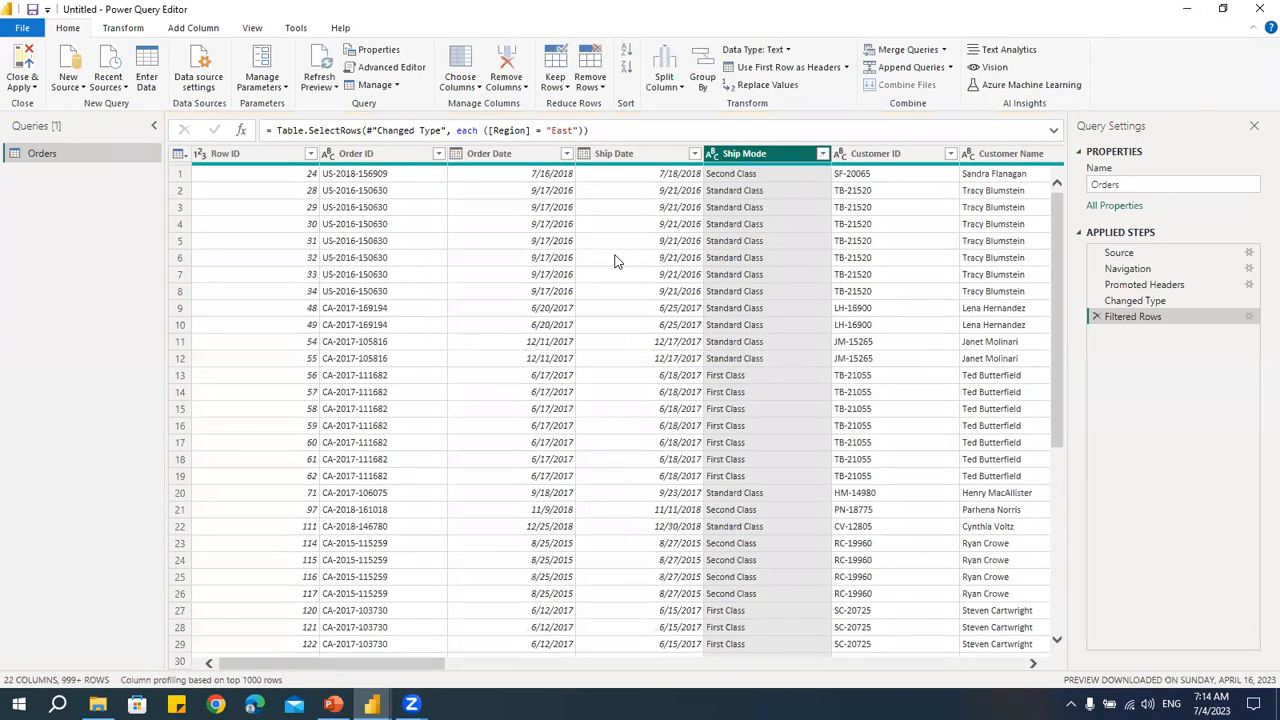
Step: Clear the filter on the Region column, then close the query editor and apply the changes to the report
drag(410, 667, 760, 669)
click(513, 160)
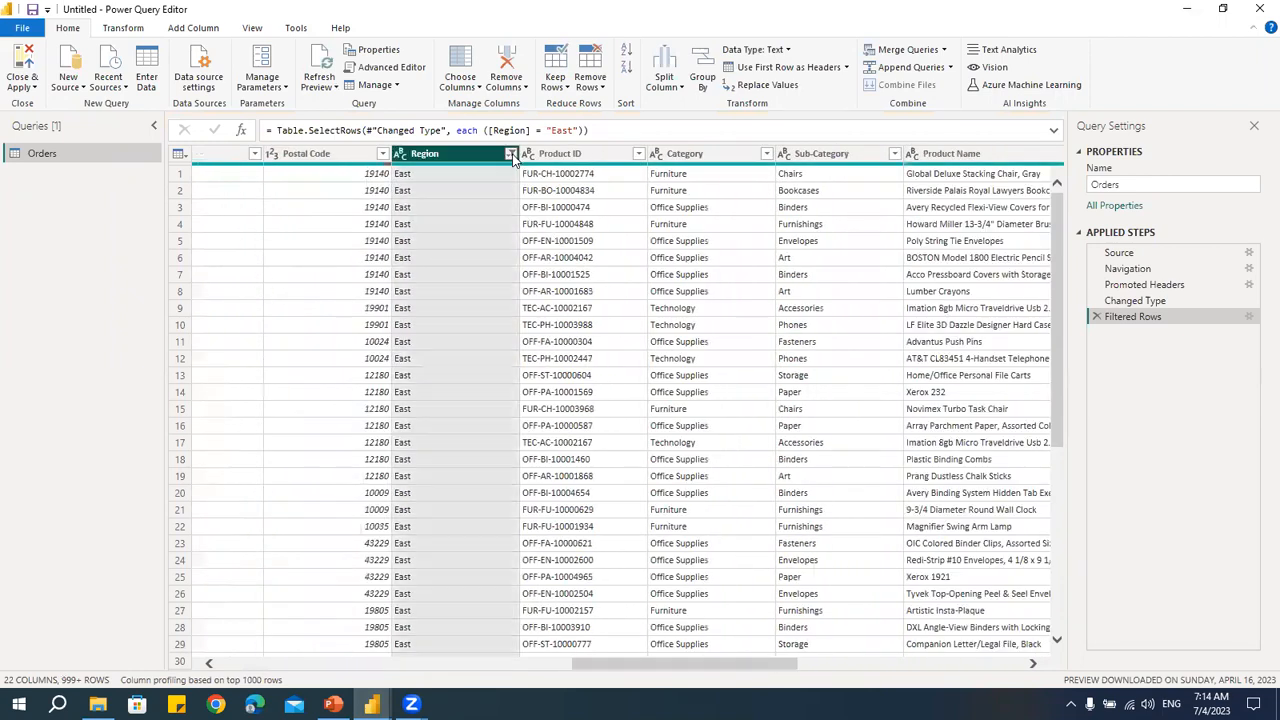
click(510, 154)
click(305, 234)
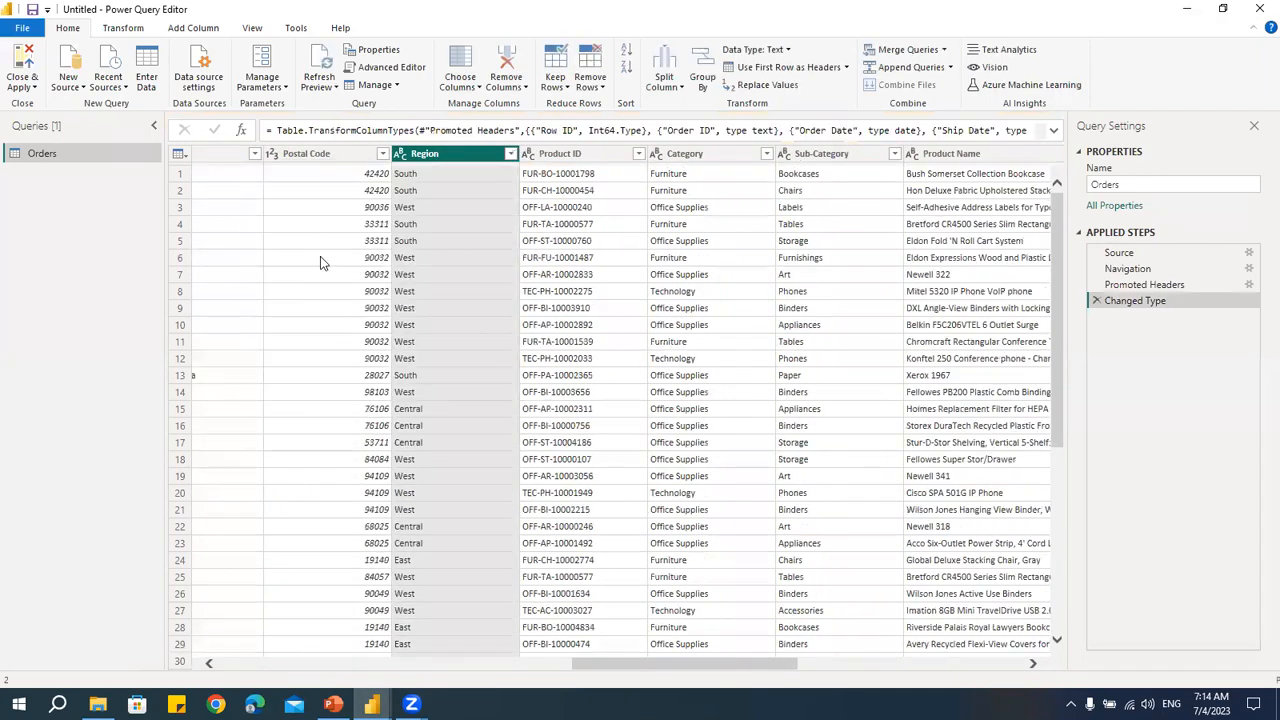
click(18, 82)
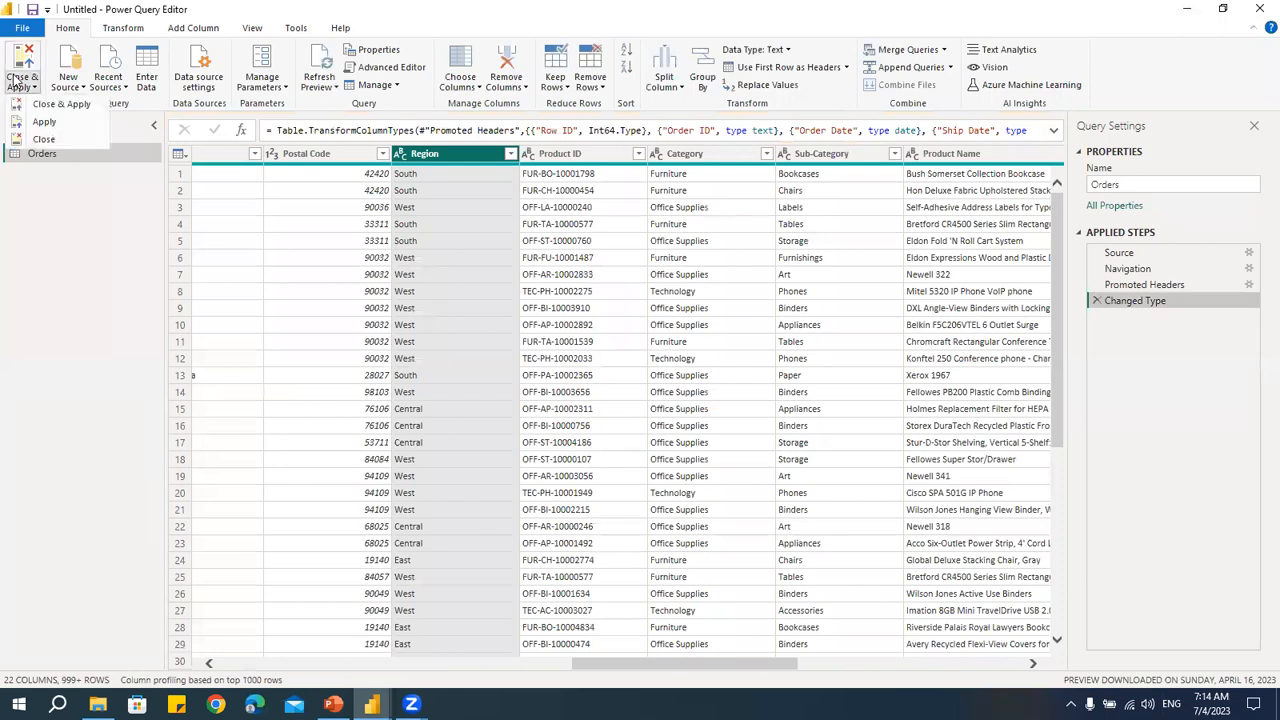
click(382, 388)
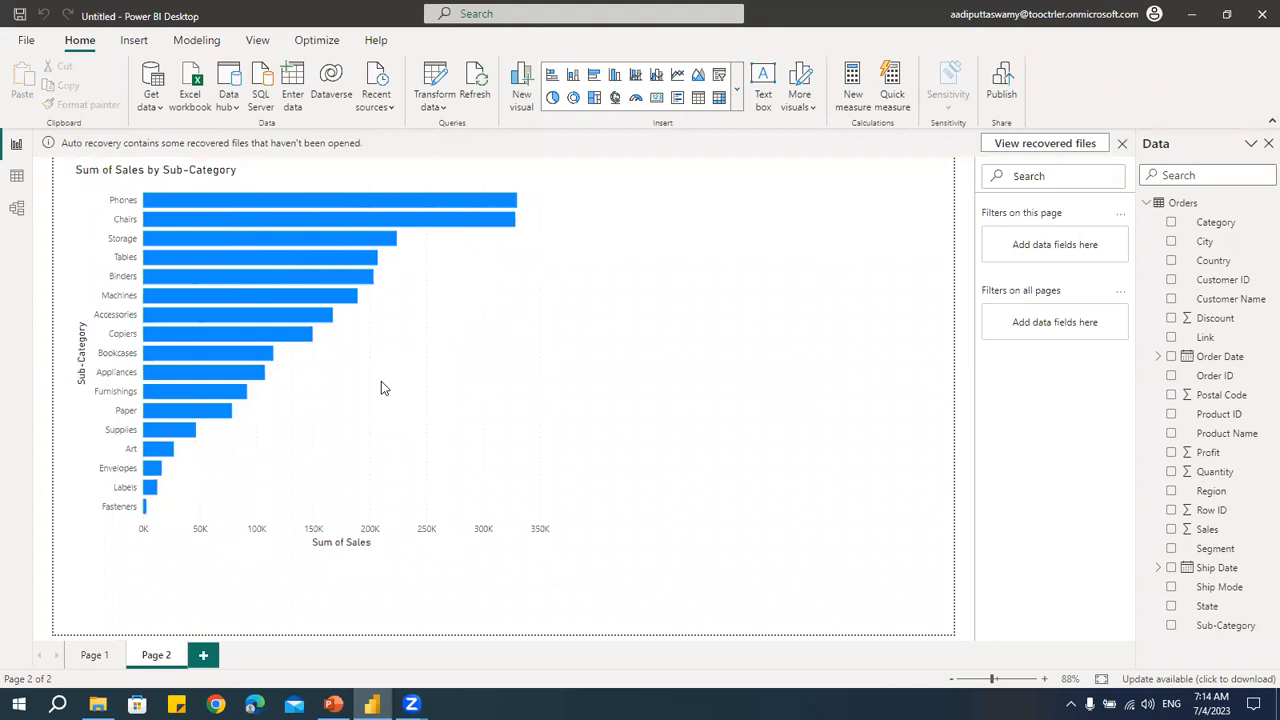
Step: Review the refreshed visuals on Page 1 and Page 2, ending on Page 1
click(94, 655)
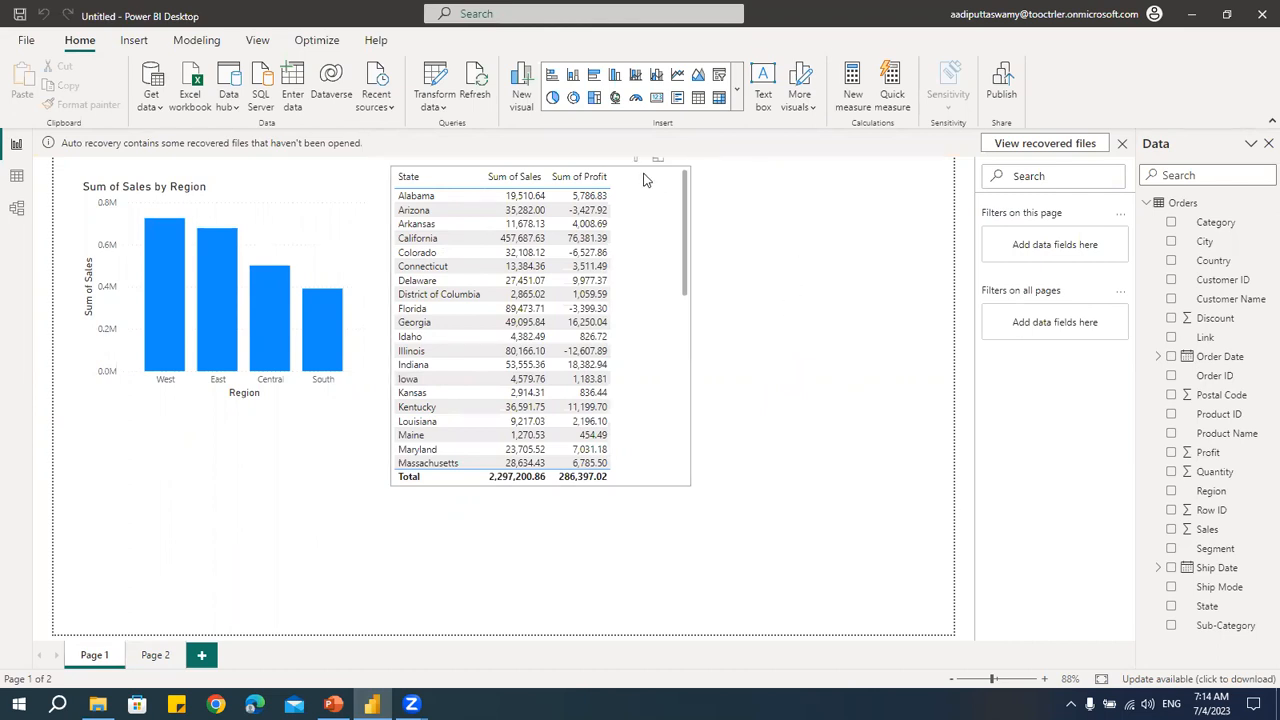
click(325, 200)
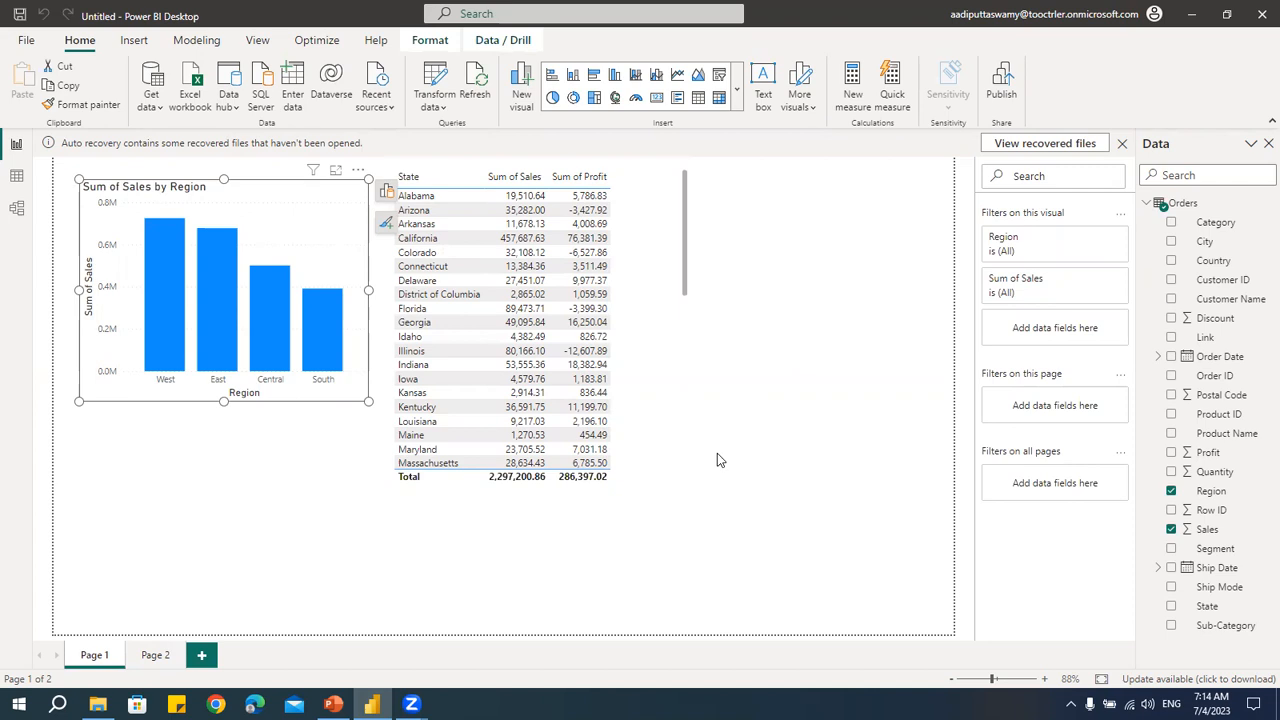
click(152, 658)
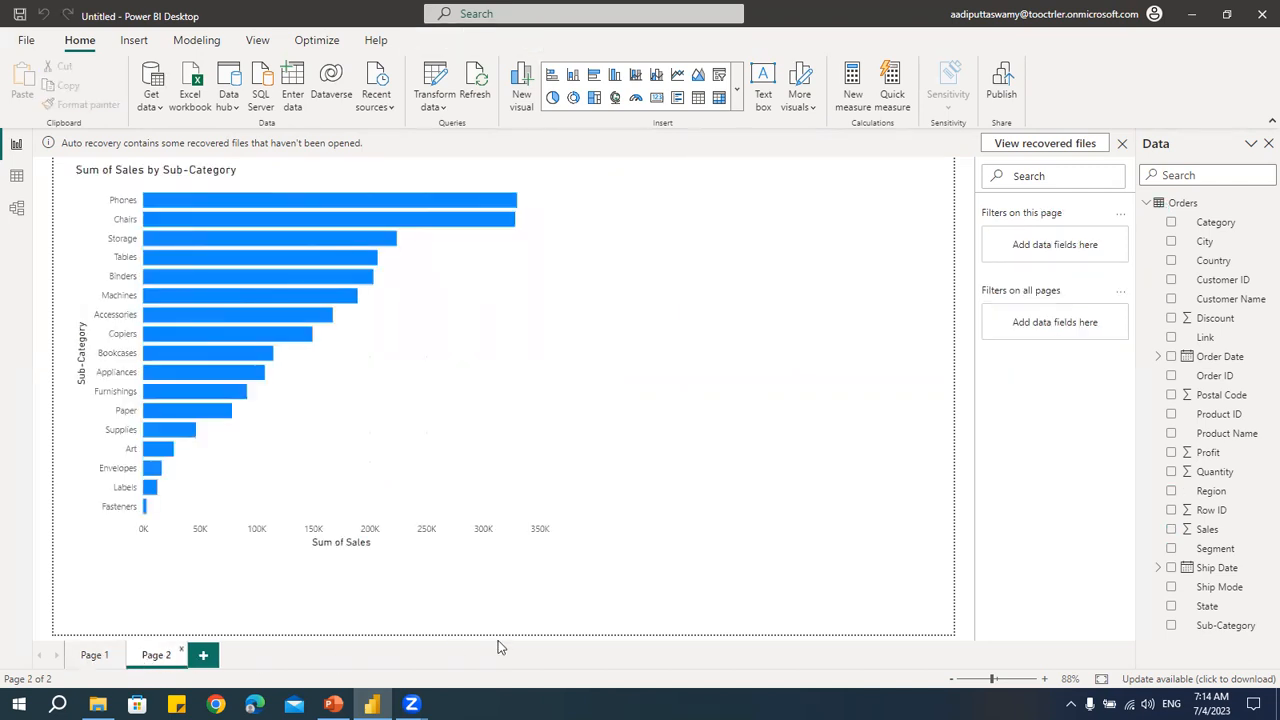
click(88, 660)
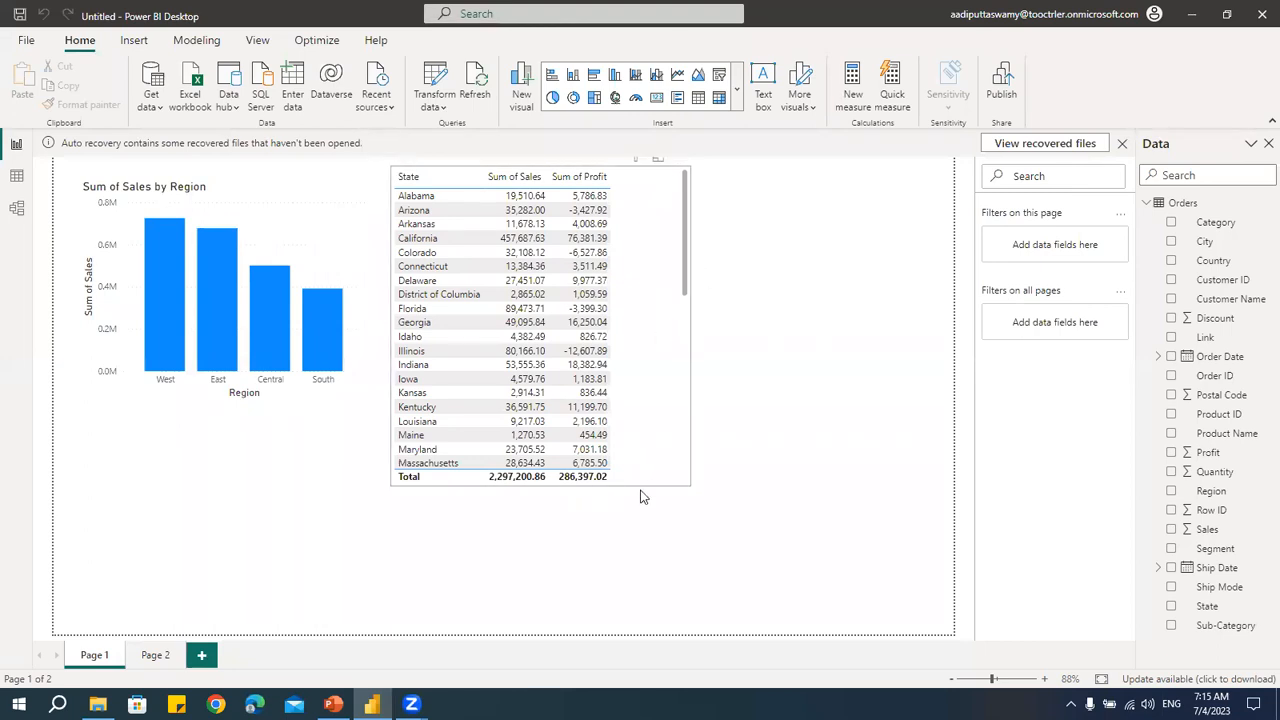
Step: Move the State table to the right edge of Page 1, shift the Region sales chart slightly up, and narrow that chart
mouse_move(671, 169)
mouse_down()
mouse_move(688, 211)
mouse_move(689, 155)
mouse_up()
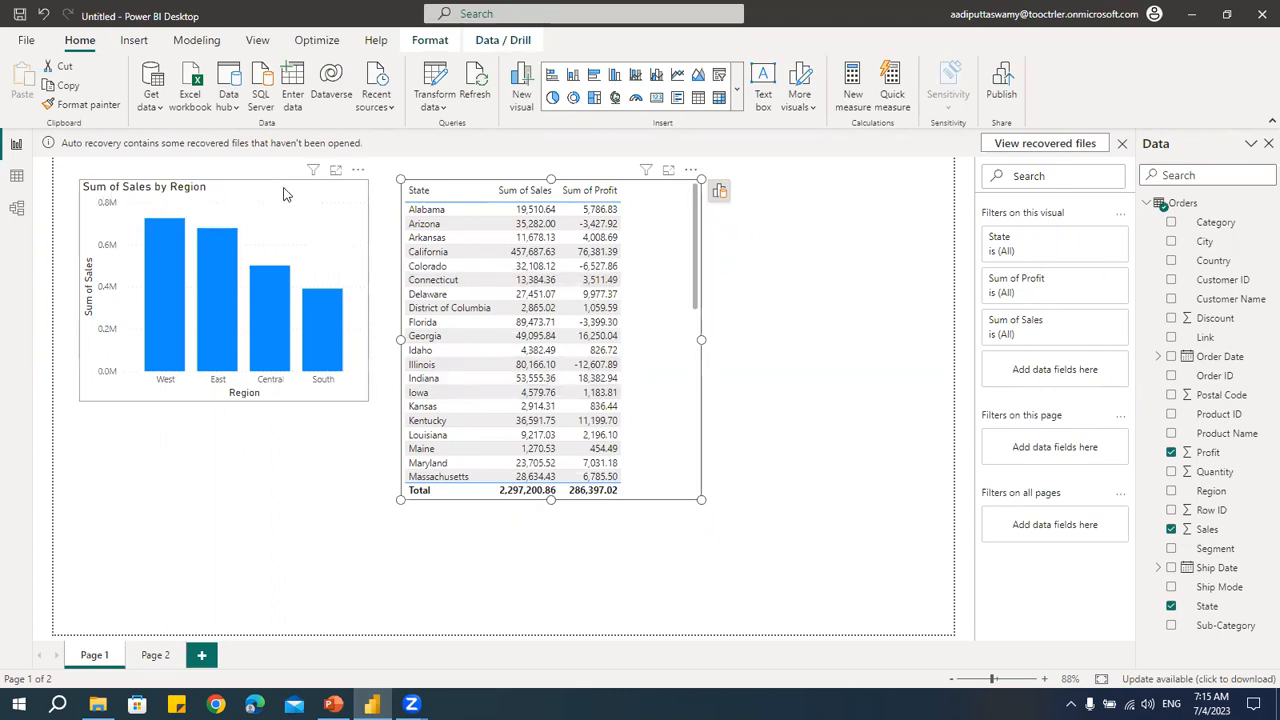
drag(284, 190, 282, 170)
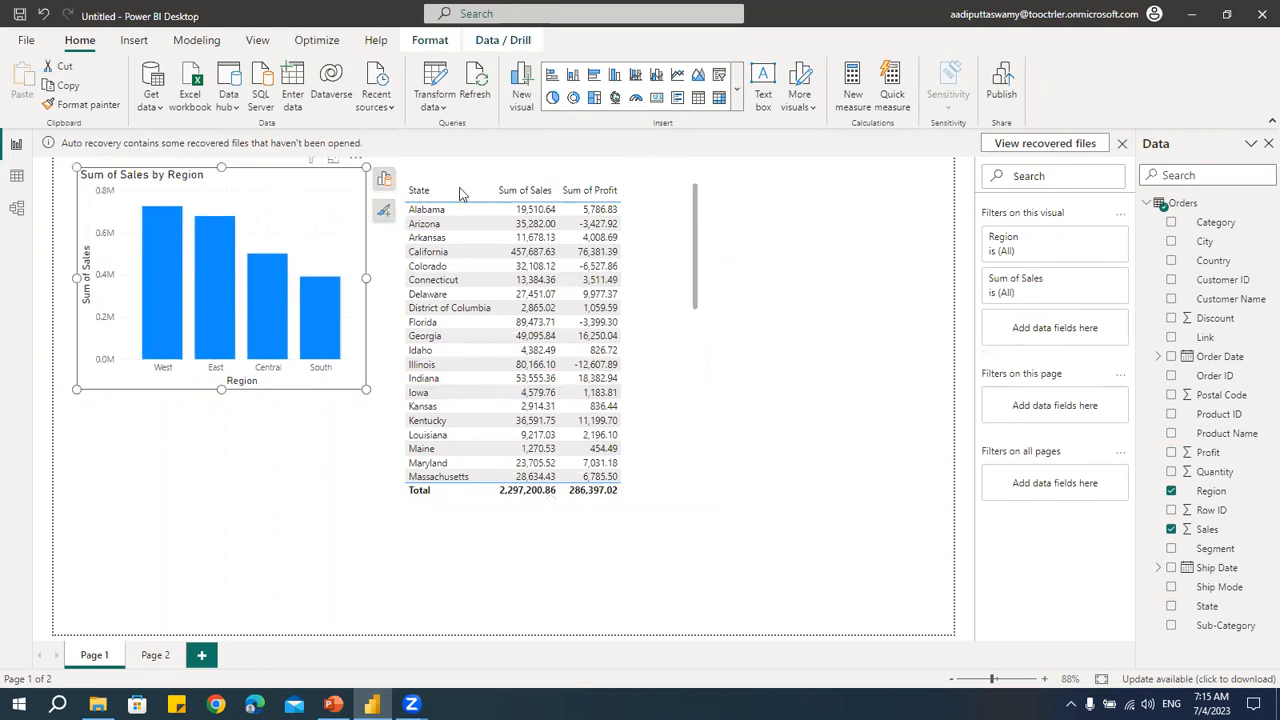
click(695, 178)
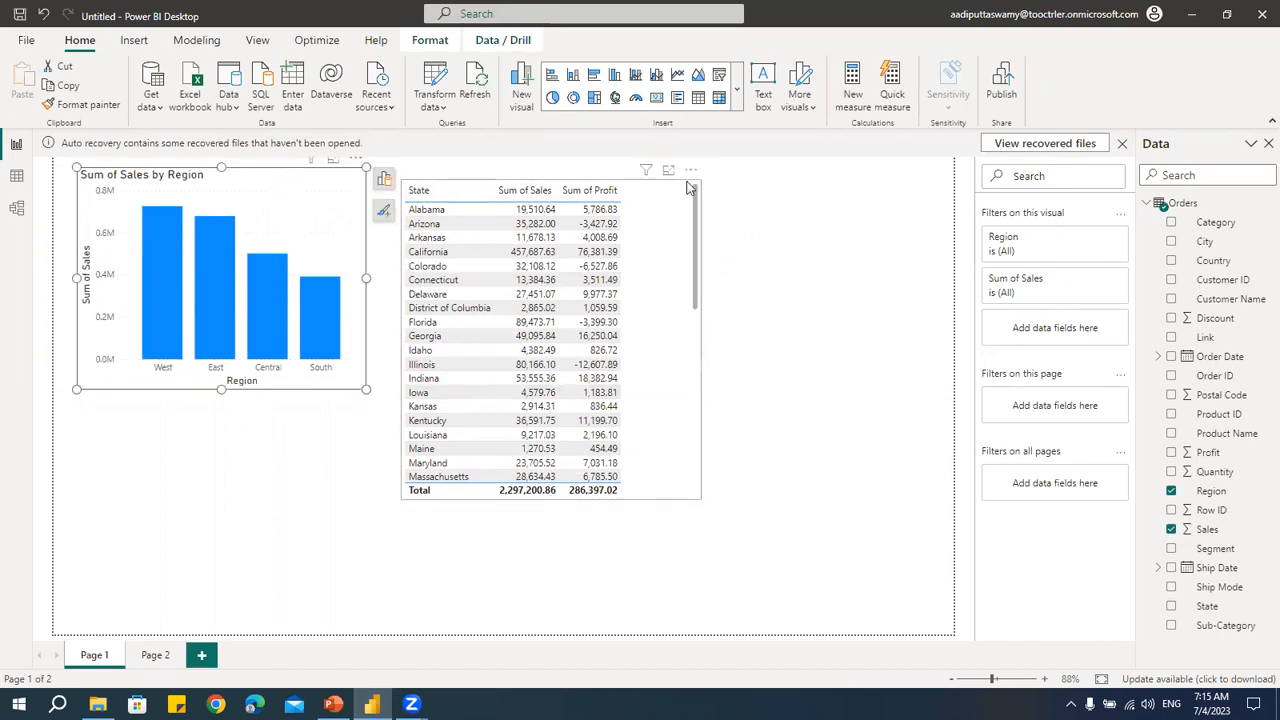
drag(699, 174, 942, 162)
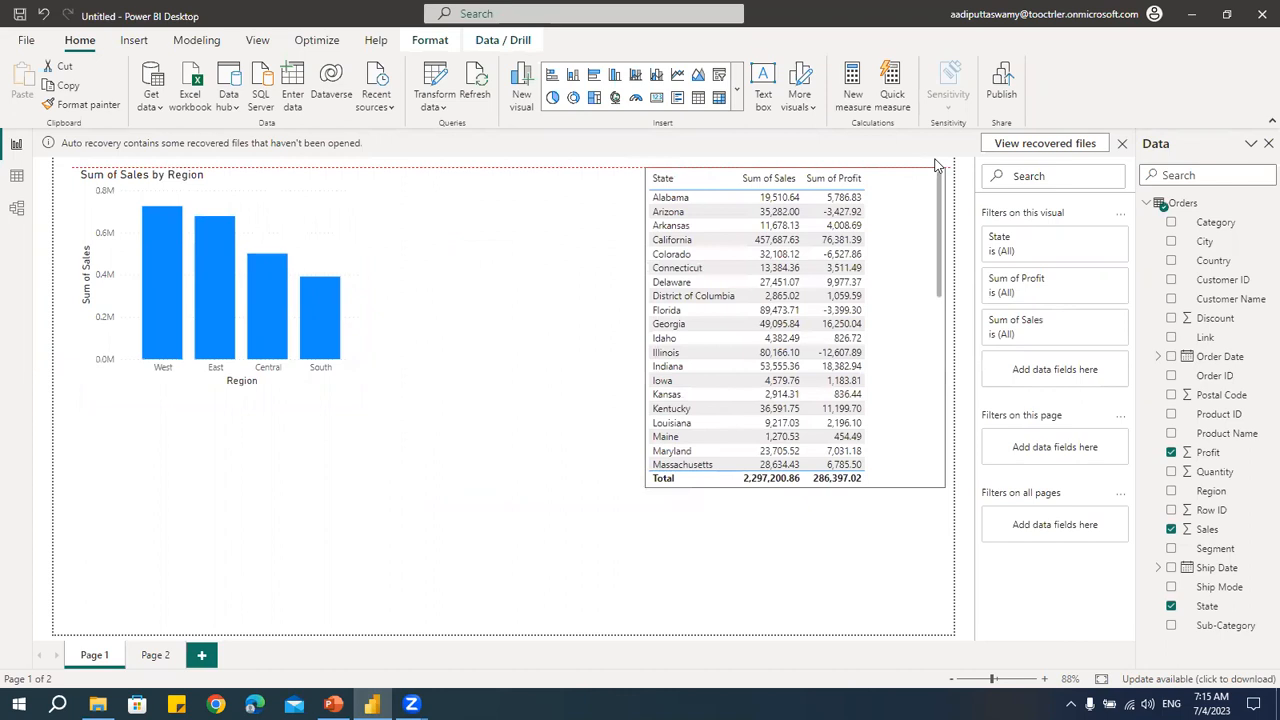
click(365, 306)
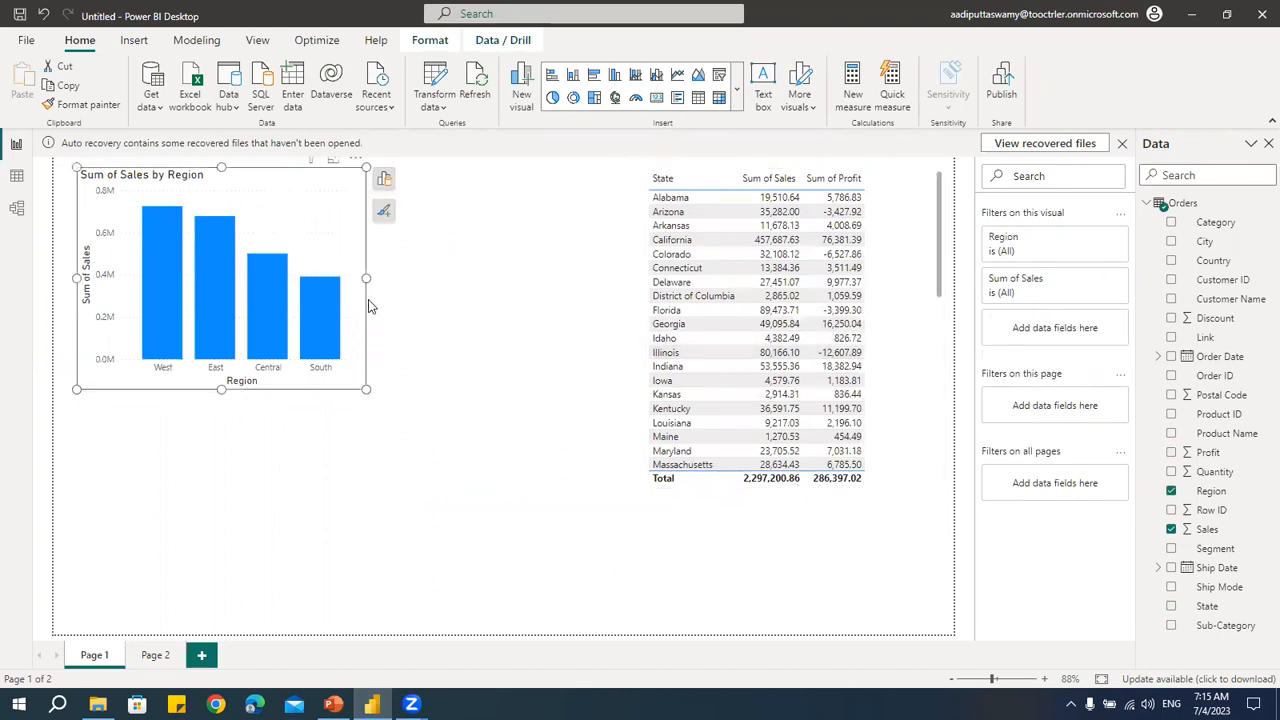
drag(366, 278, 307, 279)
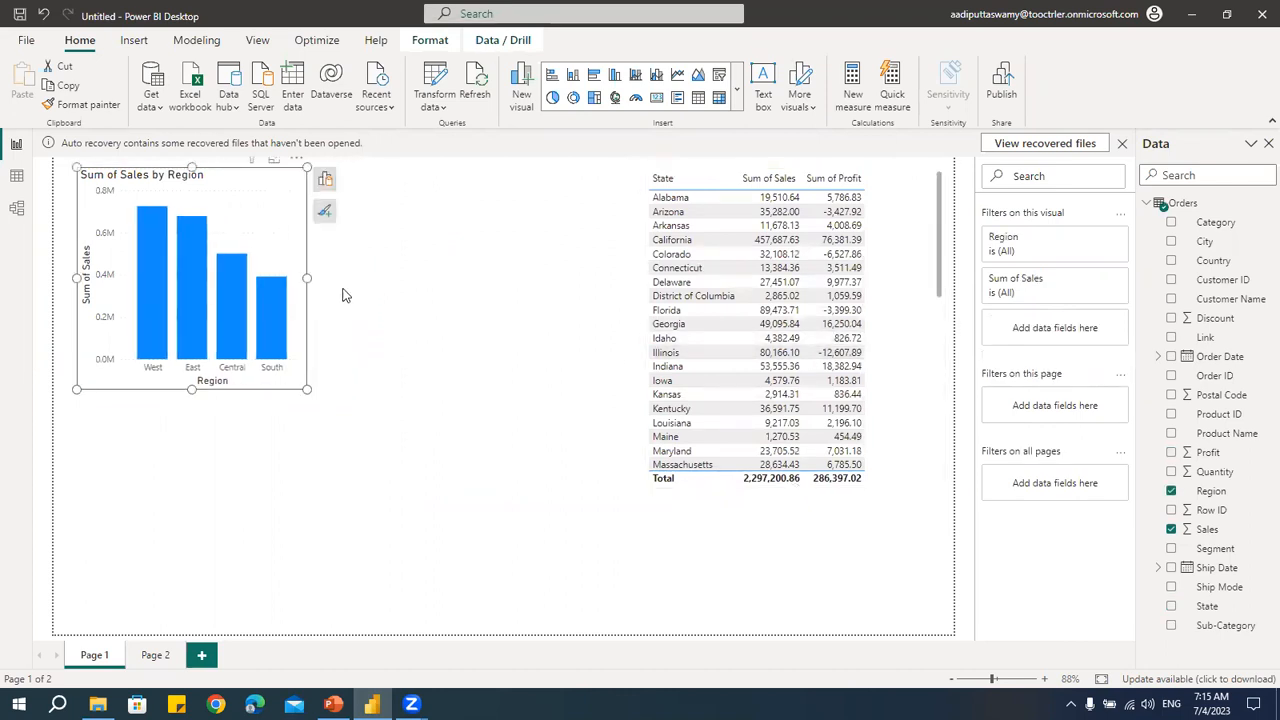
Step: Duplicate the Region sales chart, place the copy between the original and the State table, and make it wider and much taller
key(ctrl+c)
key(ctrl+v)
drag(268, 186, 497, 175)
drag(586, 272, 632, 279)
drag(487, 381, 498, 592)
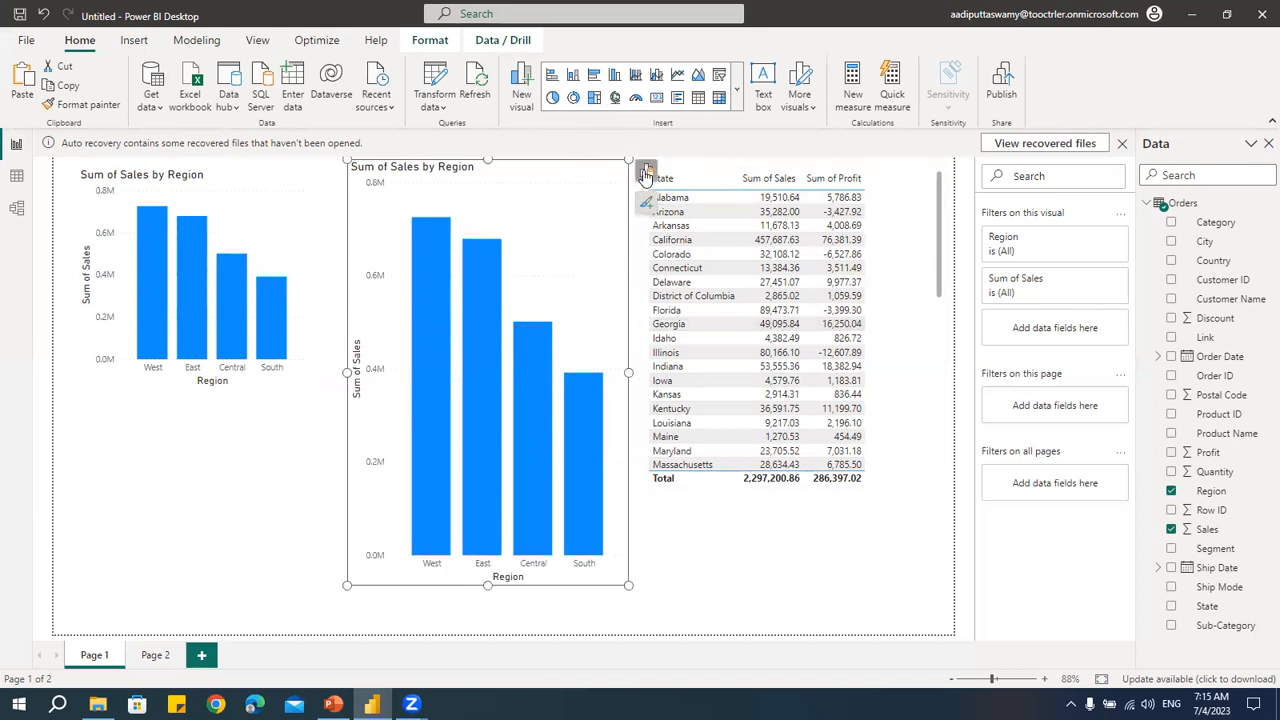
Step: Replace the copied chart's Region field with Customer Name and change it to a clustered bar chart
click(647, 172)
click(705, 293)
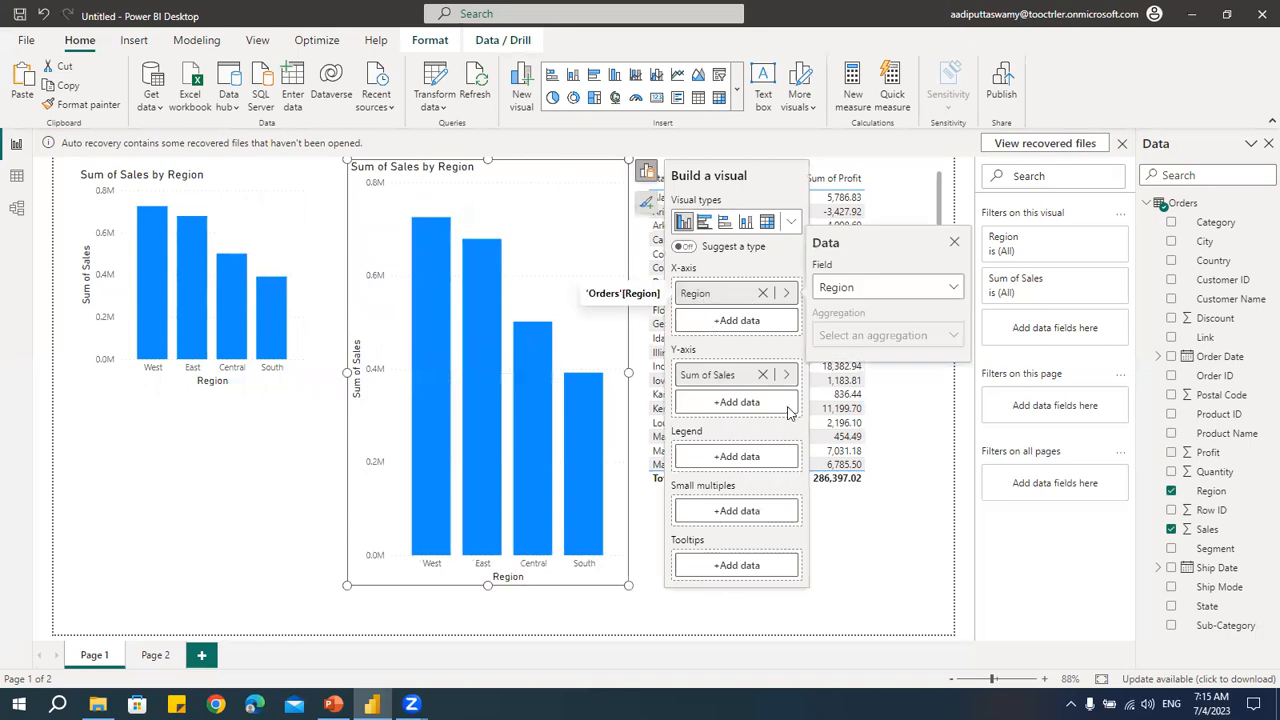
click(868, 293)
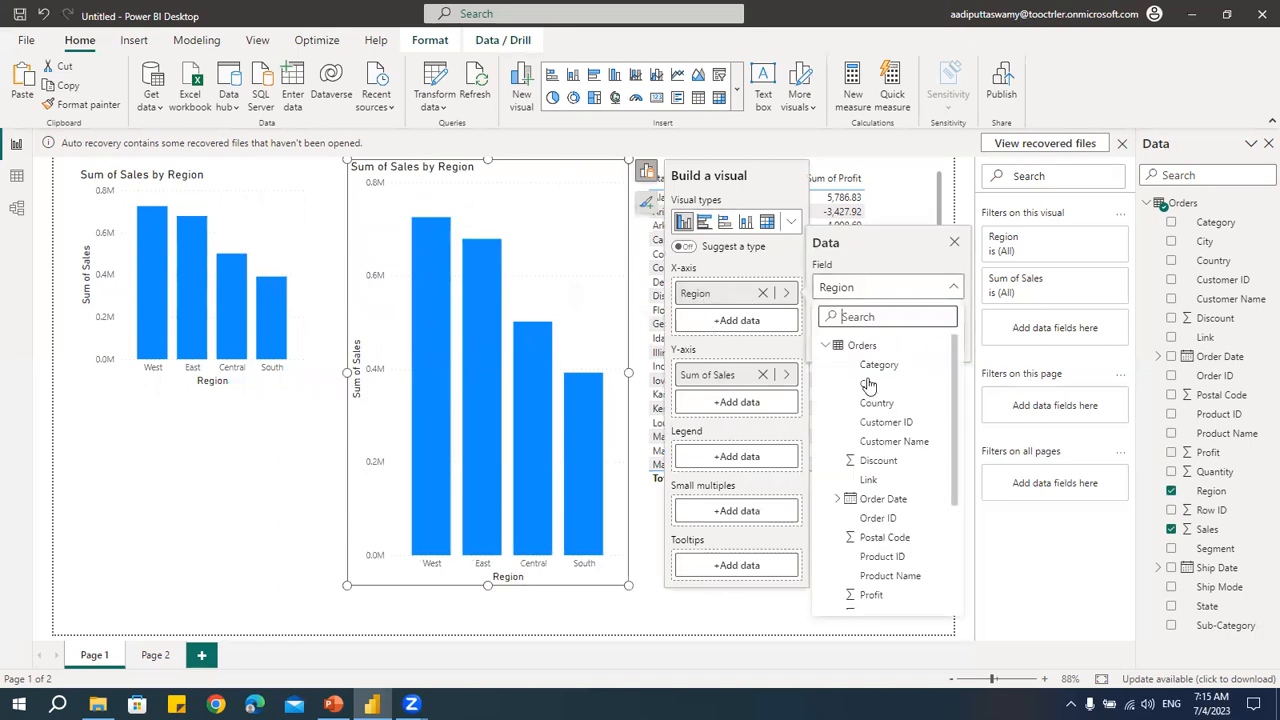
click(860, 445)
click(594, 74)
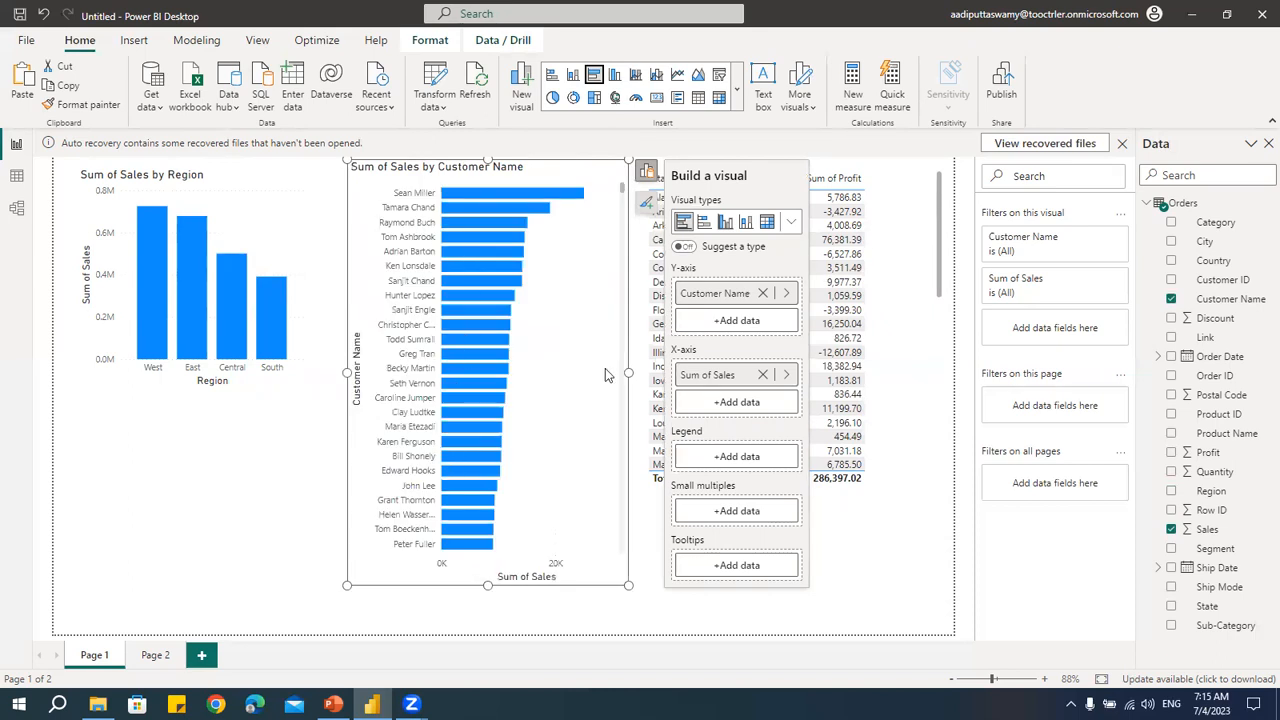
click(903, 197)
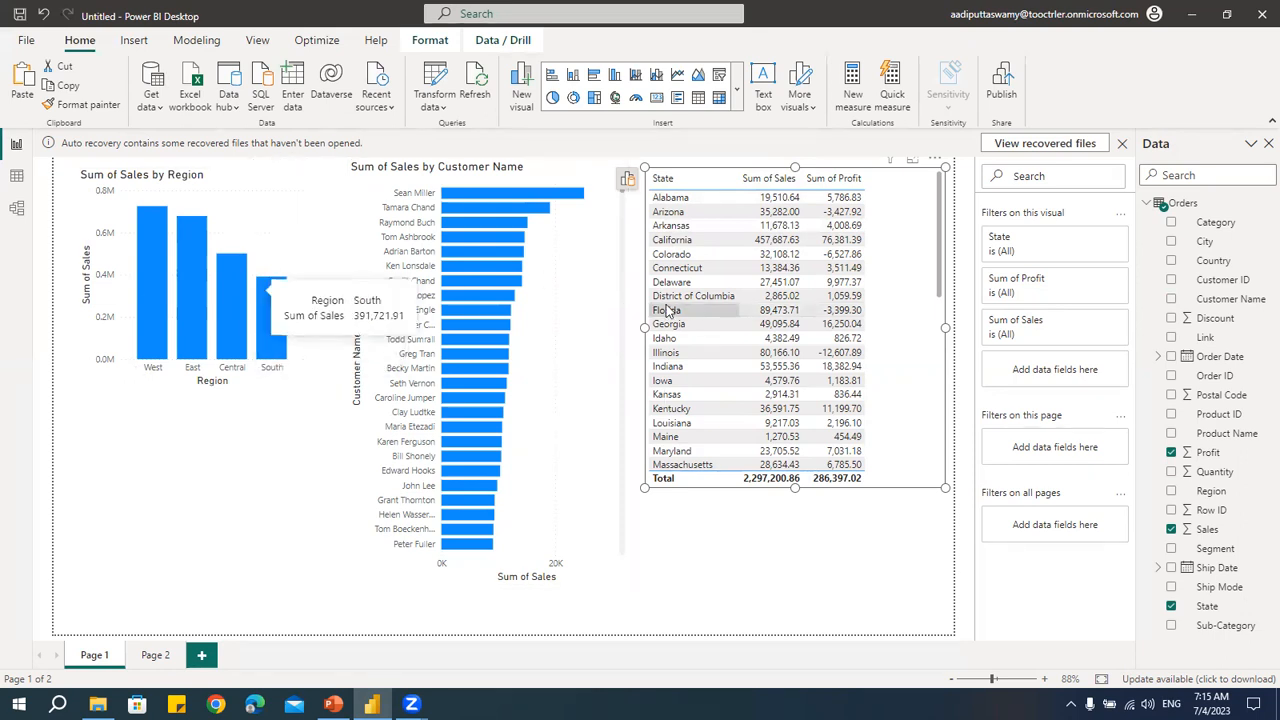
click(284, 178)
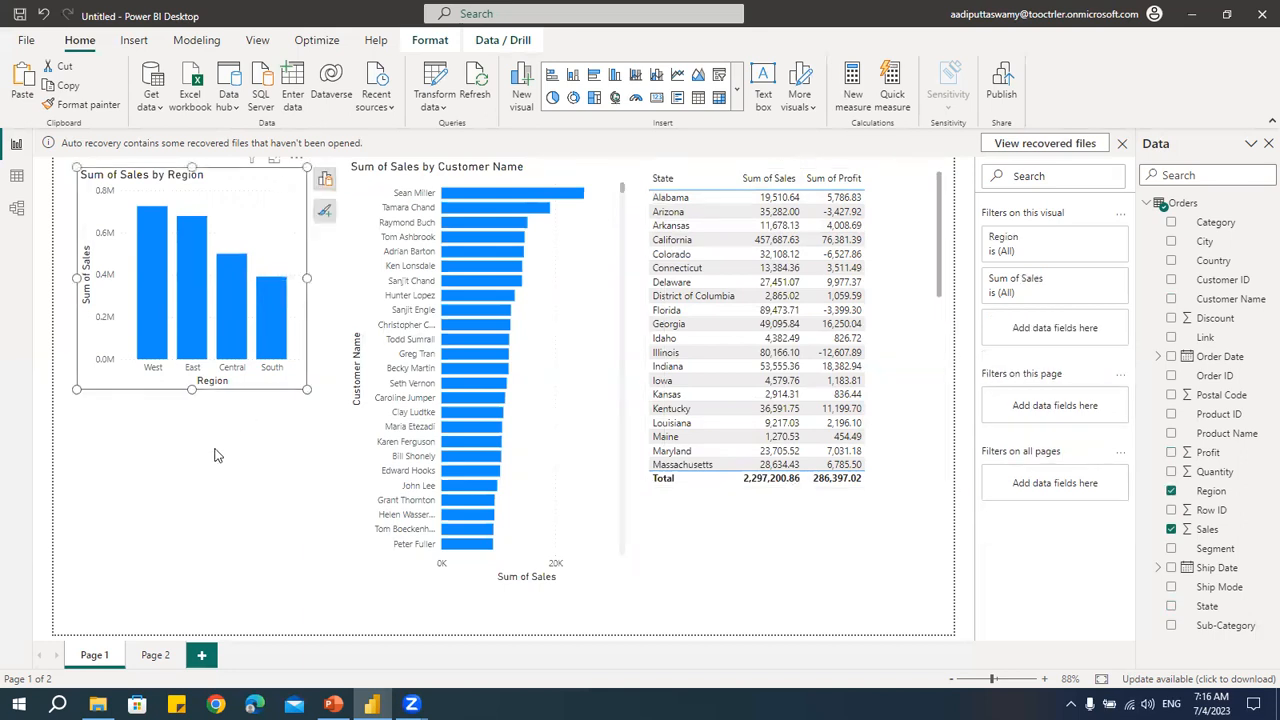
Step: Collapse the Data pane and dismiss the auto recovery notice, choosing to remove the recovered files
mouse_move(199, 357)
click(1253, 148)
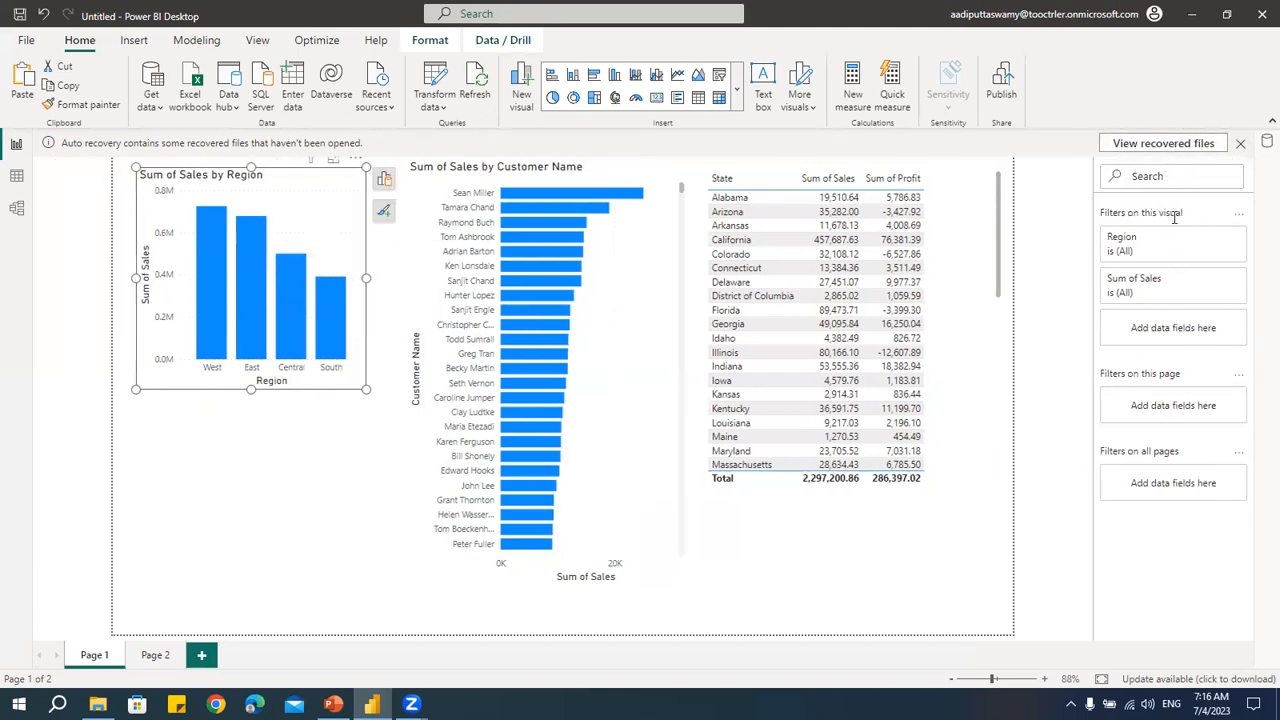
click(1240, 143)
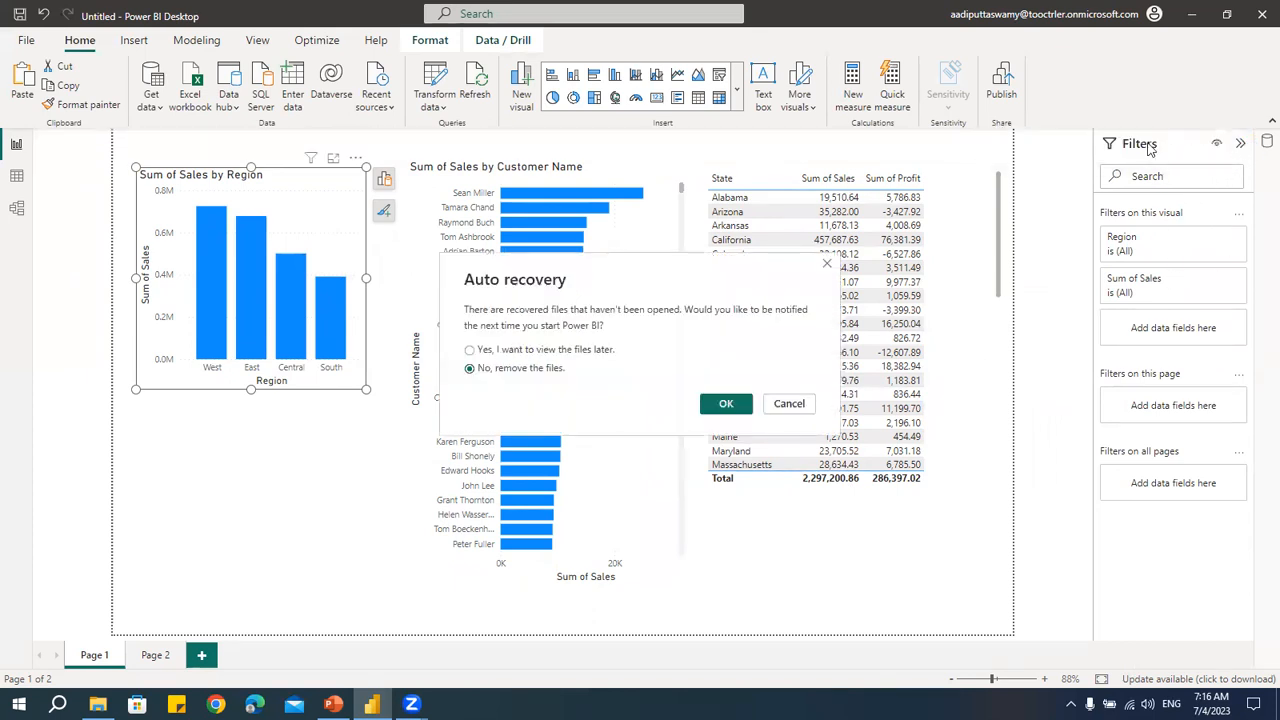
click(790, 405)
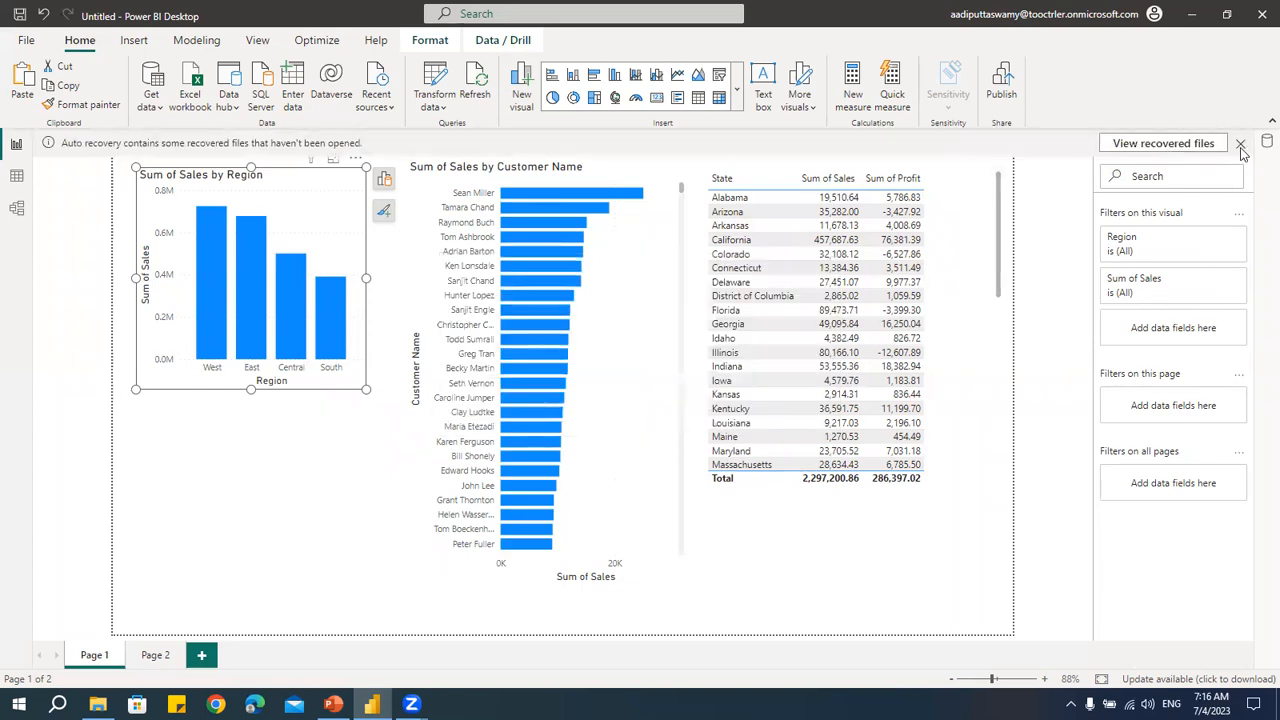
click(1240, 145)
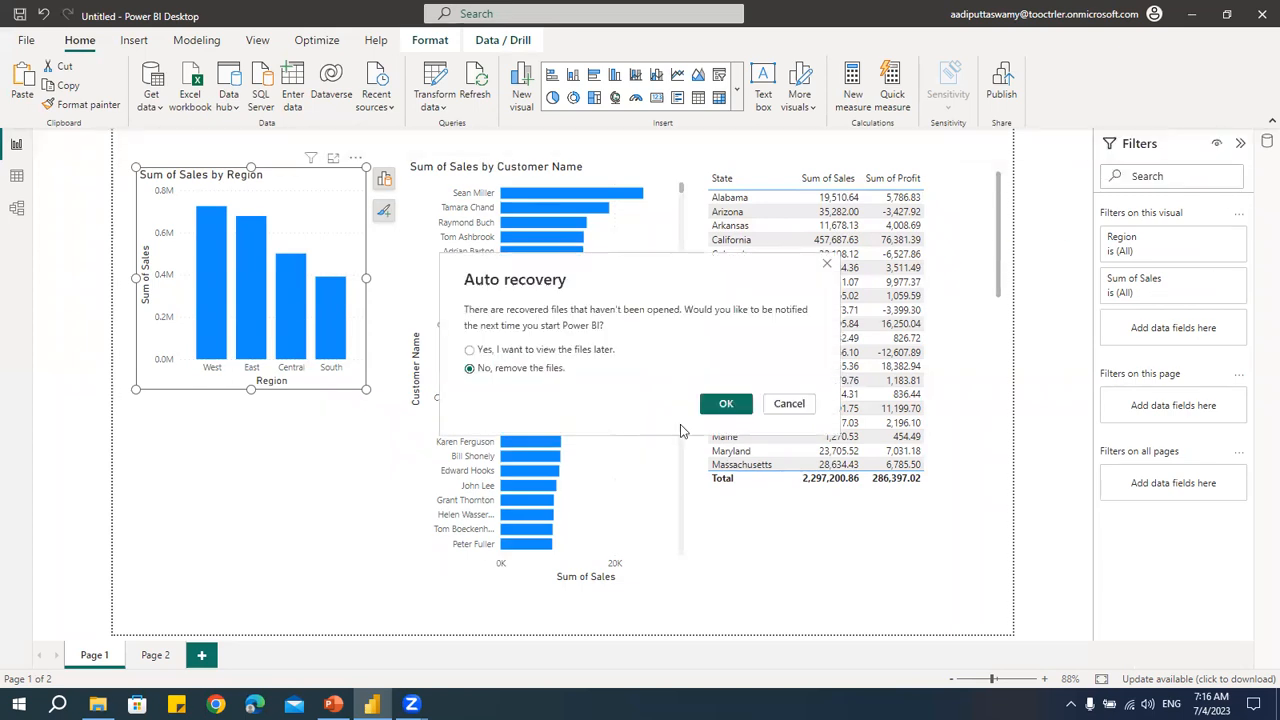
click(724, 404)
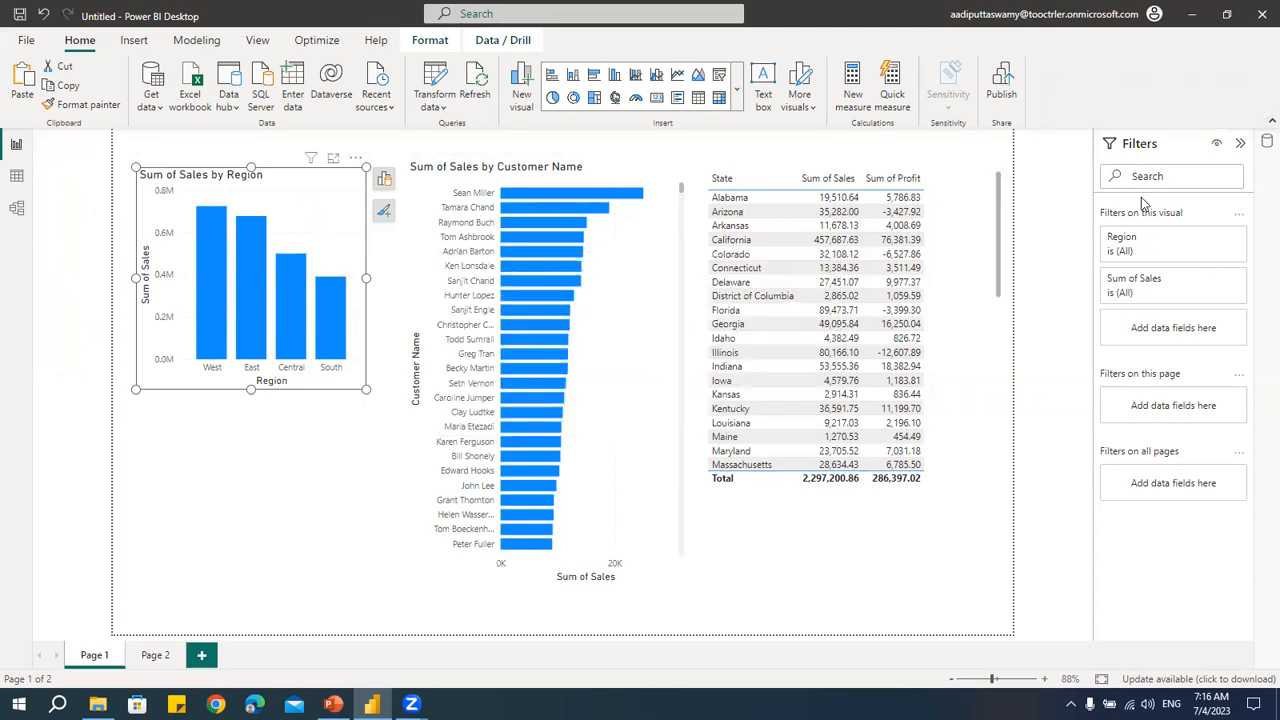
Step: Collapse and reopen the Filters pane, and review its page and all-pages filter areas with no visual selected
click(1240, 144)
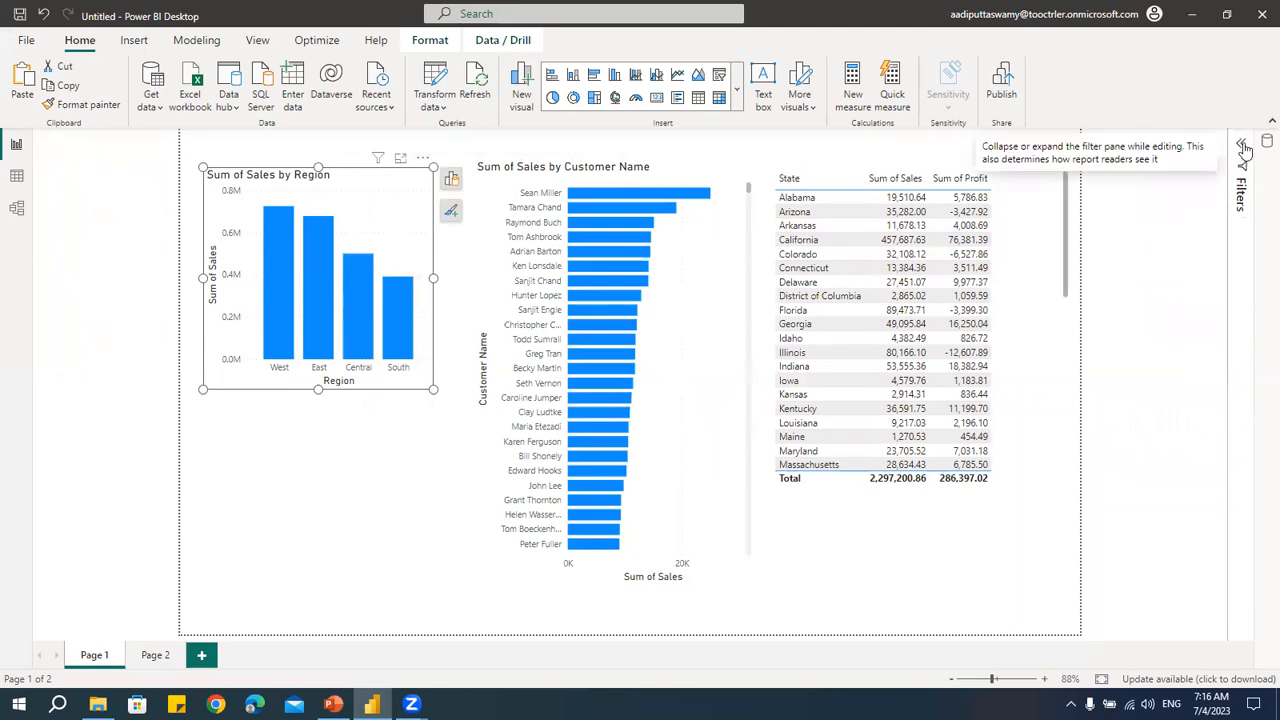
click(1242, 146)
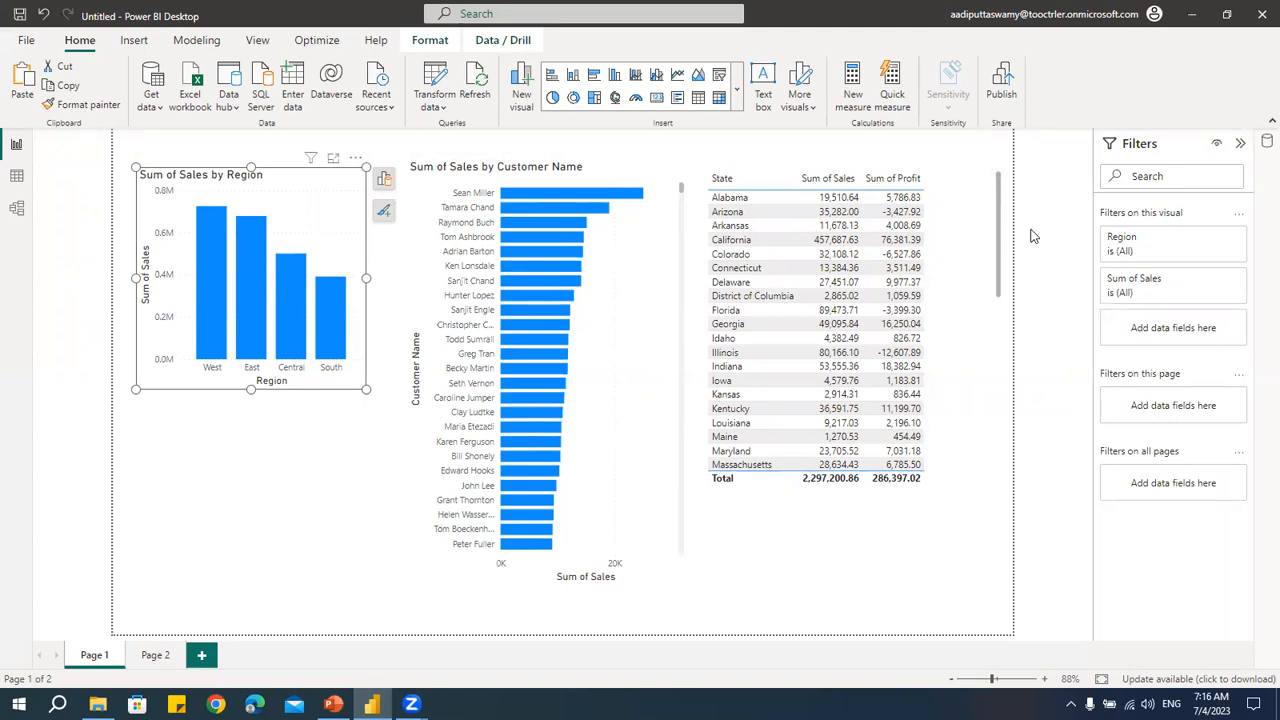
click(1127, 208)
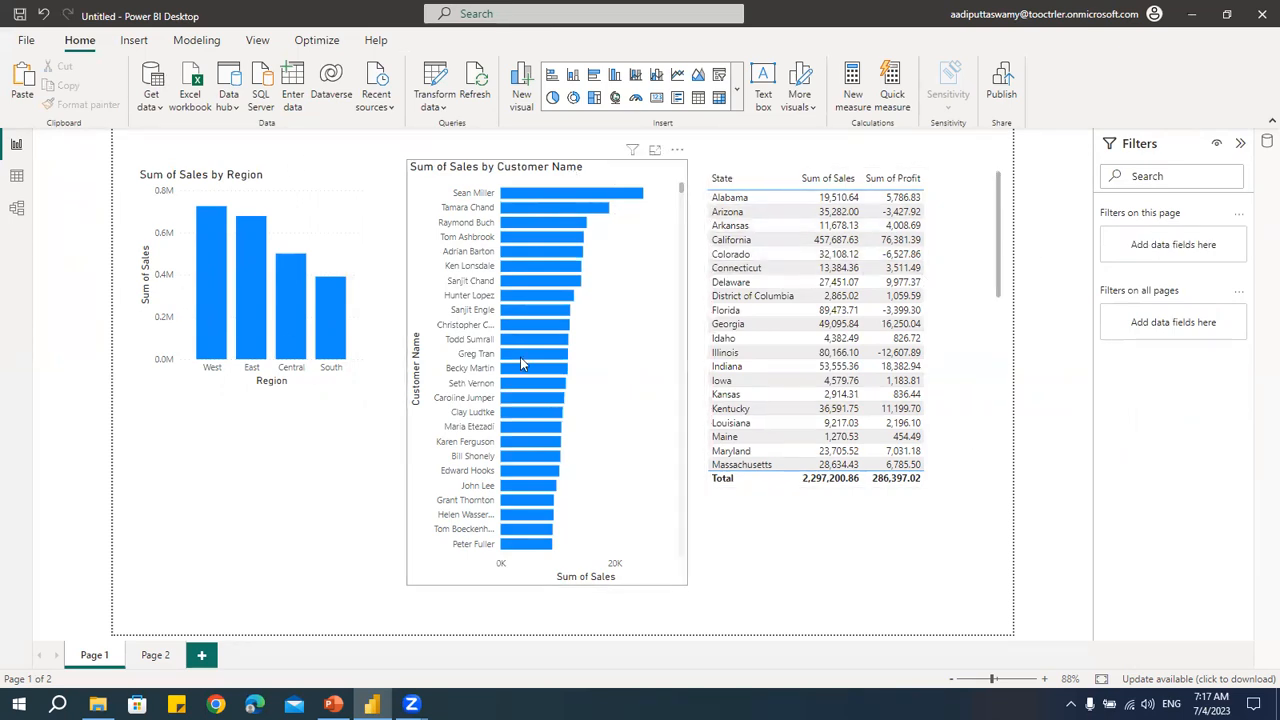
mouse_move(520, 360)
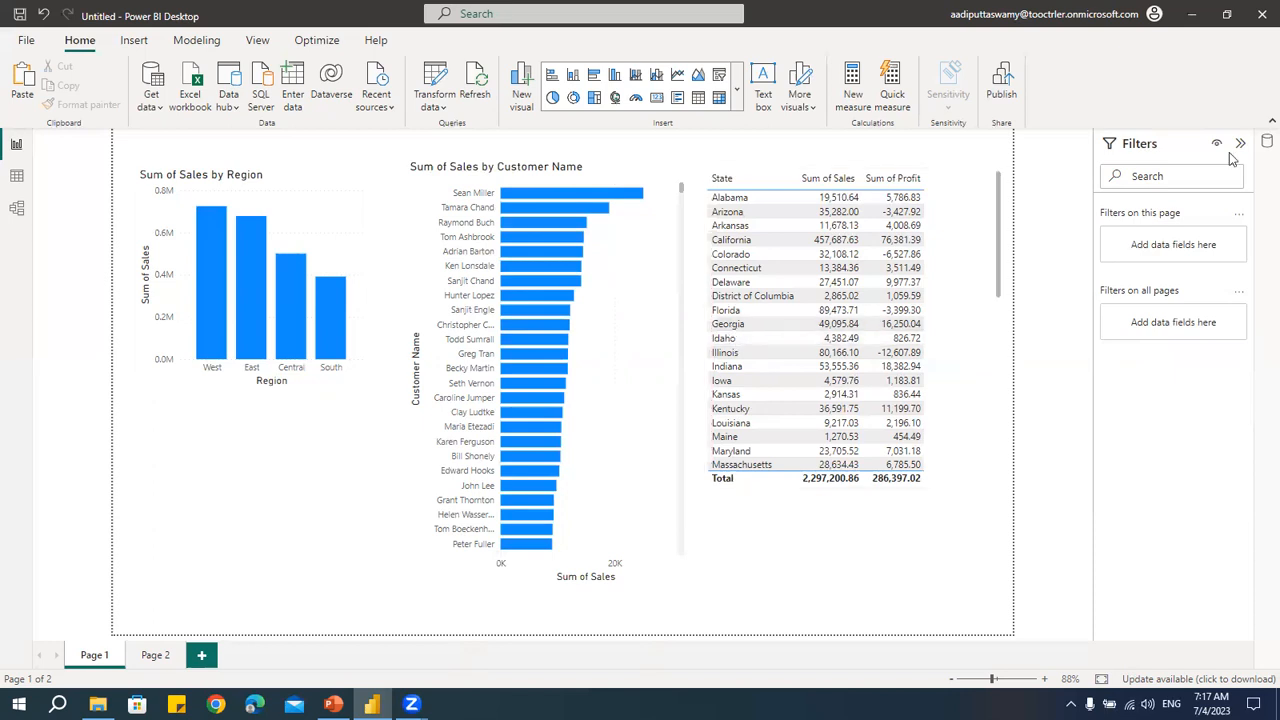
Step: Filter the Region sales chart to East and West using basic filtering on its Region field
click(323, 186)
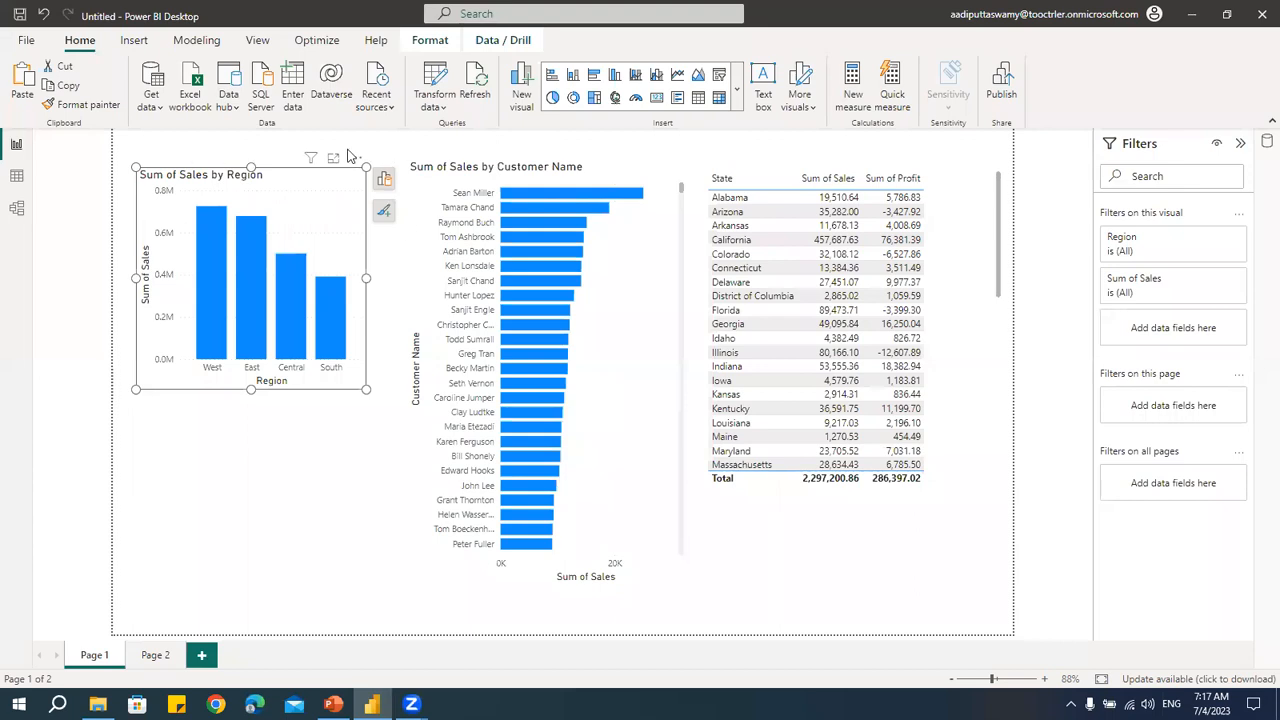
mouse_move(333, 355)
click(384, 178)
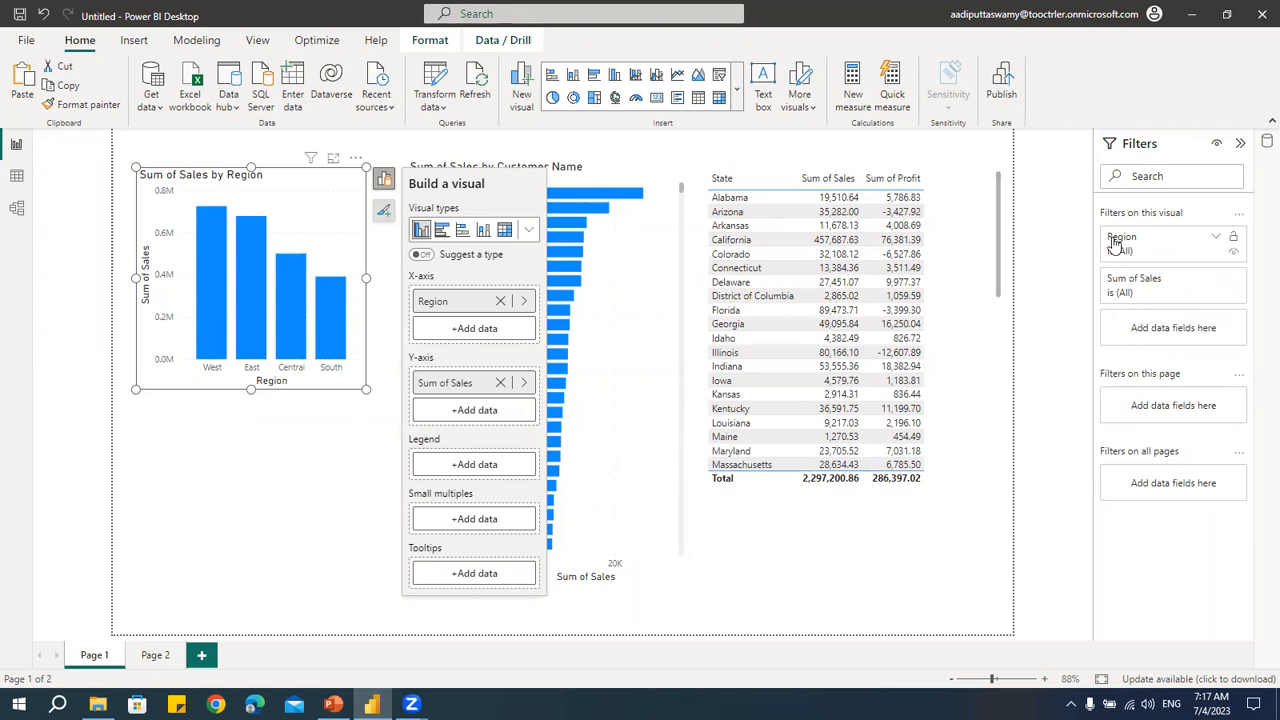
click(1217, 241)
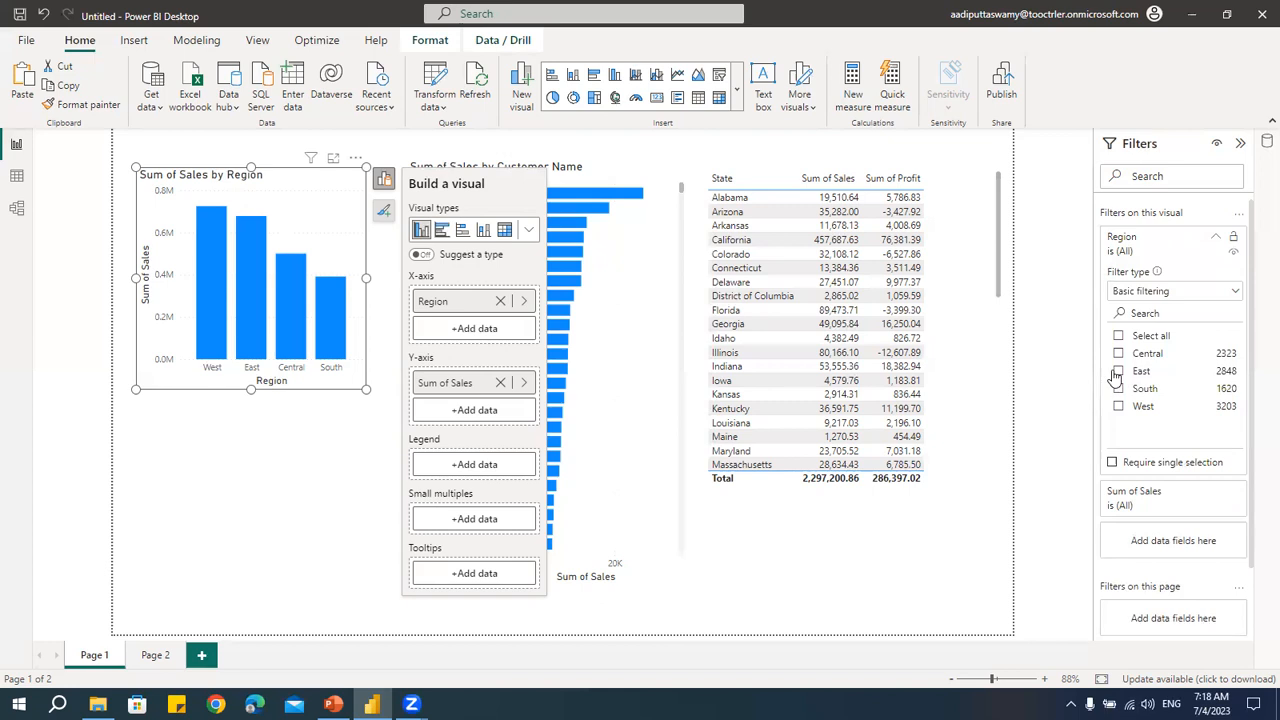
click(1118, 372)
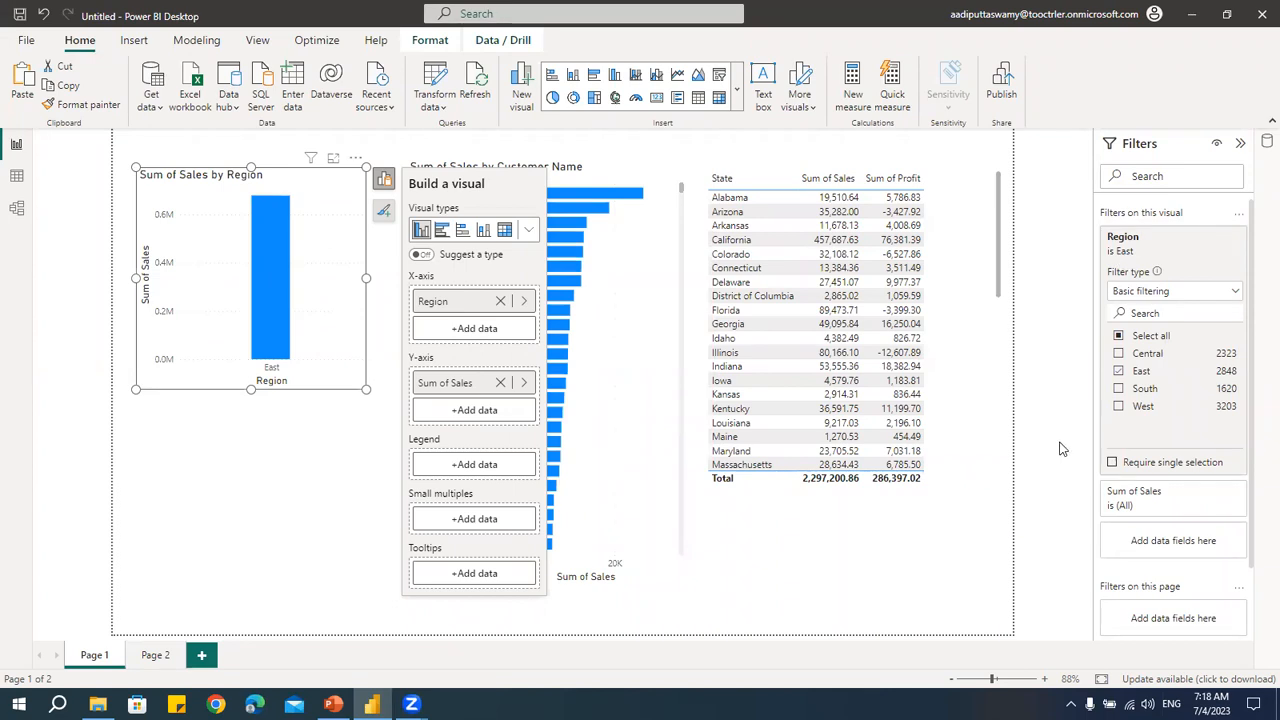
click(1119, 407)
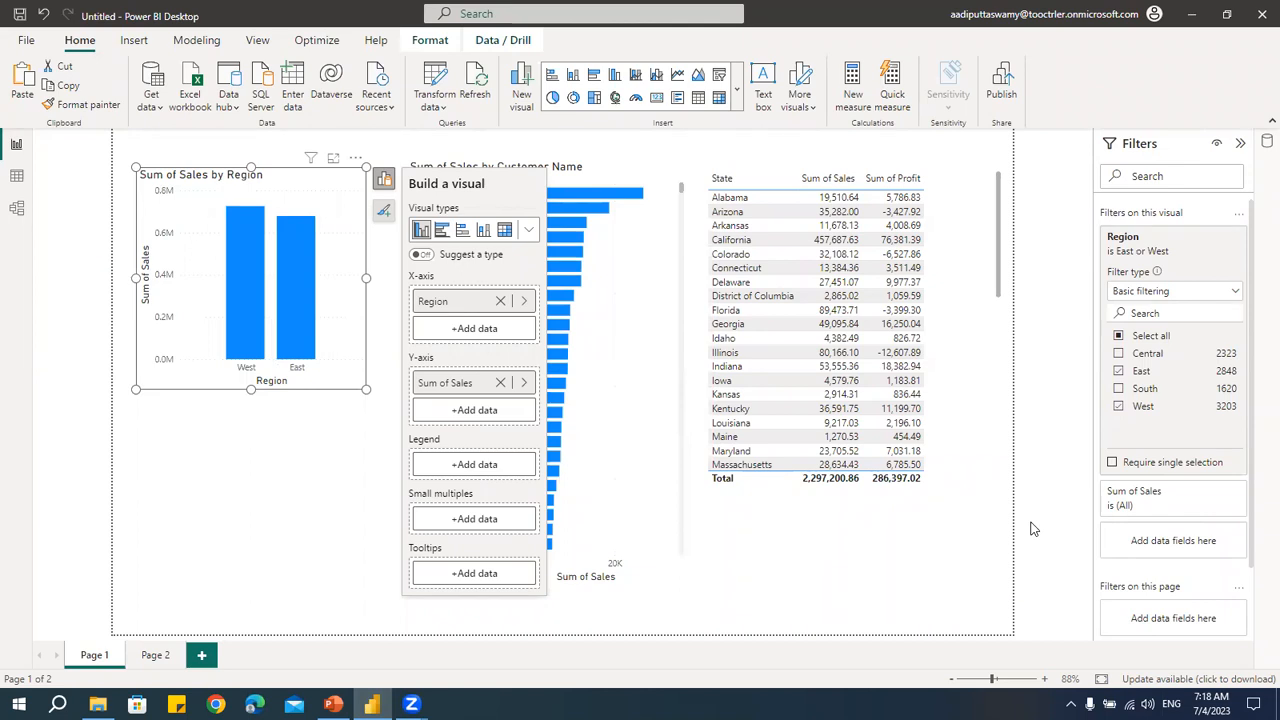
Step: Require single selection in the Region filter, try South, Central and East in turn, and allow multiple selection again
click(1112, 463)
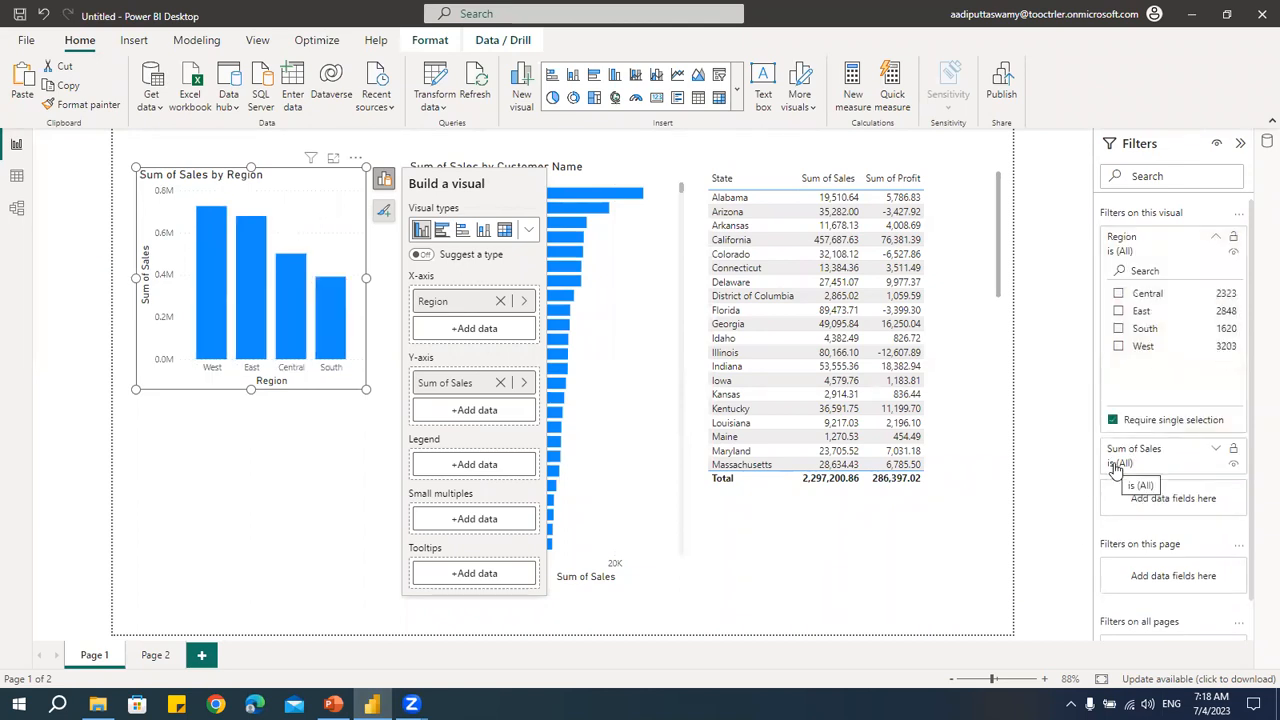
click(1119, 328)
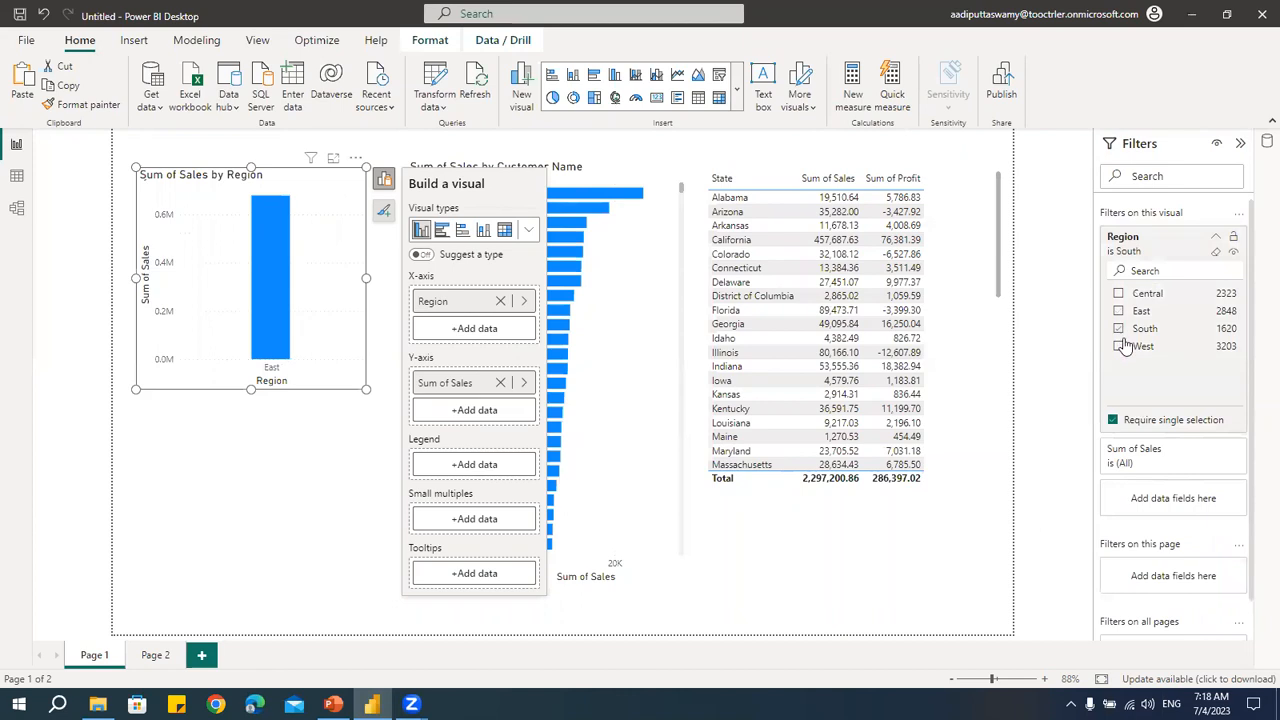
click(1119, 293)
click(1119, 311)
click(1114, 421)
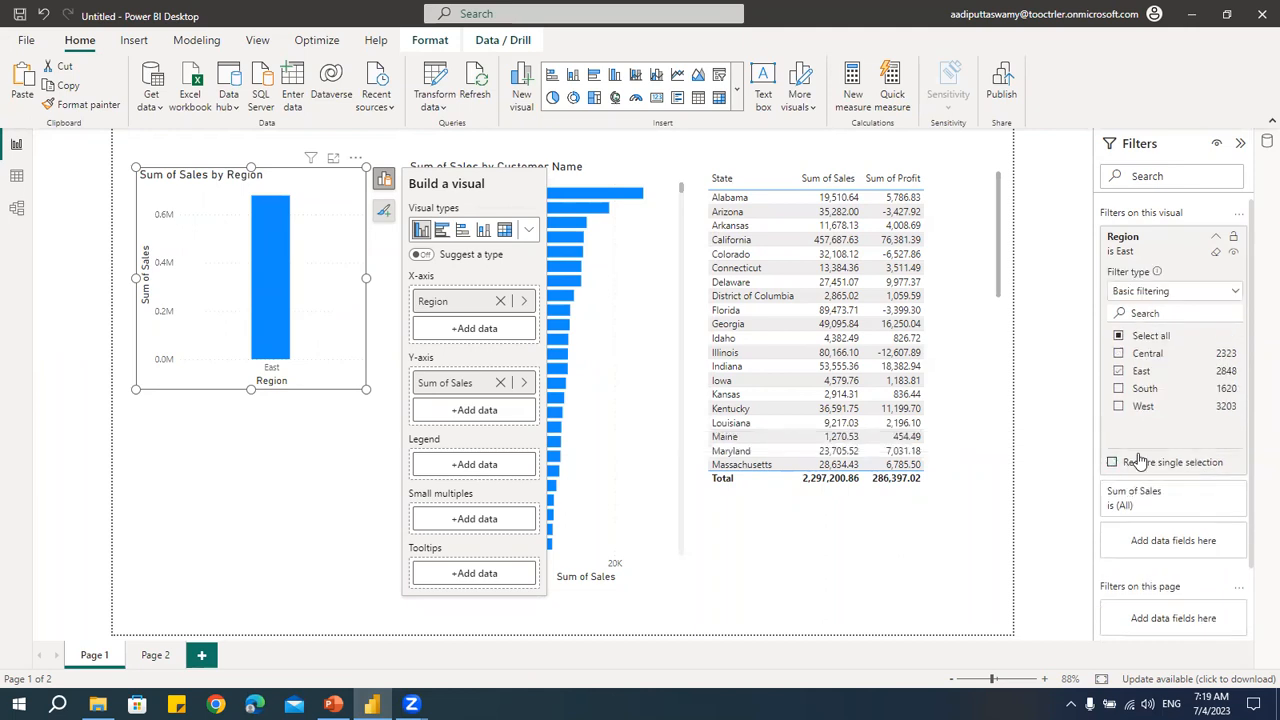
Step: Add Central to the Region filter, check the available filter types keeping Basic filtering, and remove East
click(1119, 354)
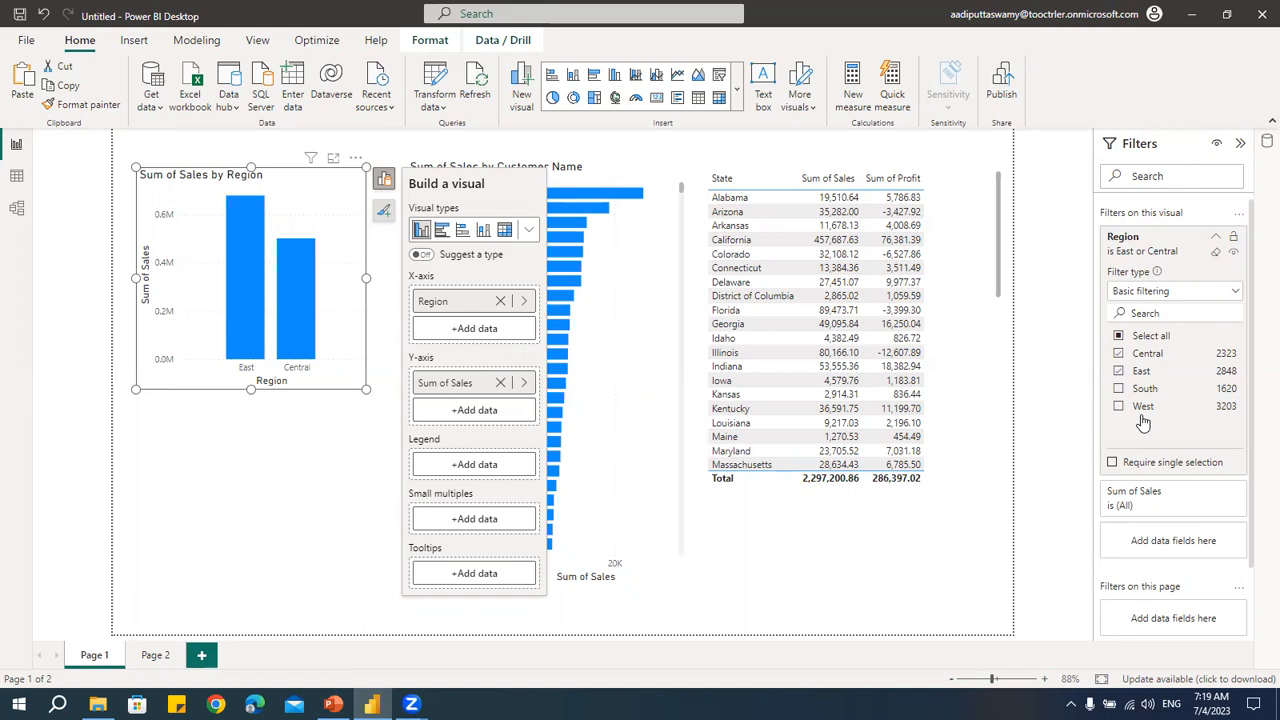
click(1161, 298)
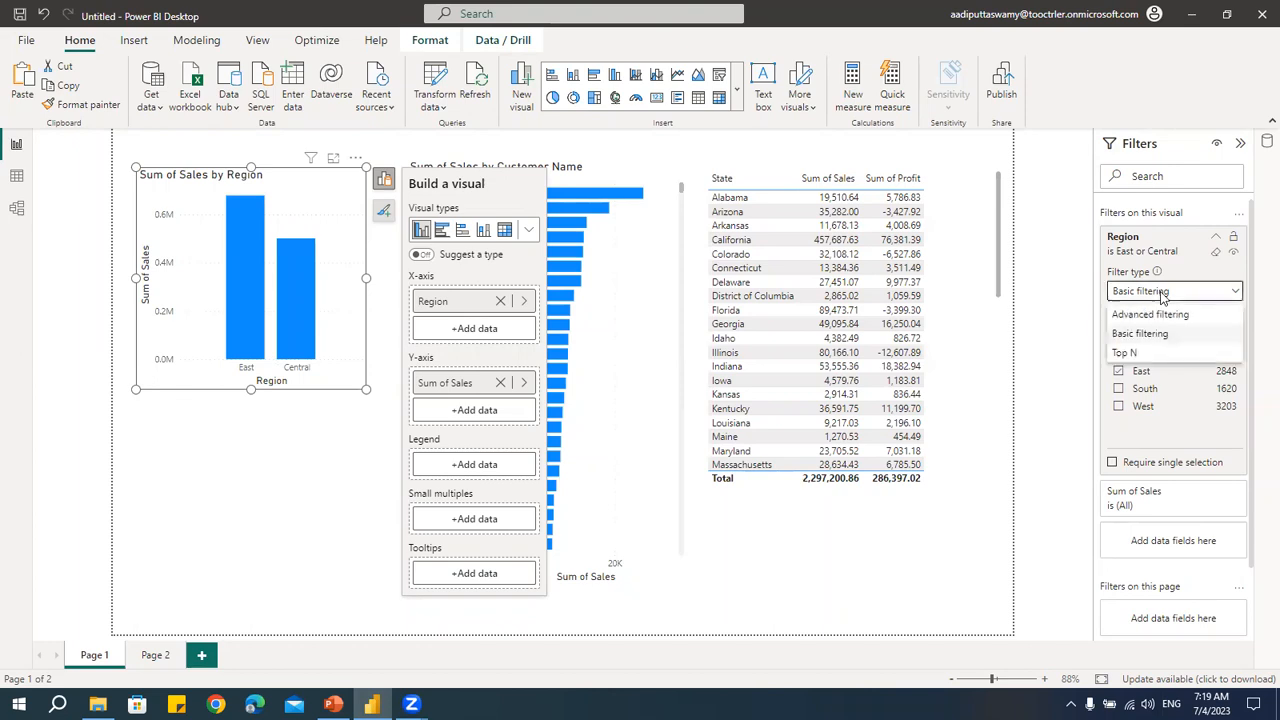
click(1157, 341)
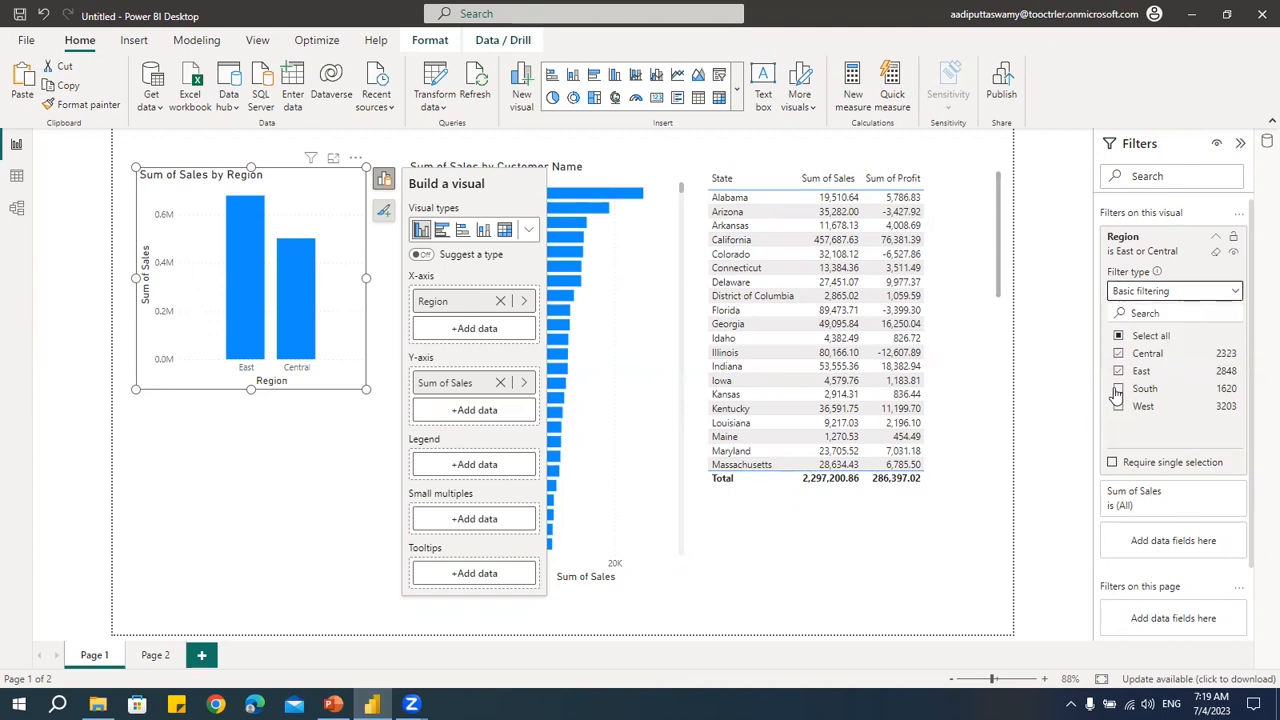
click(1118, 371)
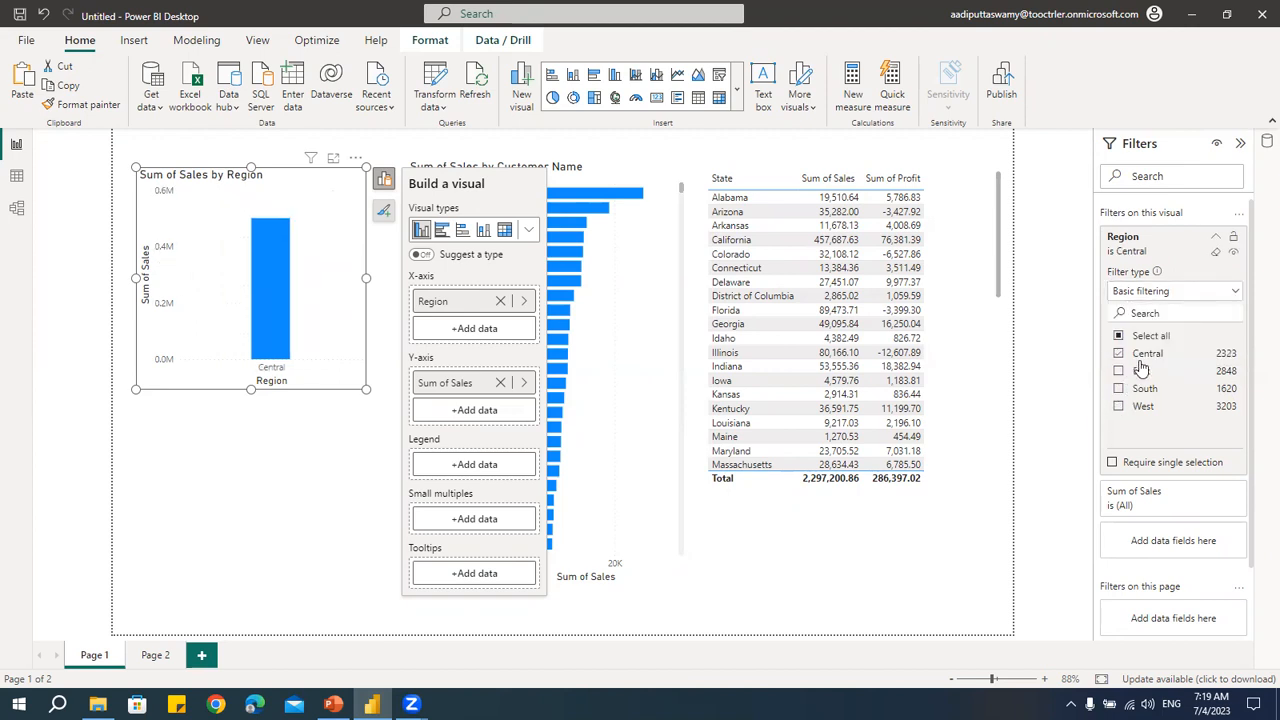
Step: Filter the Customer Name sales chart to the first six customers listed, and select all customers again
click(607, 175)
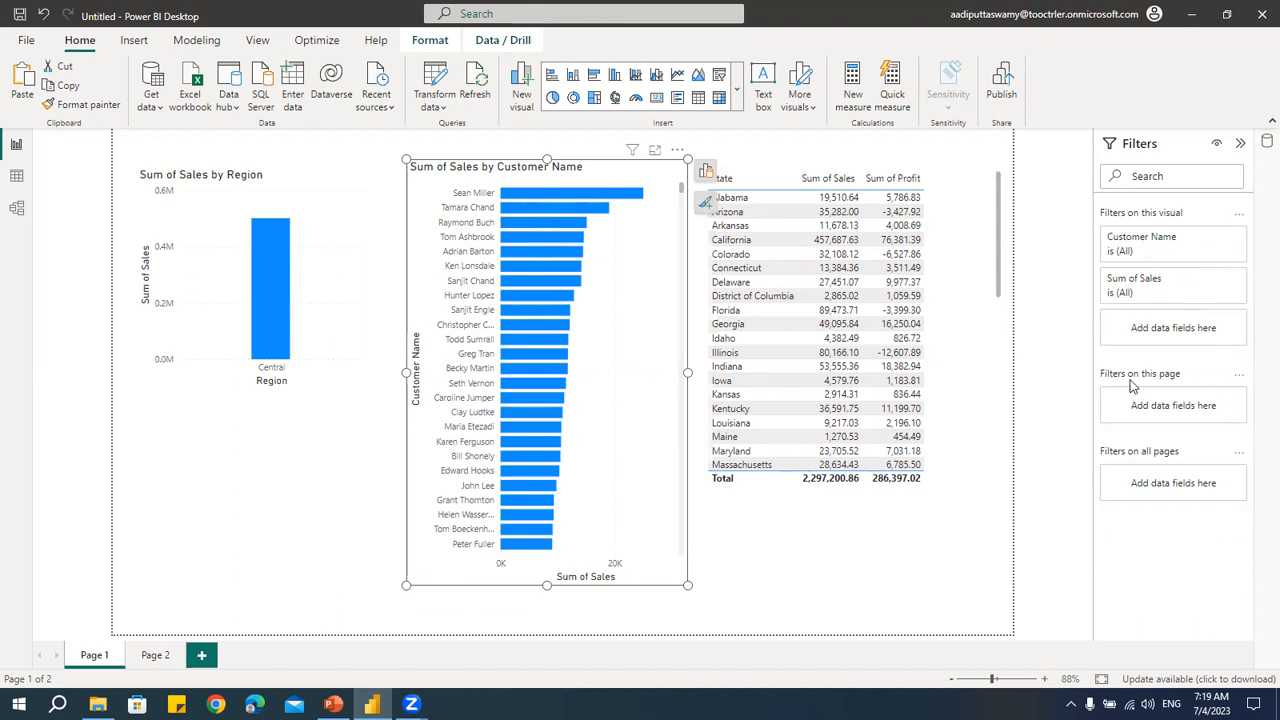
click(1149, 254)
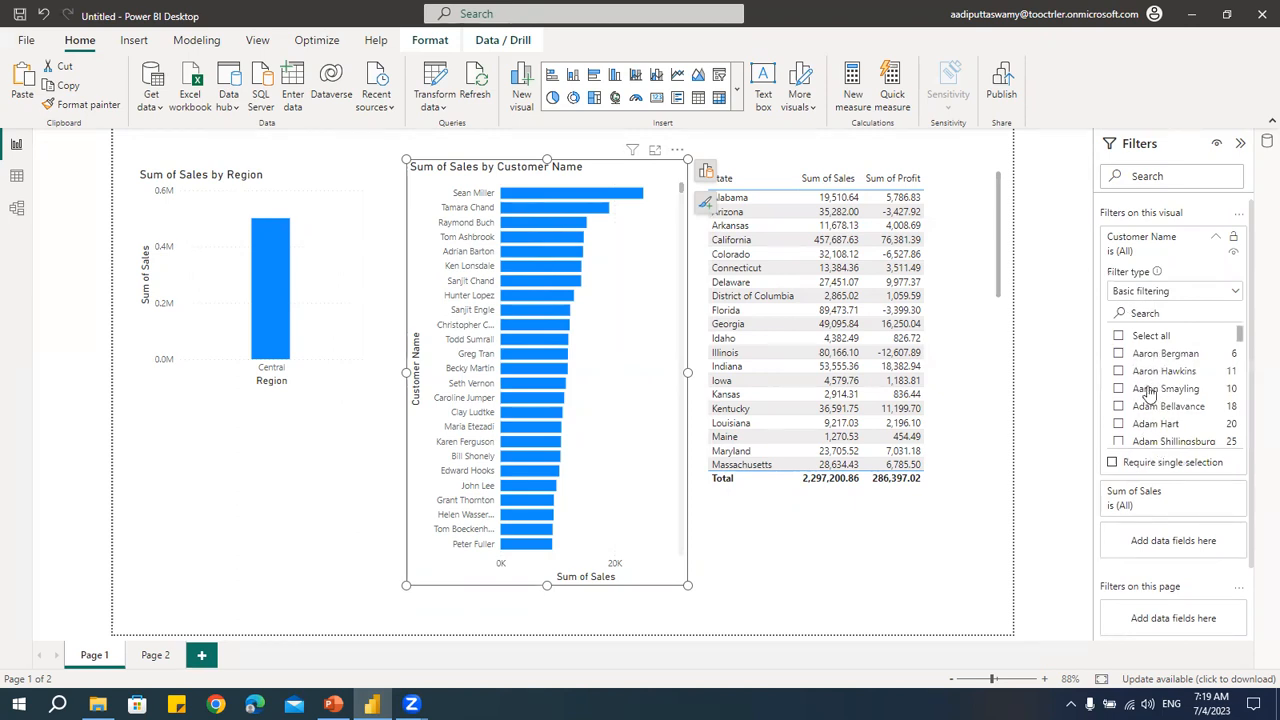
click(1118, 353)
click(1118, 371)
click(1118, 388)
click(1118, 406)
click(1118, 424)
scroll(1118, 425, down, 1)
click(1118, 425)
scroll(1136, 403, up, 1)
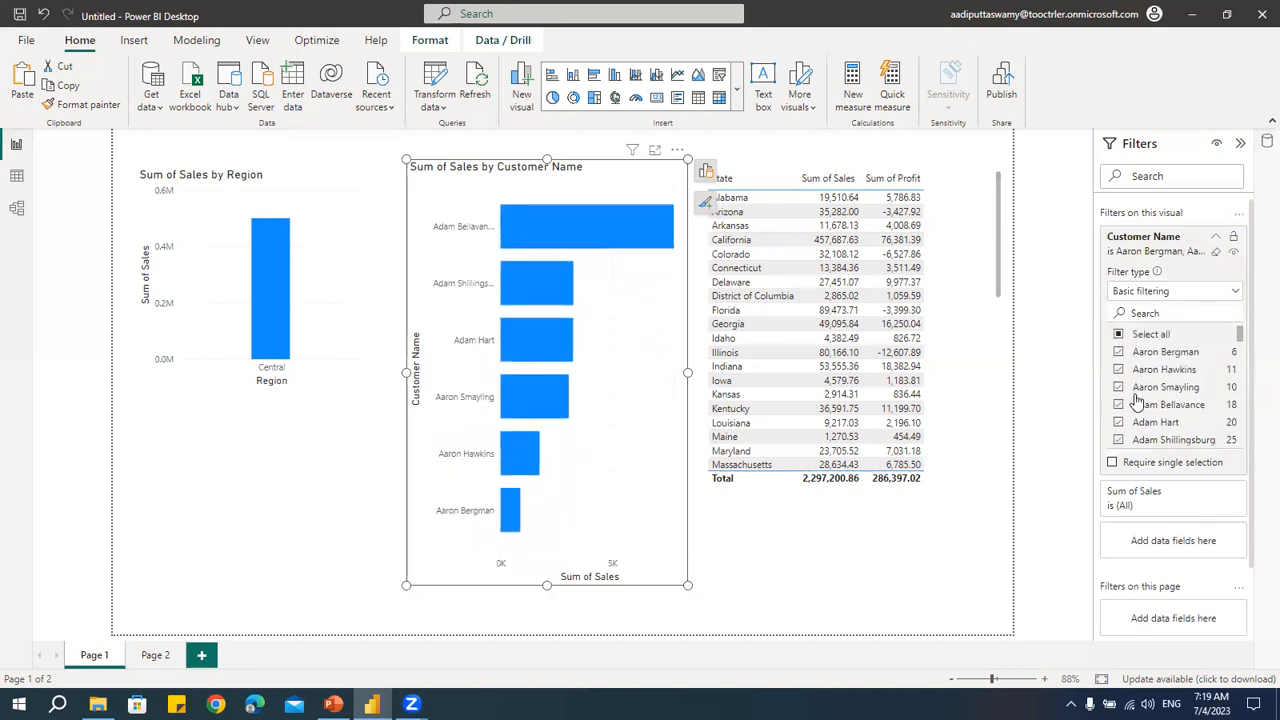
click(1118, 338)
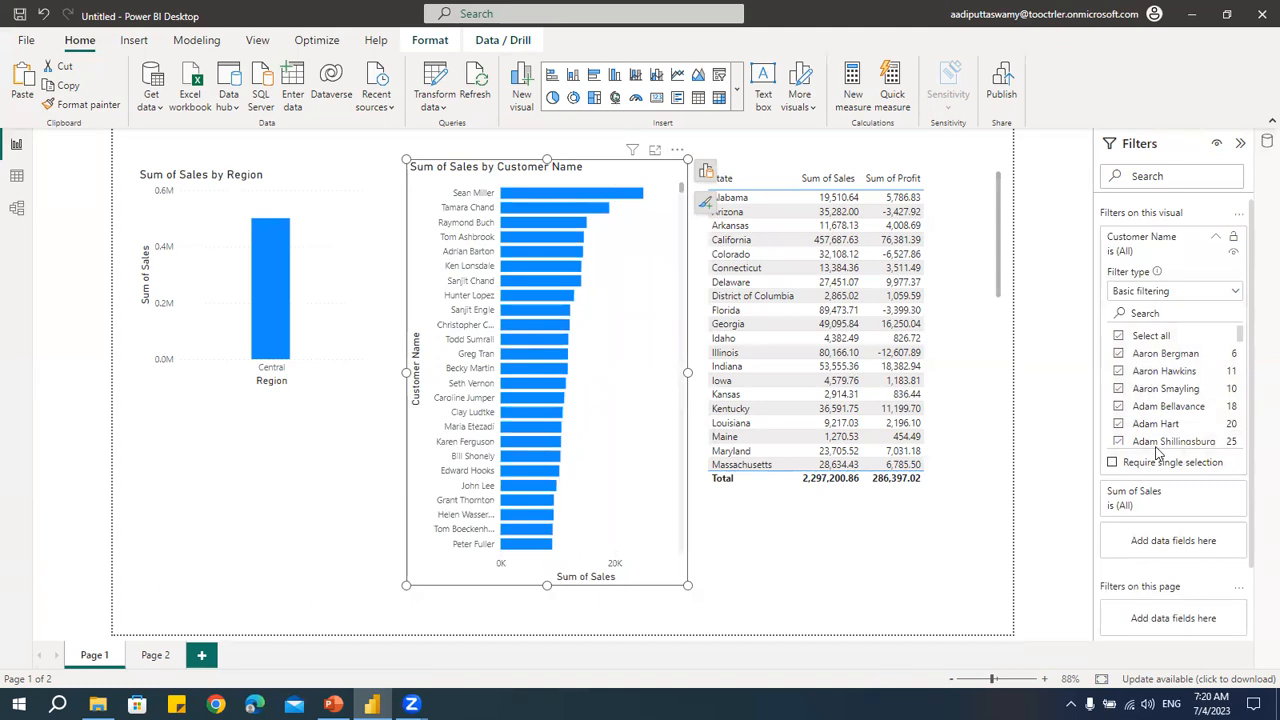
Step: Apply an advanced filter to the Customer Name chart showing items that start with "A", and check the resulting bars
click(1155, 294)
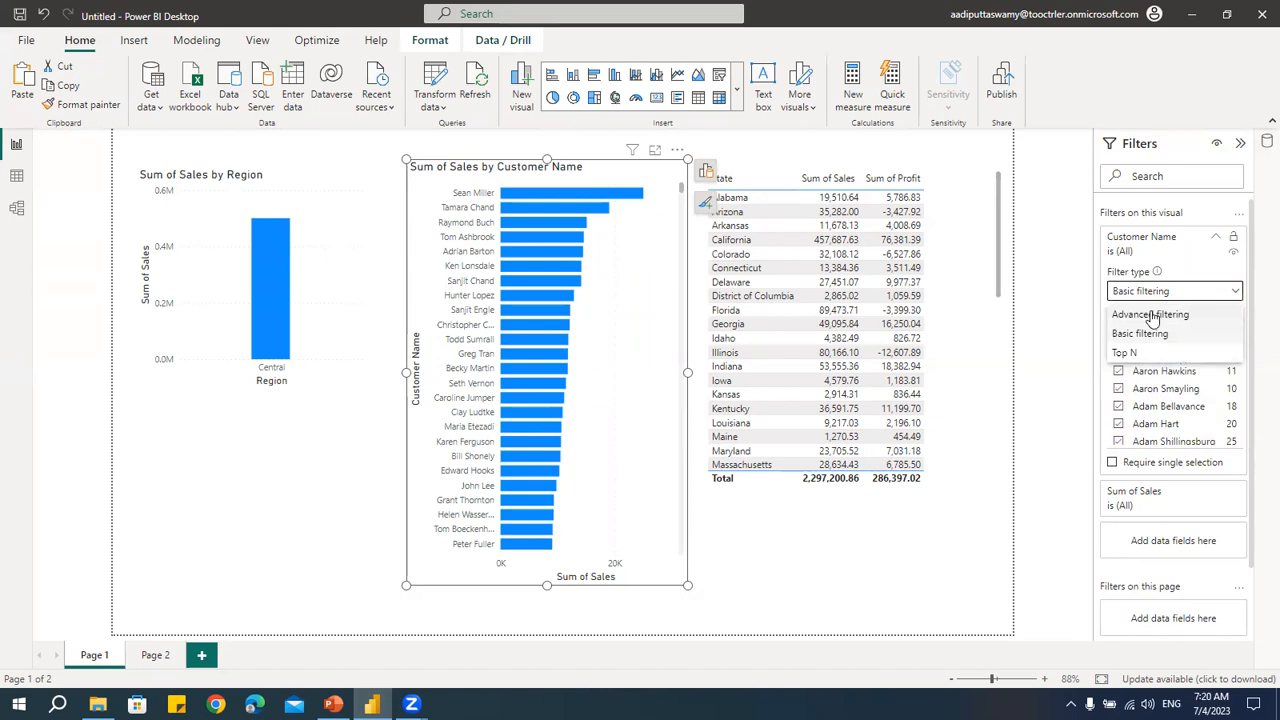
click(1152, 316)
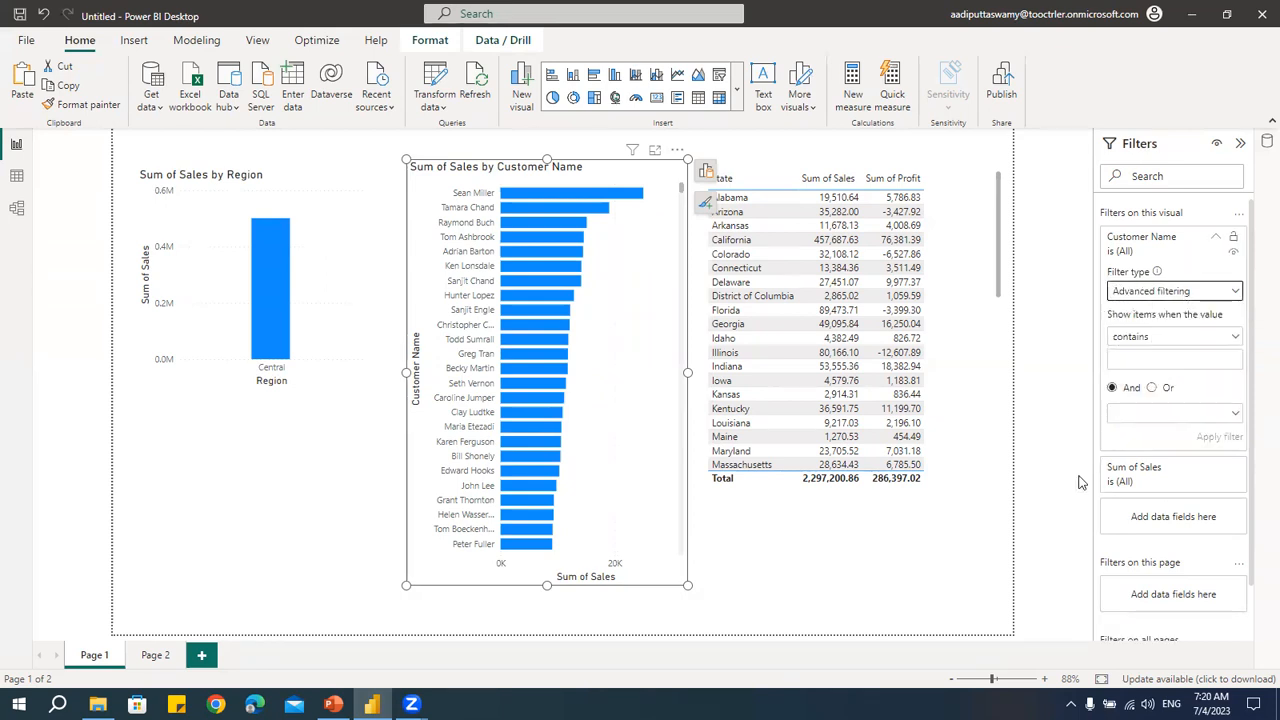
click(1155, 338)
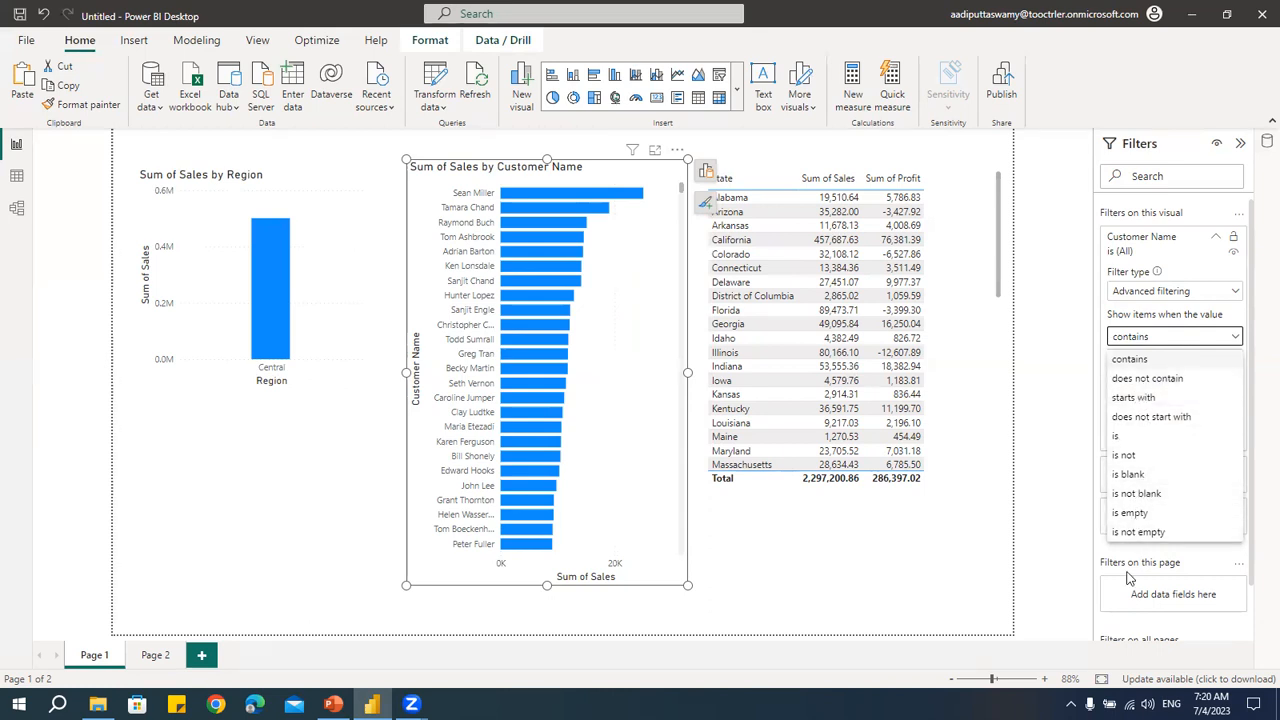
click(1147, 400)
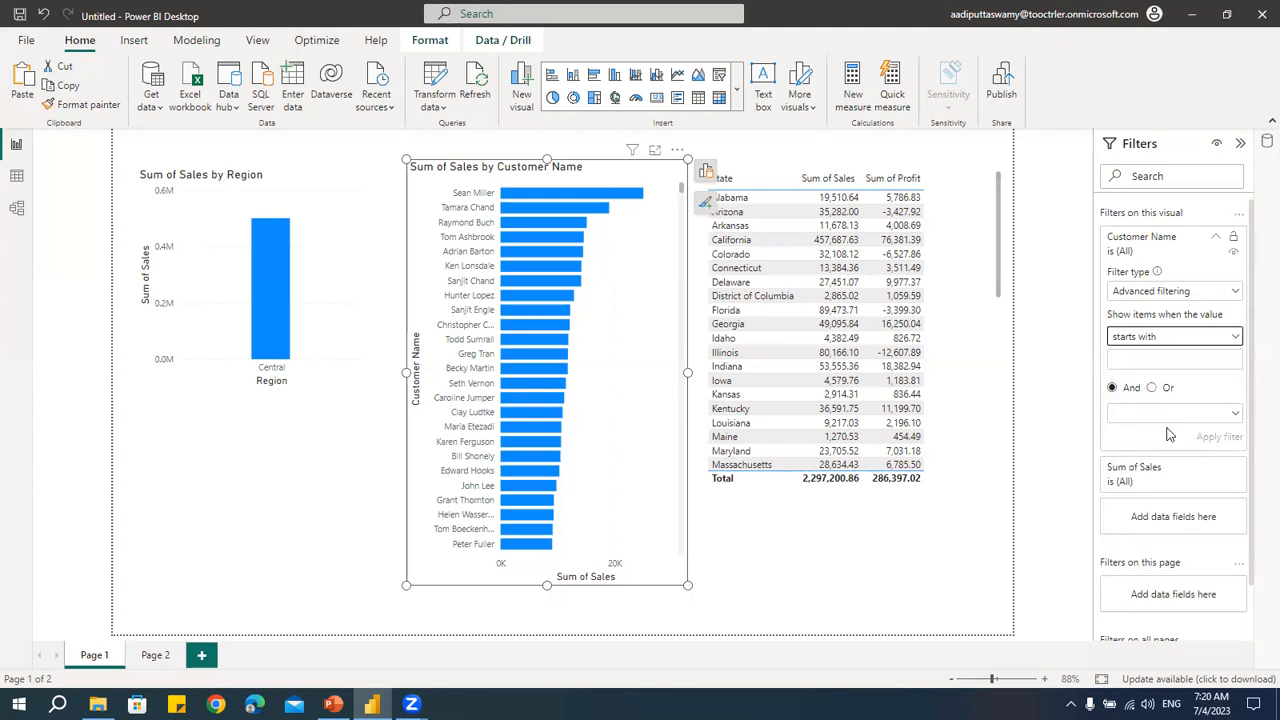
click(1152, 362)
text(A)
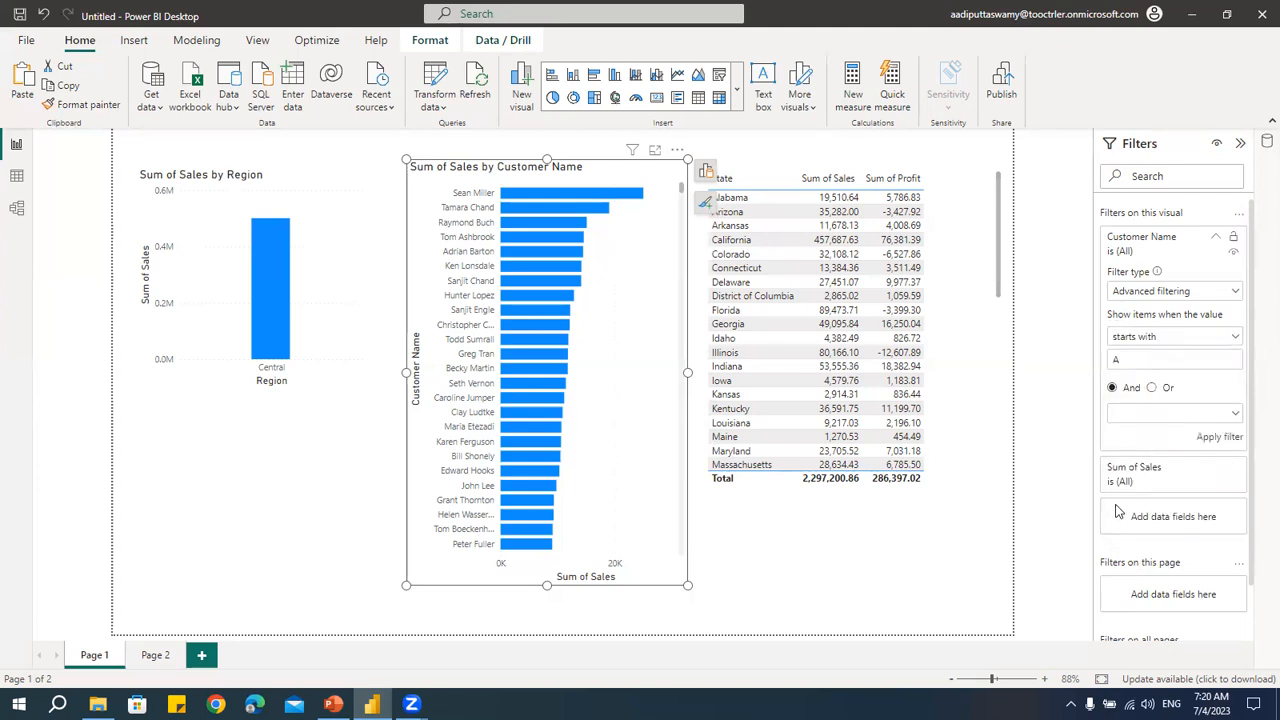
click(1220, 438)
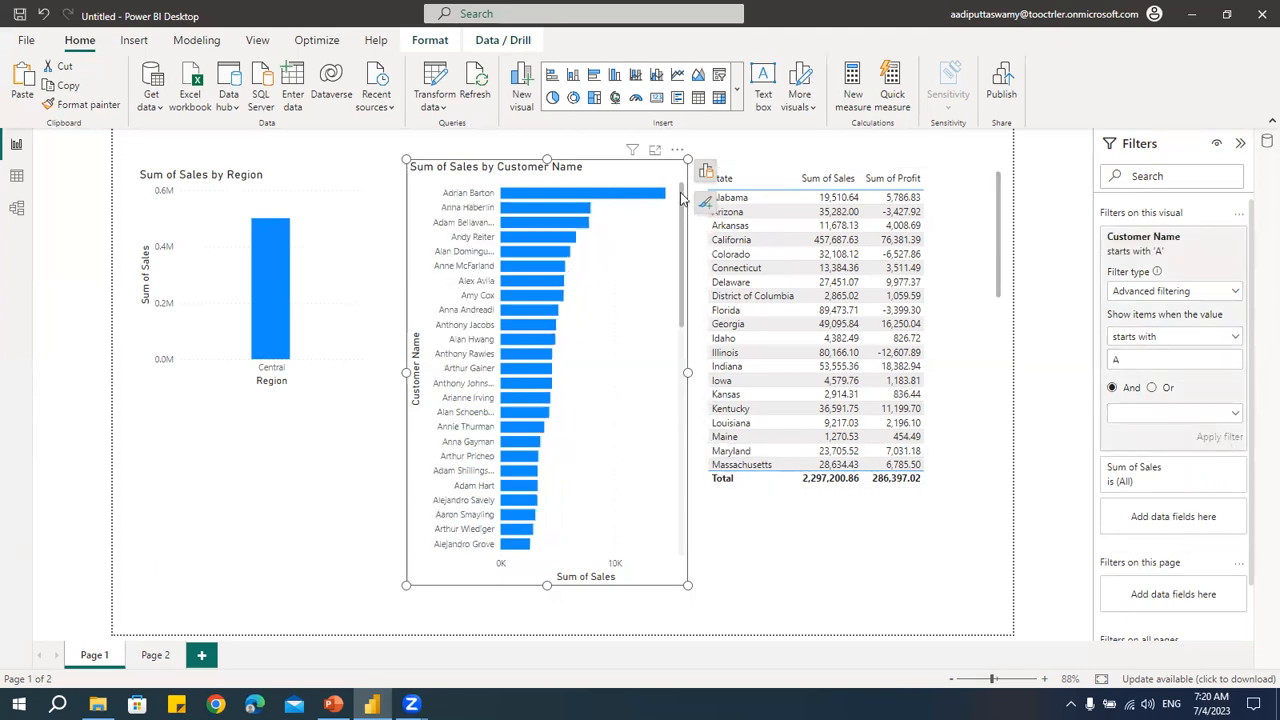
scroll(680, 198, down, 2)
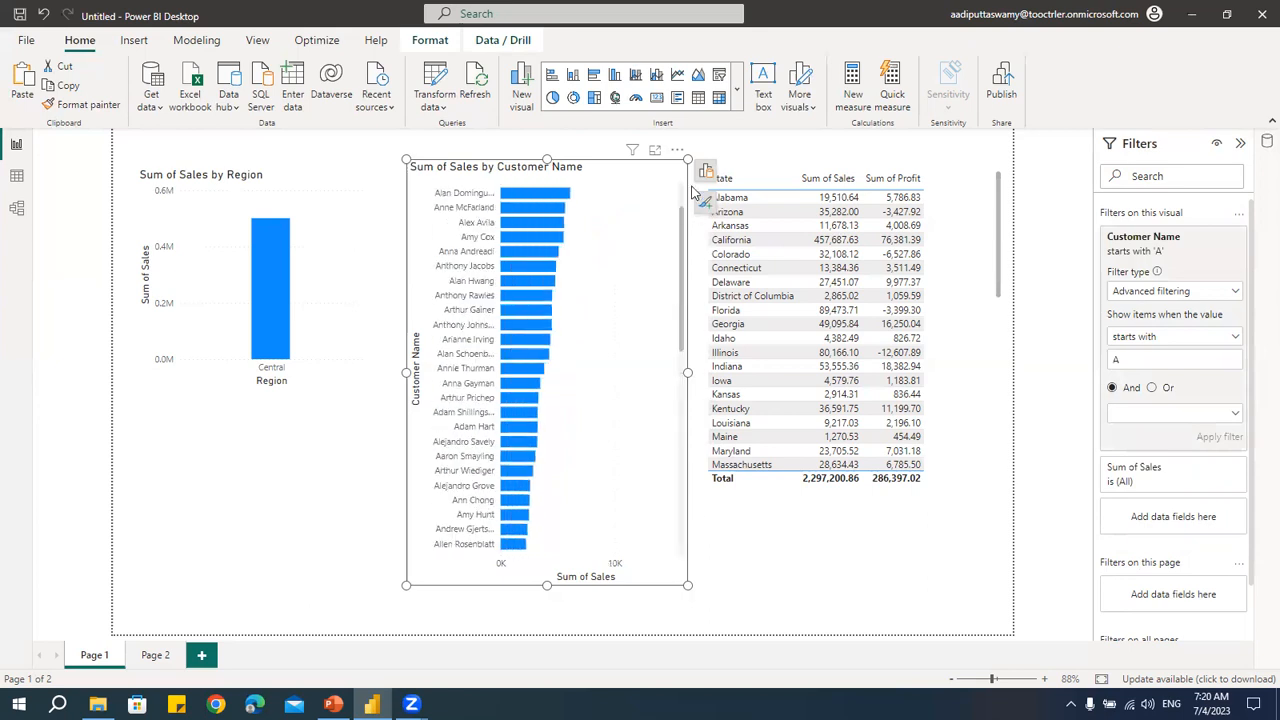
scroll(683, 305, up, 2)
Step: Switch the Customer Name filter type back to Basic filtering and look through the list of customers
click(1160, 291)
click(1148, 336)
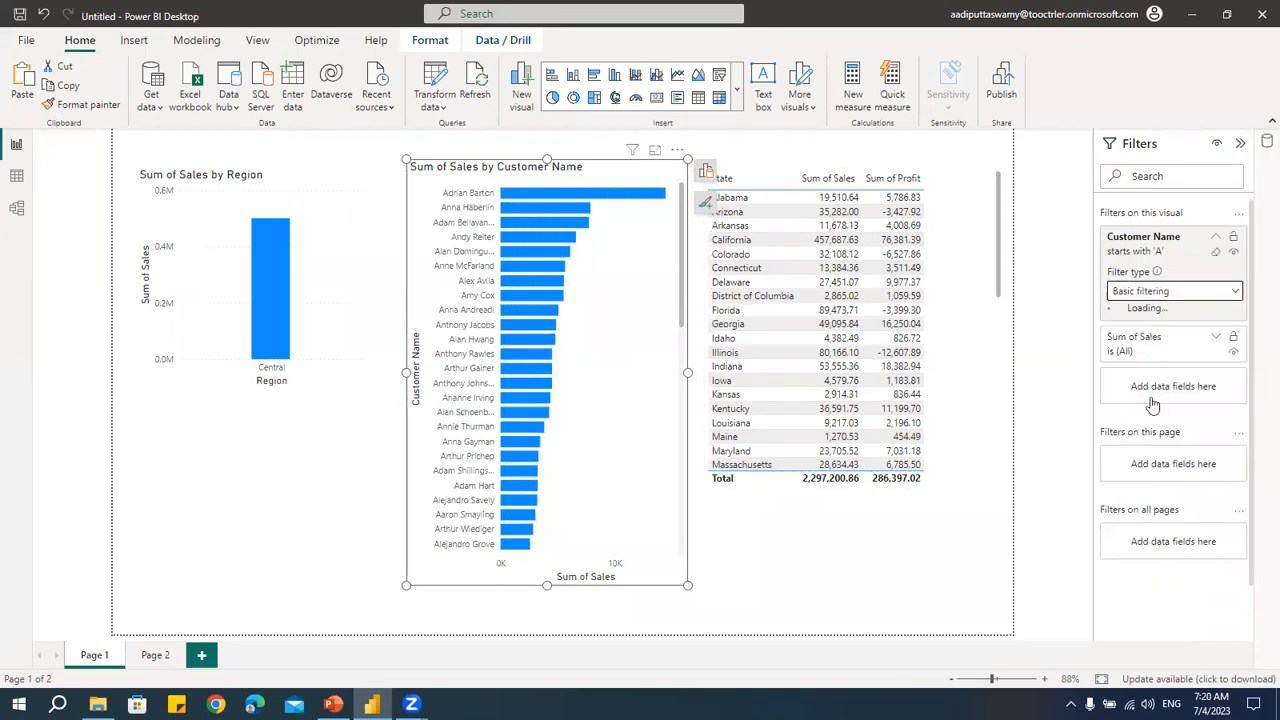
scroll(1133, 410, down, 10)
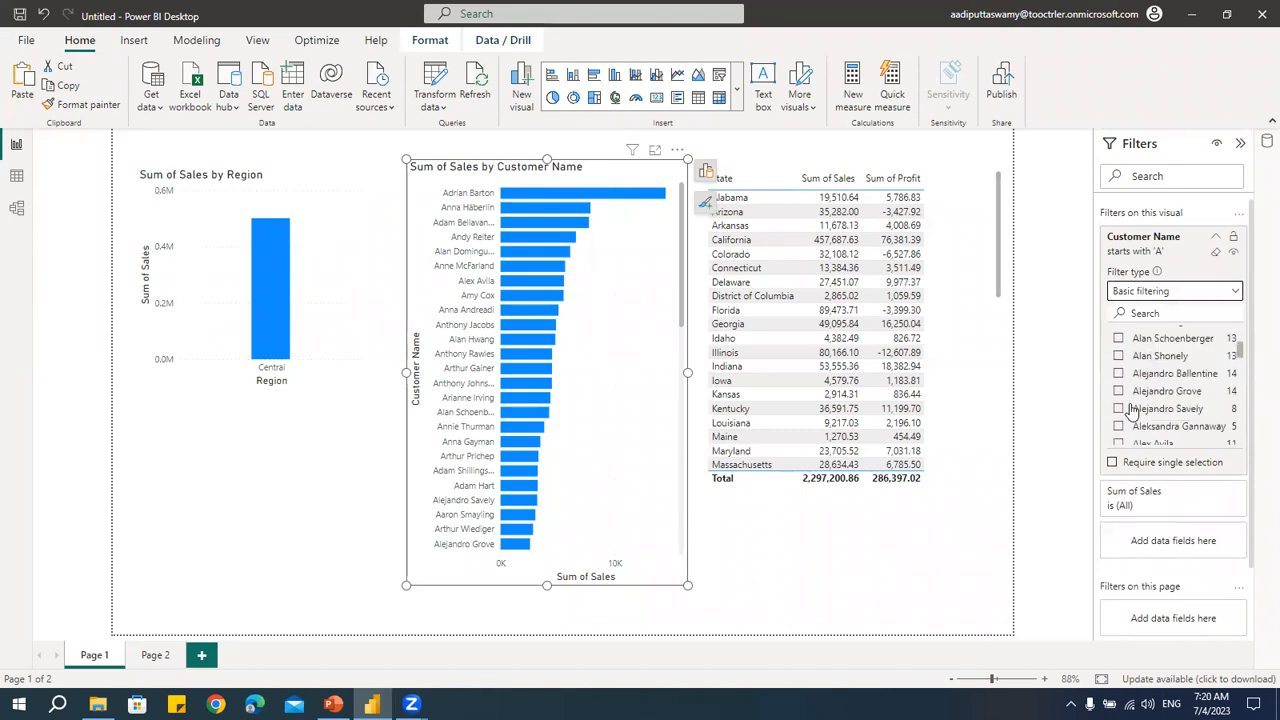
scroll(1133, 410, down, 3)
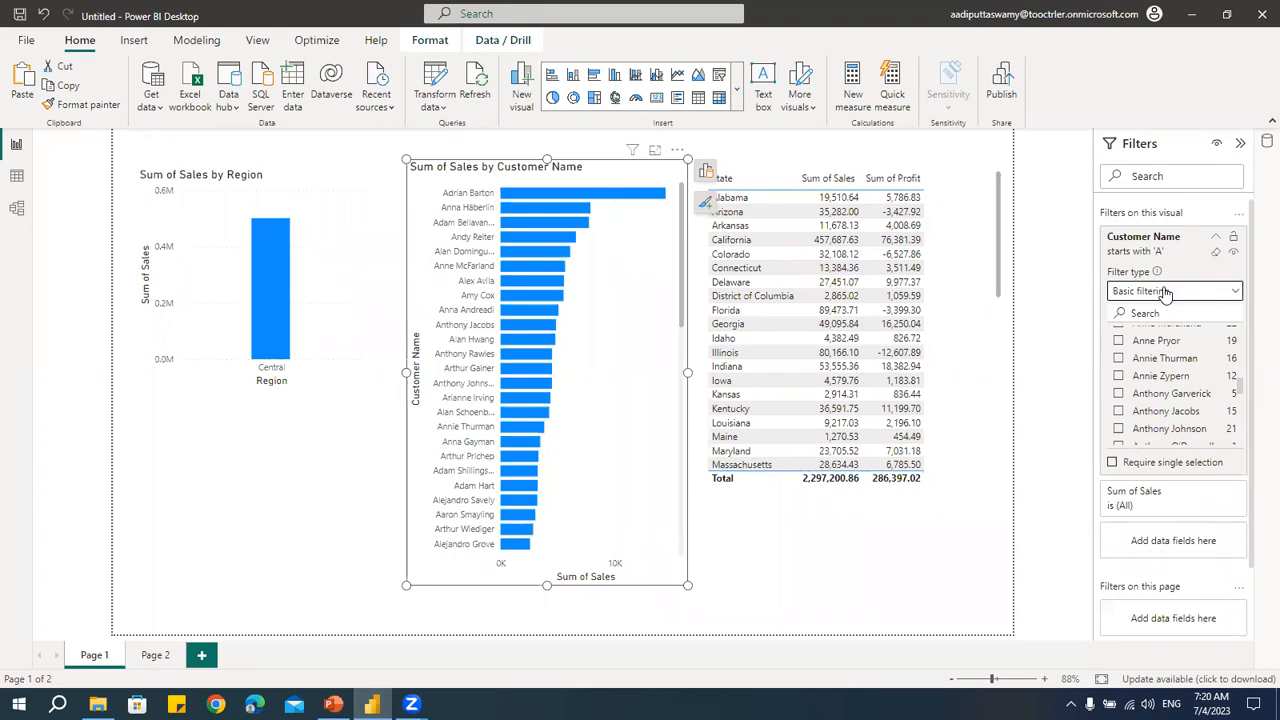
Step: Clear the Customer Name filter and apply an advanced filter showing customers whose name contains "are"
click(1216, 251)
click(1170, 292)
click(1163, 311)
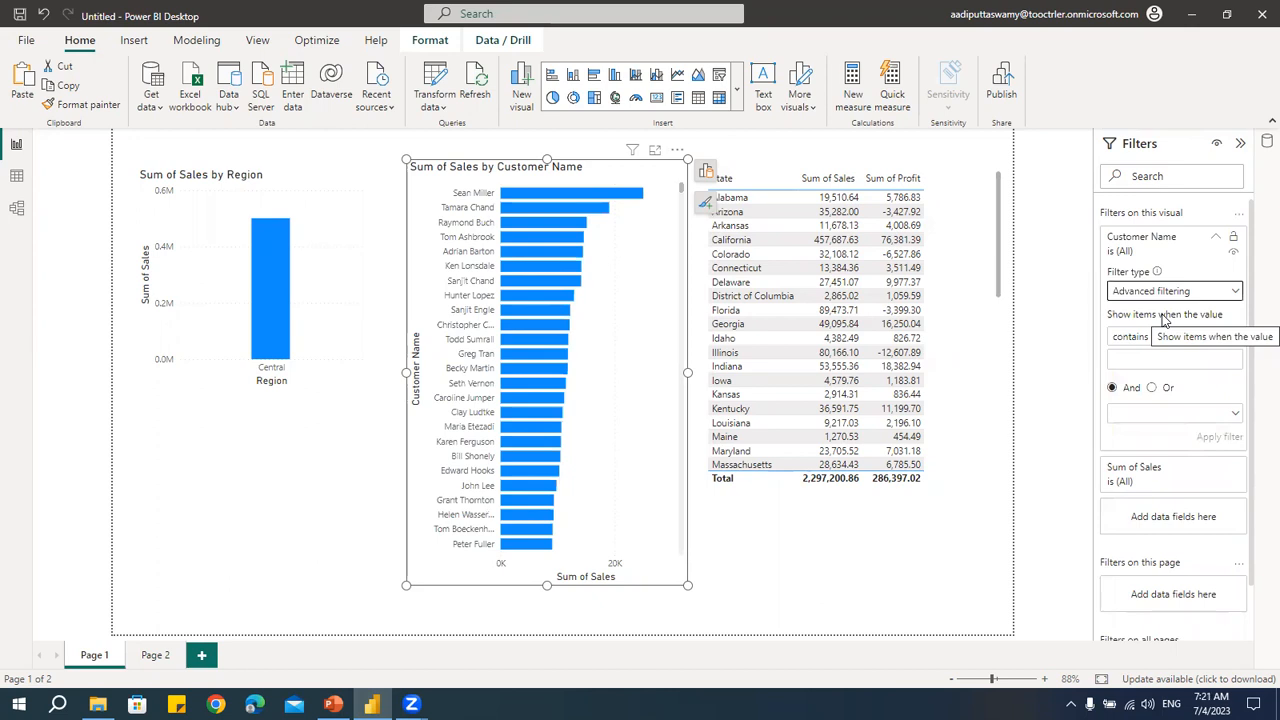
click(1140, 337)
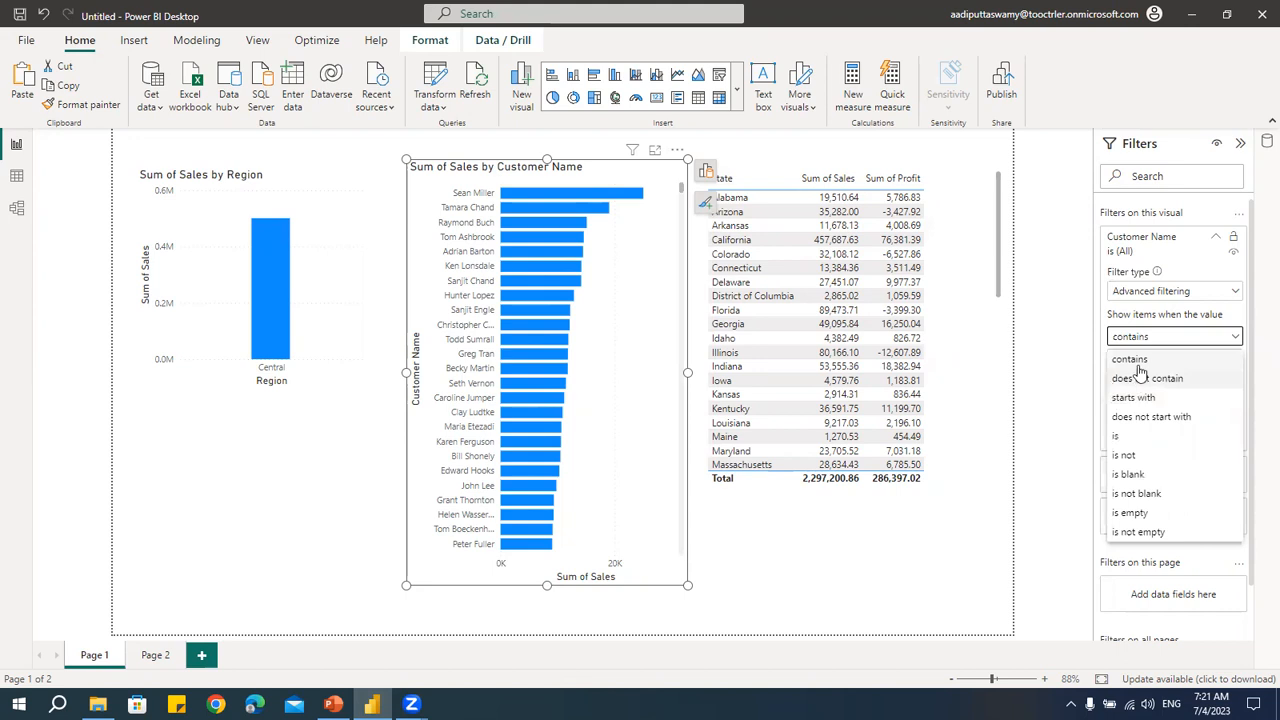
click(1138, 359)
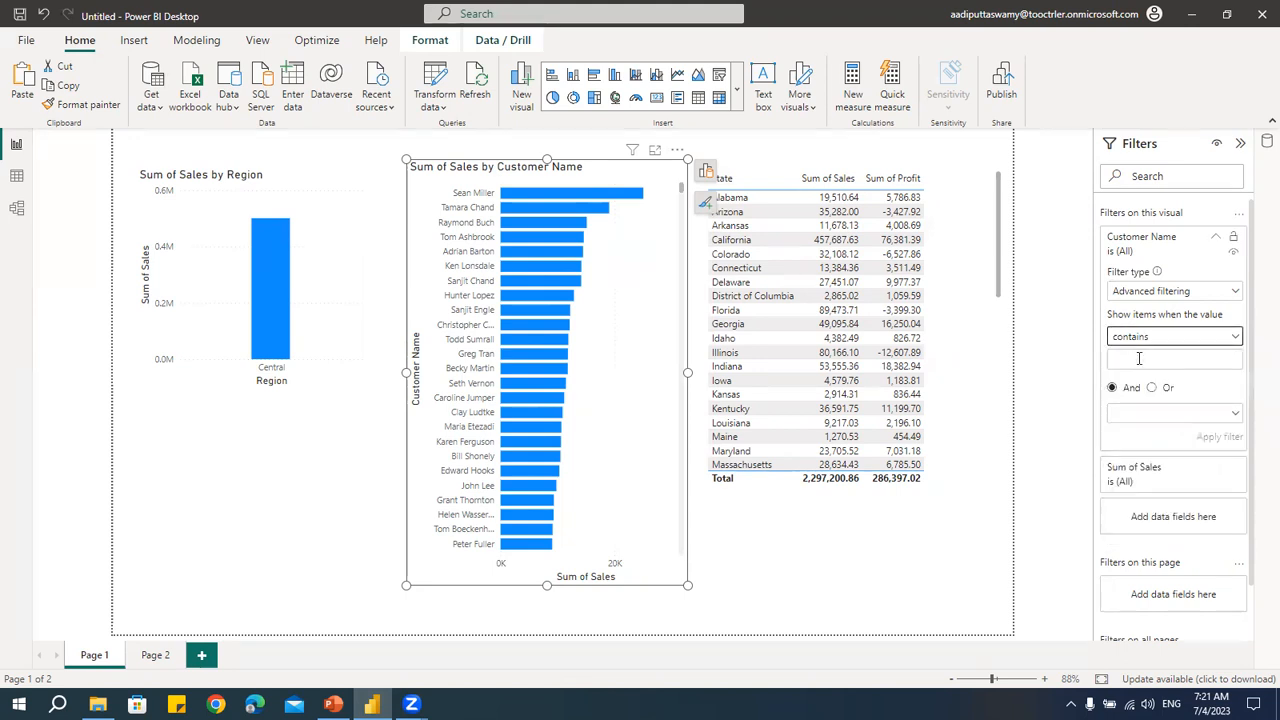
click(1134, 360)
text(are)
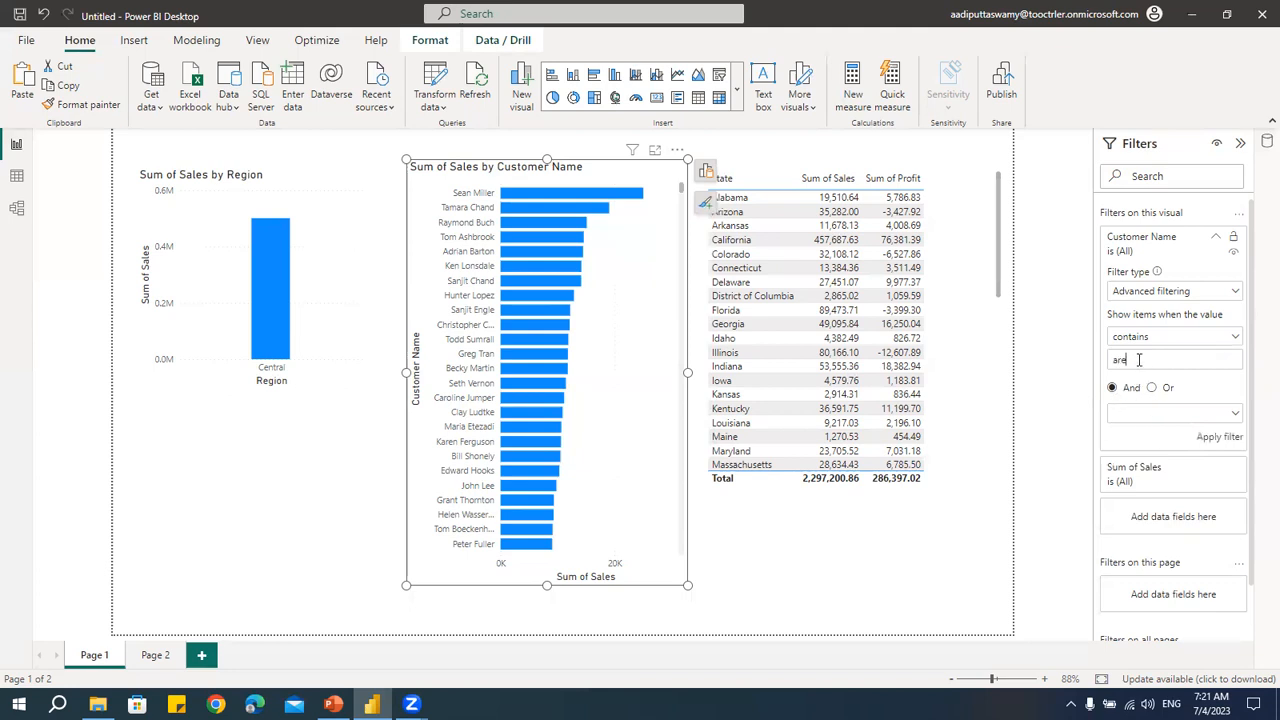
drag(1140, 360, 1106, 362)
click(1210, 441)
mouse_move(508, 338)
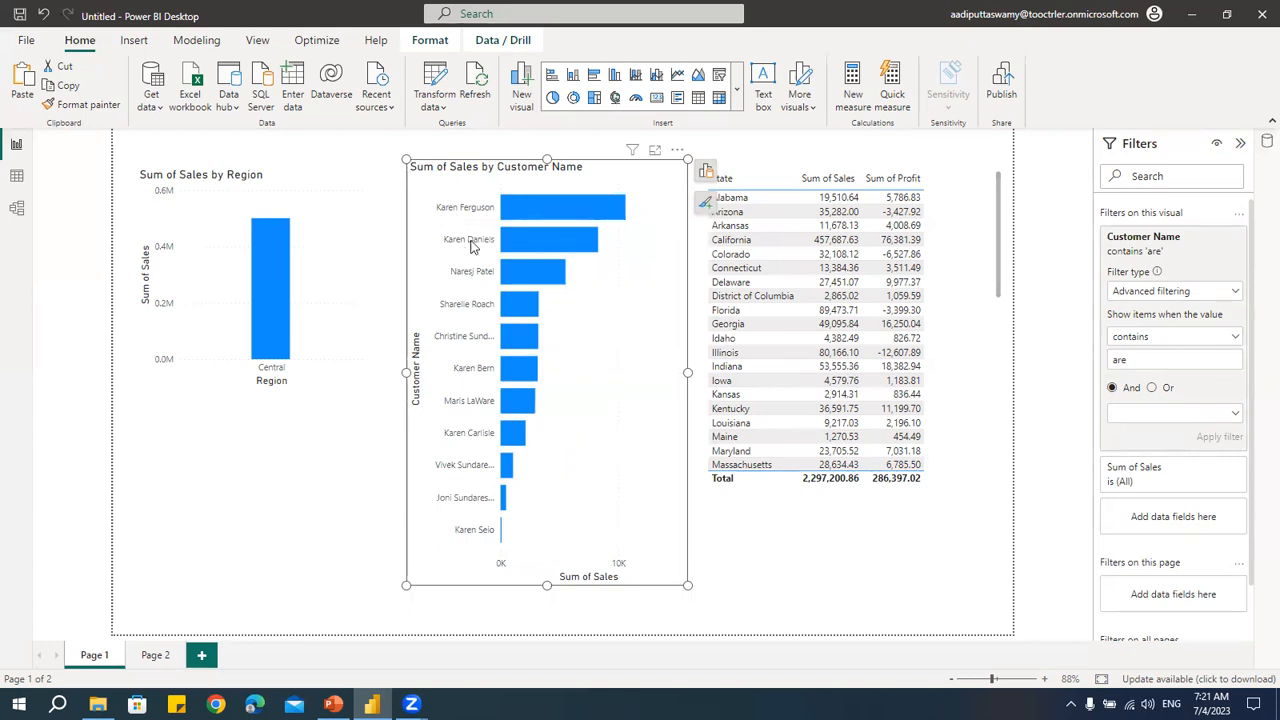
Step: Review the filter types and the text conditions offered for the Customer Name filter, leaving them as they are
click(1170, 294)
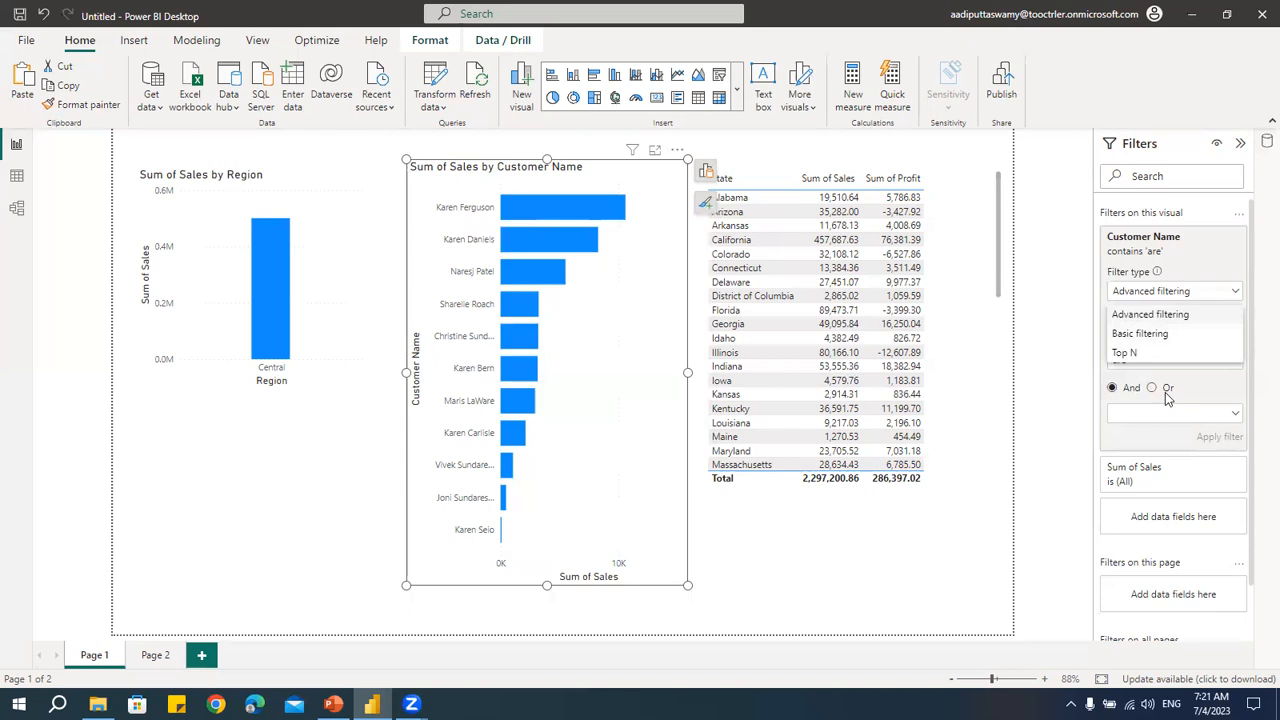
click(1196, 388)
click(1145, 338)
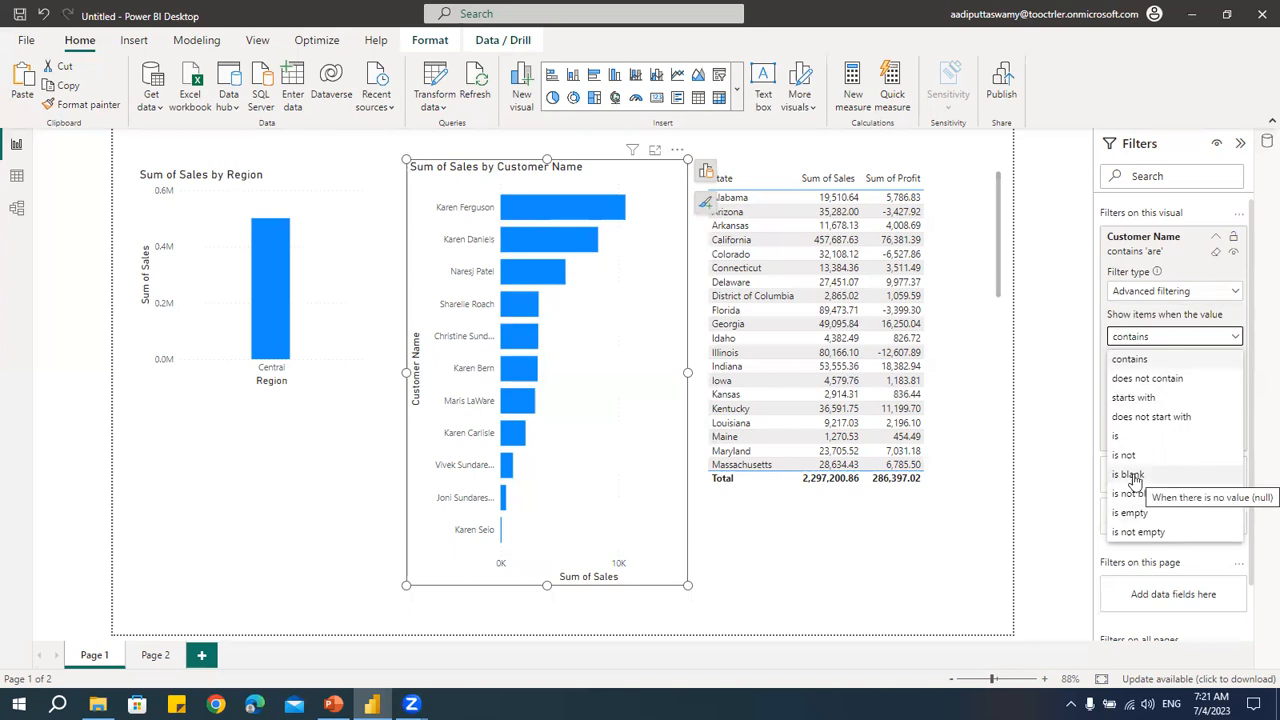
click(952, 184)
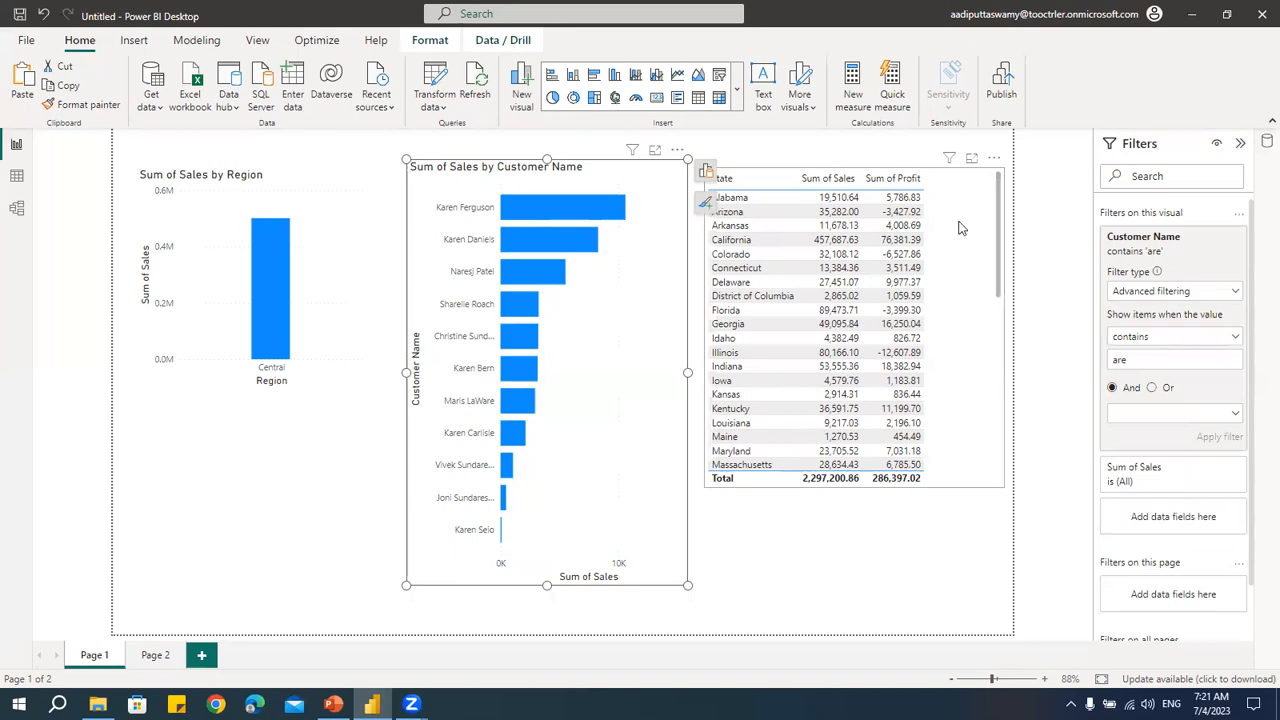
Step: Filter the State table to Alabama, Arizona and Arkansas with basic filtering, and select all states again
click(968, 208)
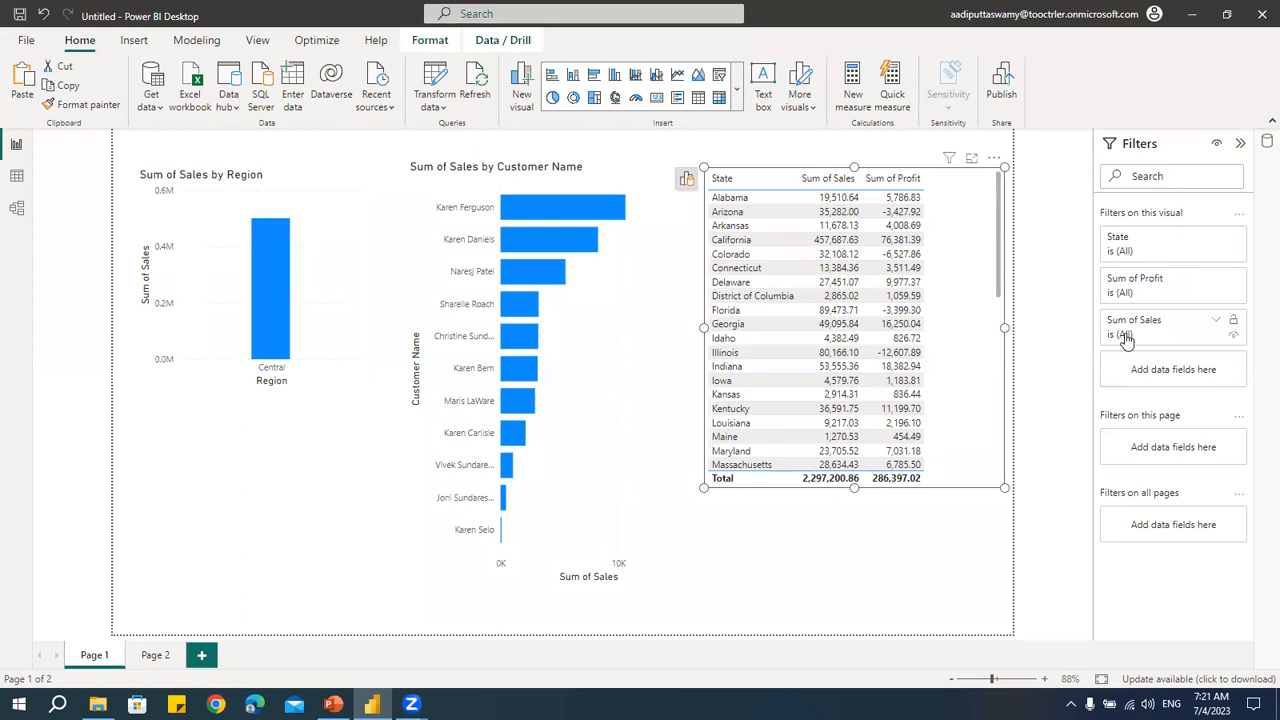
click(1215, 240)
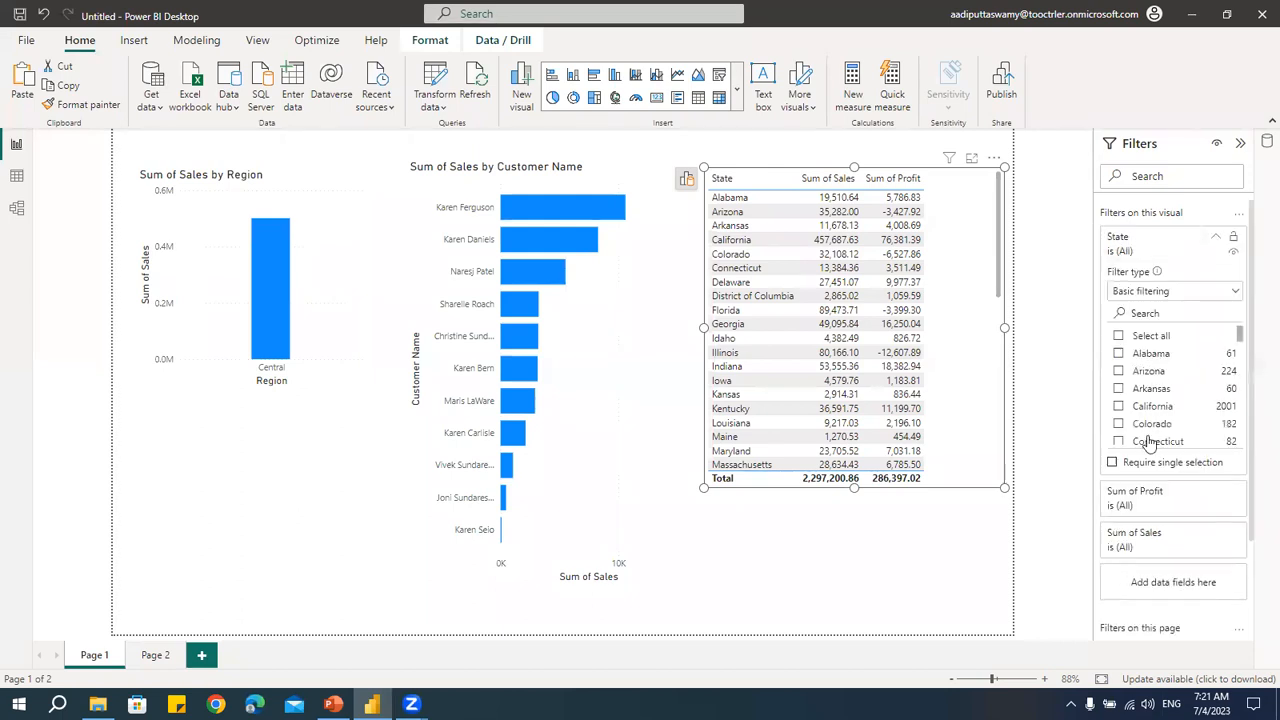
click(1119, 371)
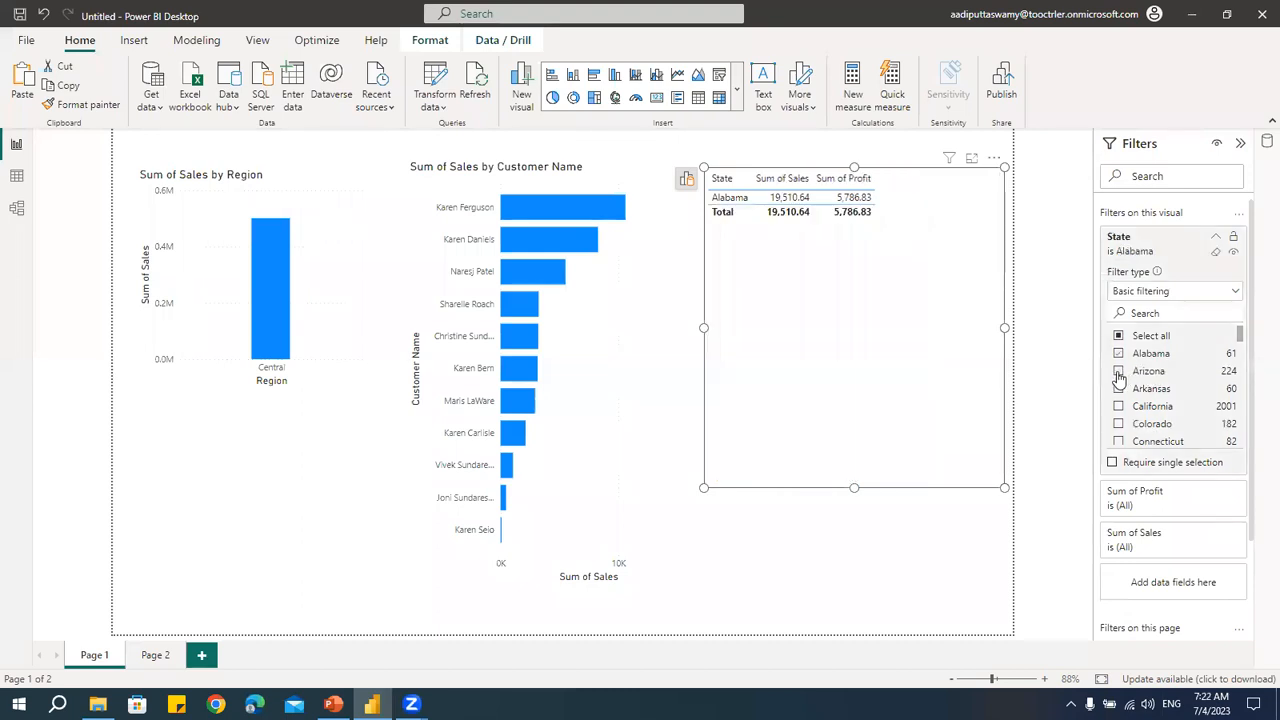
click(1119, 388)
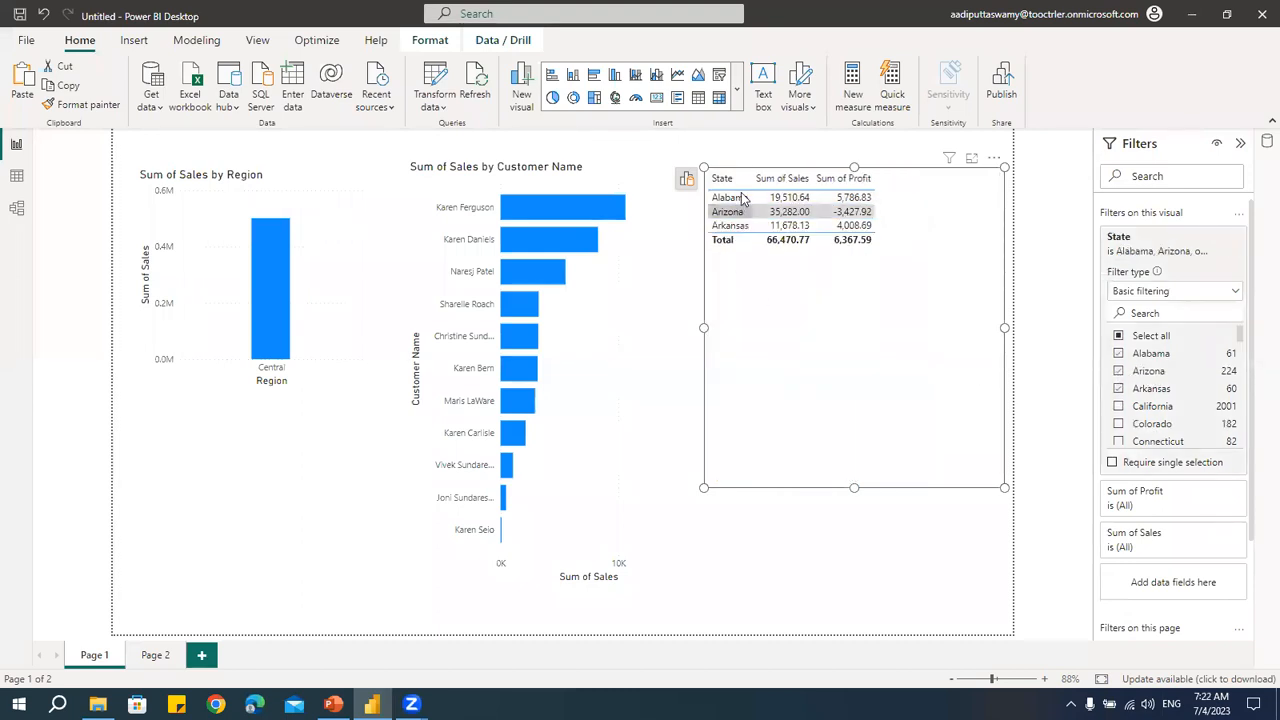
click(1121, 337)
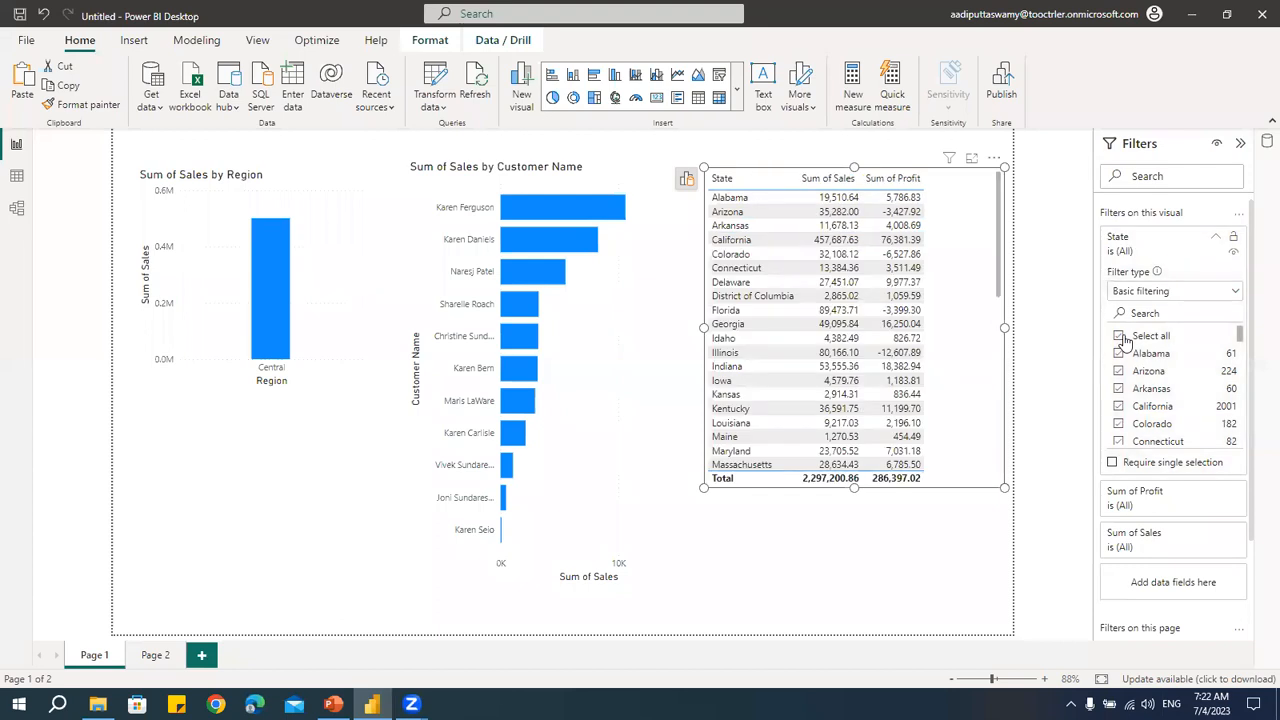
Step: Switch the State filter to Advanced filtering and show only states that start with "A"
click(1147, 291)
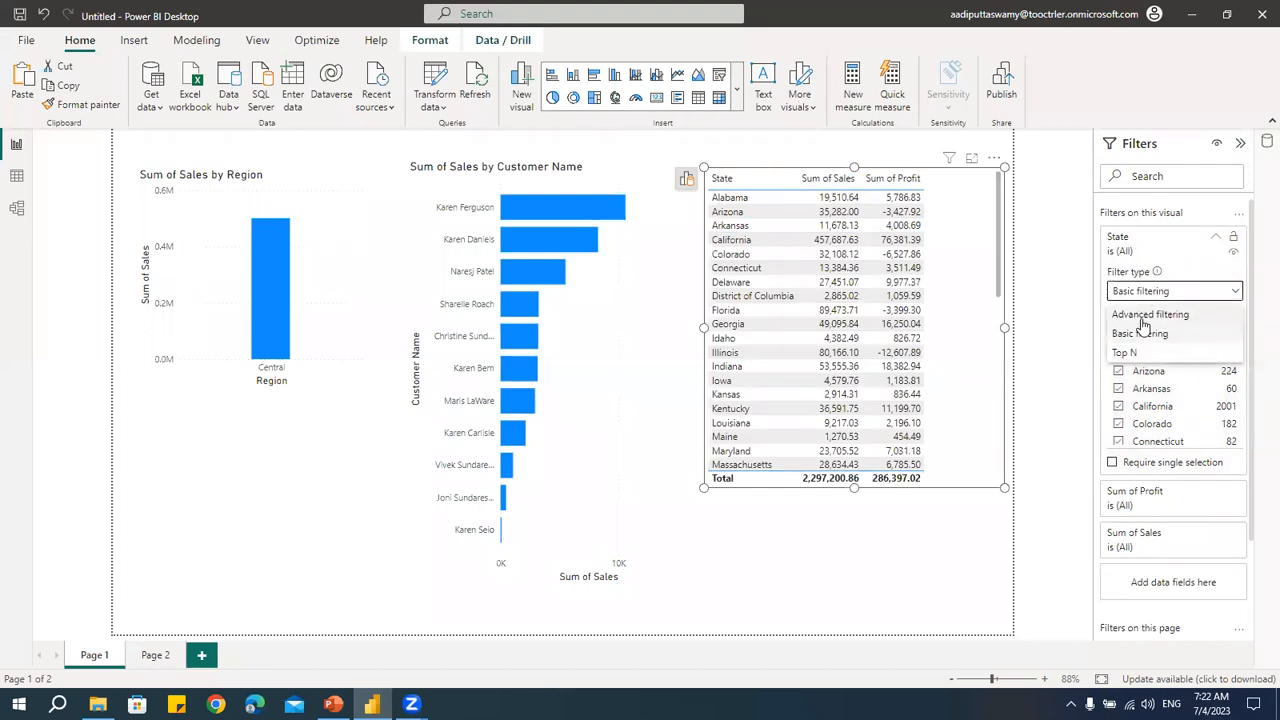
click(1143, 316)
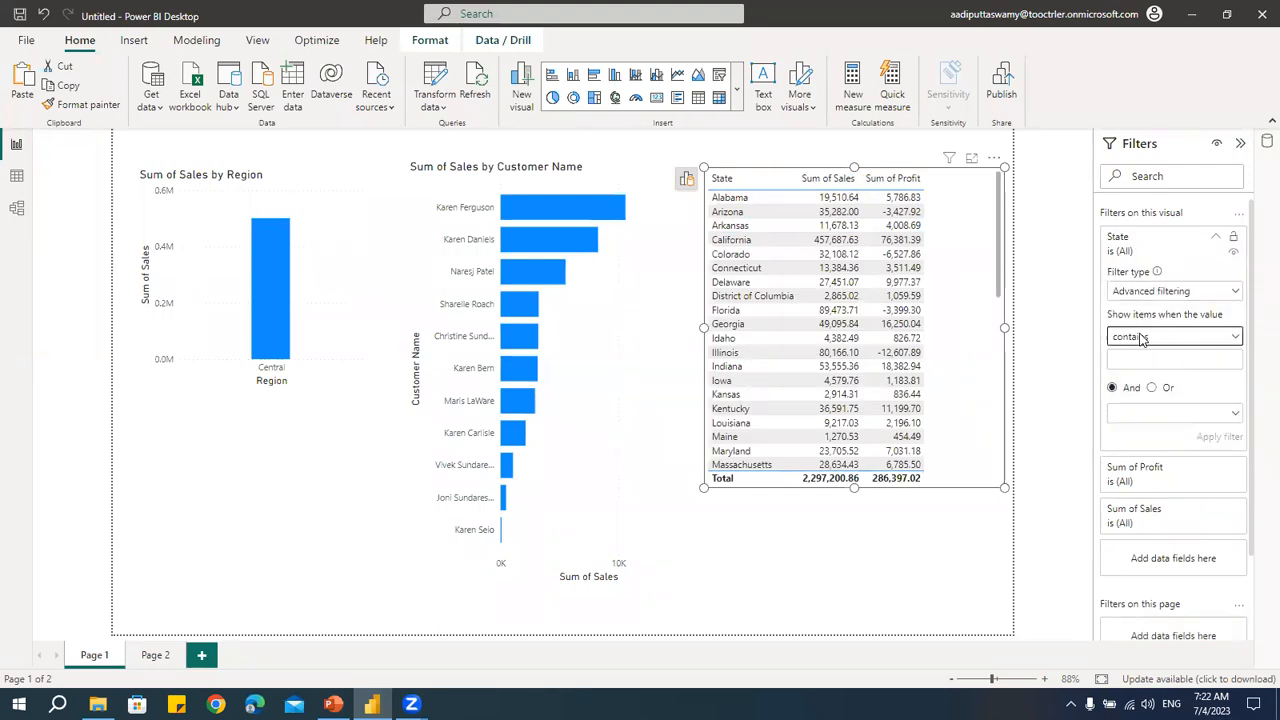
click(1141, 337)
click(1140, 400)
click(1132, 359)
text(A)
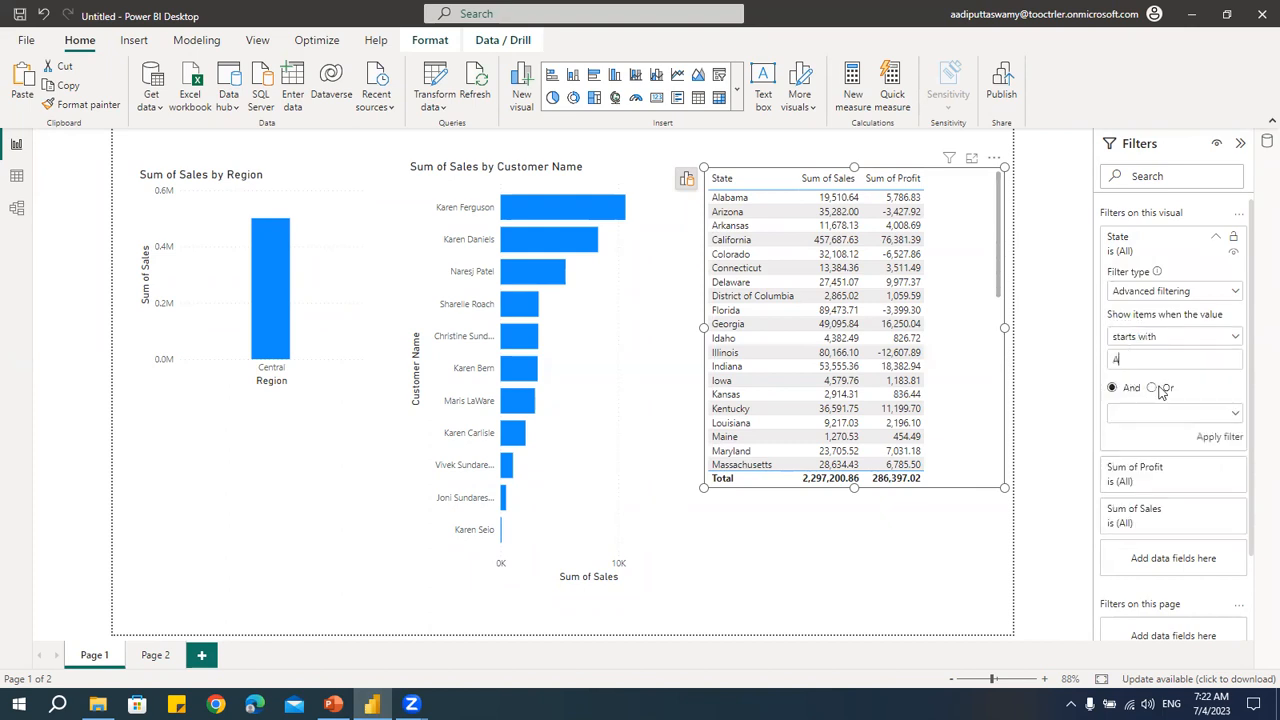
click(1220, 437)
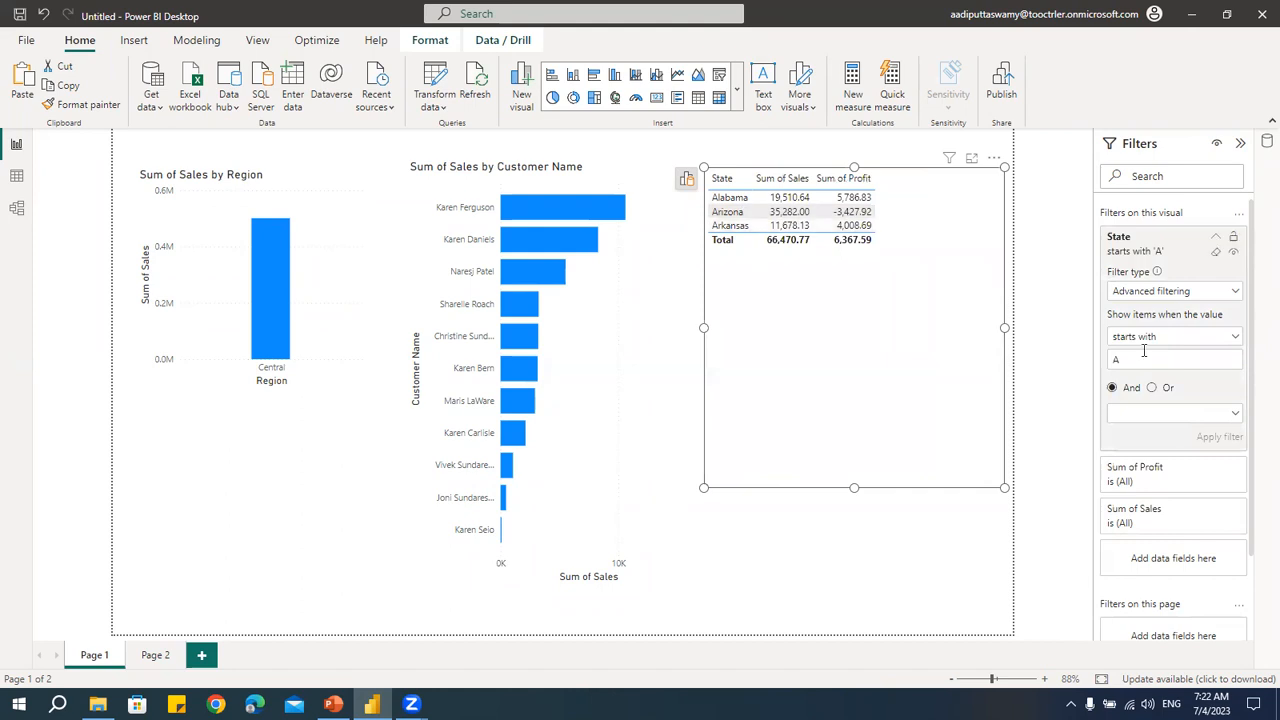
Step: Change the State table's advanced filter to show states that start with "S"
click(1134, 359)
key(BackSpace)
text(S)
click(1222, 437)
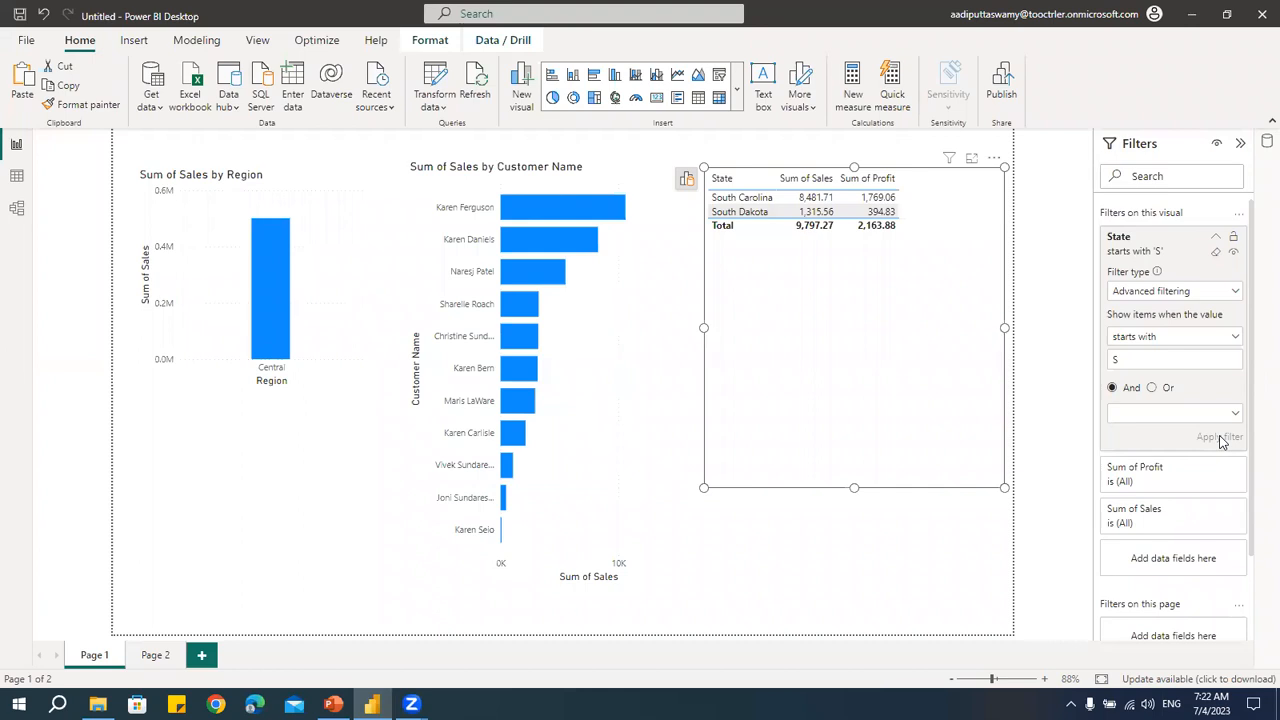
Step: Clear the State, Customer Name and Region filters on the three visuals
click(1180, 360)
key(BackSpace)
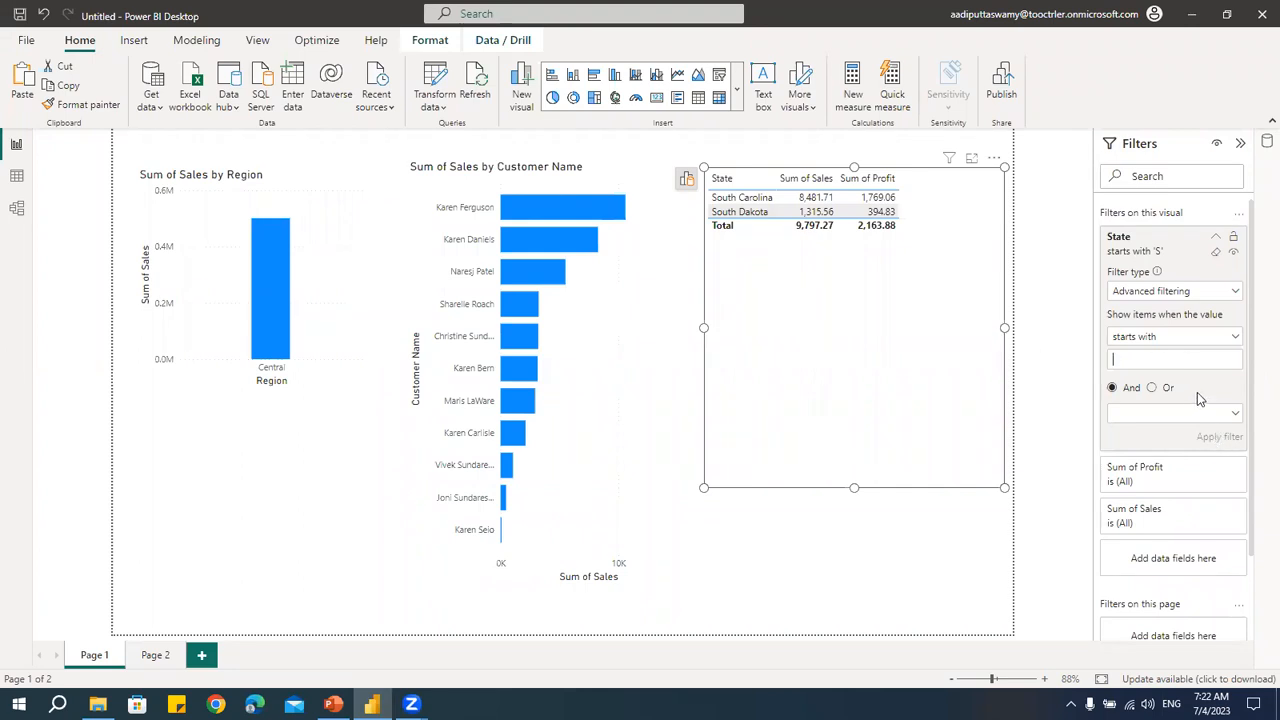
click(1218, 256)
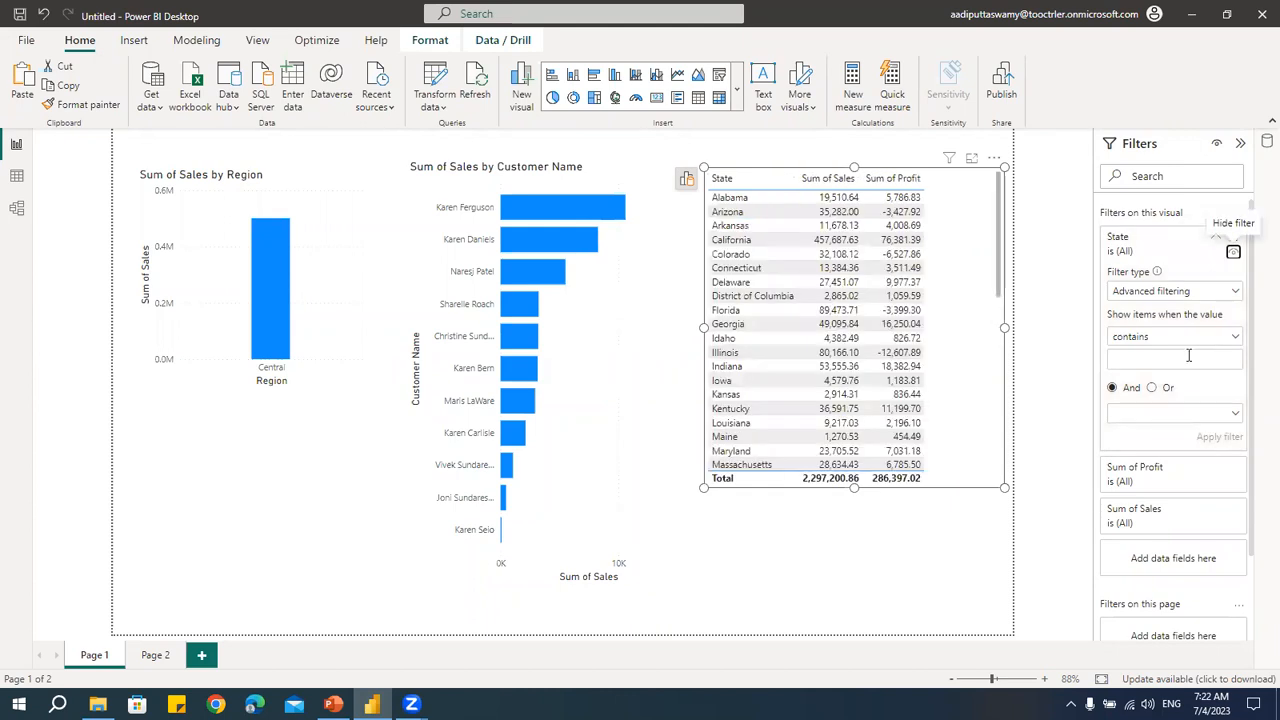
click(662, 216)
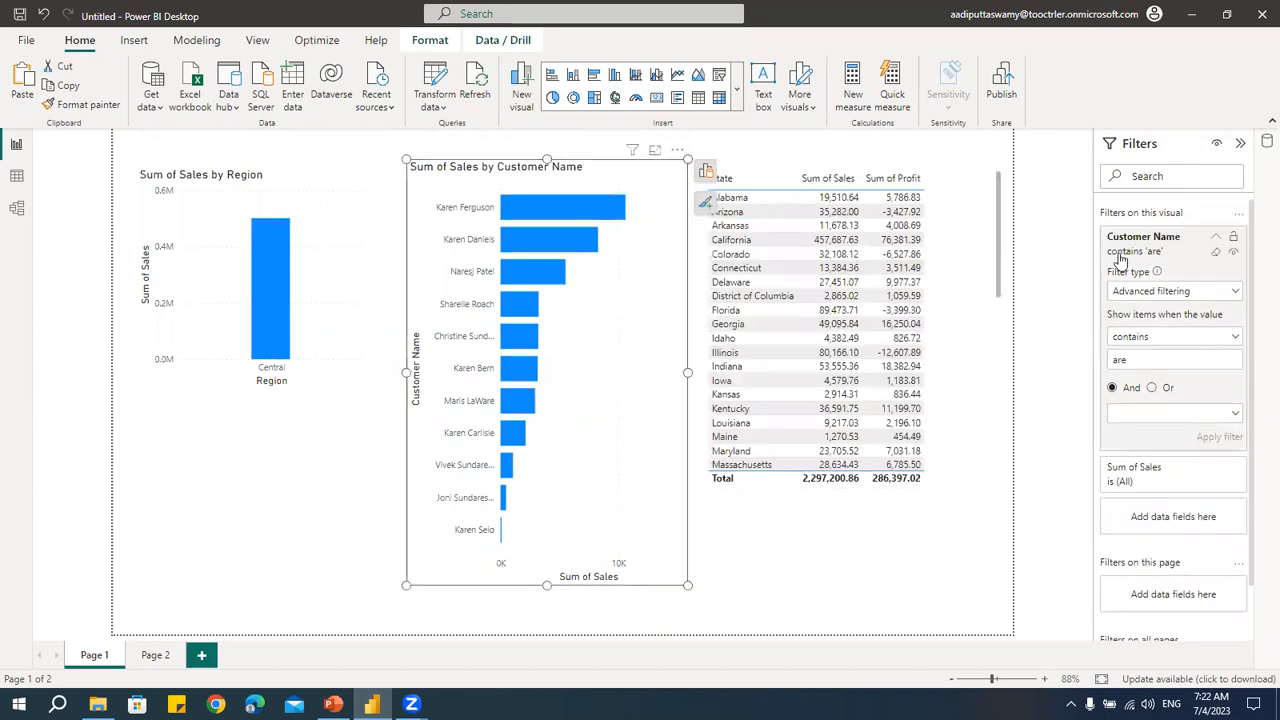
click(1218, 256)
click(378, 200)
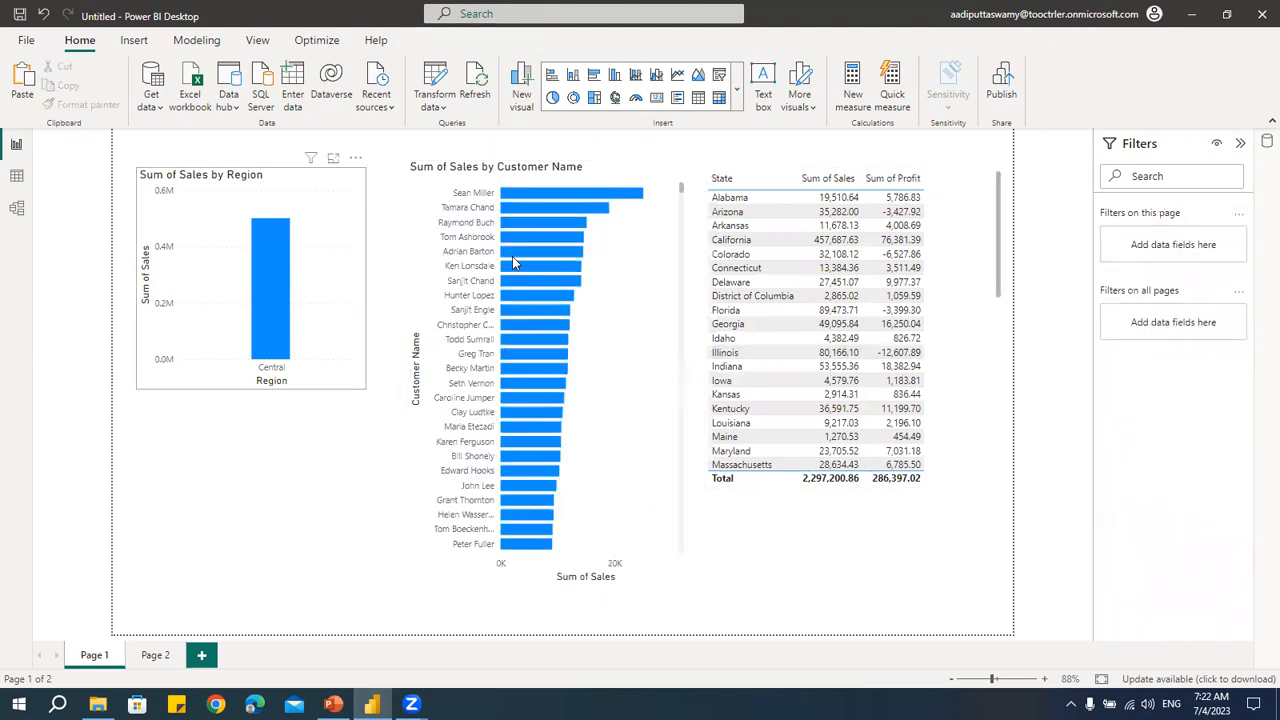
click(330, 300)
click(1233, 251)
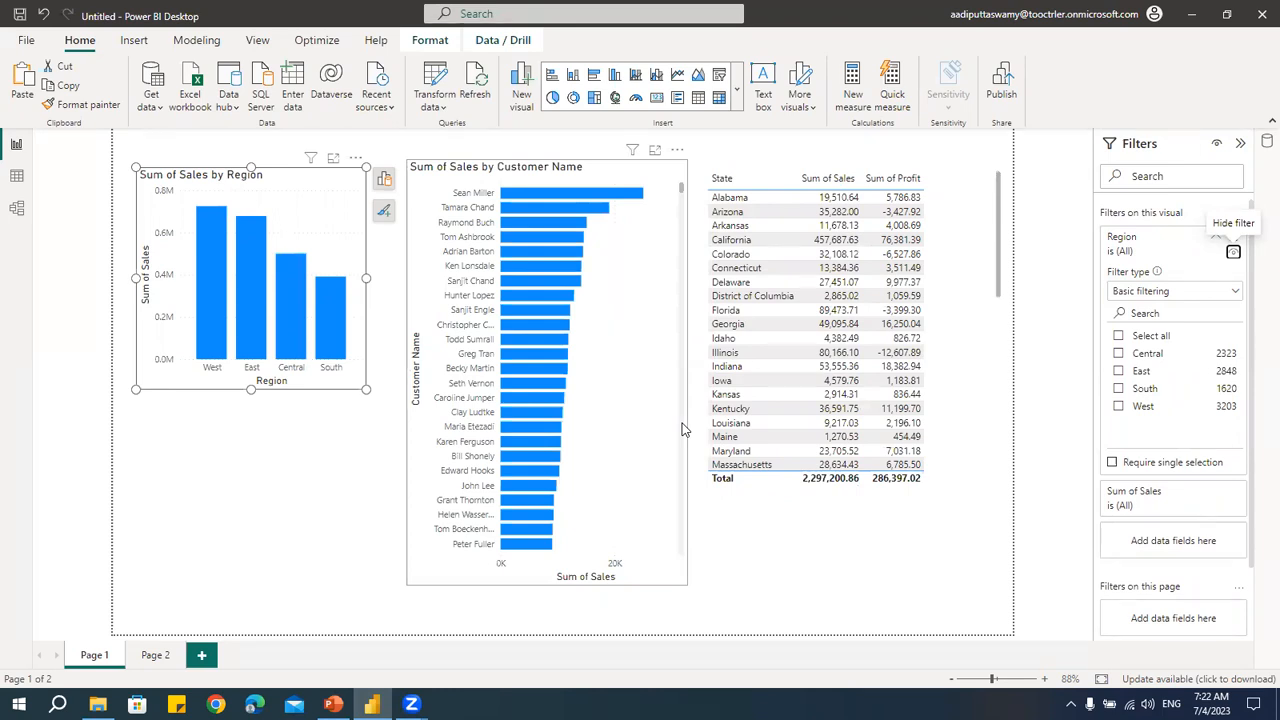
Step: Check the filter types offered for Region, and collapse the Region and Customer Name filter cards on their charts
click(1166, 293)
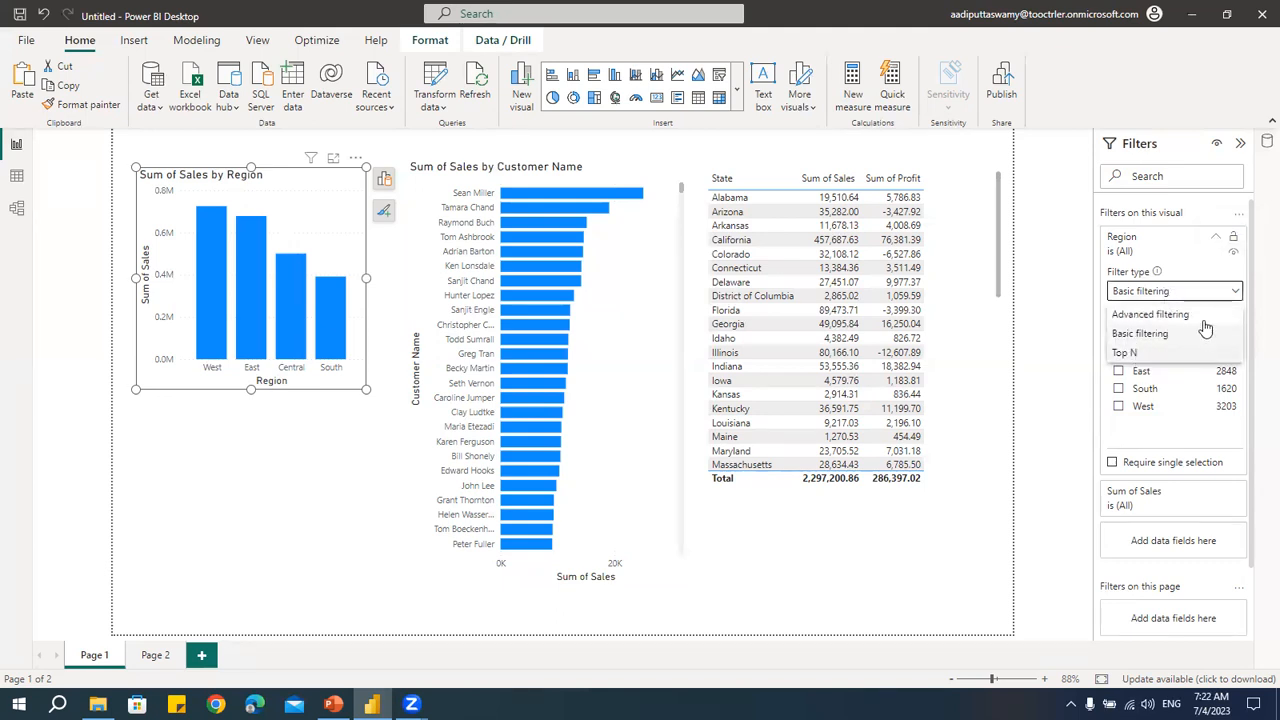
click(1187, 270)
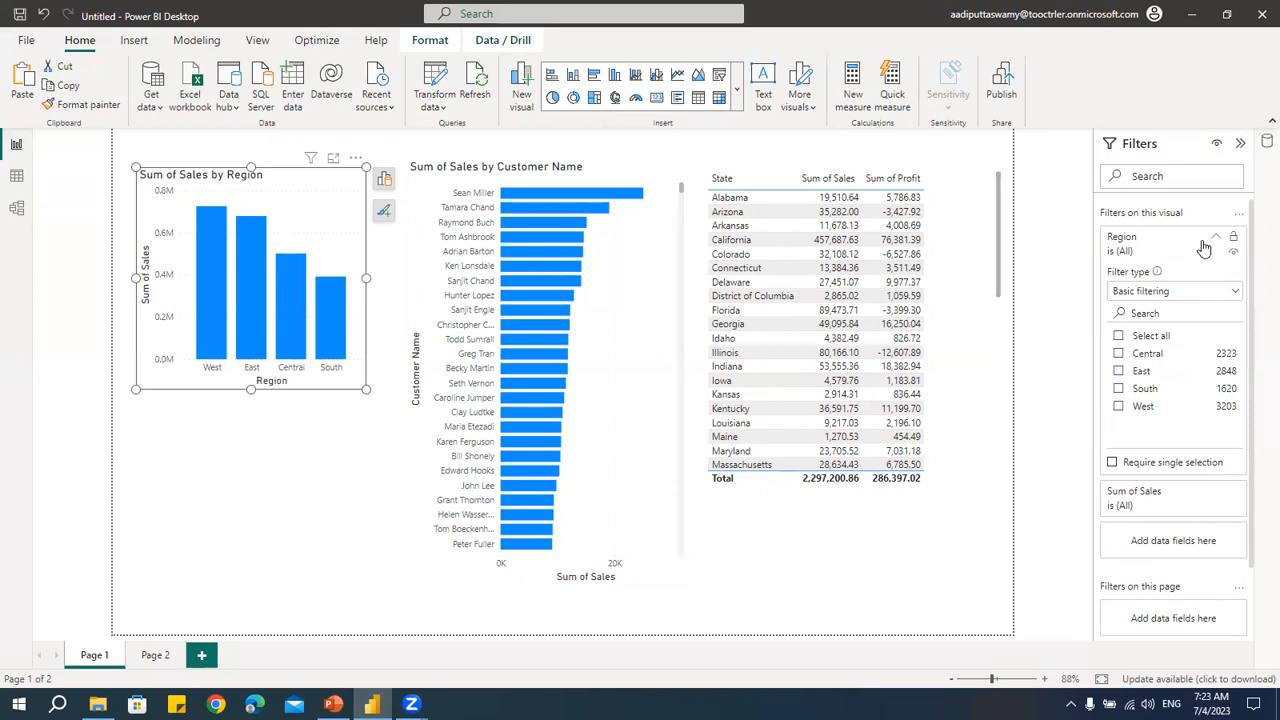
click(1215, 238)
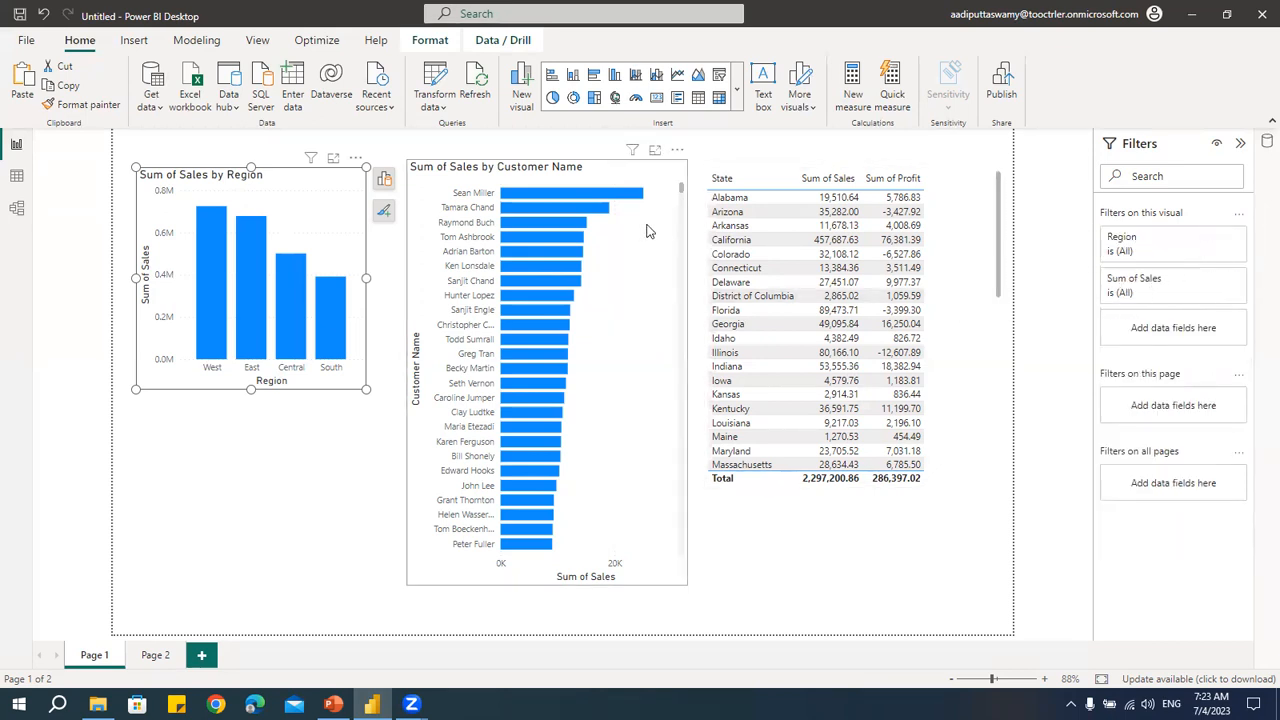
click(981, 215)
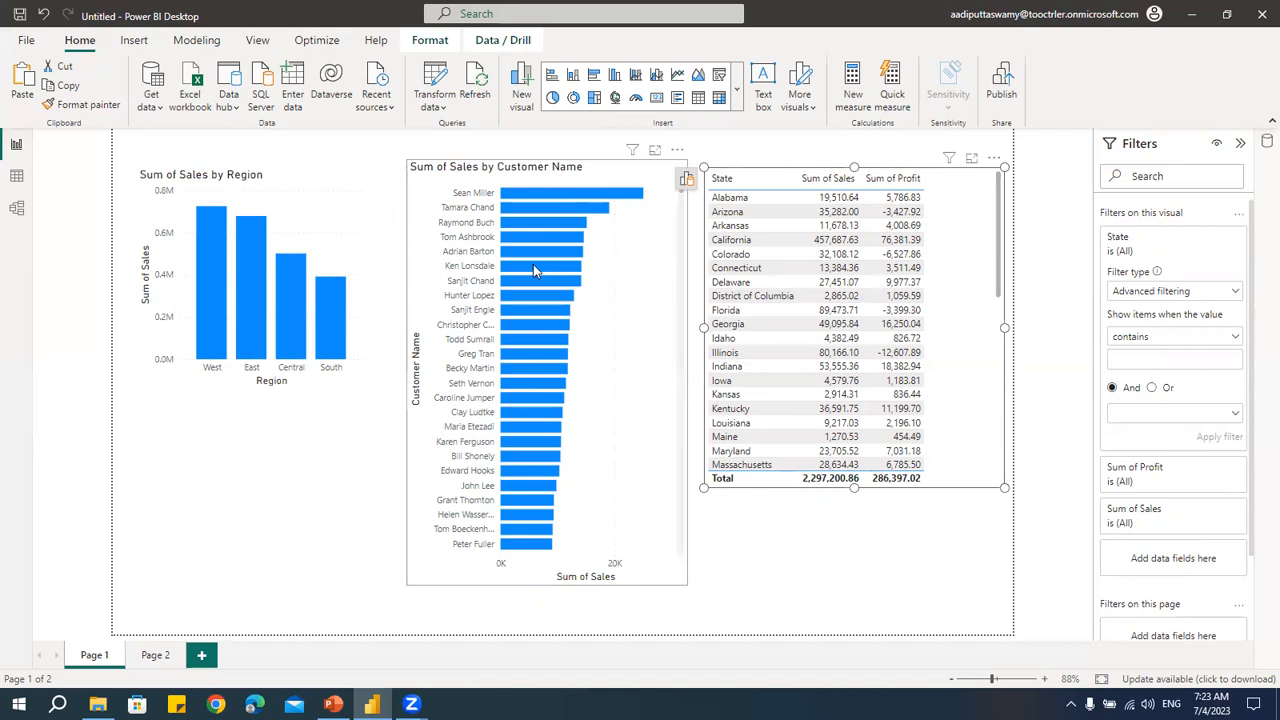
click(653, 241)
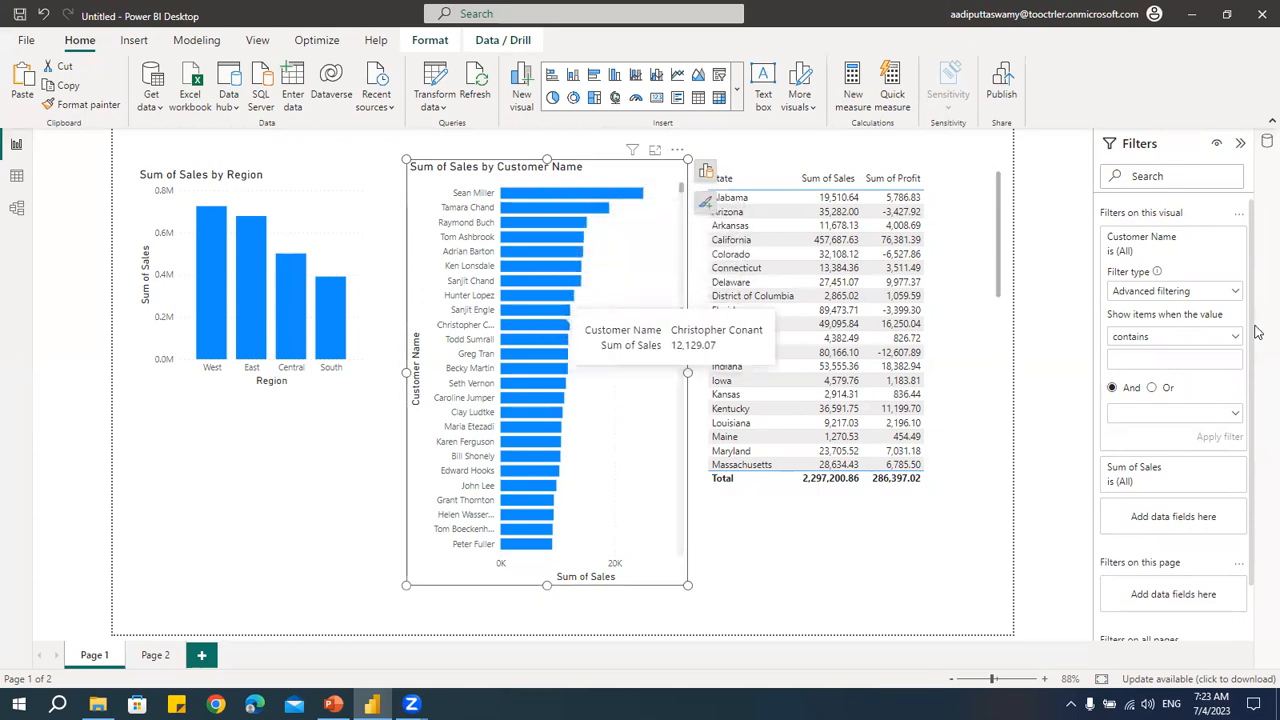
click(1216, 240)
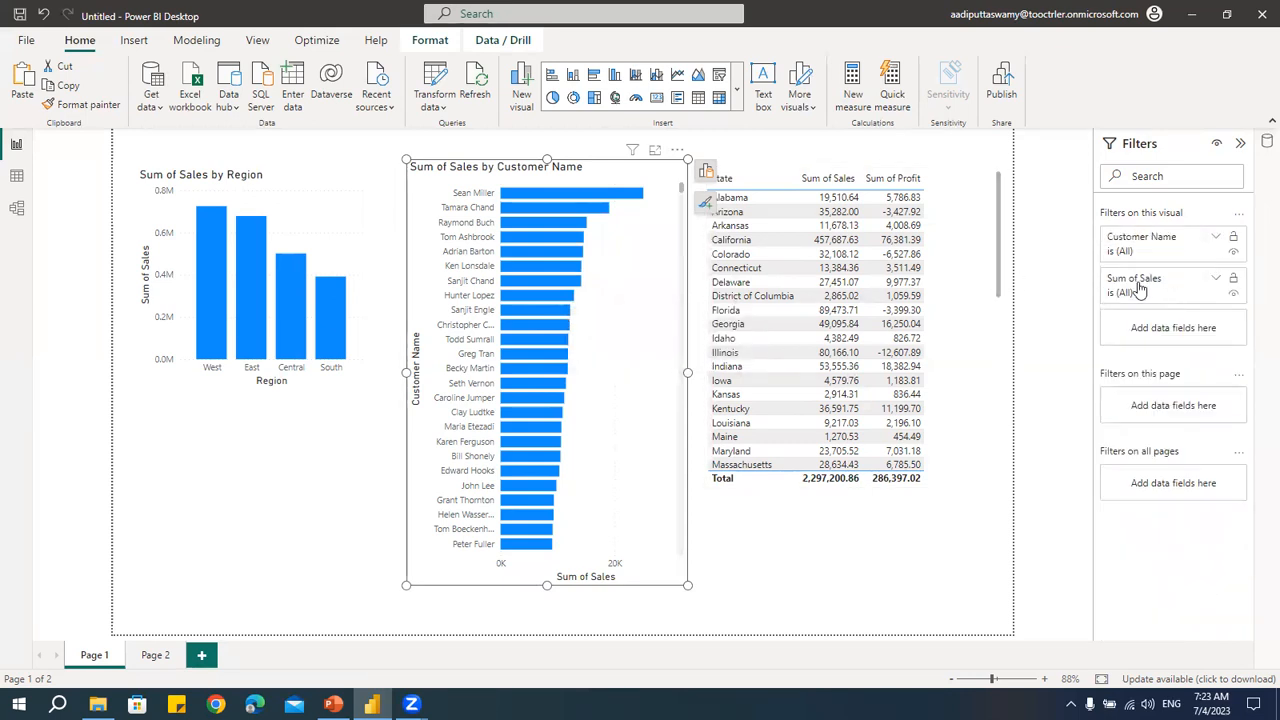
Step: Set the Customer Name chart's Sum of Sales filter condition to is greater than or equal to 25000
click(1216, 280)
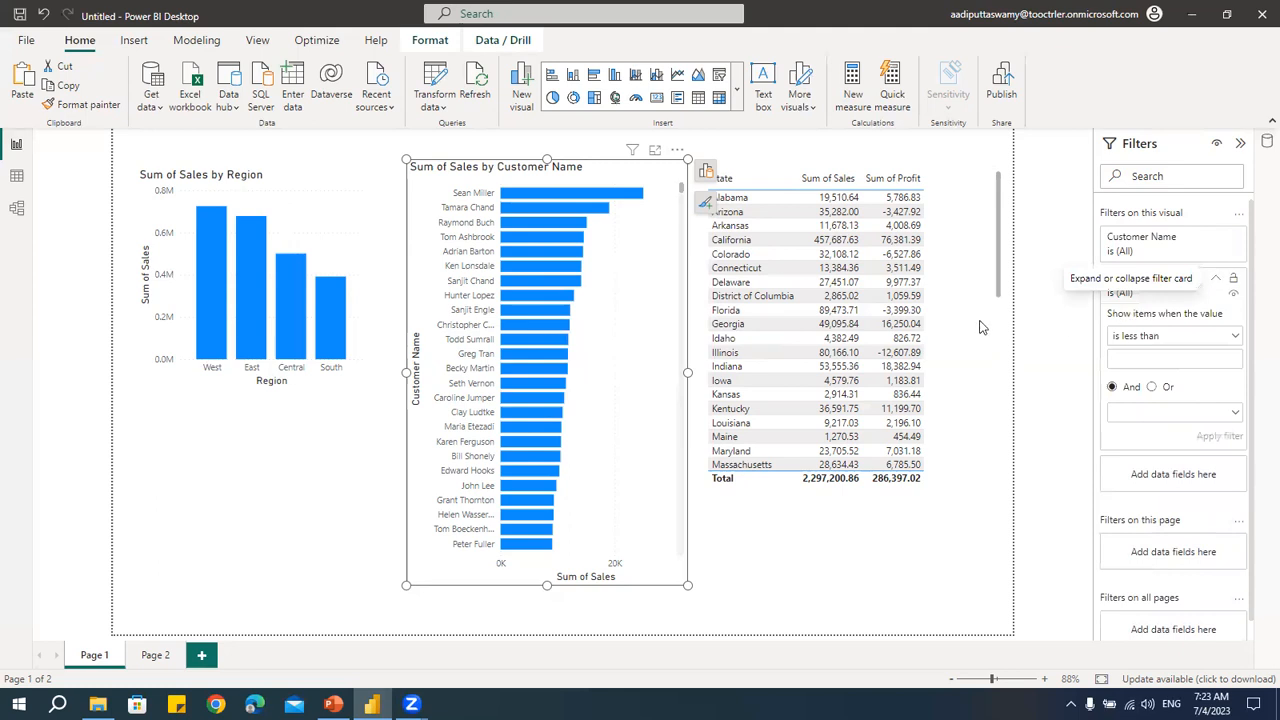
click(1150, 340)
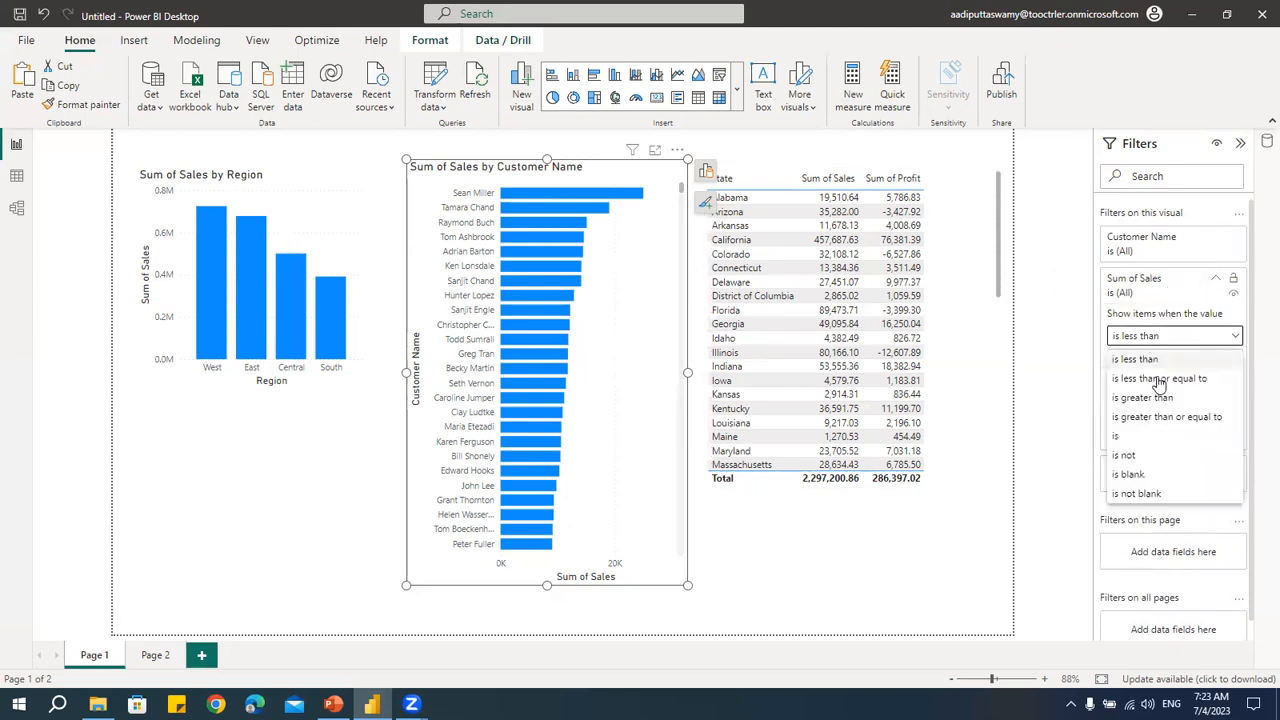
click(1166, 420)
click(1139, 414)
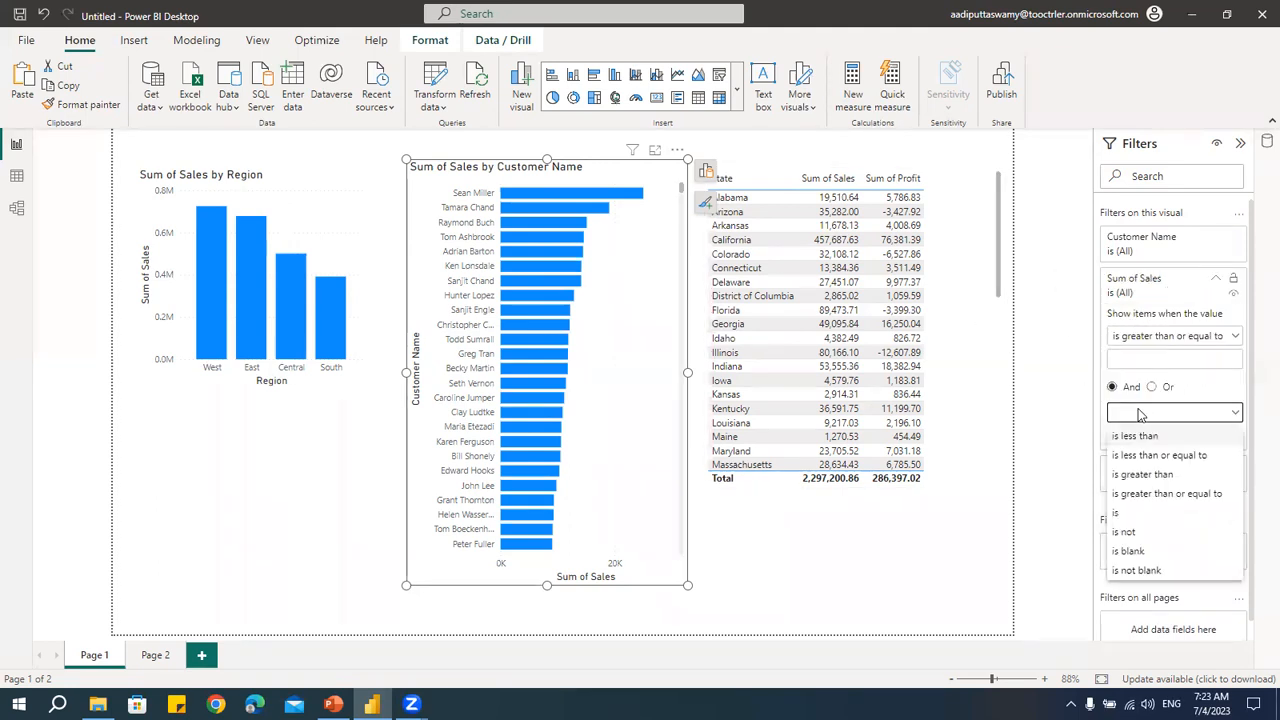
click(1150, 357)
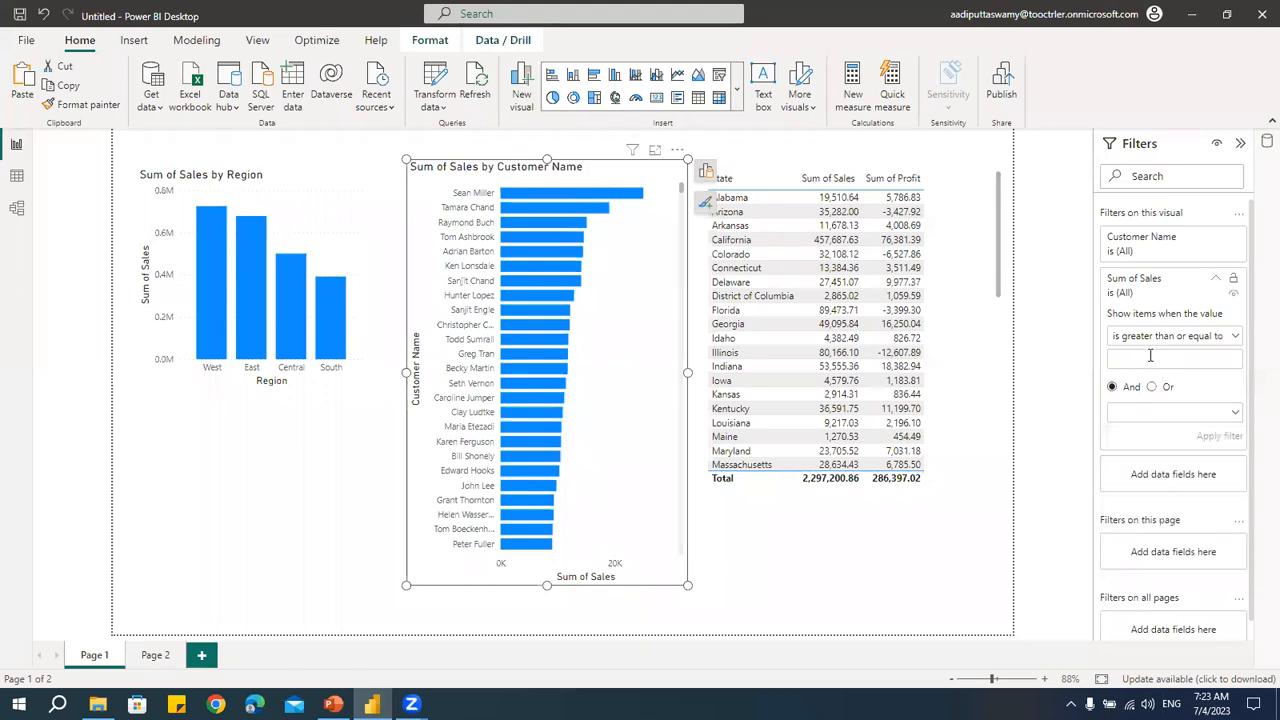
text(1)
key(BackSpace)
text(25000)
Step: Change the Sum of Sales threshold on the Customer Name chart to 15000 and apply the filter
mouse_move(541, 386)
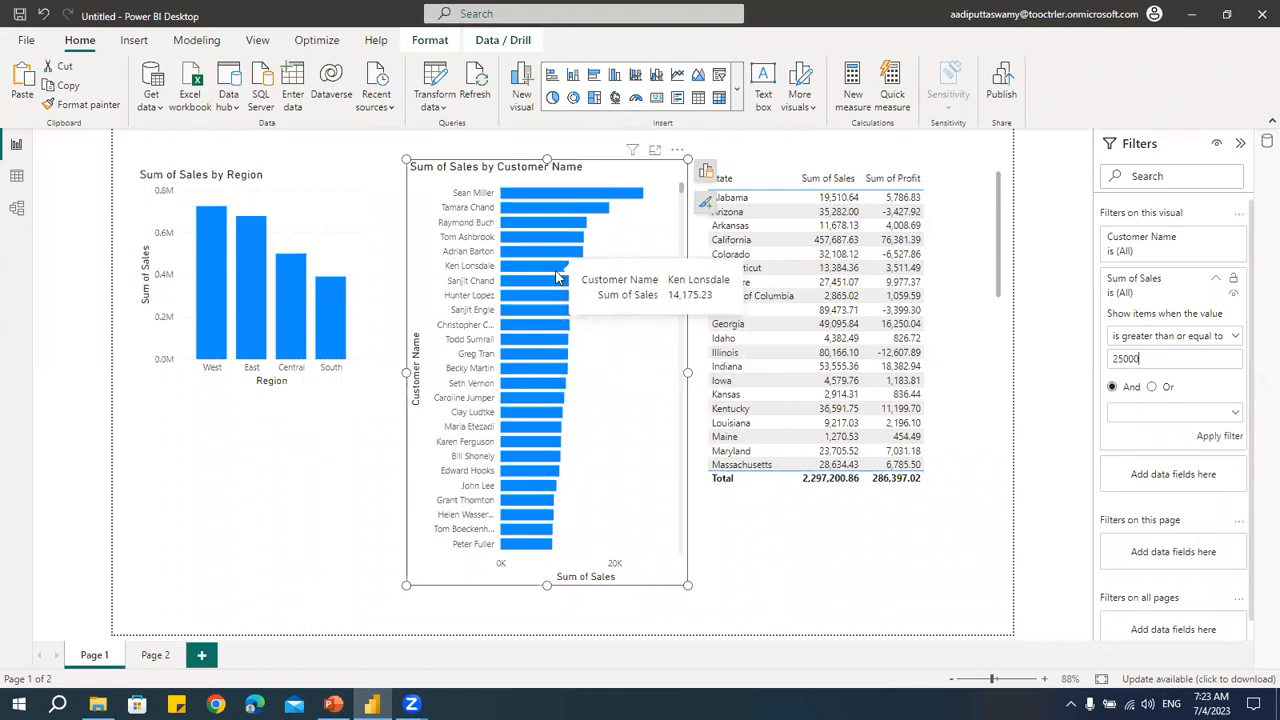
mouse_move(572, 197)
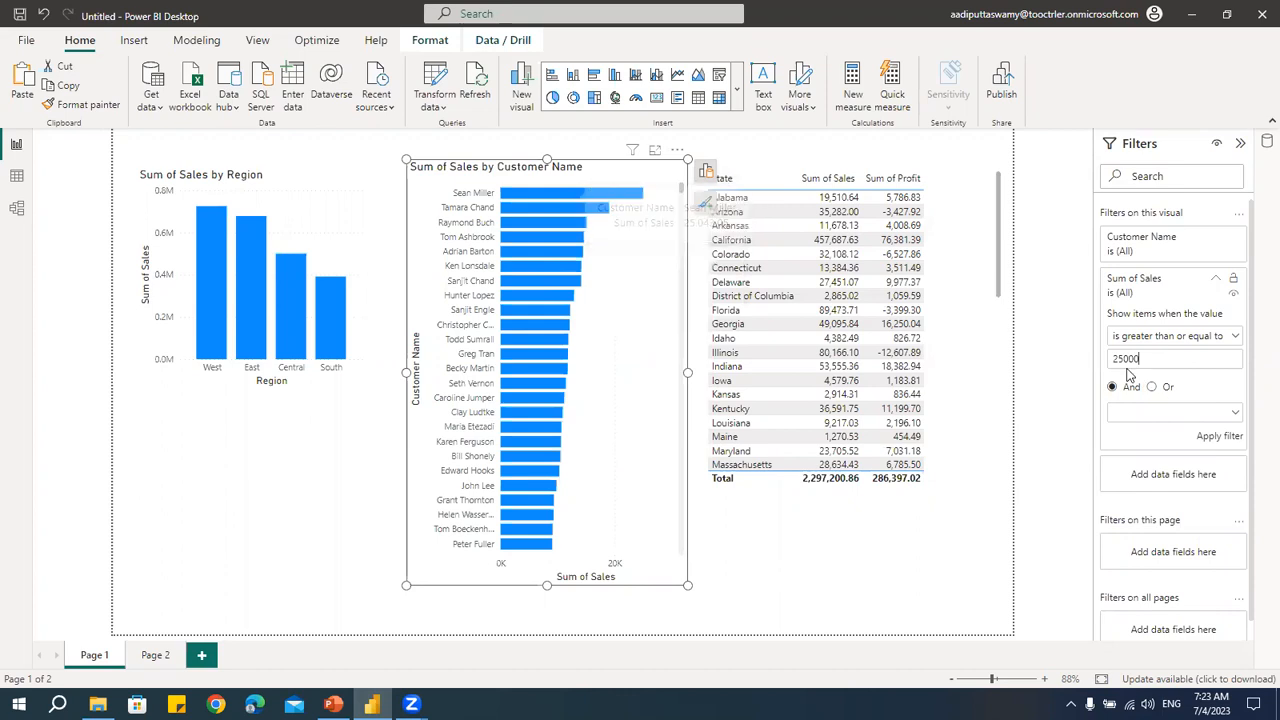
drag(1118, 359, 1095, 365)
text(1)
click(1216, 438)
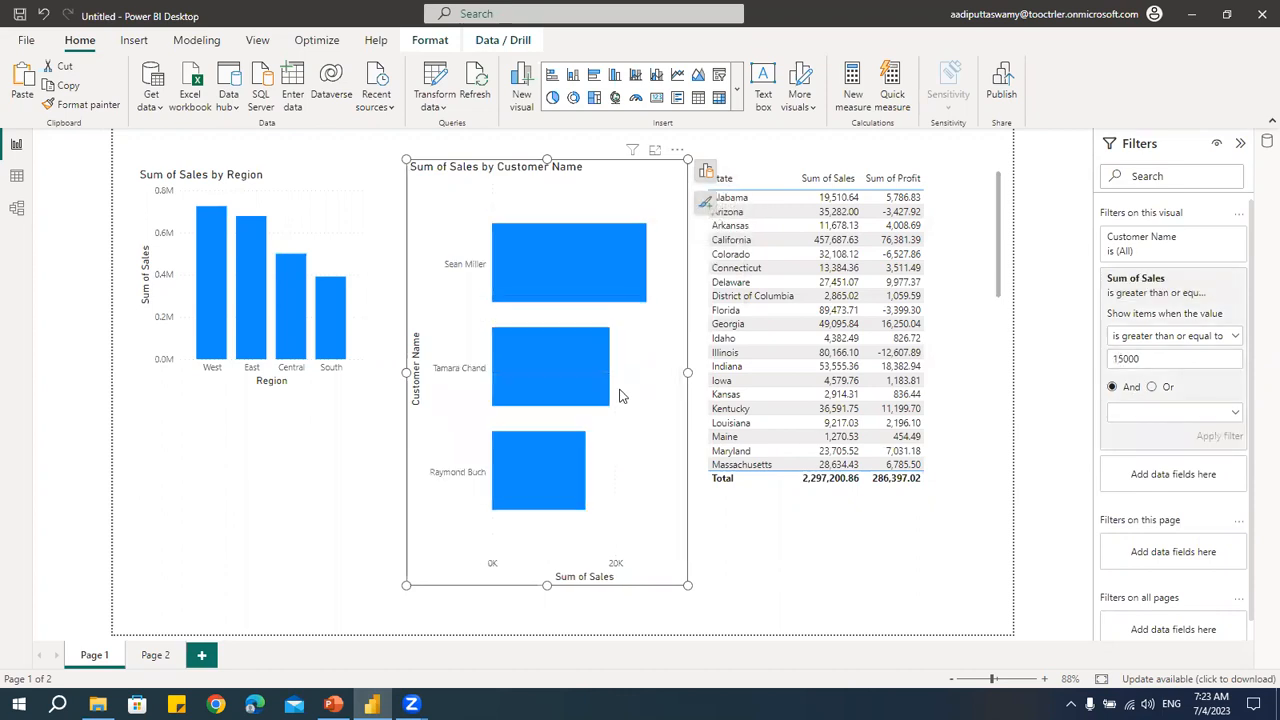
Step: Lower the Customer Name chart's Sum of Sales threshold to 5000 and apply the filter
mouse_move(507, 478)
click(1121, 360)
key(BackSpace)
click(1220, 436)
mouse_move(549, 497)
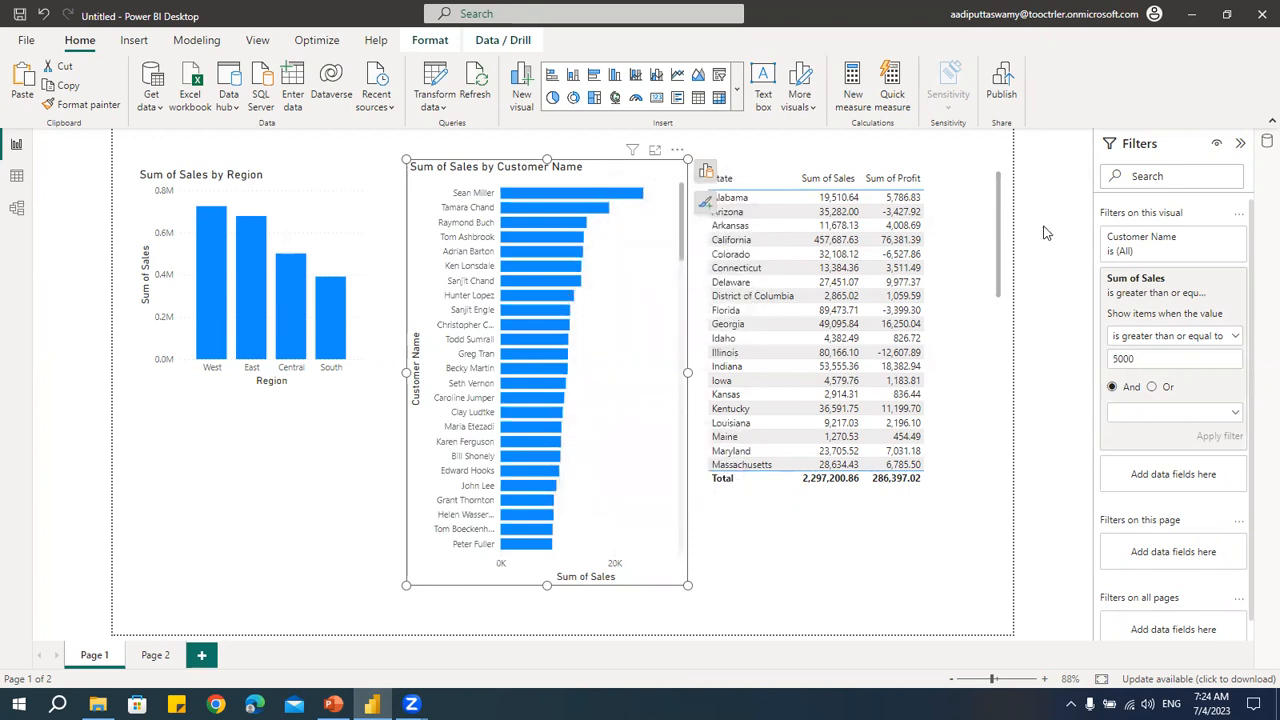
Step: Filter the State table to show only states whose Sum of Profit is greater than or equal to 0, and review the filtered rows
click(953, 213)
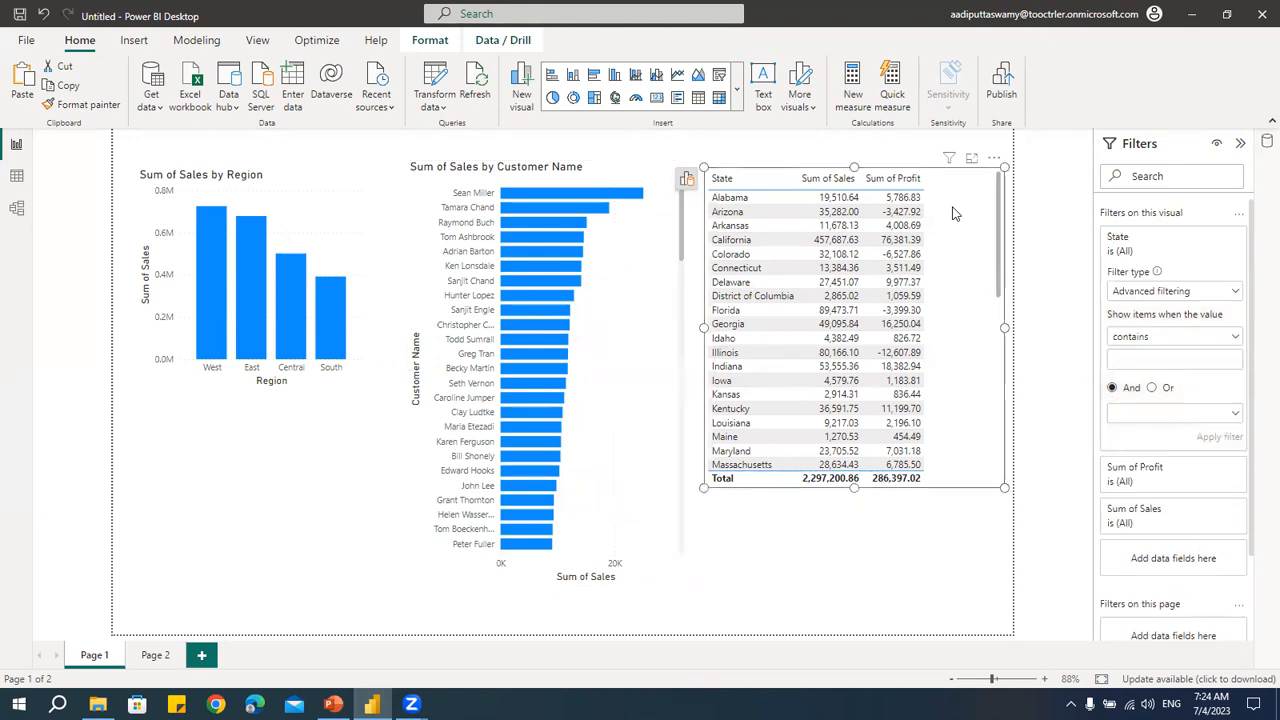
click(1210, 256)
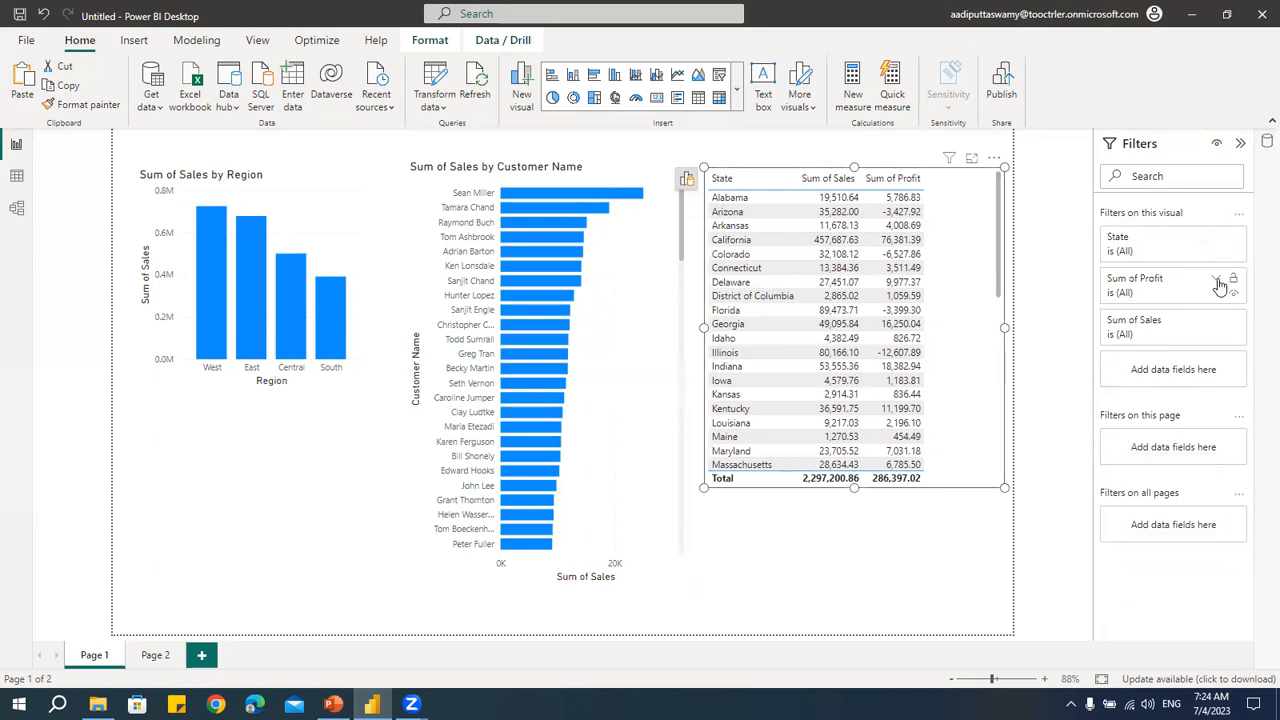
click(1217, 281)
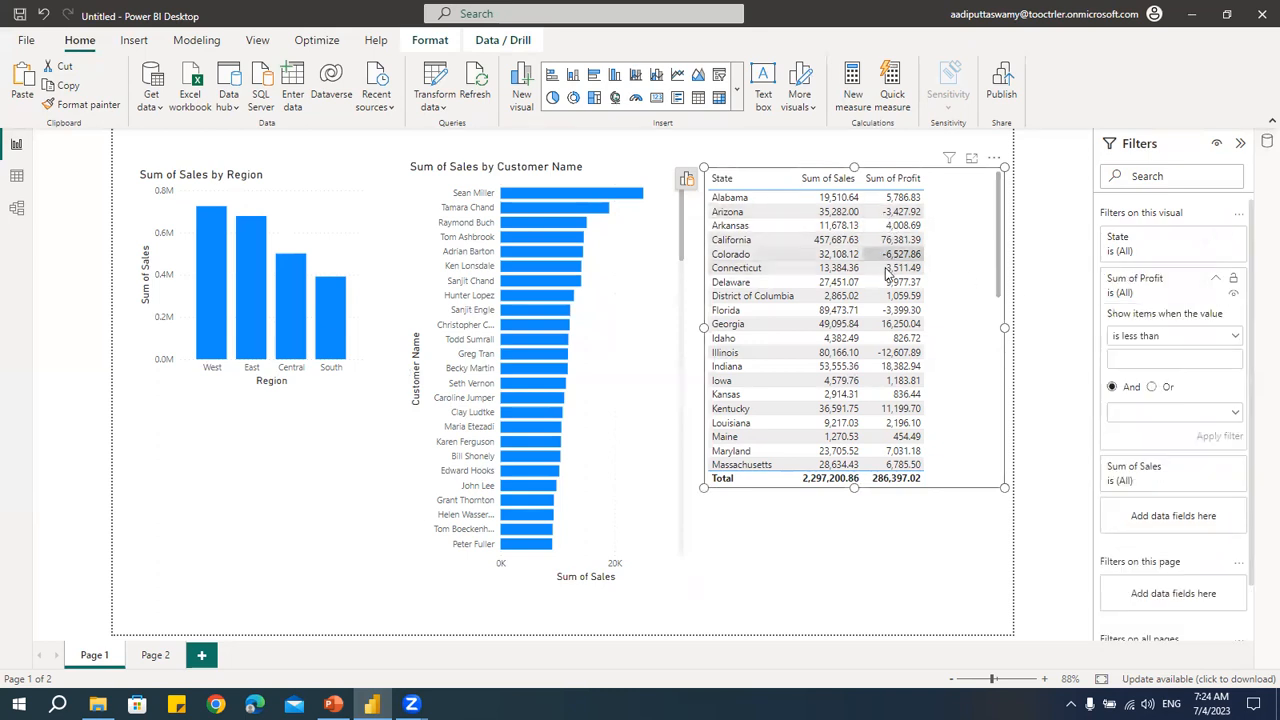
click(1152, 340)
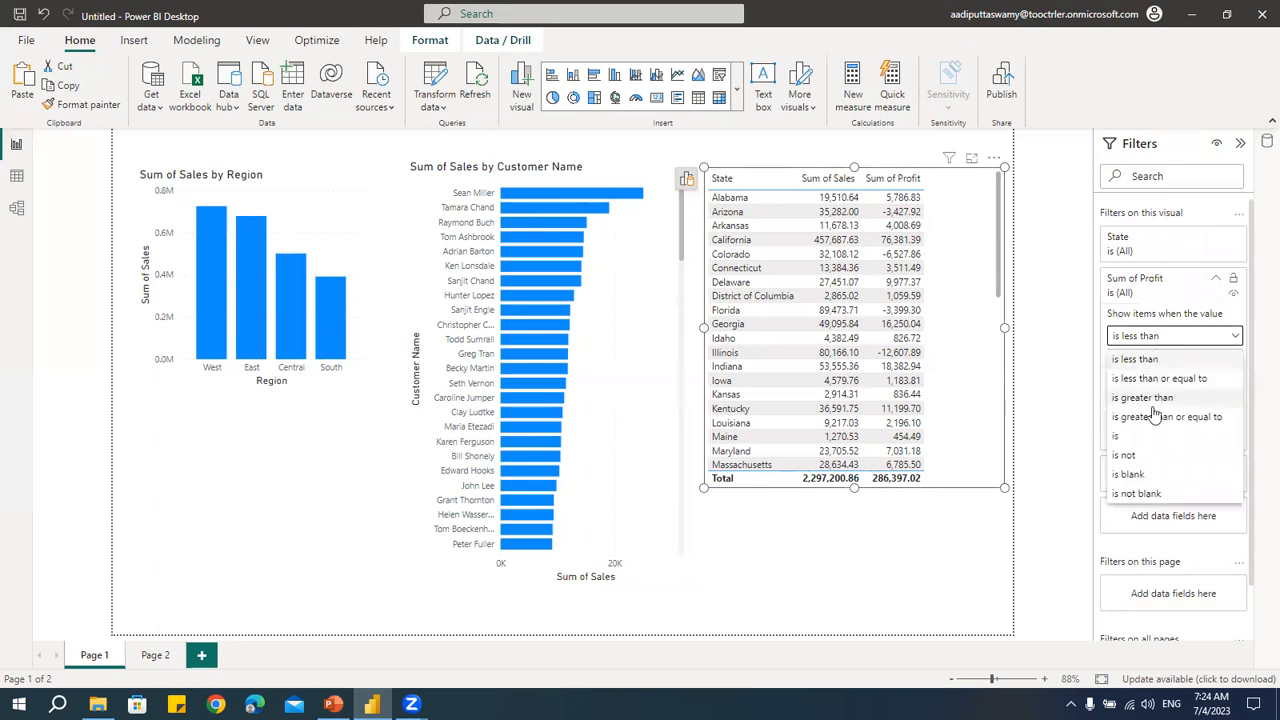
click(1159, 418)
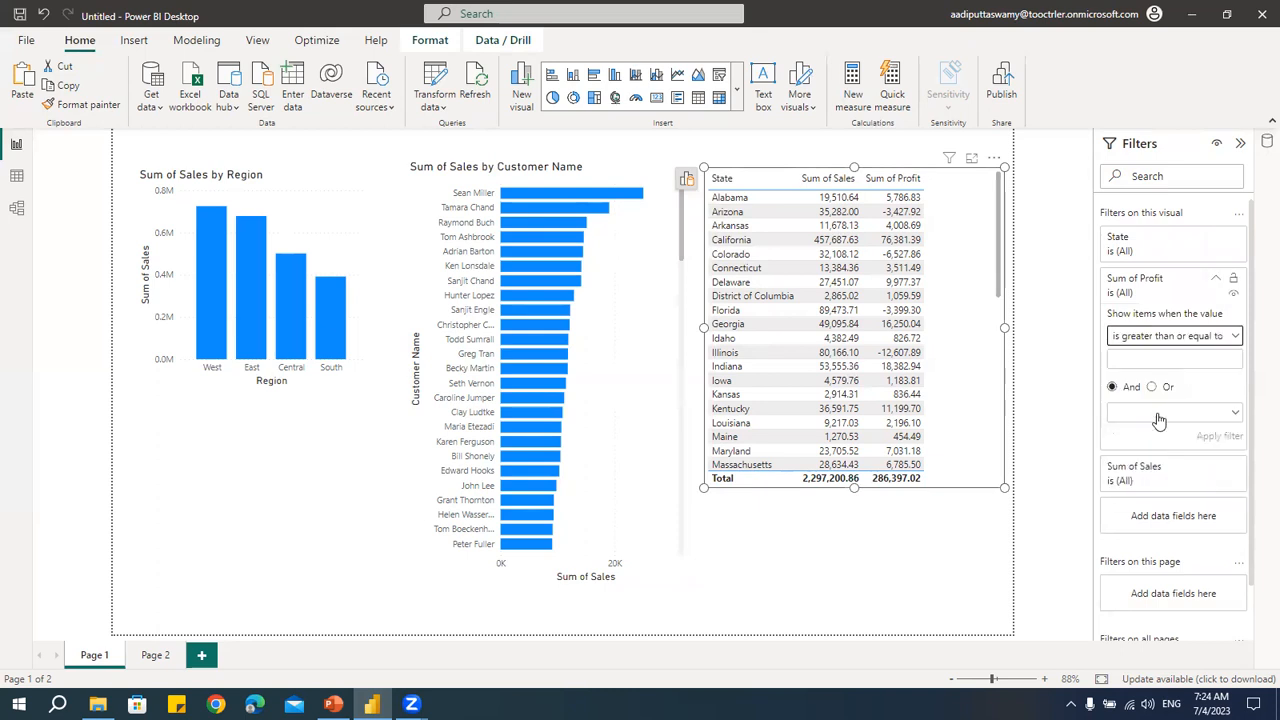
click(1140, 361)
text(0)
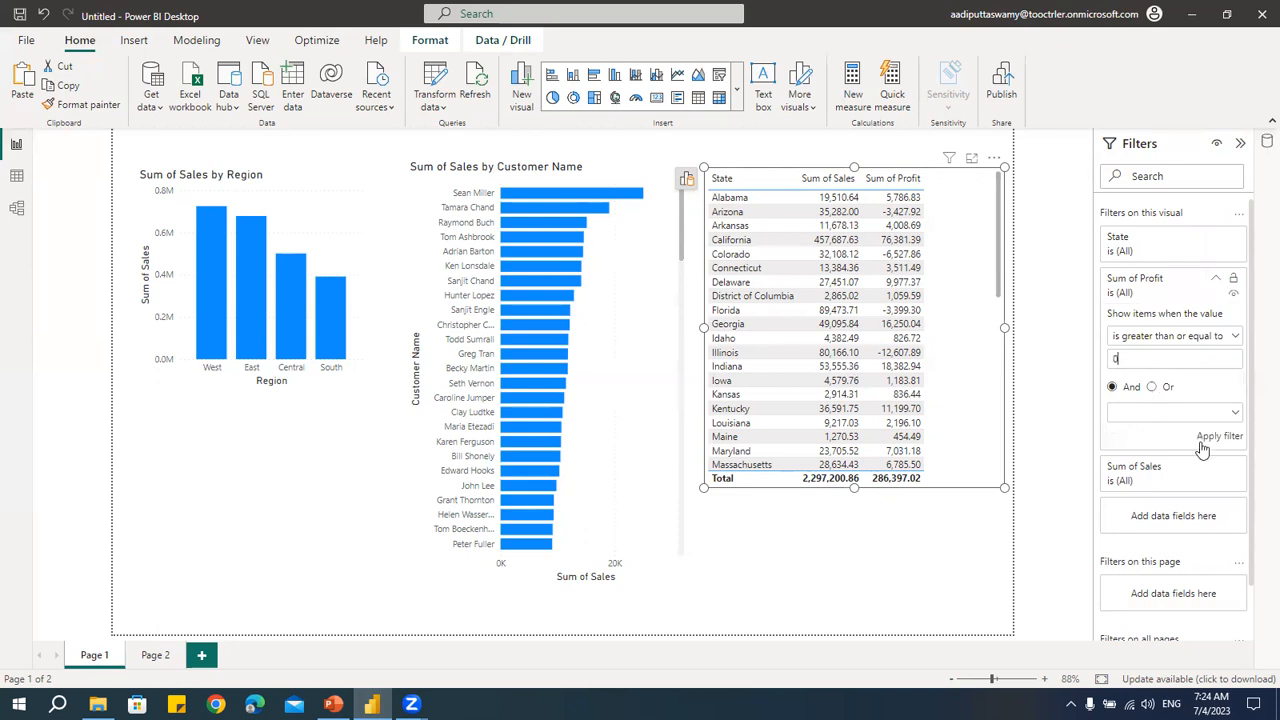
click(1219, 436)
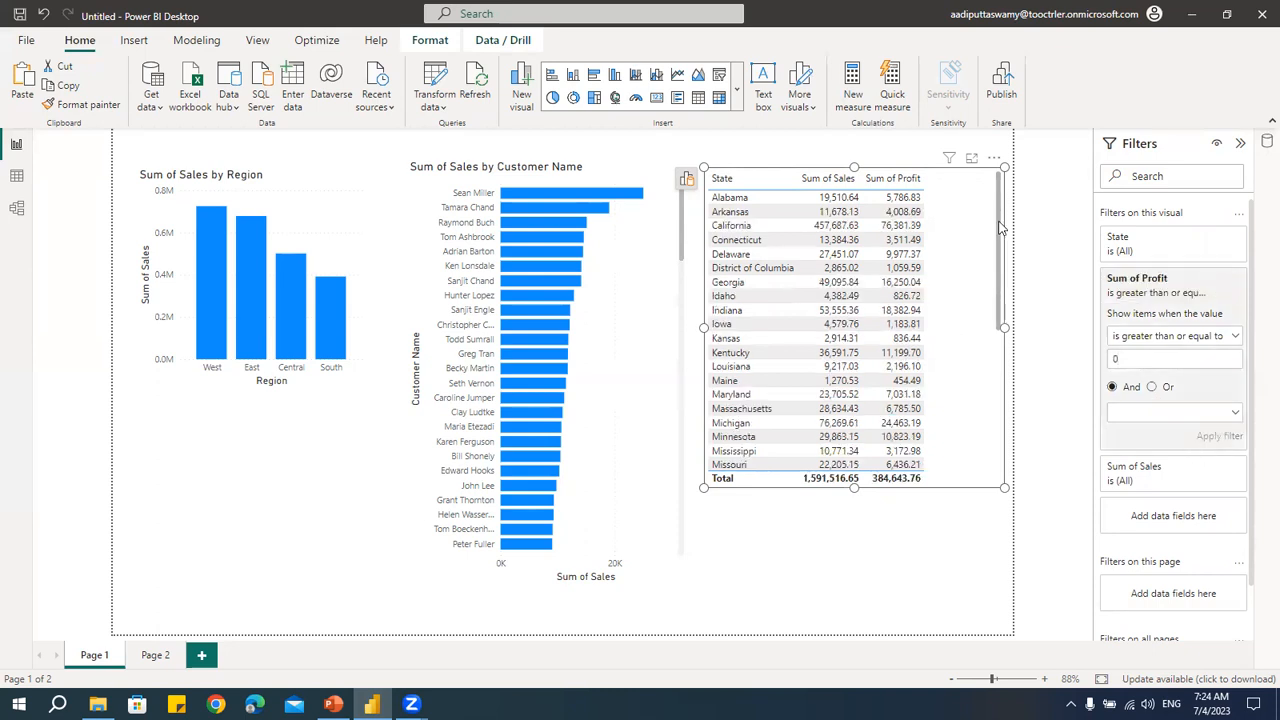
drag(1000, 220, 1009, 190)
Step: Clear the Sum of Profit filter on the State table and the Sum of Sales filter on the Customer Name chart
click(1218, 294)
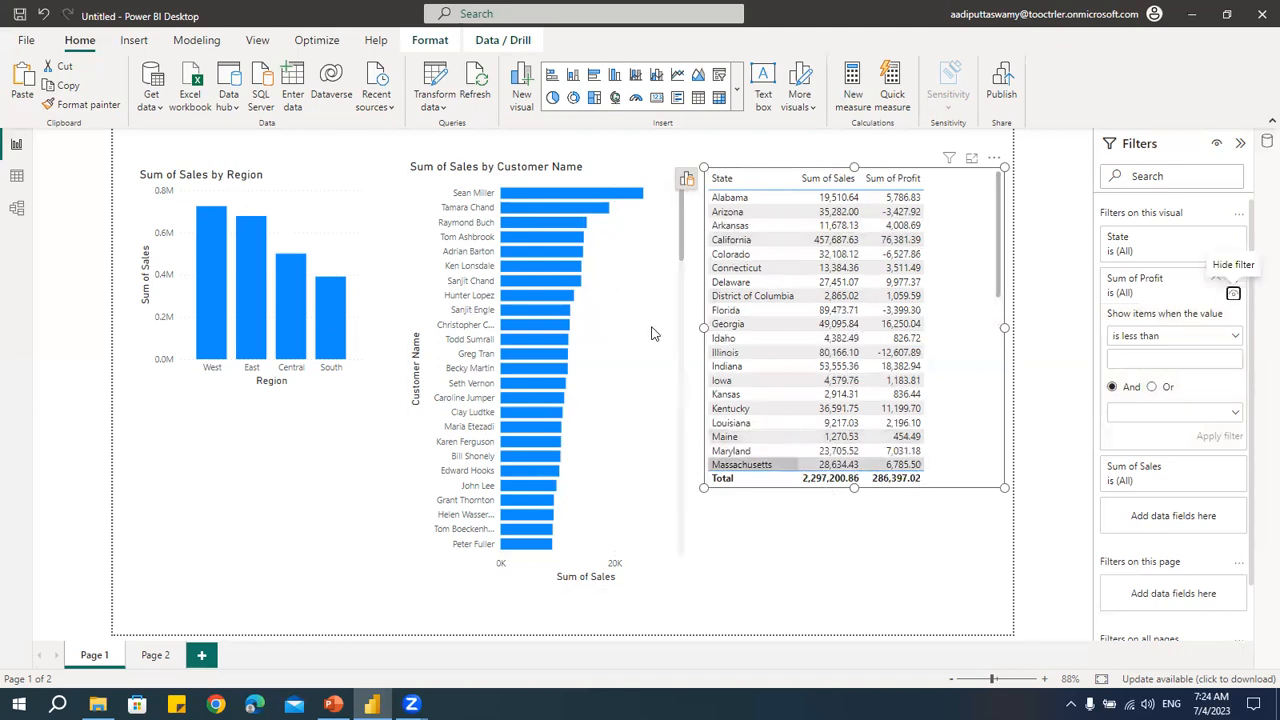
click(660, 282)
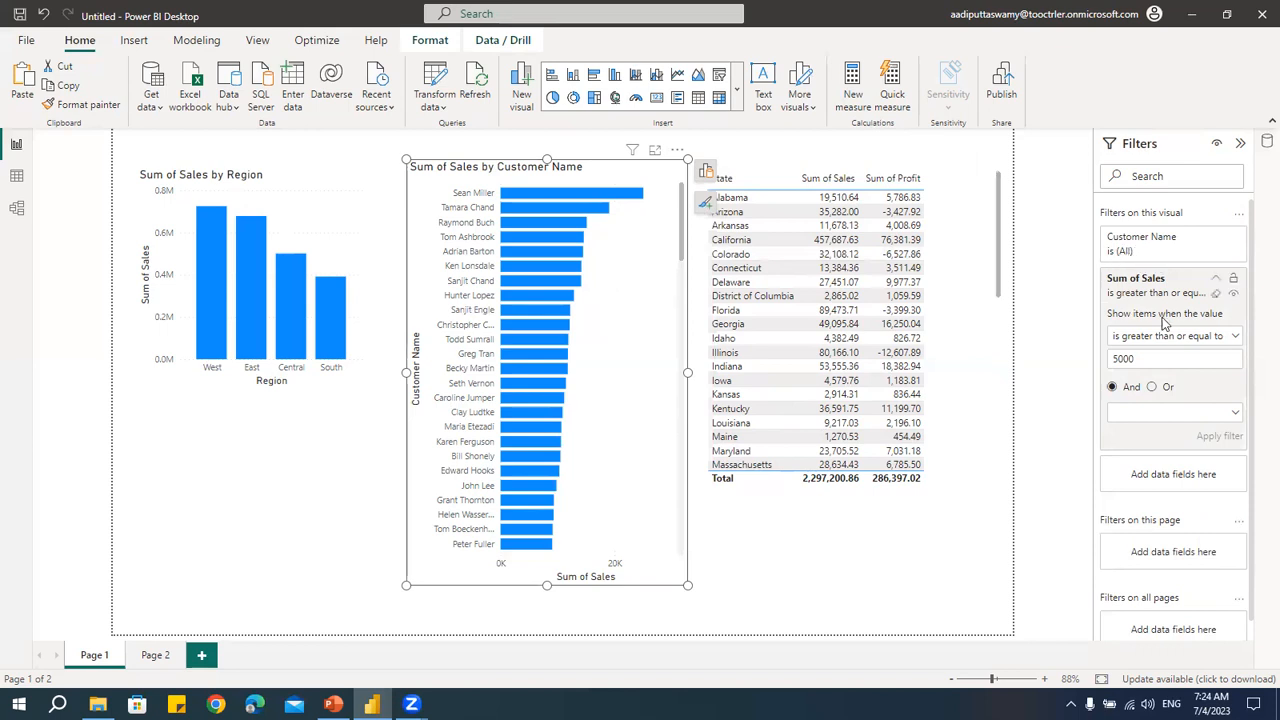
click(1215, 293)
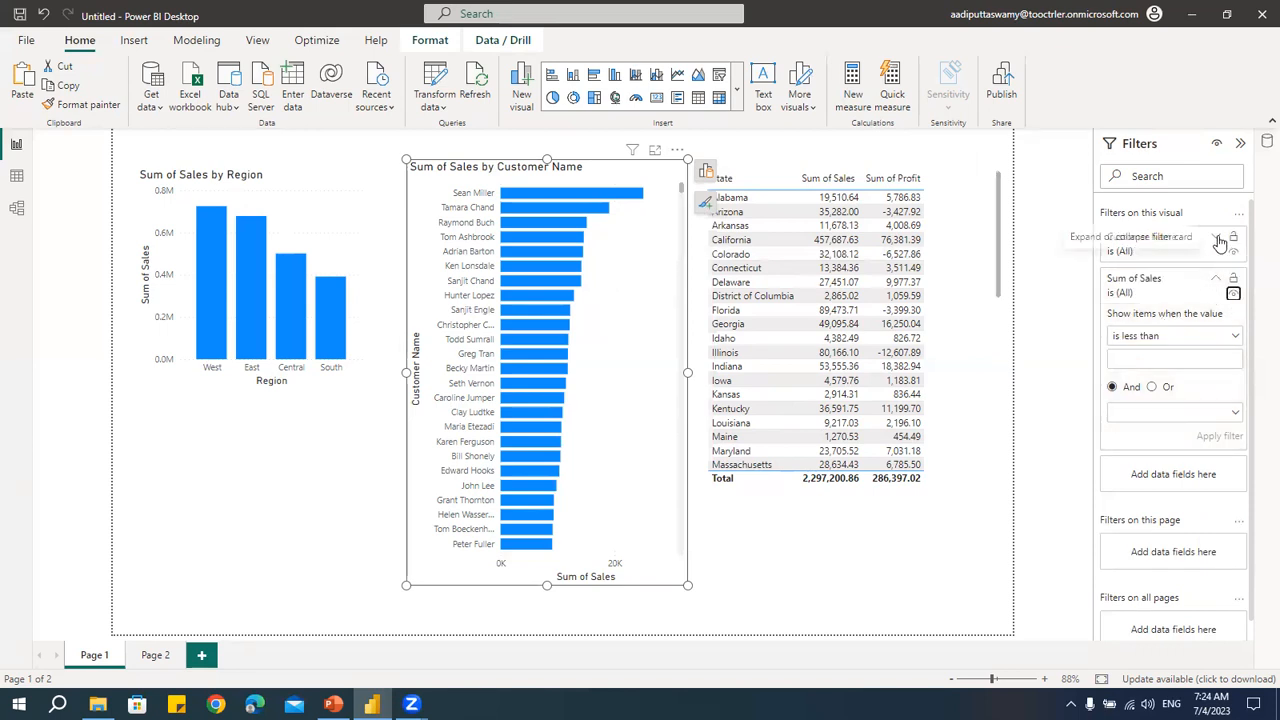
Step: Apply a Top N filter to Customer Name that shows the top 10 customers by Sum of Sales
click(1218, 241)
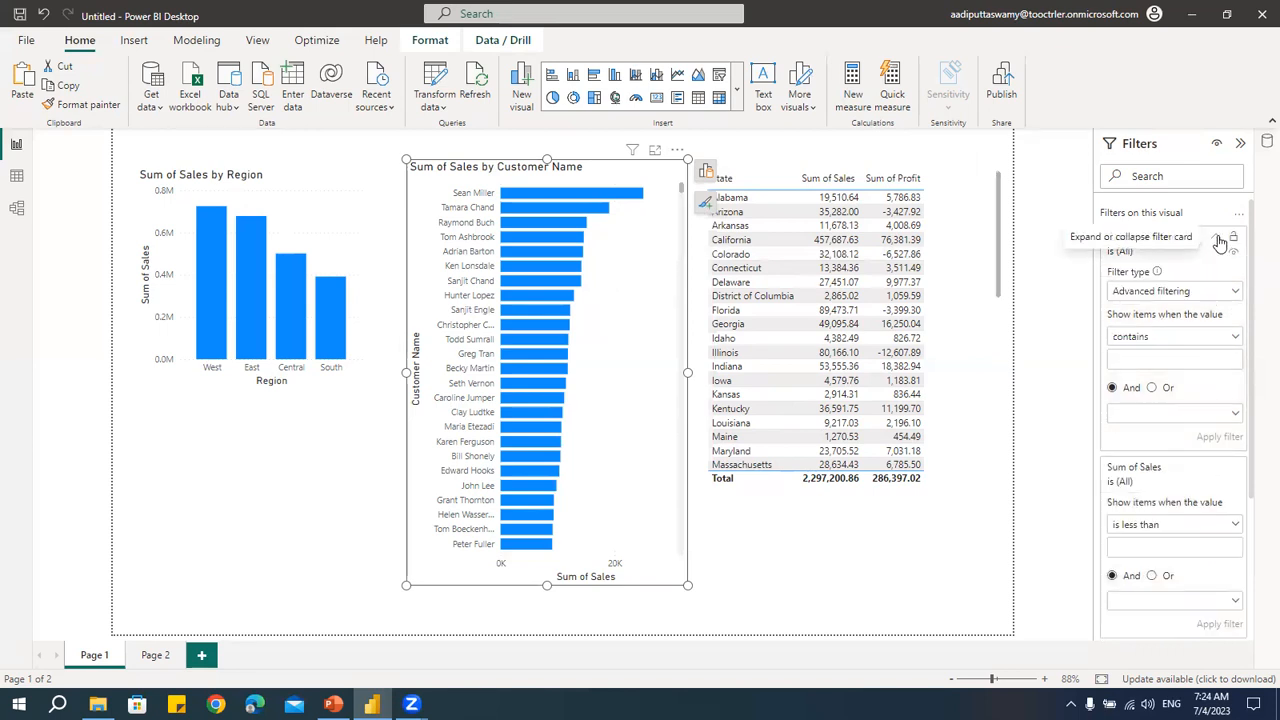
click(1189, 292)
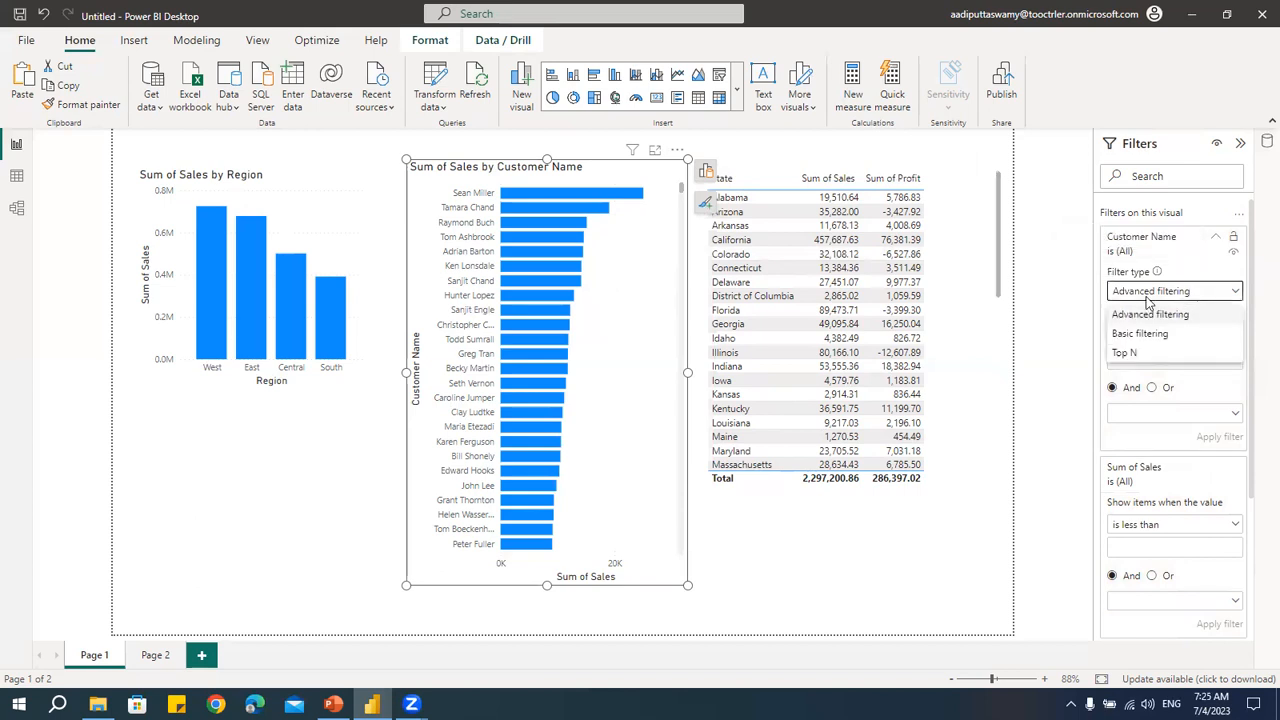
click(1126, 355)
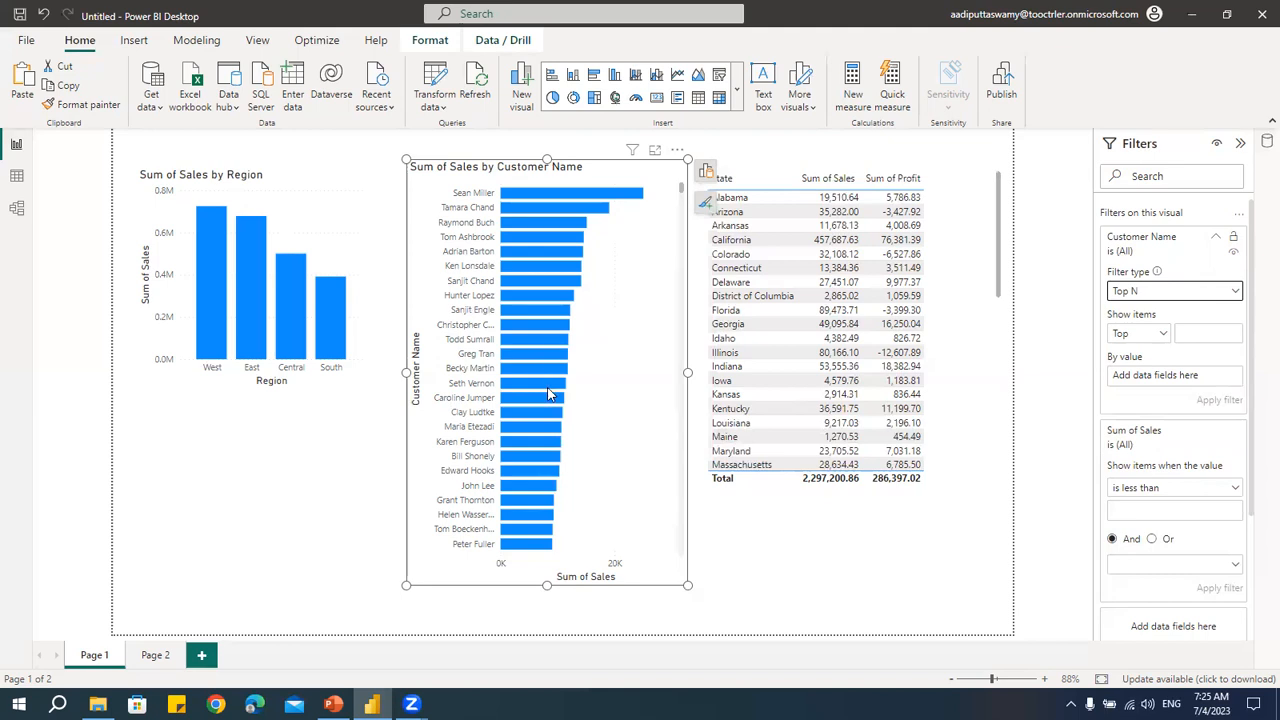
mouse_move(549, 391)
click(1160, 336)
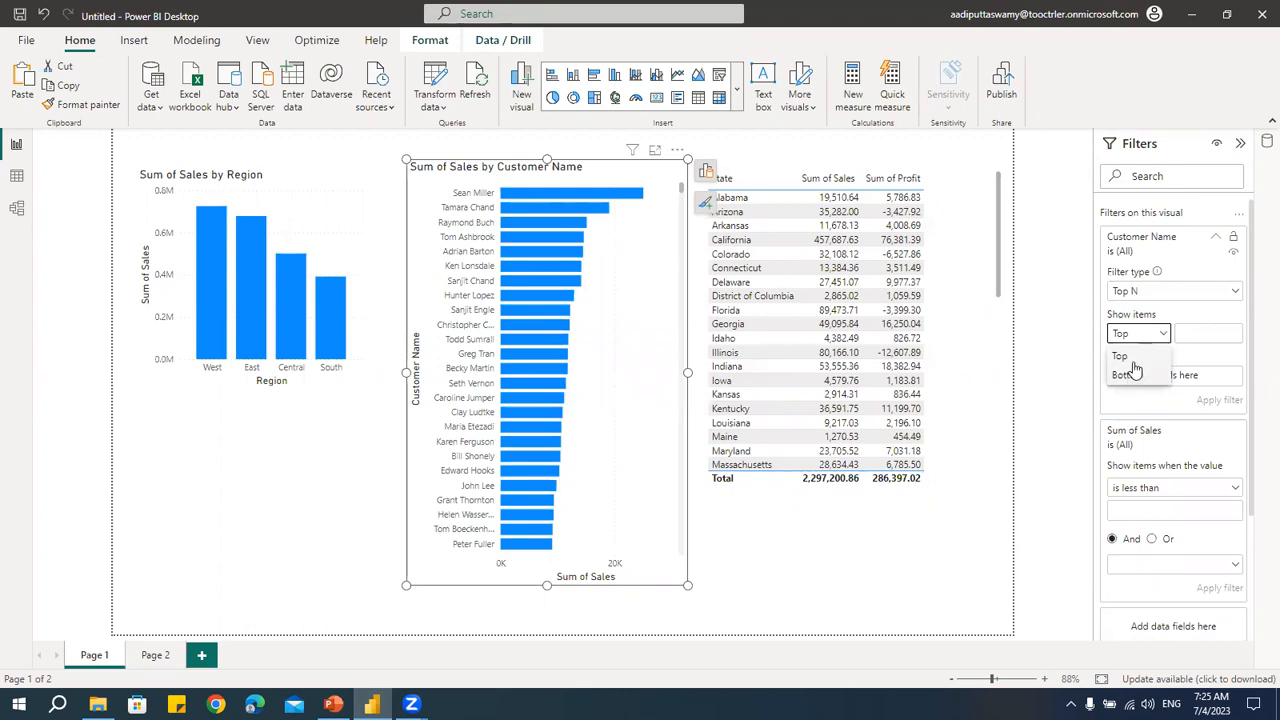
click(1134, 358)
click(1212, 332)
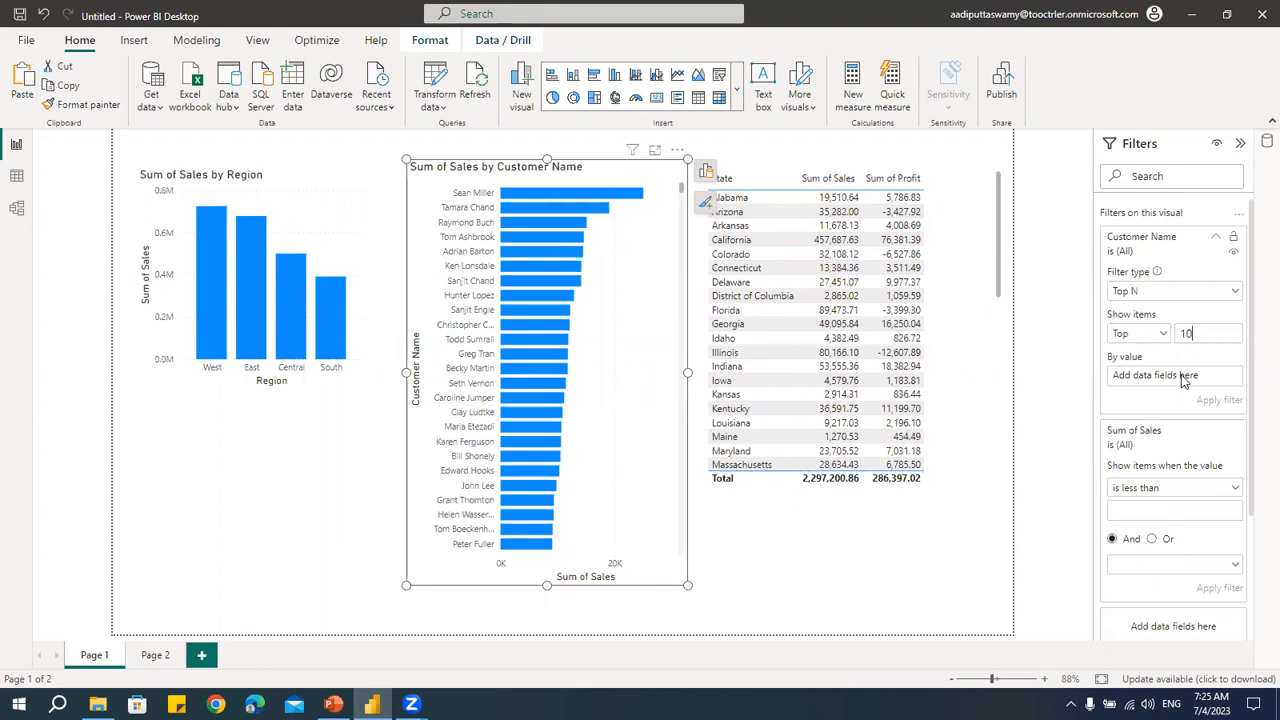
click(1266, 141)
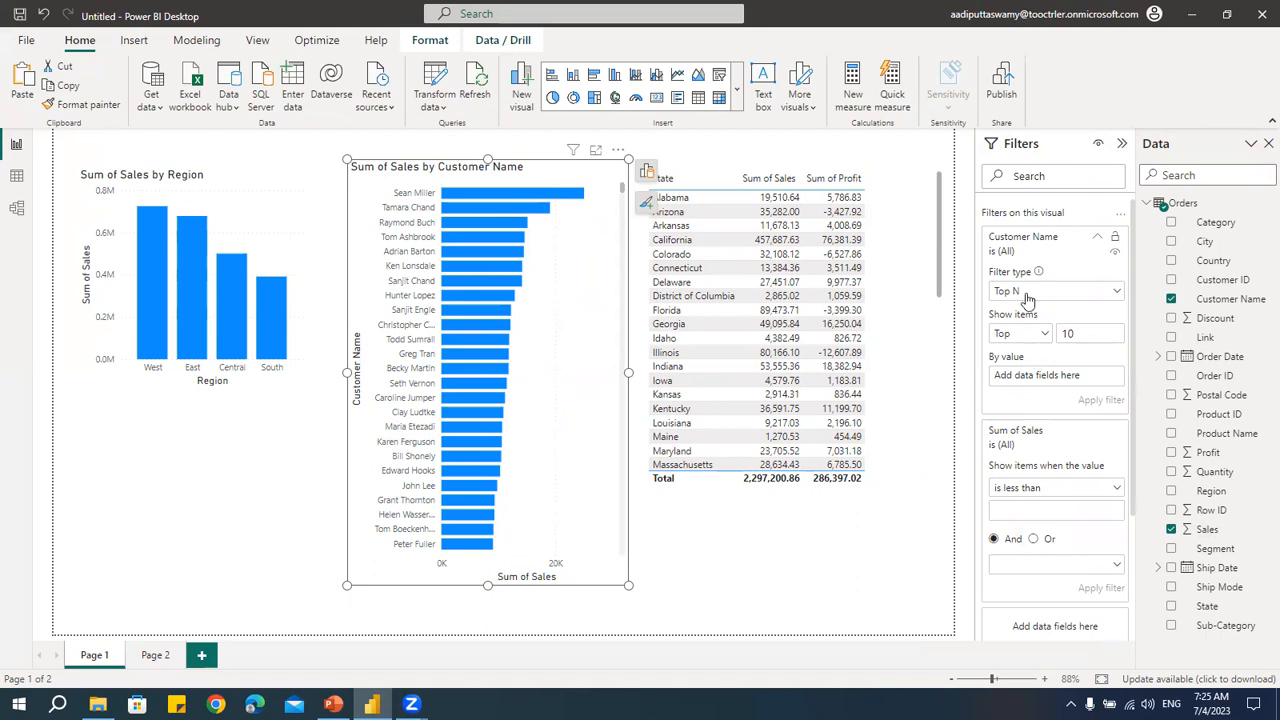
drag(1210, 537, 1050, 386)
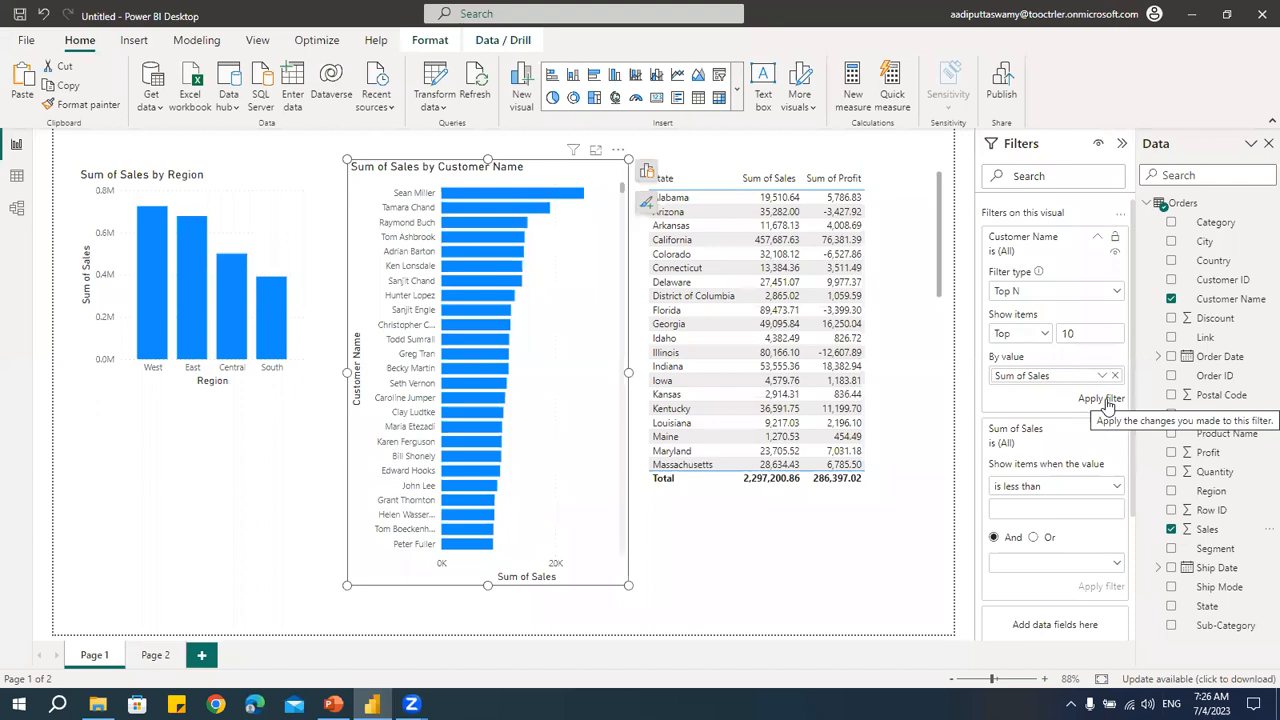
click(1104, 399)
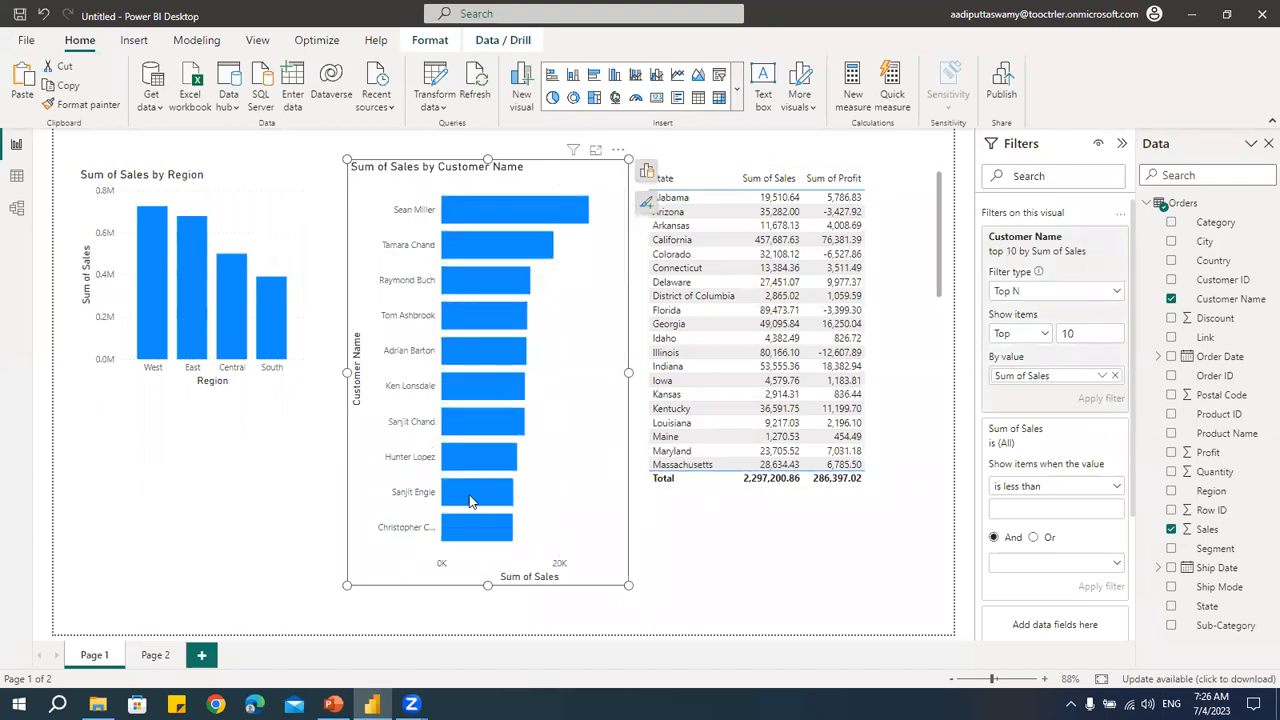
mouse_move(478, 499)
Step: Clear the Top N filter on Customer Name and collapse the Customer Name and Sum of Sales filter cards
click(1022, 294)
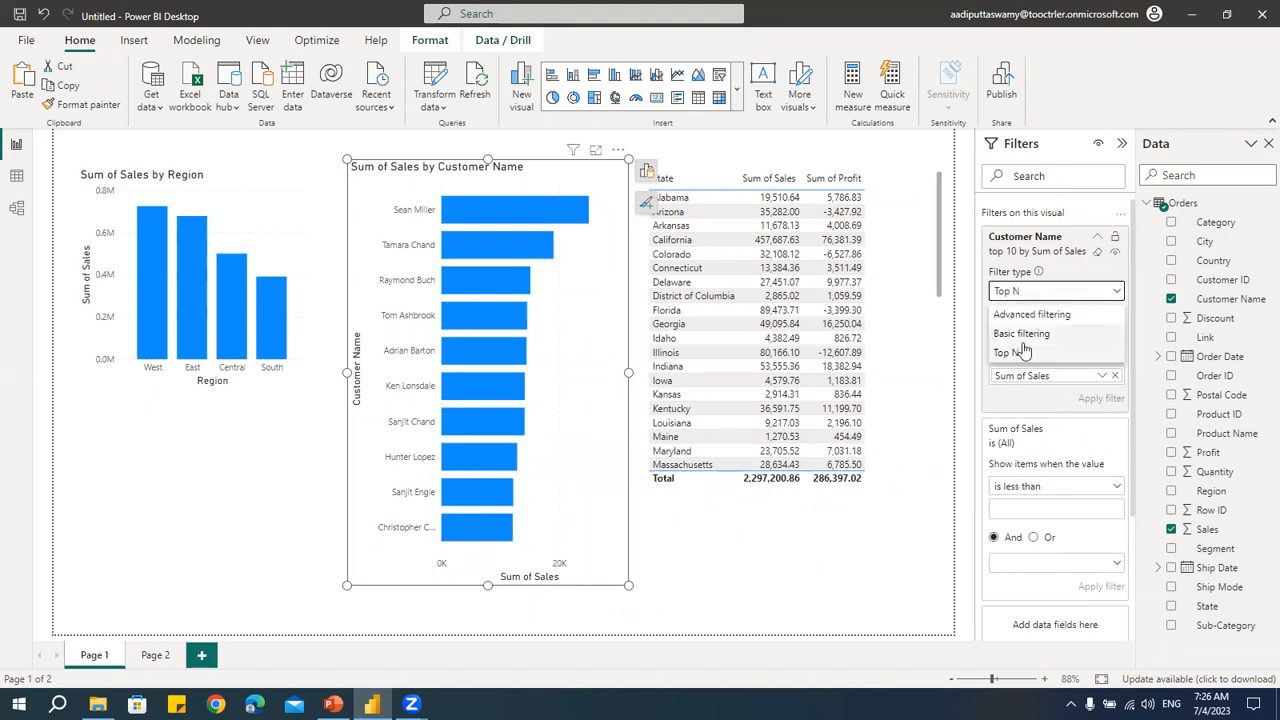
click(1022, 354)
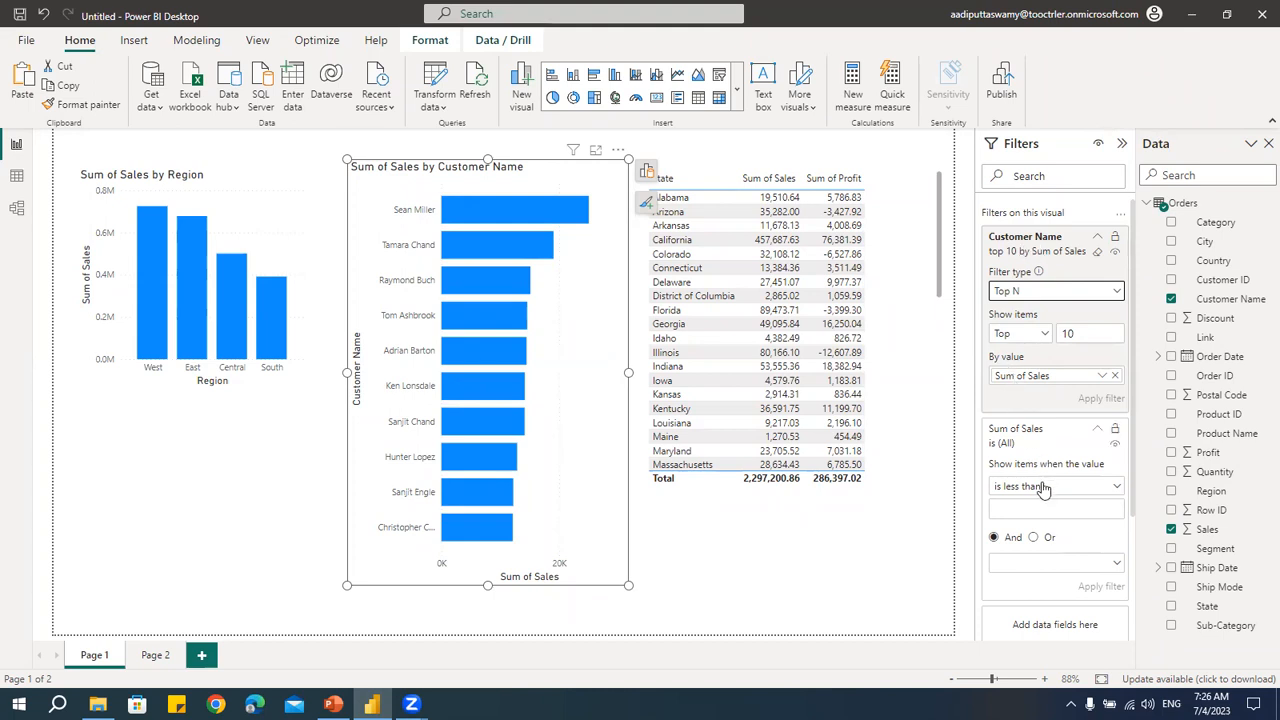
click(1116, 376)
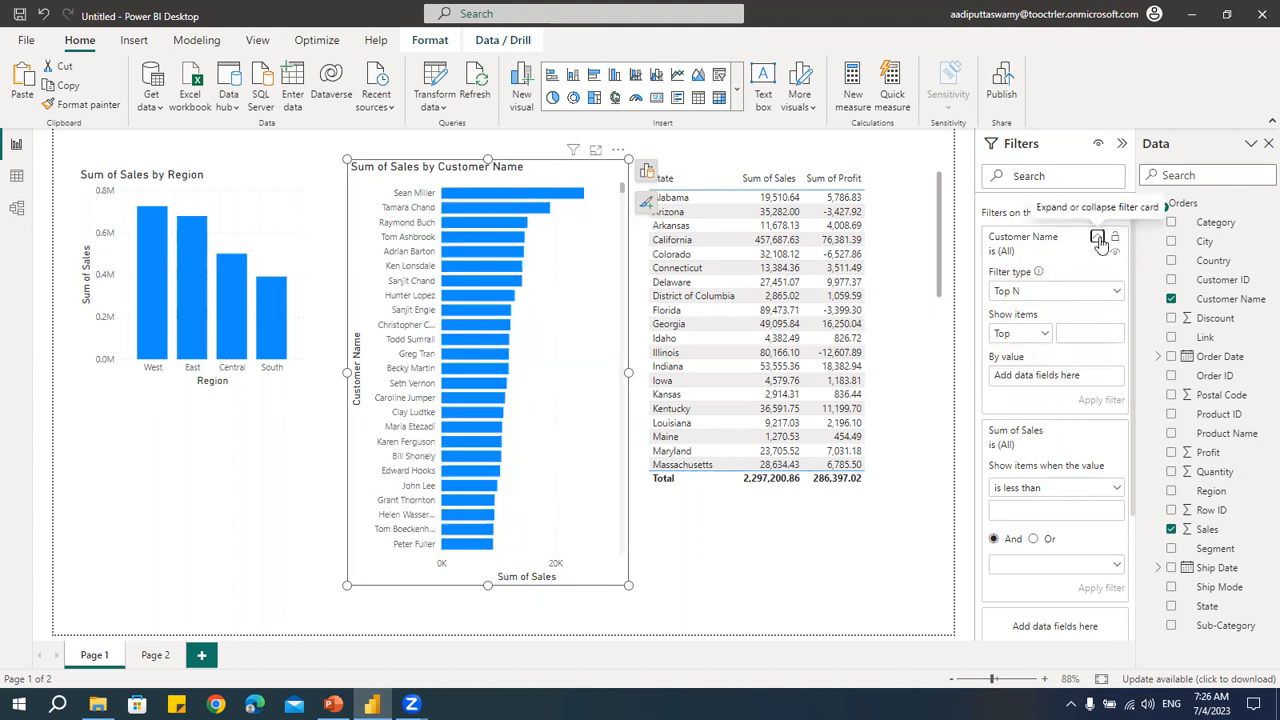
click(1098, 240)
click(1097, 278)
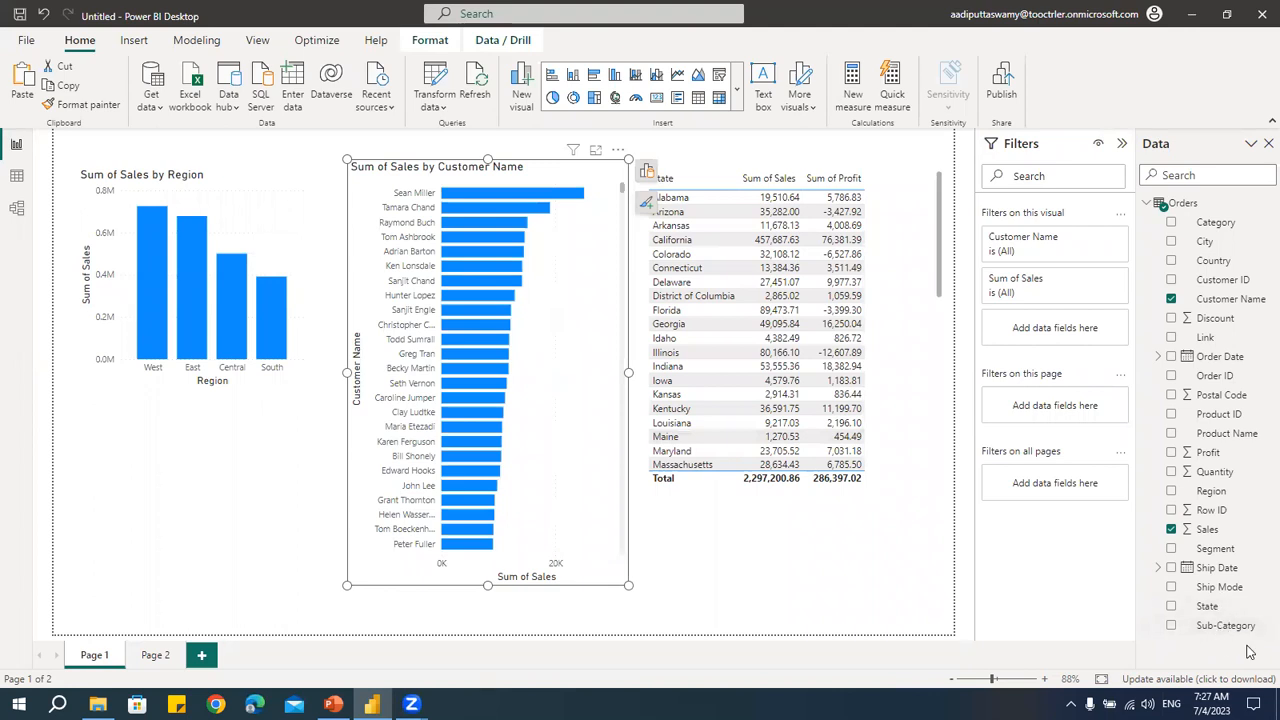
Step: Add Ship Mode as a visual-level filter on the Customer Name chart, trying First Class before showing only Second Class
drag(1226, 594, 1064, 338)
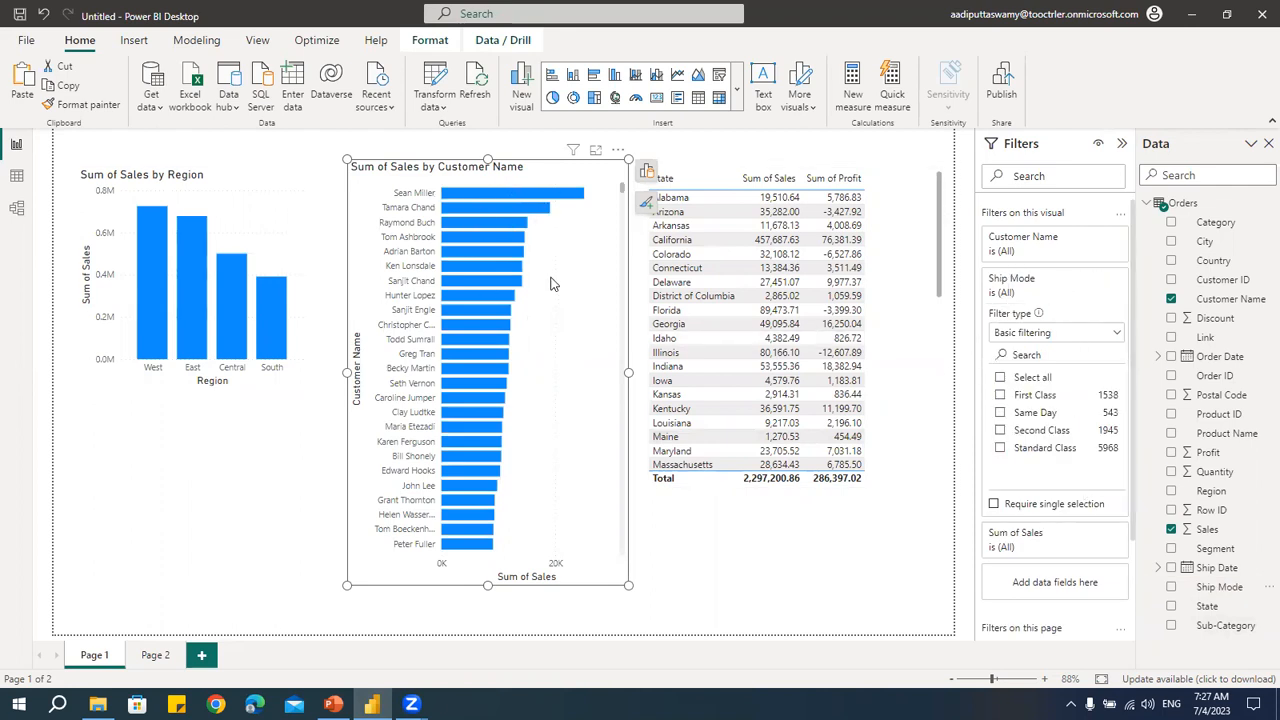
click(1001, 396)
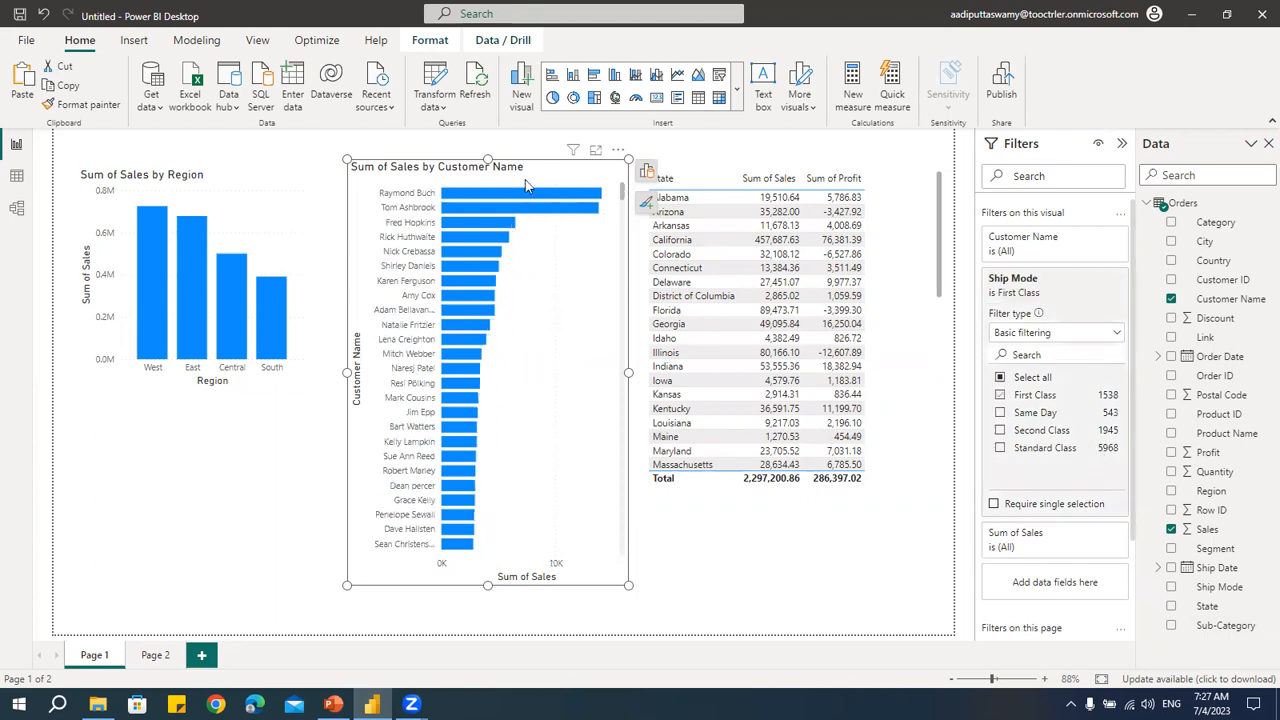
click(1001, 398)
click(1000, 432)
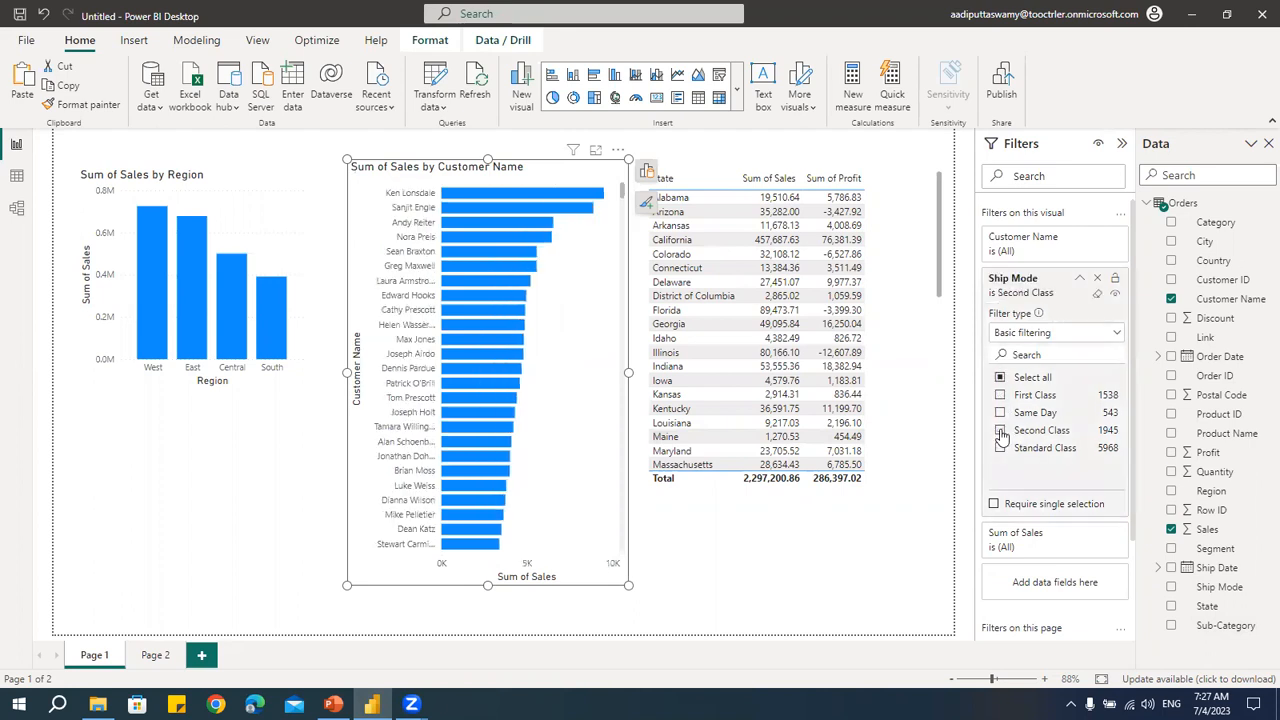
Step: Switch the Ship Mode filter on the Customer Name chart to advanced filtering and show only values that start with "S"
click(1045, 335)
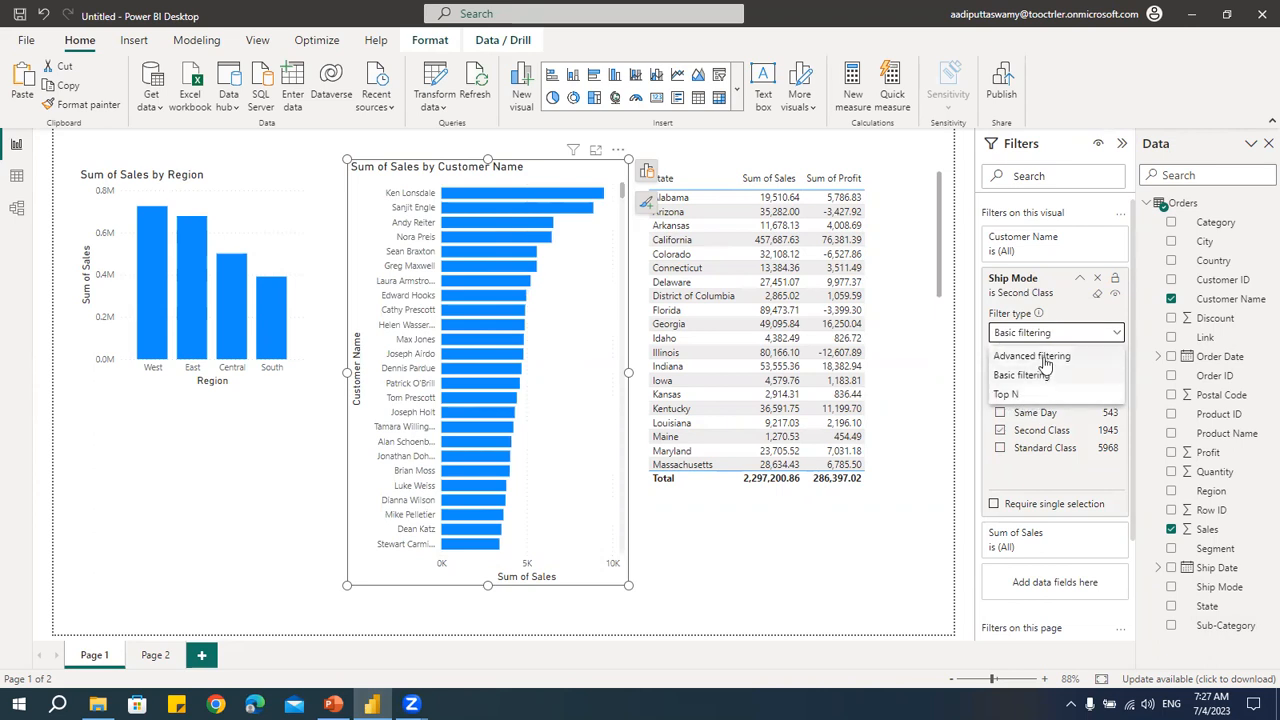
click(1045, 358)
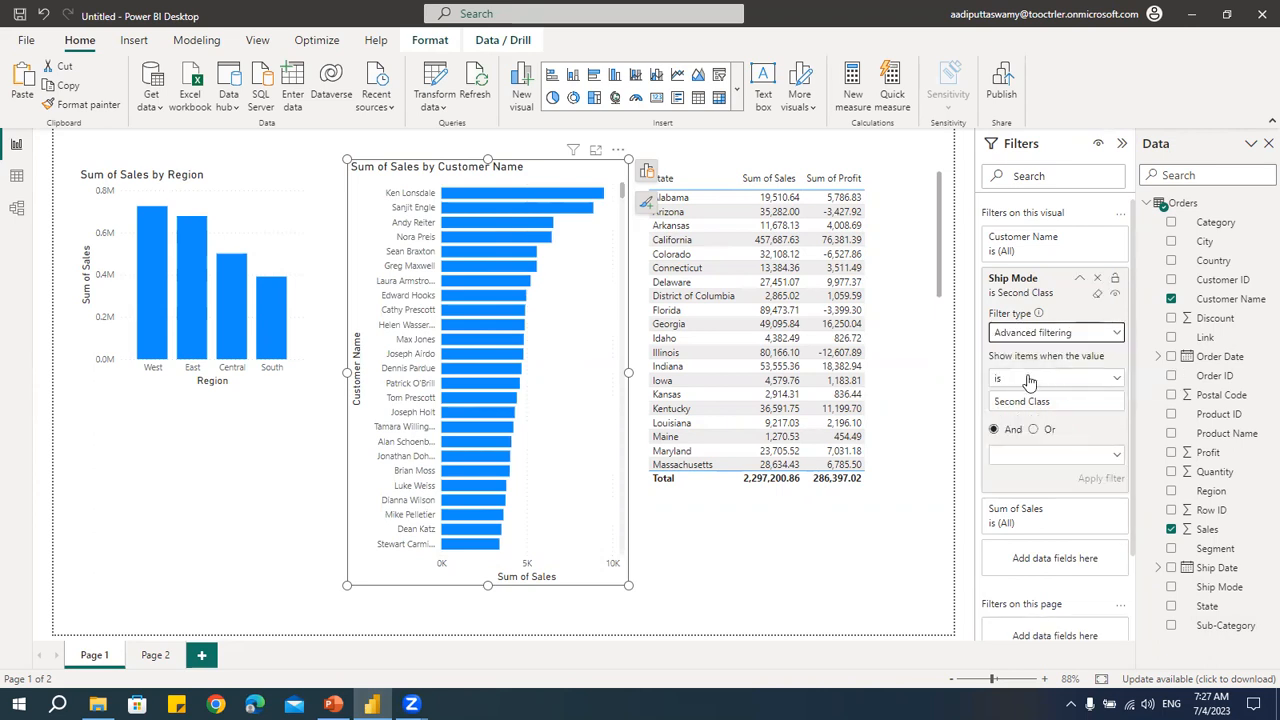
click(1040, 377)
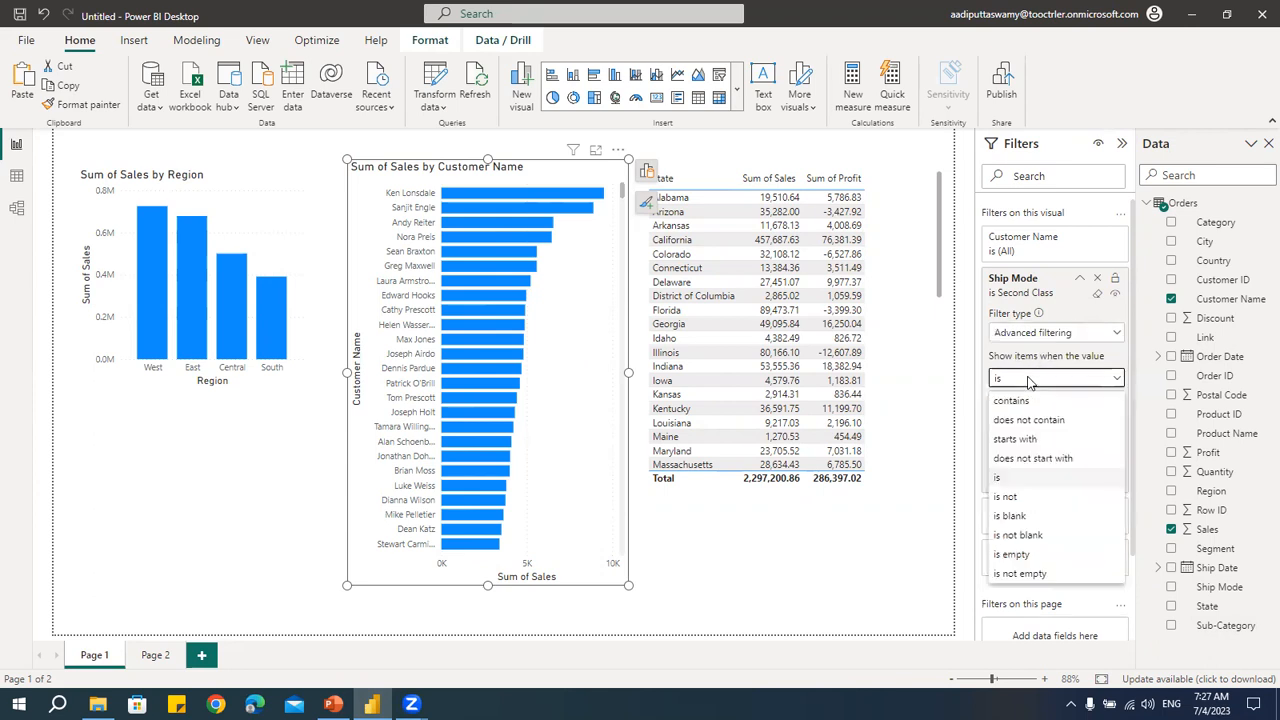
click(1022, 442)
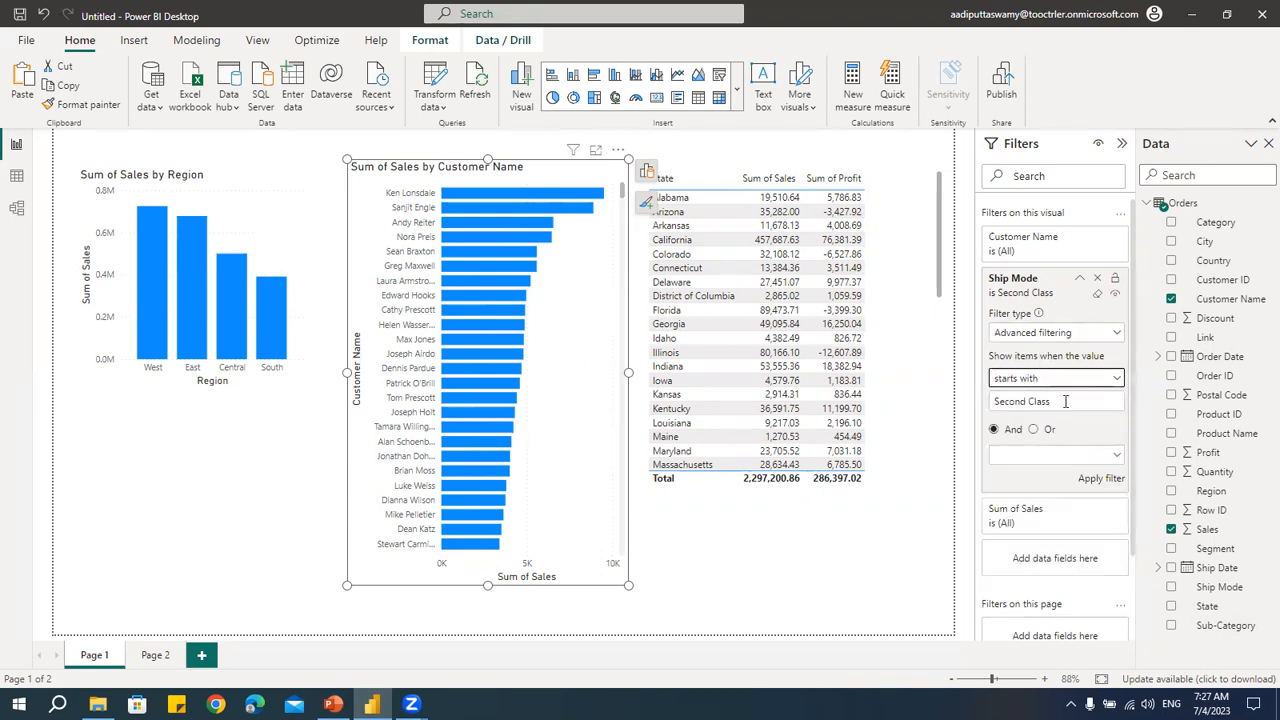
drag(1065, 401, 955, 403)
text(S)
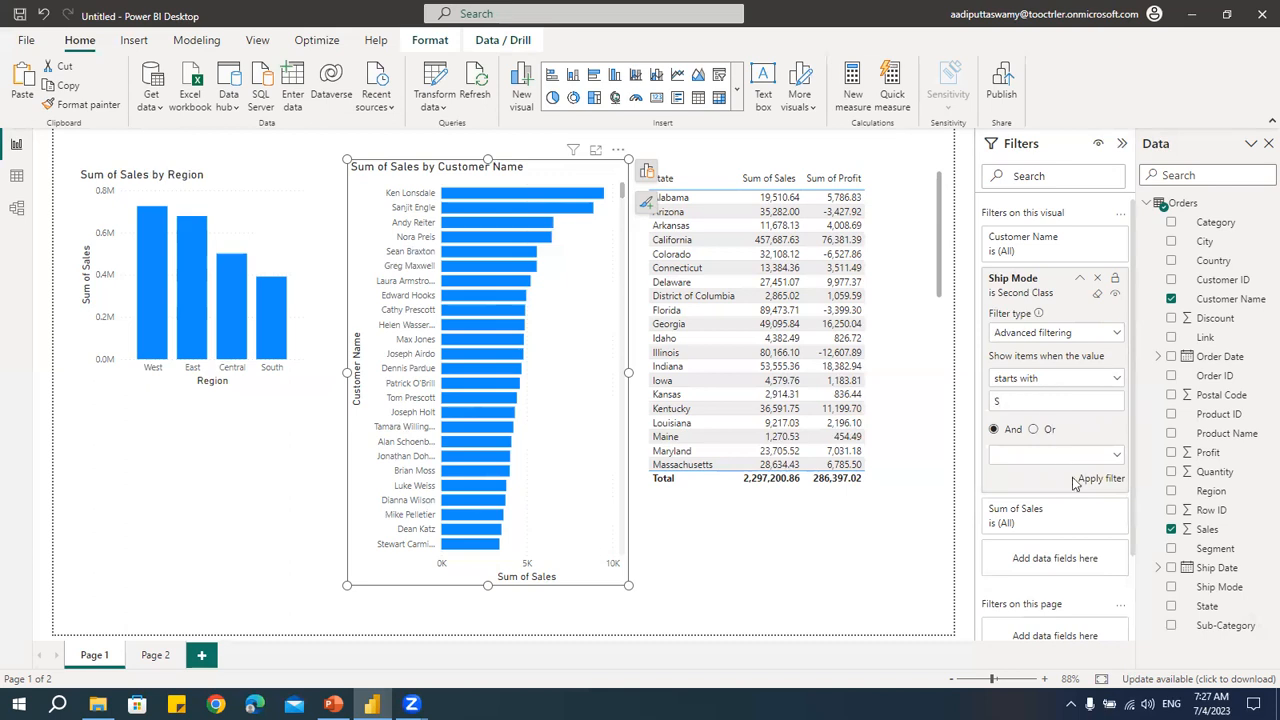
click(1095, 479)
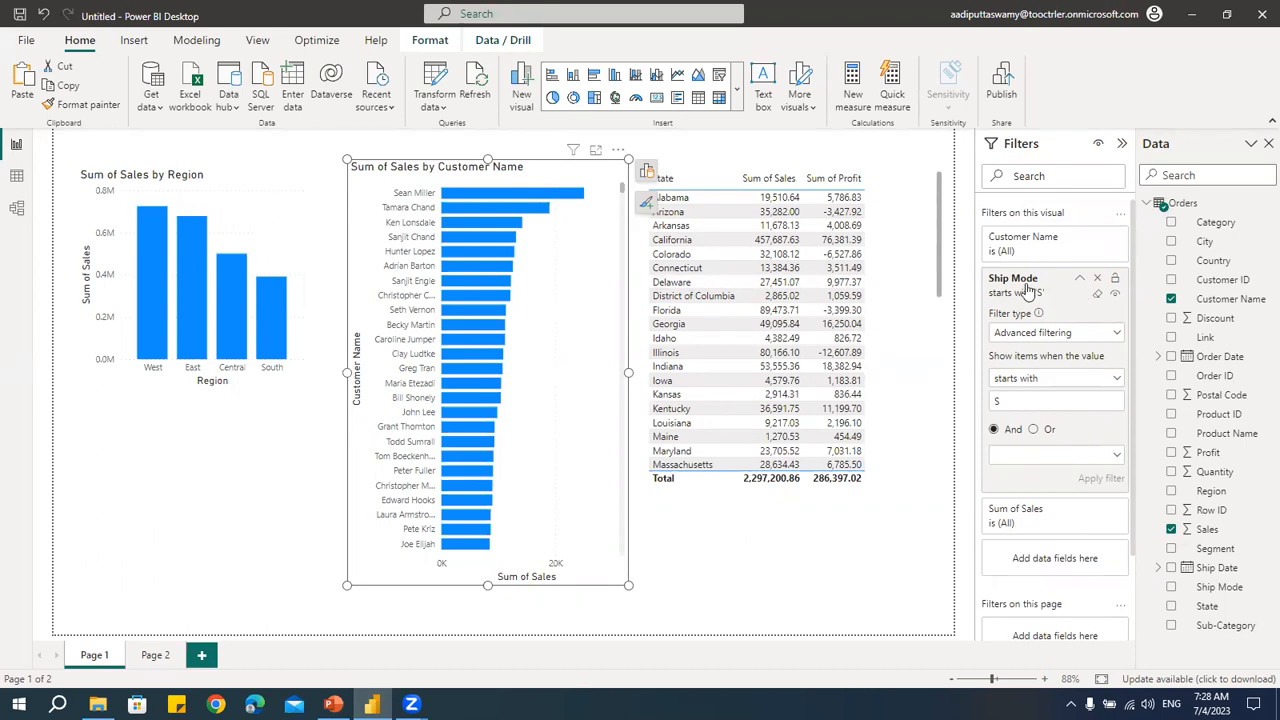
Step: Replace the Customer Name chart's Ship Mode filter with an unfiltered Ship Mode filter and look over the chart's assigned fields
click(1097, 280)
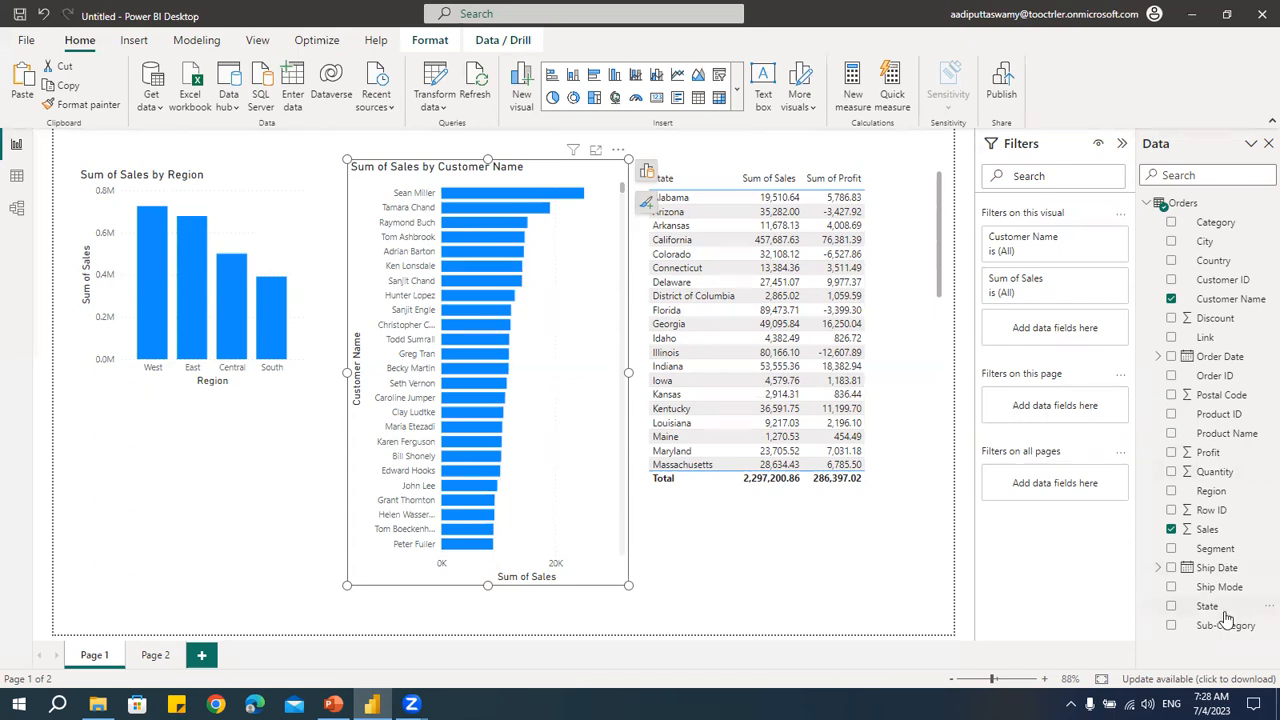
drag(1217, 592, 1080, 380)
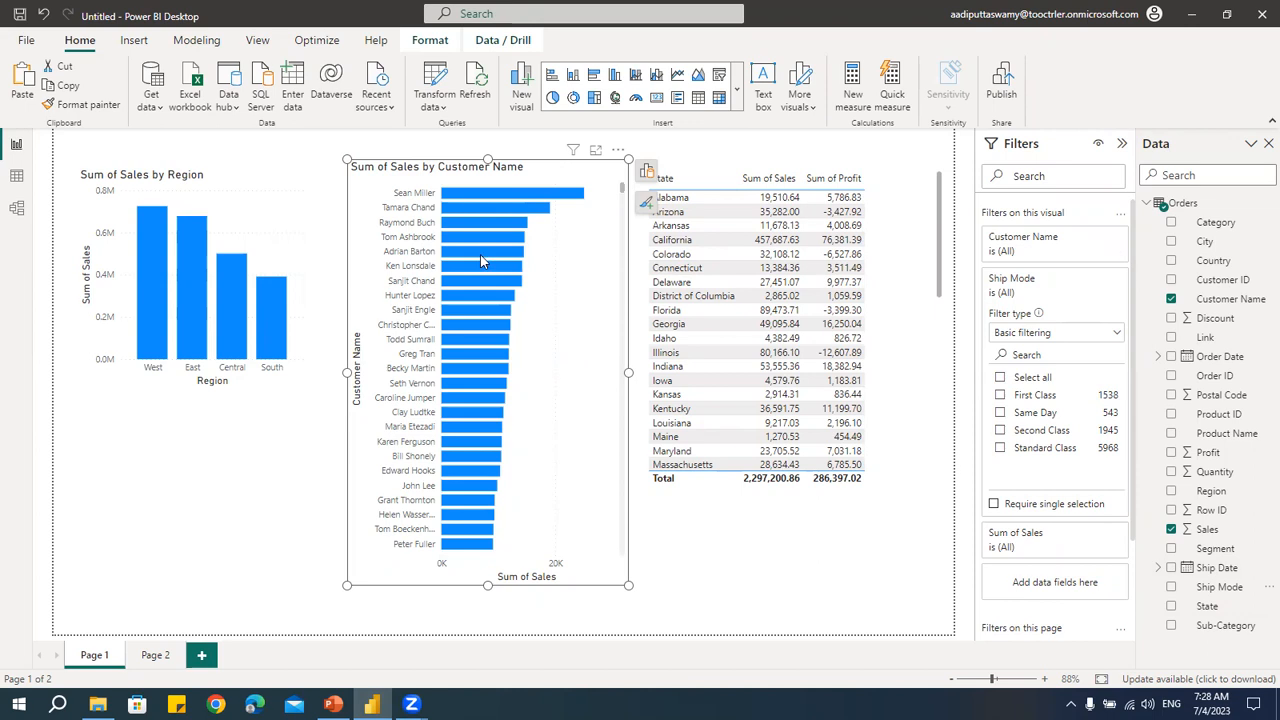
click(646, 171)
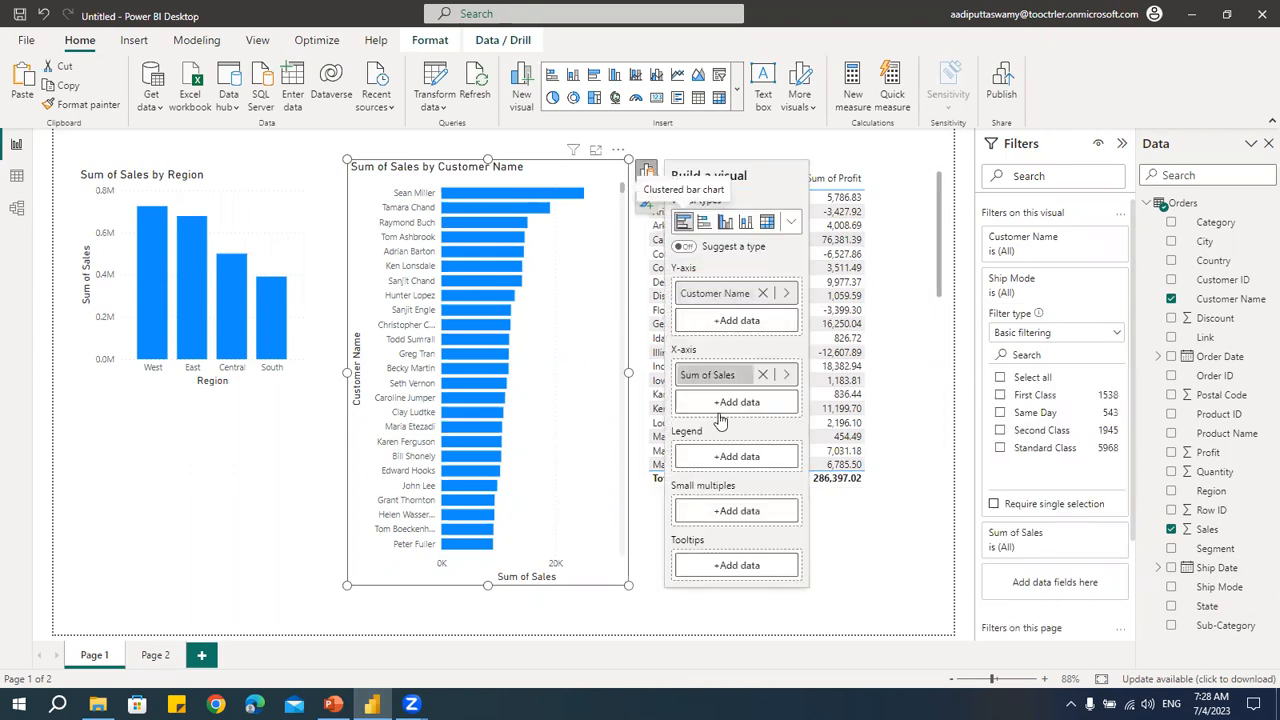
click(950, 273)
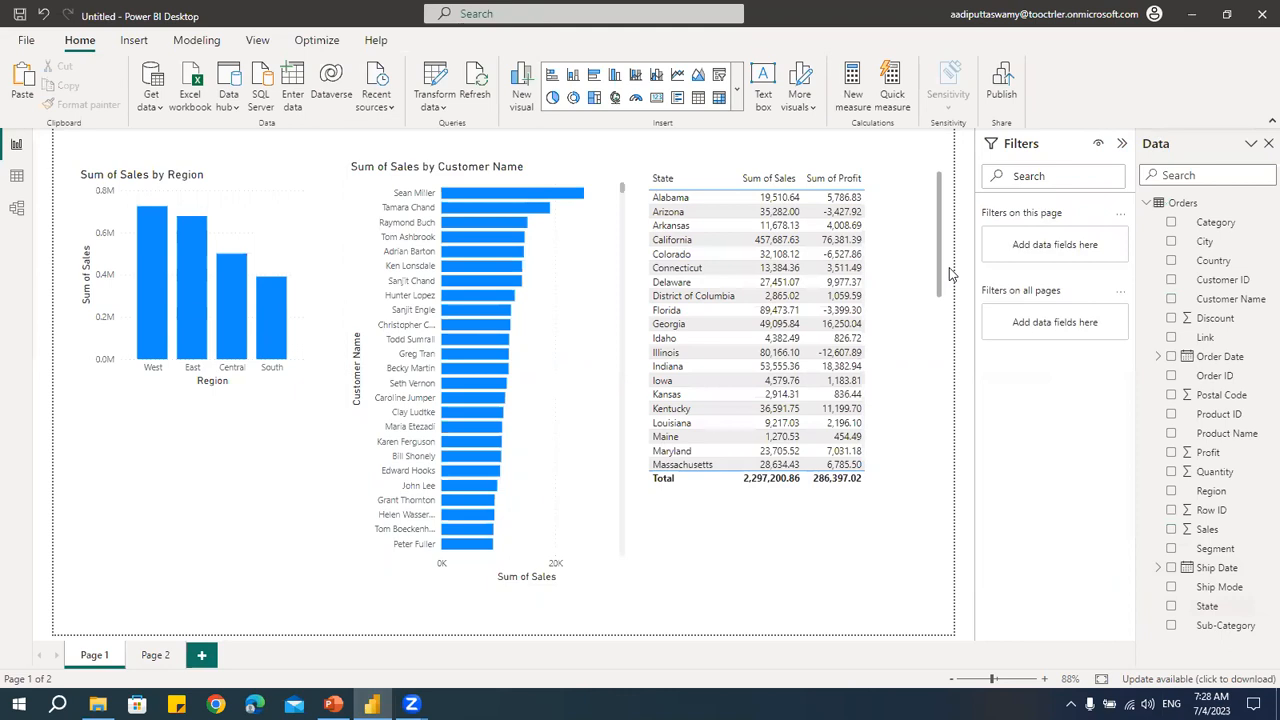
Step: Remove the Ship Mode filter from the Customer Name chart and leave no visual selected on Page 1
click(600, 174)
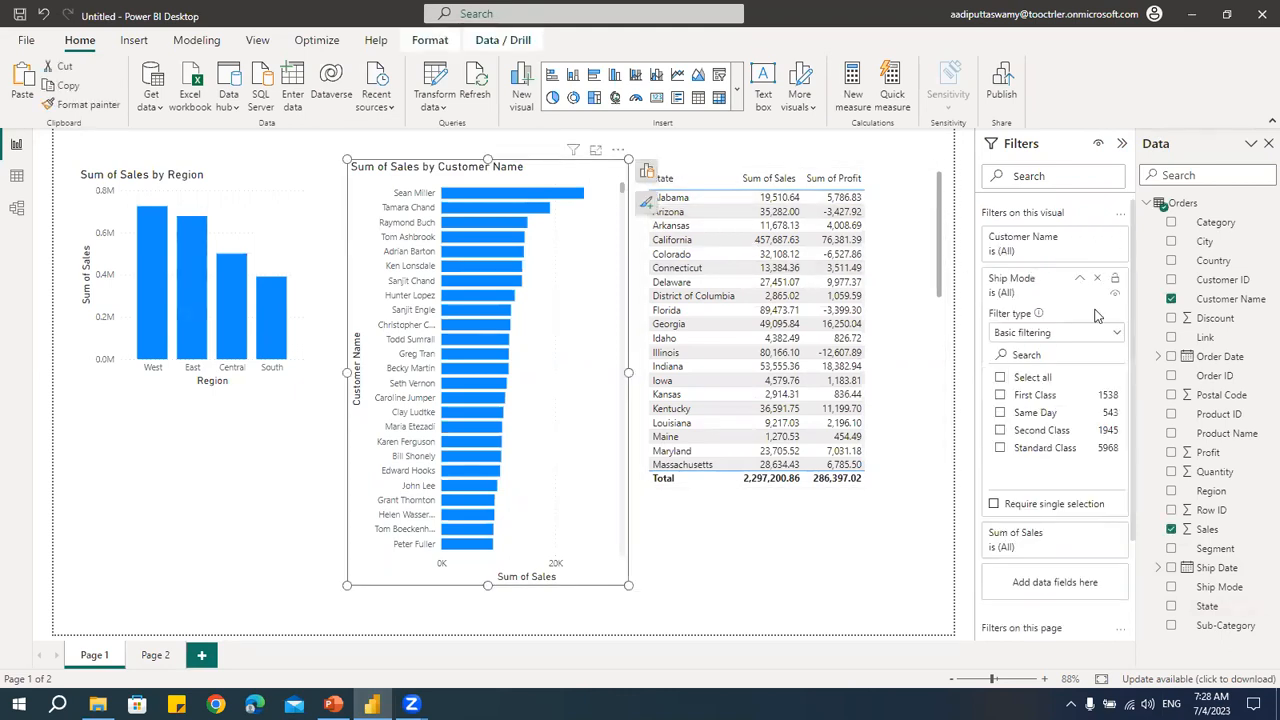
click(1097, 278)
click(900, 210)
click(1105, 272)
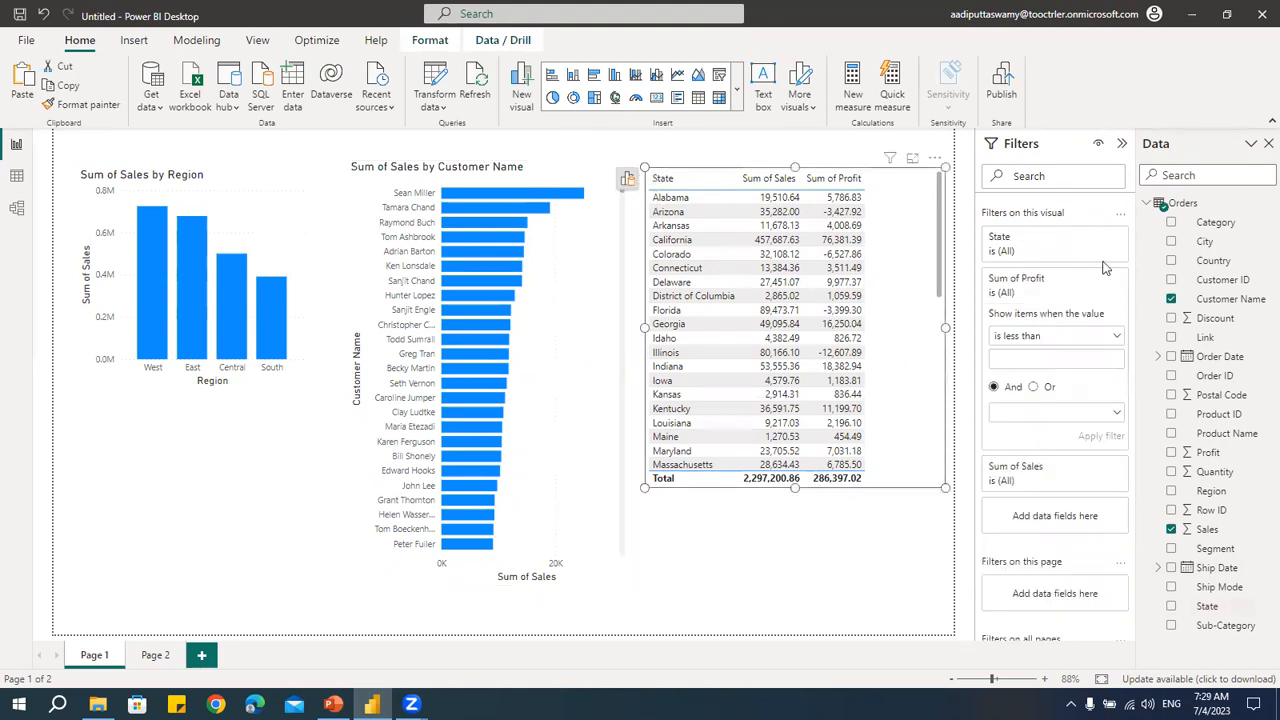
click(325, 186)
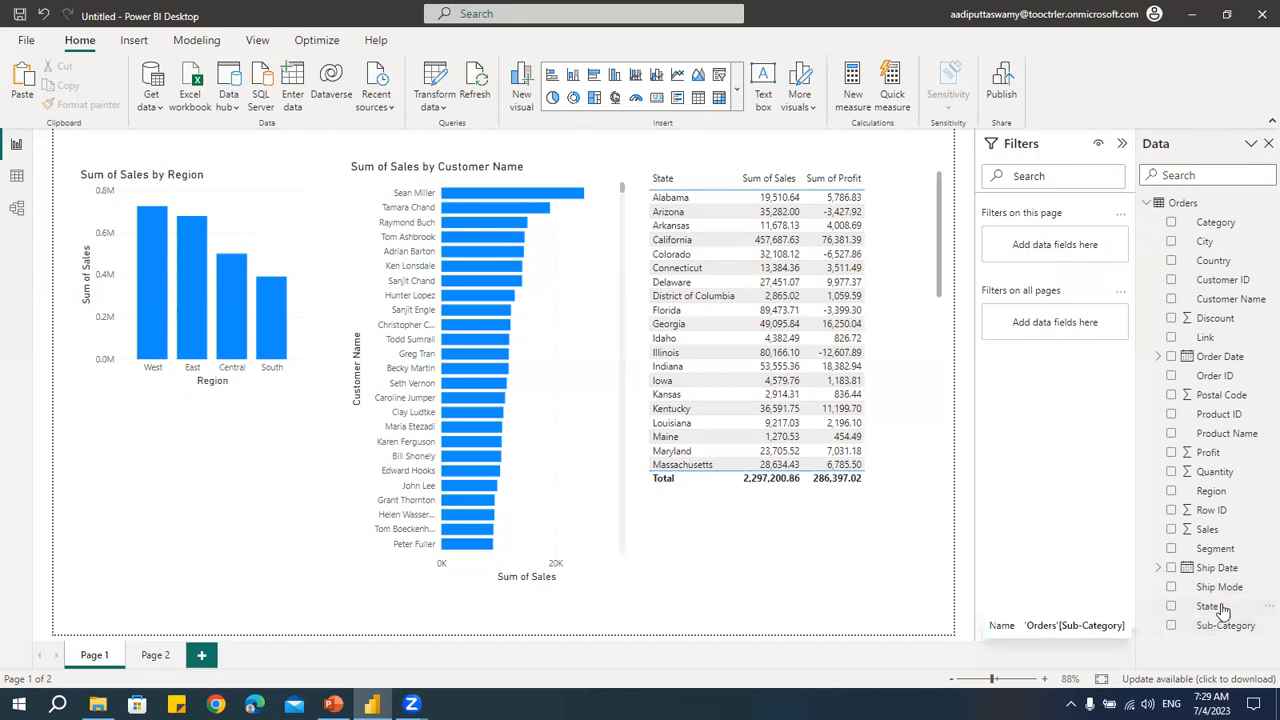
Step: Add Region as a page-level filter on Page 1 with basic filtering and show only East
drag(1216, 630, 1246, 630)
drag(1218, 497, 1058, 250)
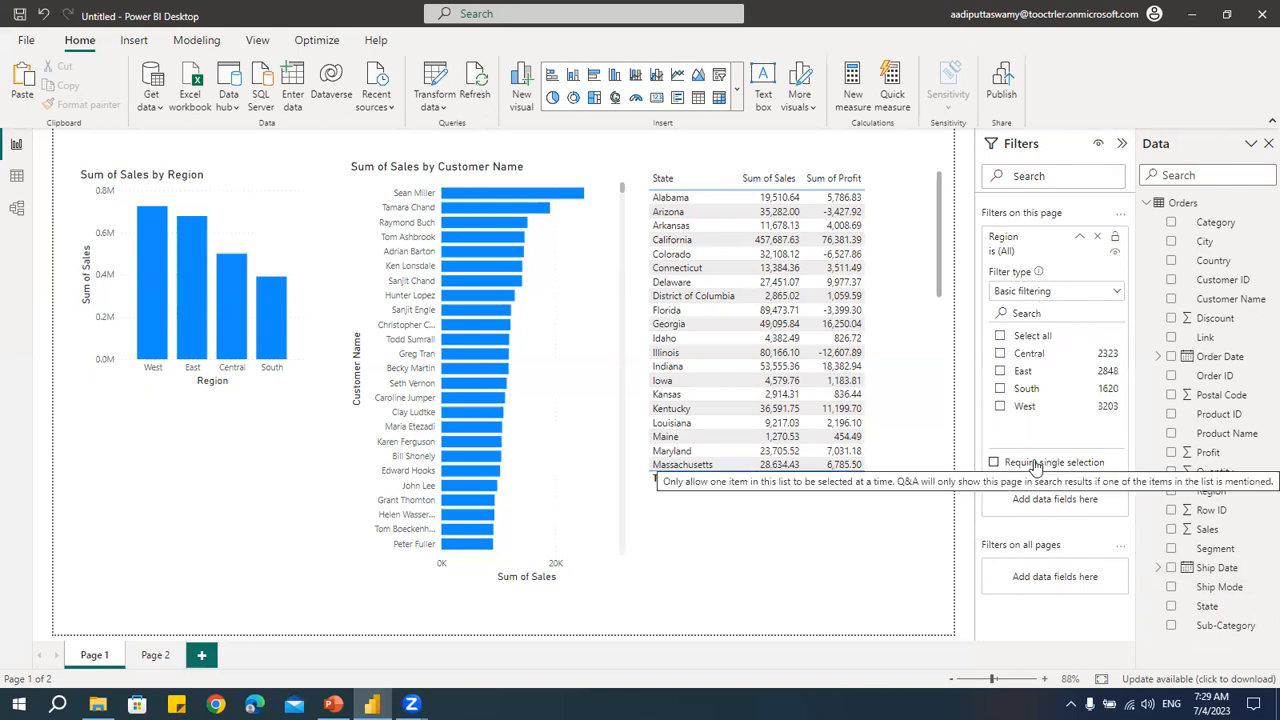
click(1033, 291)
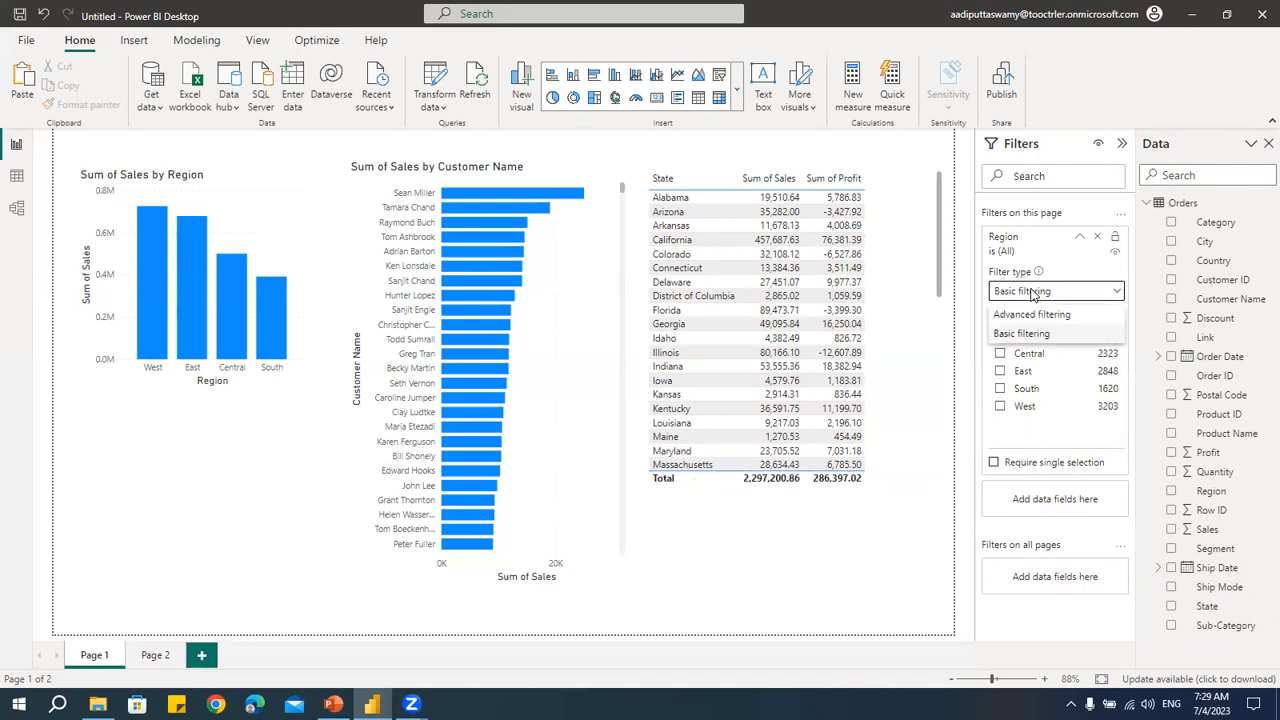
click(1030, 336)
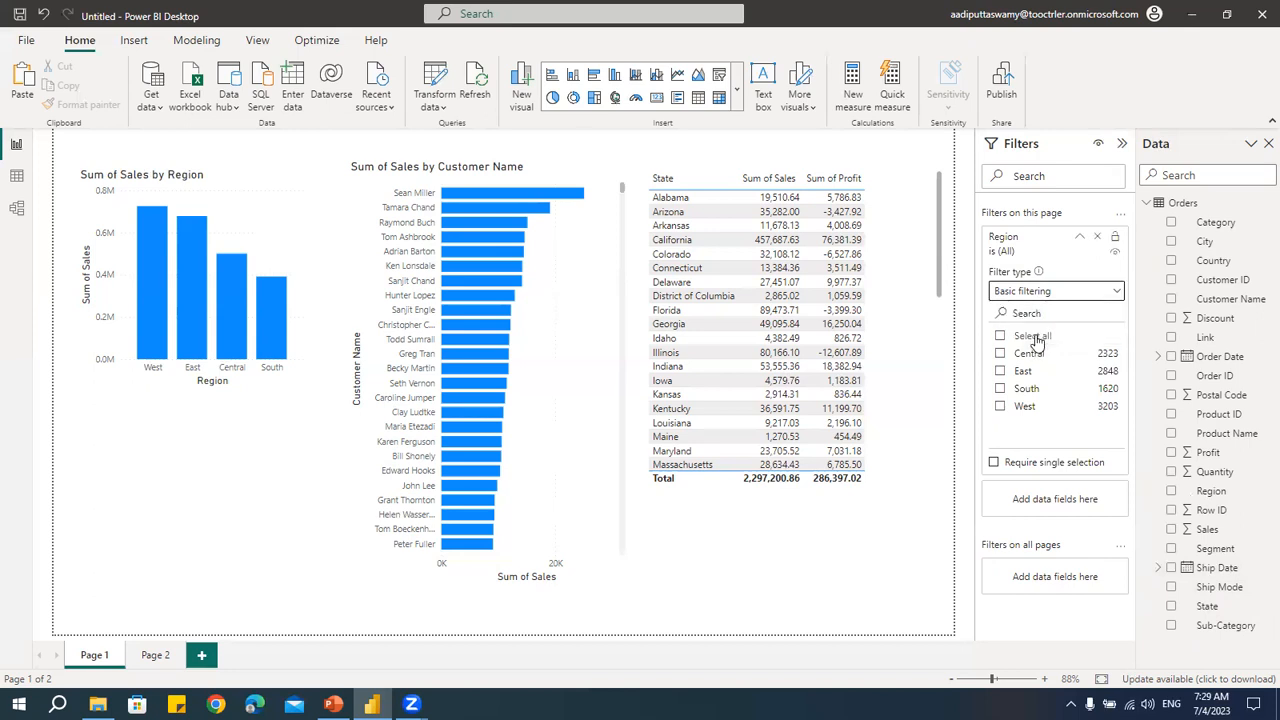
click(1000, 371)
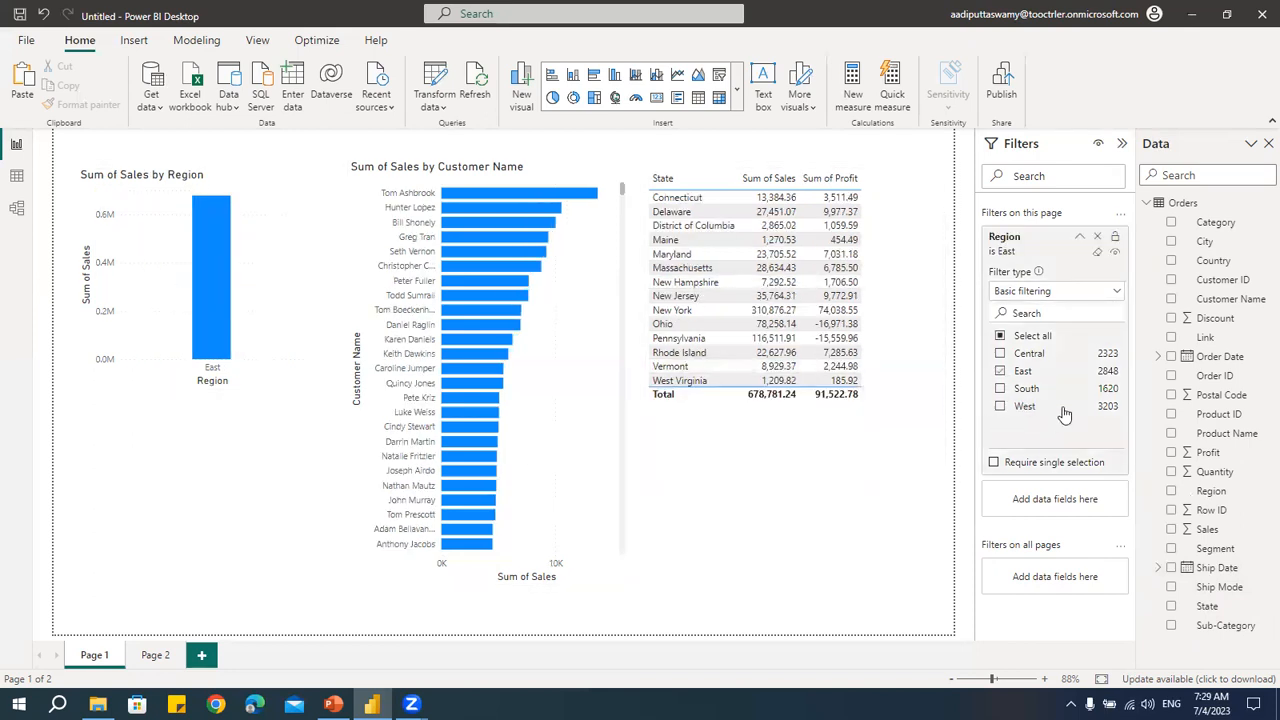
Step: Try South and West alone in the page-level Region filter, and remove that filter from Page 1
click(1000, 371)
click(1000, 388)
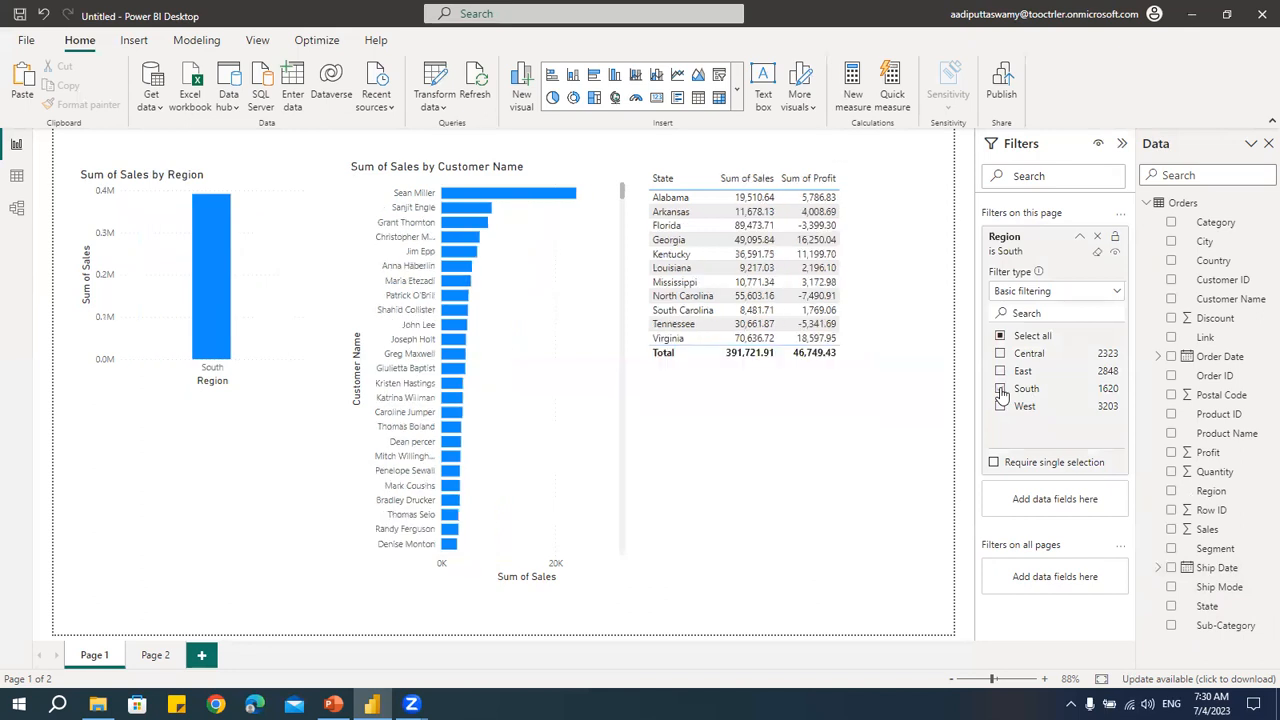
click(1000, 406)
click(1000, 388)
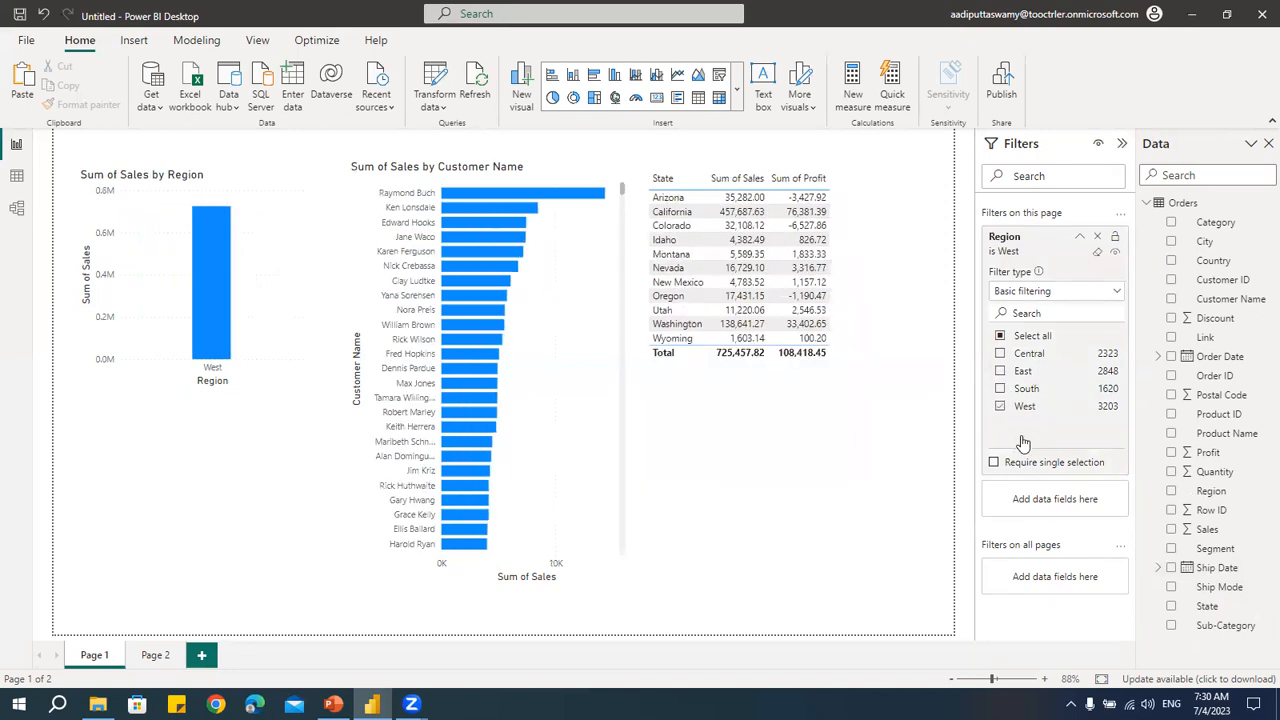
click(1097, 251)
click(1098, 240)
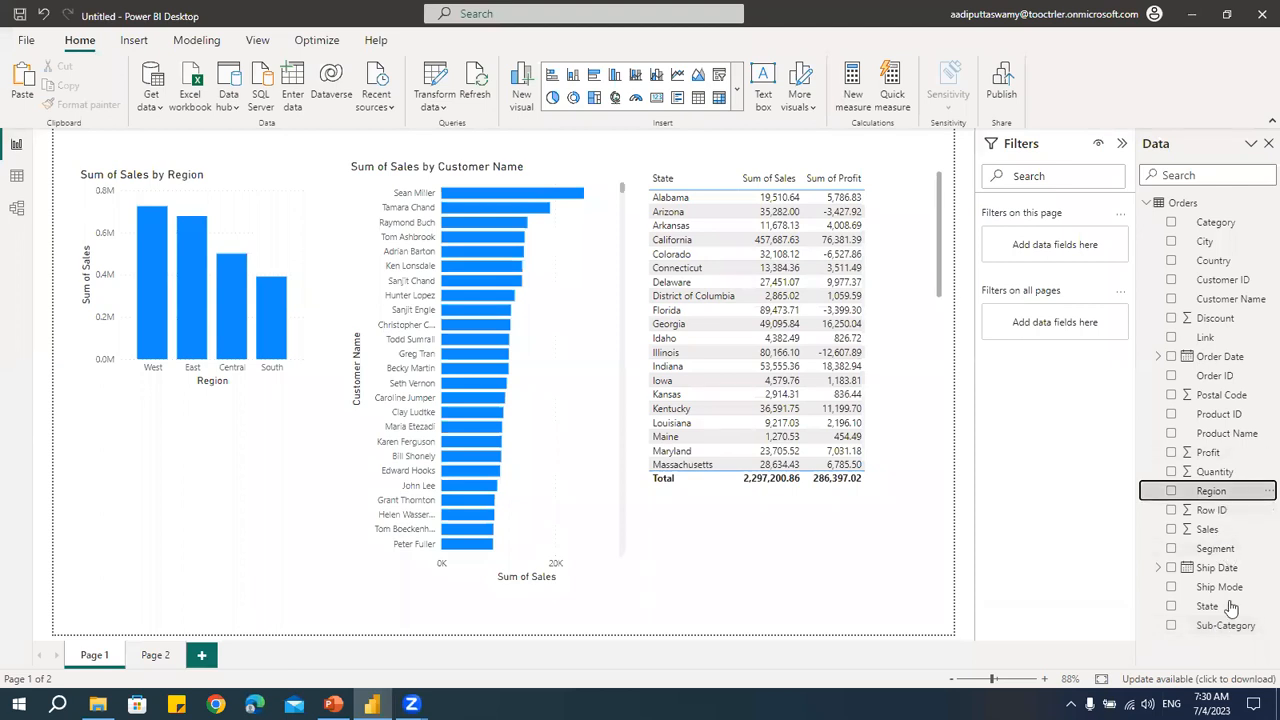
Step: Add State as a page-level filter with advanced filtering that shows only states starting with "S"
drag(1208, 606, 1057, 246)
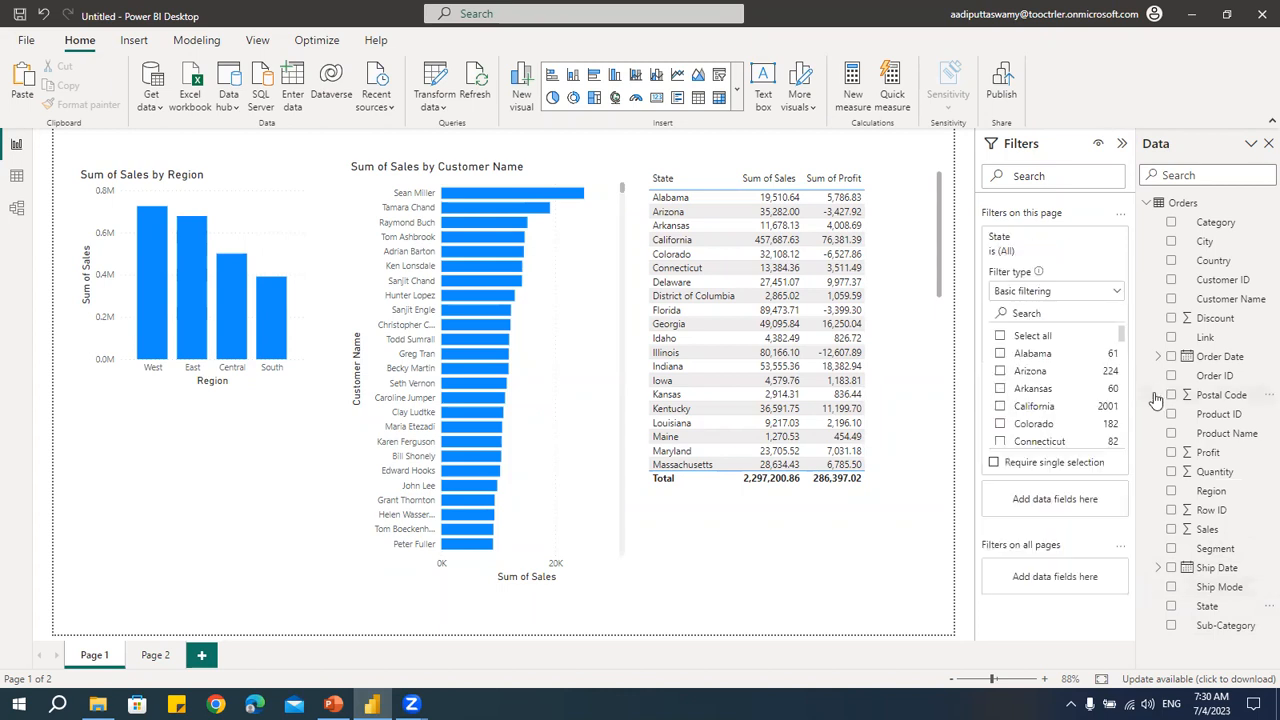
click(1040, 292)
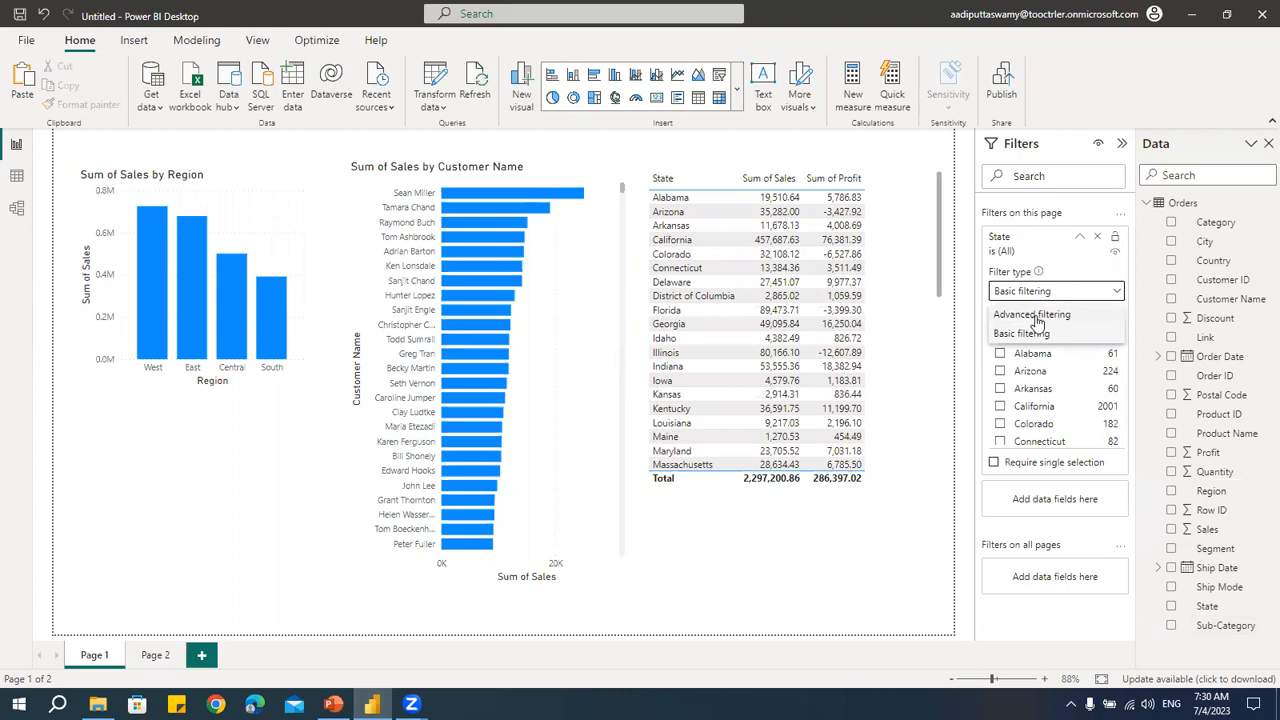
click(1040, 312)
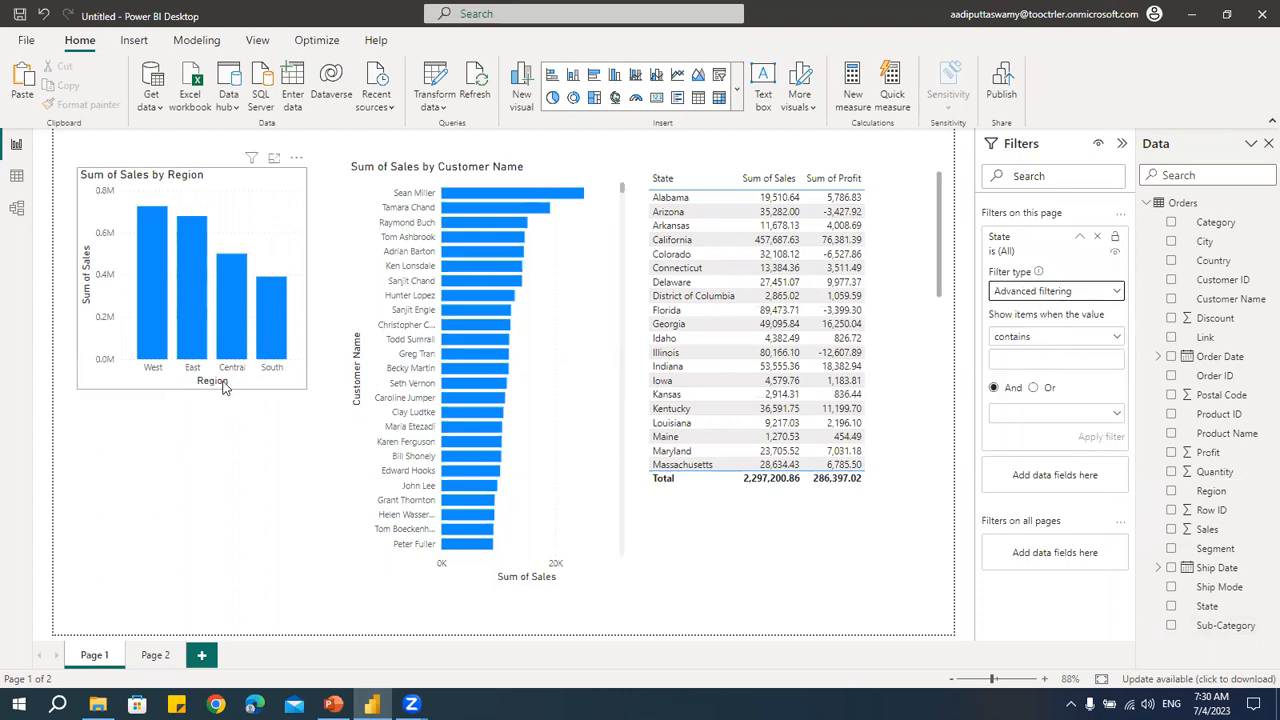
click(1043, 340)
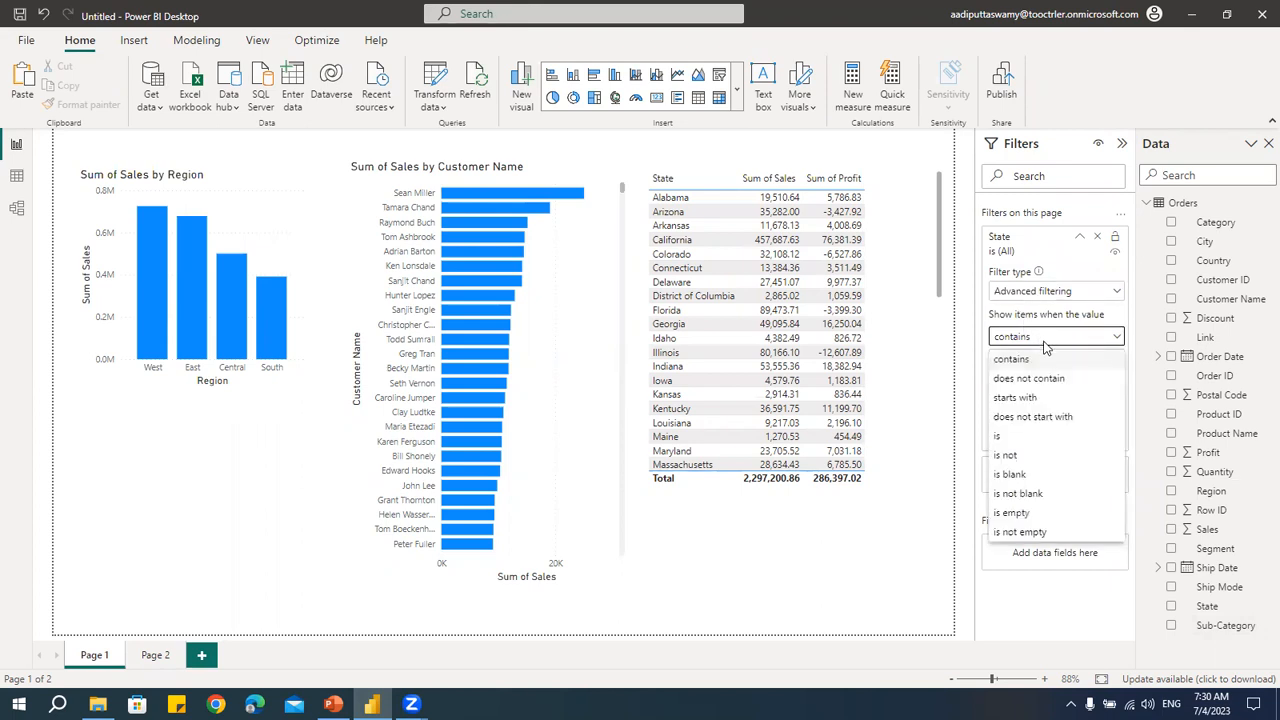
click(1025, 400)
text(S)
click(1102, 438)
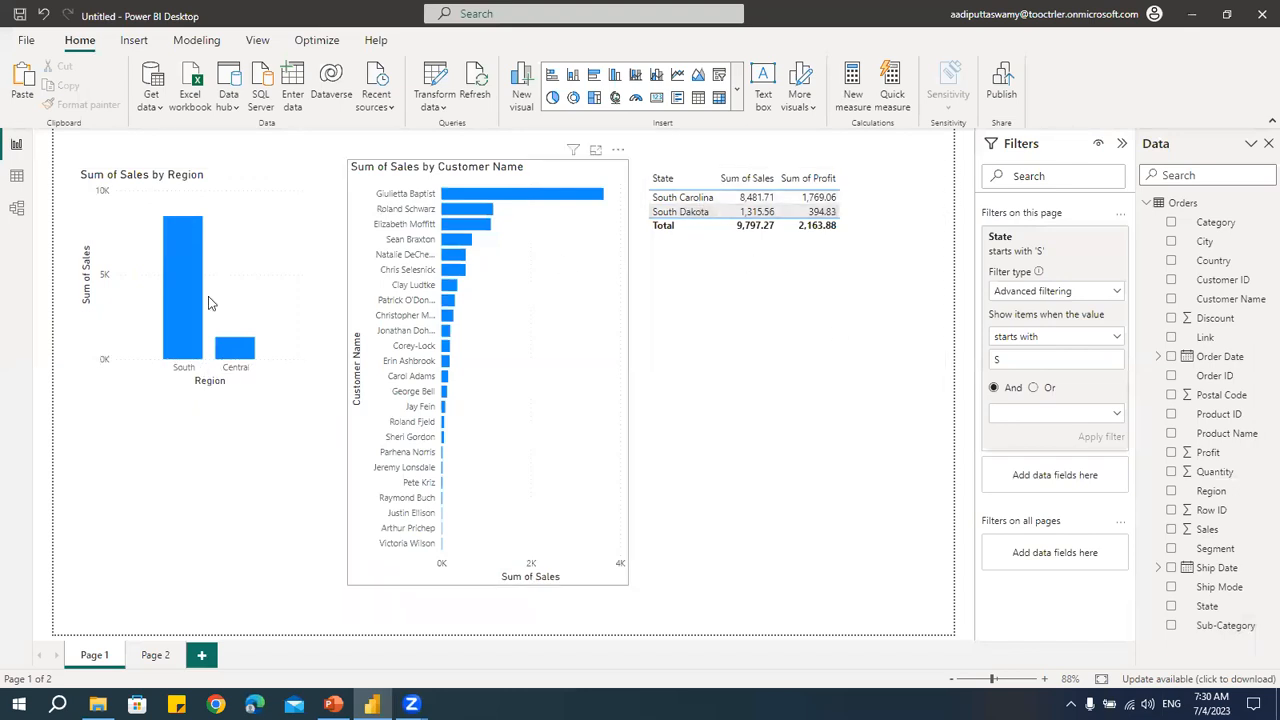
Step: Remove the State filter from the page-level filters of Page 1
click(1061, 294)
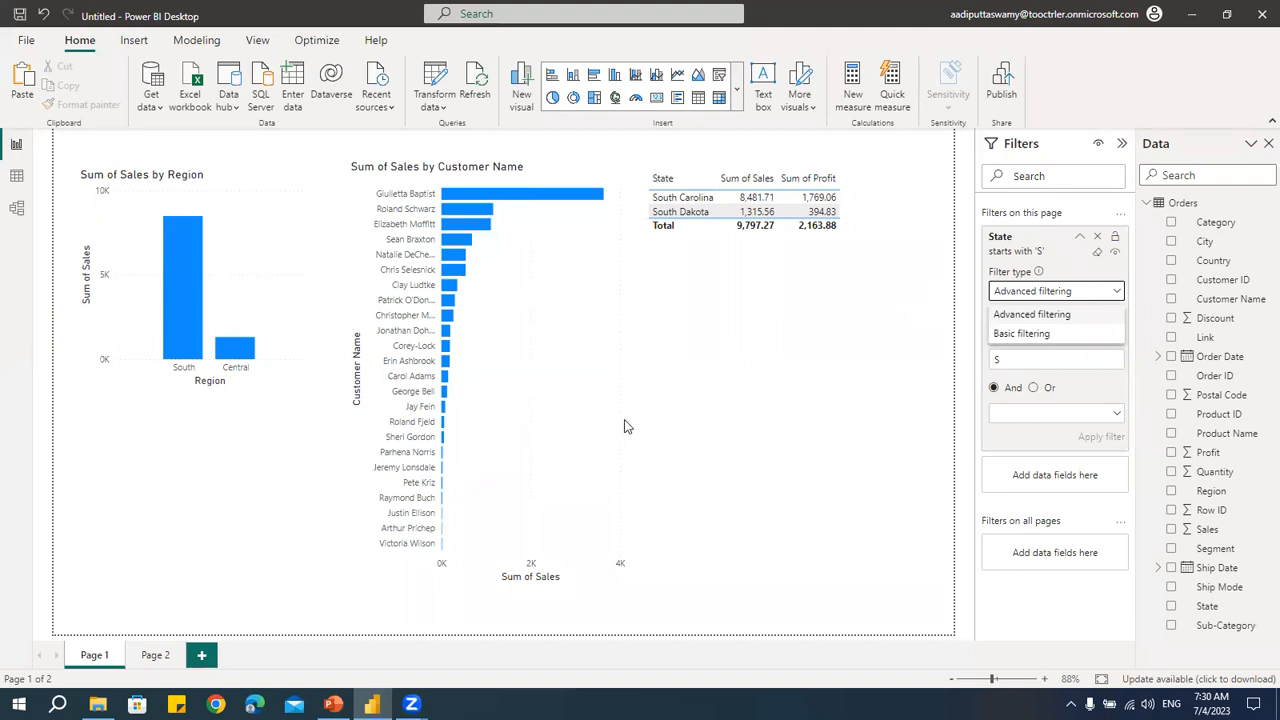
click(1097, 242)
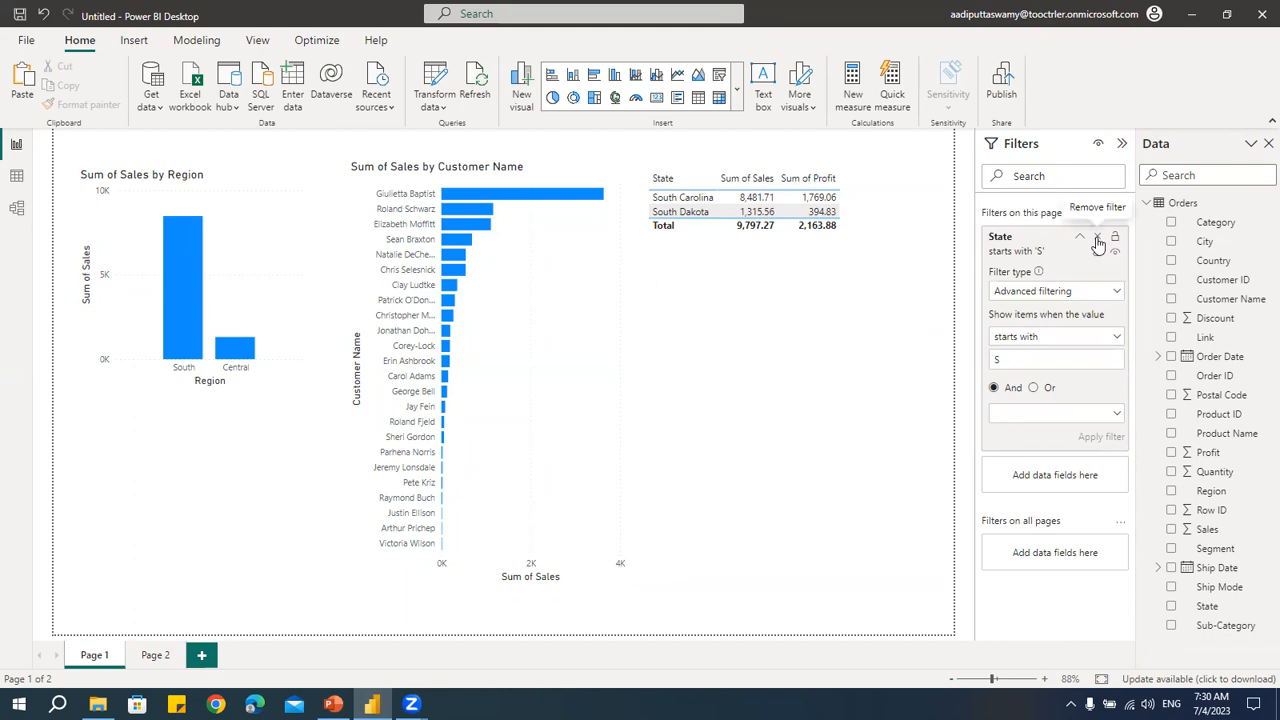
click(1097, 242)
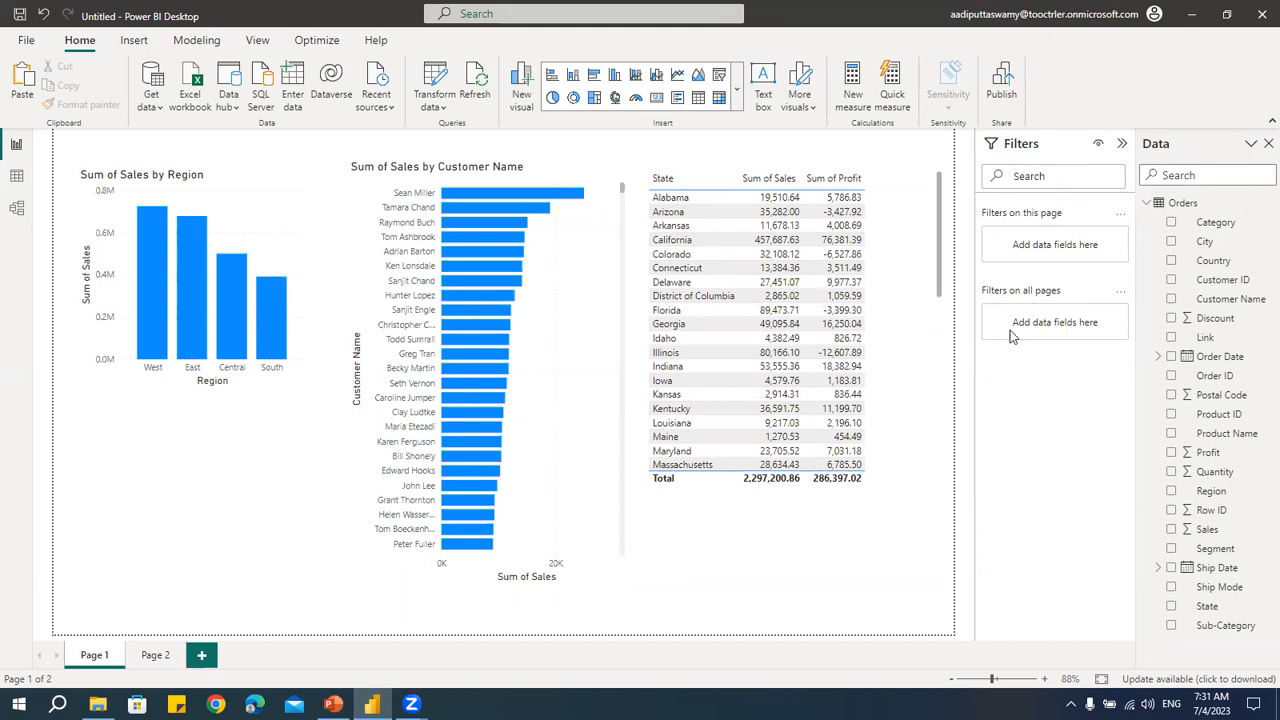
Step: Move the Sum of Sales by Customer Name chart from Page 1 to a new third report page
click(578, 165)
key(Delete)
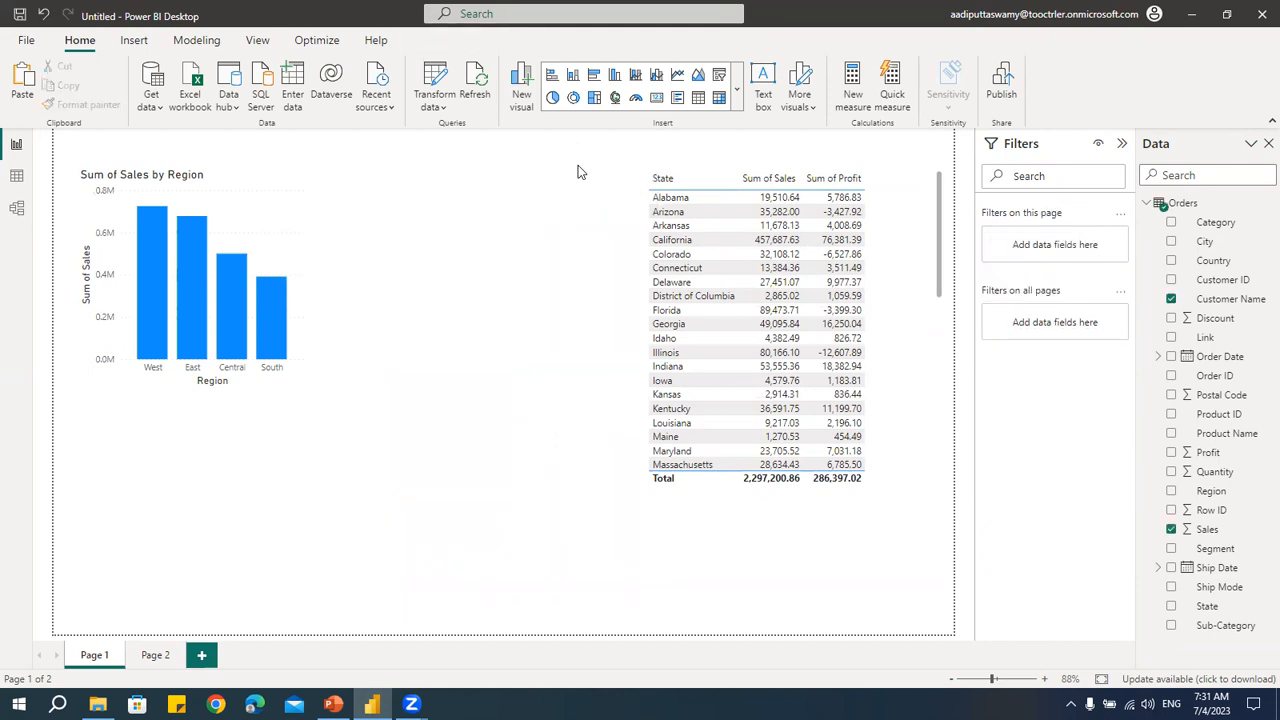
click(204, 656)
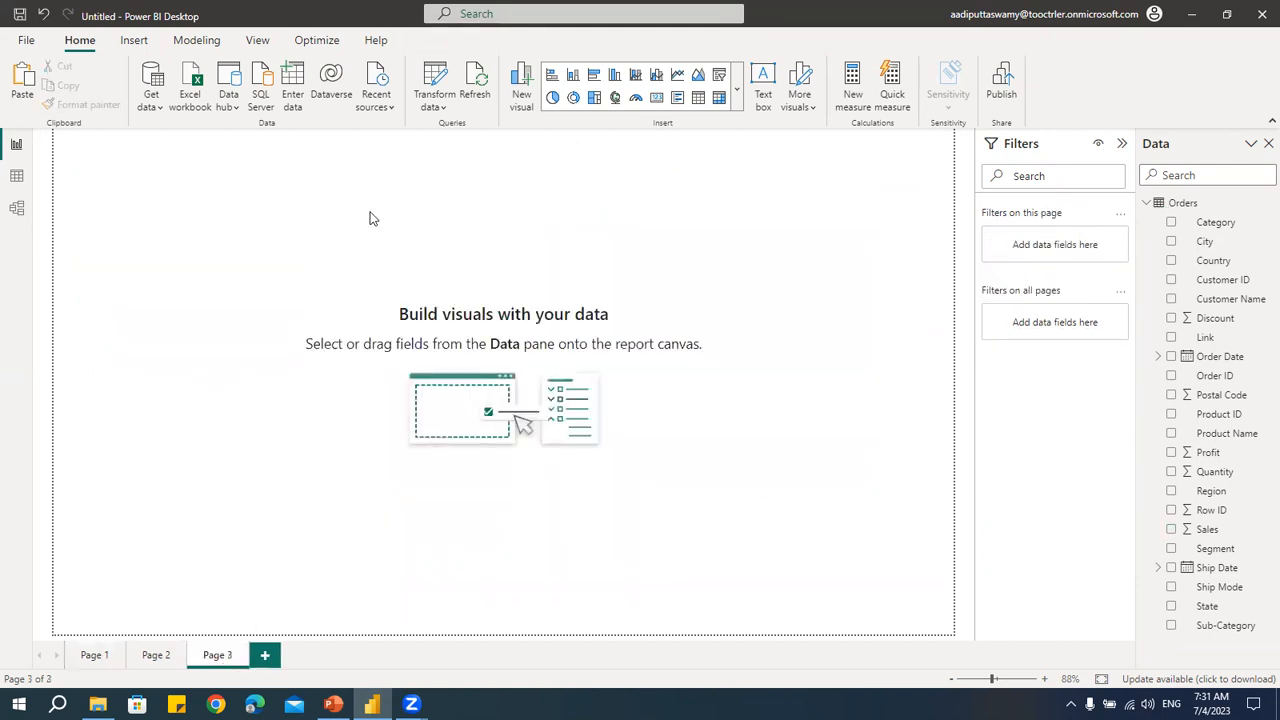
key(ctrl+v)
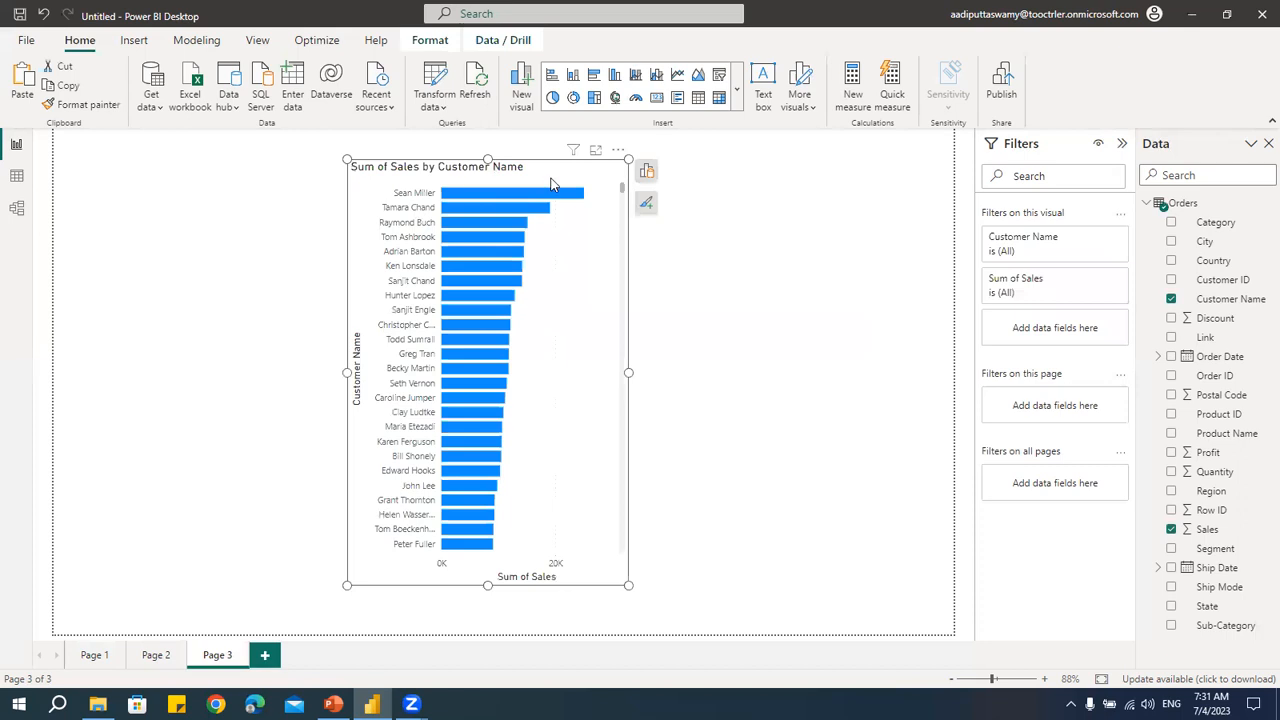
Step: Return to Page 1, add Region as a filter on all pages showing only East, and check the Region chart
click(100, 658)
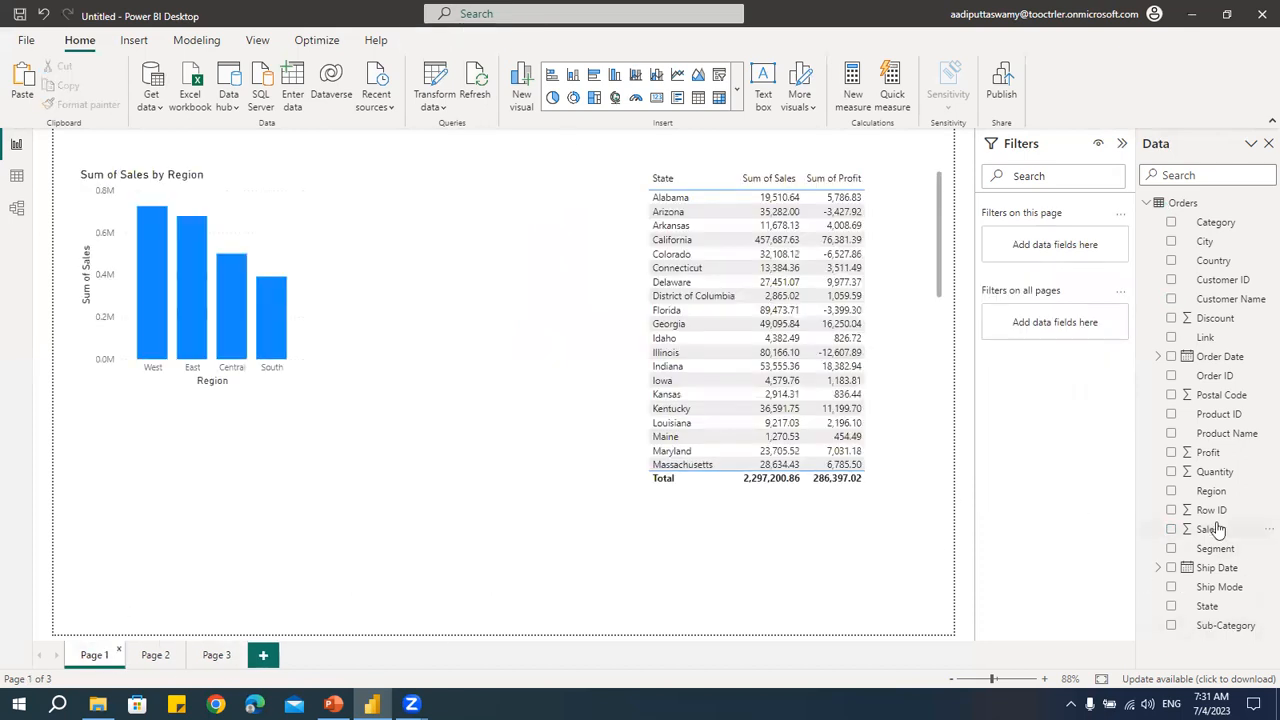
drag(1212, 497, 1008, 330)
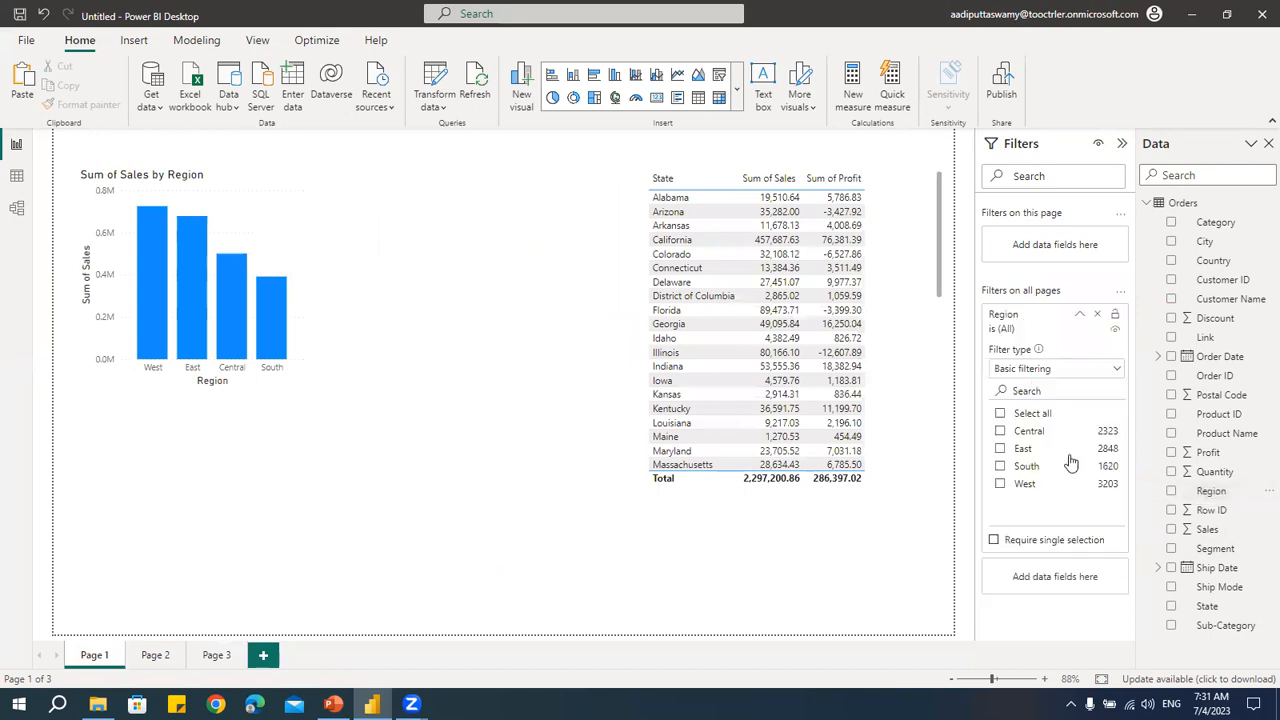
click(1000, 448)
mouse_move(214, 292)
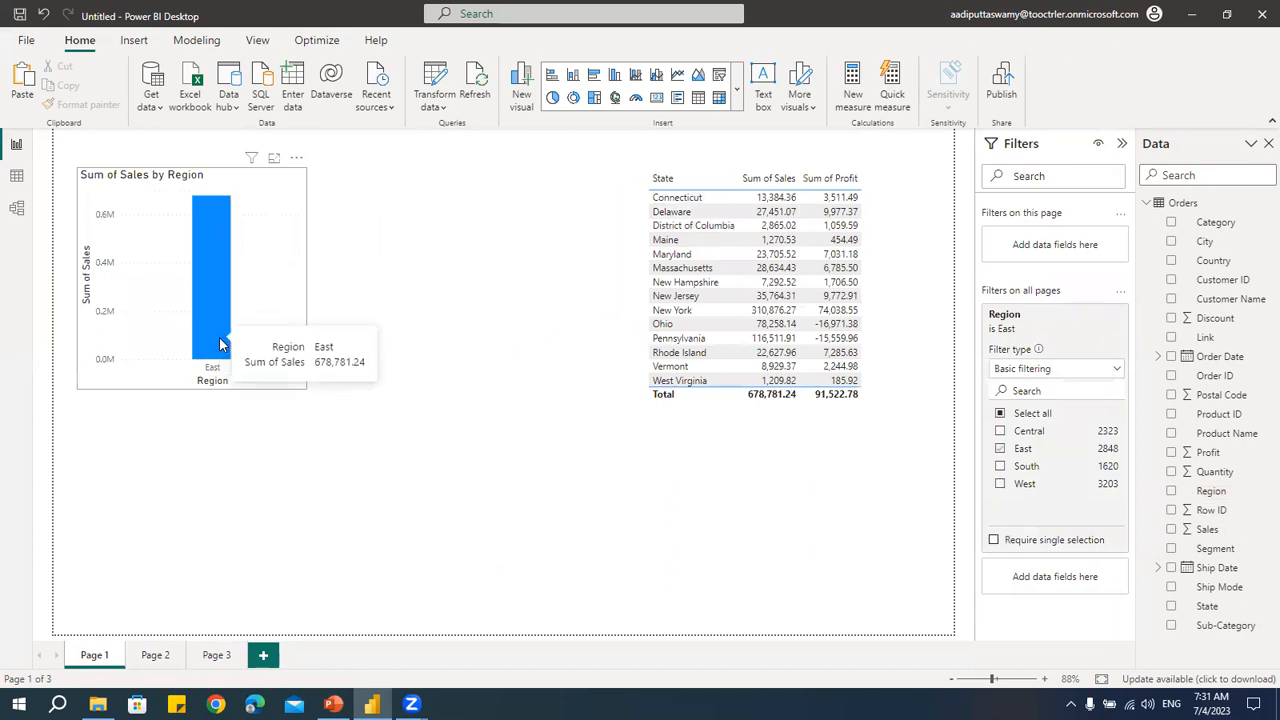
click(249, 187)
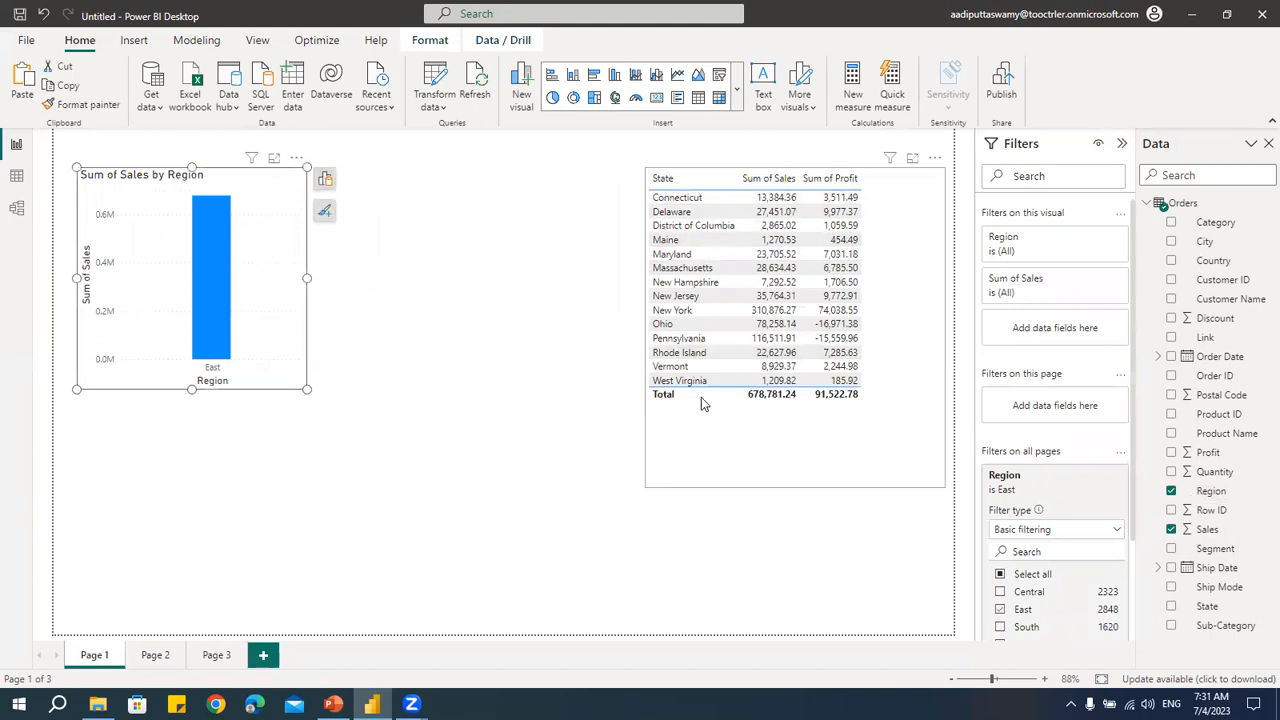
Step: Review Pages 2 and 3, and set the Region filter on all pages to show only West
click(152, 665)
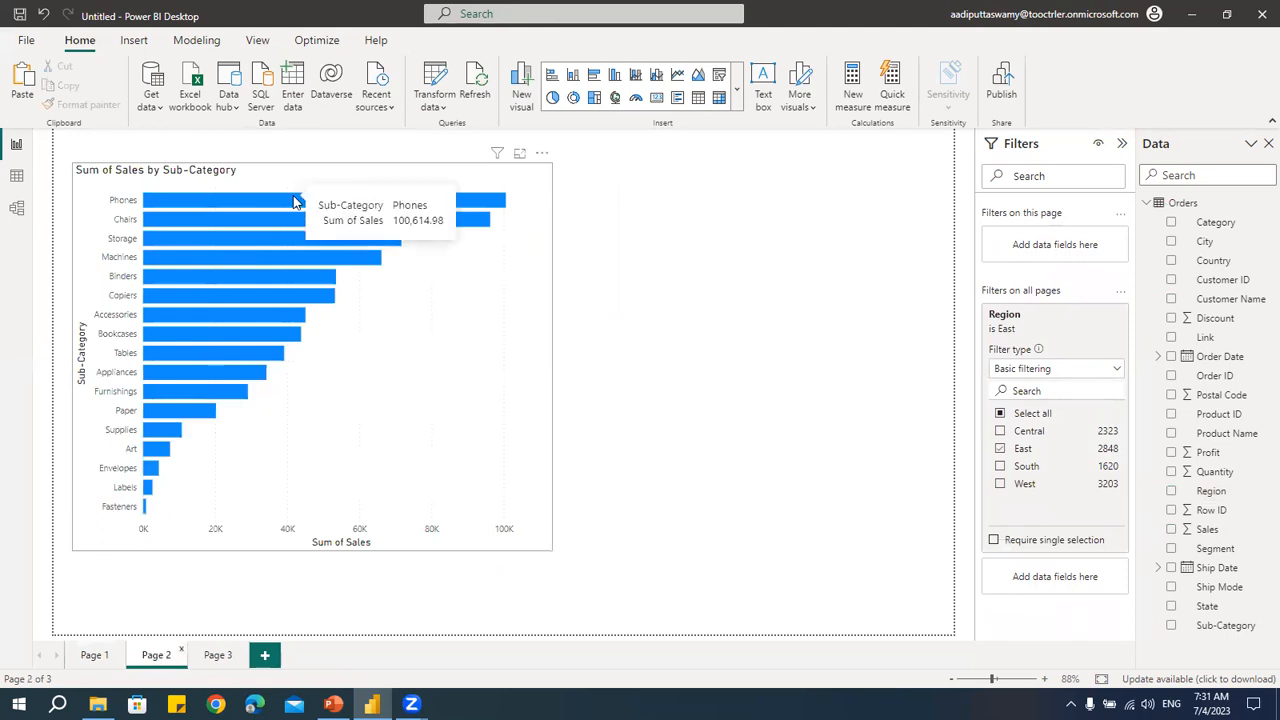
click(216, 655)
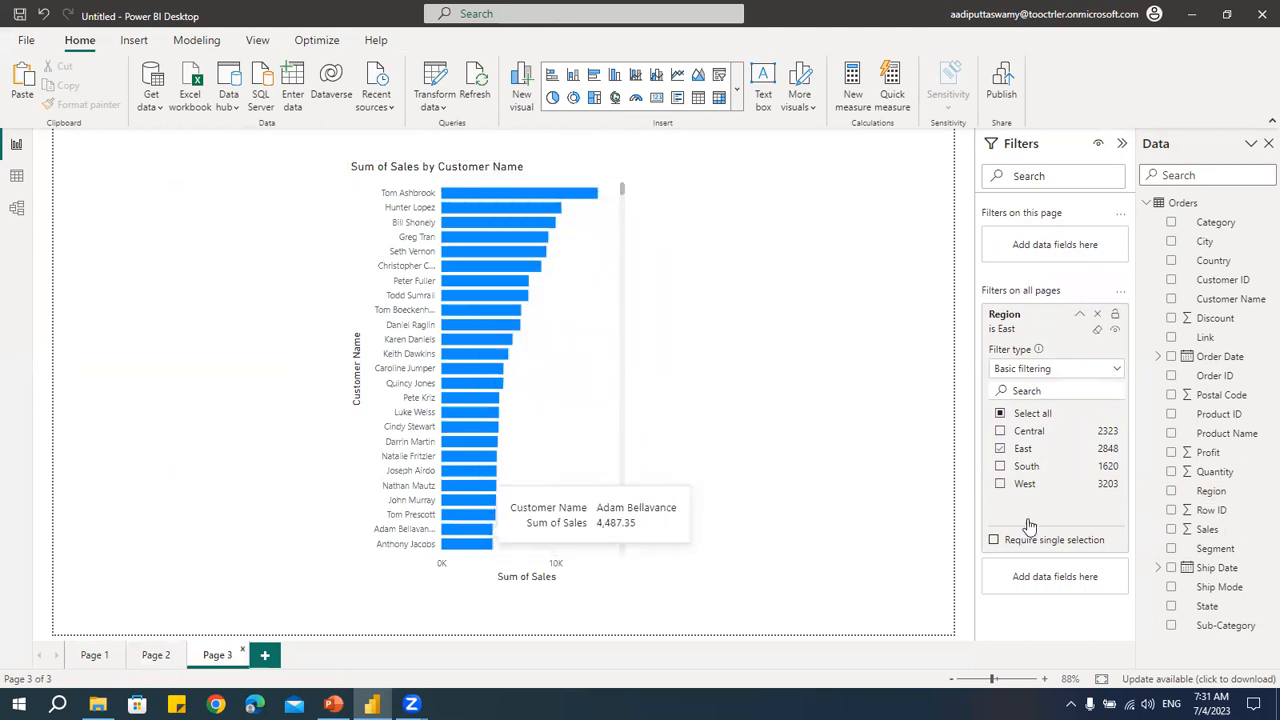
click(1001, 450)
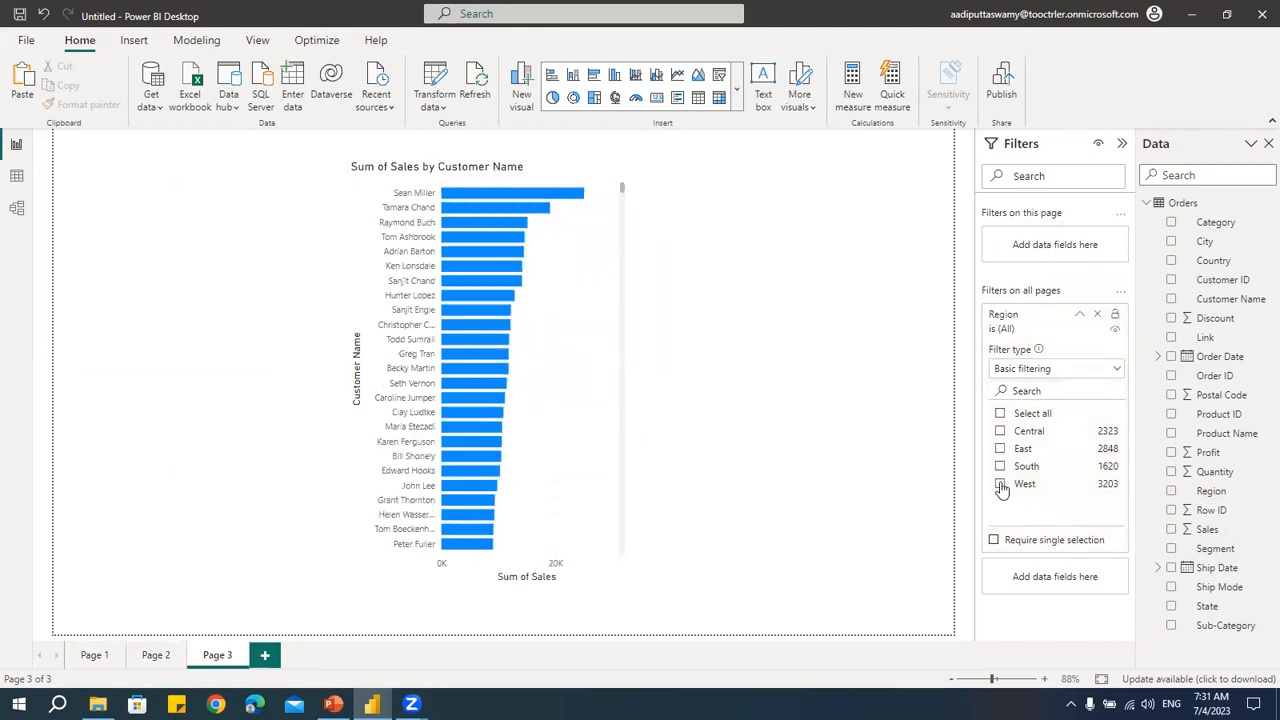
click(1001, 484)
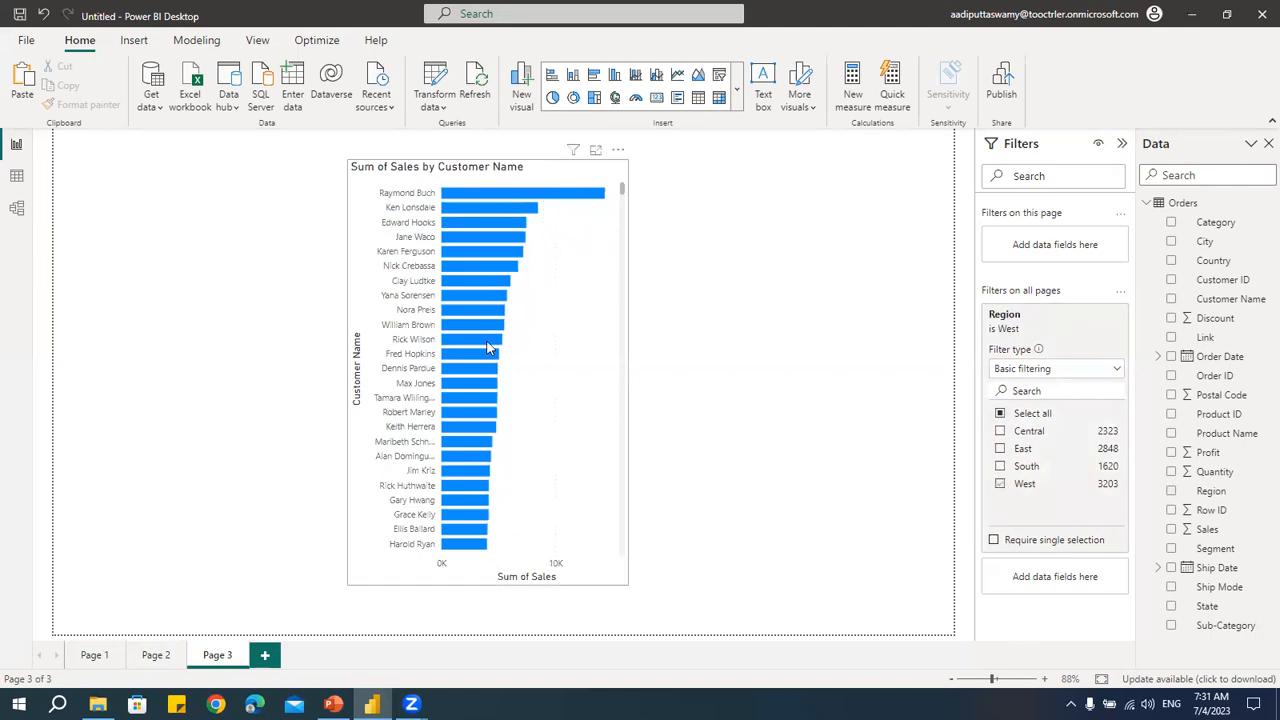
Step: Compare the visuals on Pages 1, 2 and 3 under the Region filter and view its available filter types
click(155, 655)
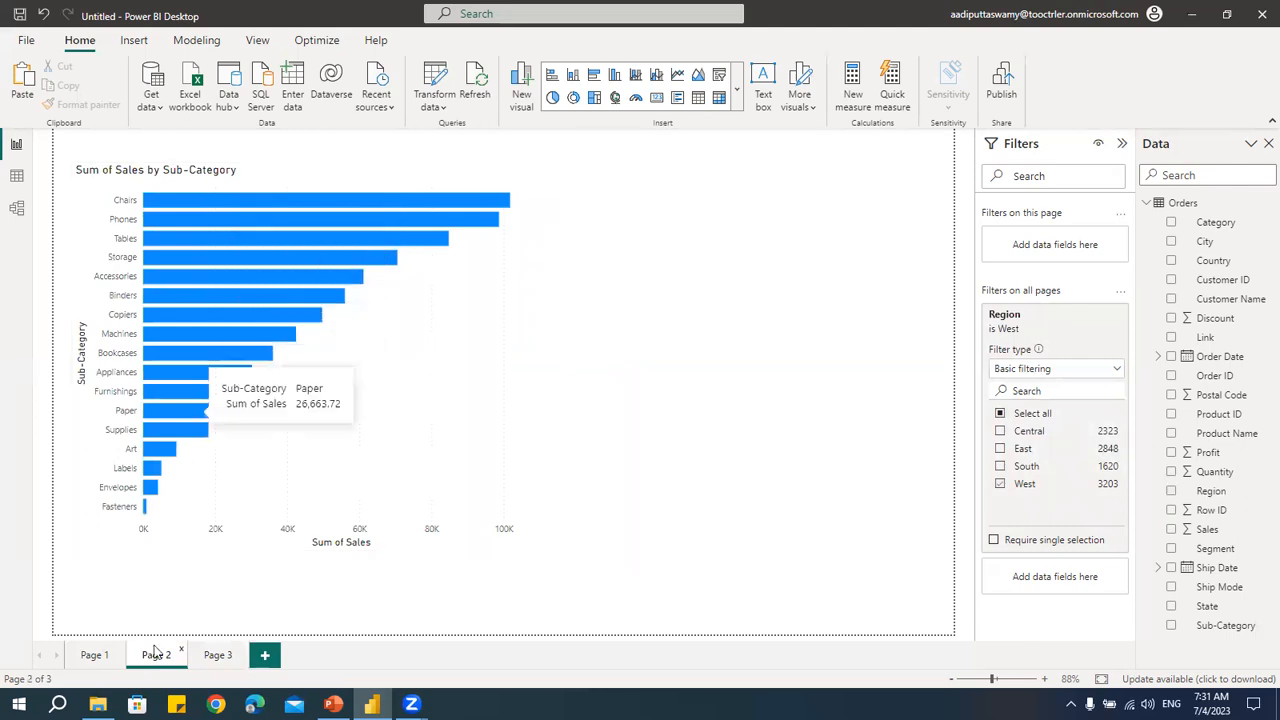
click(93, 657)
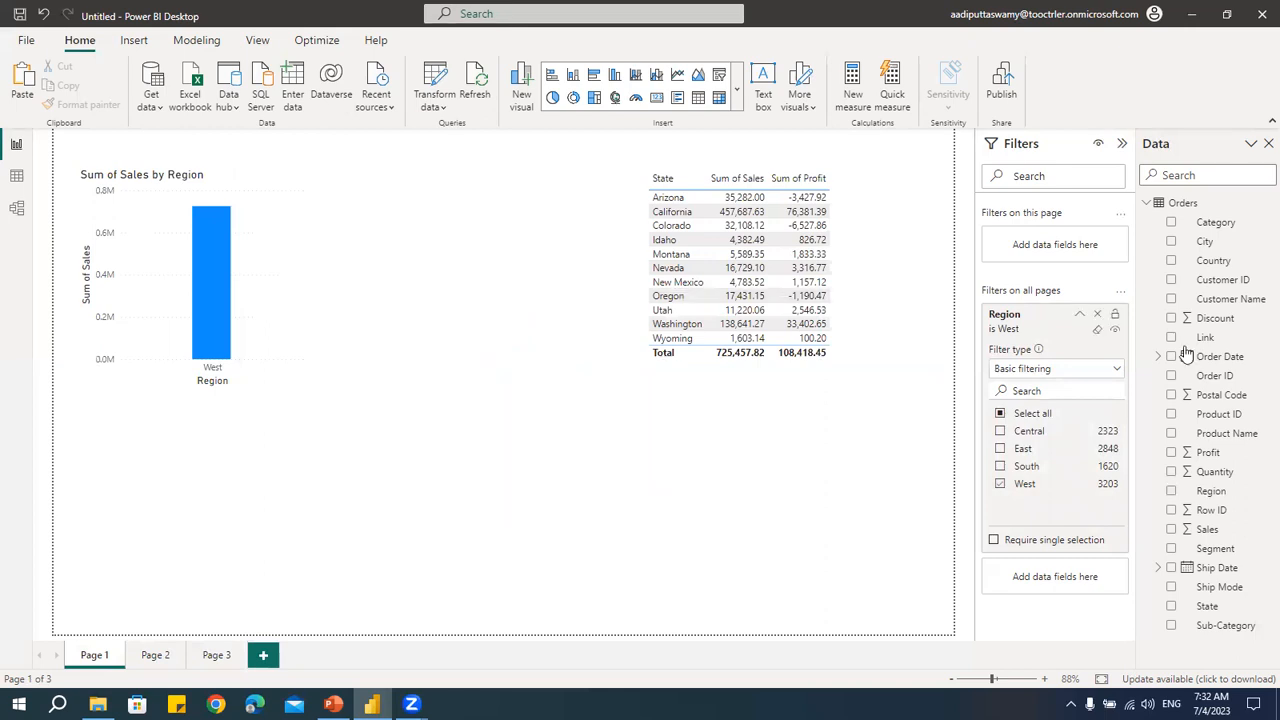
click(1045, 370)
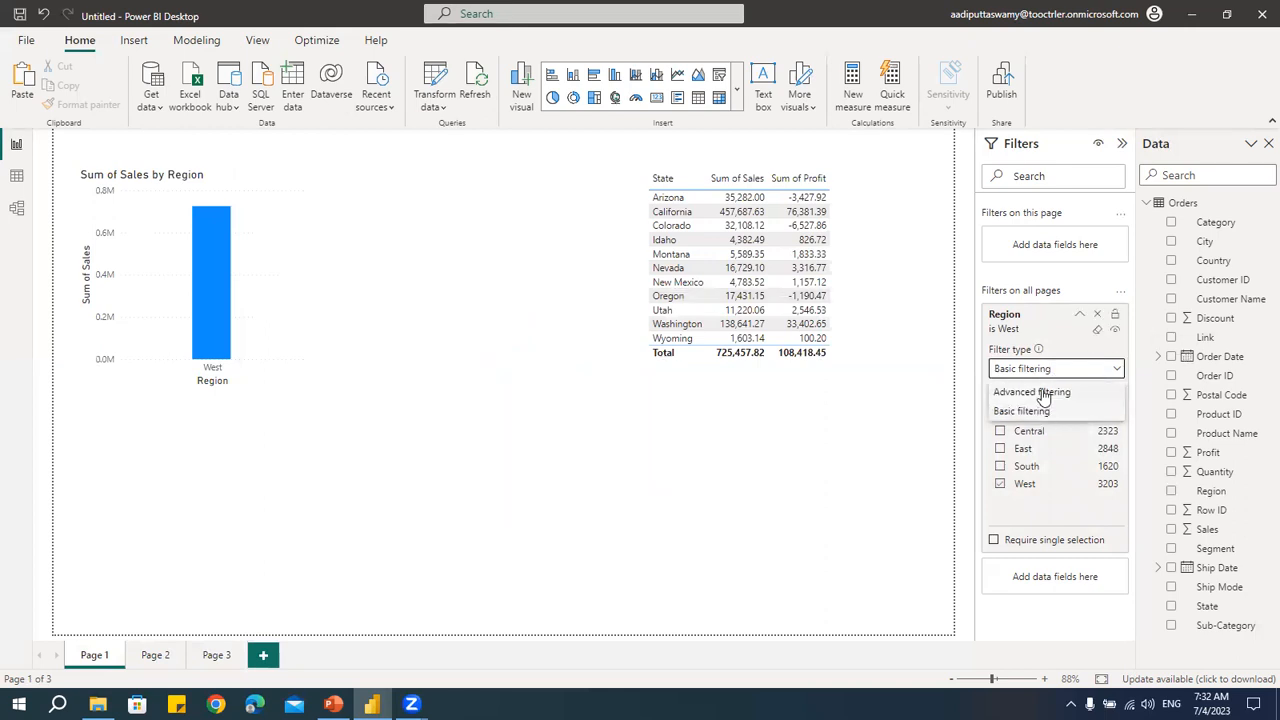
click(564, 285)
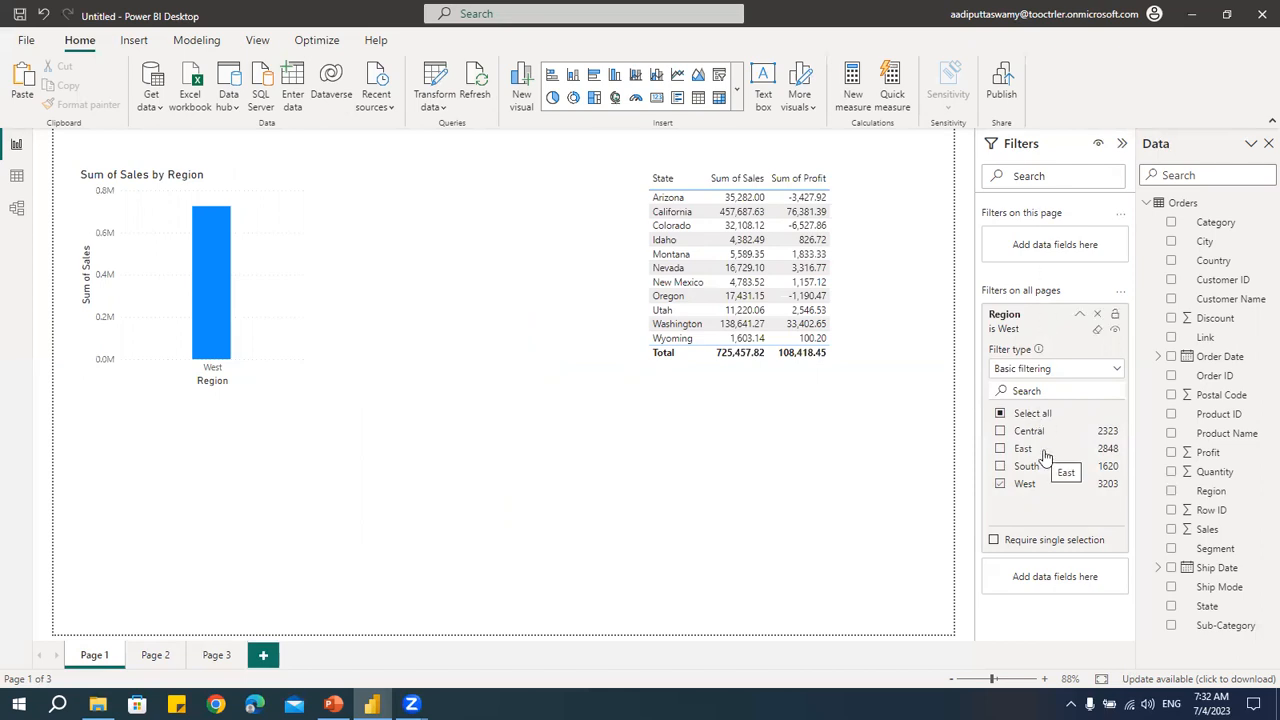
click(278, 234)
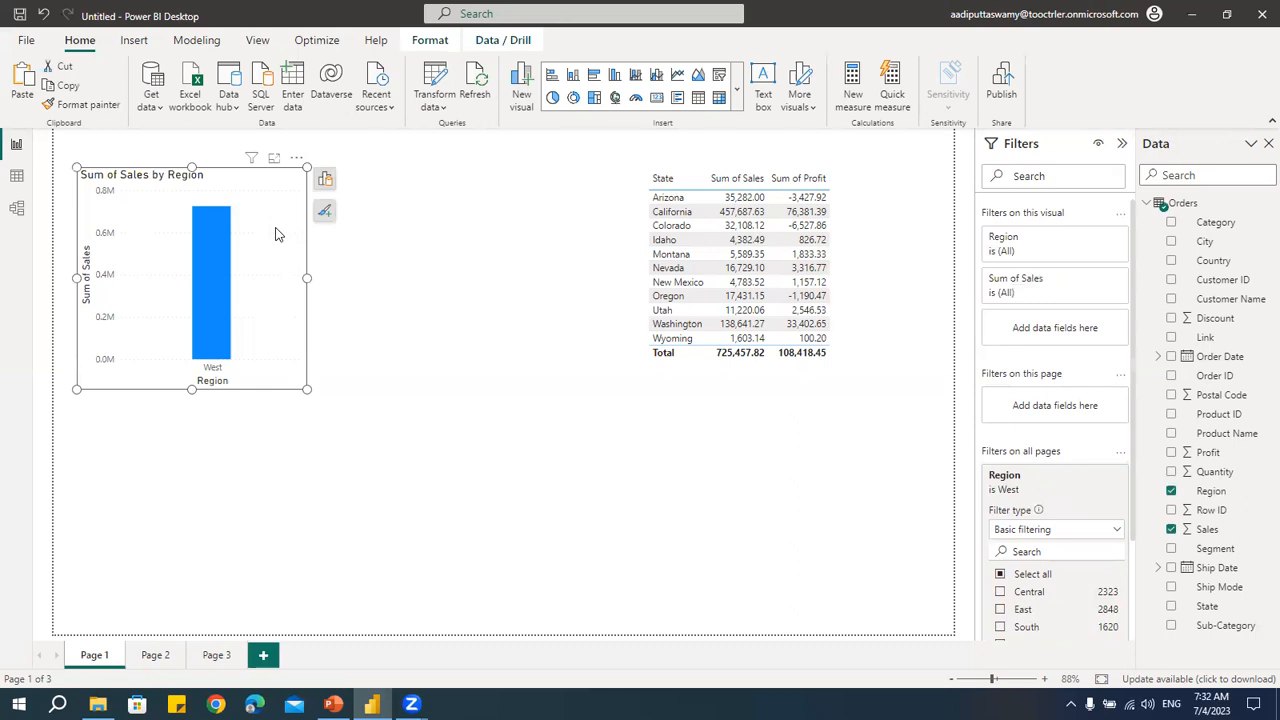
click(467, 290)
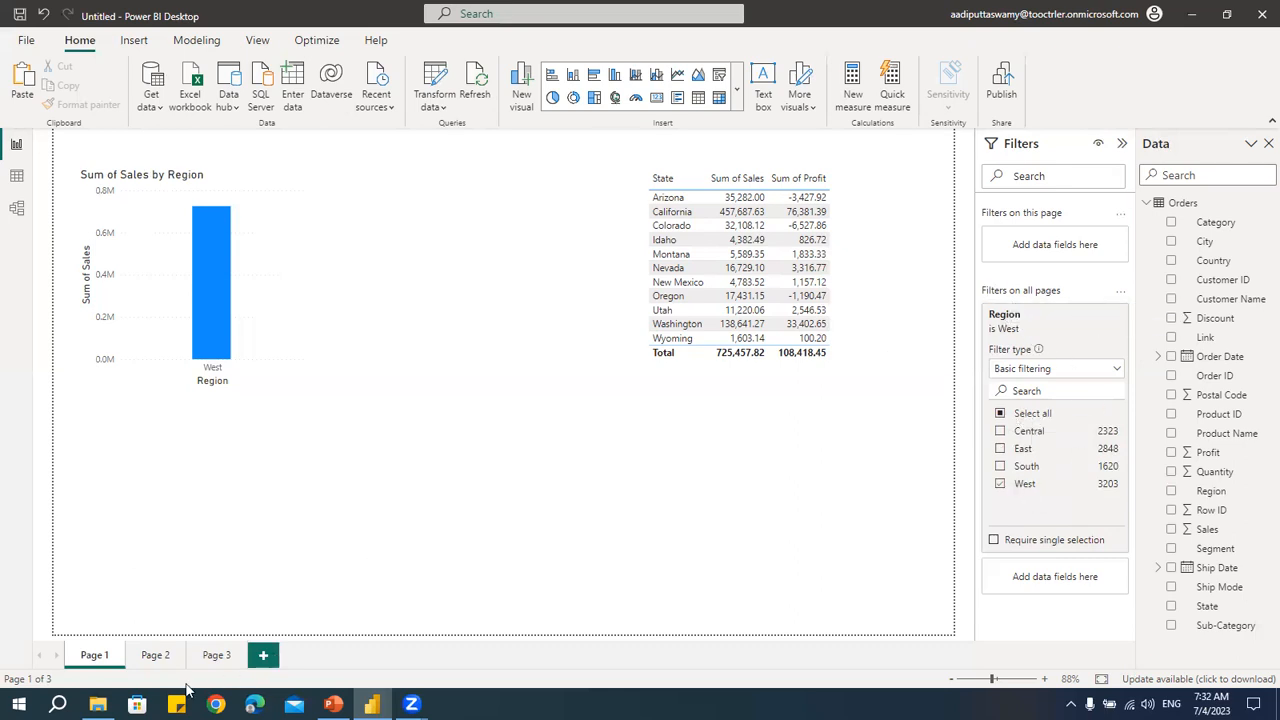
click(160, 662)
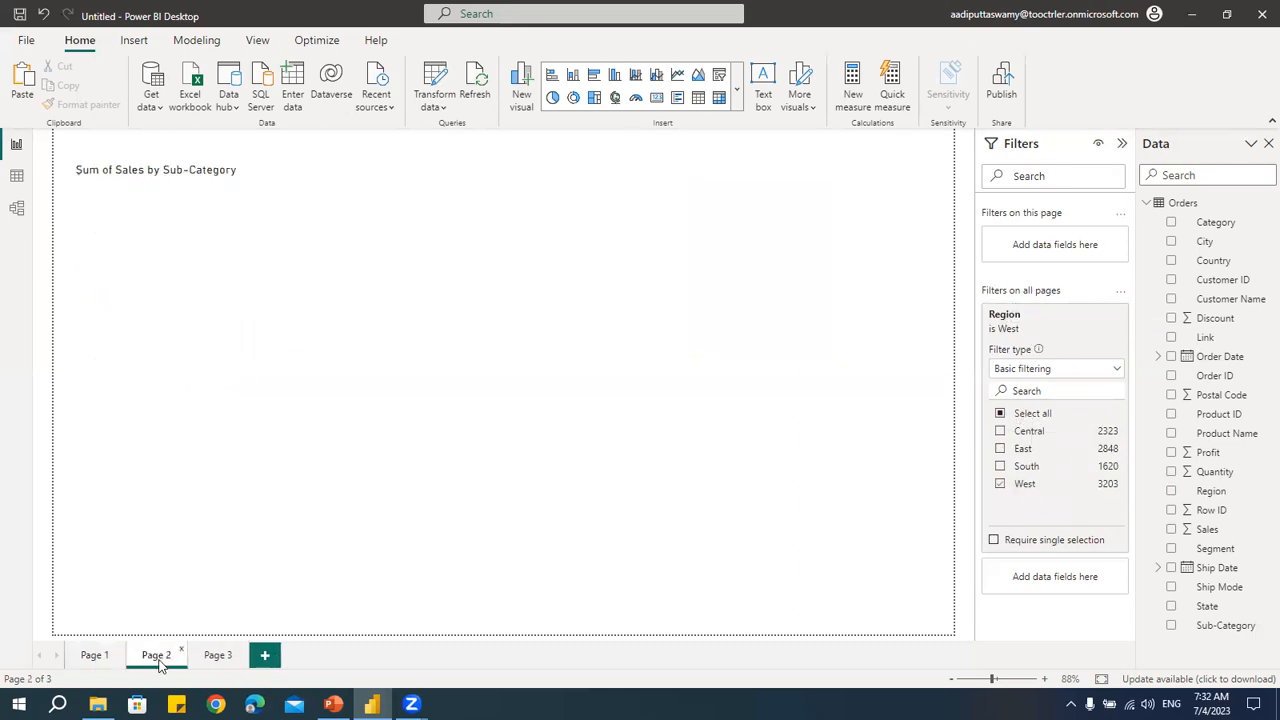
click(210, 661)
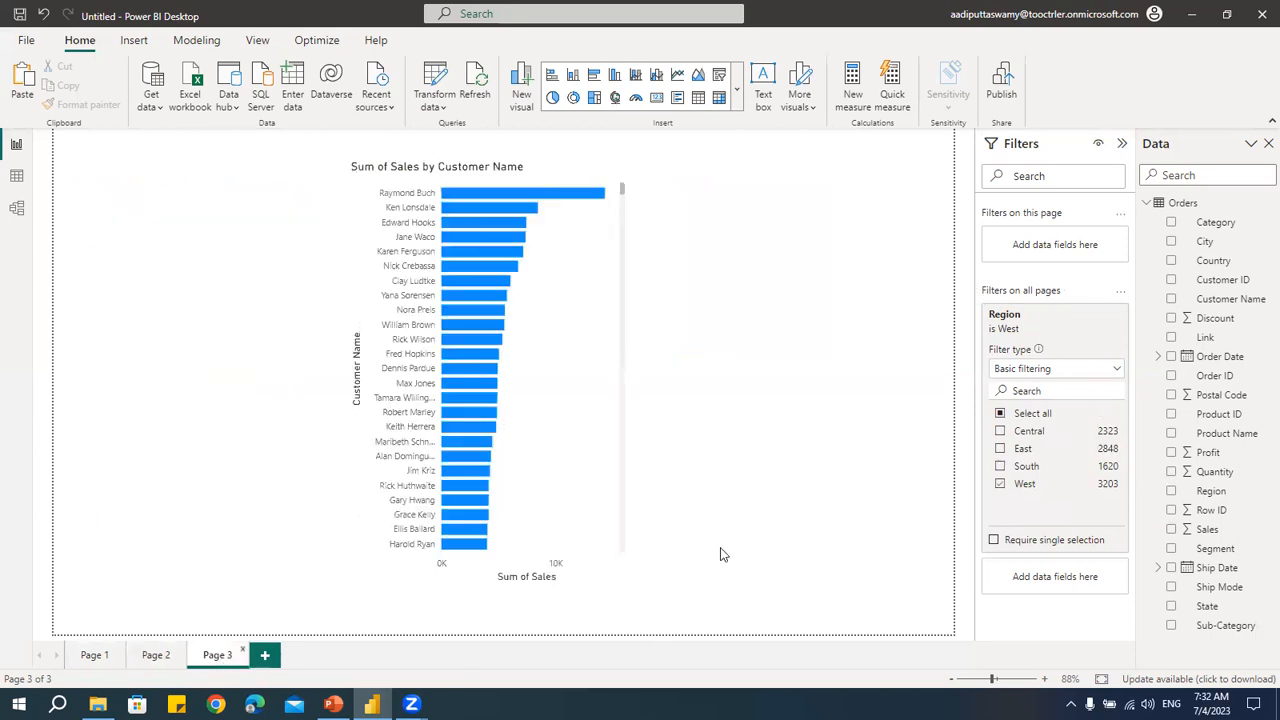
click(84, 656)
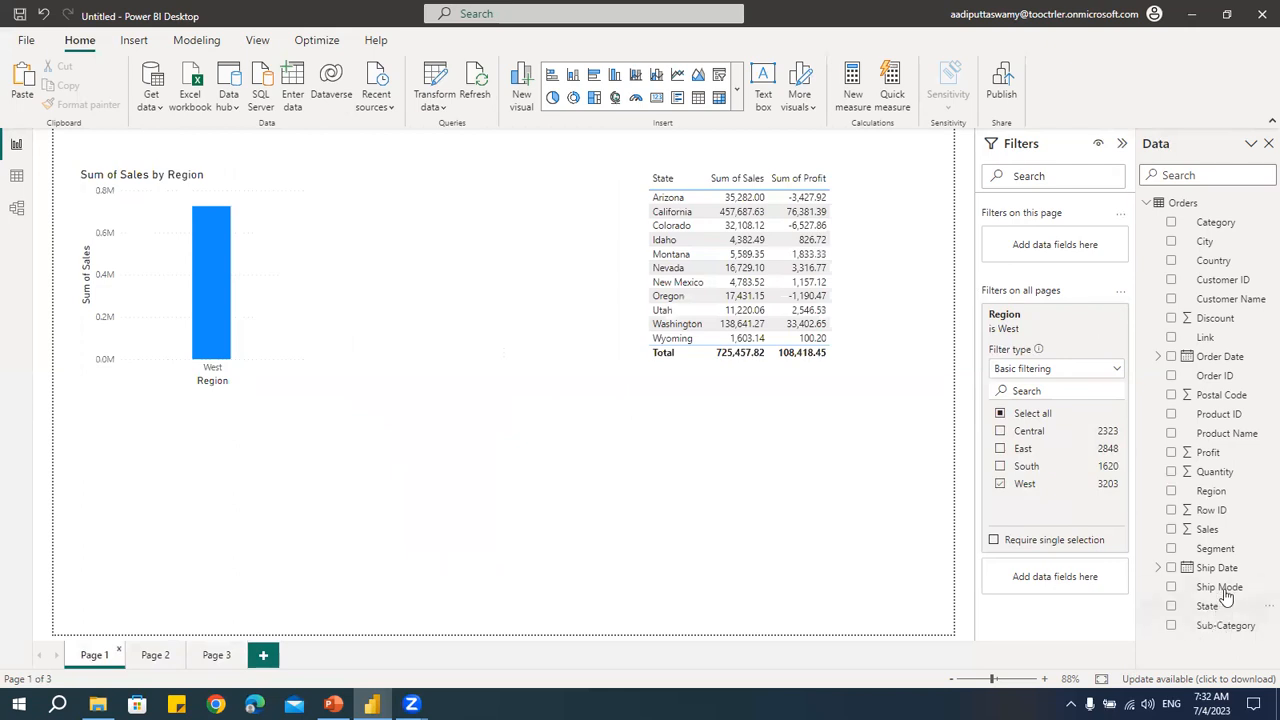
Step: Add Ship Mode as a page-level filter on Page 1 showing only Same Day, and compare with Page 2
drag(1226, 596, 1065, 248)
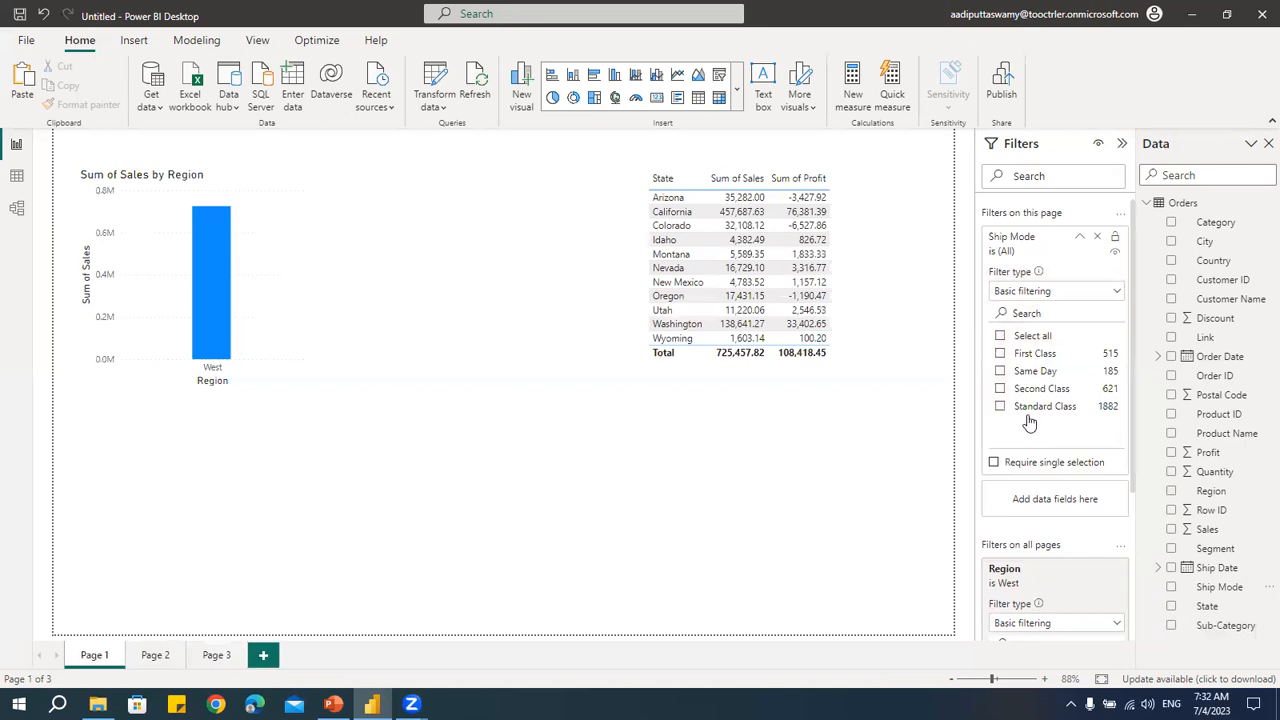
click(1000, 371)
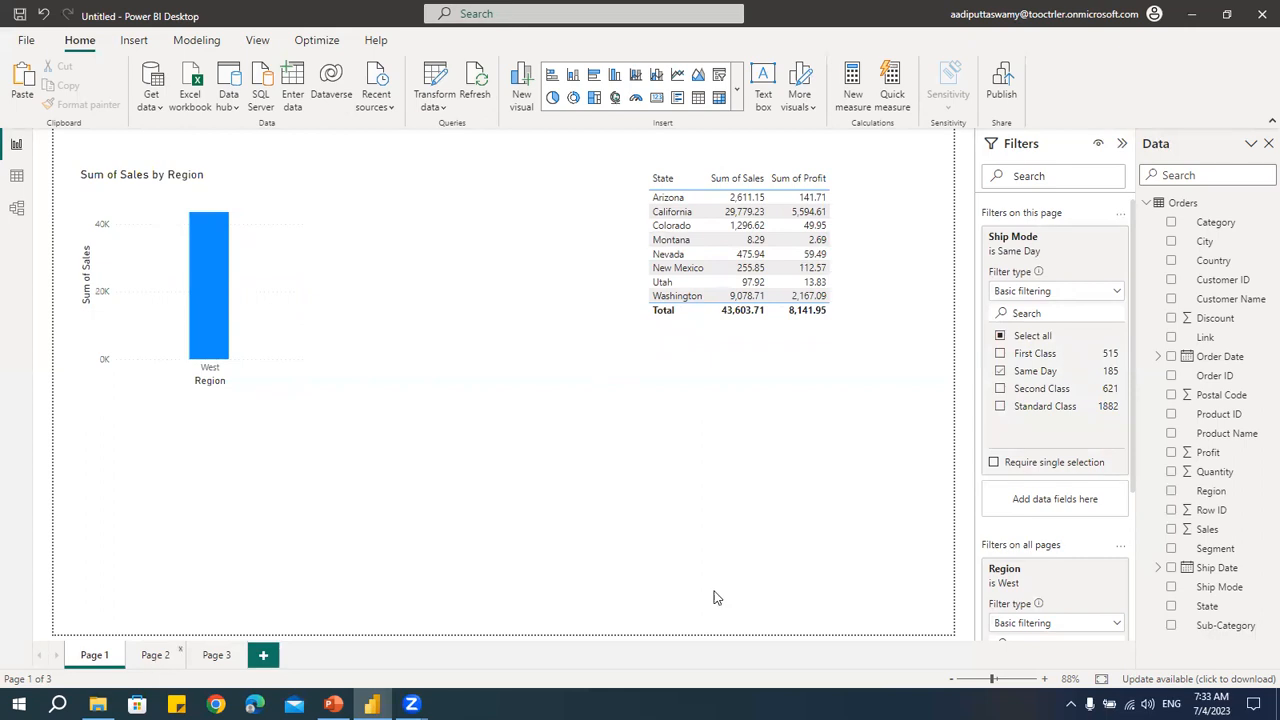
click(155, 655)
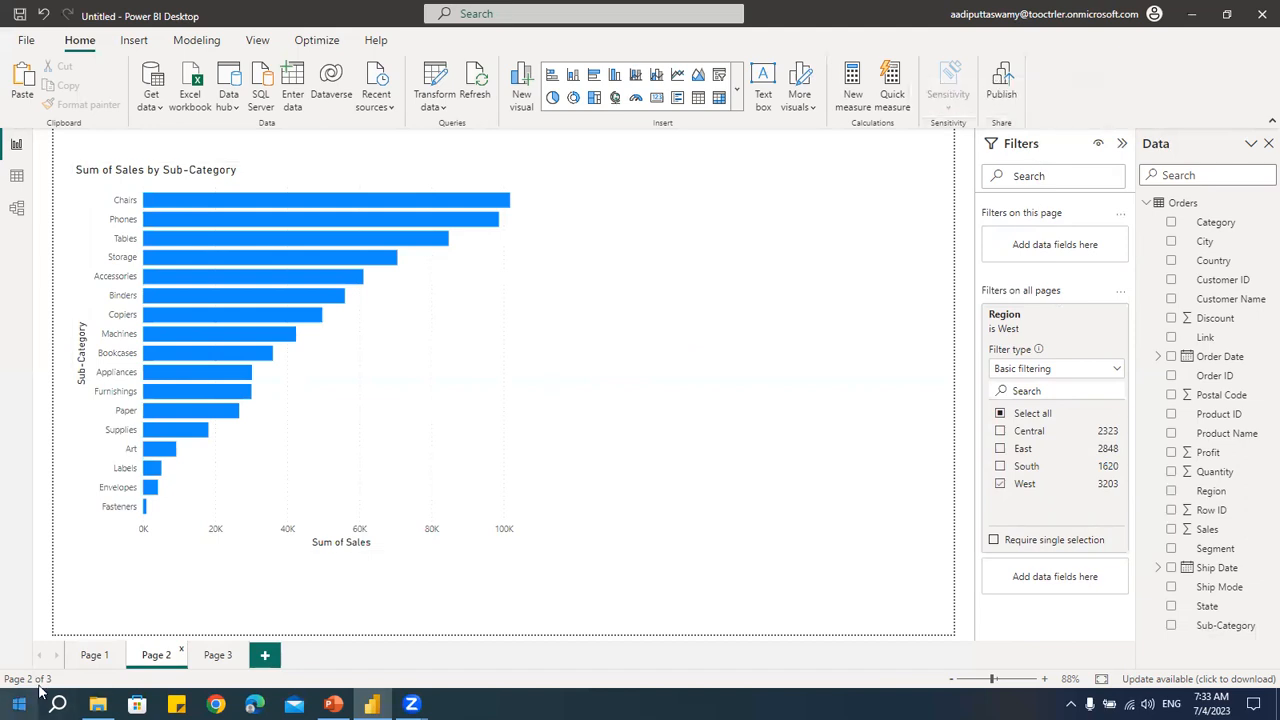
click(94, 655)
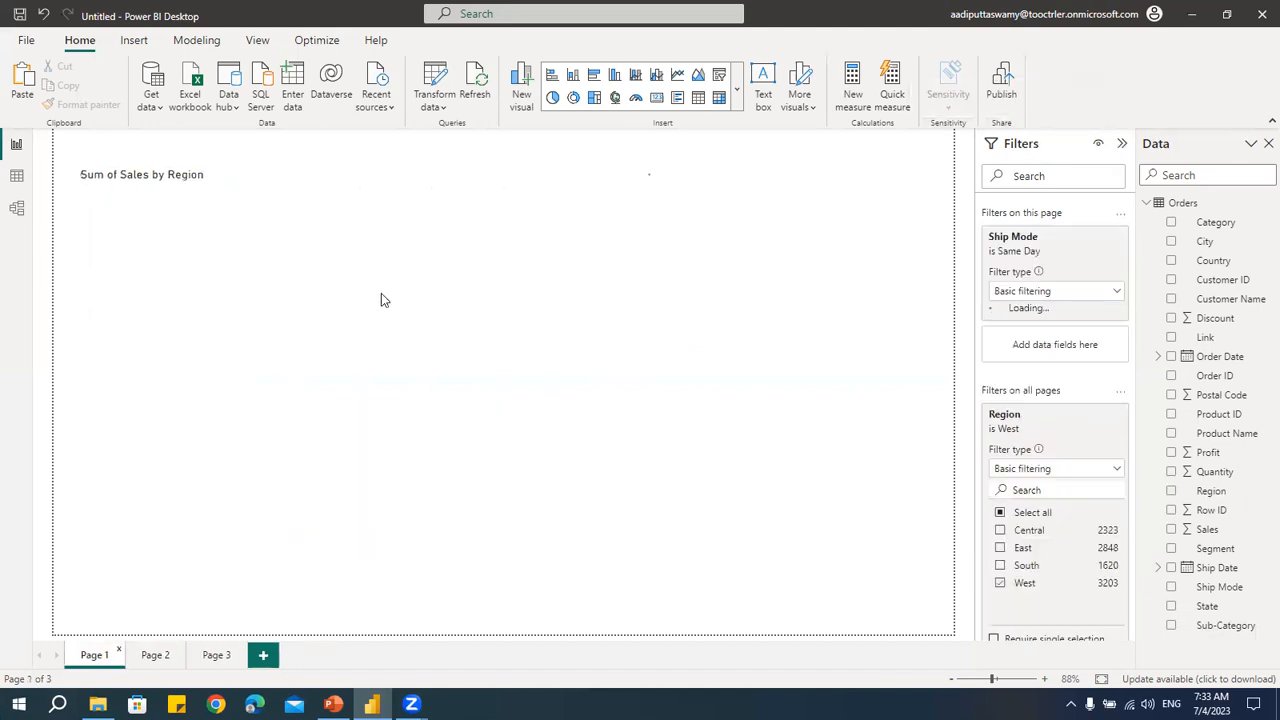
Step: Inspect the visual-level, page-level and all-pages filters that apply to the Sum of Sales by Region chart
click(272, 233)
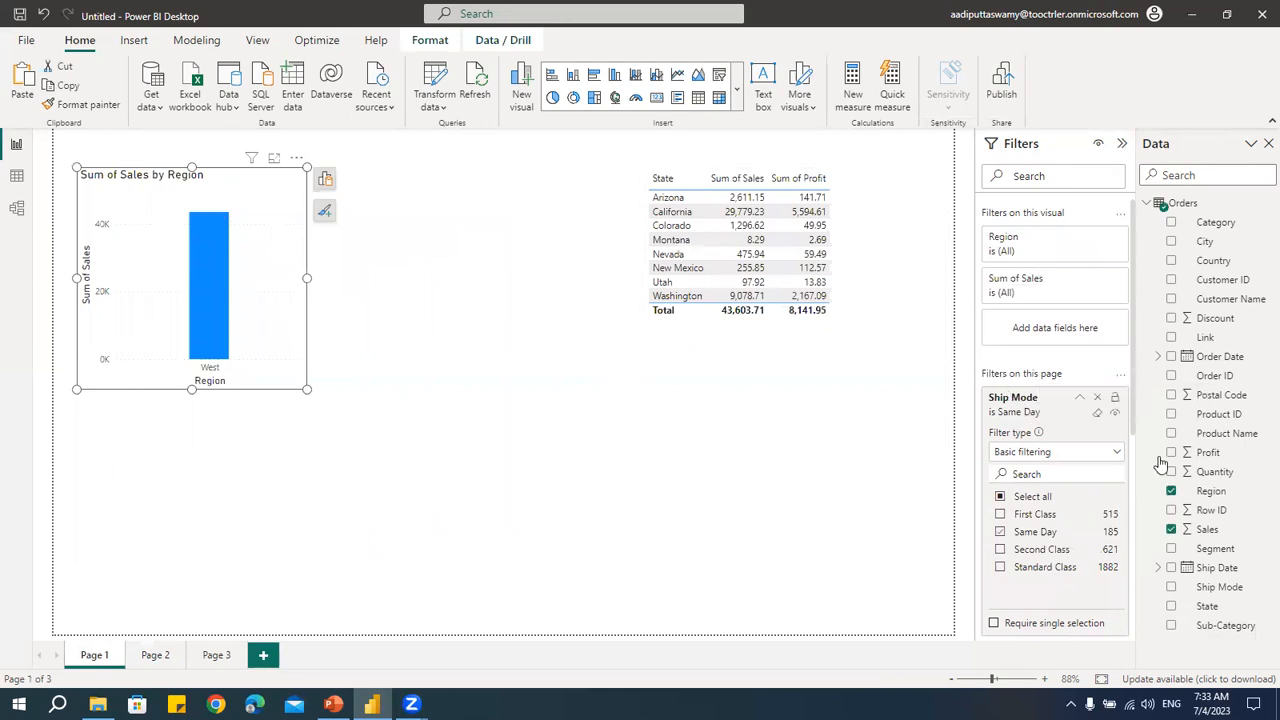
scroll(1010, 595, down, 3)
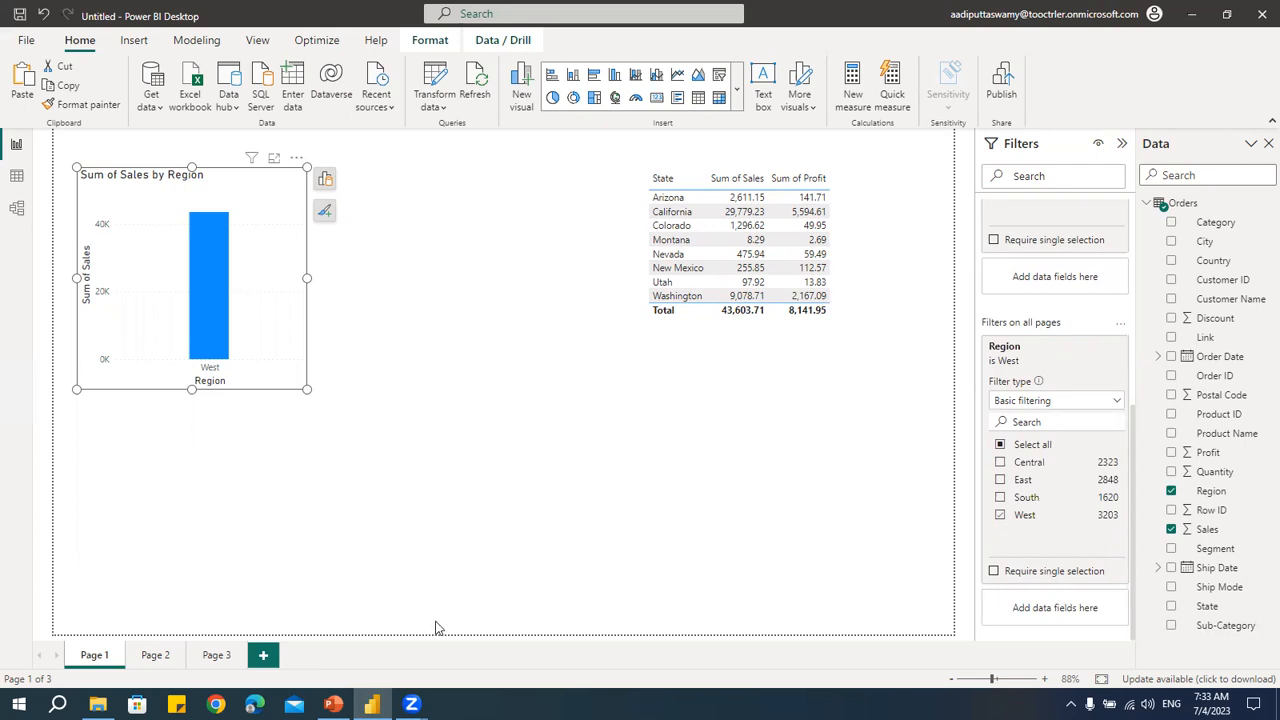
scroll(1089, 379, up, 5)
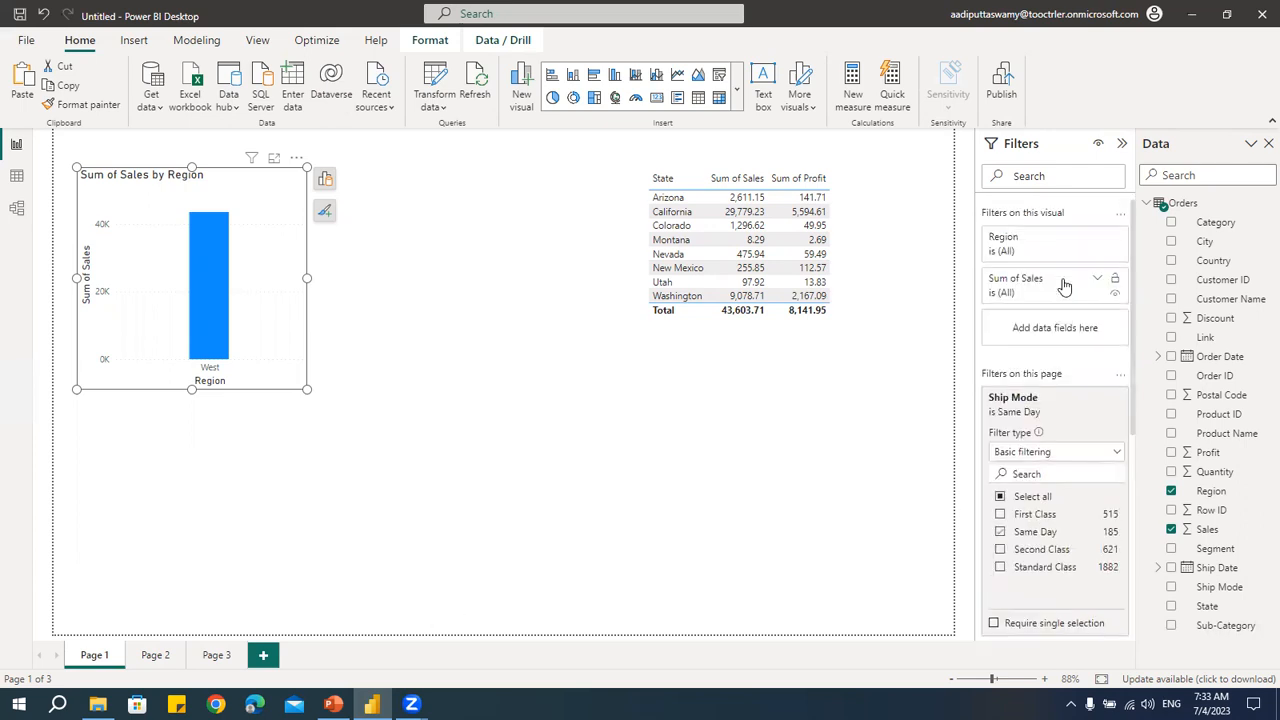
Step: Clear and remove the Ship Mode page filter and the all-pages Region filter, and check Page 2 before returning to Page 1
click(1097, 412)
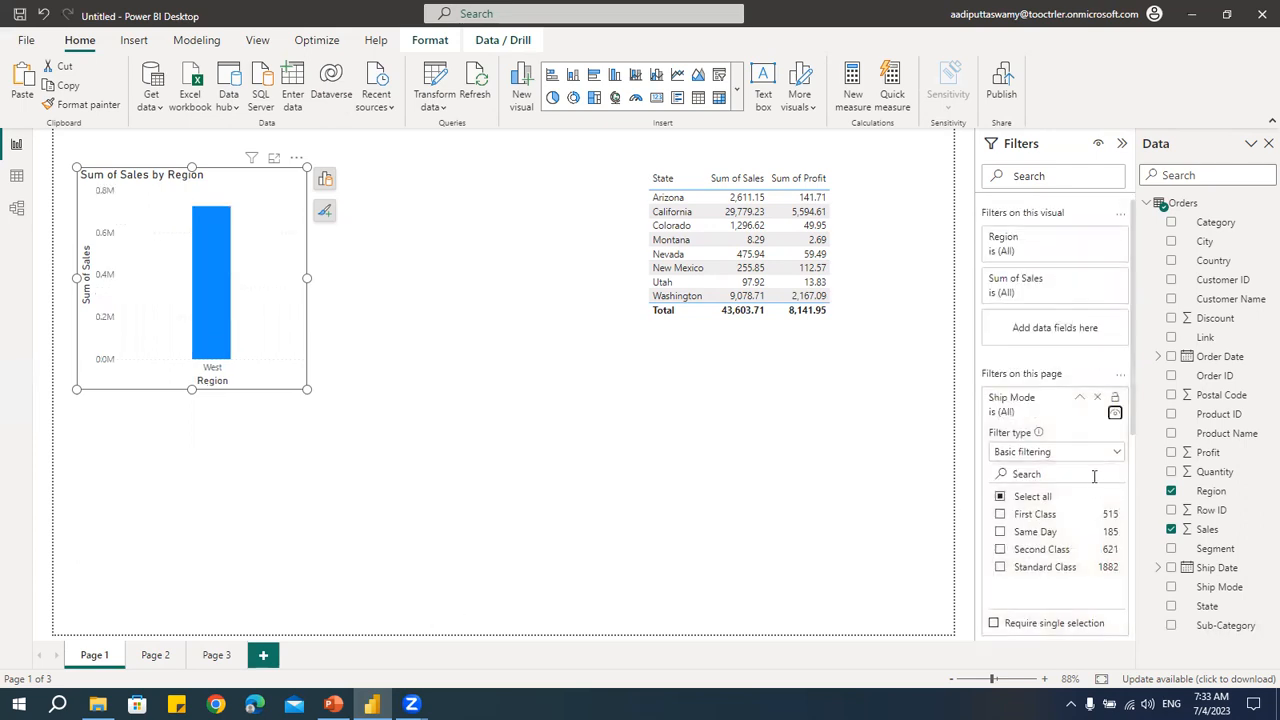
scroll(1097, 470, down, 5)
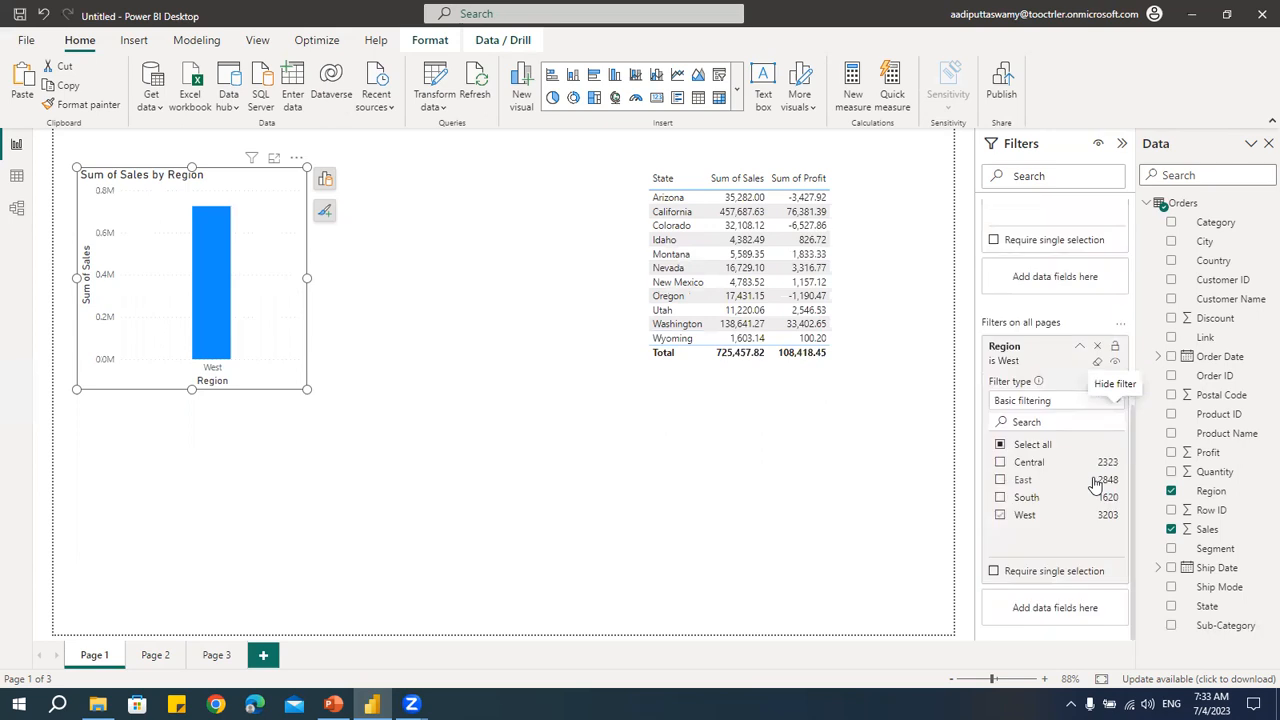
click(1097, 361)
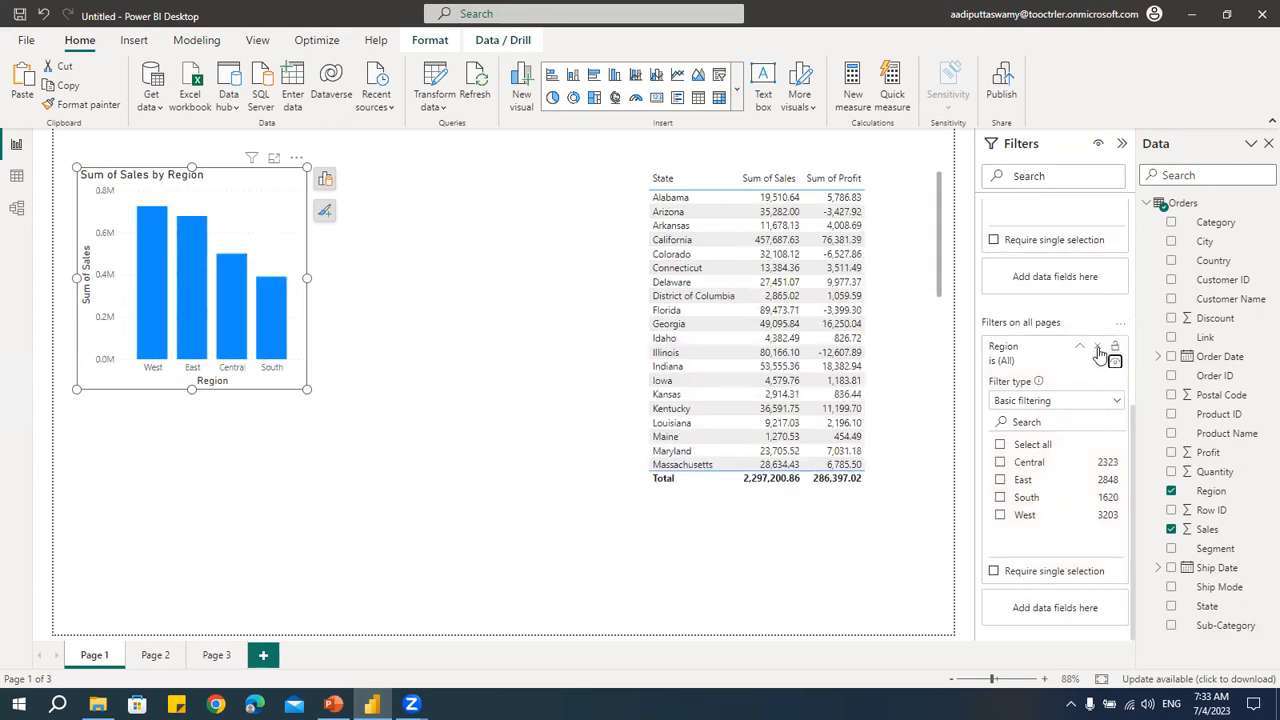
scroll(1098, 385, up, 3)
click(1097, 268)
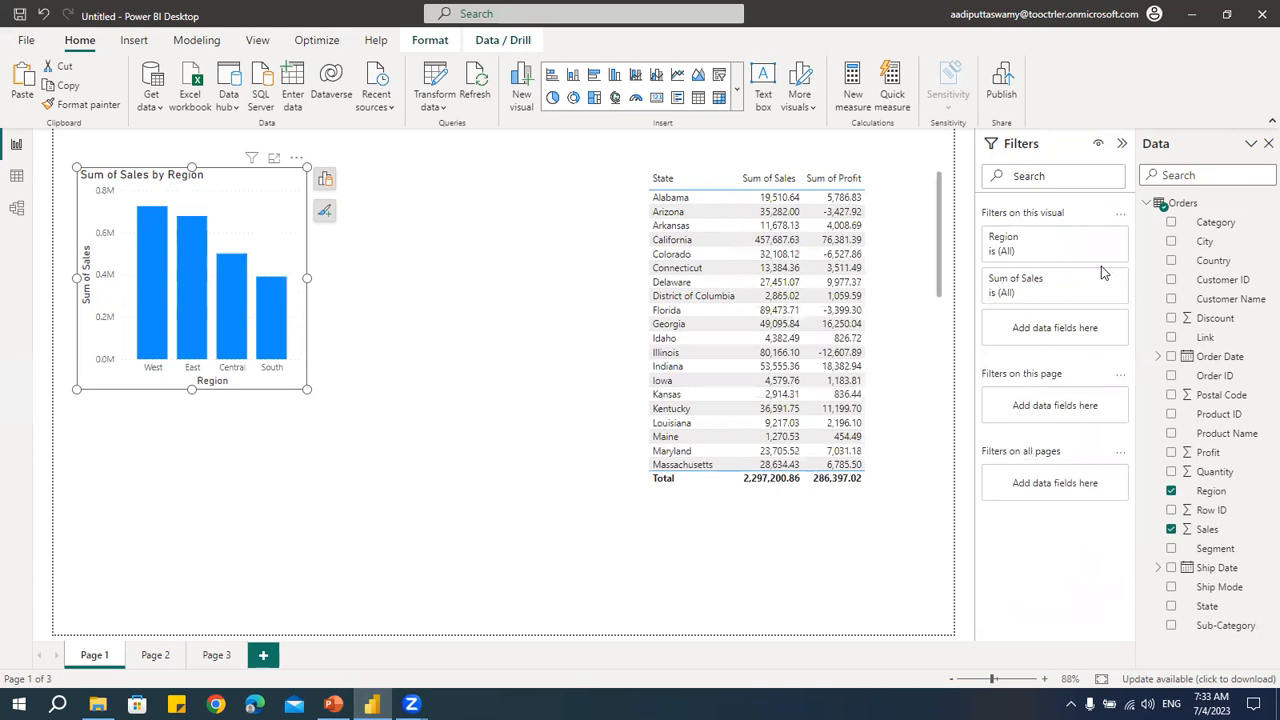
click(160, 655)
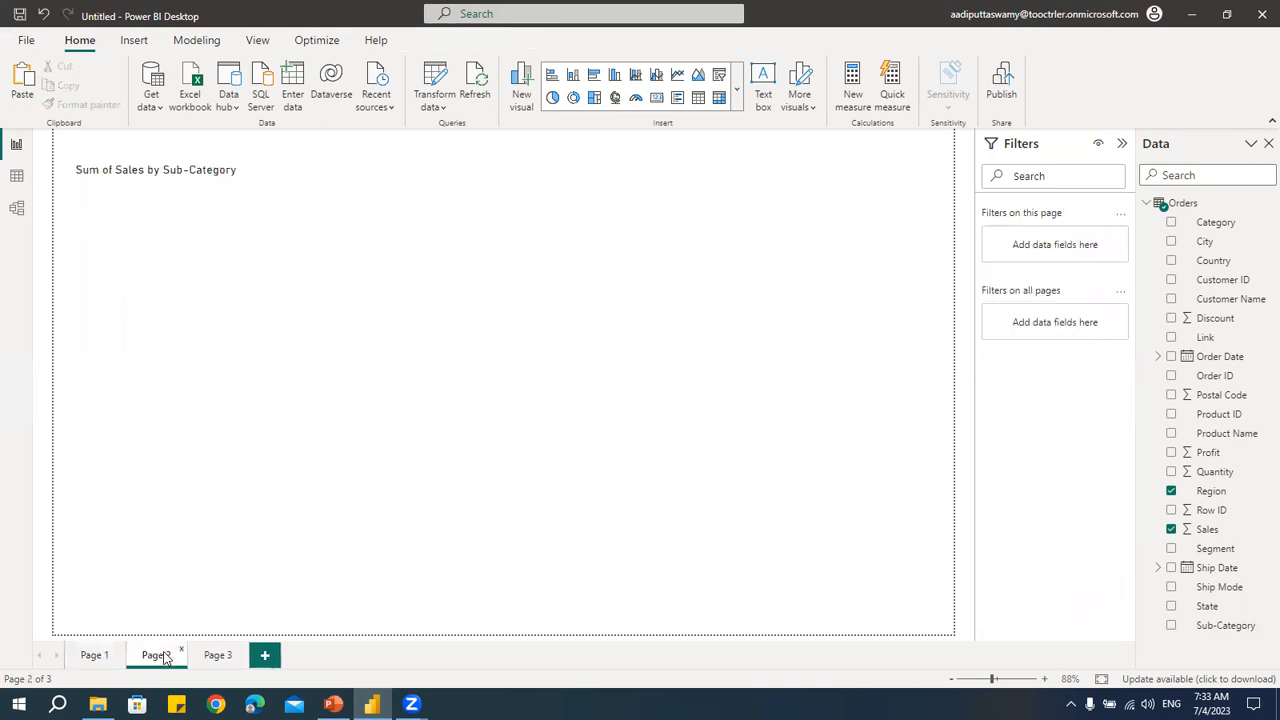
click(97, 662)
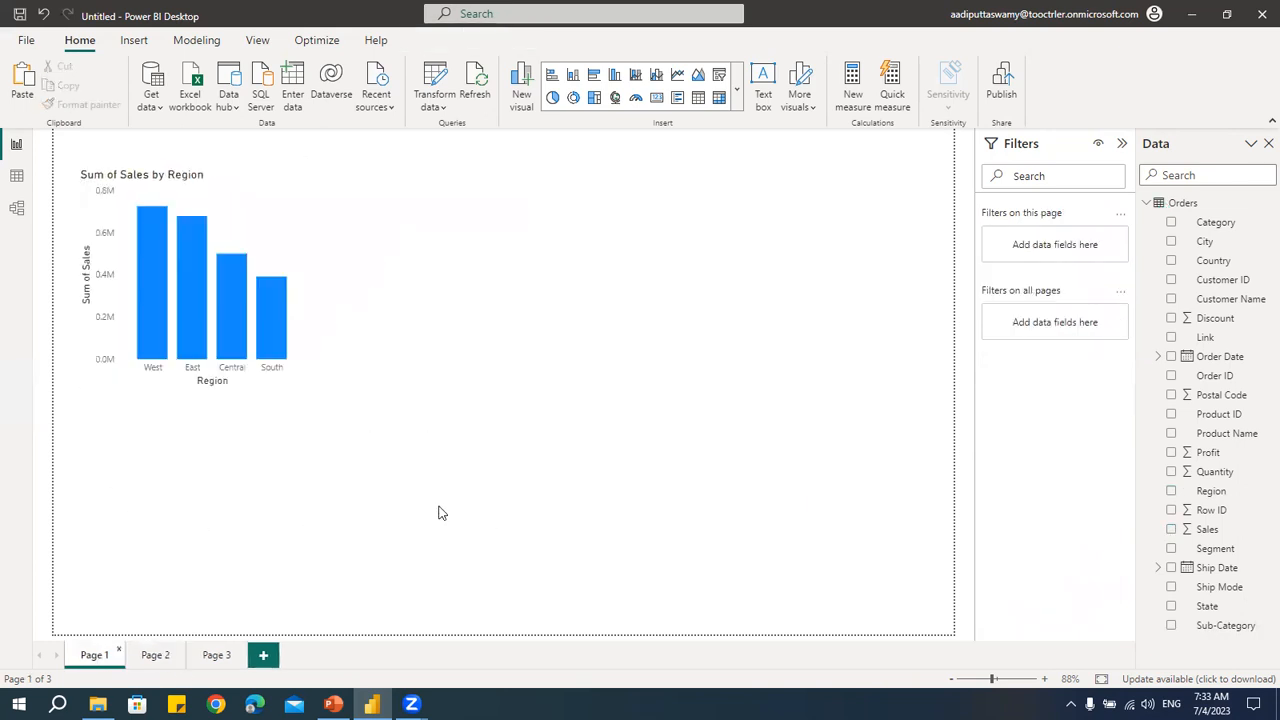
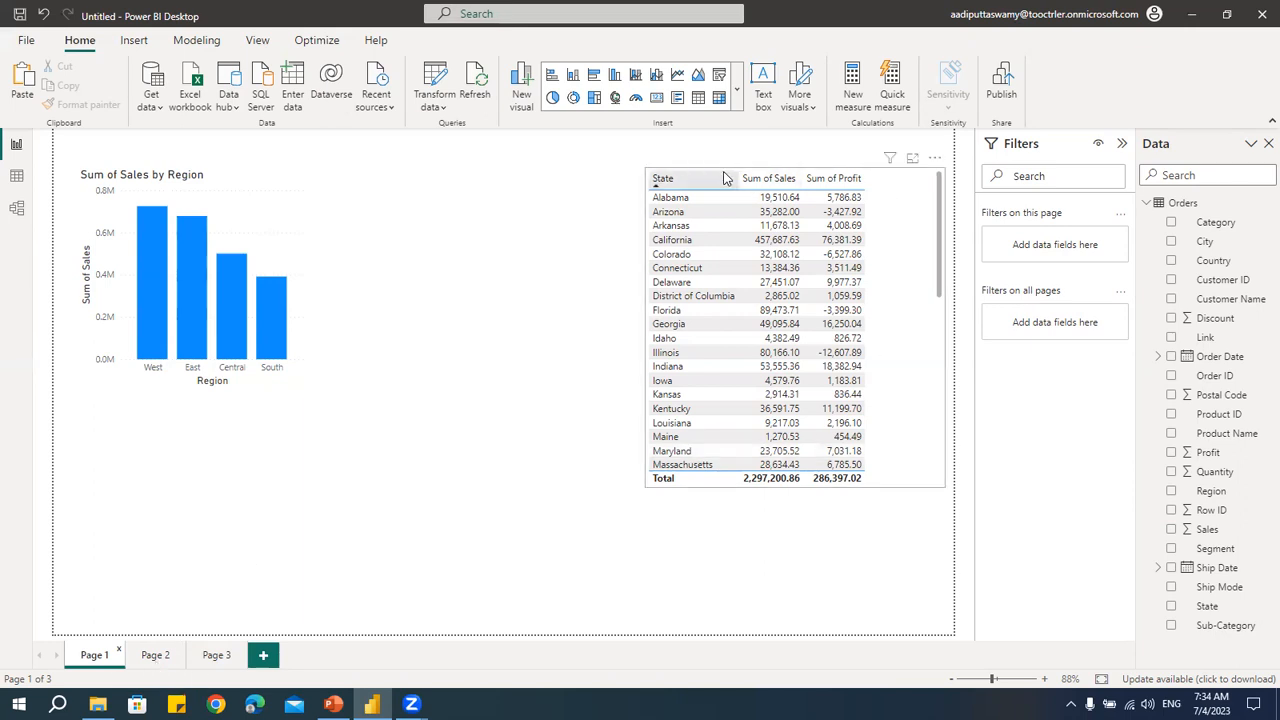
Step: Move the State table closer to the Region chart and shrink it around the rows cross-filtered by the West bar
drag(750, 154, 542, 143)
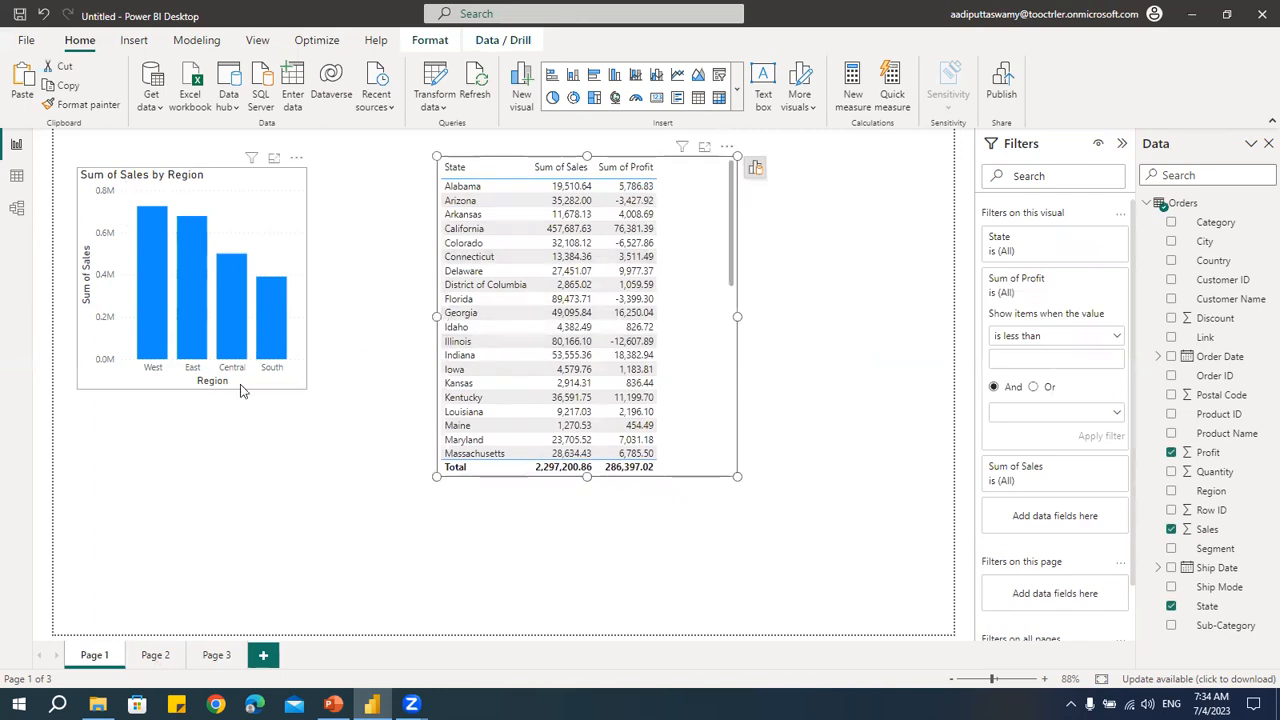
click(151, 277)
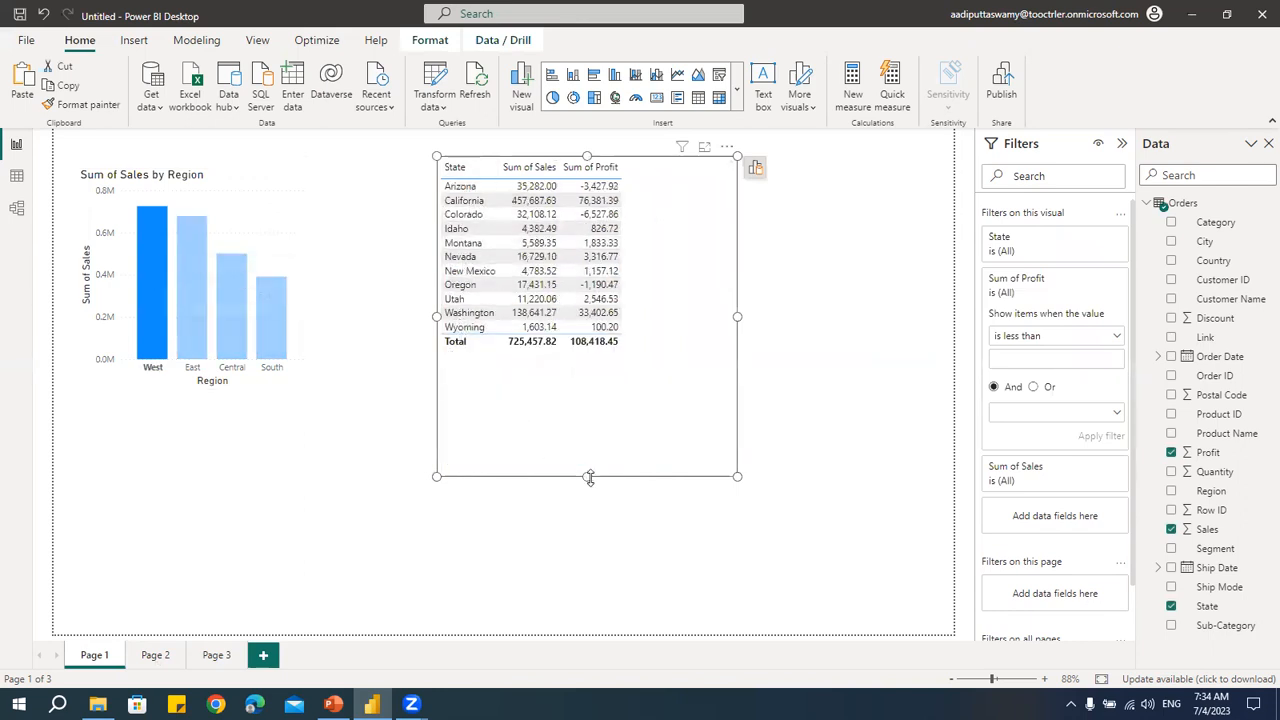
drag(587, 477, 616, 365)
drag(735, 260, 650, 264)
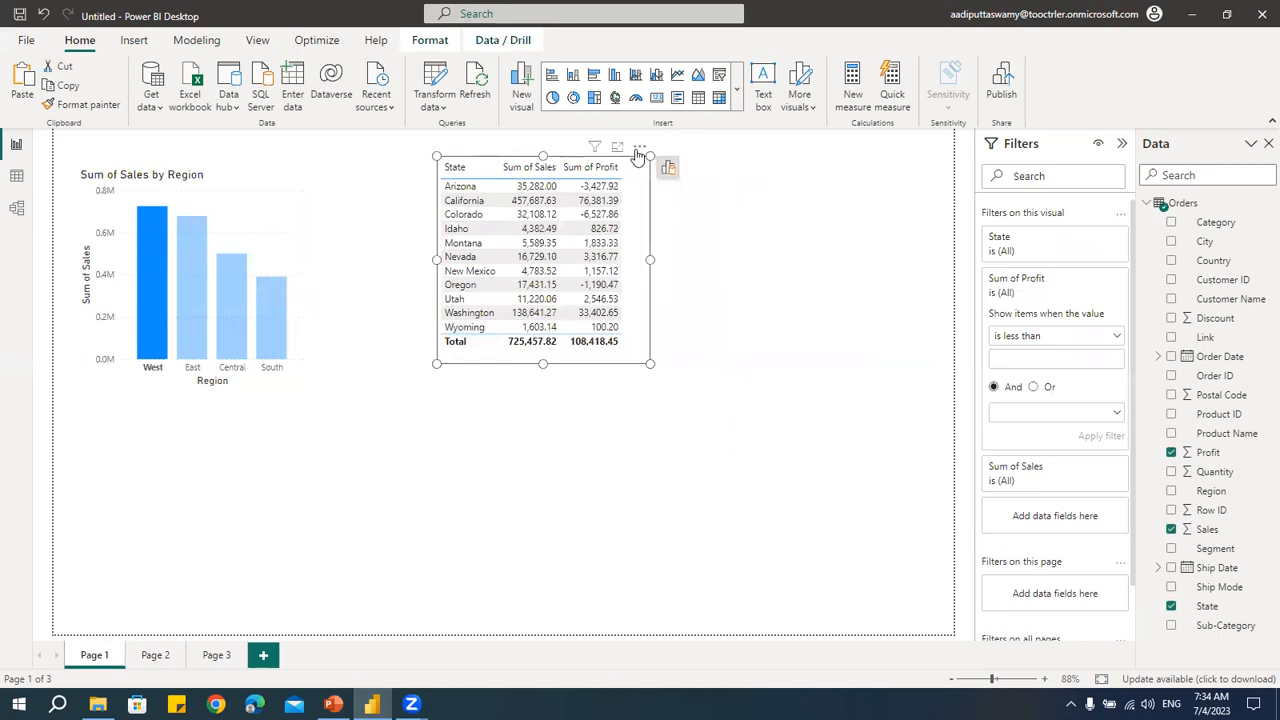
Step: Move the State sales and profit table to the page's upper right and paste the copied Sum of Sales by Customer Name bar chart
drag(637, 152, 911, 136)
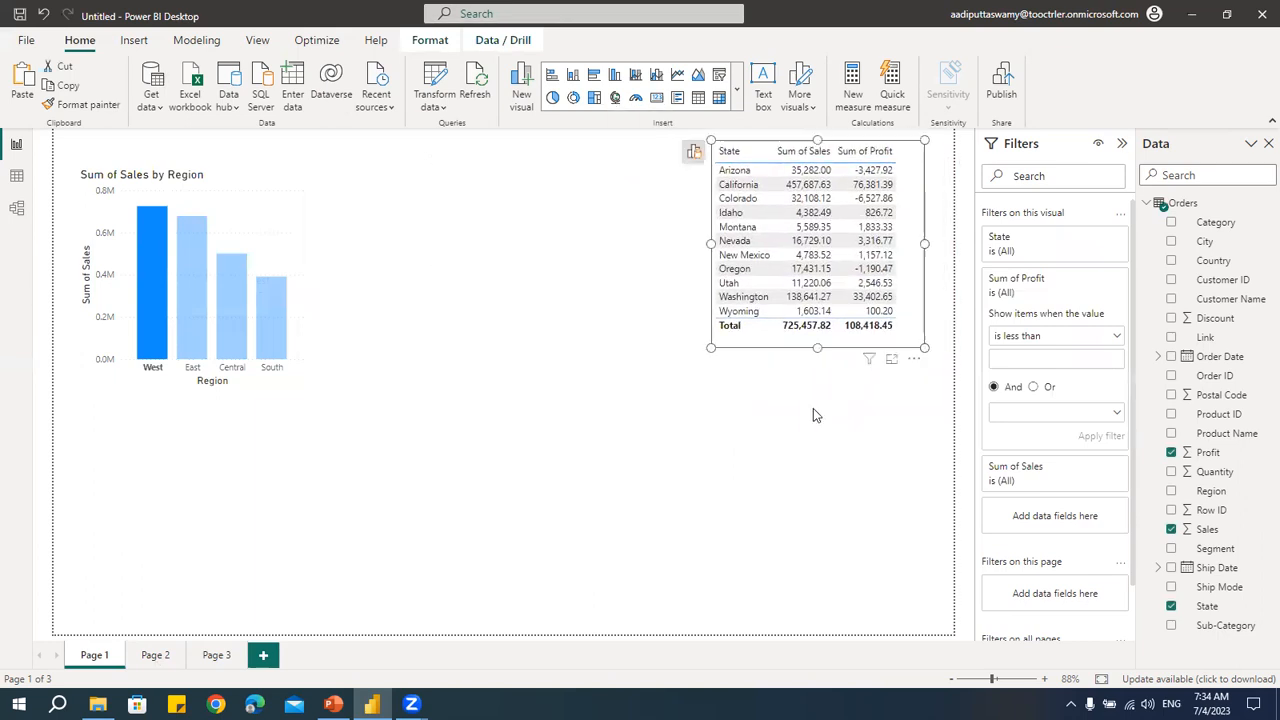
click(791, 436)
key(ctrl+v)
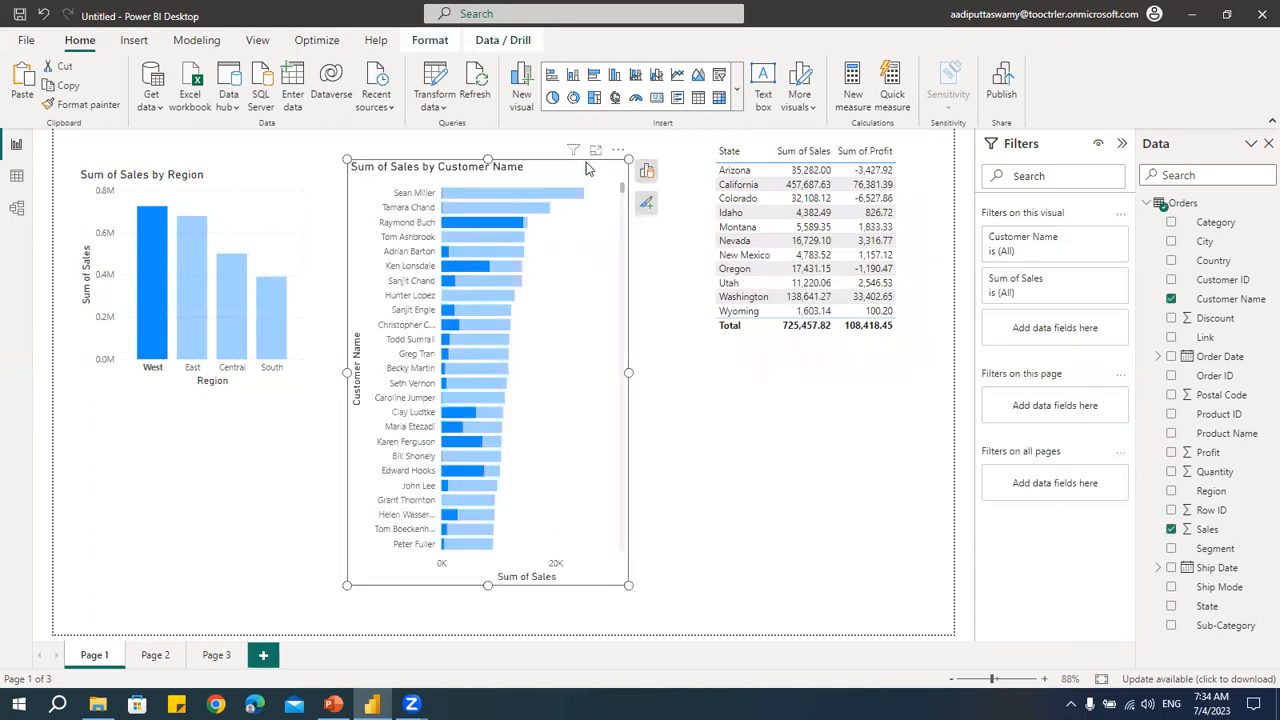
Step: Replace the Y-axis field of the pasted Sum of Sales by Customer Name bar chart with State
click(647, 171)
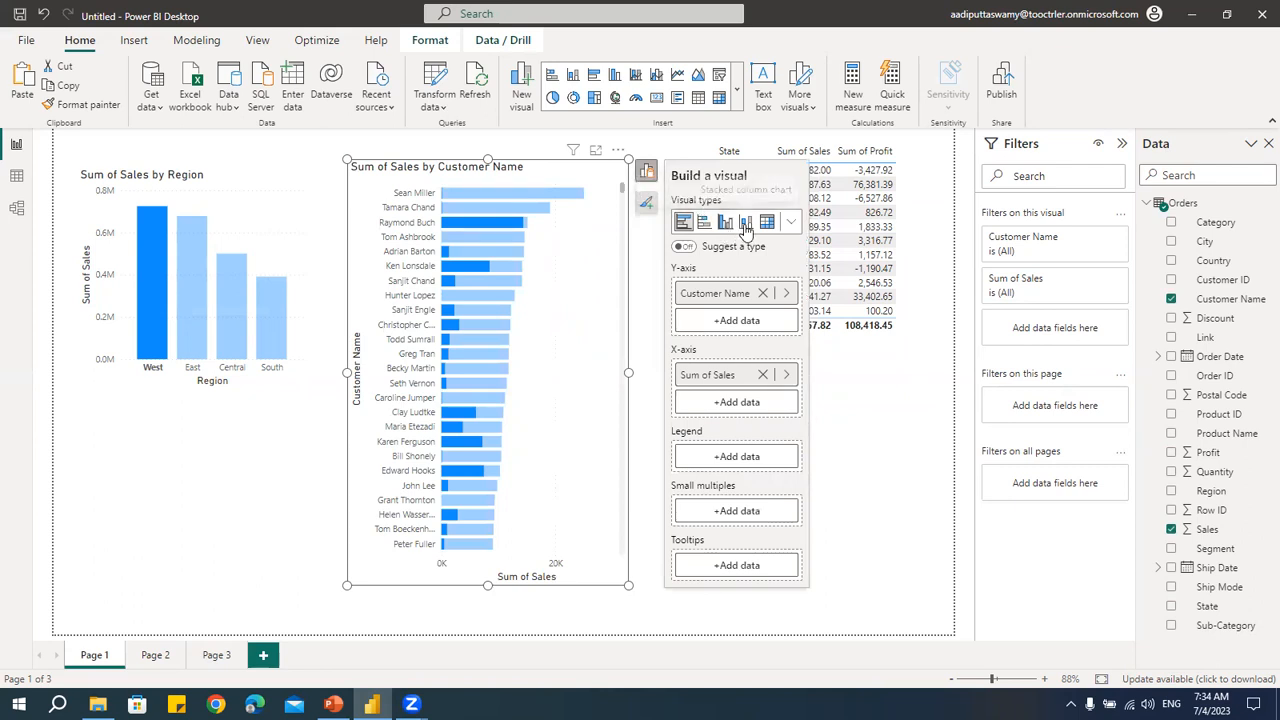
click(736, 293)
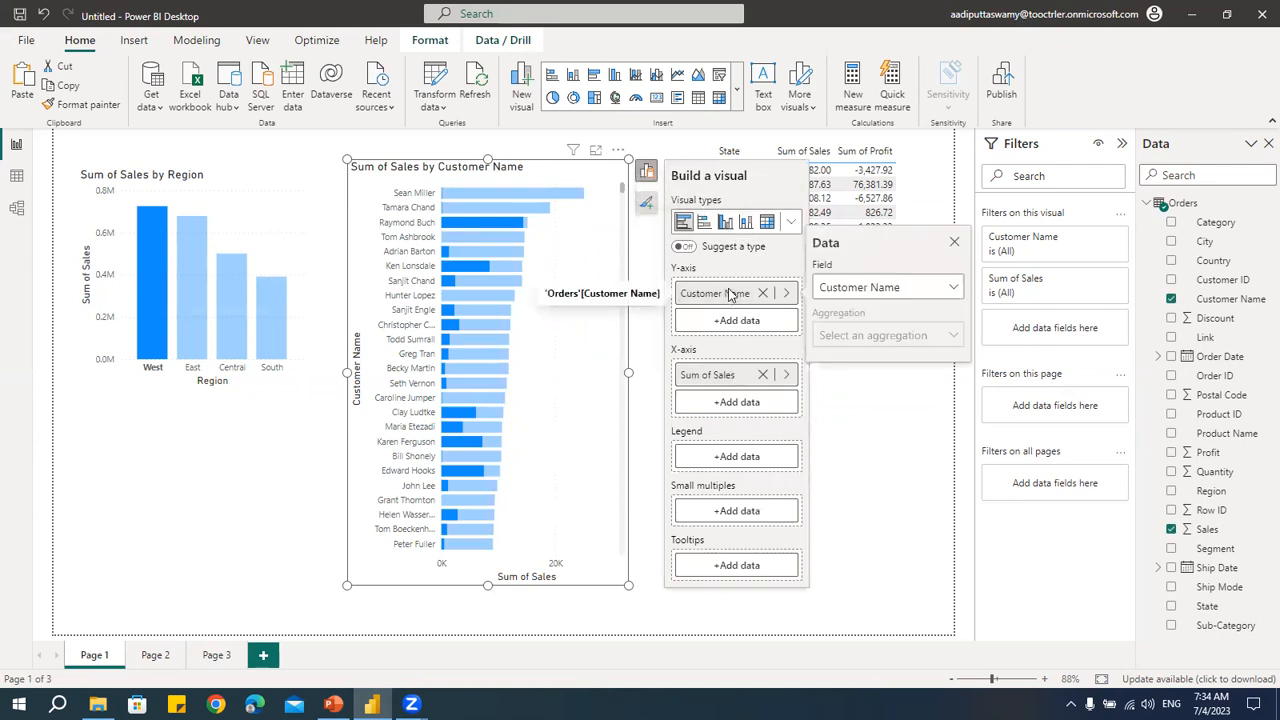
click(870, 288)
scroll(878, 593, down, 3)
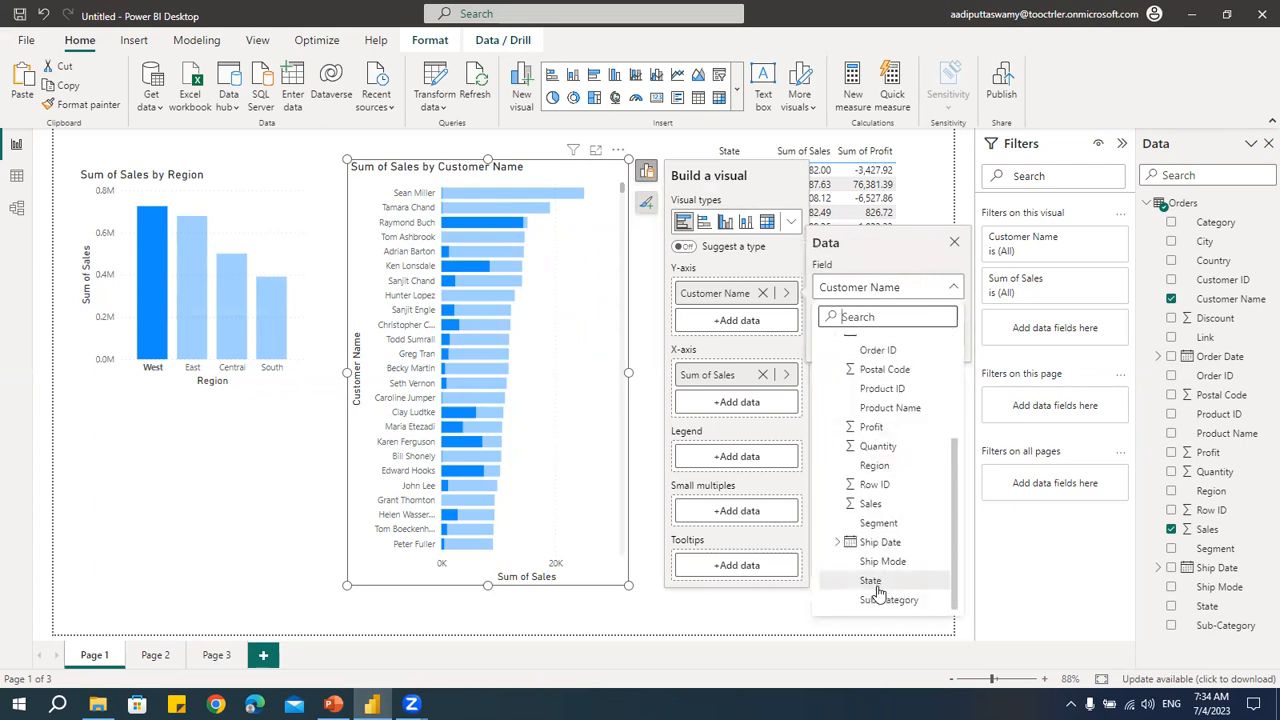
click(872, 581)
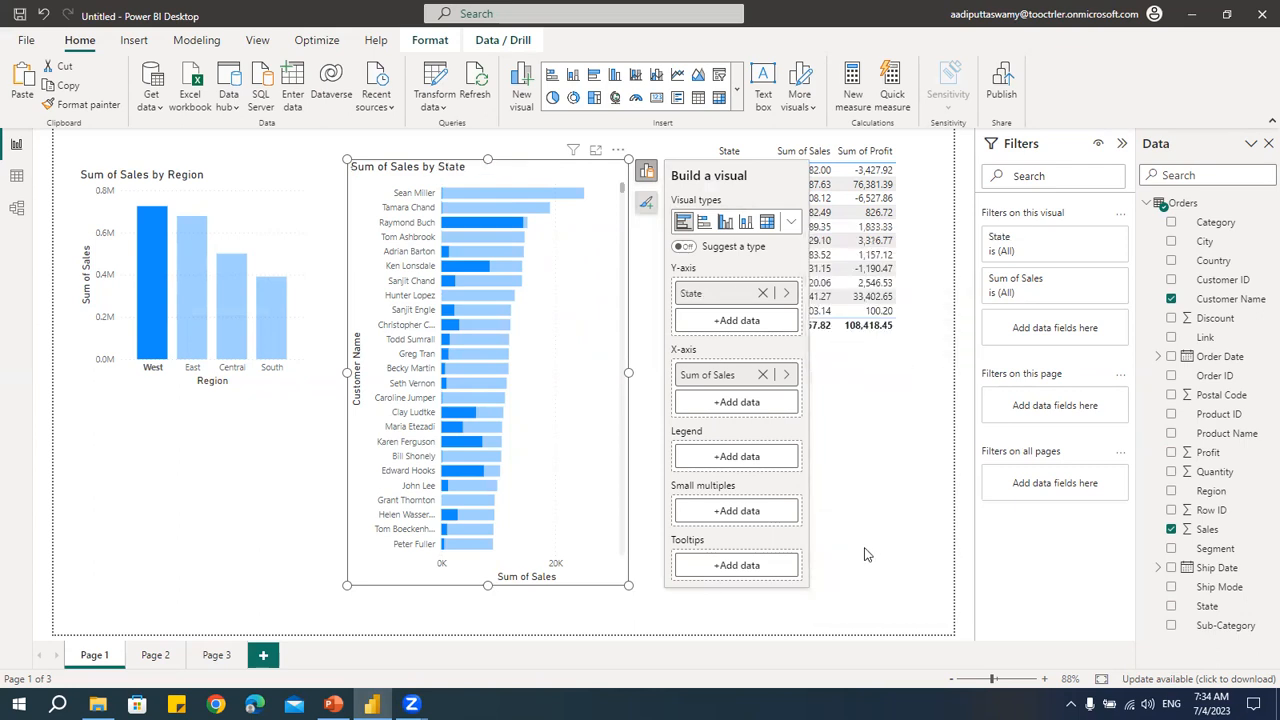
click(922, 398)
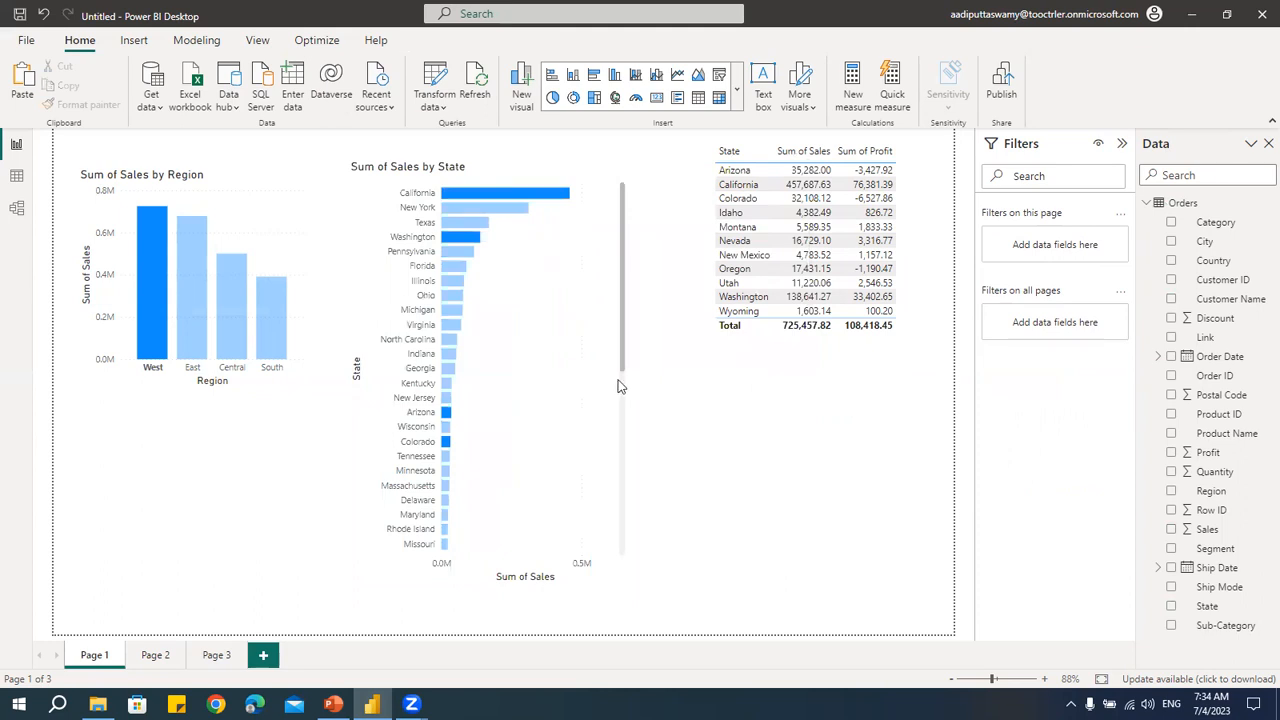
Step: Cross-highlight the page by the Central and South regions, then look at Page 3 and return to Page 1
click(234, 335)
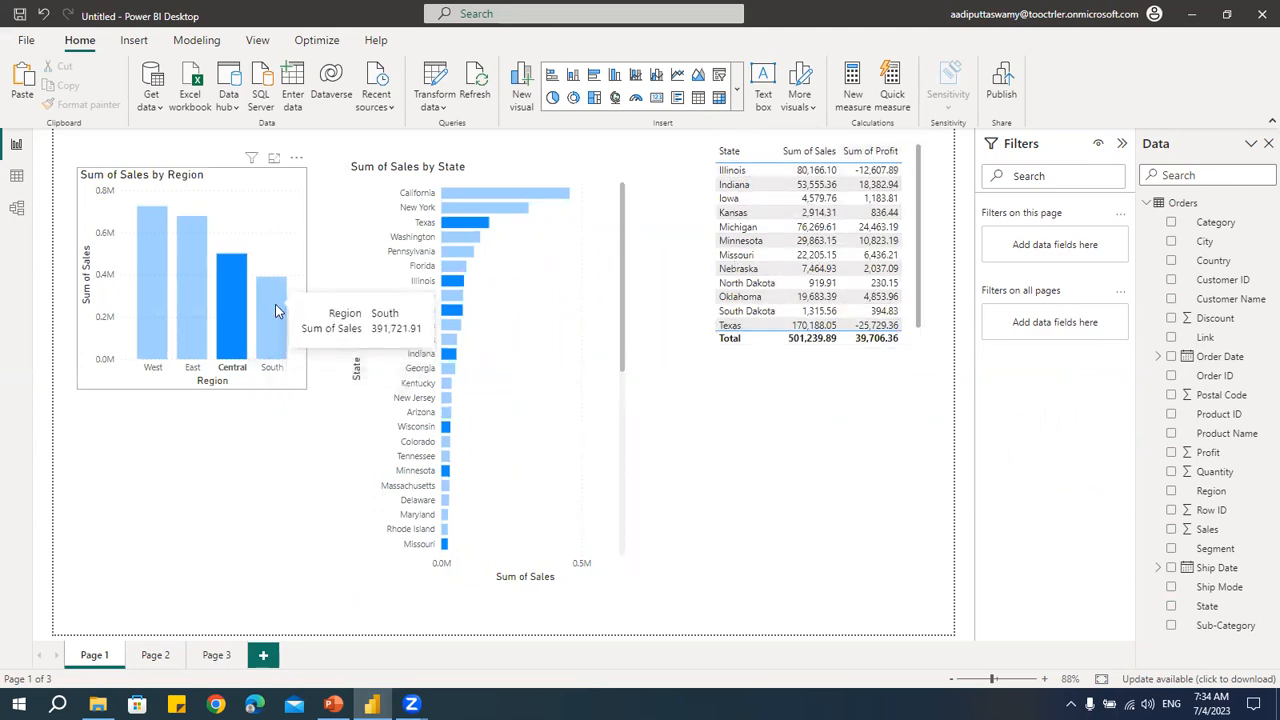
click(275, 304)
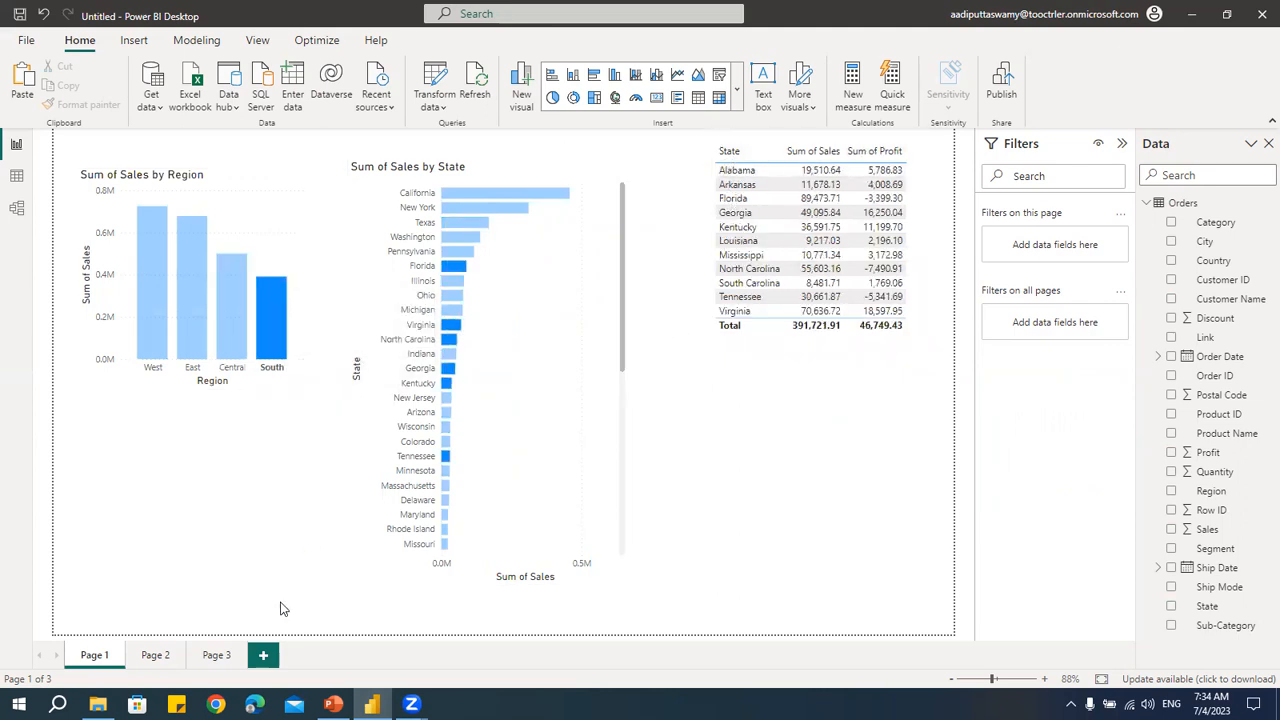
click(216, 656)
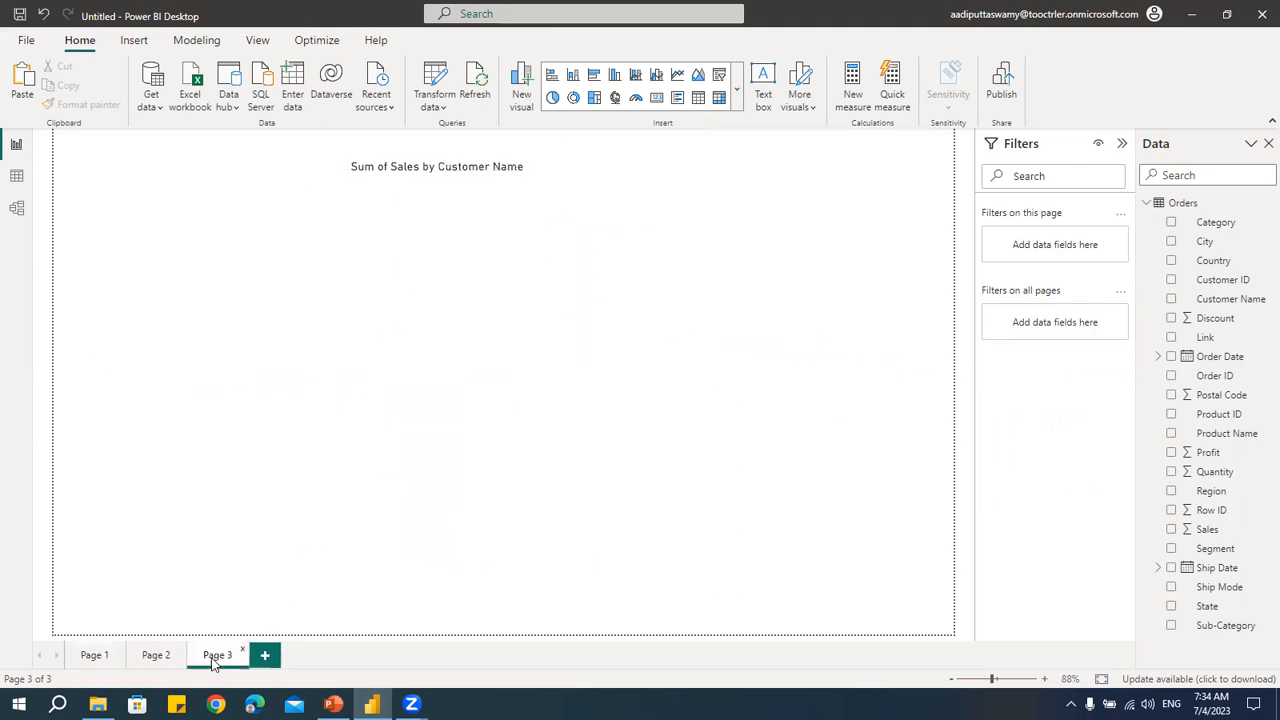
click(92, 656)
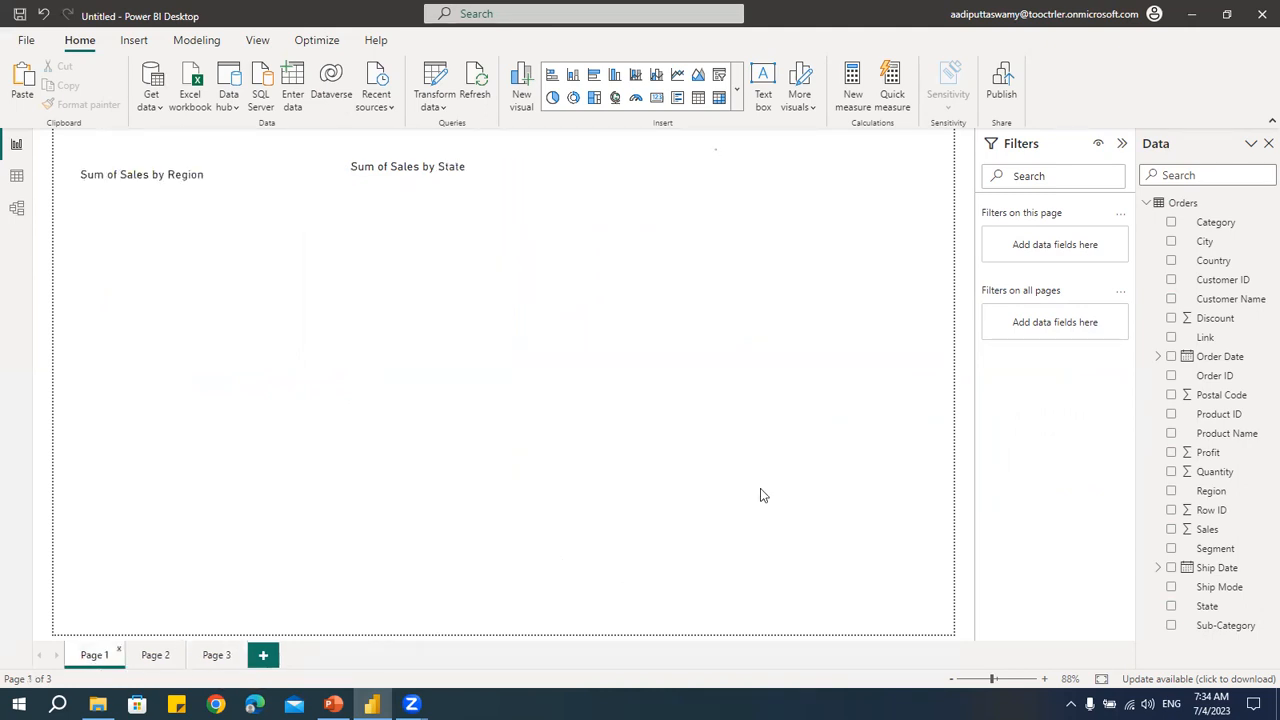
Step: Duplicate the Sum of Sales by Region column chart and place the copy below the State table
click(260, 182)
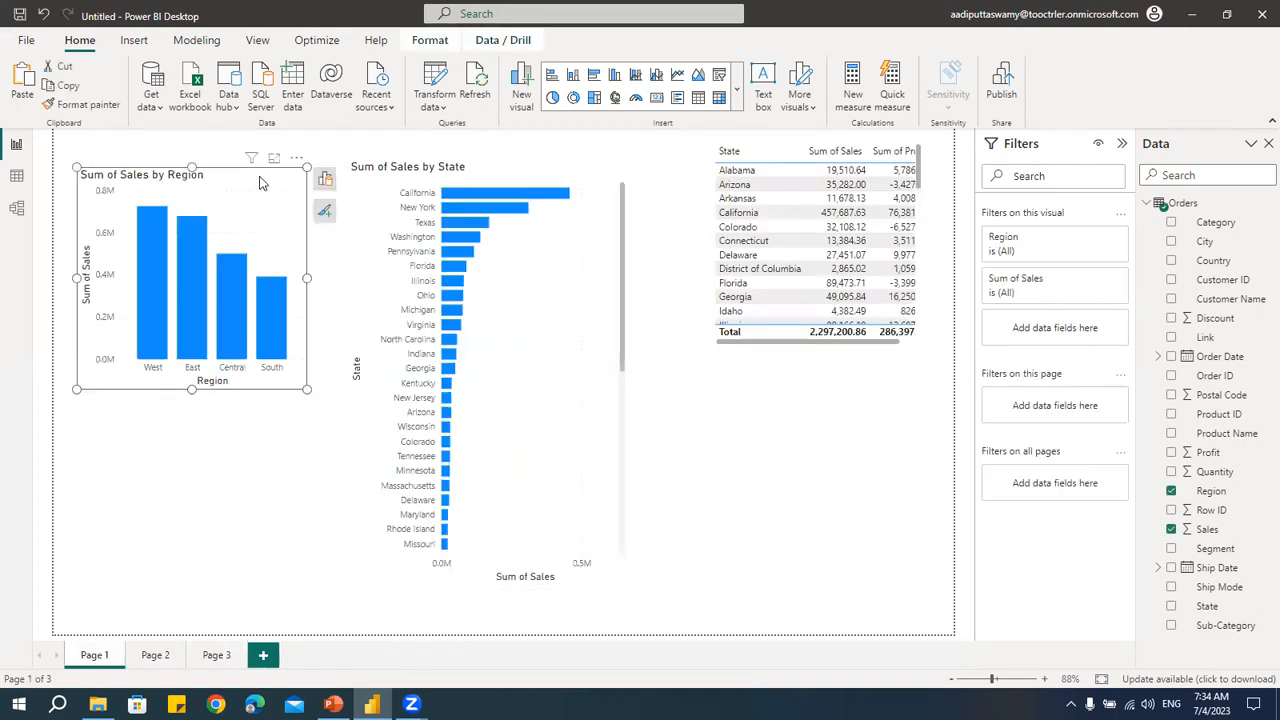
key(ctrl+v)
drag(266, 229, 862, 410)
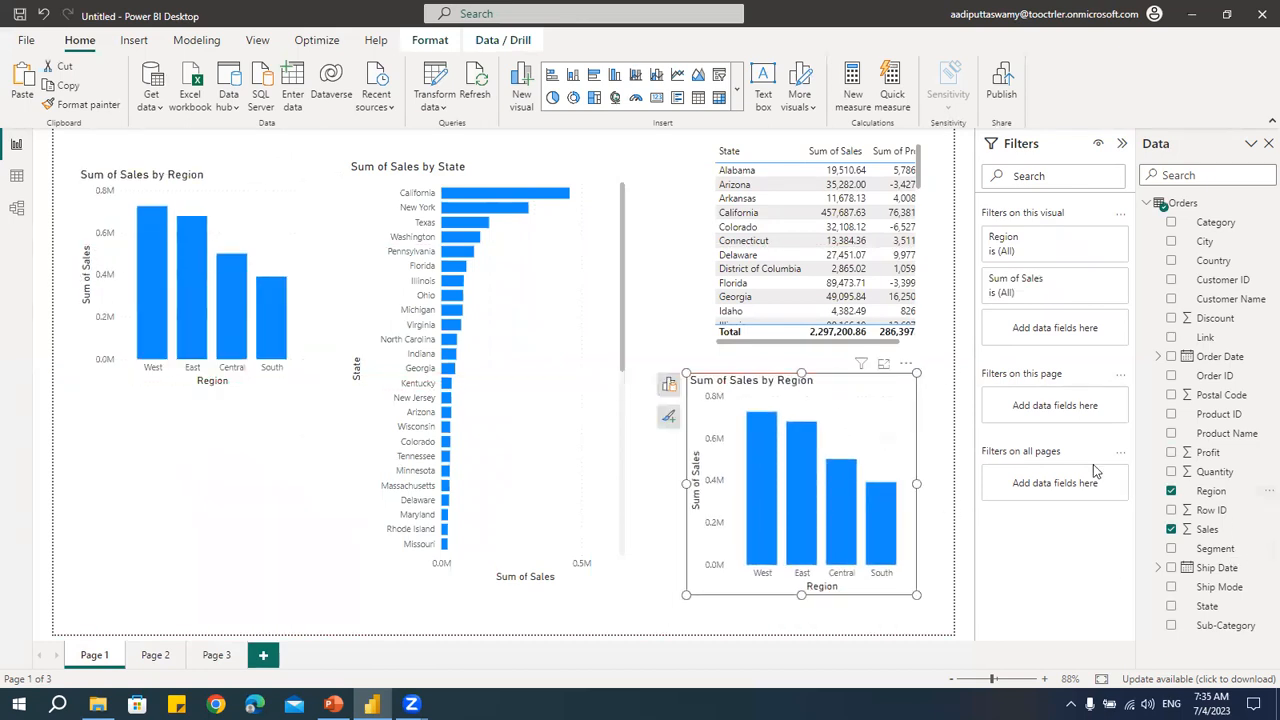
Step: Set the duplicated column chart's X-axis field to Ship Mode
click(669, 384)
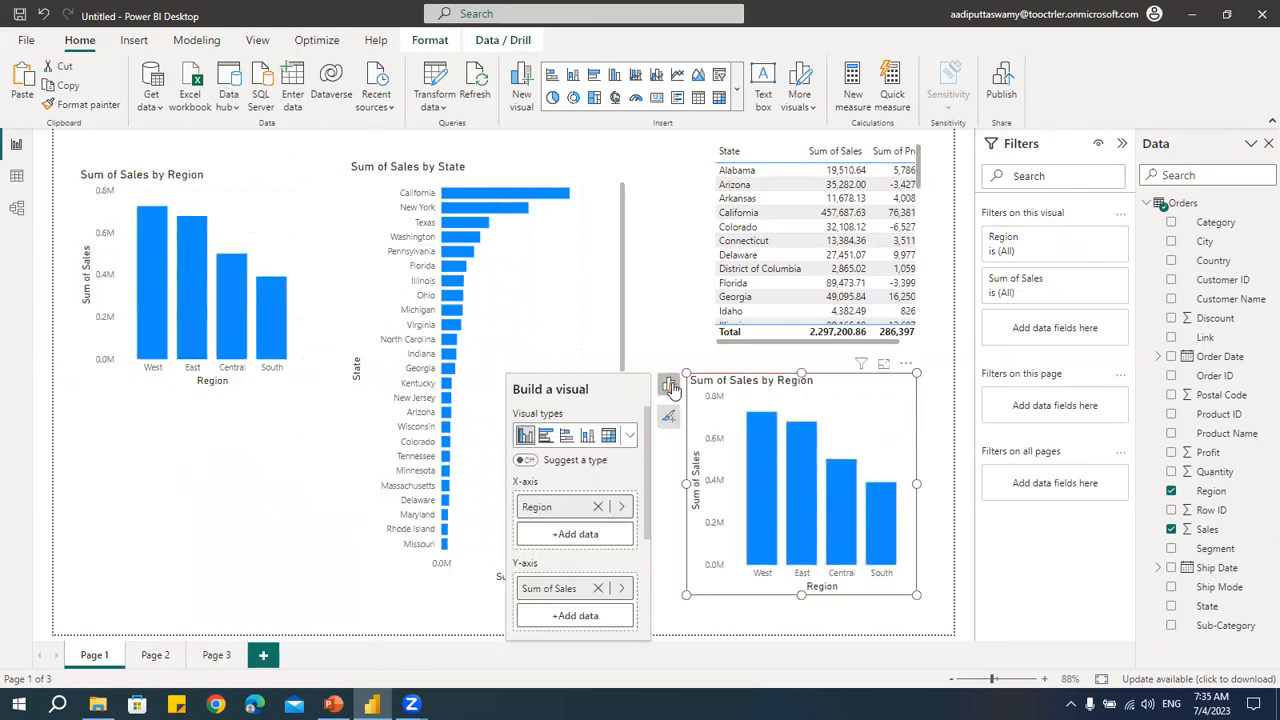
click(560, 507)
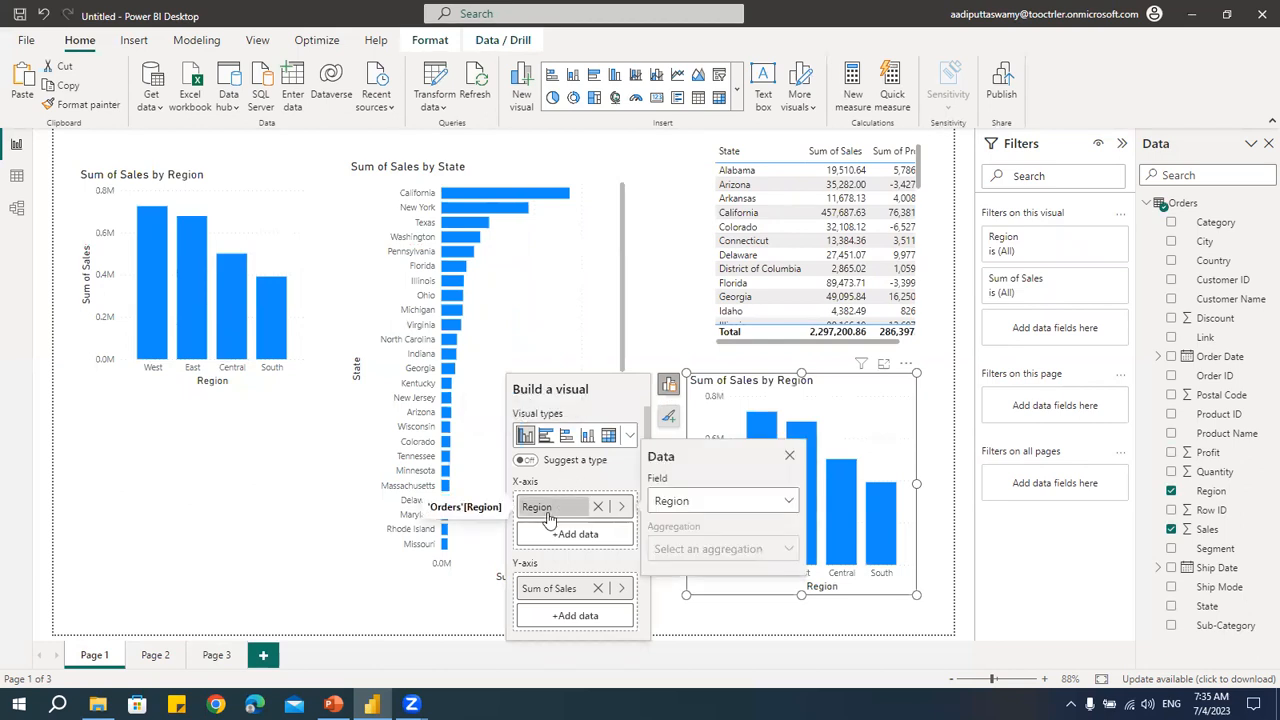
click(712, 502)
scroll(725, 400, down, 3)
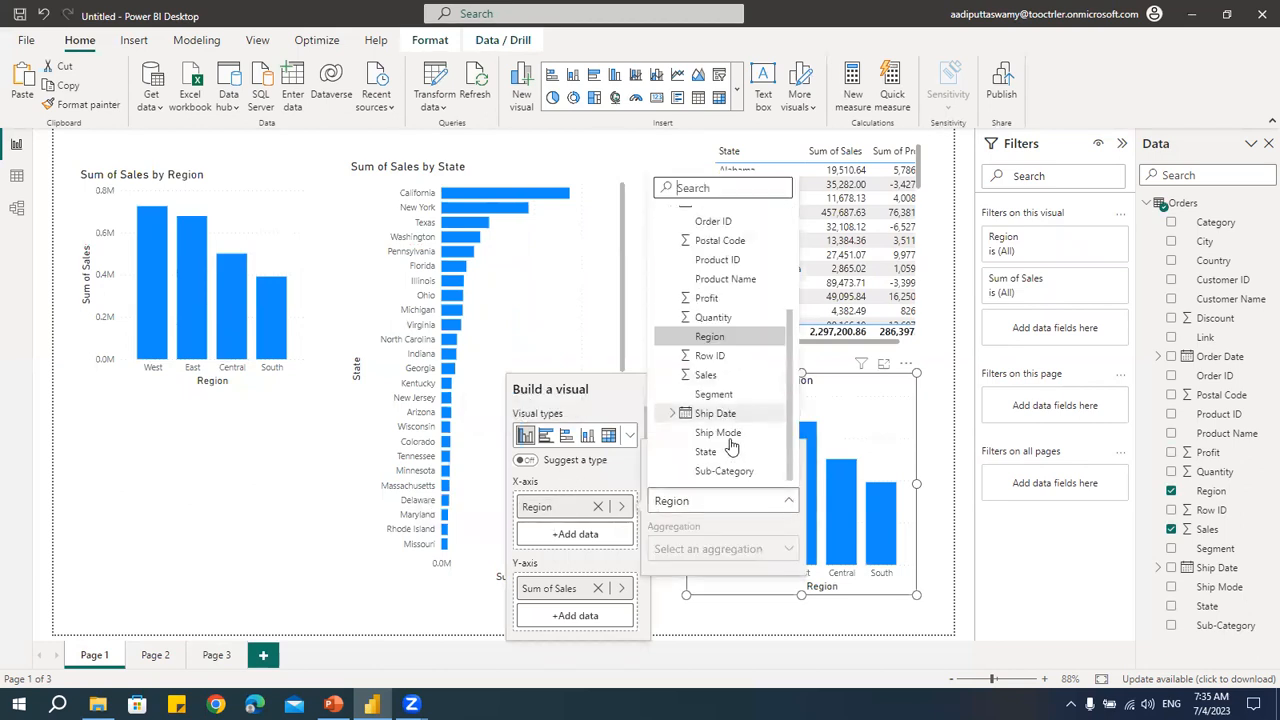
click(718, 433)
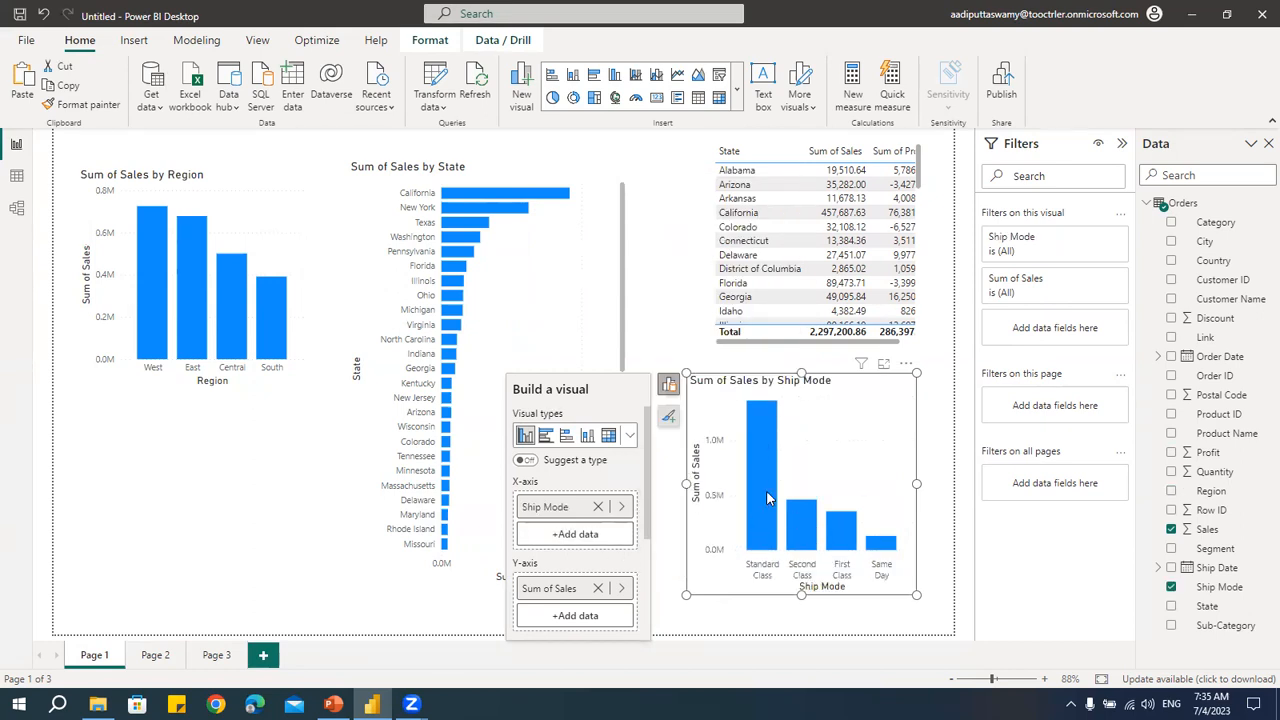
Step: Convert the Sum of Sales by Ship Mode chart to a pie chart and turn off its legend
click(554, 99)
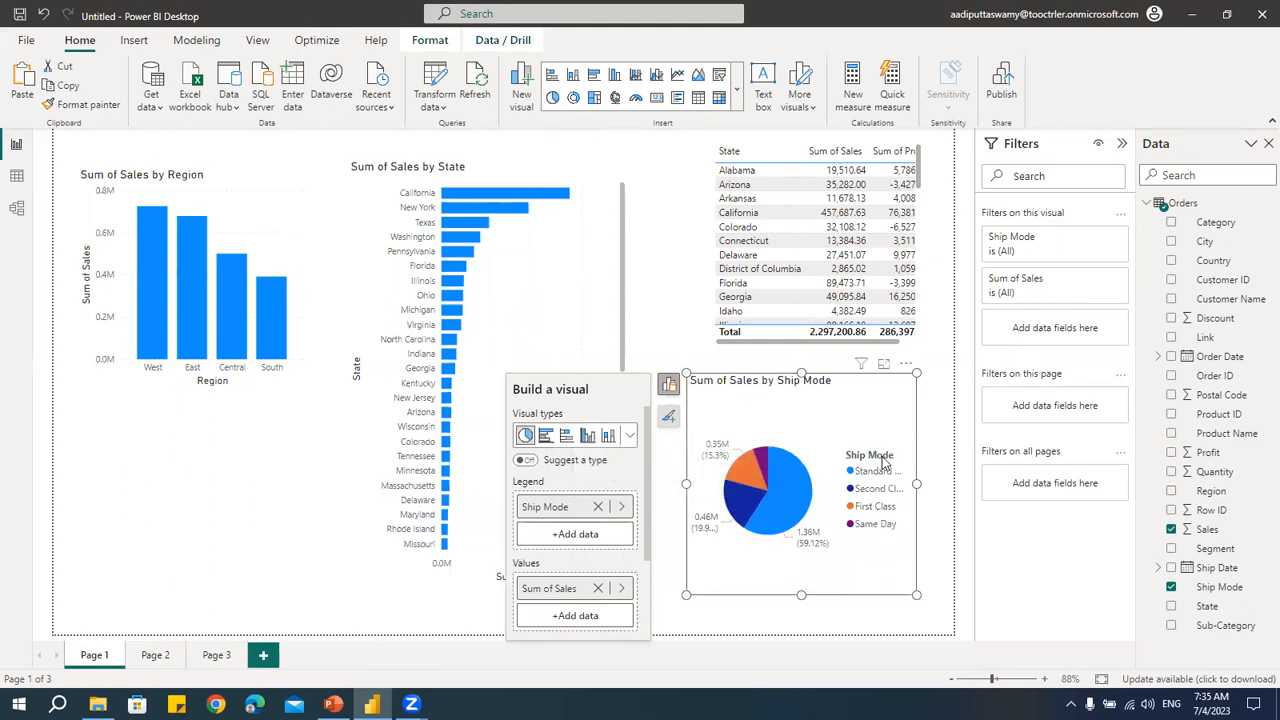
double_click(883, 463)
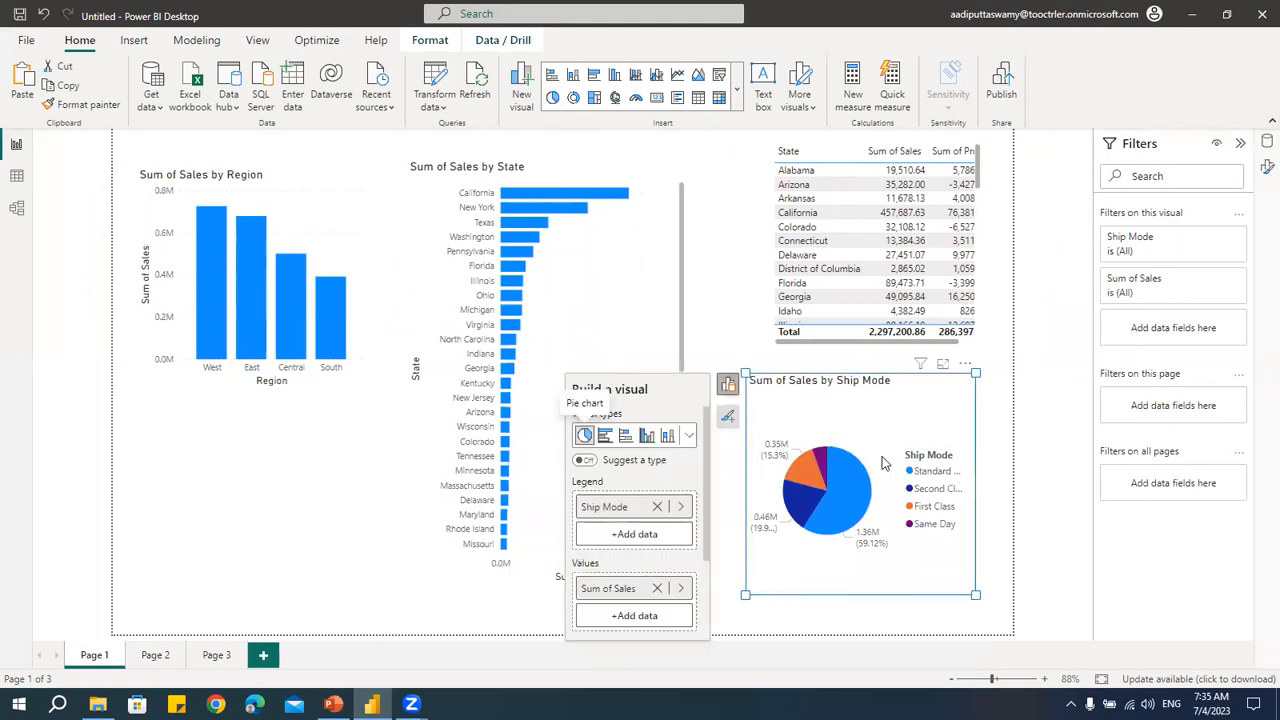
click(930, 456)
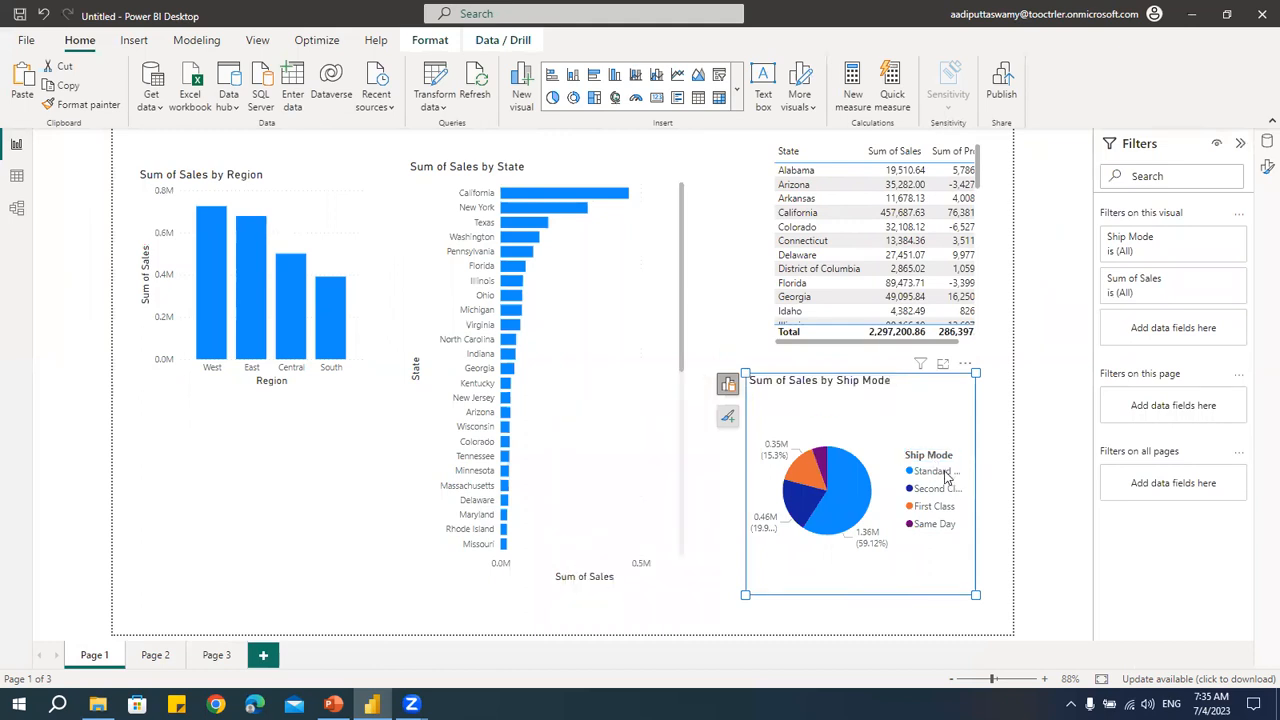
right_click(947, 457)
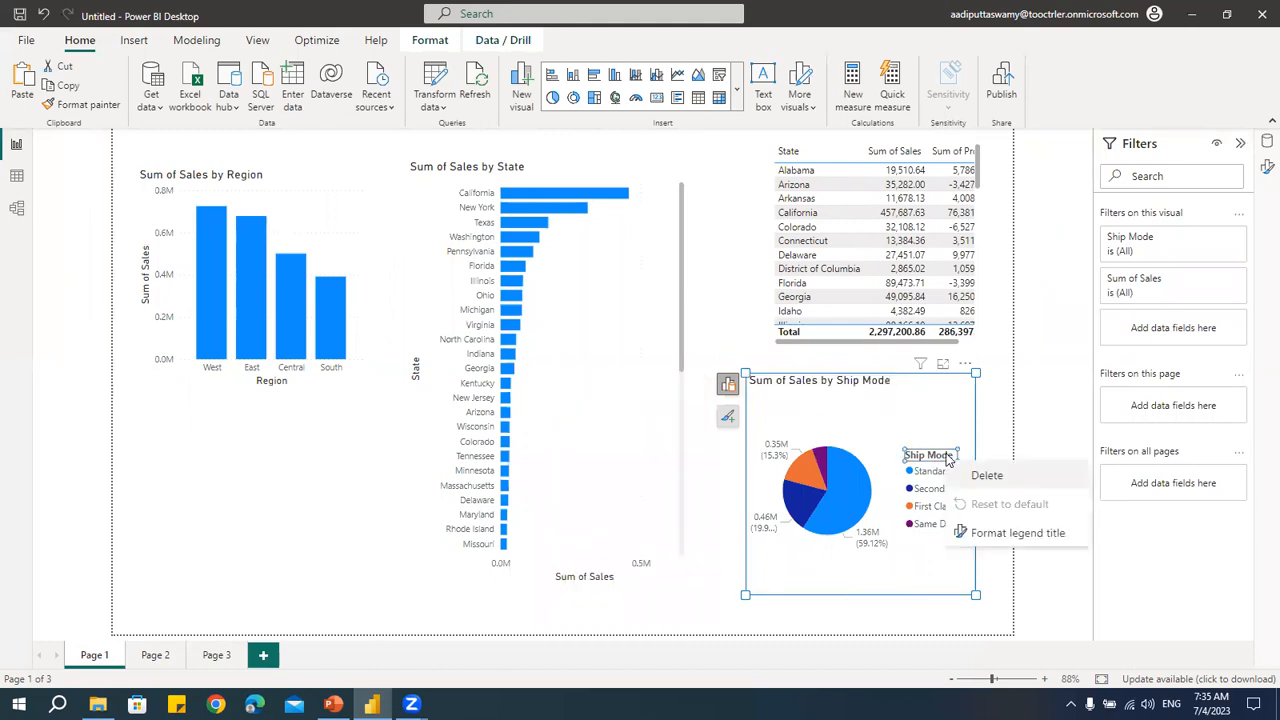
click(1012, 533)
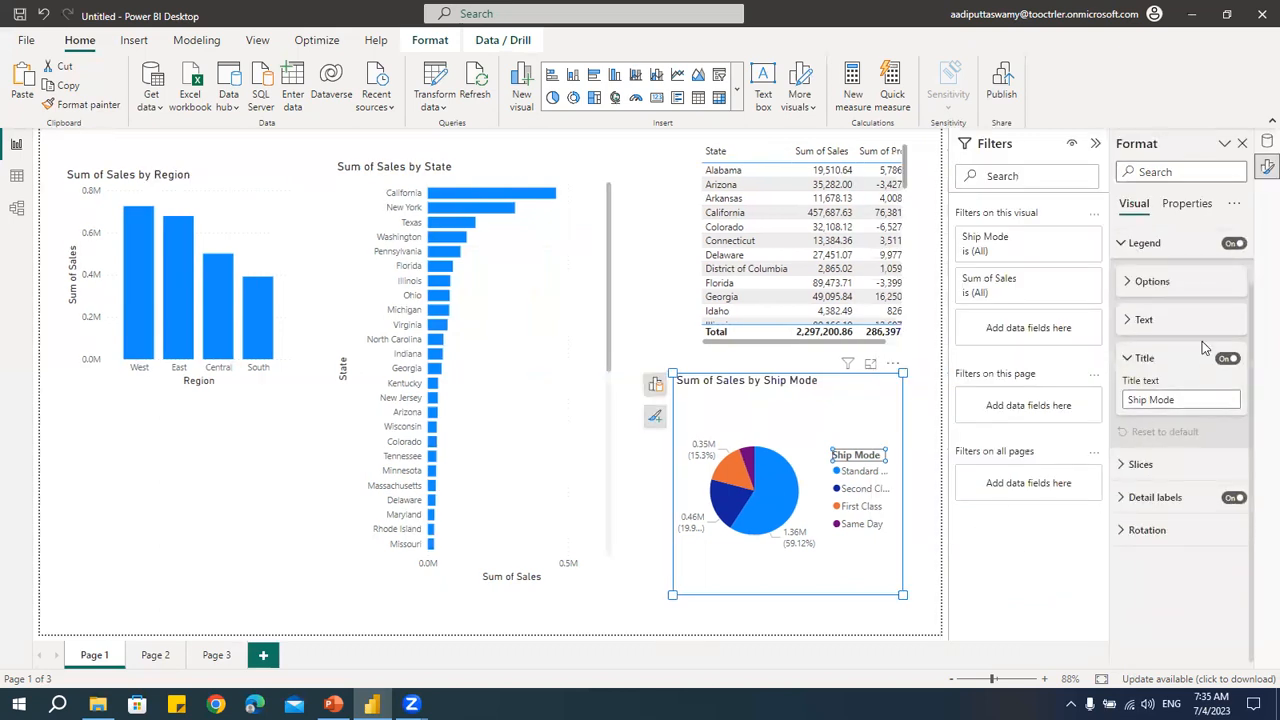
click(1233, 247)
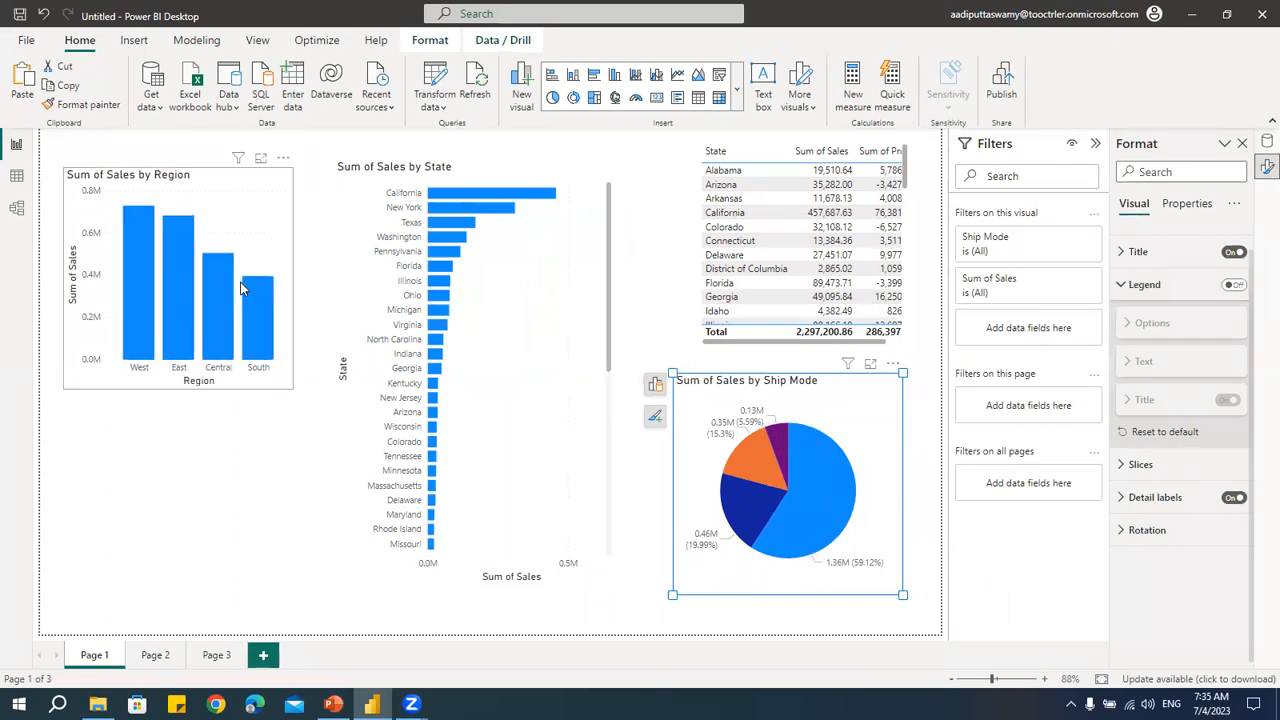
Step: Select the West column in the region chart and examine how the state chart, table and ship mode pie respond
click(141, 299)
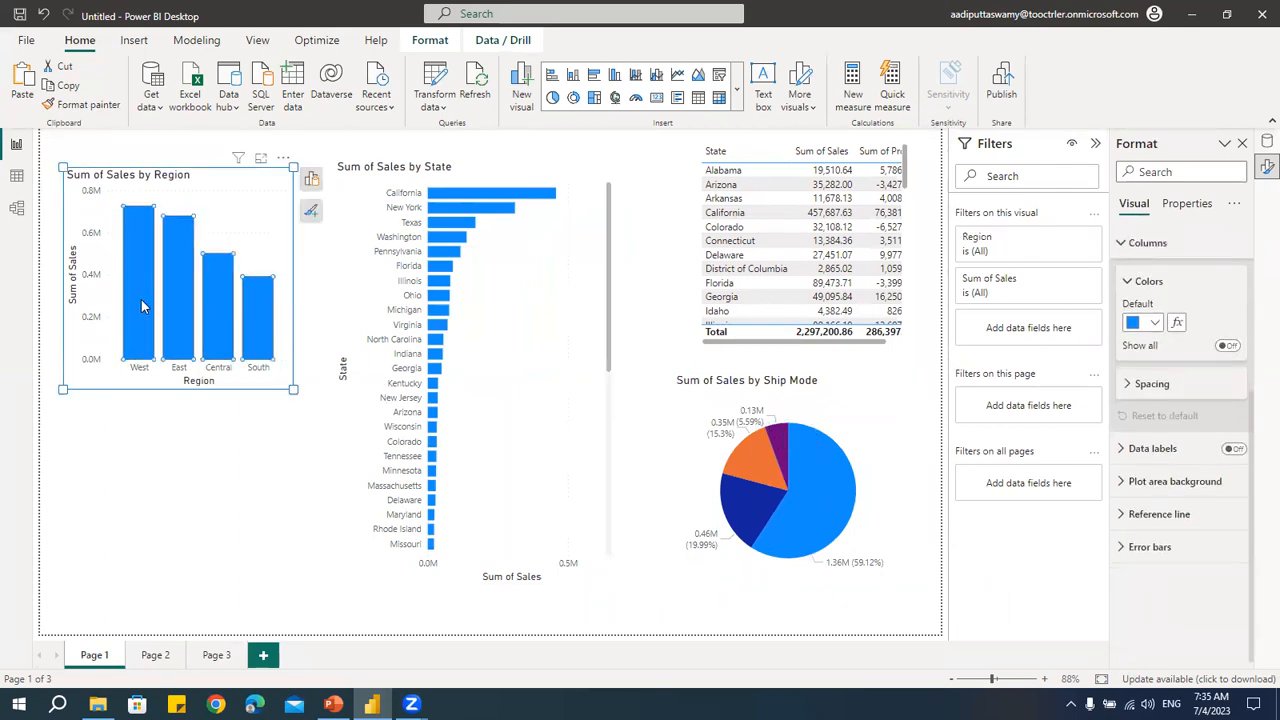
click(260, 200)
click(144, 291)
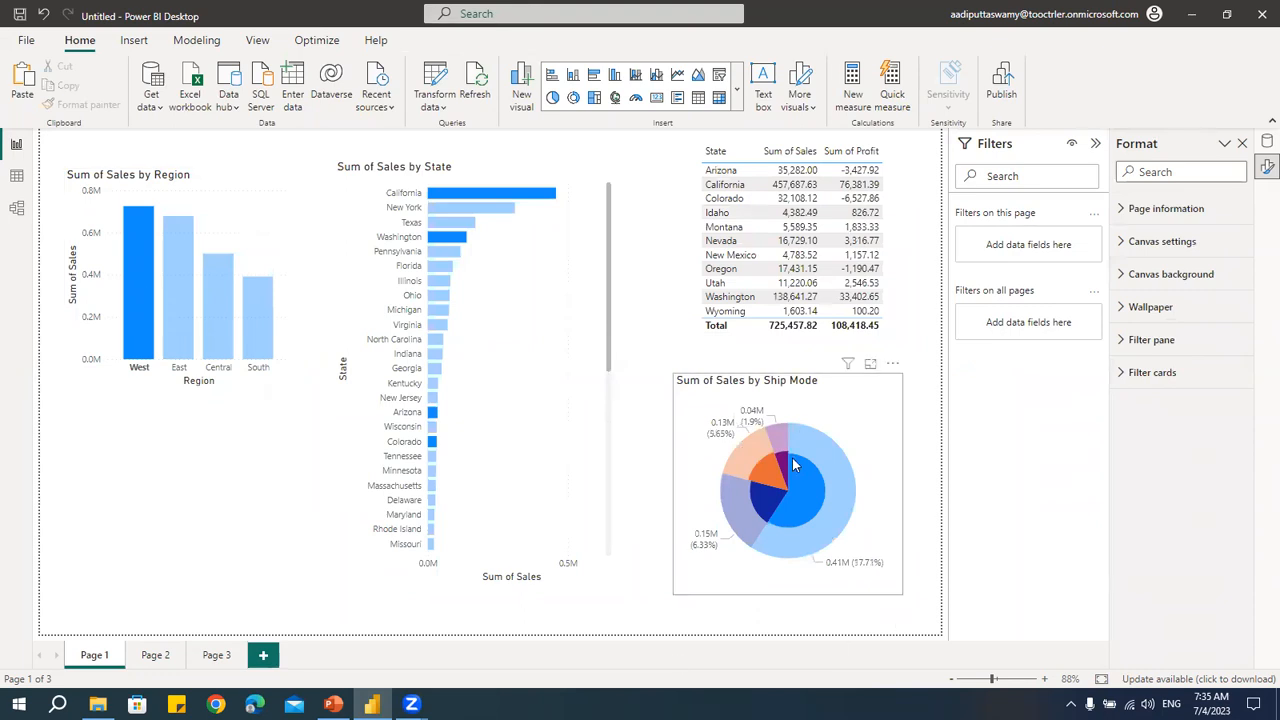
mouse_move(792, 460)
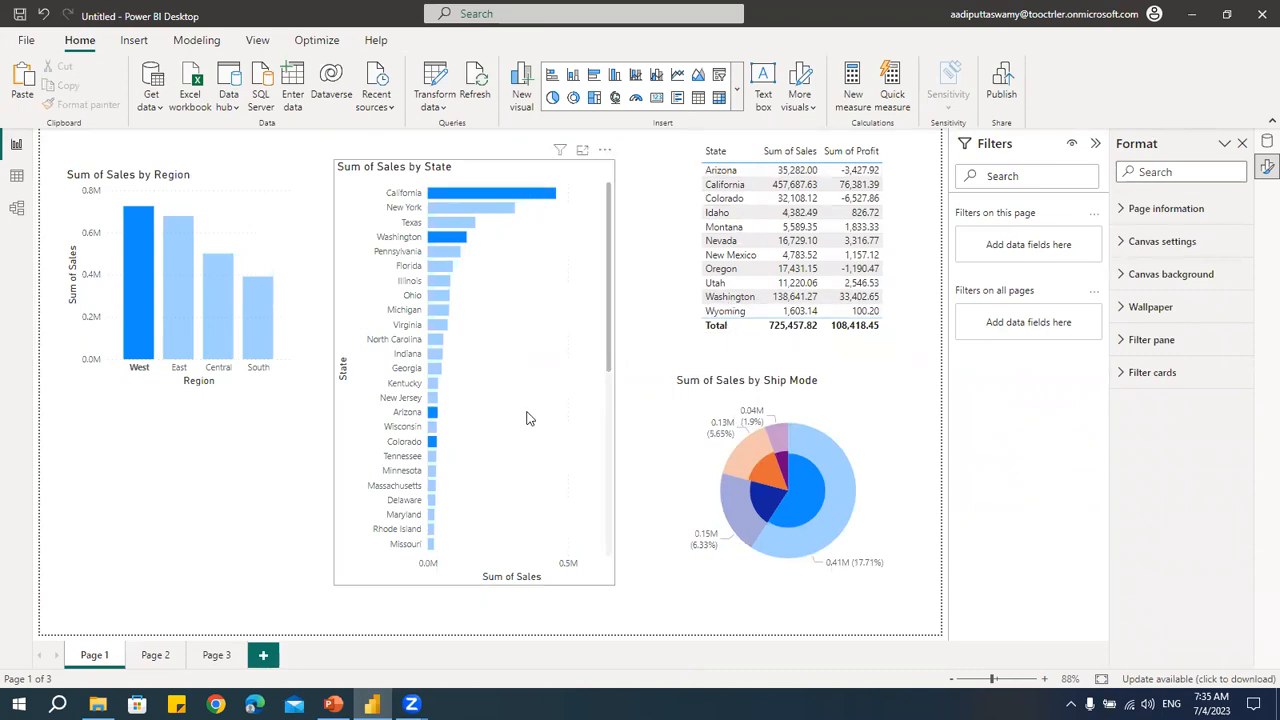
drag(608, 196, 608, 170)
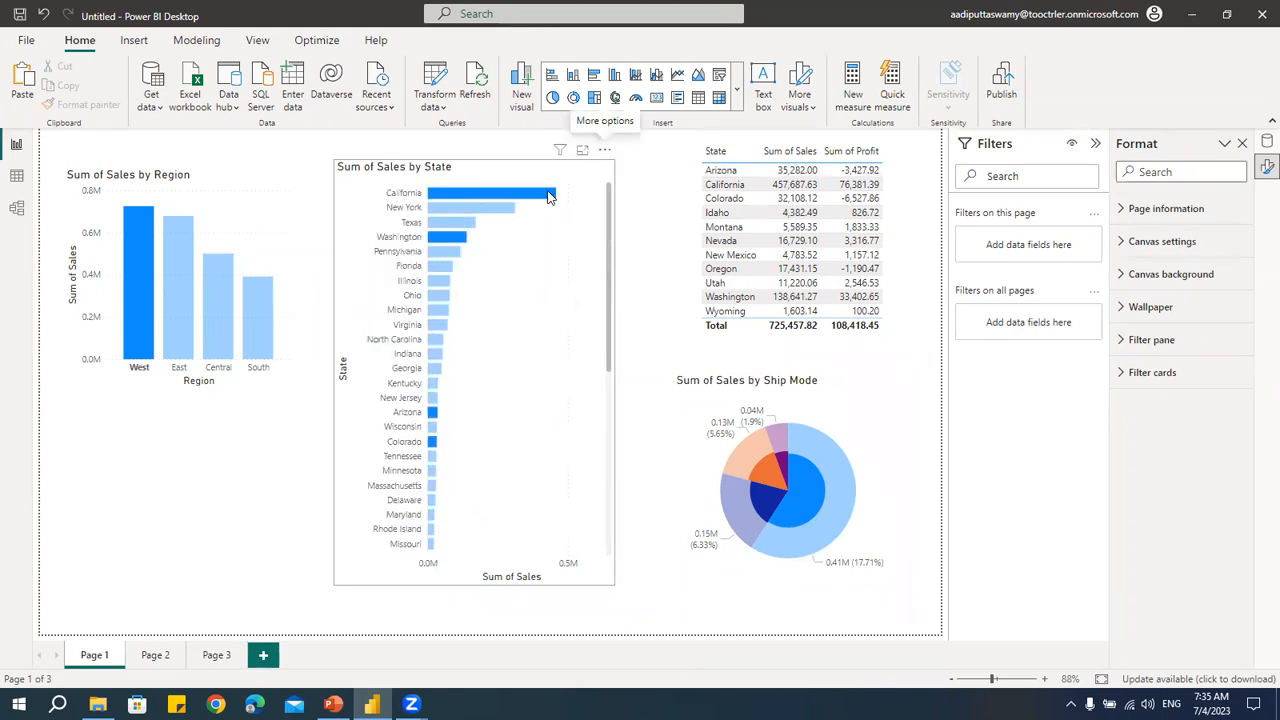
Step: Select Central and then South in the region chart to compare highlighting in the charts with filtering in the table
click(219, 330)
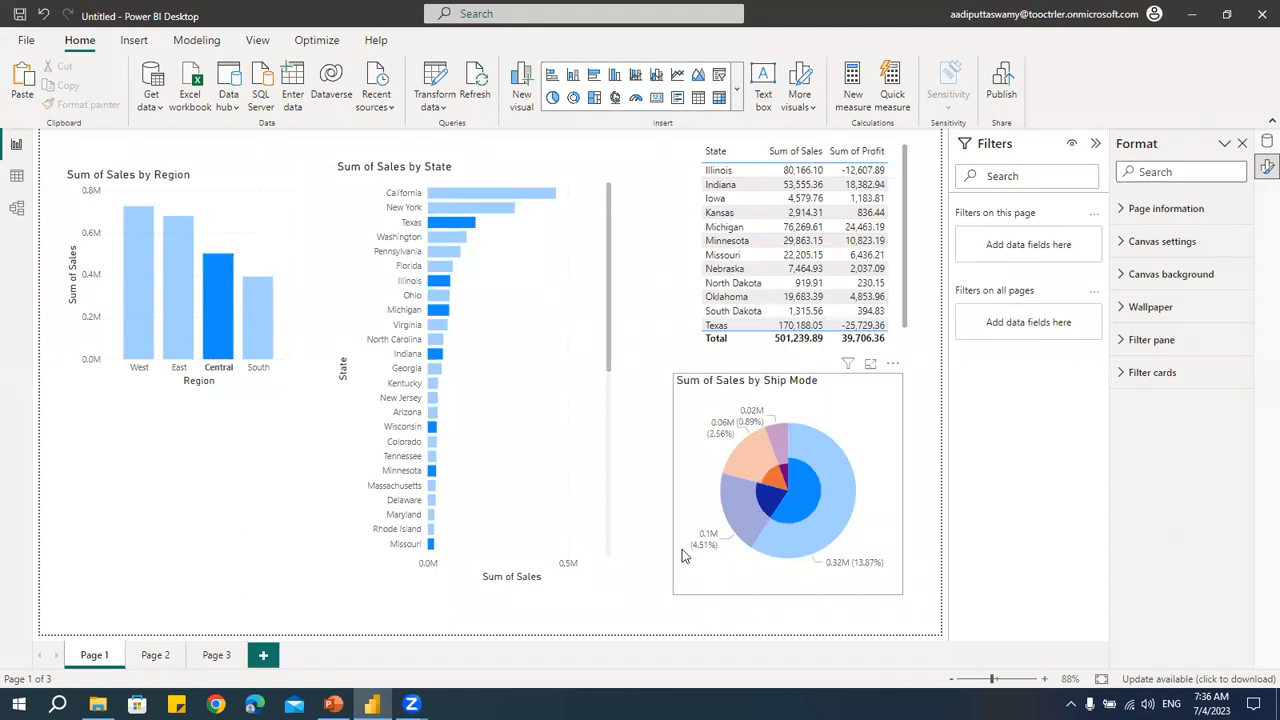
mouse_move(445, 330)
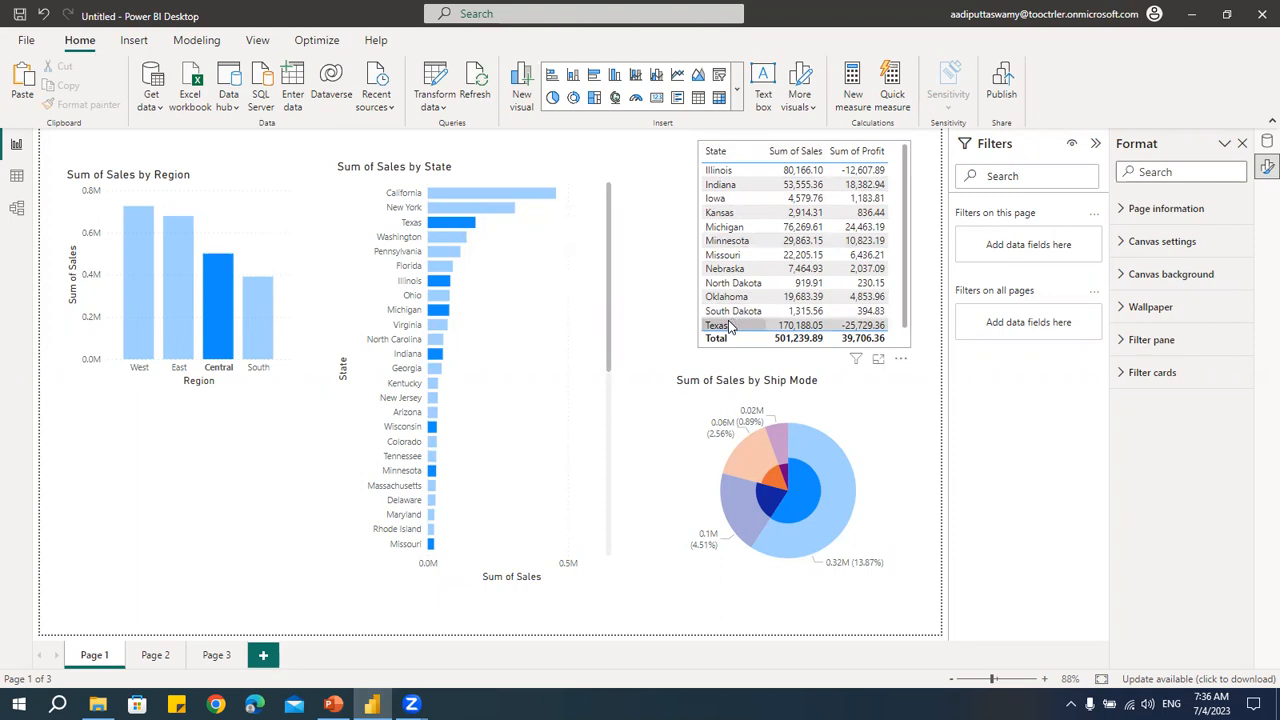
click(840, 385)
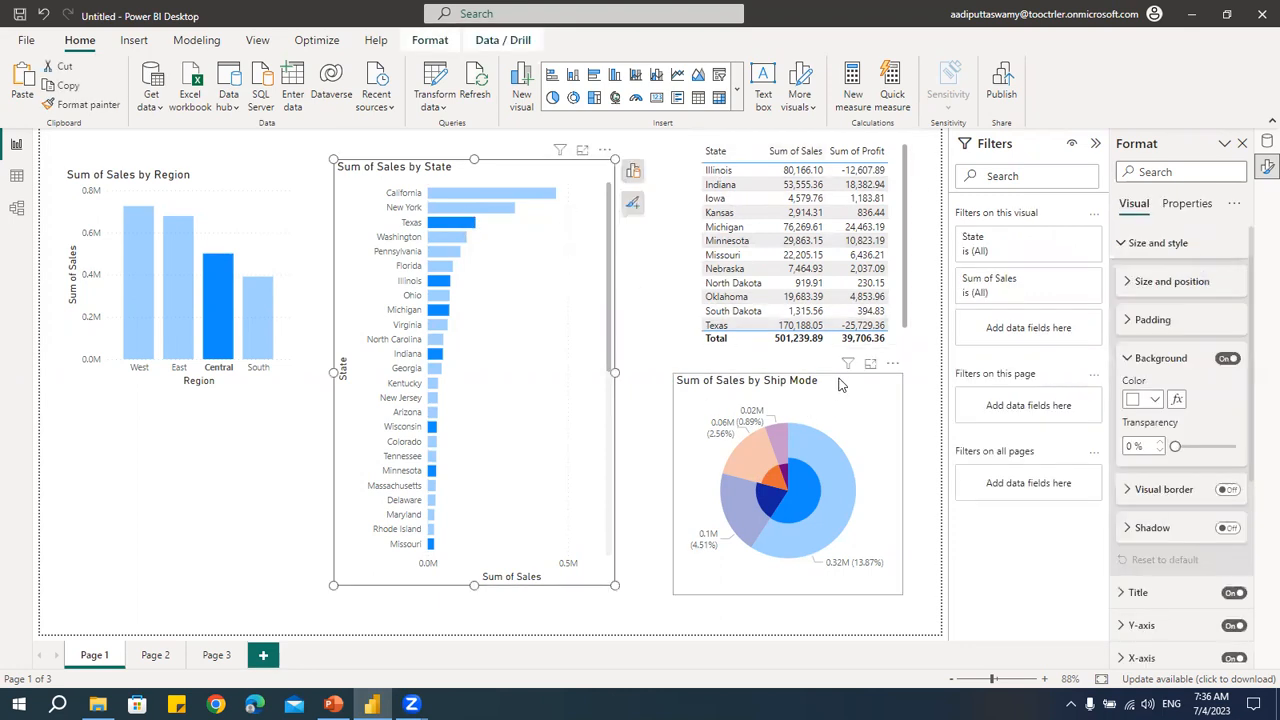
mouse_move(469, 229)
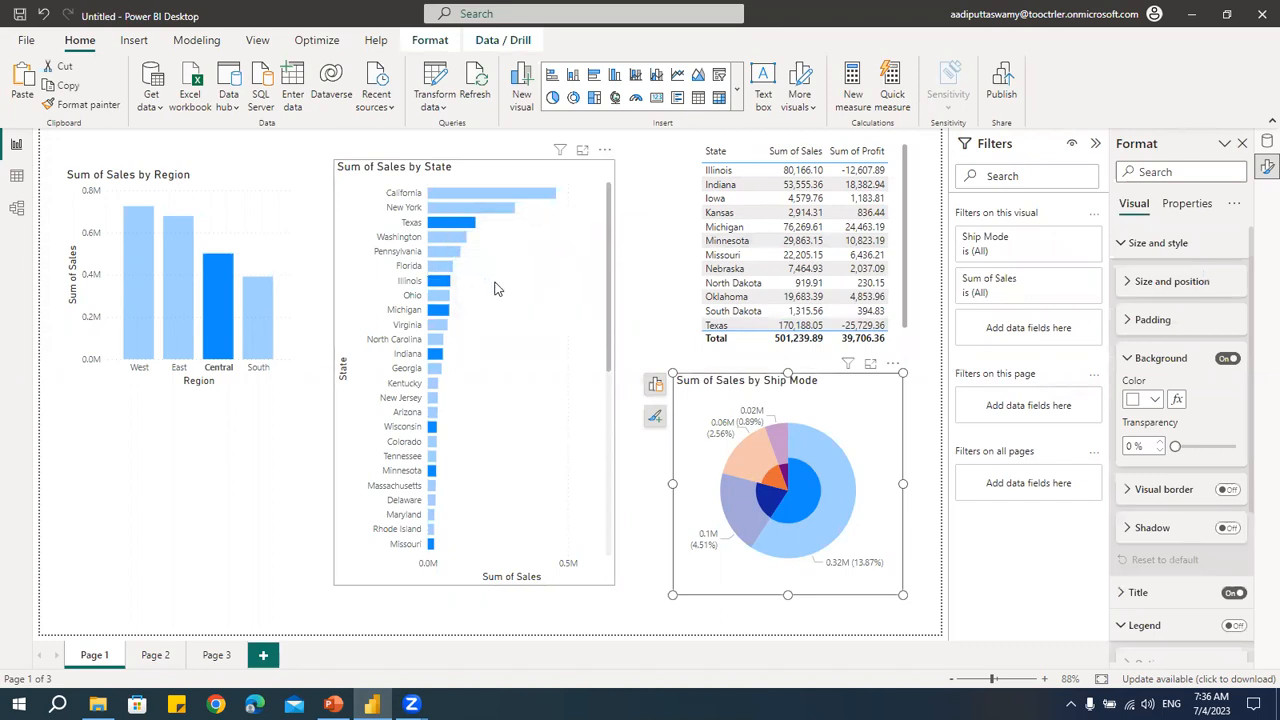
click(276, 322)
click(264, 320)
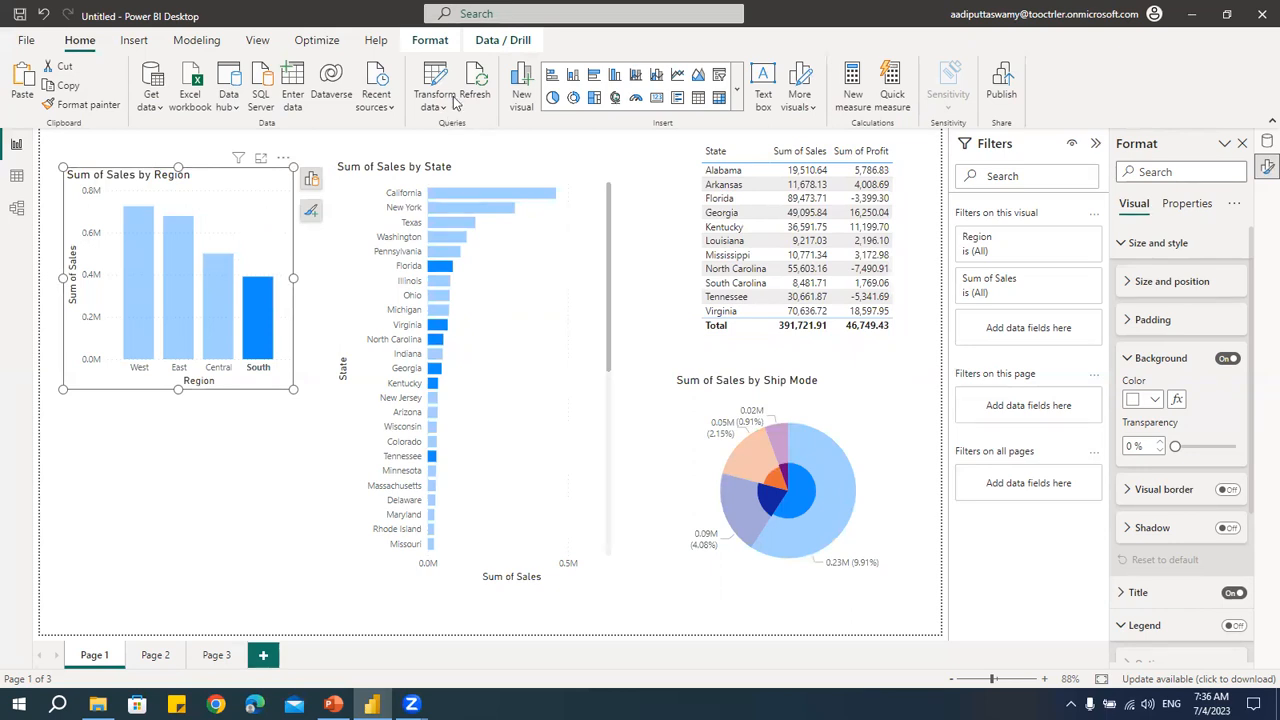
Step: Turn on Edit interactions for the Sum of Sales by Region chart and clear the visual selection
click(441, 44)
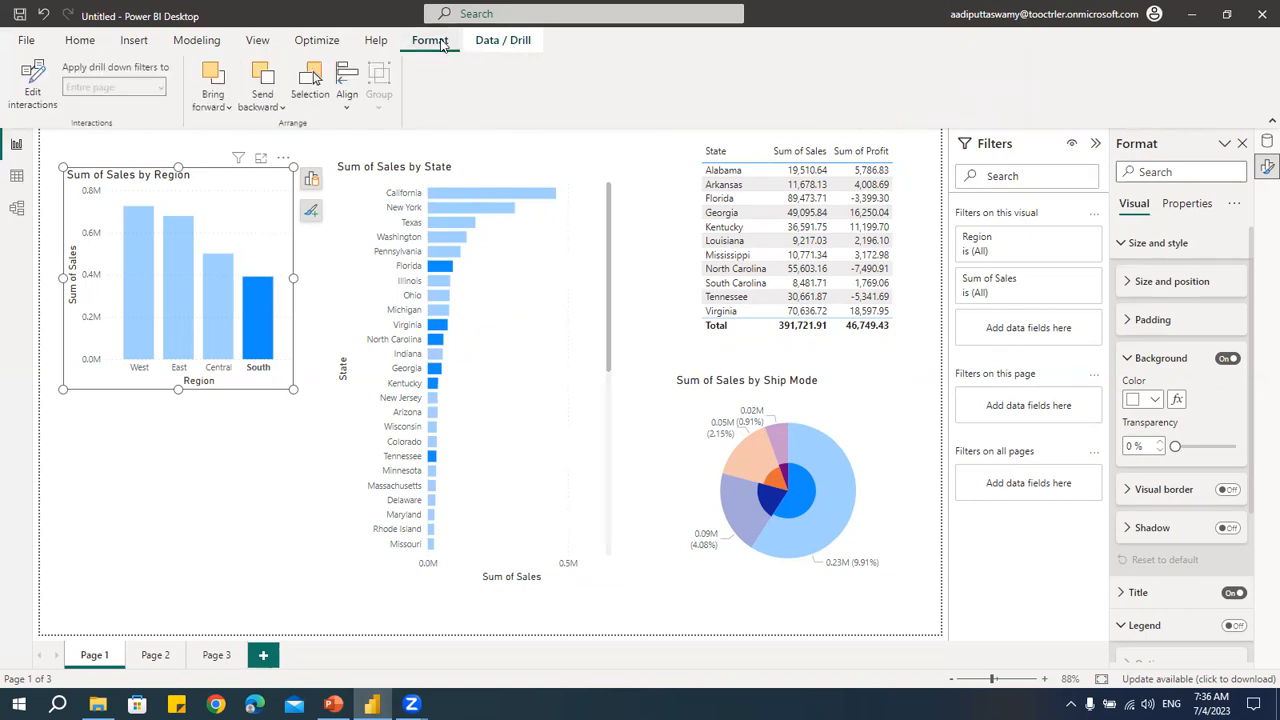
click(35, 95)
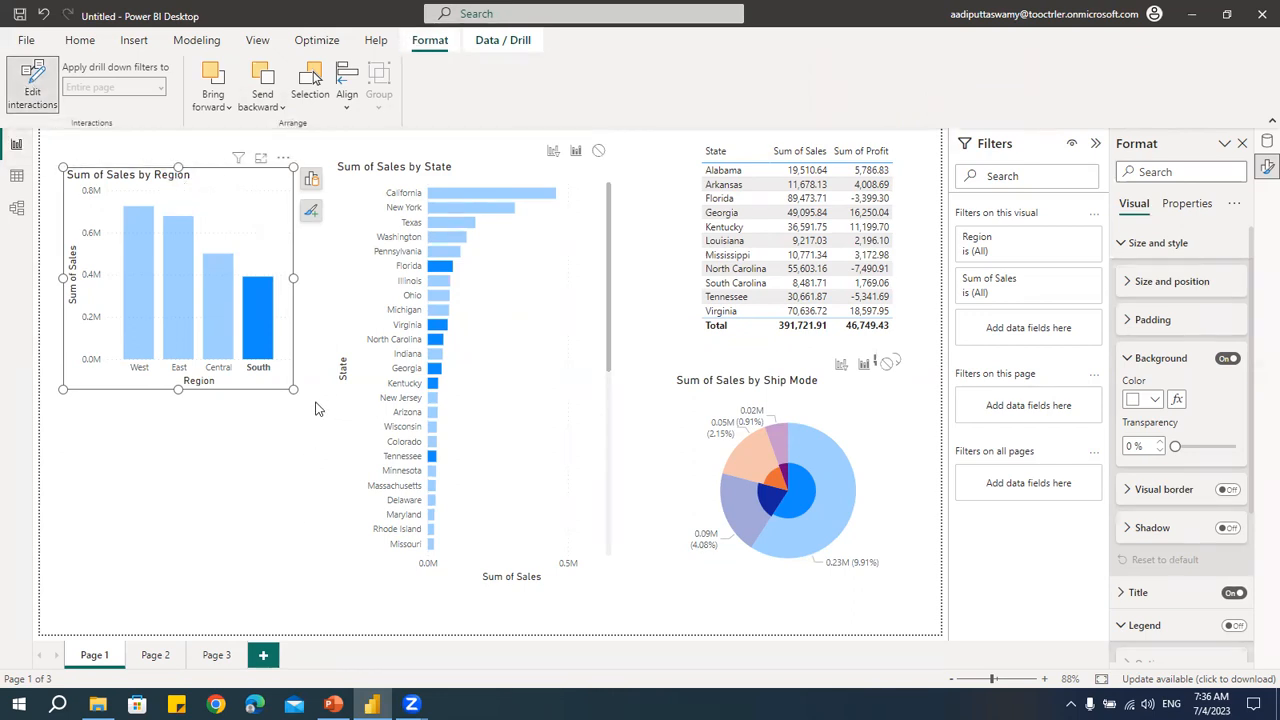
click(259, 495)
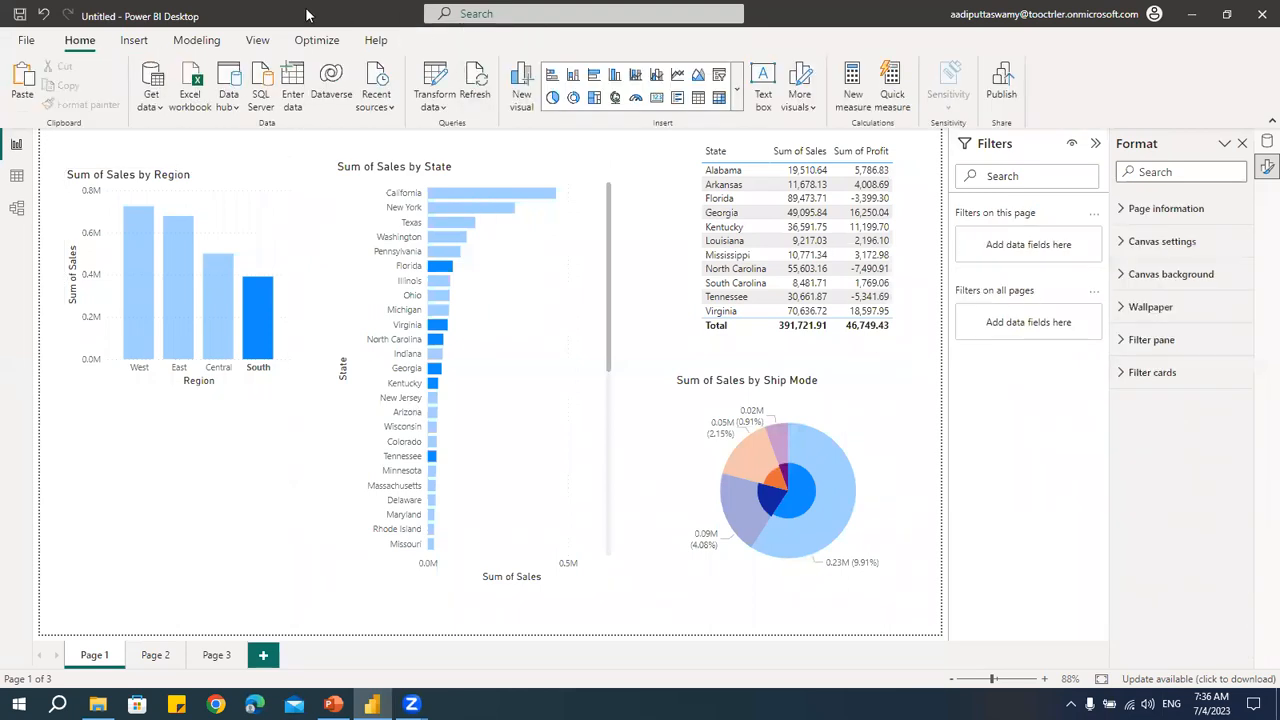
Step: Move the Sum of Sales by Ship Mode pie slightly down so its interaction controls no longer overlap the table's
click(253, 218)
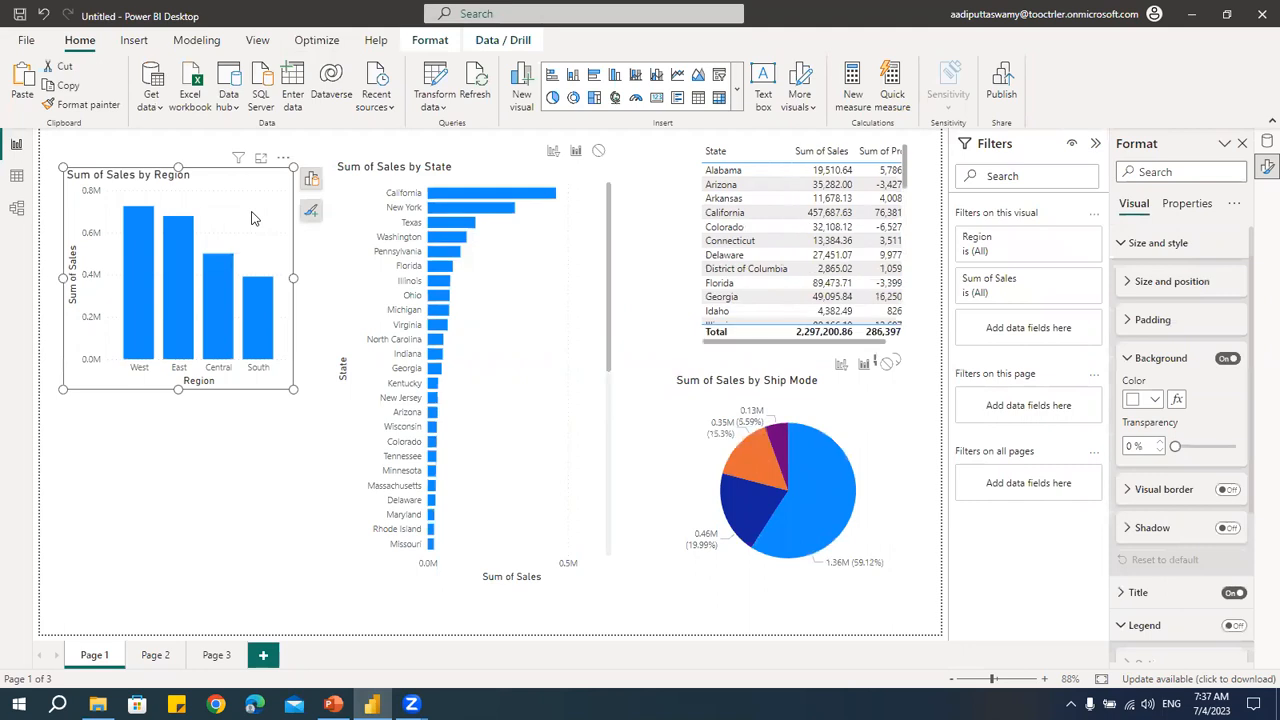
click(432, 42)
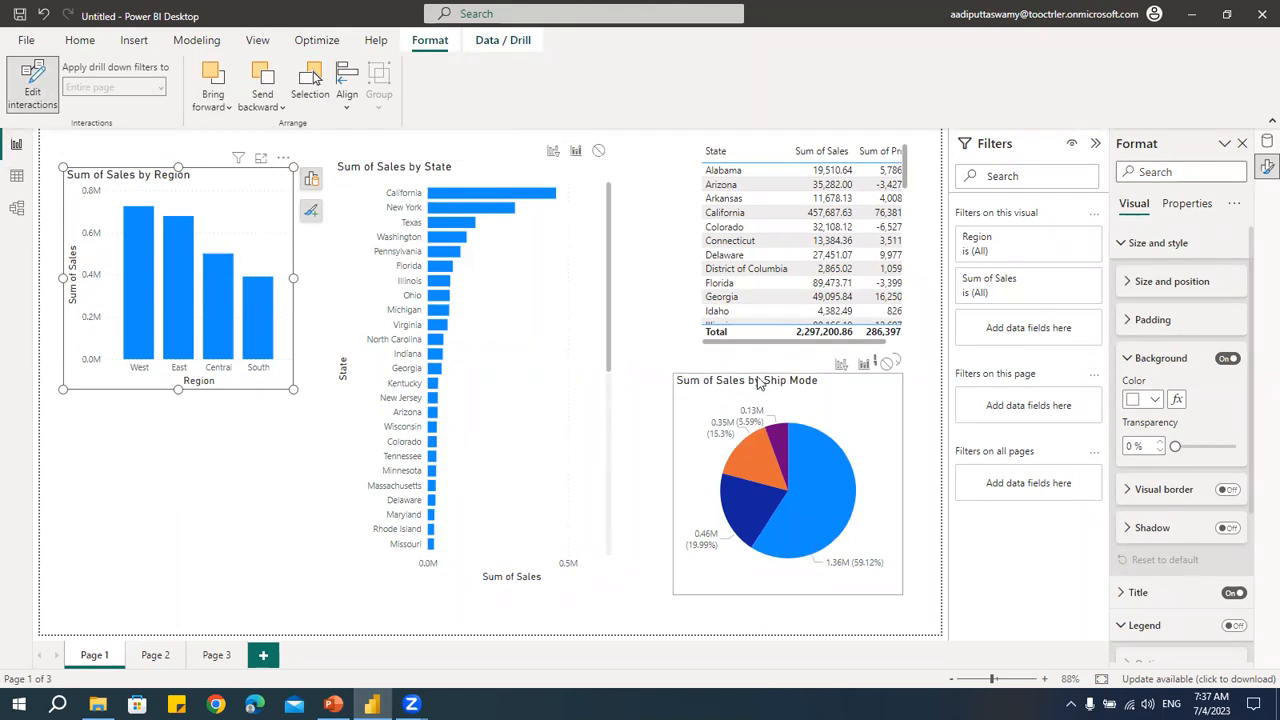
mouse_move(843, 390)
mouse_down()
mouse_move(840, 420)
mouse_move(850, 407)
mouse_up()
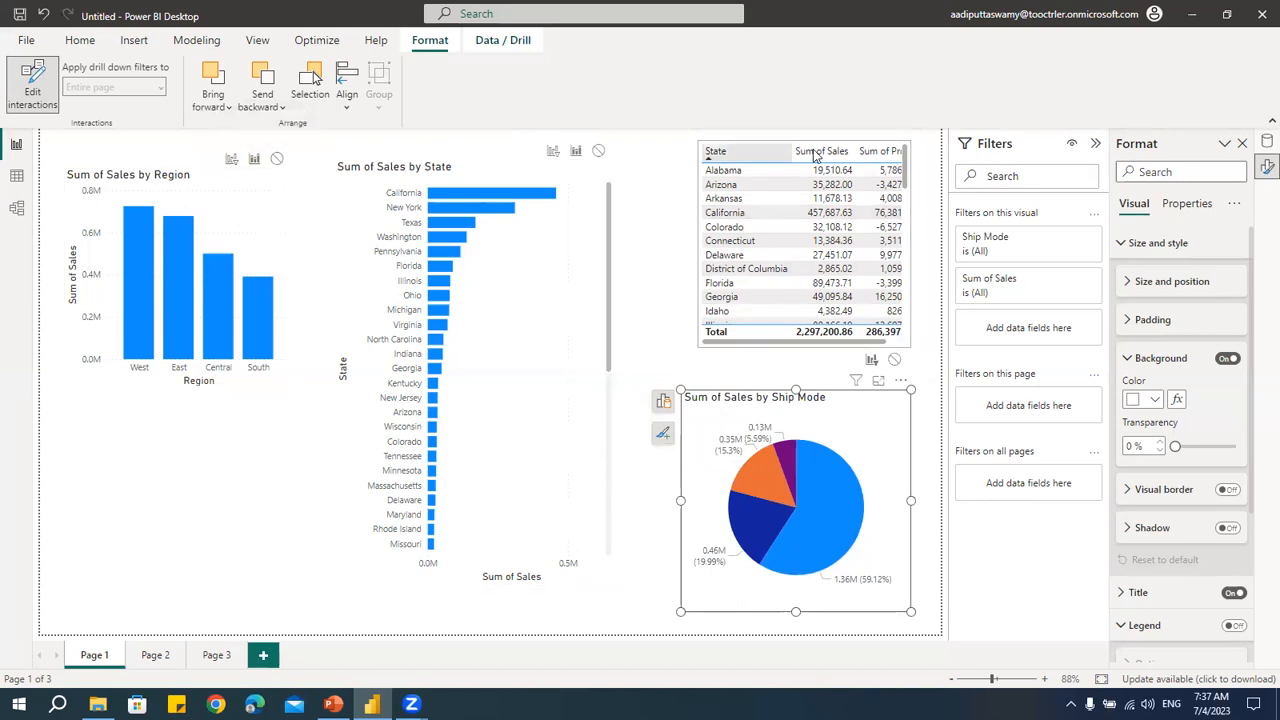
click(907, 152)
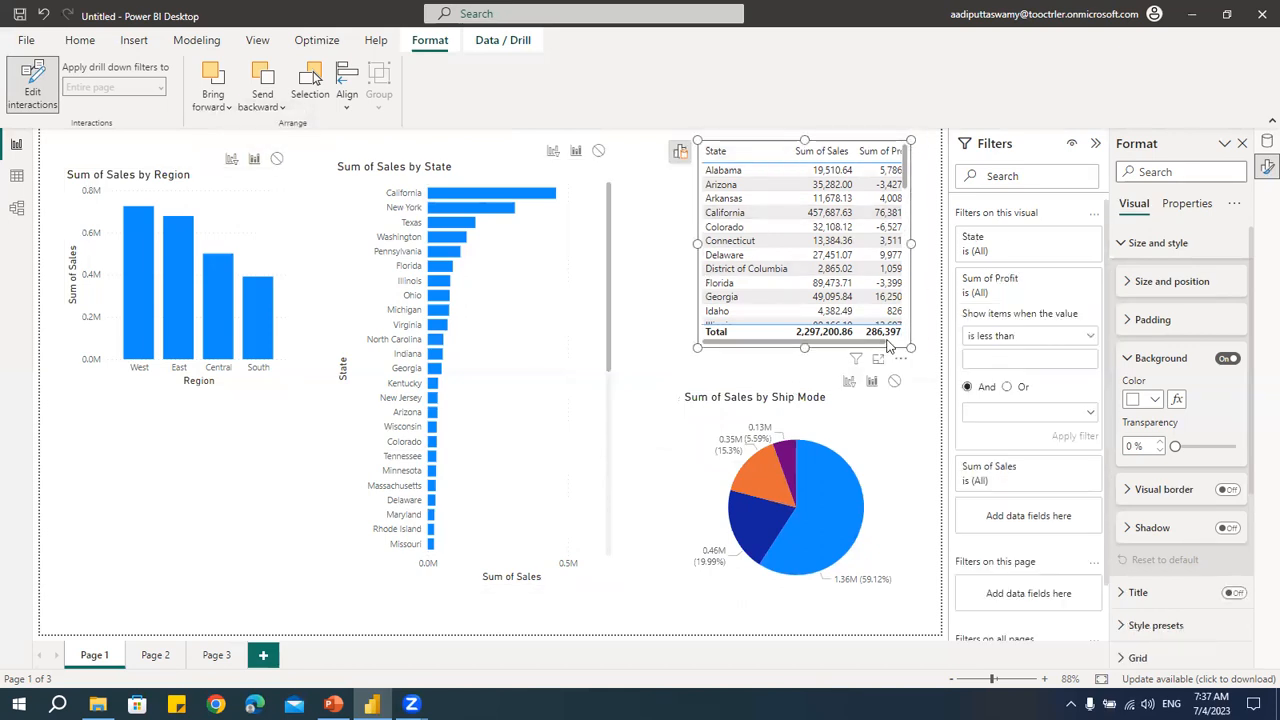
Step: Select West in the region chart and set the region chart's interaction with the Sum of Sales by State chart to Filter
click(277, 184)
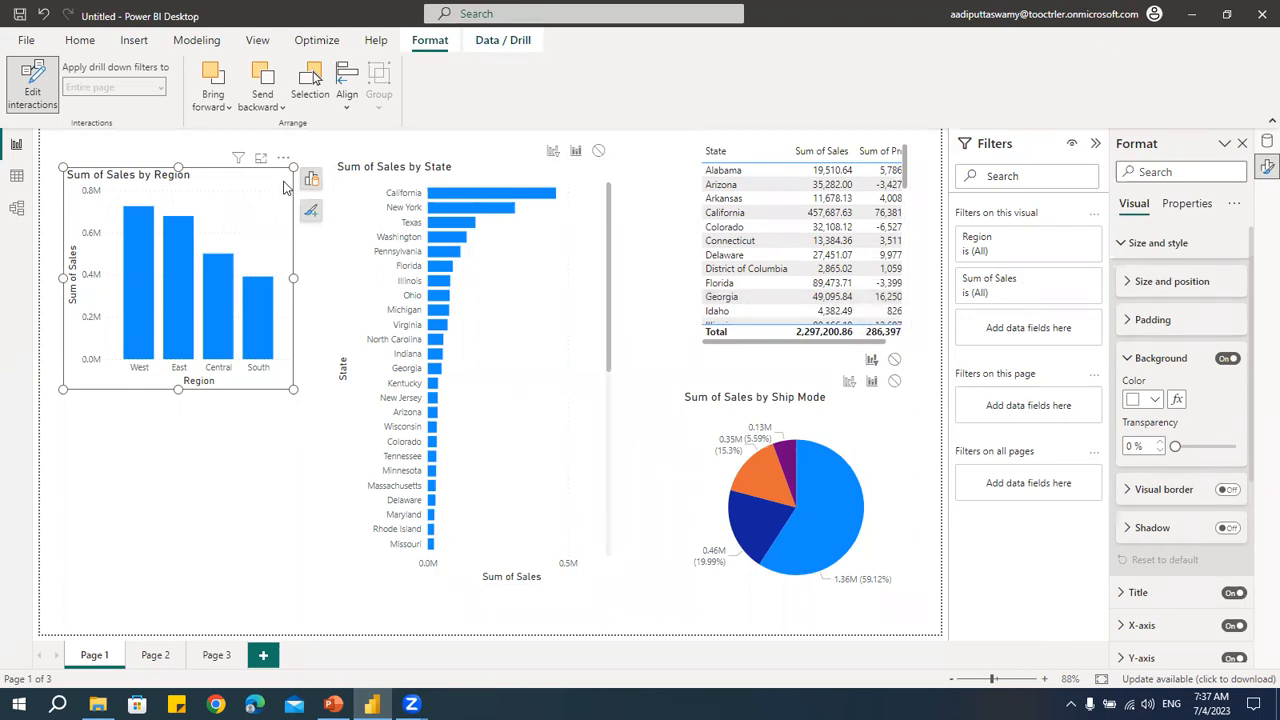
click(141, 325)
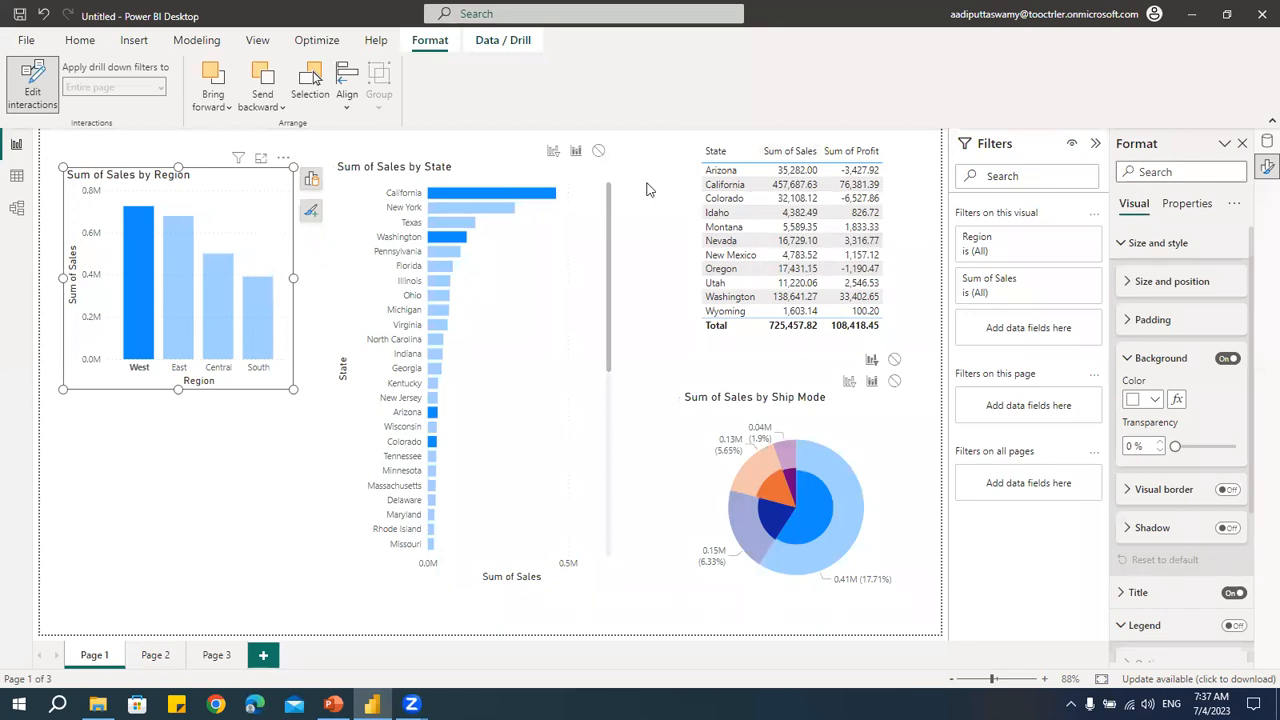
click(553, 152)
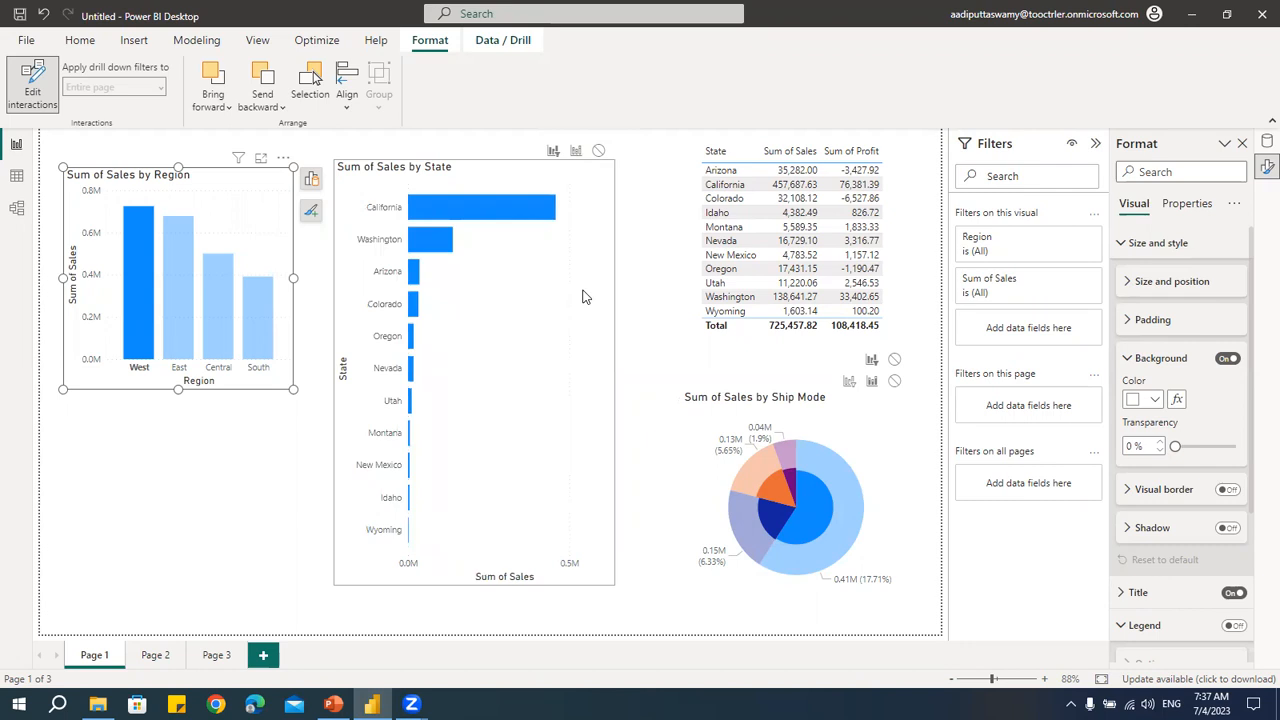
Step: Select East, Central, South and West in the region chart to examine how the state chart filters for each region
click(184, 286)
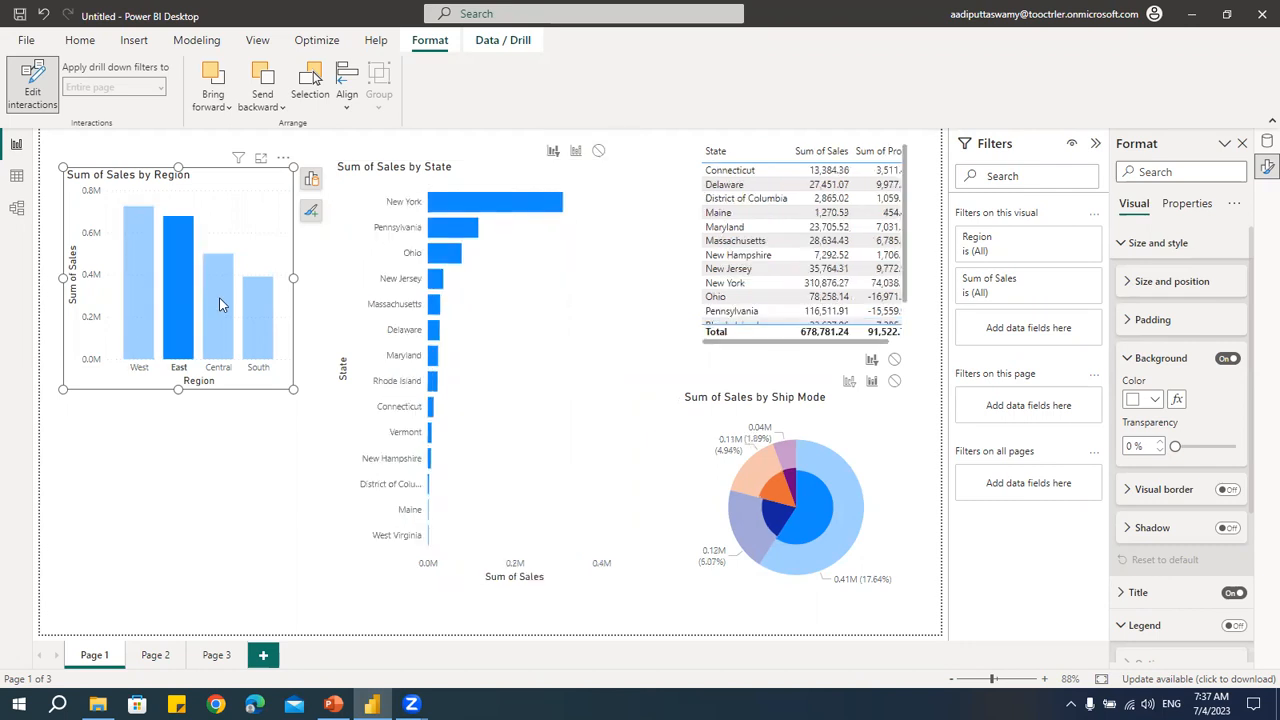
click(219, 297)
click(256, 315)
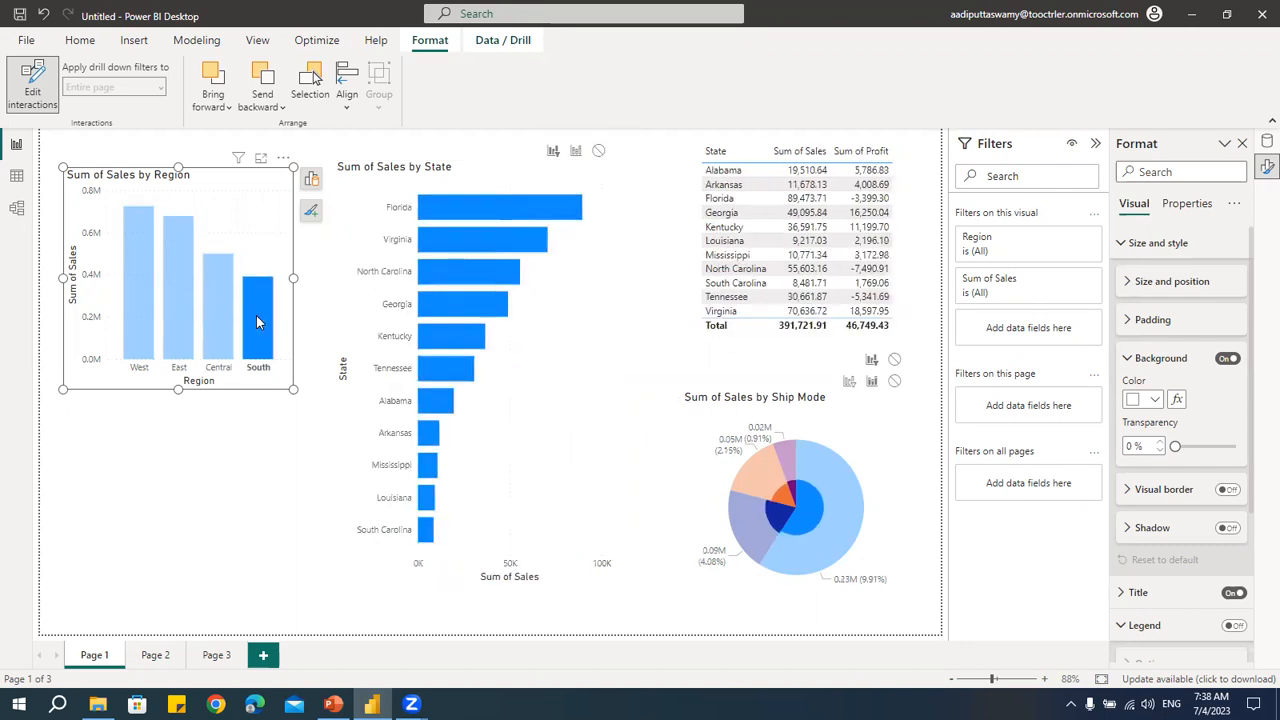
click(218, 306)
click(138, 283)
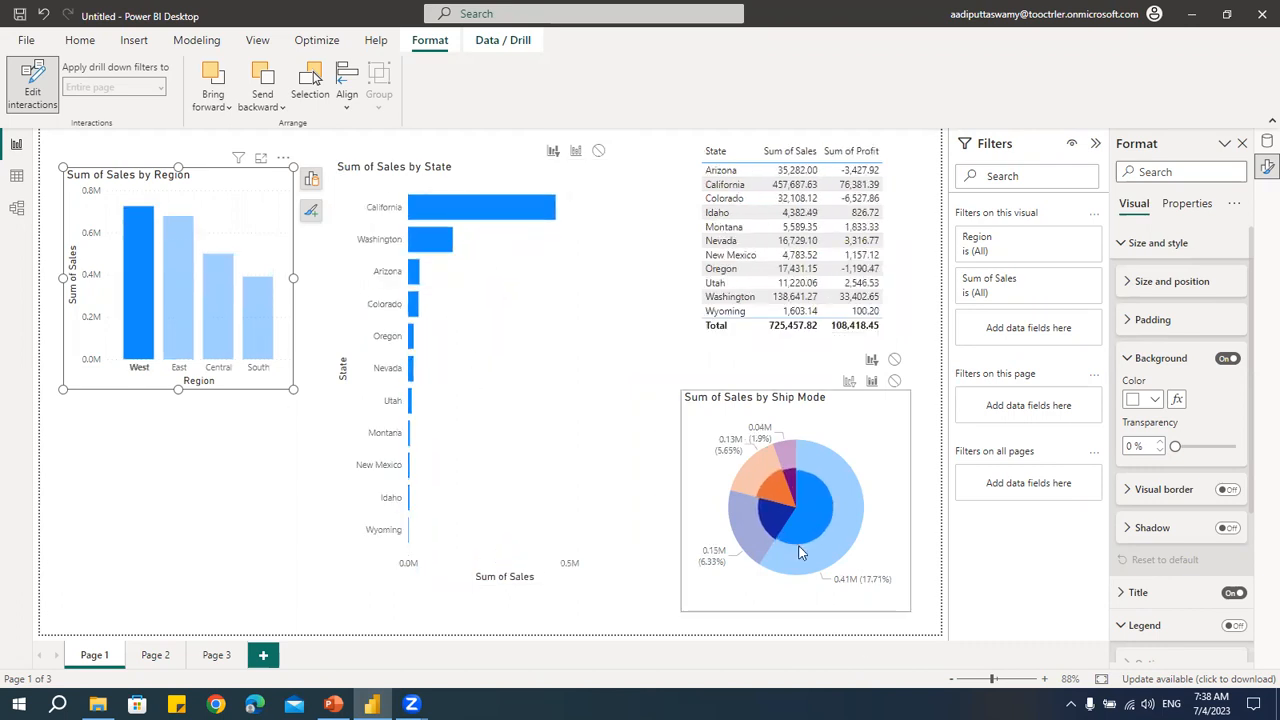
Step: Set the region chart's interaction with the ship mode pie to Filter and check it with the Central, South, East and West columns
mouse_move(795, 503)
click(224, 286)
click(248, 298)
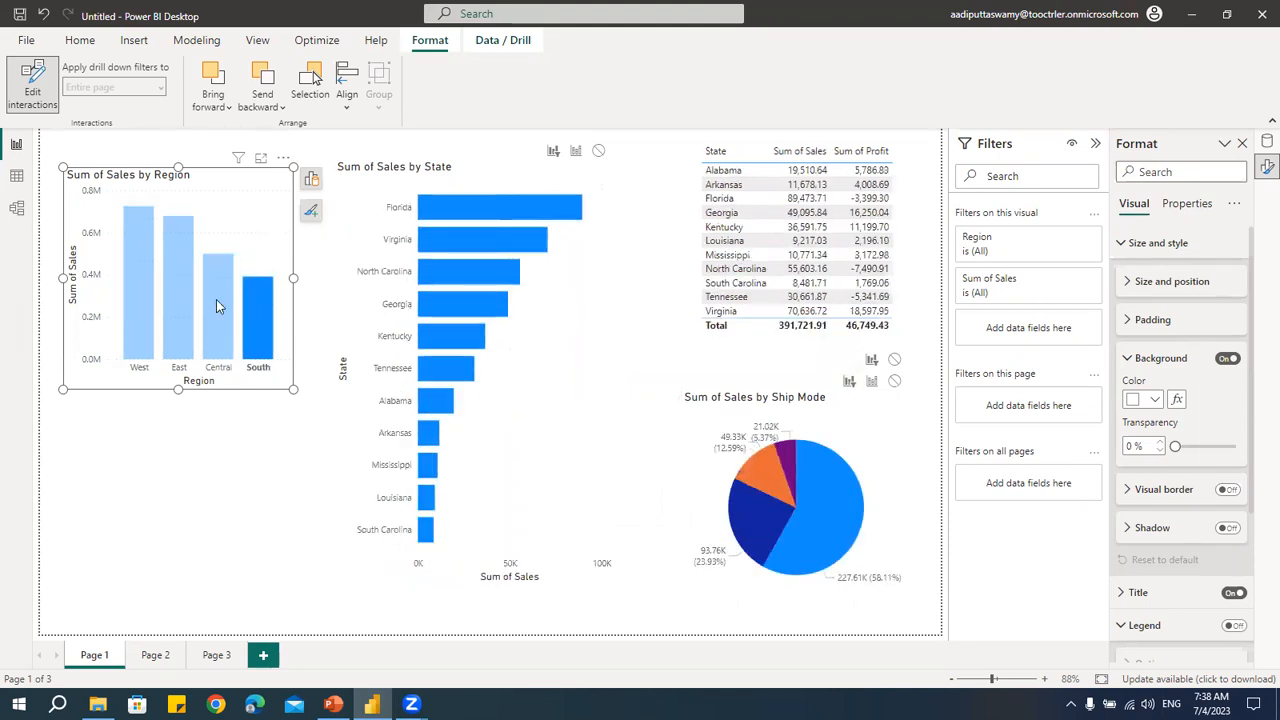
click(180, 284)
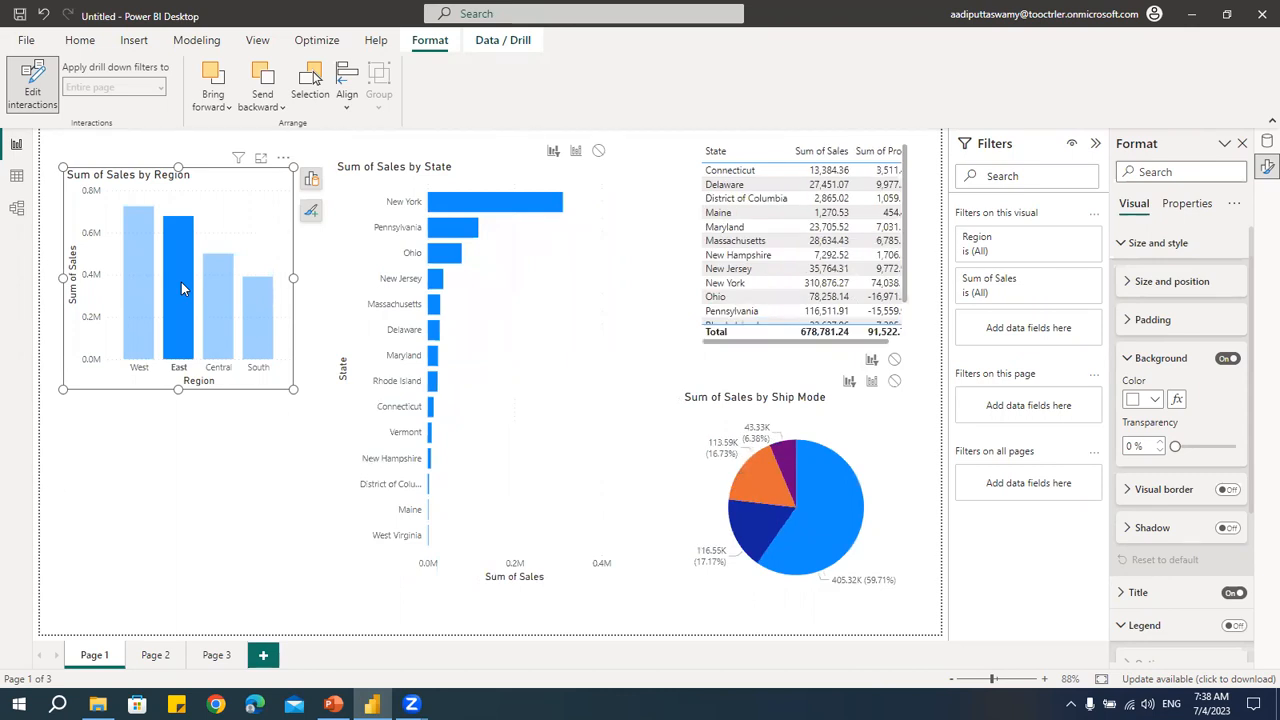
click(144, 270)
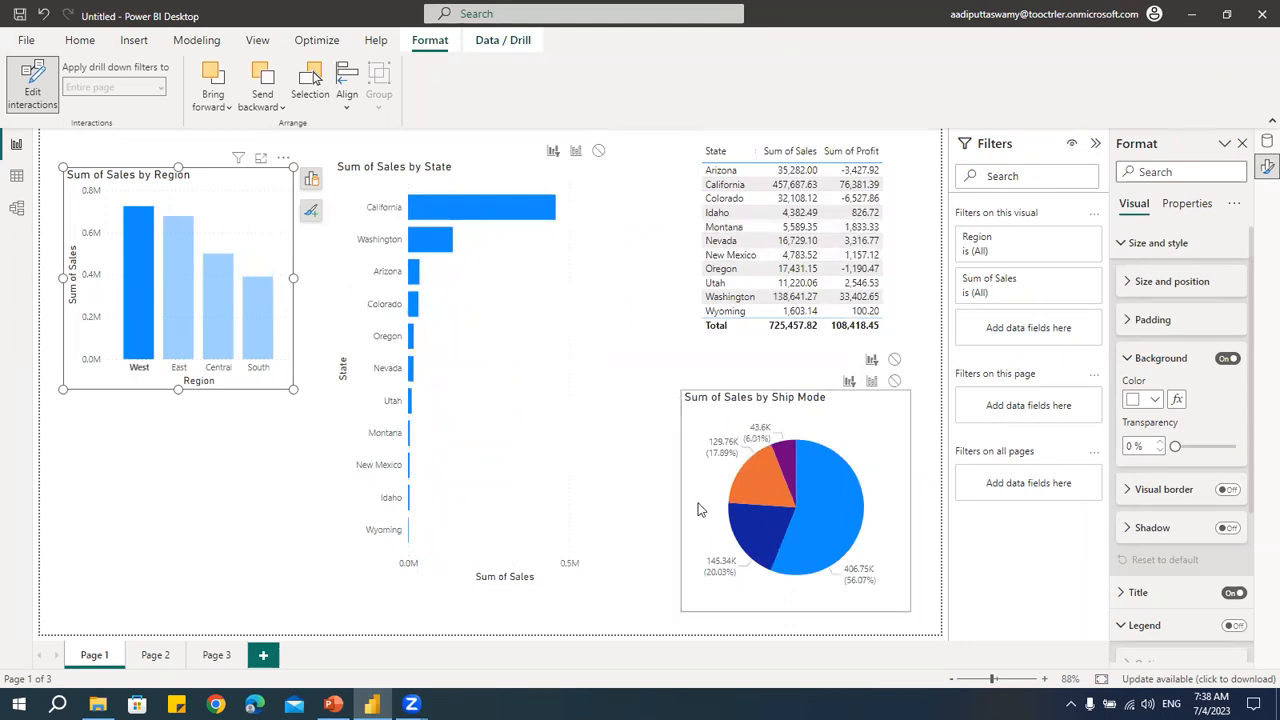
mouse_move(849, 546)
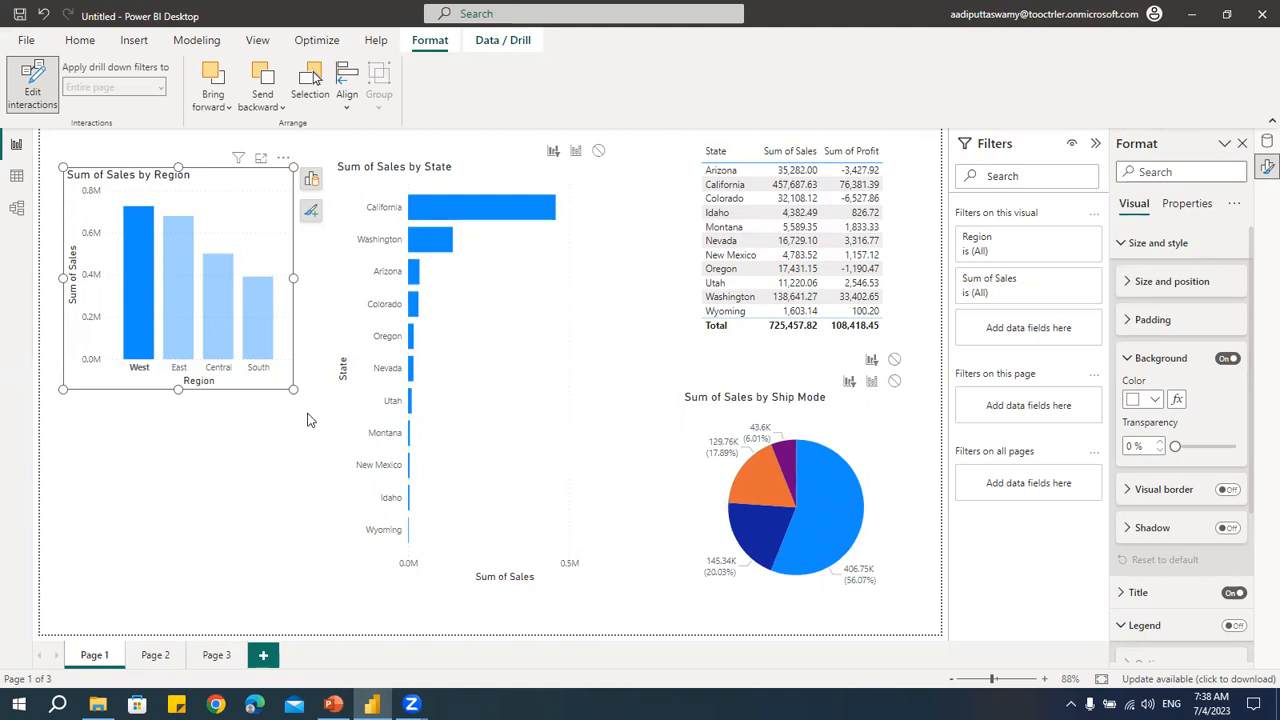
Step: Select the largest slice of the ship mode pie and set the pie's interaction with the region chart to Filter
click(835, 495)
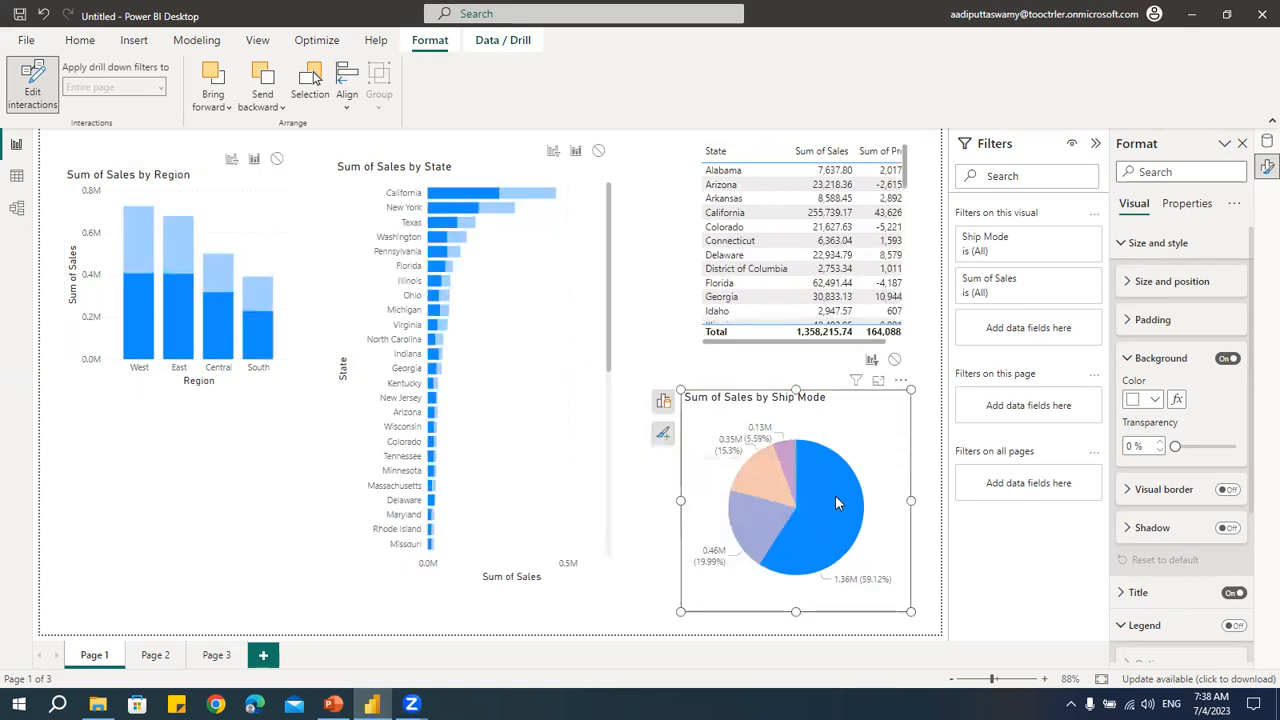
click(835, 490)
click(835, 490)
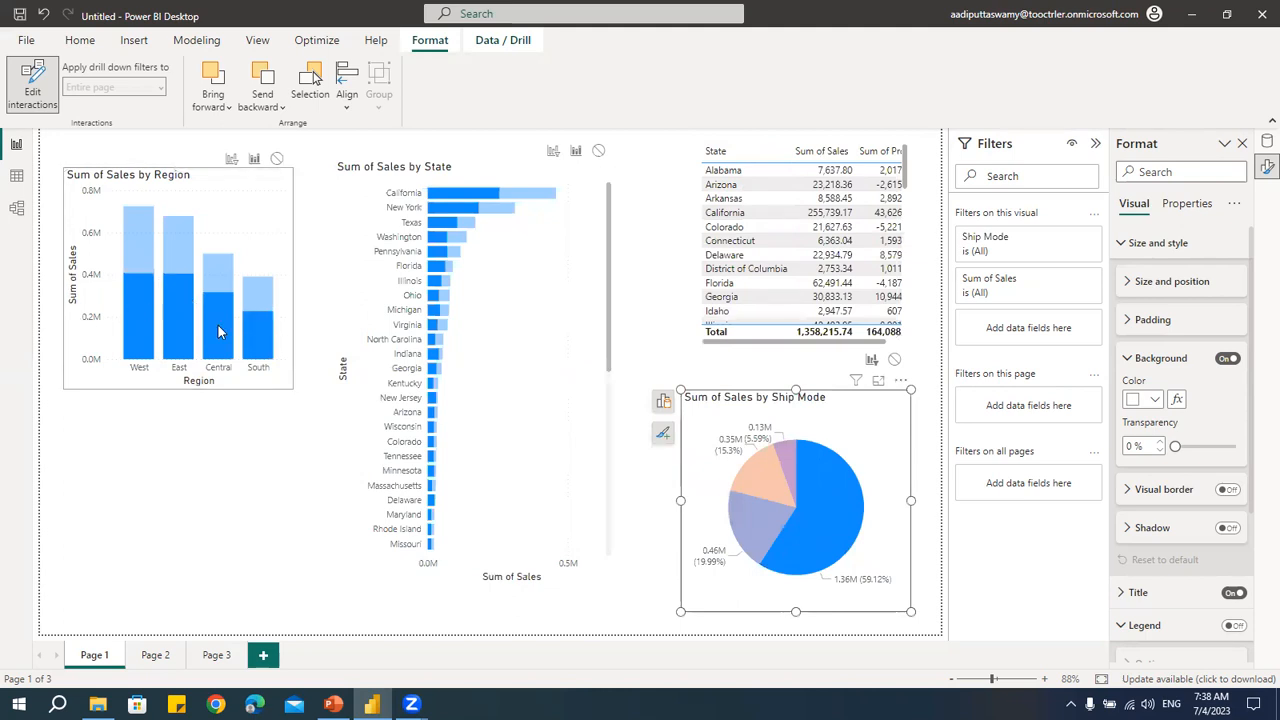
mouse_move(219, 324)
click(231, 162)
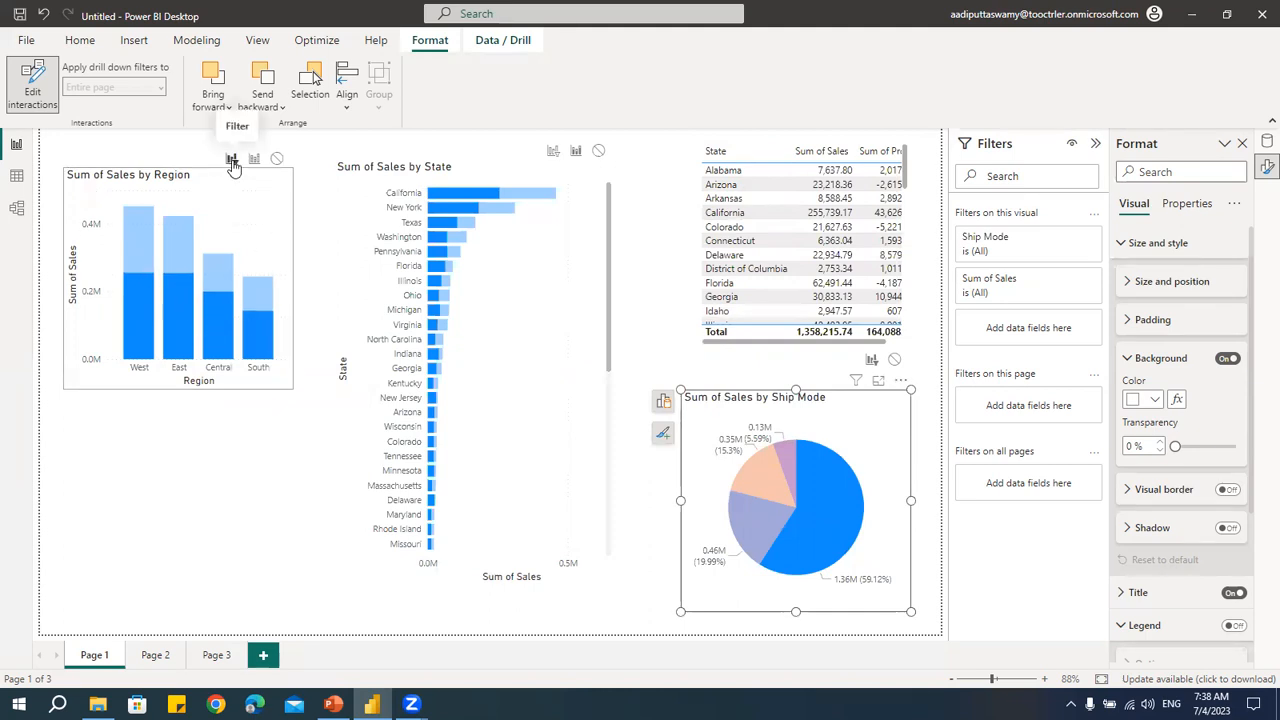
Step: Select different slices of the ship mode pie to compare filtering in the region chart with highlighting in the state chart
click(790, 458)
click(770, 469)
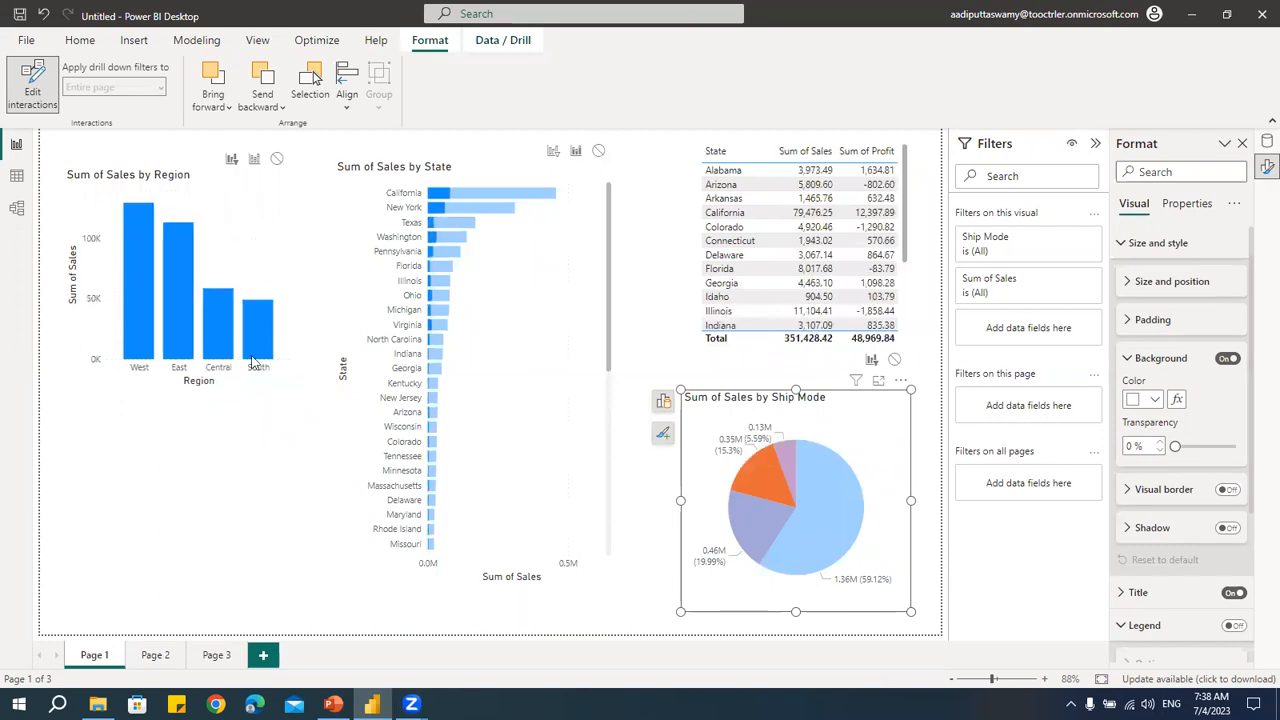
click(769, 519)
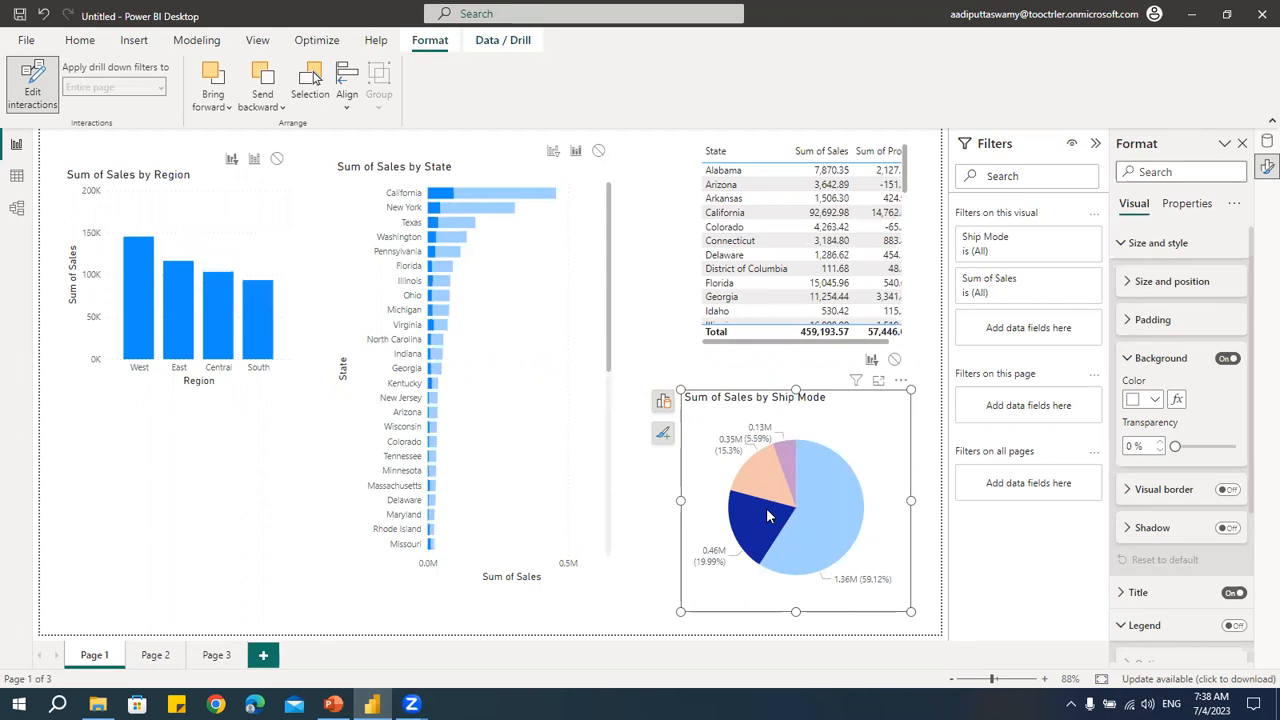
click(843, 499)
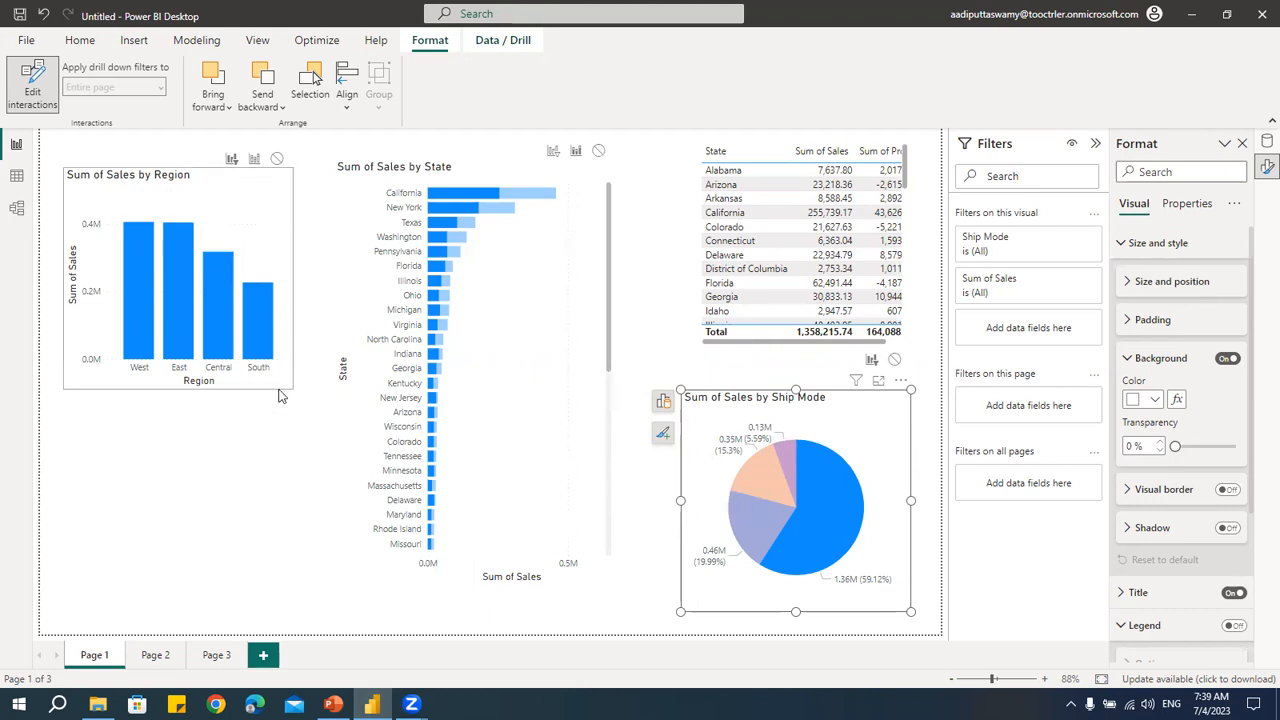
Step: Select California, New York, Texas and Washington in the state chart to examine how the other visuals respond
click(587, 236)
click(532, 196)
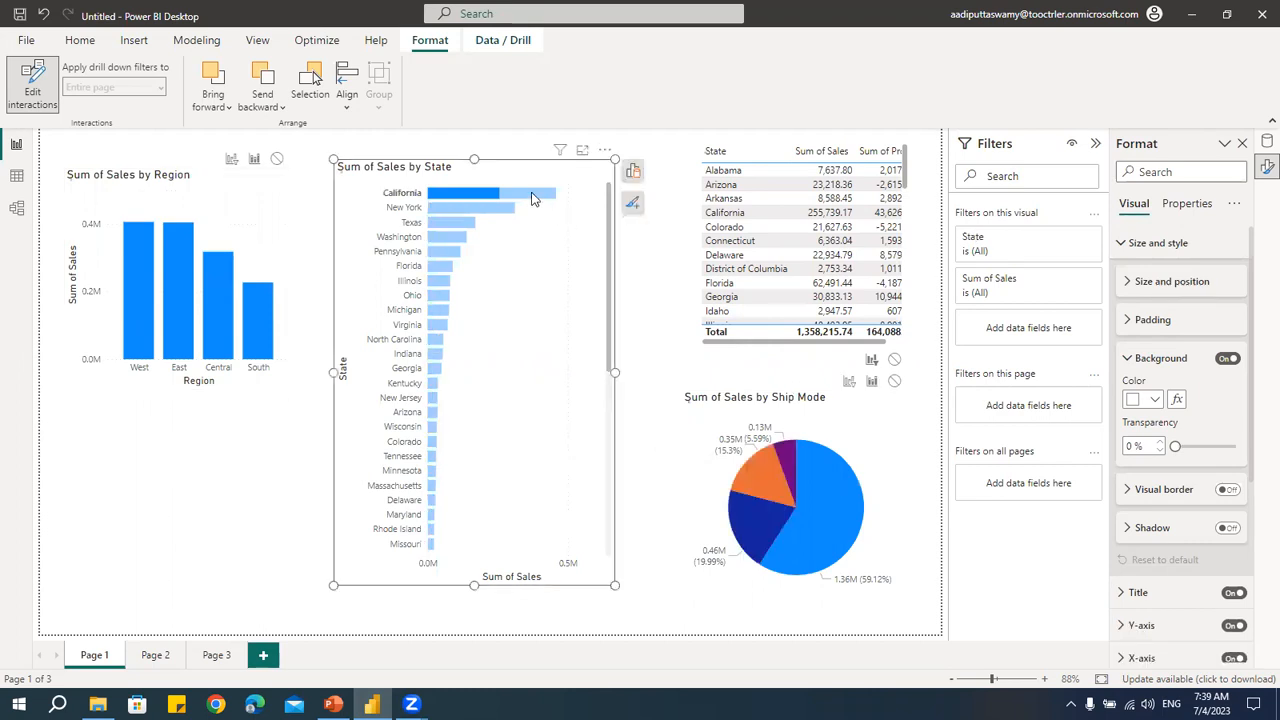
click(452, 208)
click(451, 226)
click(452, 237)
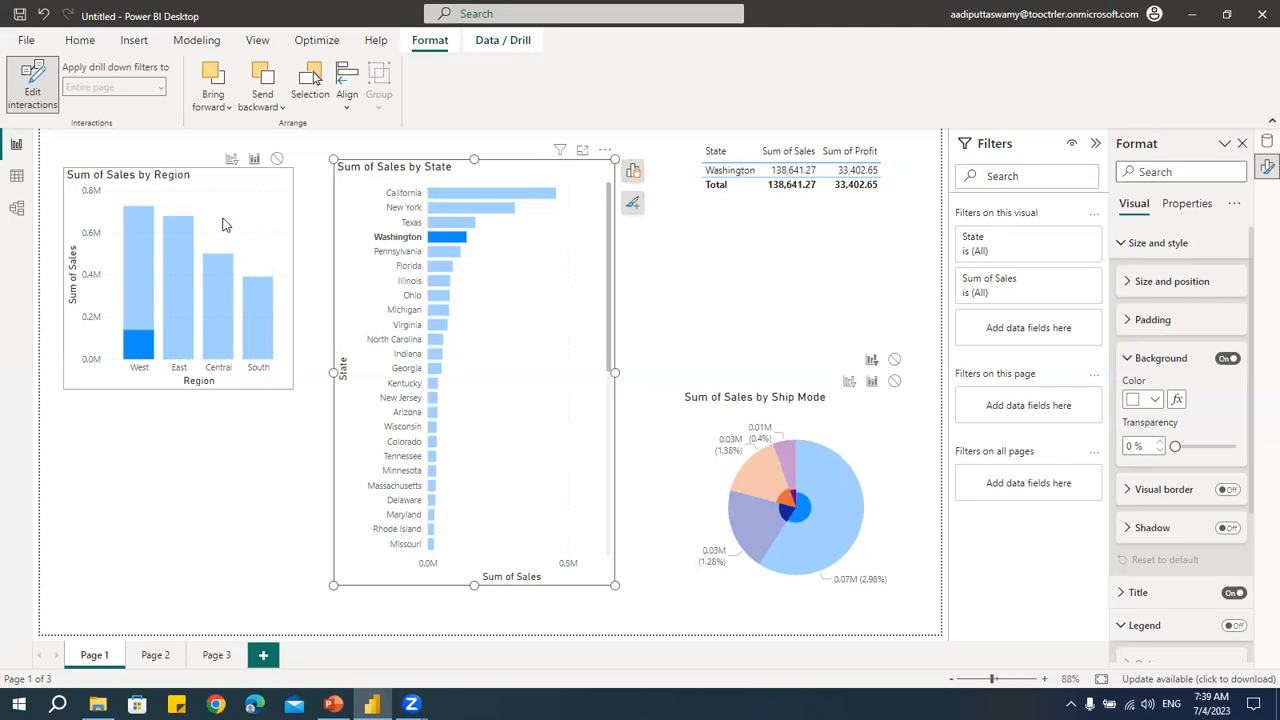
Step: Set the state chart's interaction with the region chart to None and check it with Pennsylvania, Florida and Illinois
click(277, 158)
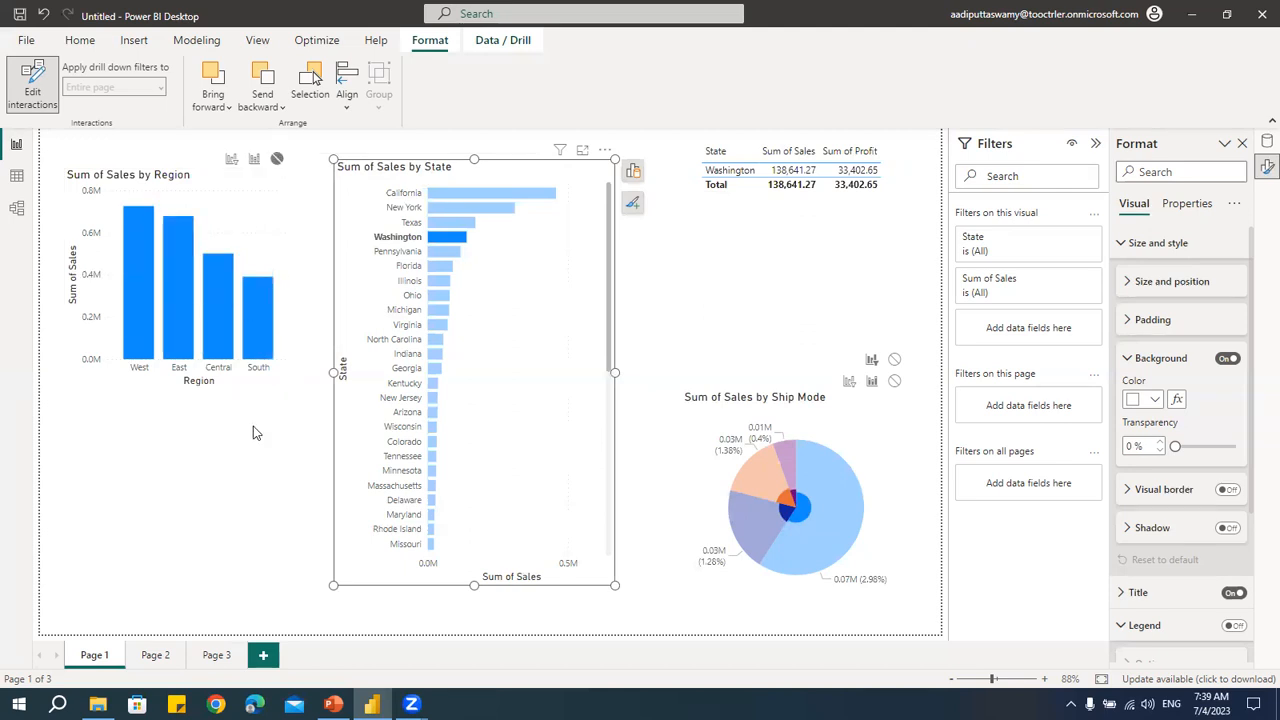
click(441, 251)
click(440, 266)
click(440, 282)
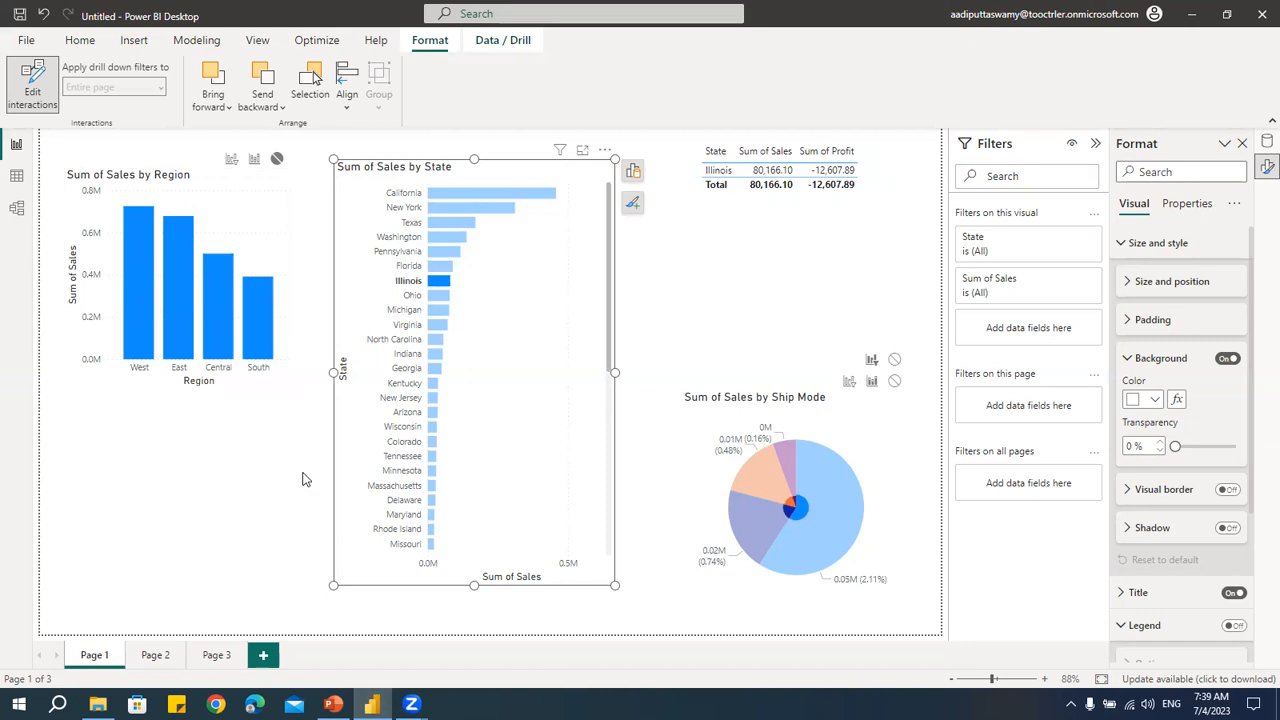
Step: Set the ship mode pie's interaction with the region chart to None and check it by selecting different slices
click(840, 488)
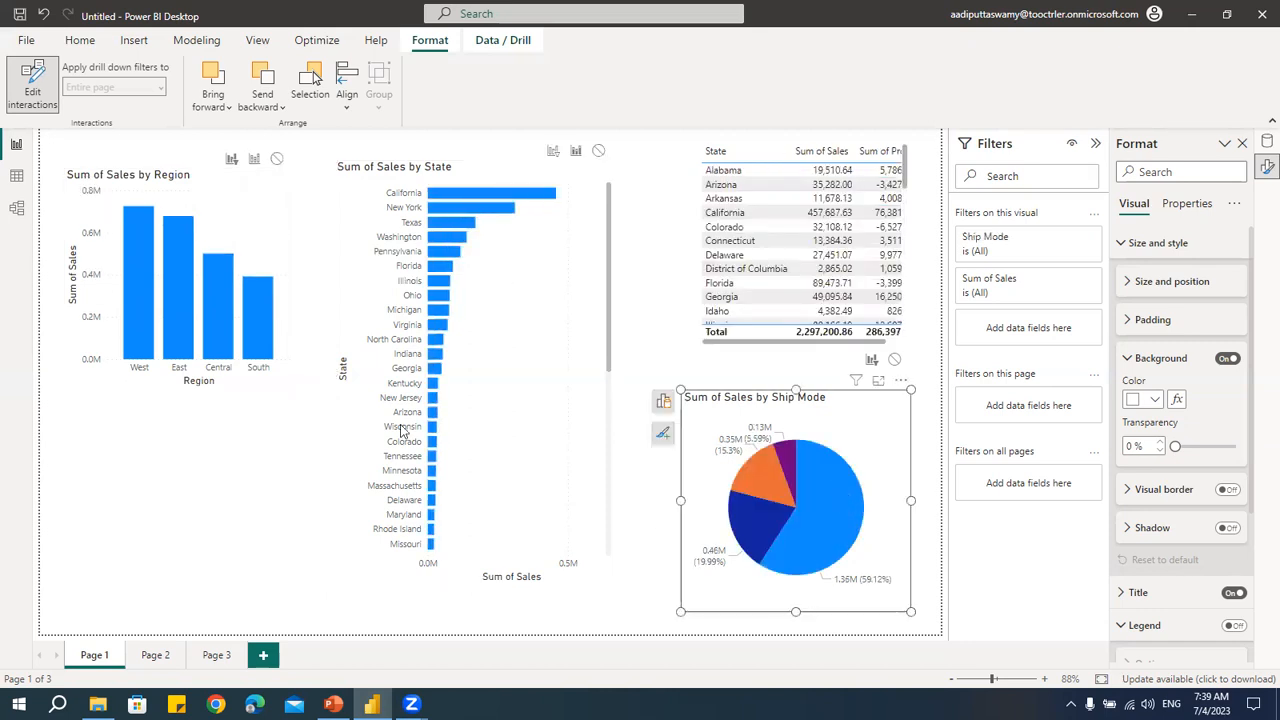
click(770, 470)
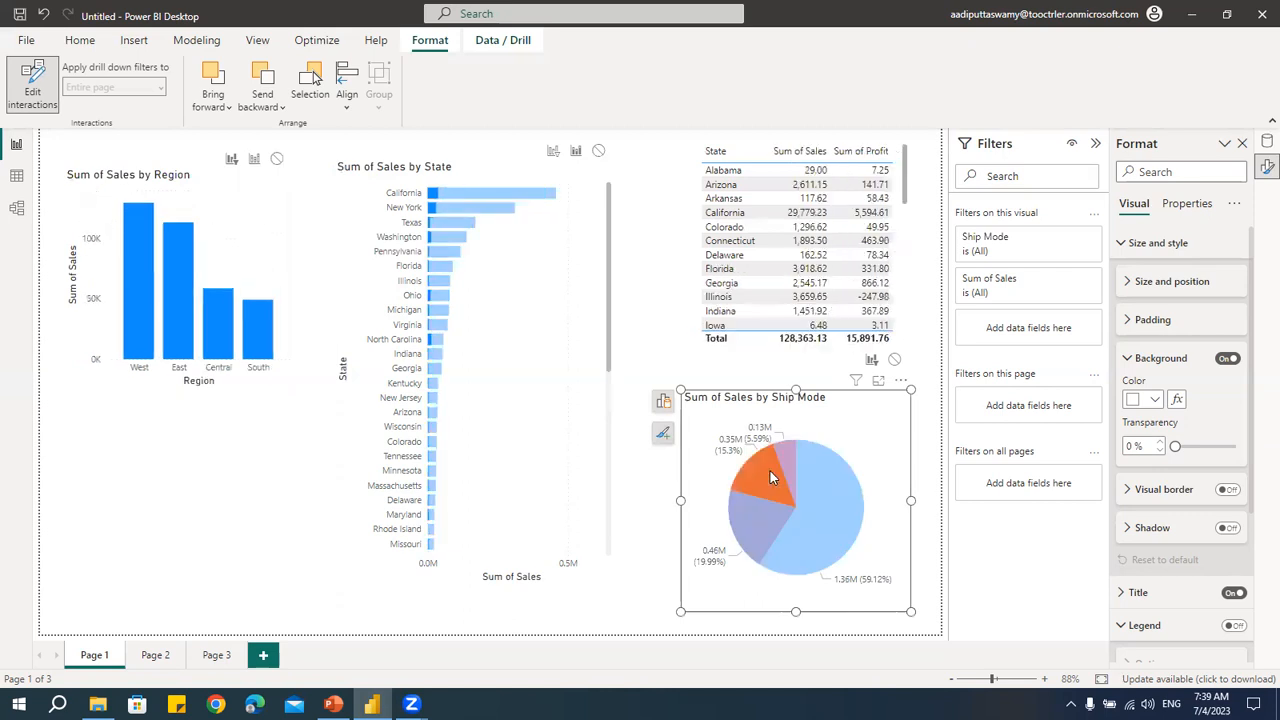
click(769, 469)
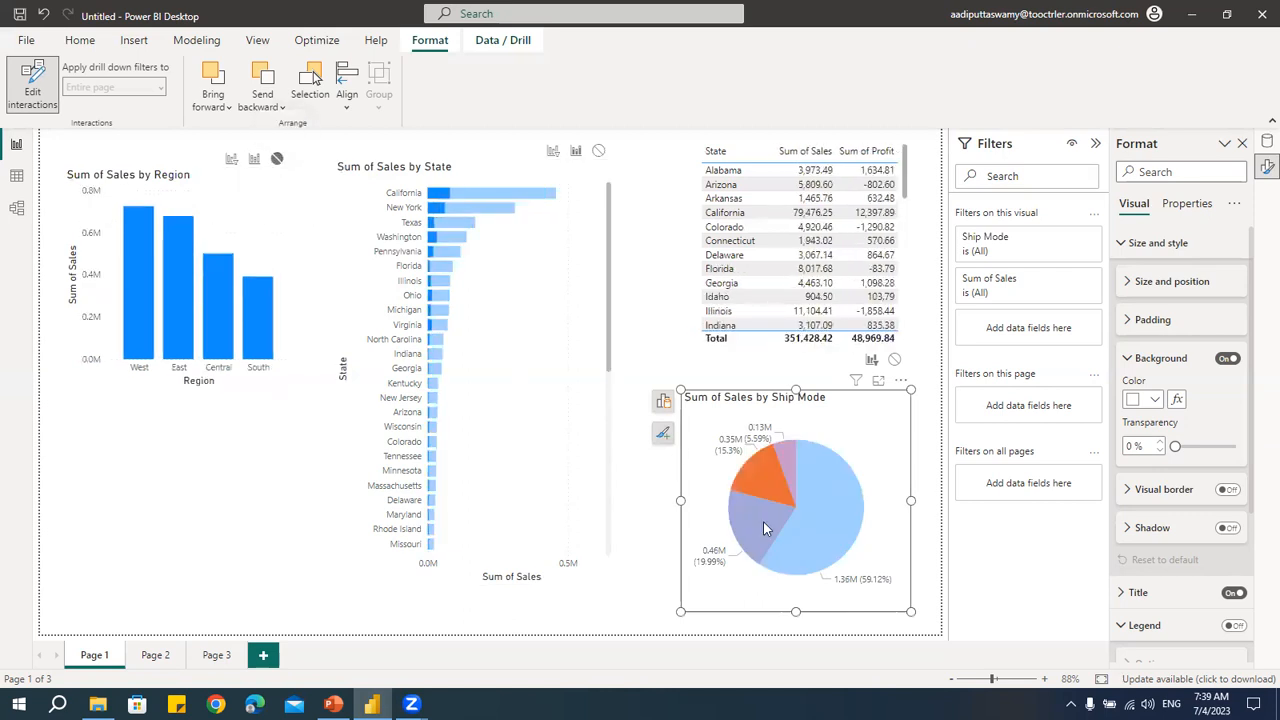
click(810, 471)
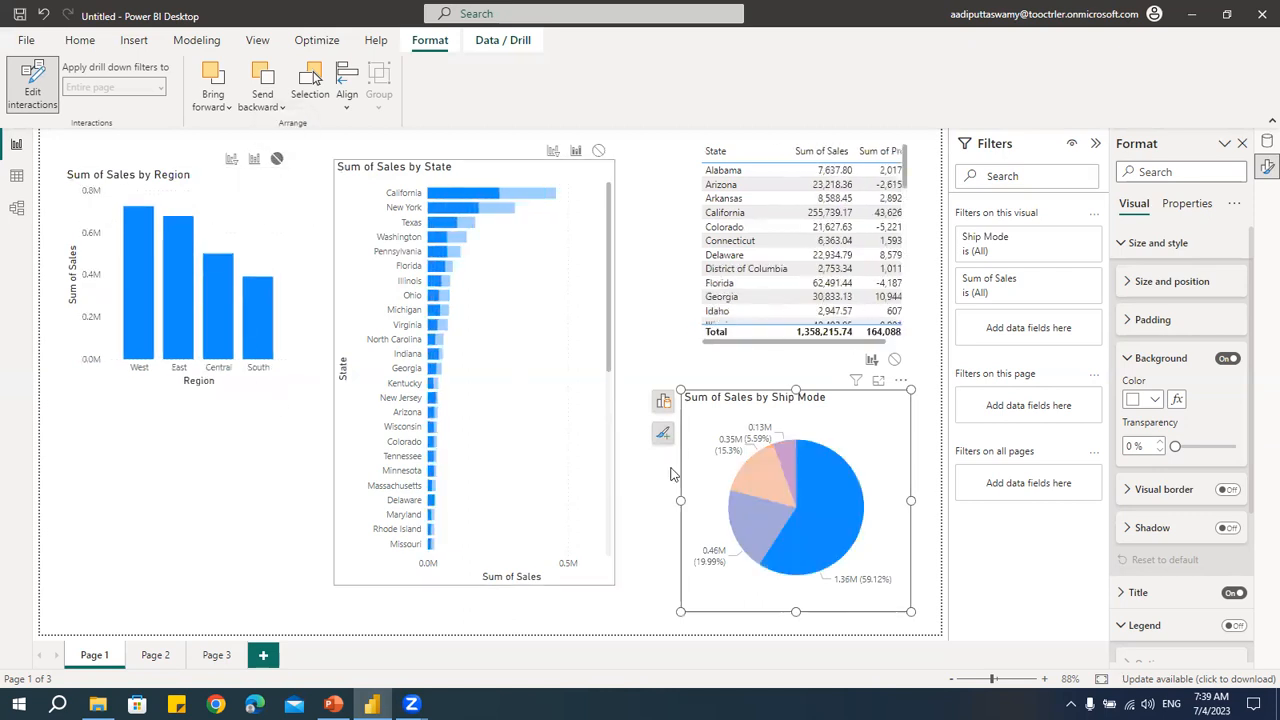
click(764, 488)
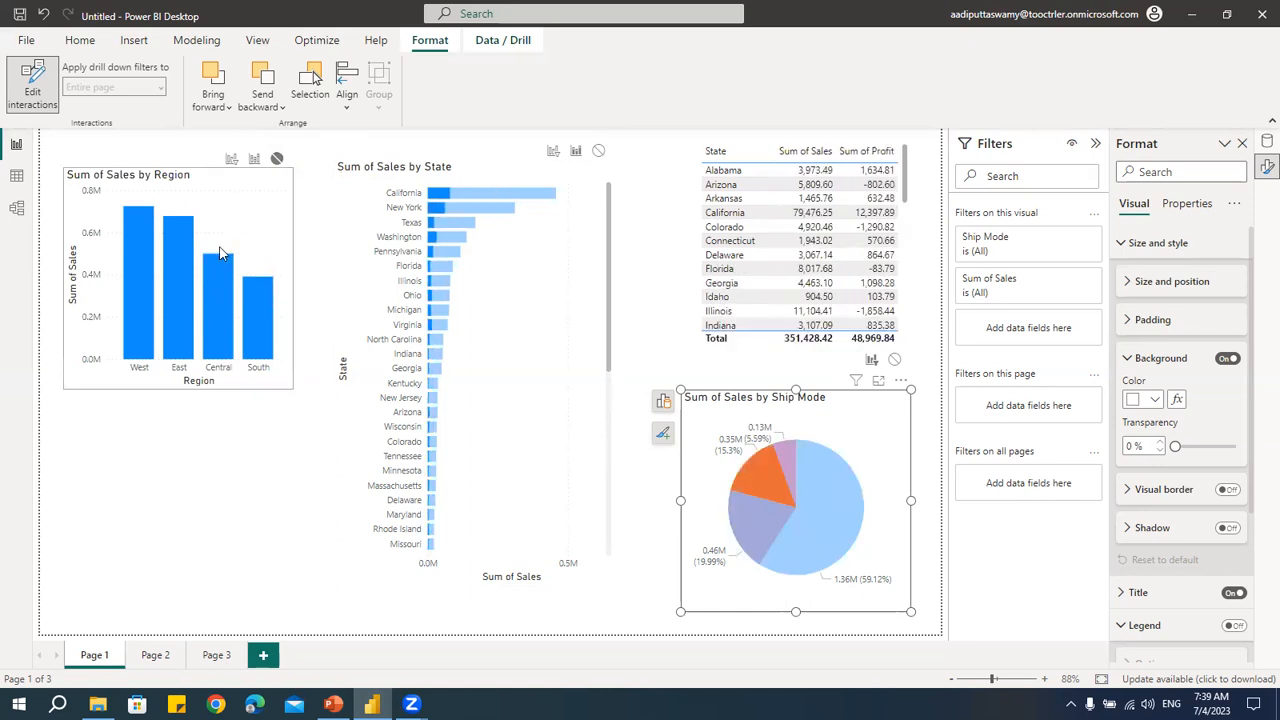
mouse_move(225, 275)
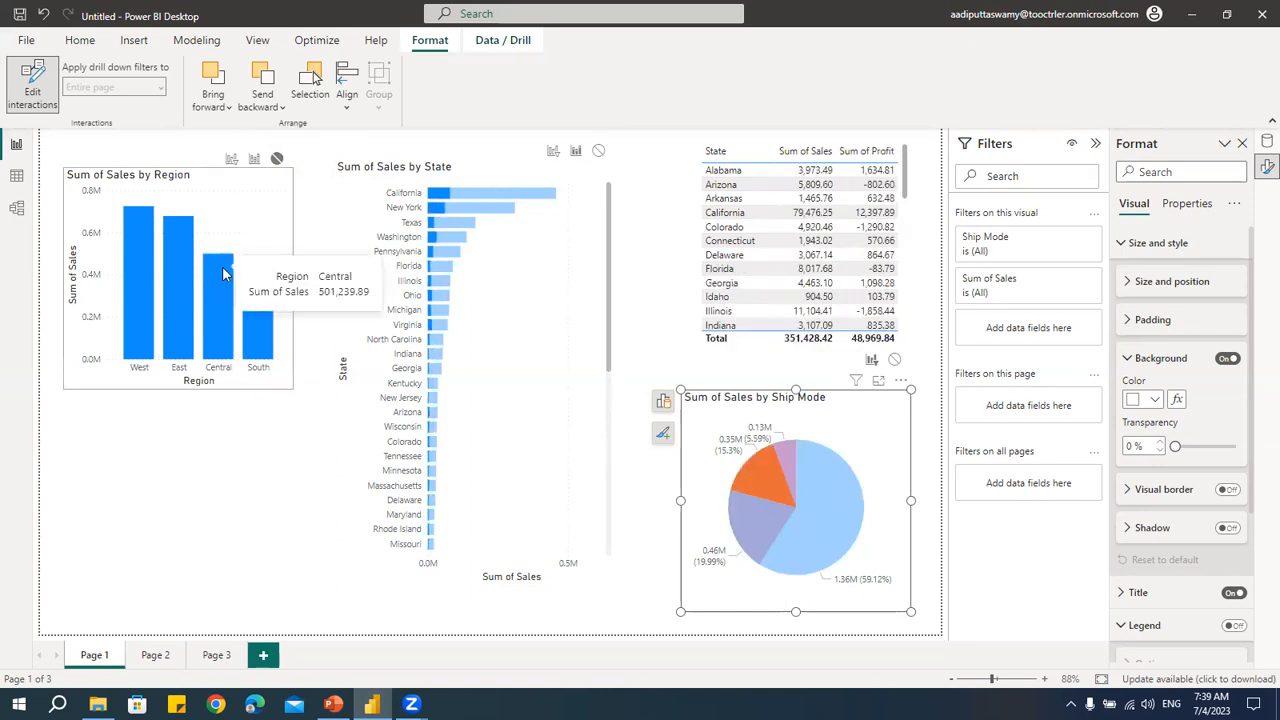
click(277, 159)
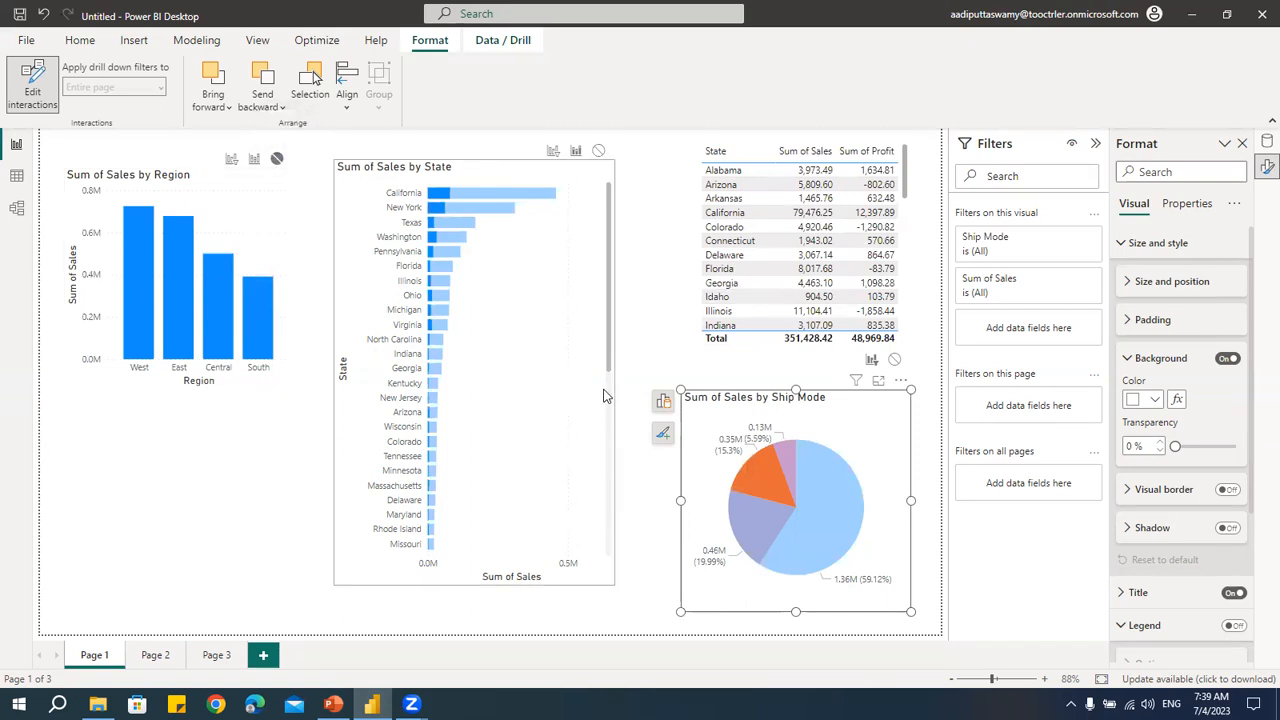
Step: Set the ship mode pie's interaction with the state chart to Filter and check it with the largest slice
click(768, 470)
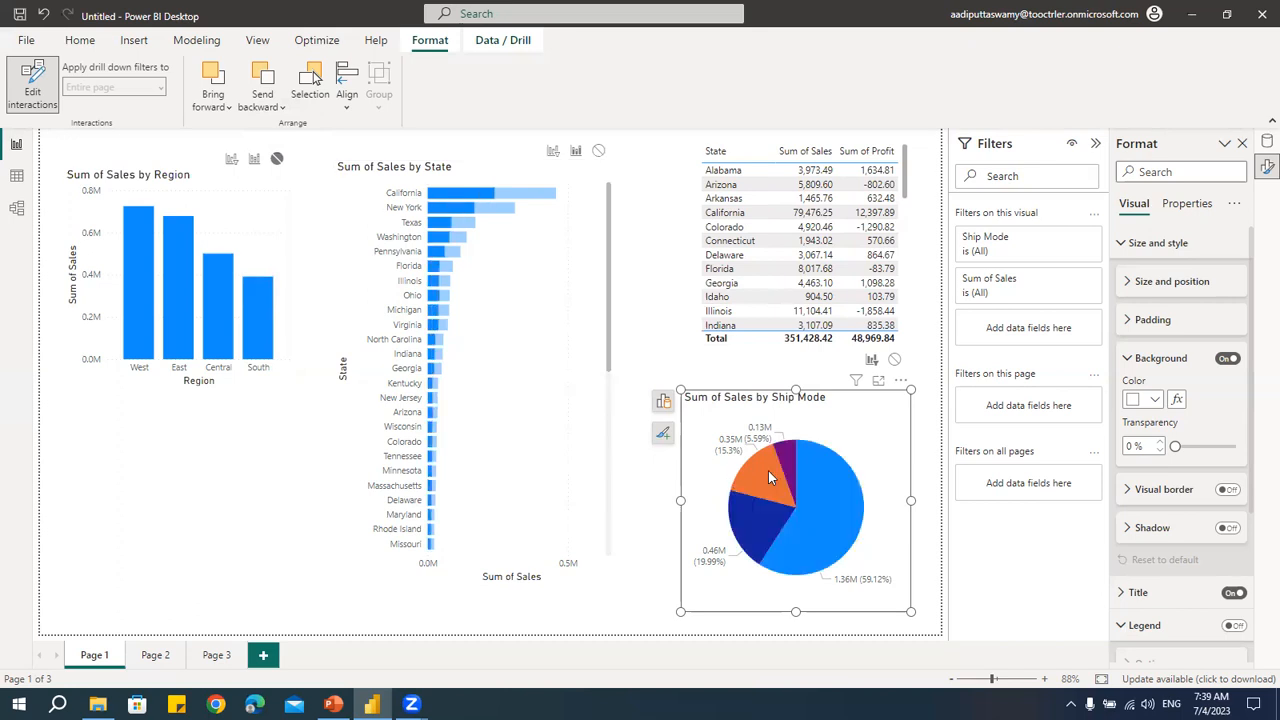
click(786, 466)
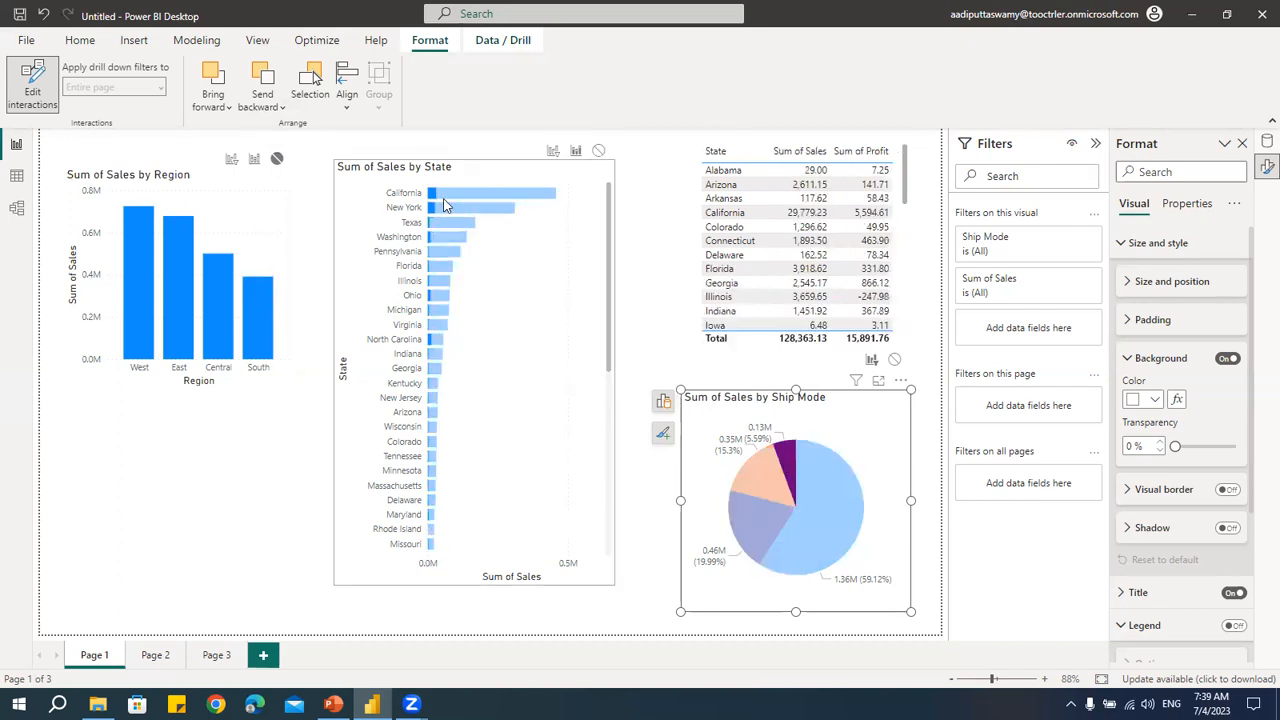
click(553, 150)
click(821, 471)
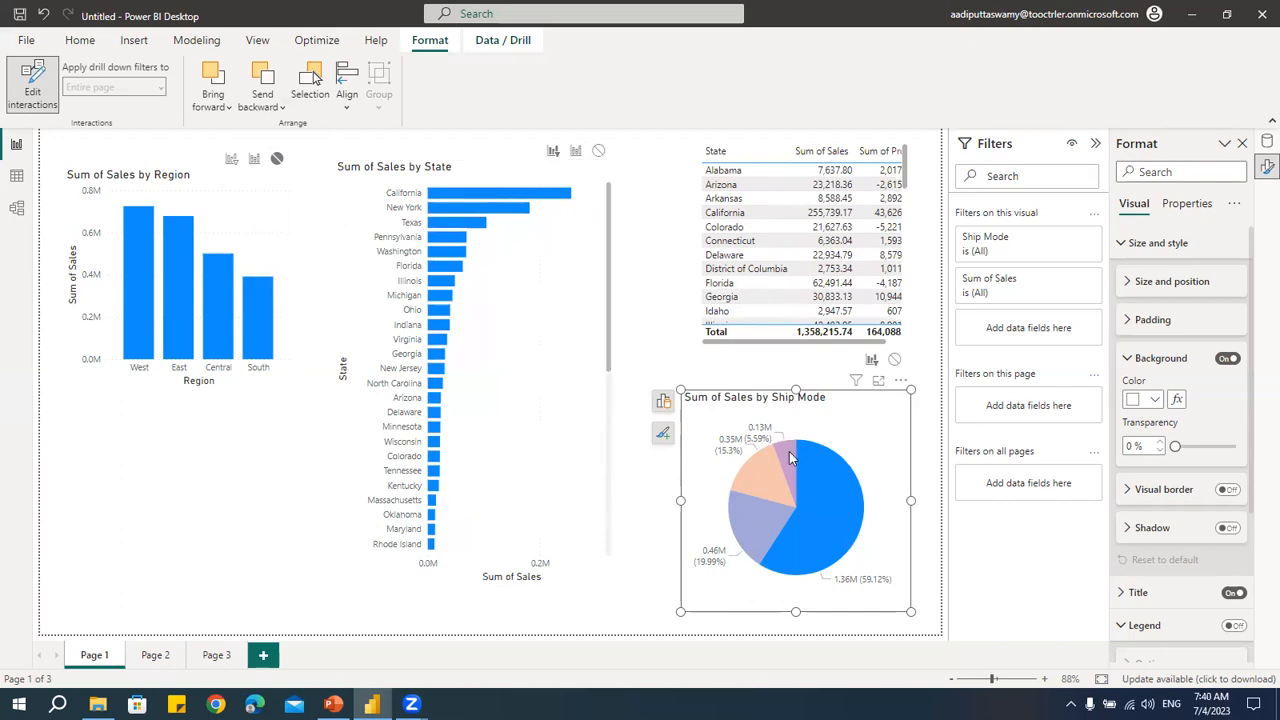
click(837, 483)
click(837, 483)
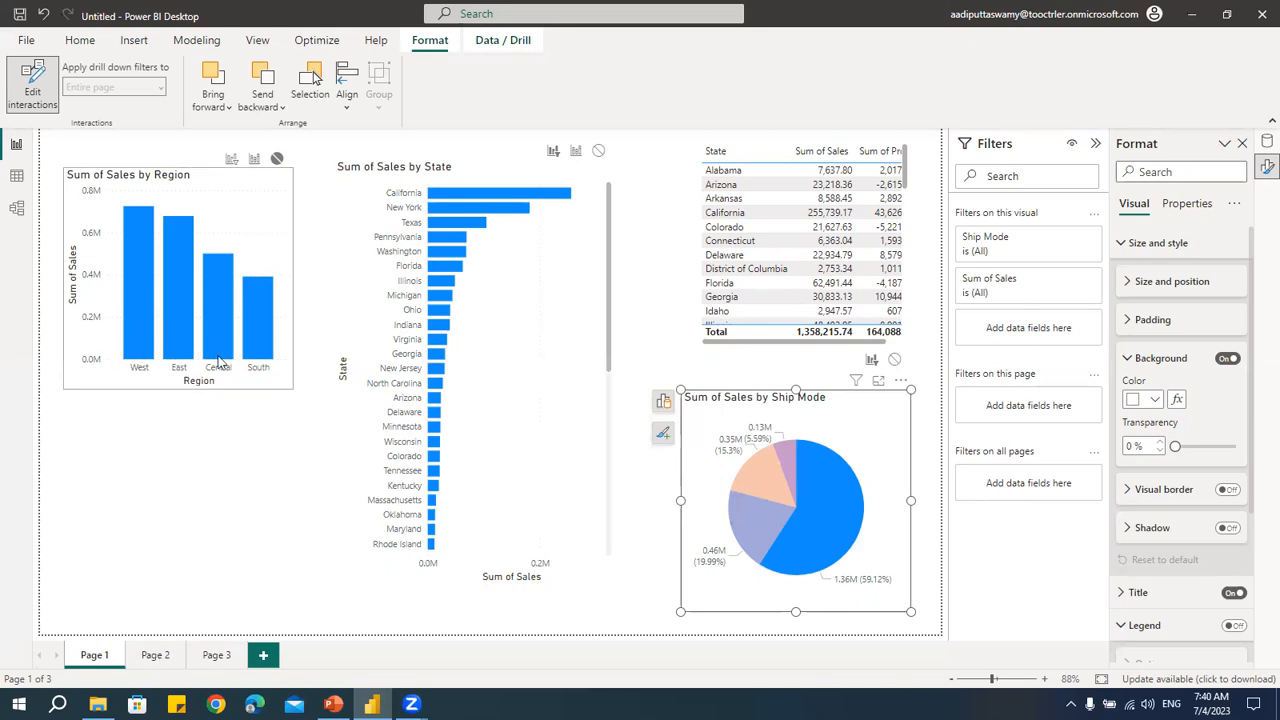
Step: Select Central in the region chart to examine how the state chart, the table and the ship mode pie respond
mouse_move(226, 342)
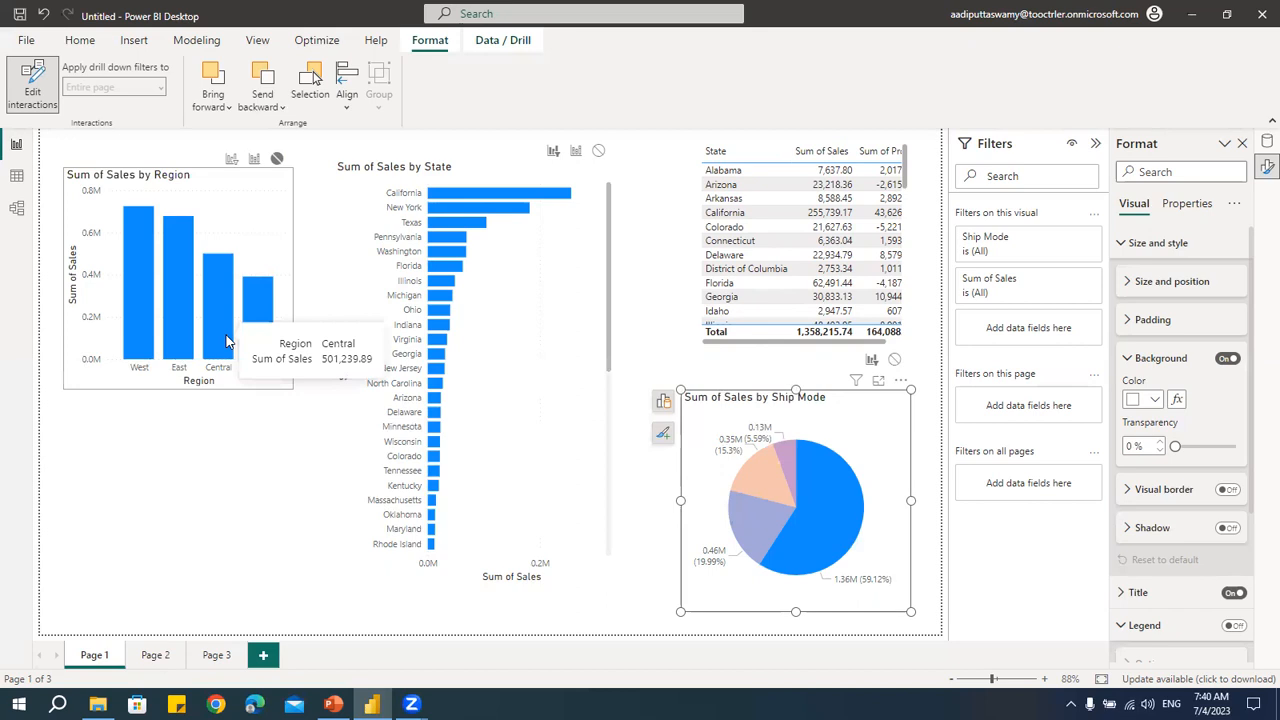
click(226, 342)
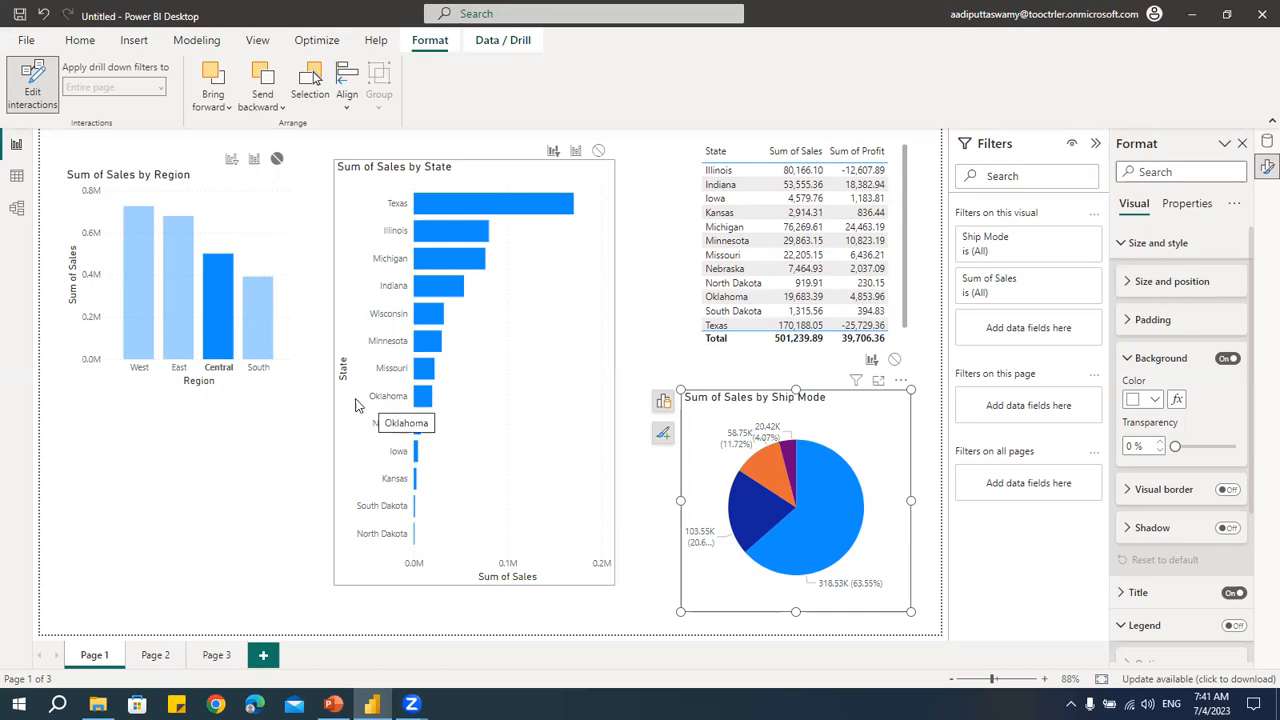
click(176, 504)
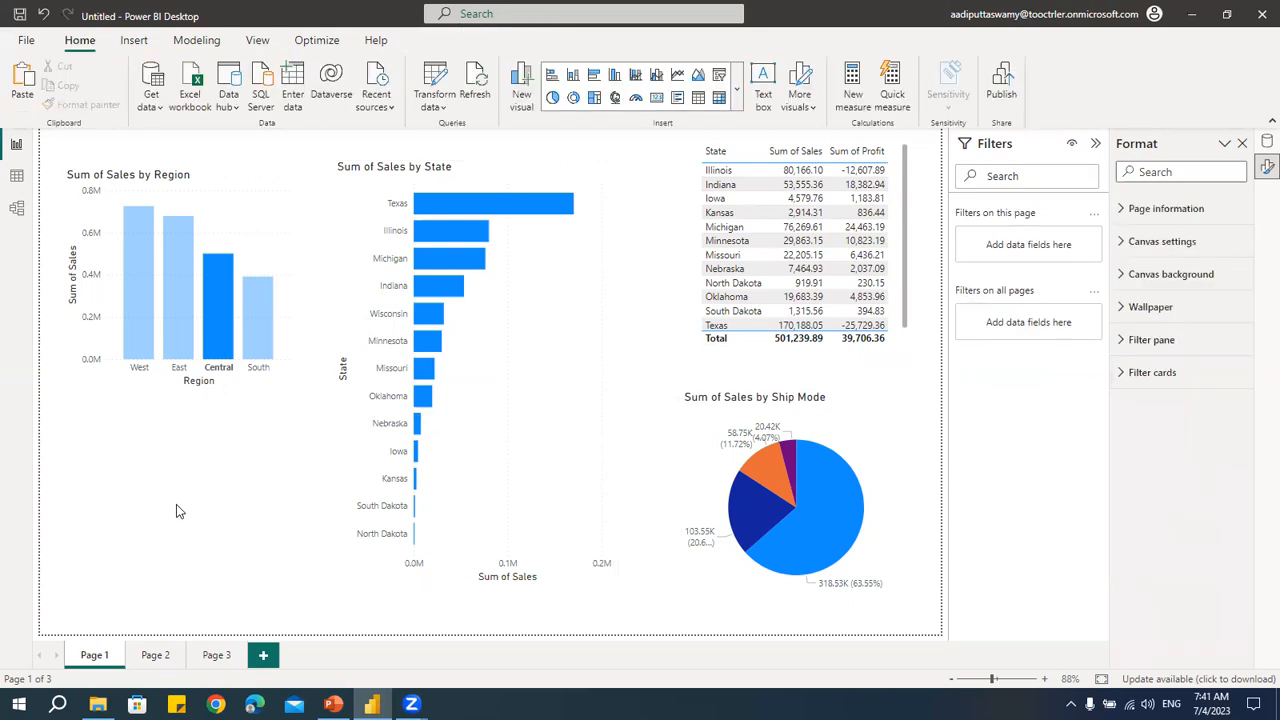
Step: Turn off Edit interactions from the region chart and leave the chart deselected
click(264, 186)
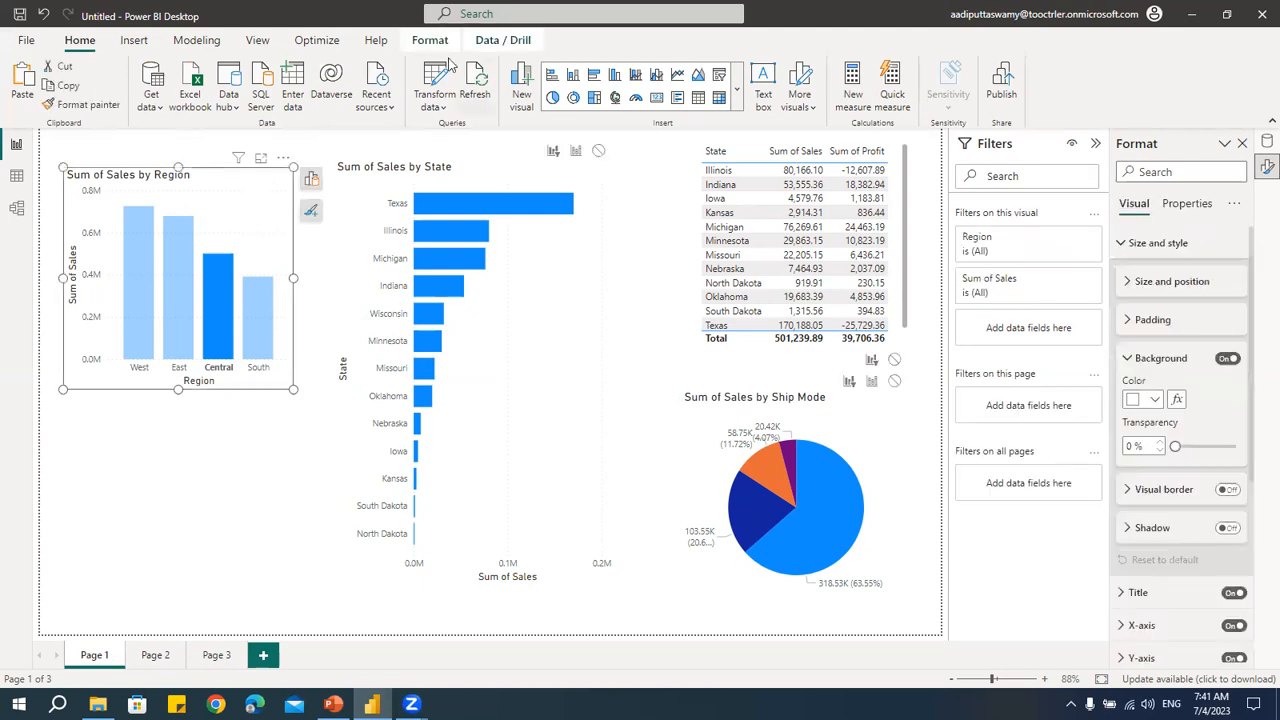
click(424, 42)
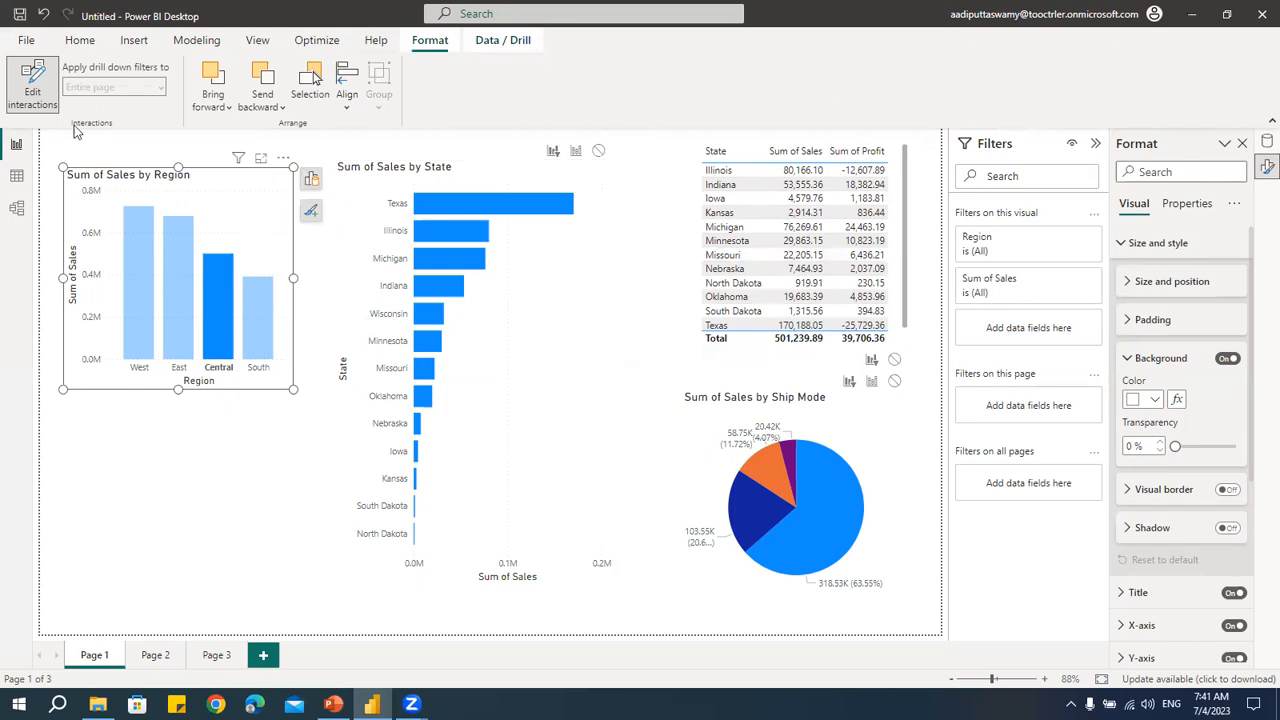
click(33, 92)
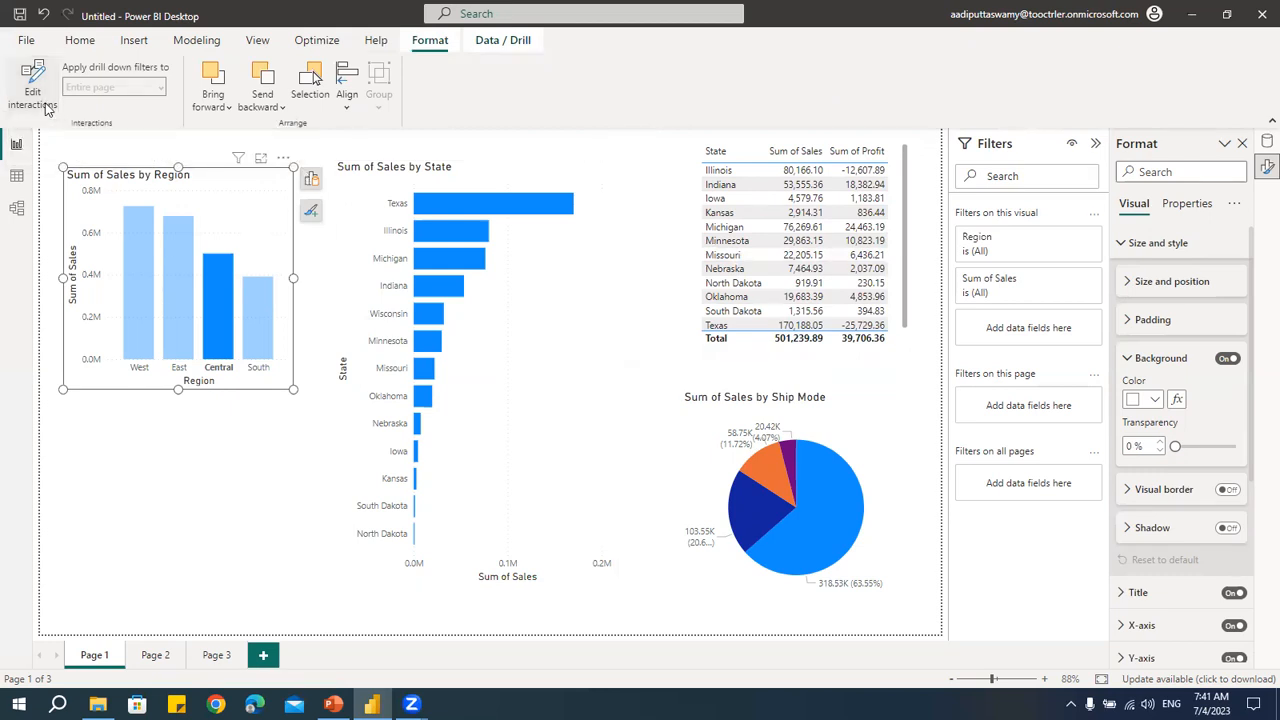
click(229, 460)
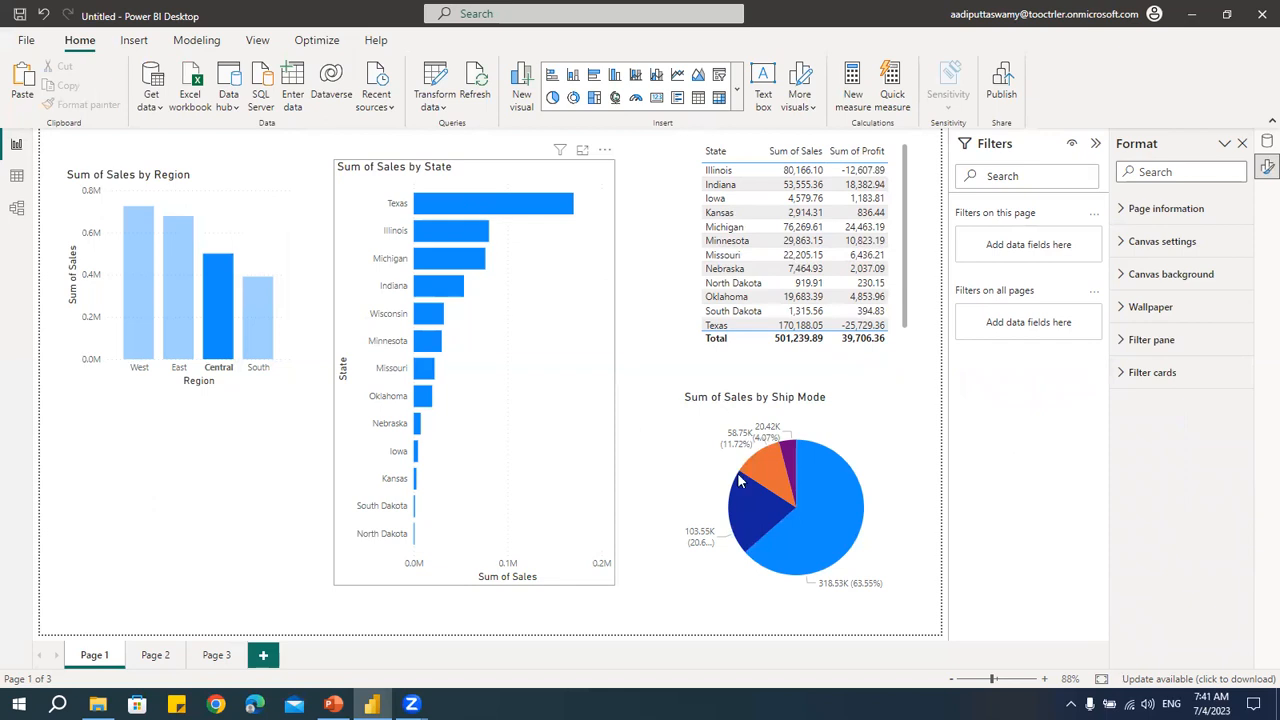
Step: Select two ship mode slices and the states from California to Pennsylvania to examine how the other visuals respond
click(814, 487)
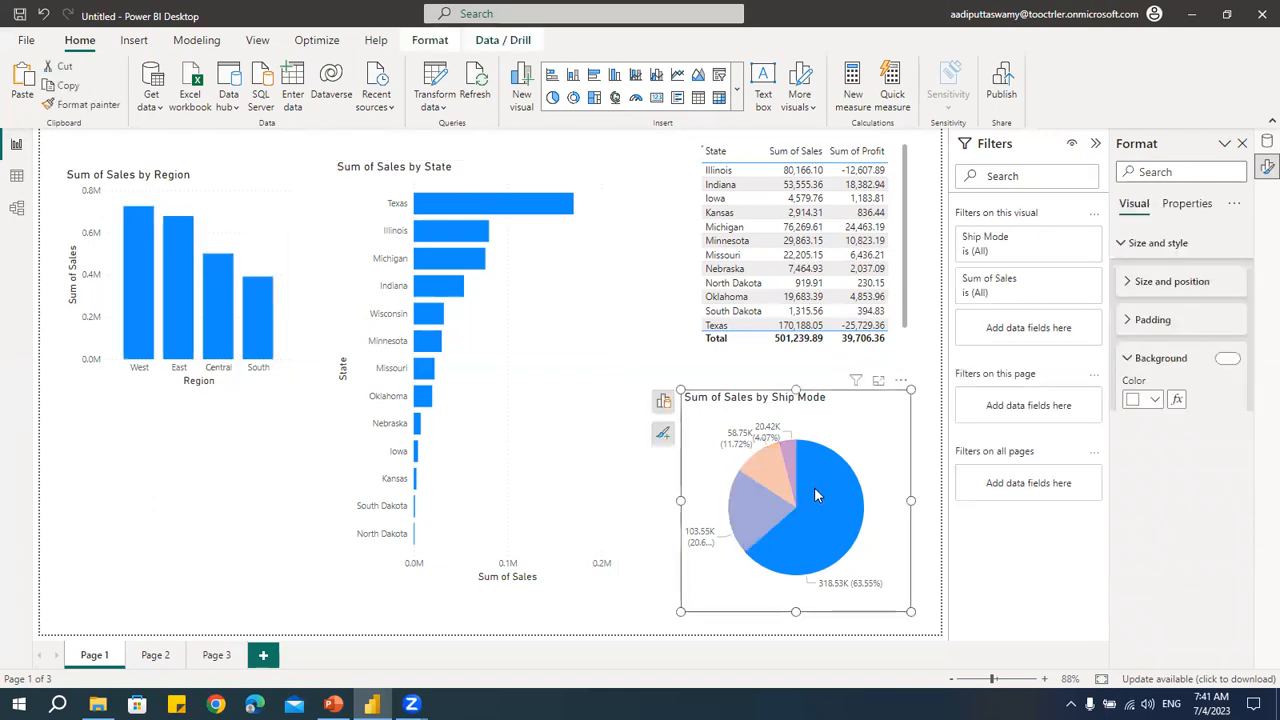
click(763, 483)
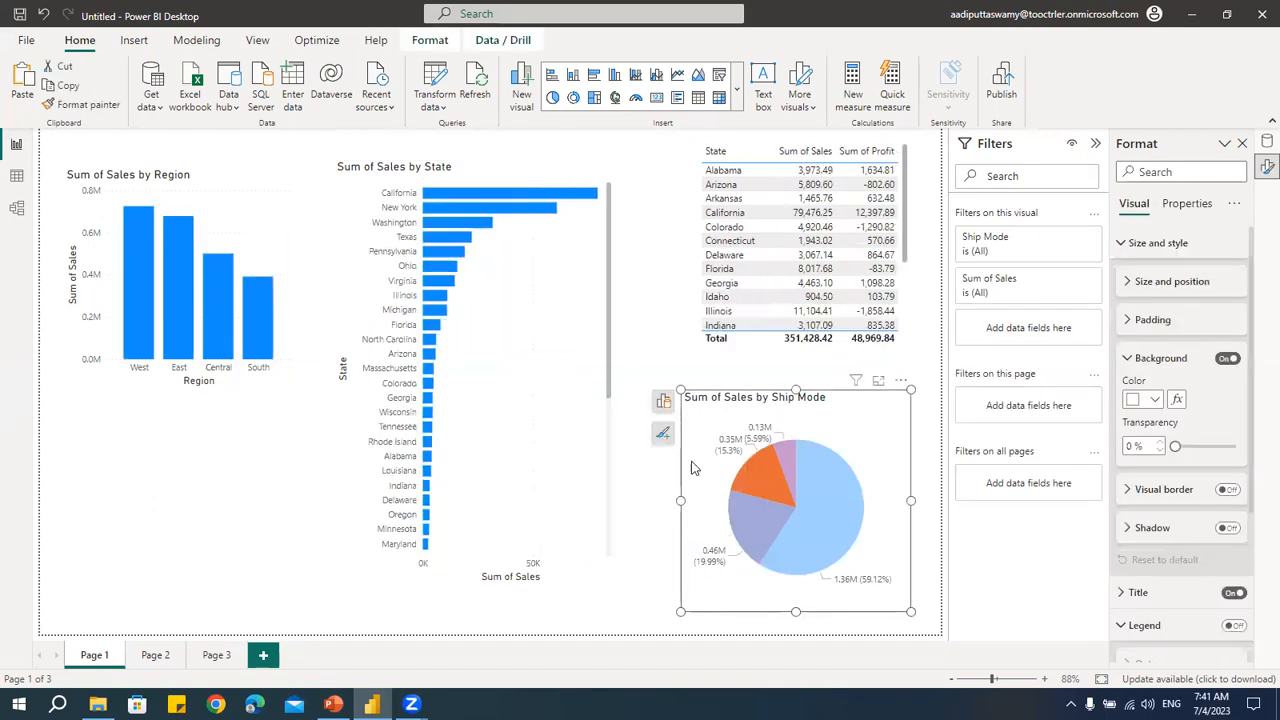
click(492, 200)
click(492, 195)
click(470, 207)
click(452, 222)
click(447, 237)
click(447, 251)
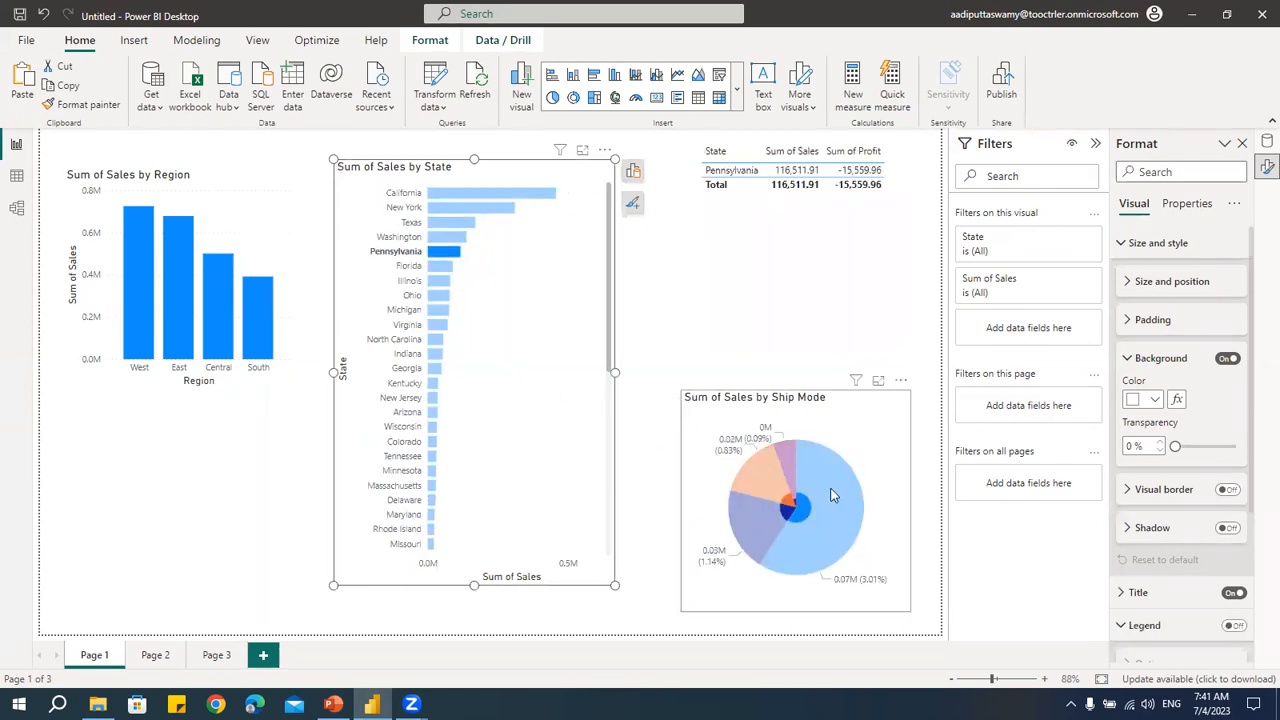
Step: Select several ship mode slices and then South, Central, East and West in the region chart to examine the resulting interactions
click(827, 505)
click(827, 500)
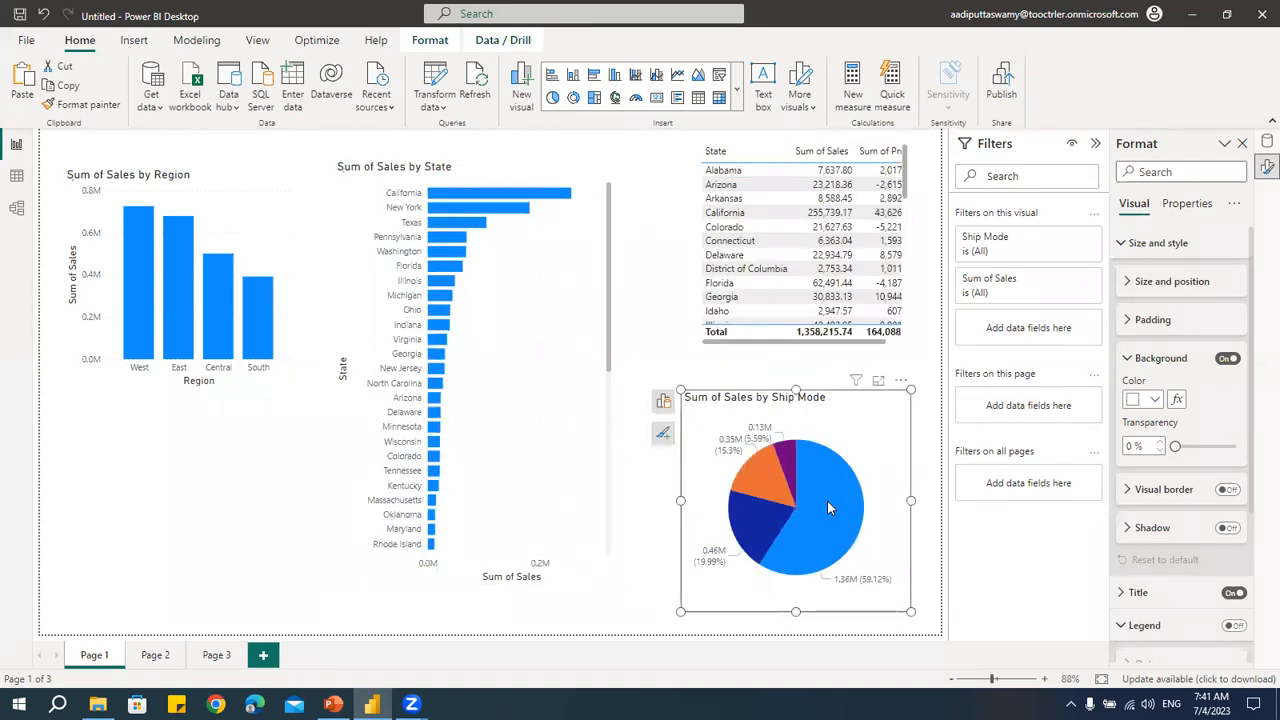
click(768, 482)
click(749, 531)
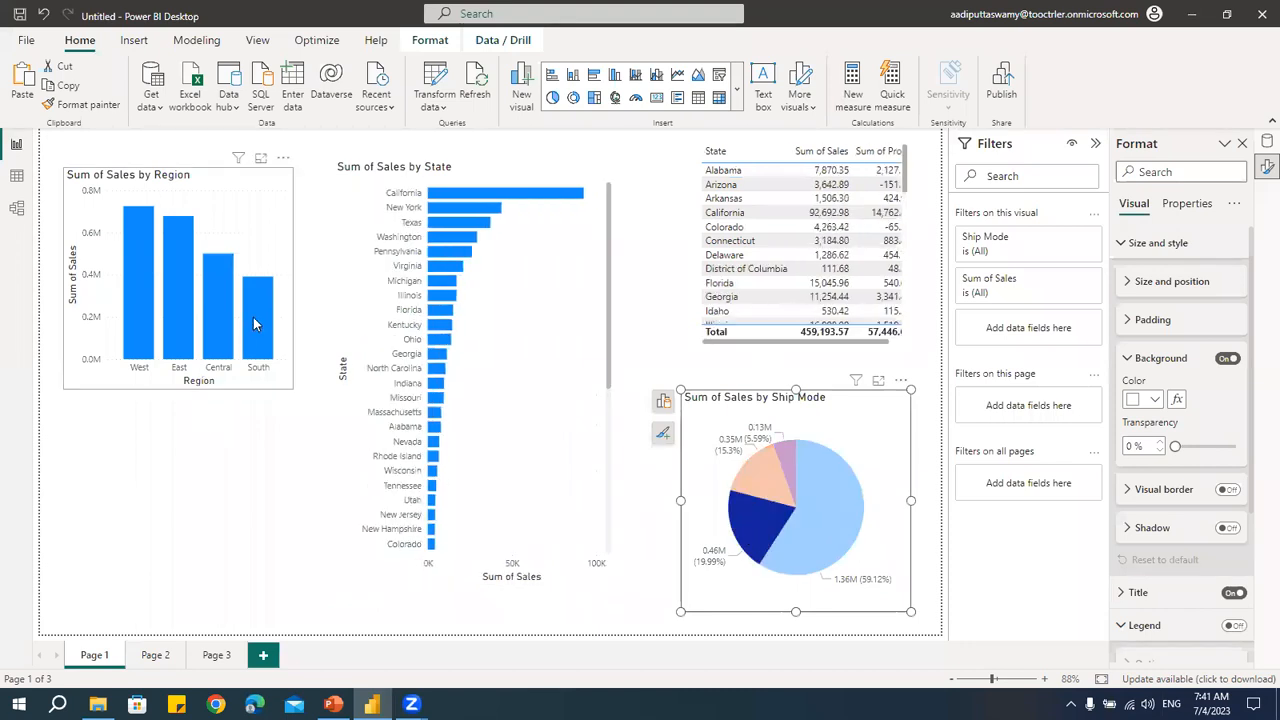
click(256, 316)
click(210, 283)
click(178, 290)
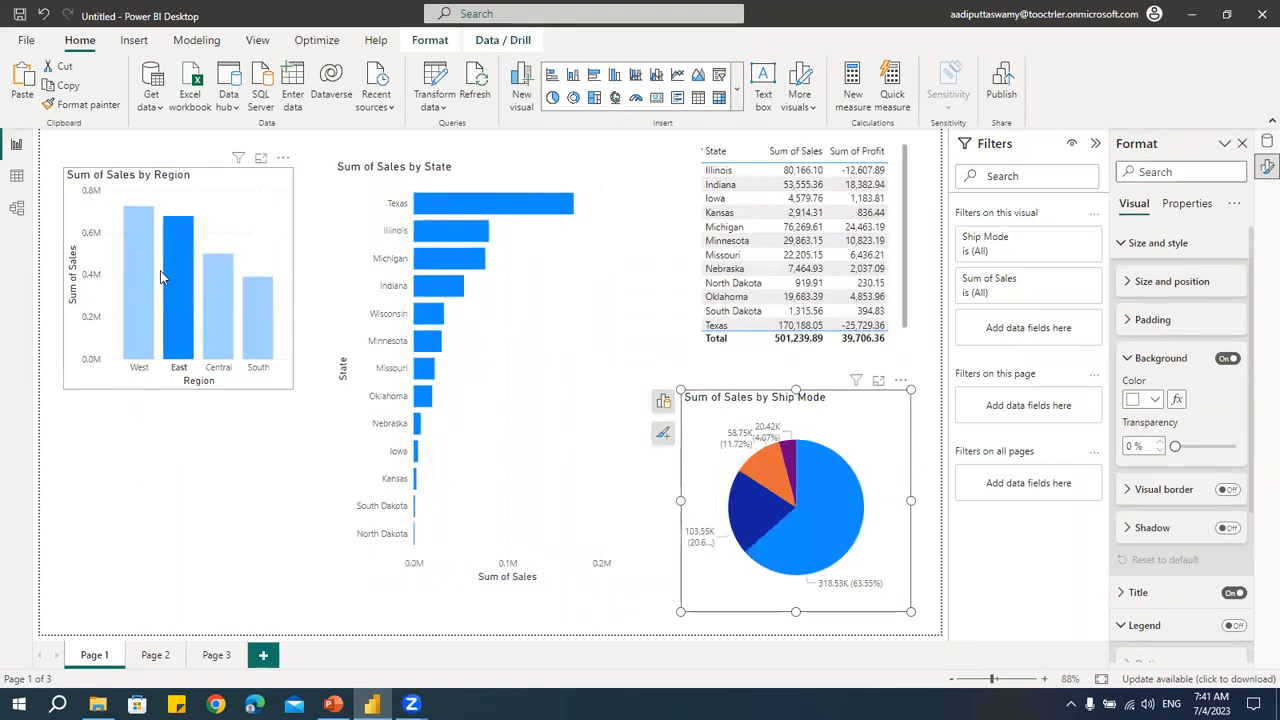
click(139, 300)
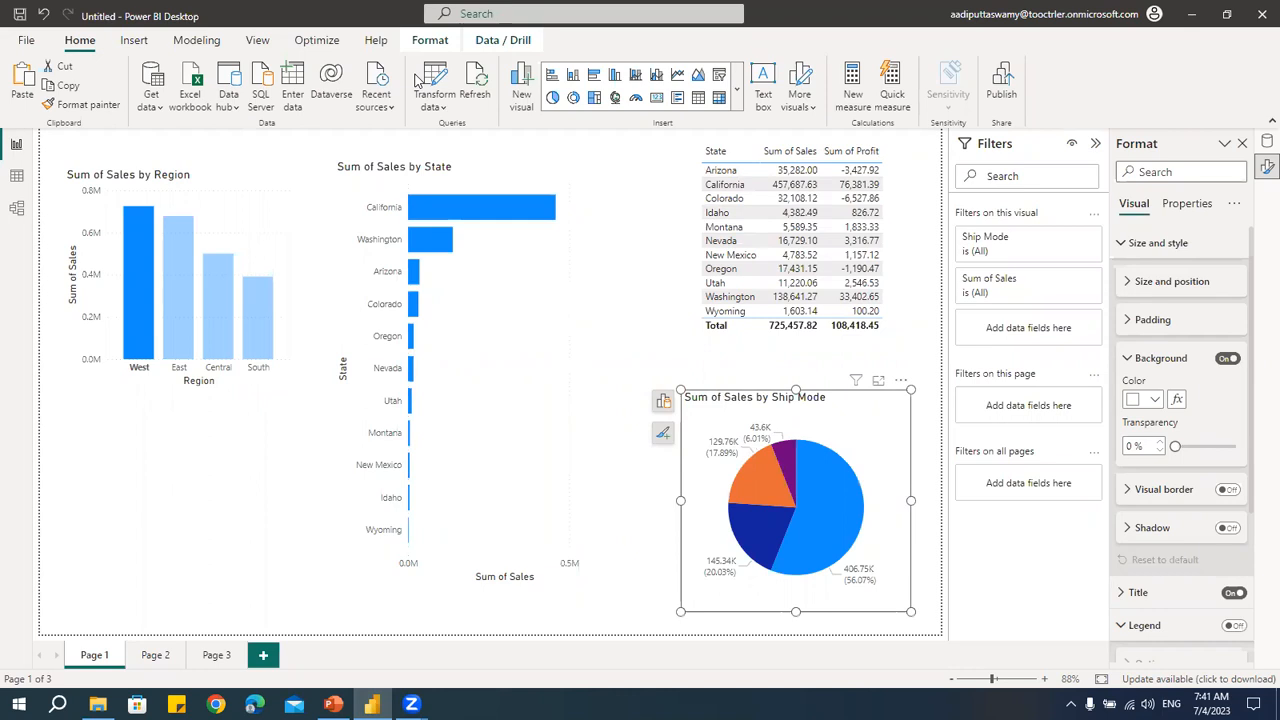
Step: Insert an empty slicer visual below the region chart, with no existing visual selected
click(738, 90)
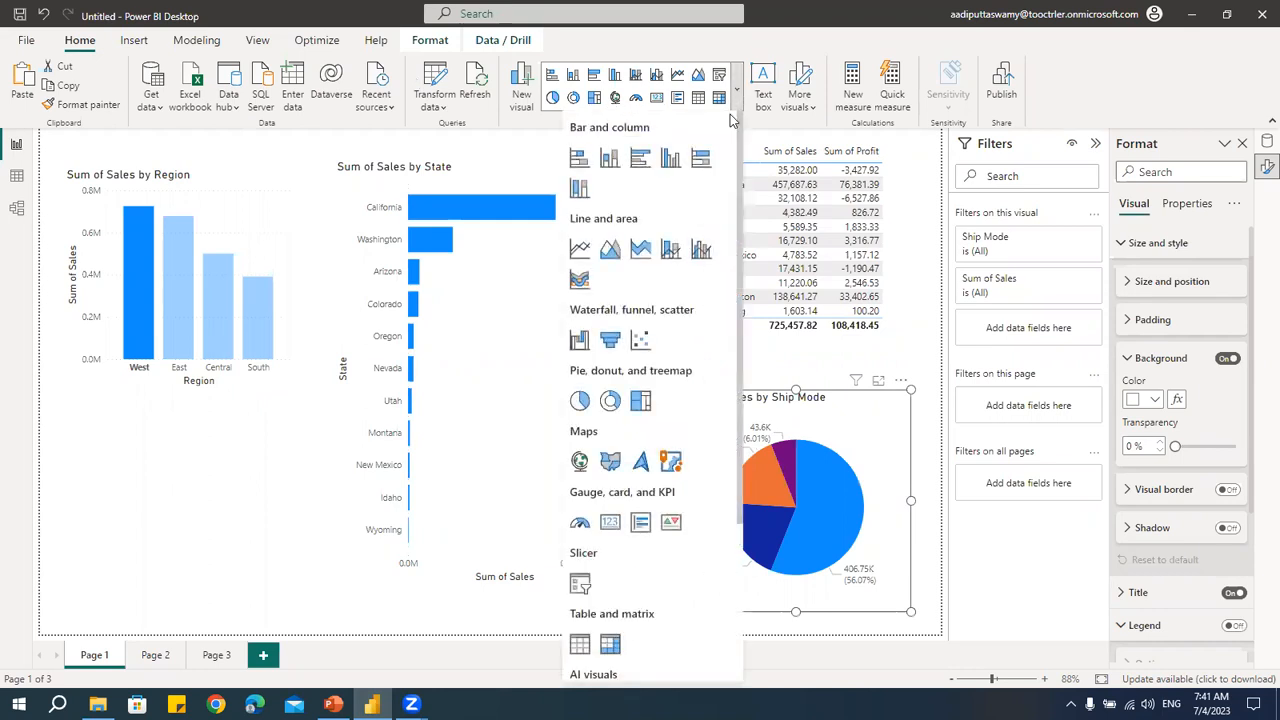
scroll(189, 445, down, 3)
click(189, 445)
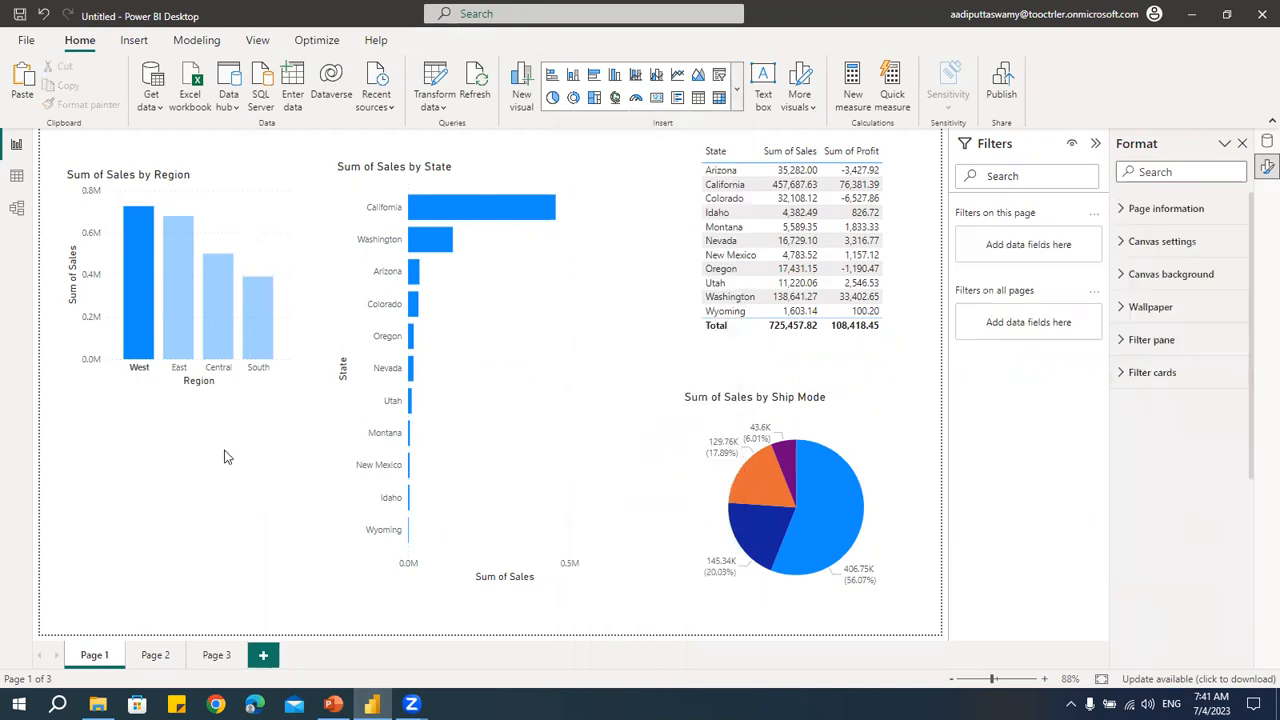
click(738, 88)
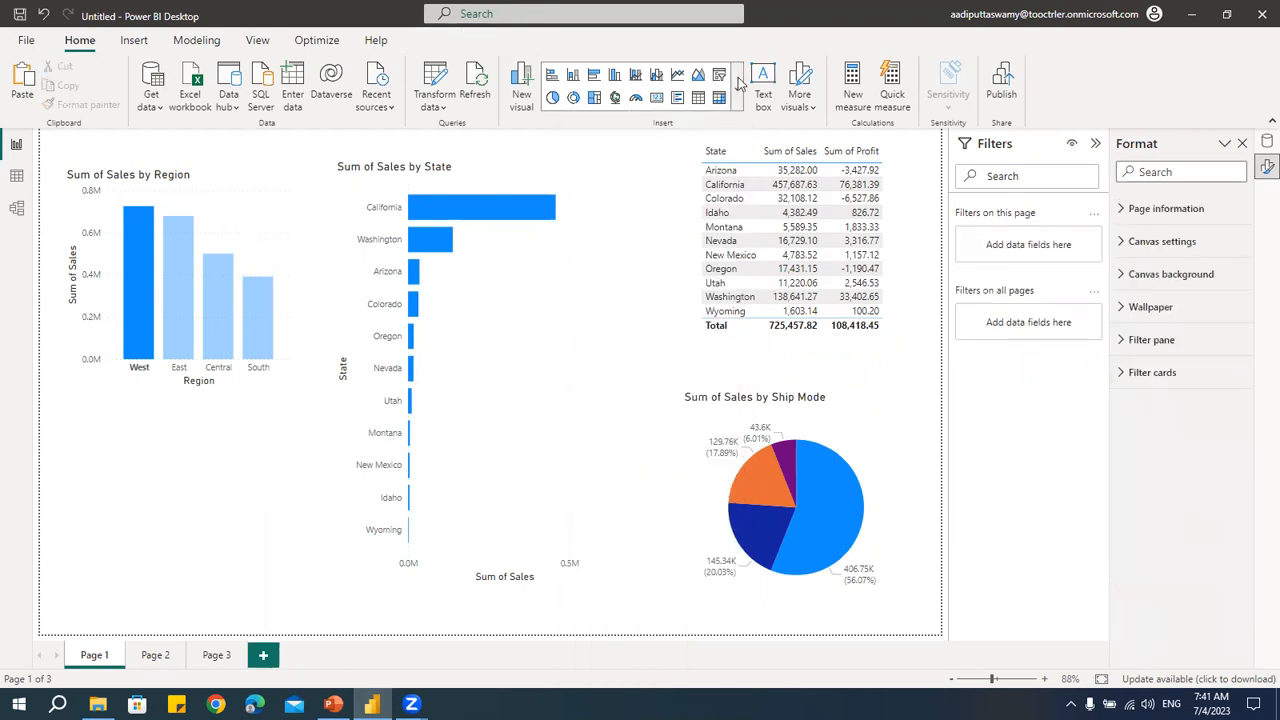
click(584, 582)
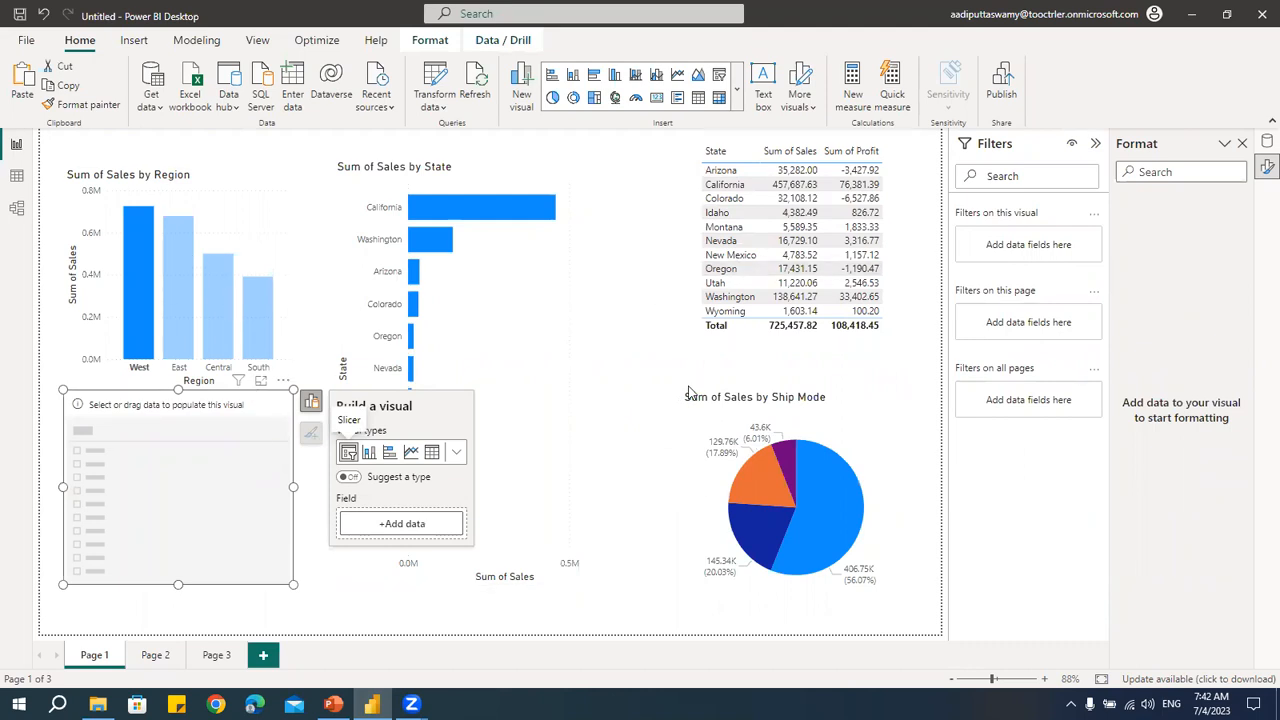
Step: Add the Region field from the Orders table to the new slicer
click(397, 526)
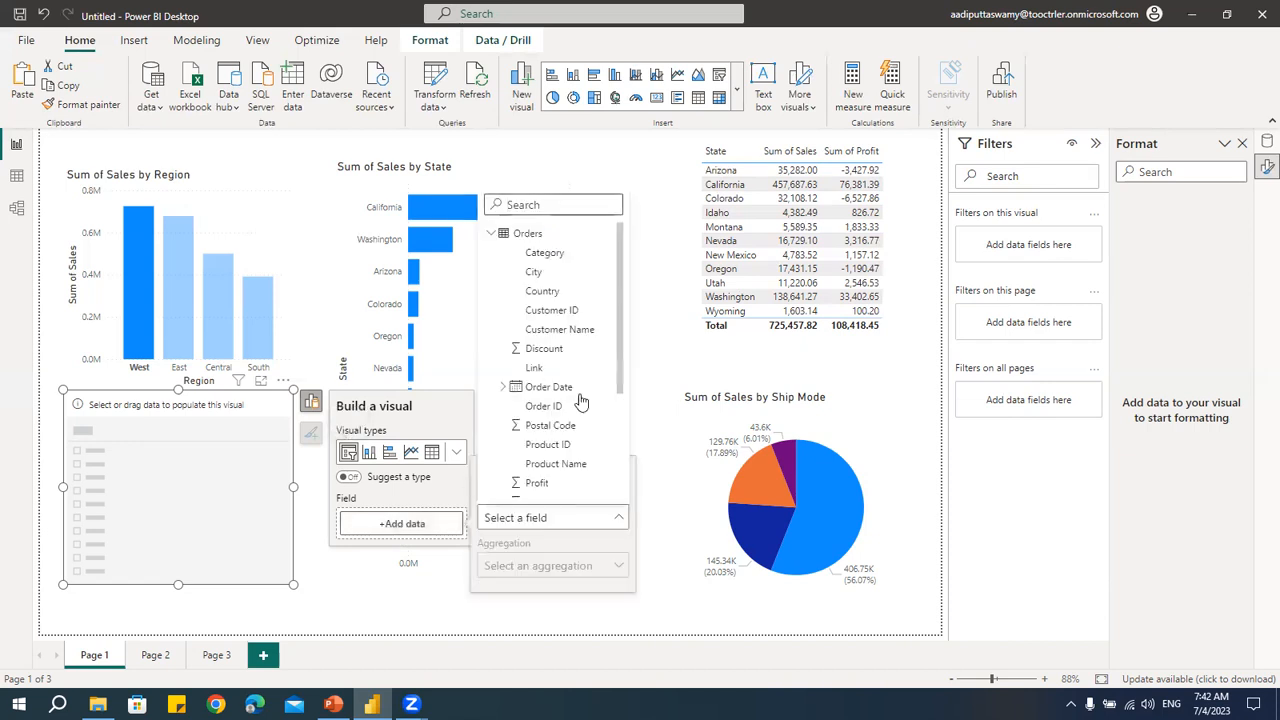
drag(621, 250, 621, 408)
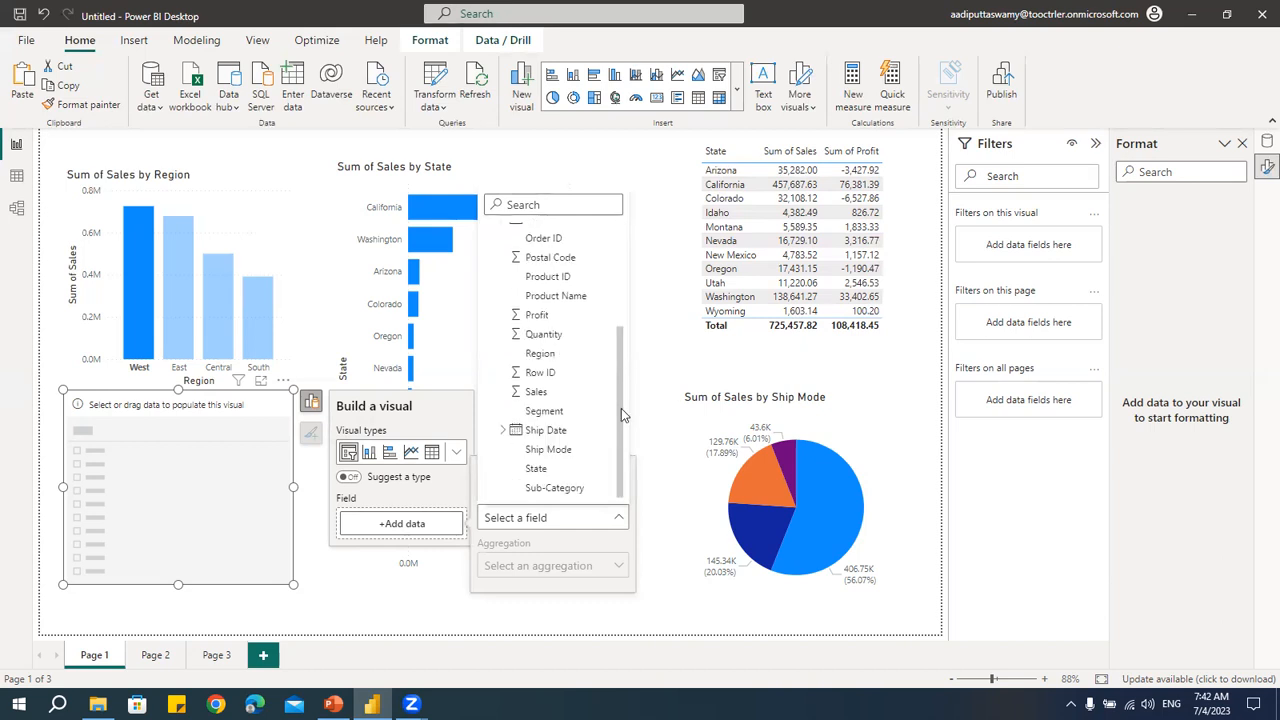
click(548, 356)
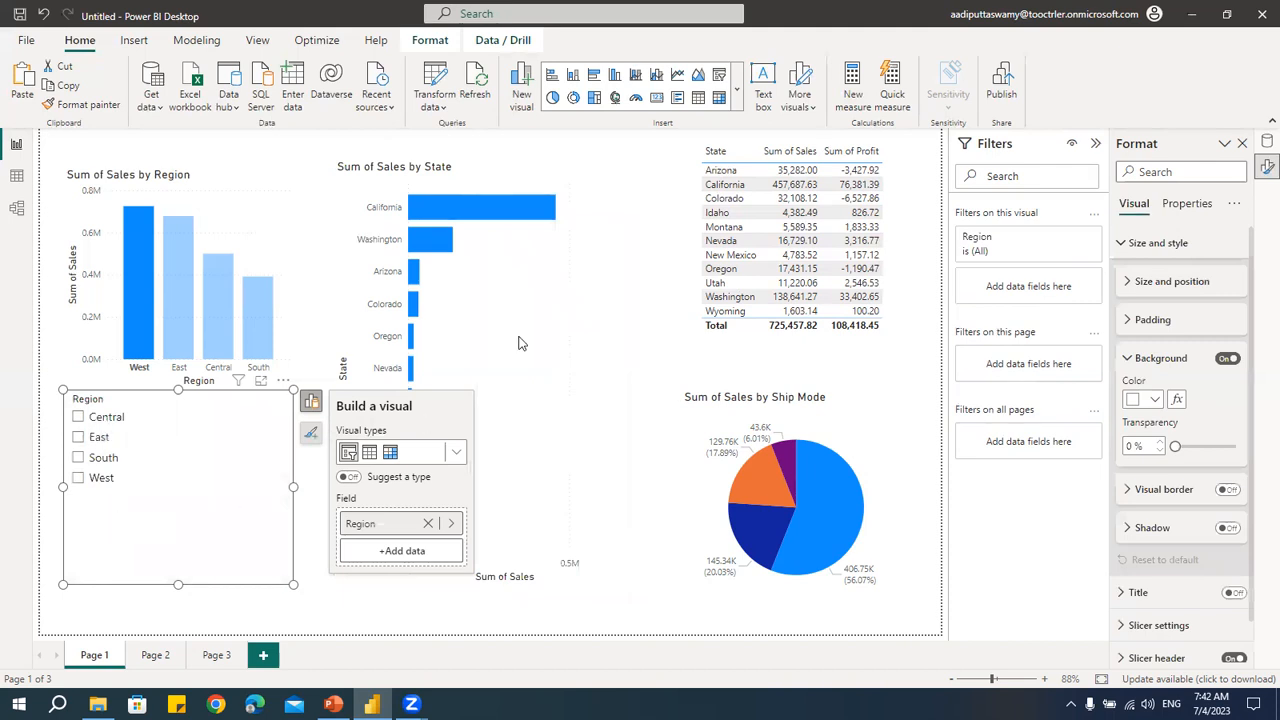
click(632, 301)
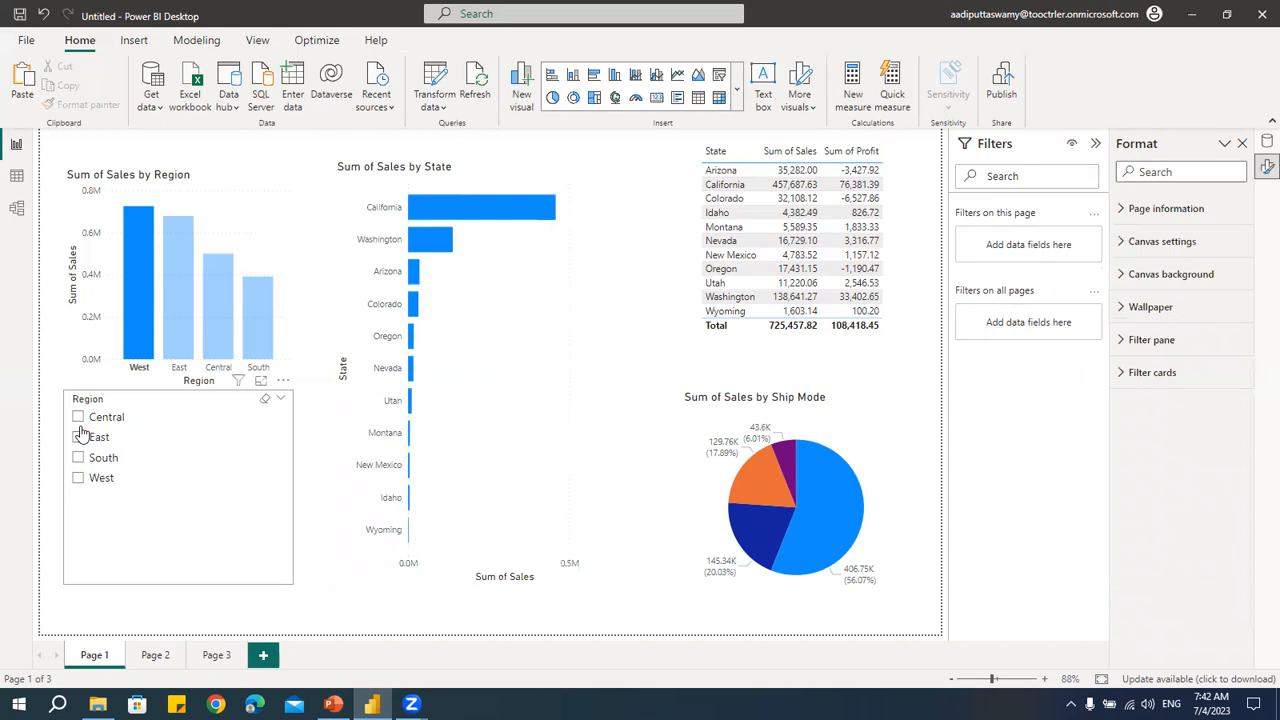
Step: Clear the region chart's selection and choose Central, East, South and West in turn in the slicer to examine its effect
click(285, 240)
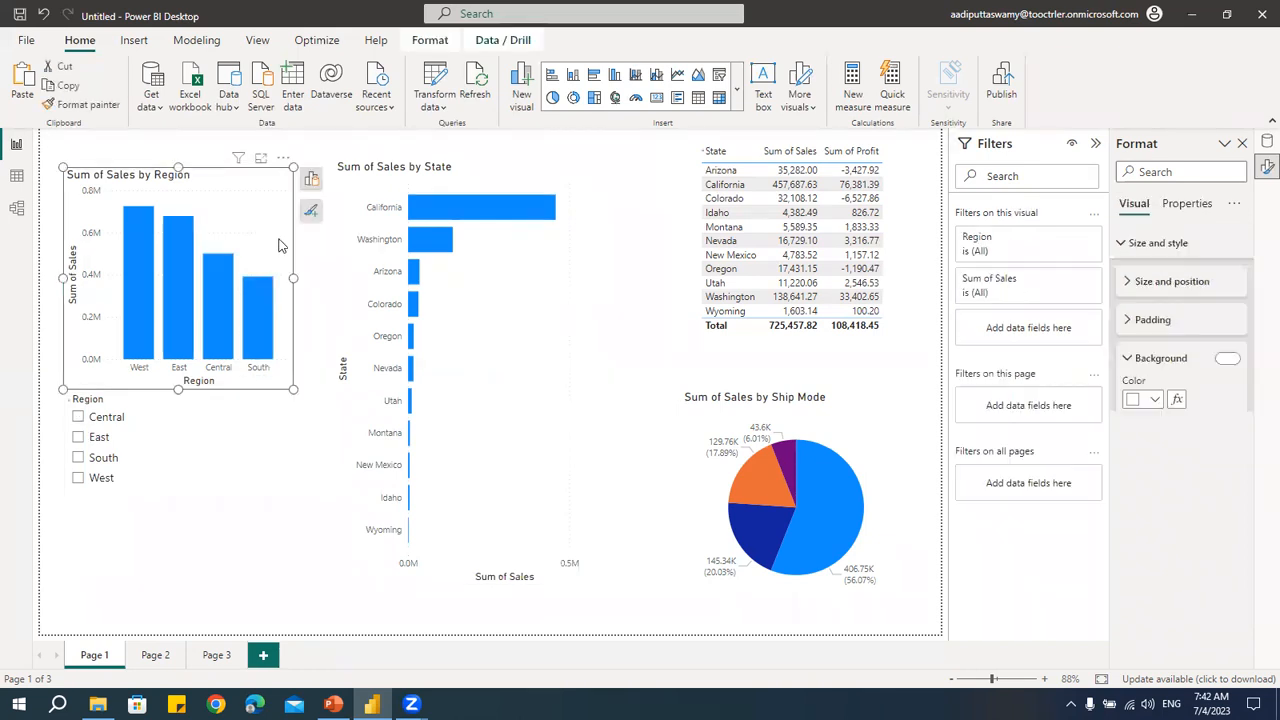
click(79, 417)
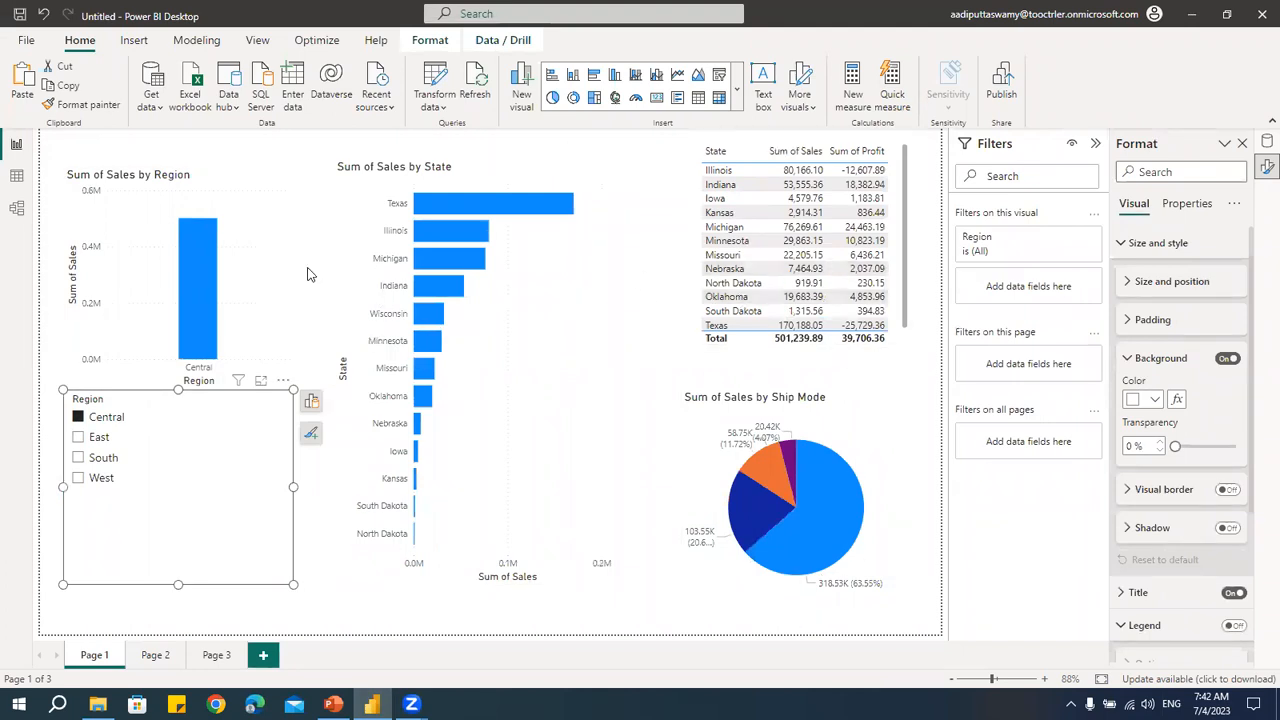
click(79, 437)
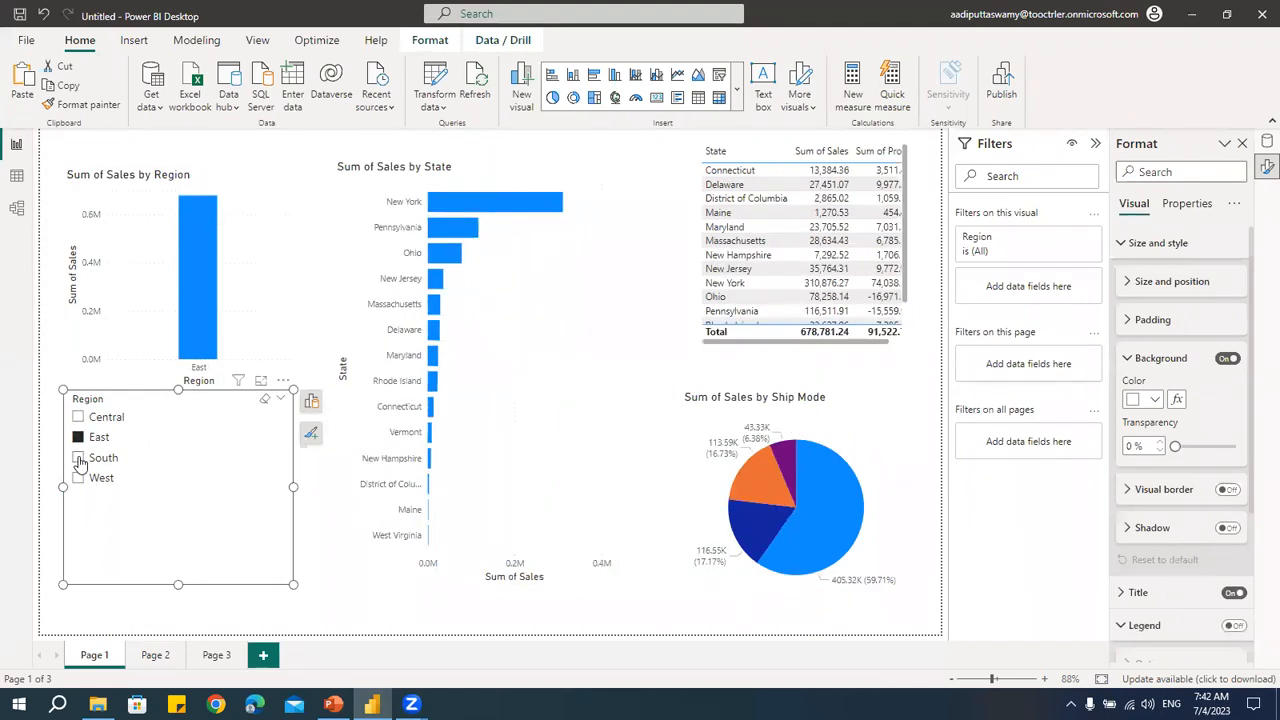
click(79, 457)
click(79, 478)
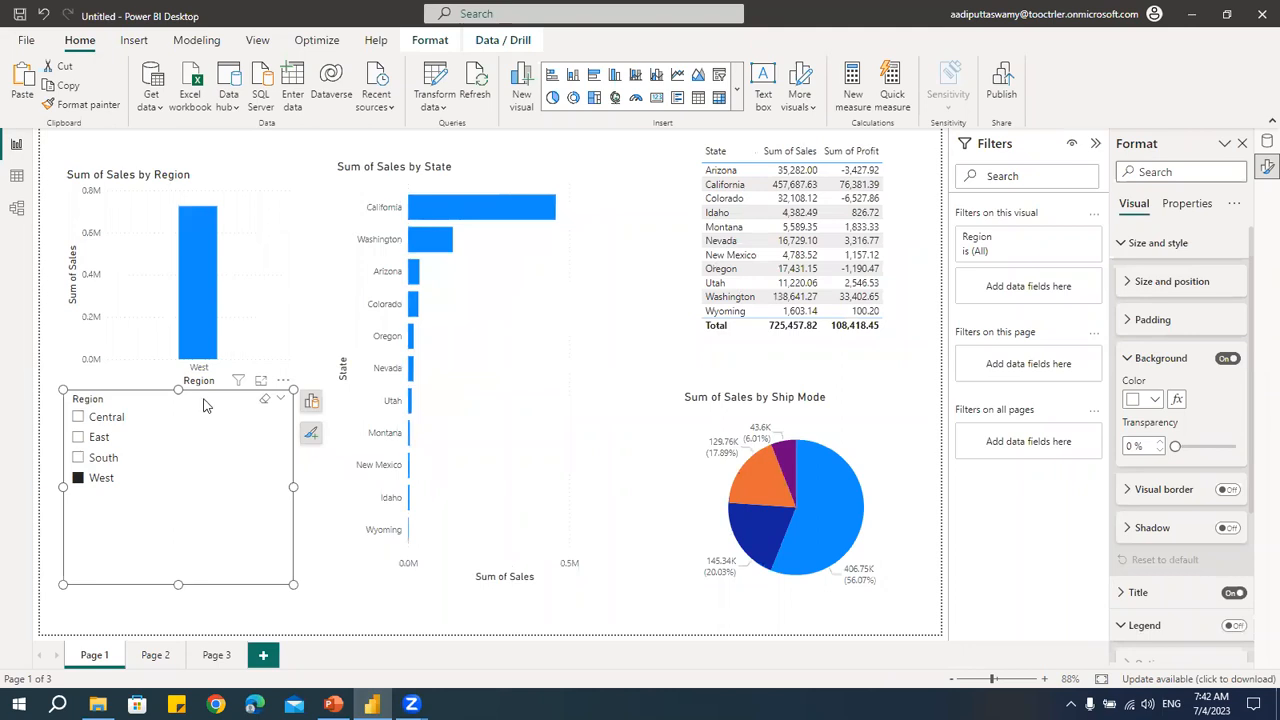
Step: Turn on Edit interactions for the Region slicer, choose Central, and set its interaction with the region chart to None
click(430, 40)
click(33, 88)
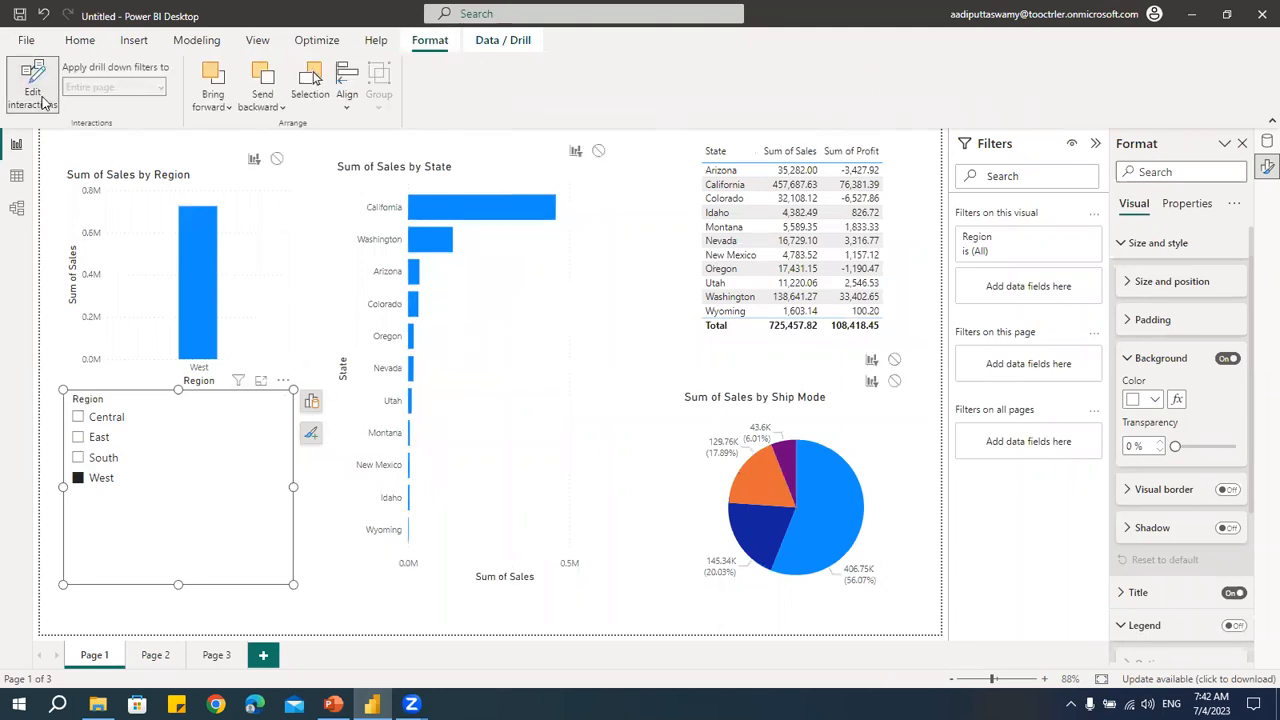
click(82, 417)
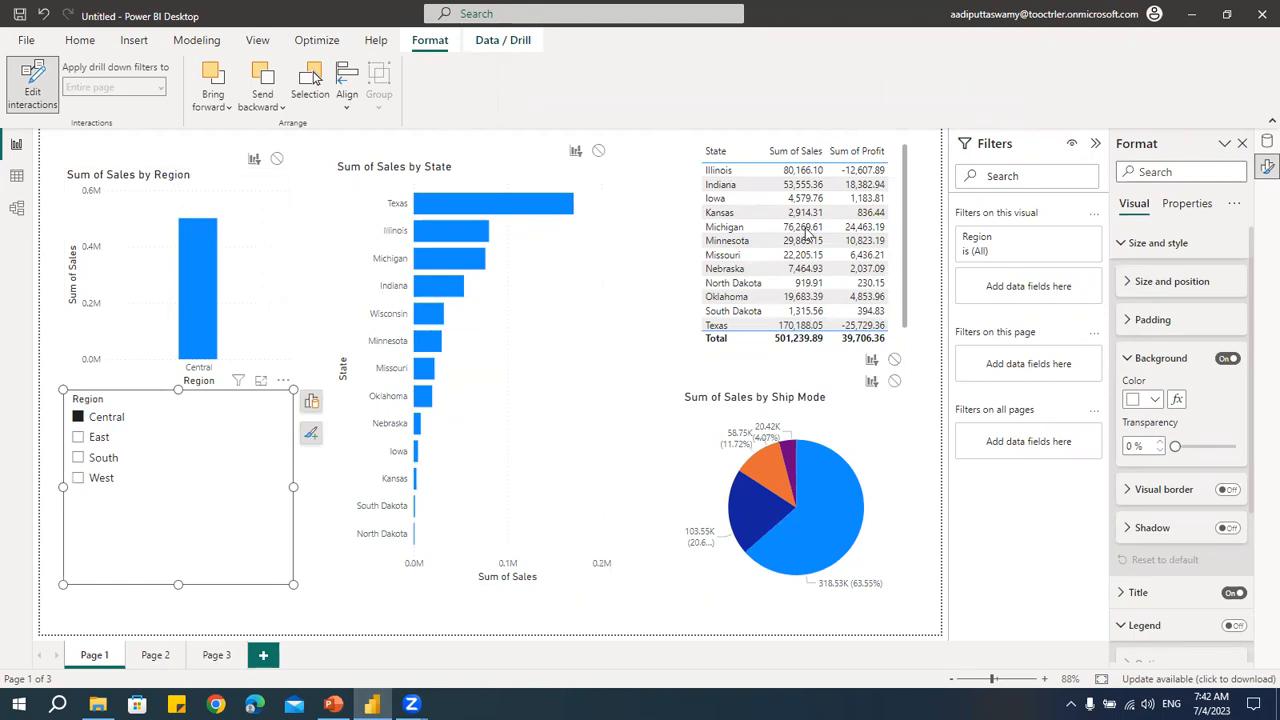
click(277, 160)
Step: Cycle the Region slicer through East, South, West and Central to check how the region chart and the other visuals respond
click(78, 437)
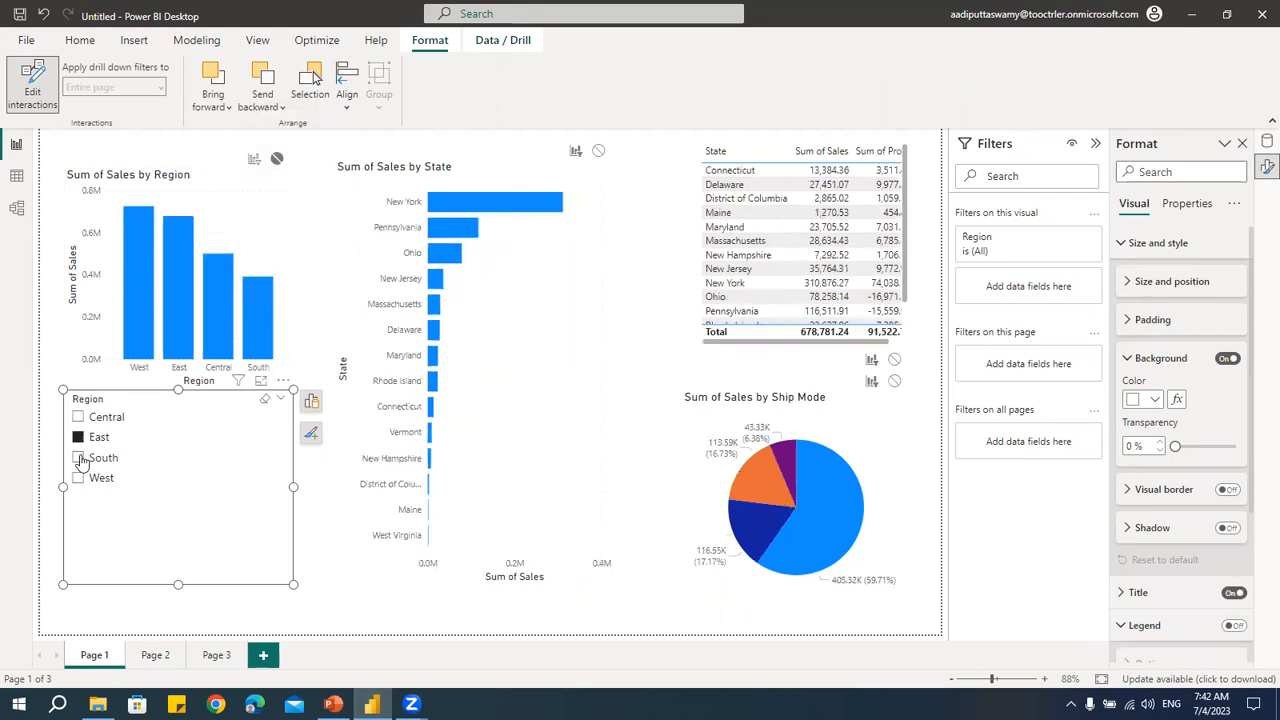
click(79, 458)
click(79, 478)
click(79, 417)
click(79, 437)
click(79, 458)
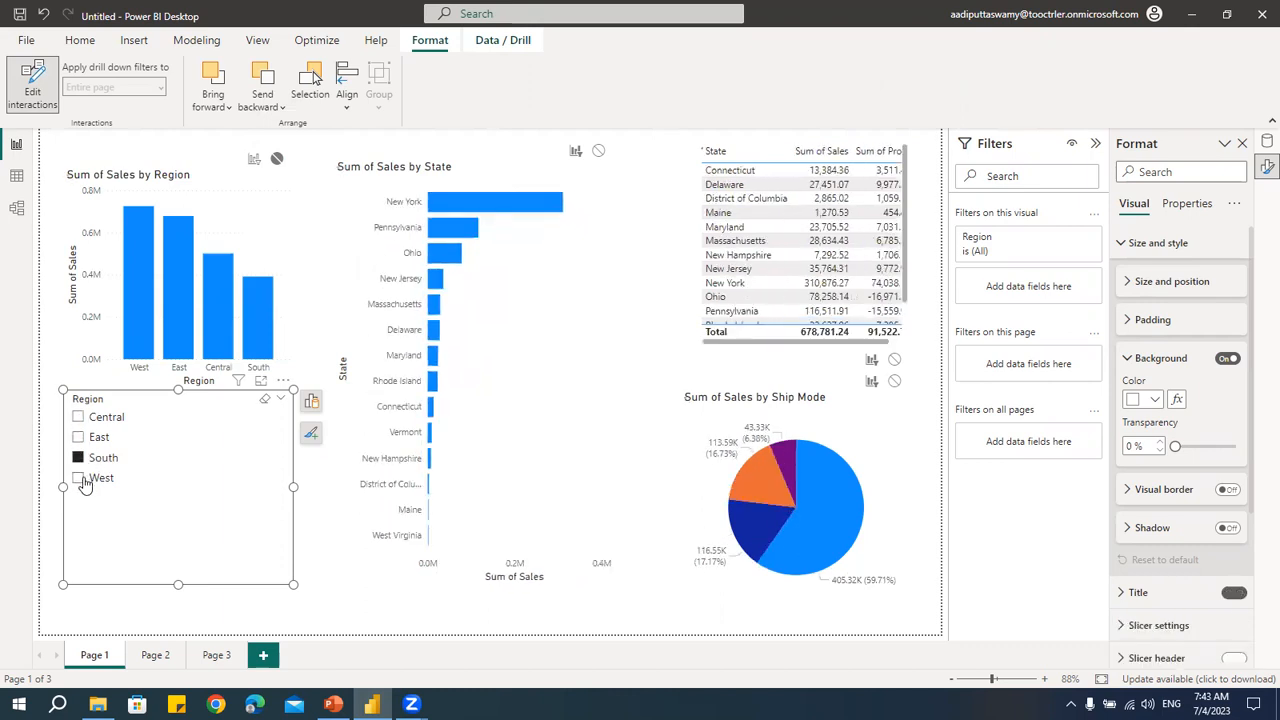
click(84, 479)
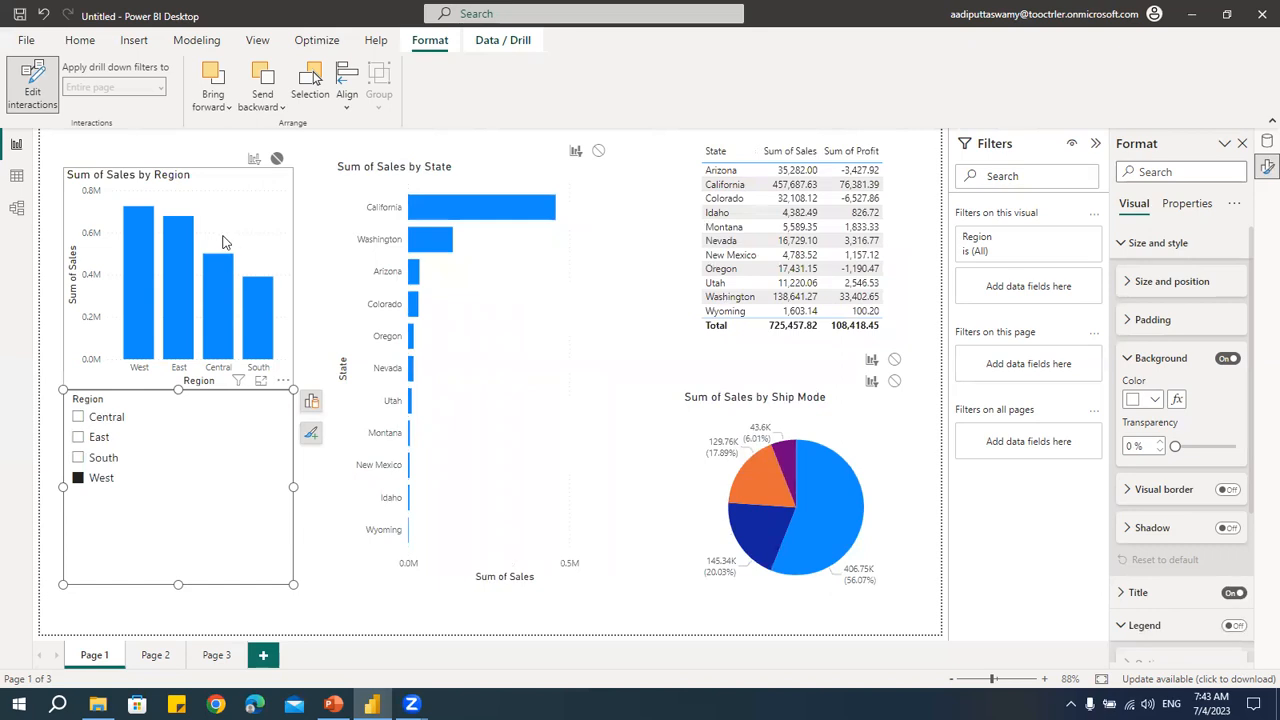
click(78, 437)
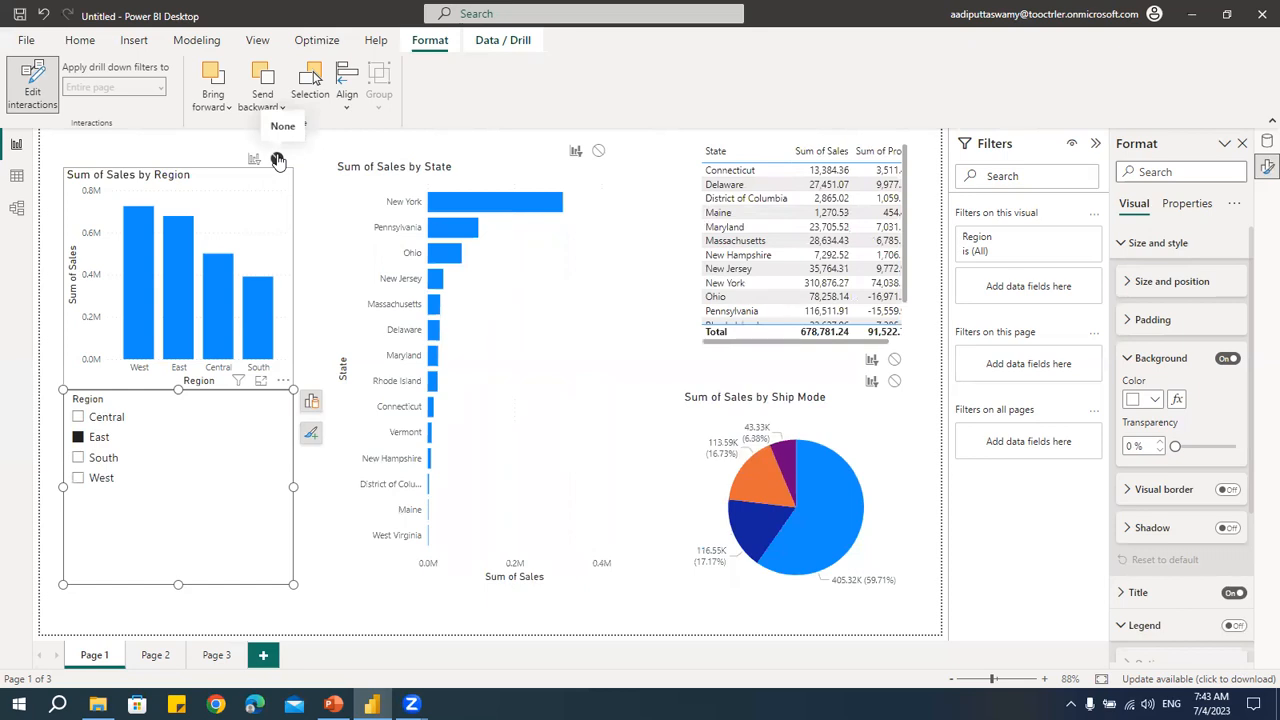
Step: Shorten the Region slicer, try a combined selection of Central, East and South, and clear the selection
drag(179, 586, 182, 524)
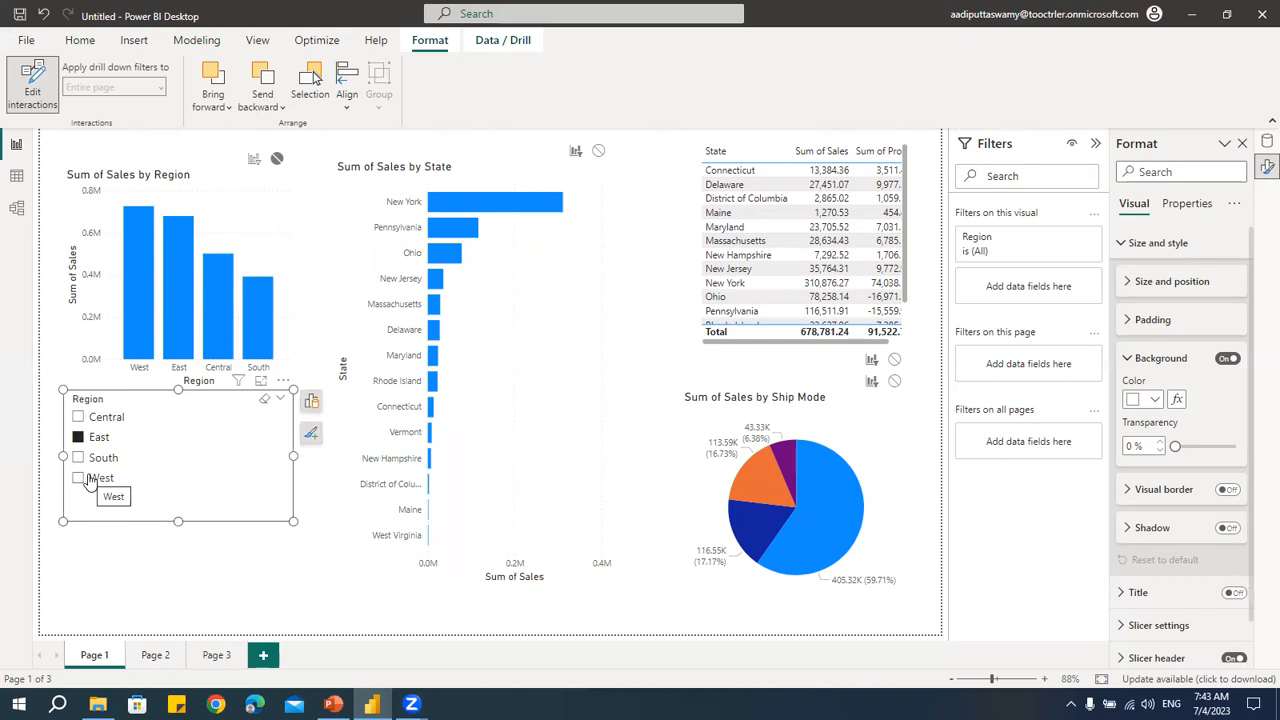
click(265, 399)
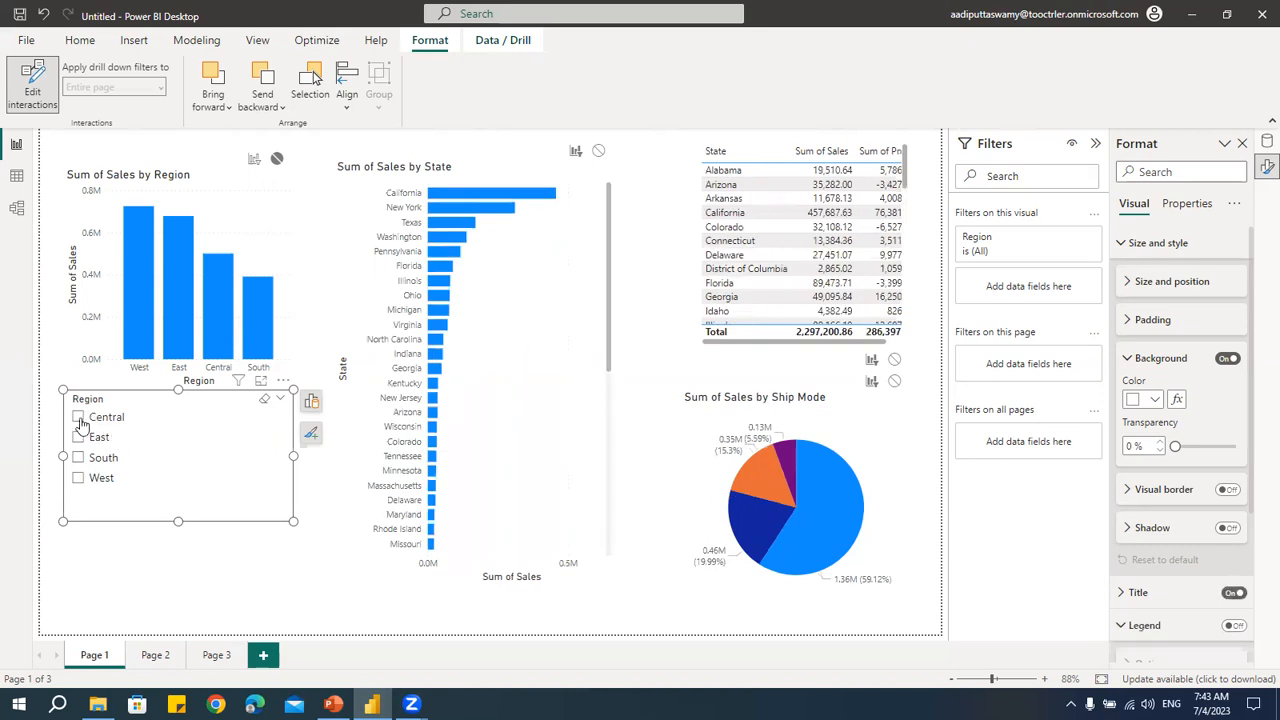
click(80, 419)
click(79, 437)
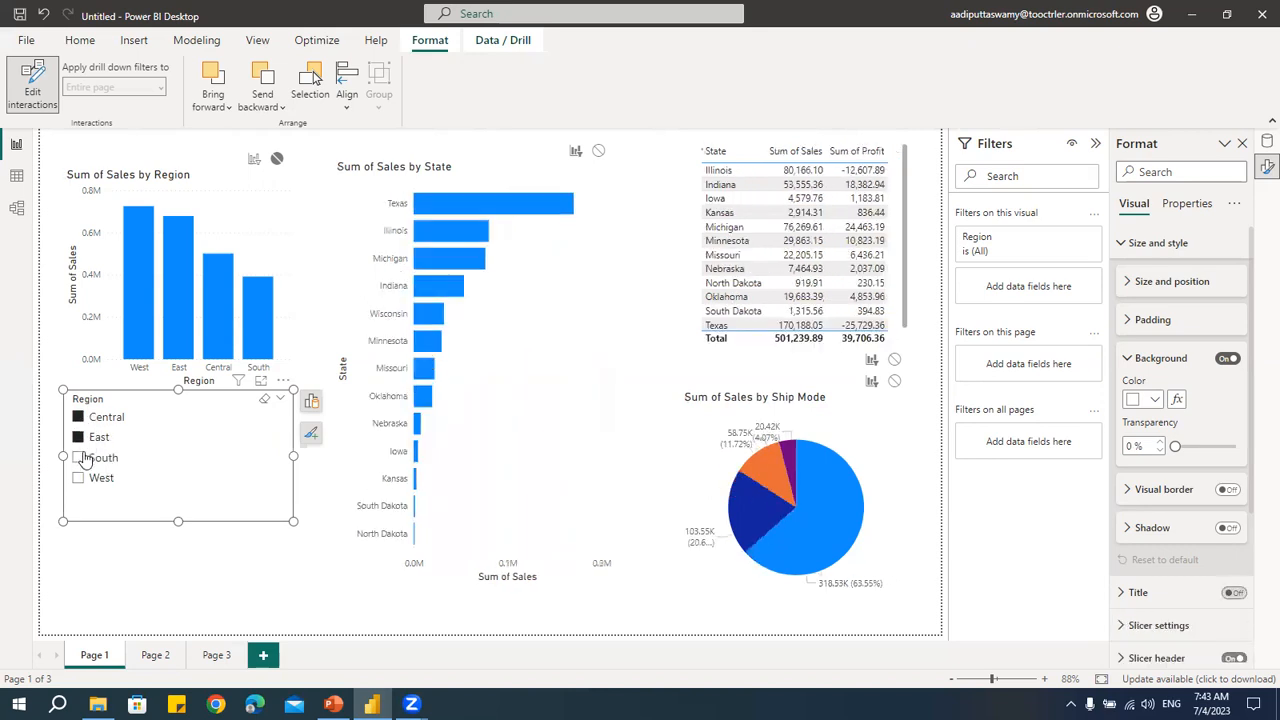
click(85, 458)
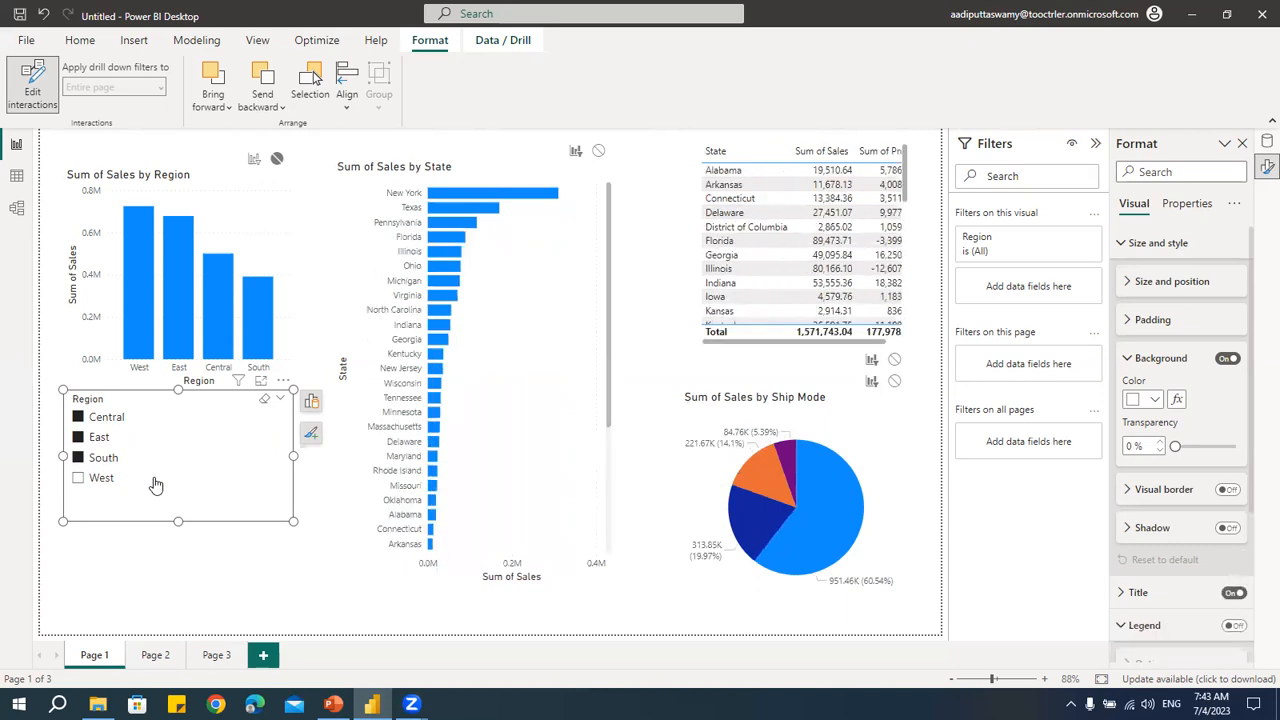
click(265, 401)
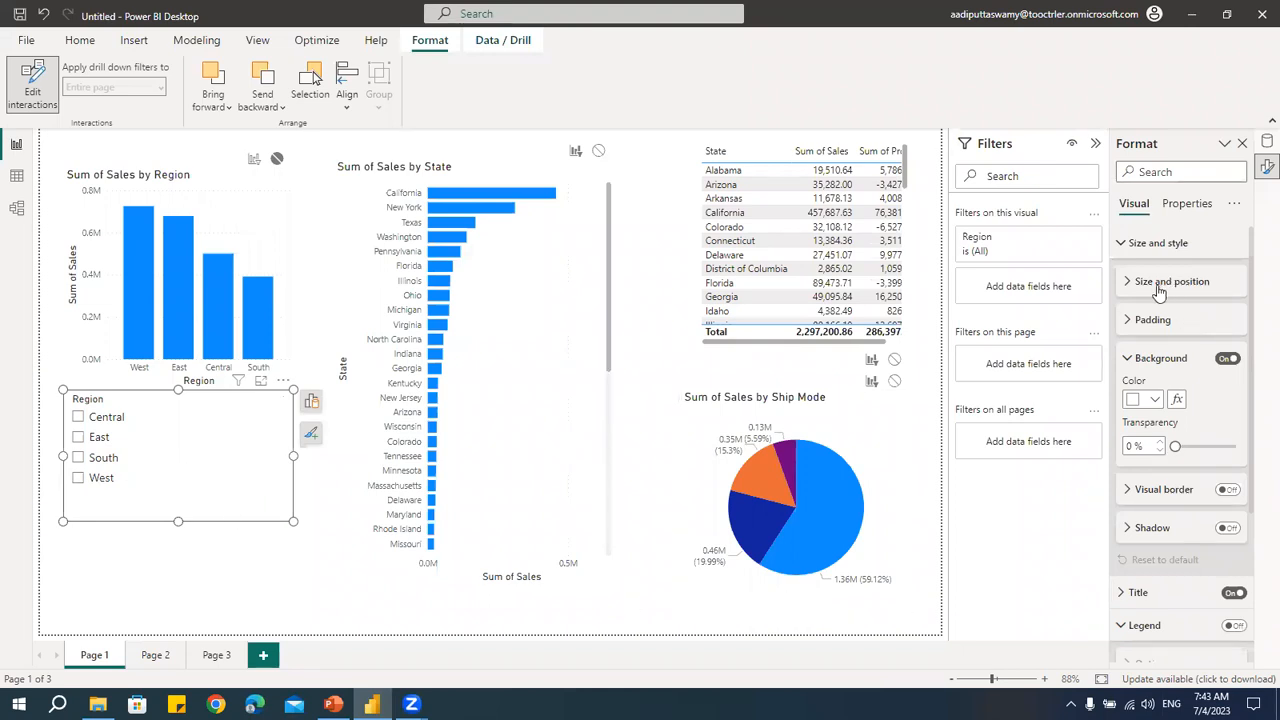
Step: Set the Region slicer's style to Dropdown, reduce its height, and move it slightly lower beneath the region chart
click(1157, 244)
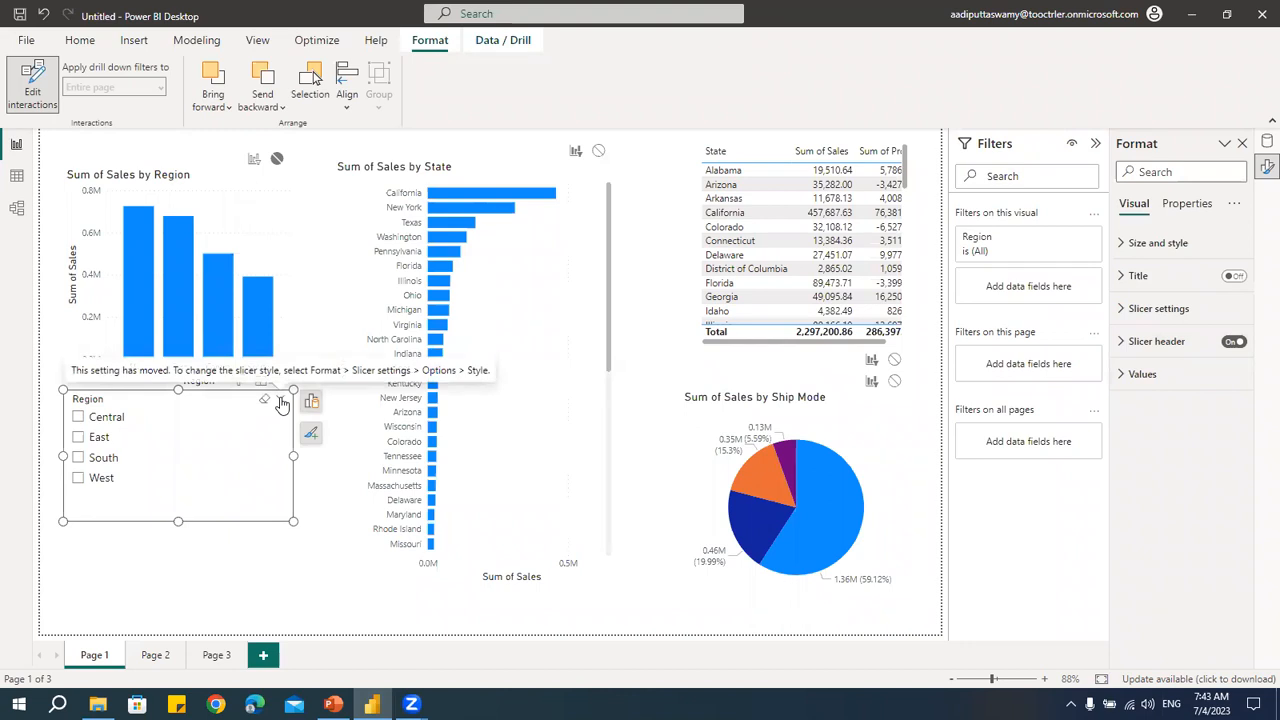
click(1140, 308)
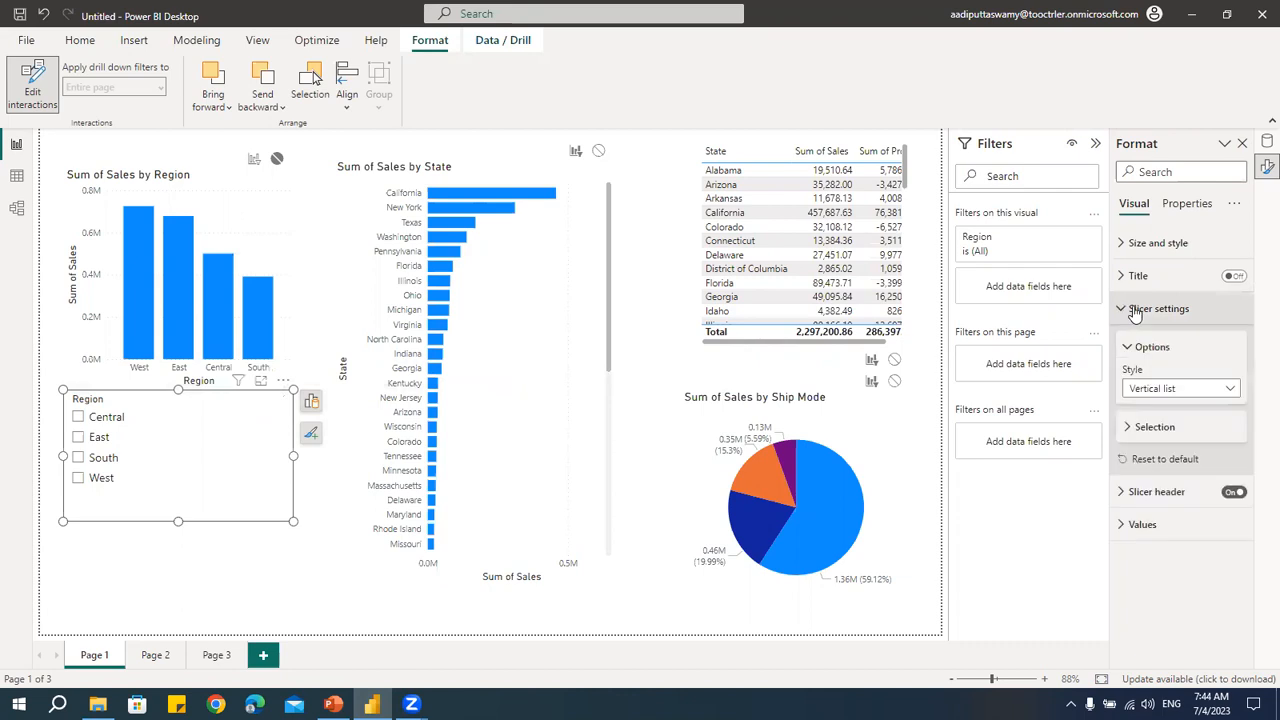
click(1180, 388)
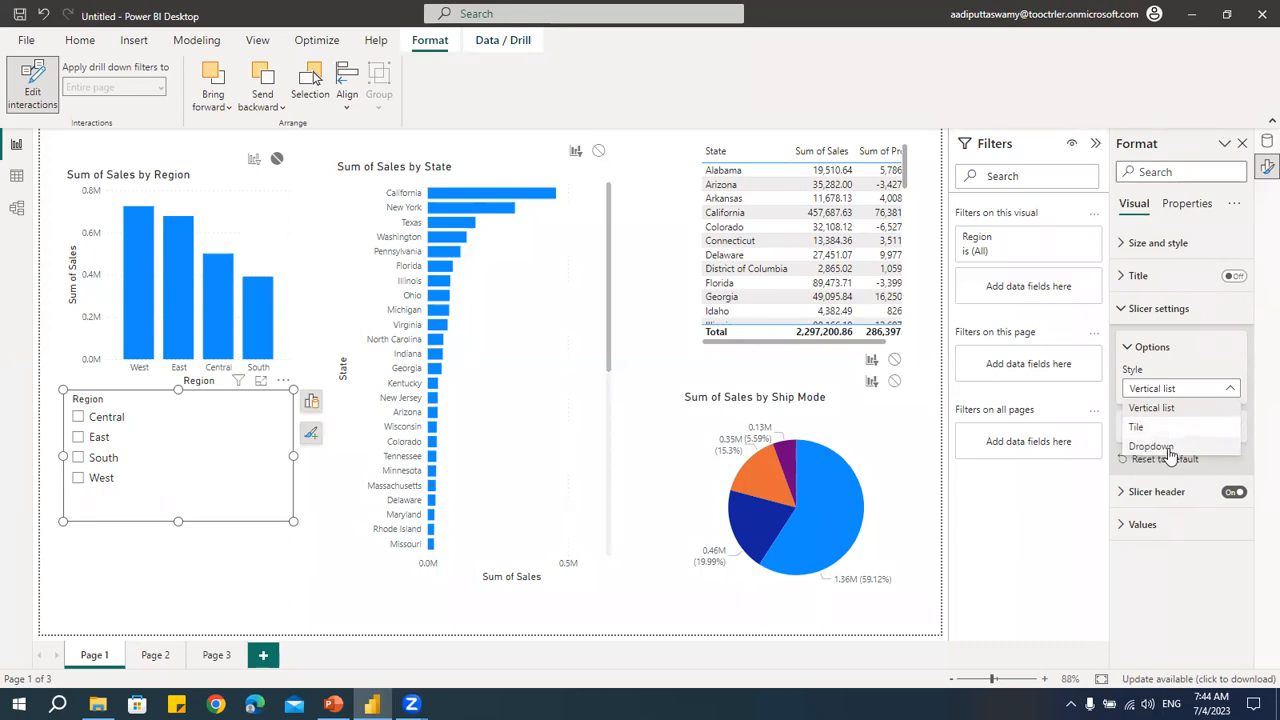
click(1152, 446)
drag(179, 516, 179, 446)
click(277, 421)
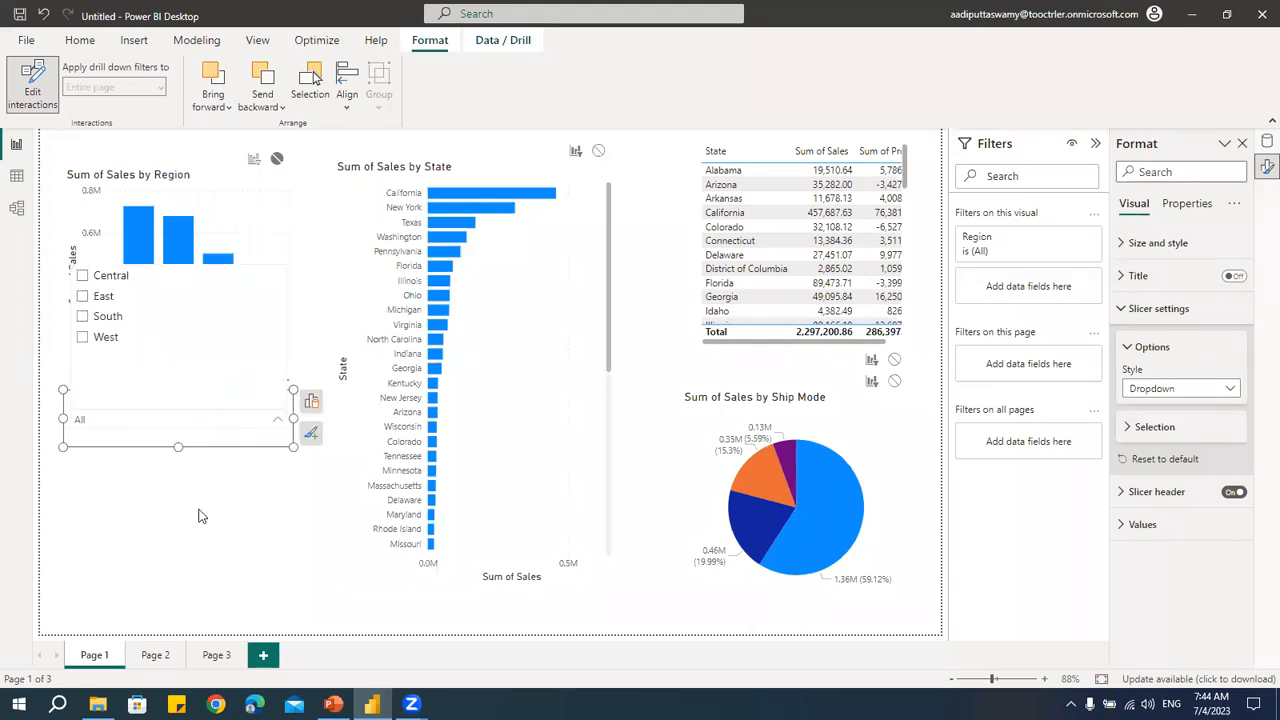
click(187, 478)
drag(148, 400, 134, 433)
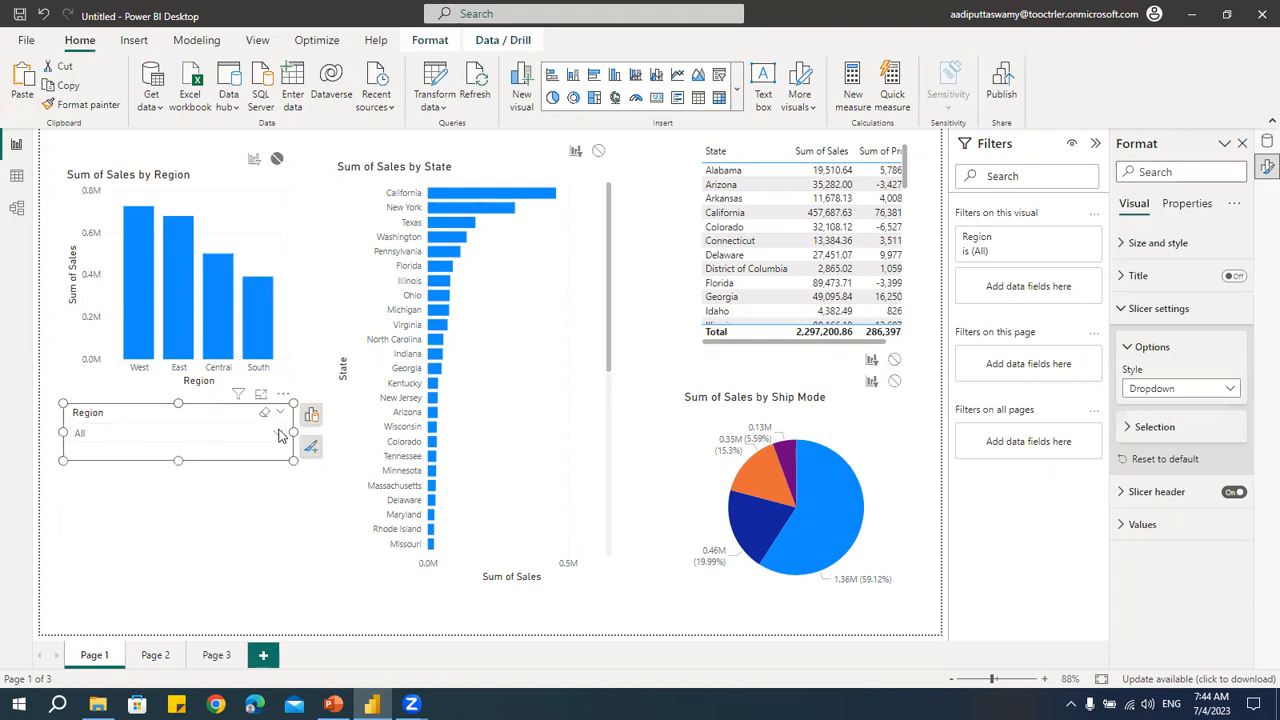
Step: Choose West in the dropdown slicer to check how the visuals respond, and clear the selection
click(281, 435)
click(95, 352)
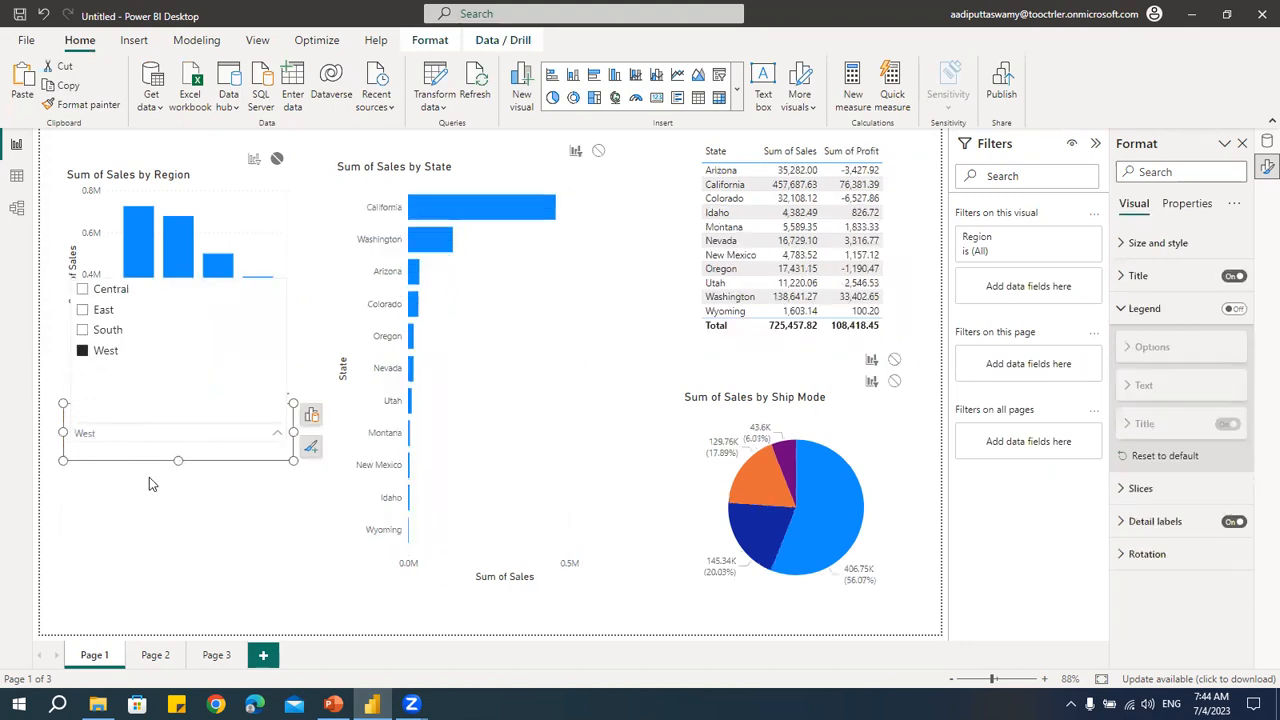
click(181, 520)
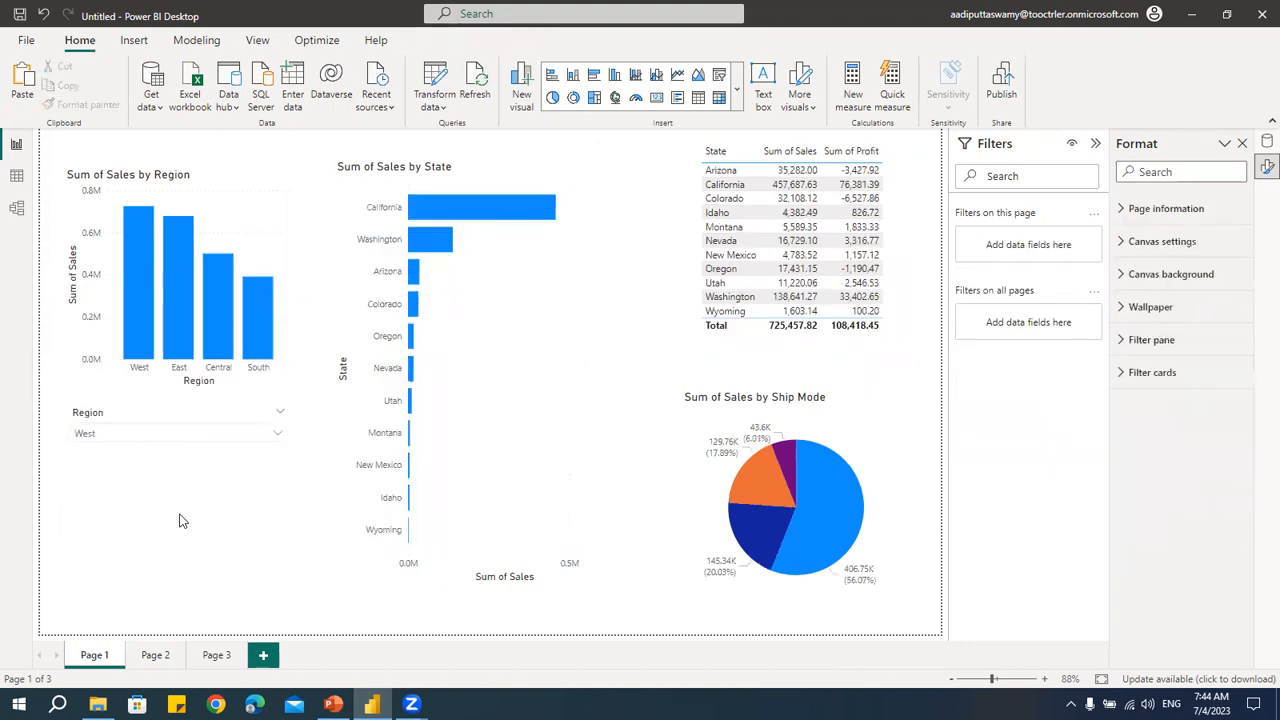
click(264, 413)
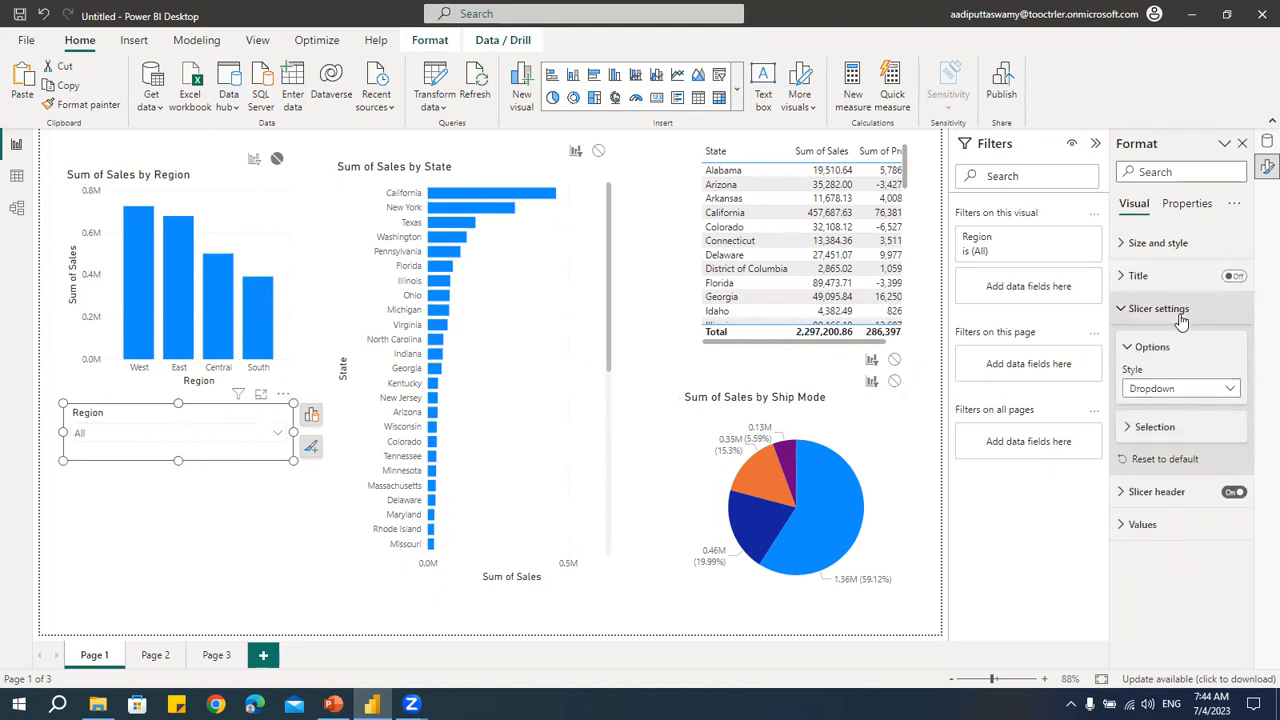
Step: Set the Region slicer's style to Tile and resize it into a wider, lower row of four tiles
click(1178, 310)
click(1160, 309)
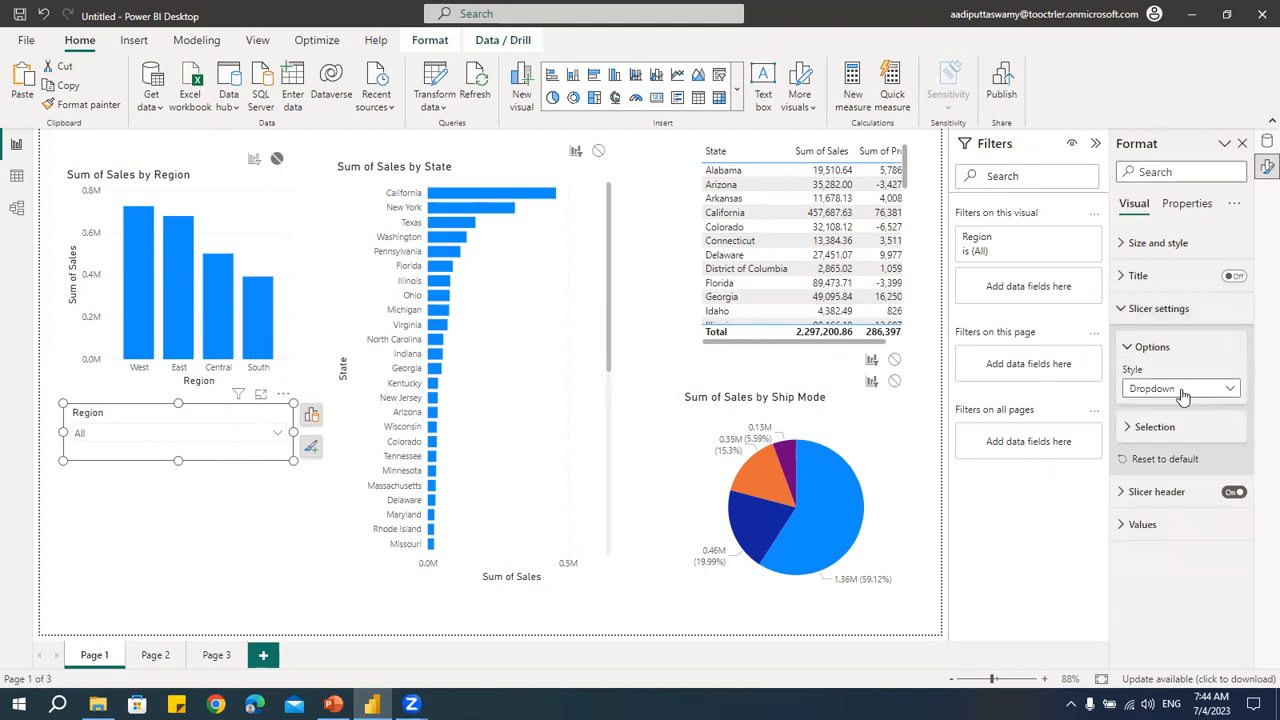
click(1186, 389)
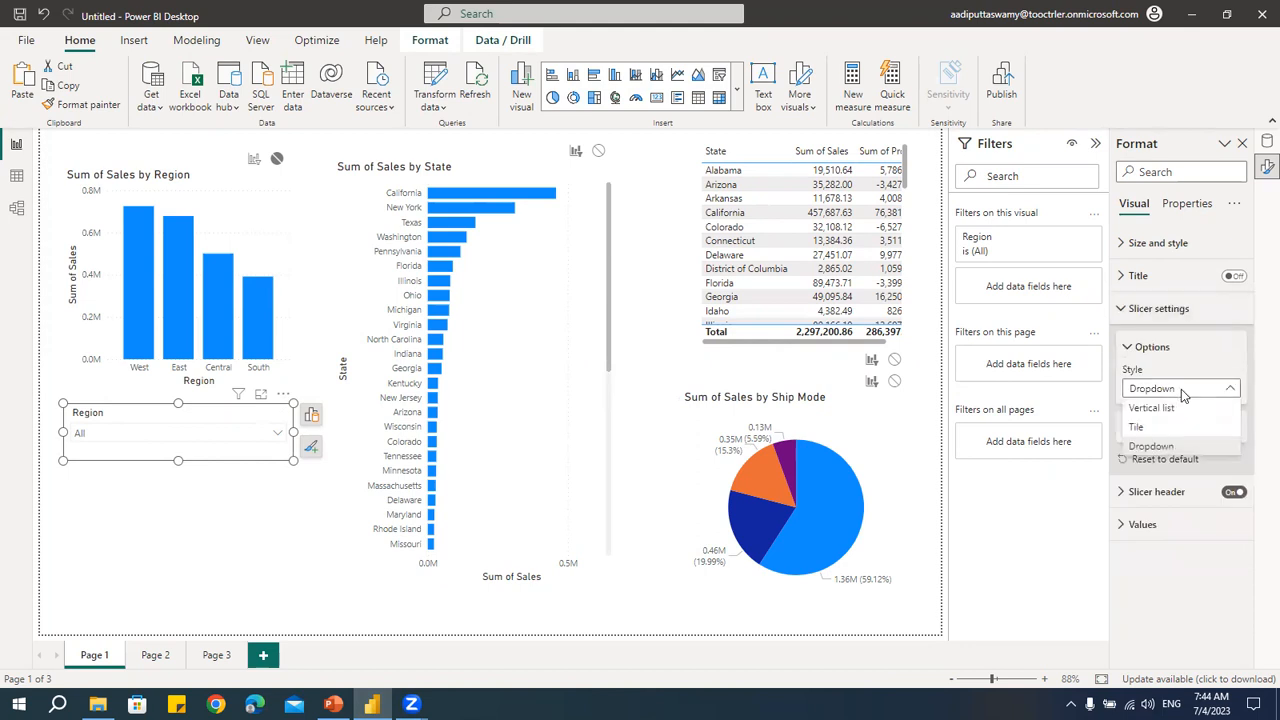
click(1138, 427)
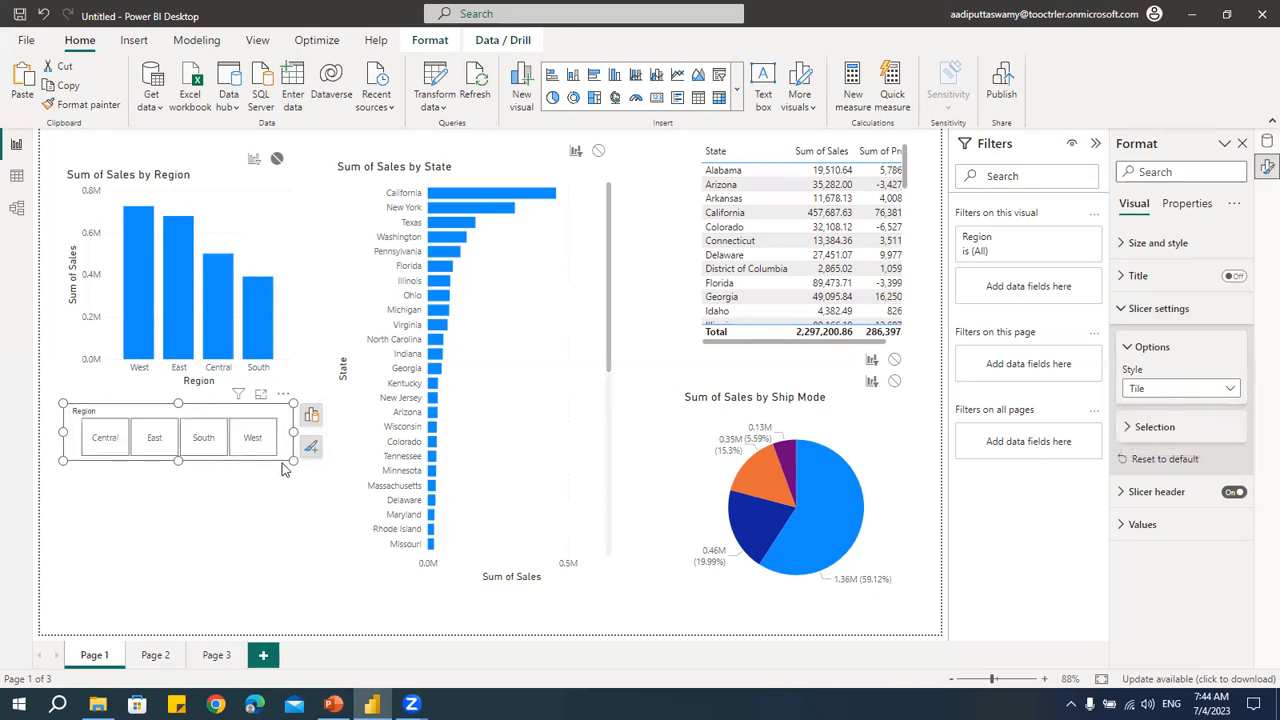
drag(295, 431, 344, 432)
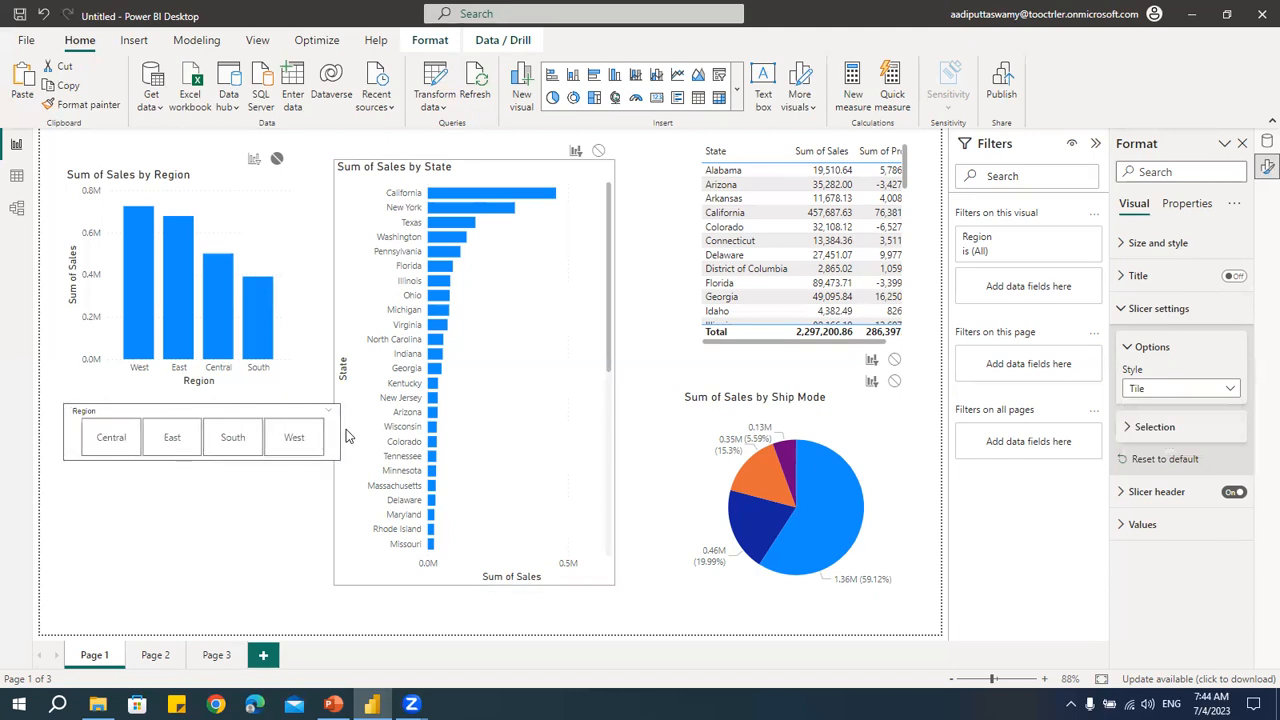
drag(208, 461, 210, 452)
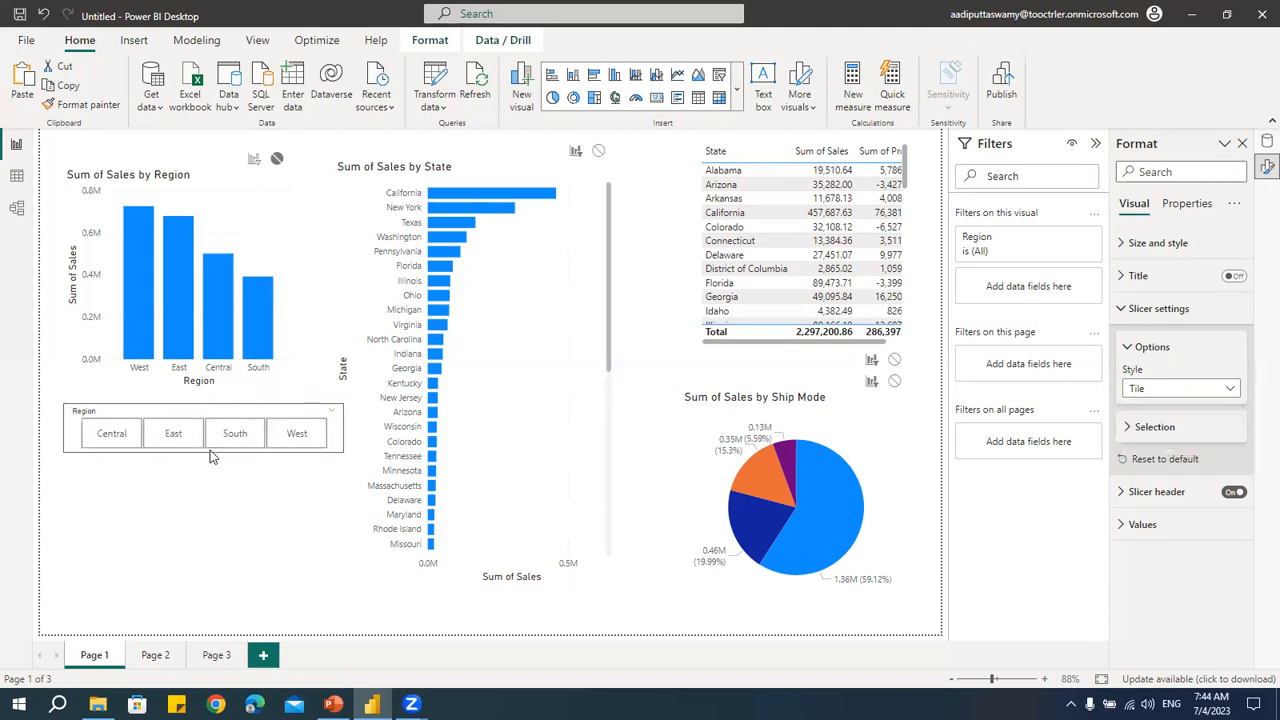
Step: Choose the East, South and West tiles in turn to examine their effect on the visuals
click(178, 439)
click(233, 439)
click(312, 440)
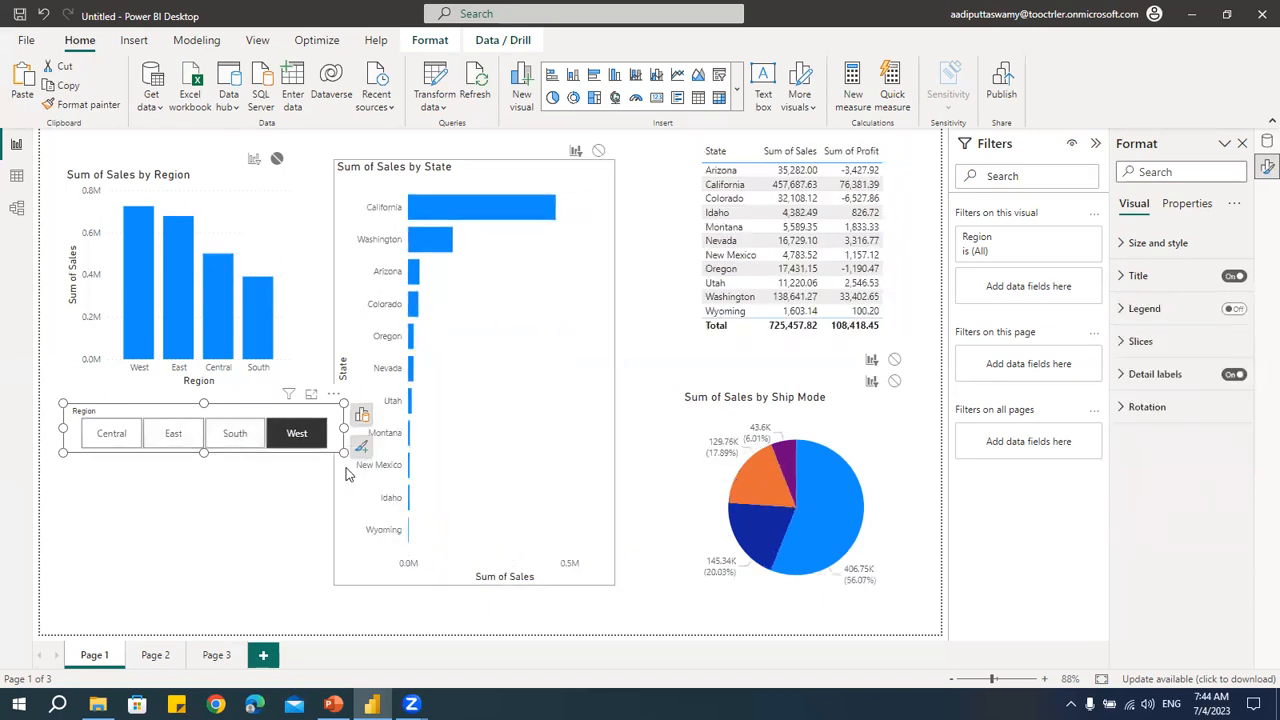
Step: Resize the Region slicer into a narrower, taller box so its tiles form a two-by-two grid
drag(343, 428, 117, 586)
drag(167, 493, 247, 490)
drag(162, 586, 168, 512)
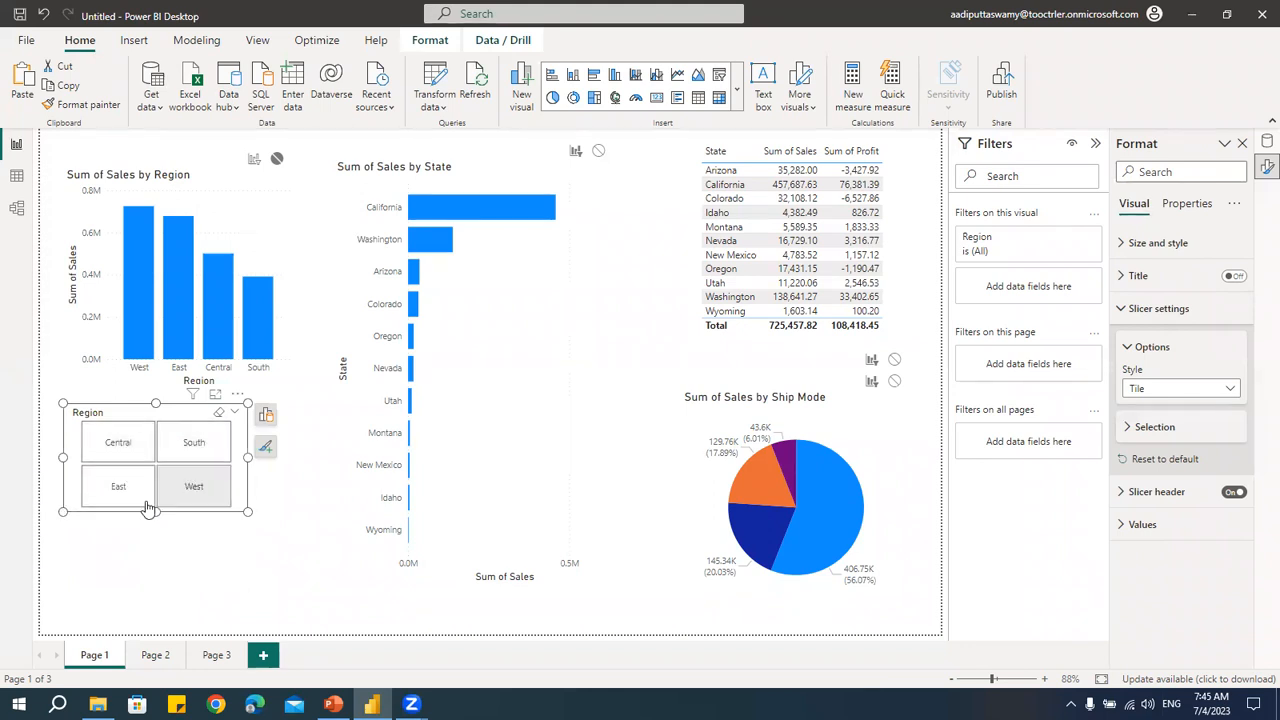
Step: Choose the South, West and Central tiles in turn in the two-by-two slicer to check the visuals
click(194, 442)
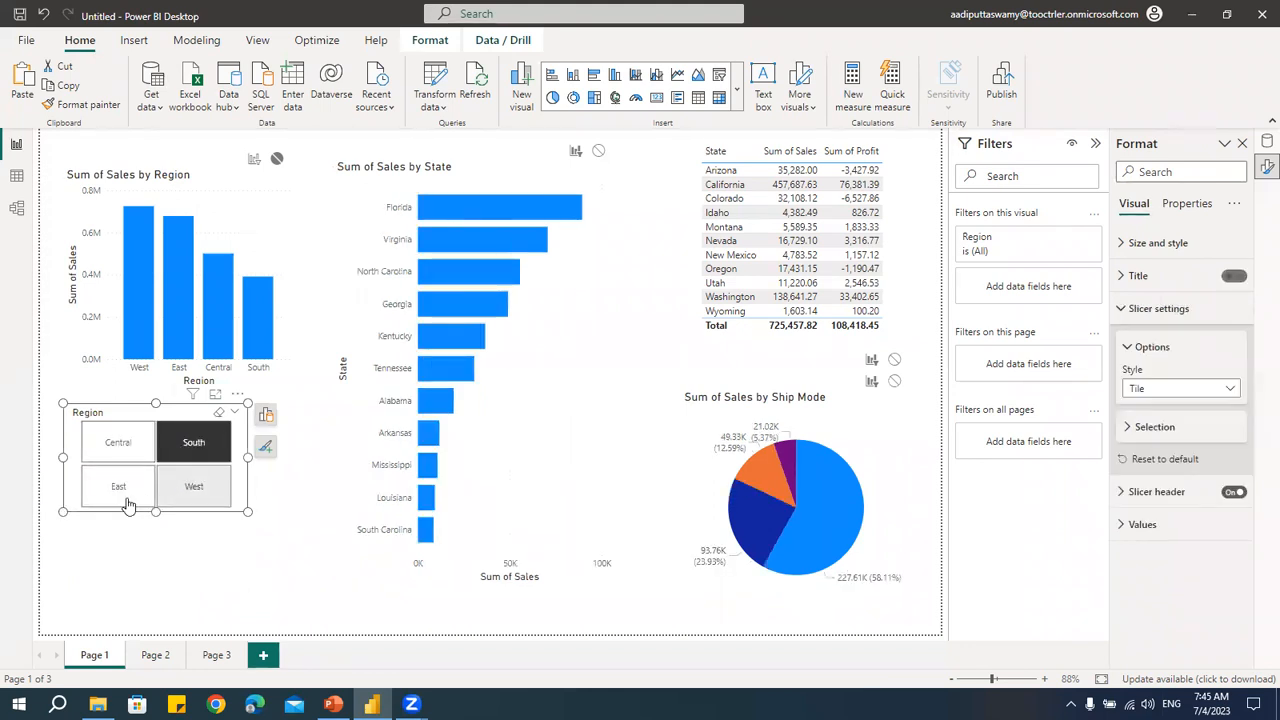
click(196, 500)
click(118, 443)
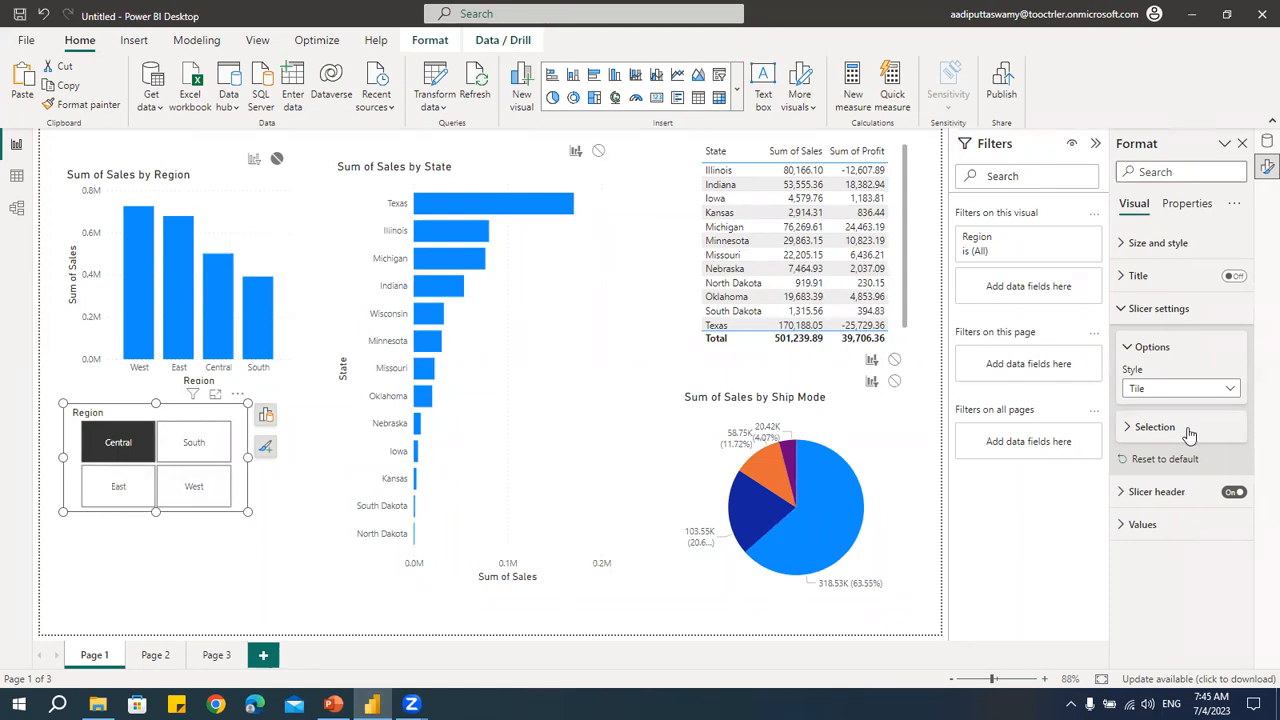
Step: Set the Region slicer's style back to Vertical list and turn on Single select
click(1143, 390)
click(1152, 409)
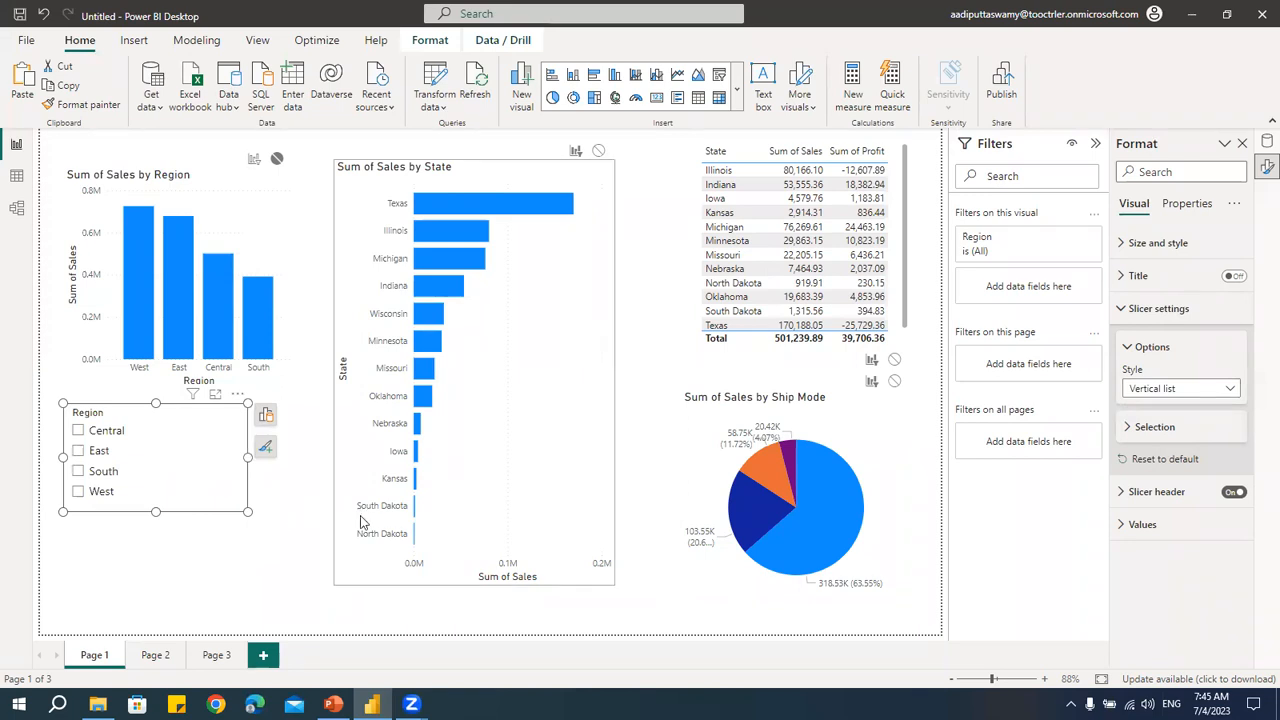
click(1145, 430)
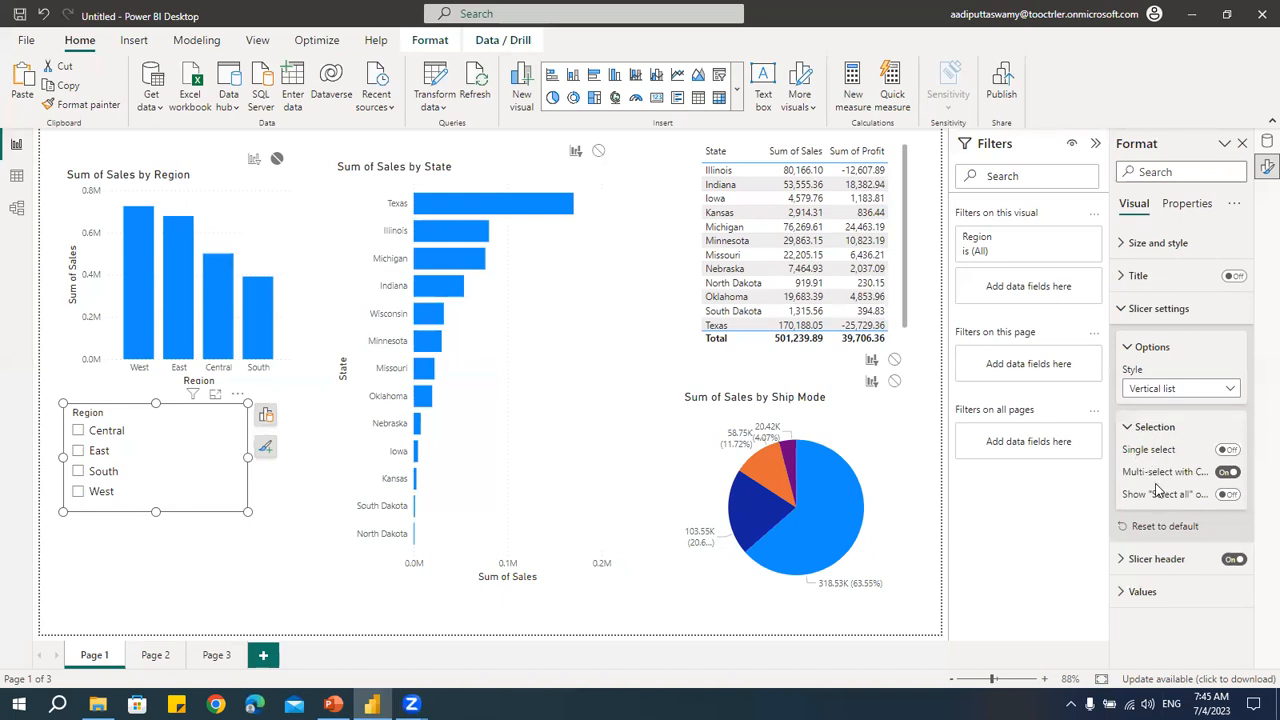
click(1229, 451)
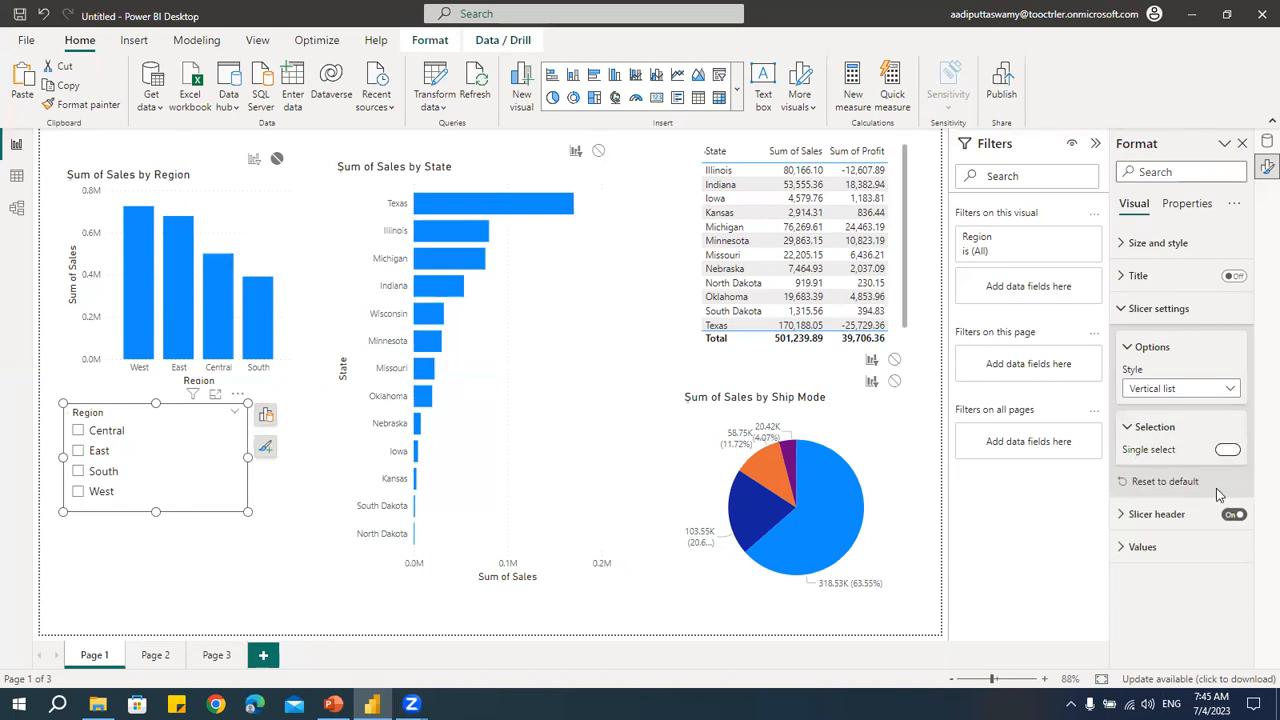
Step: Choose East, West, East and Central in turn in the slicer to examine single-select behaviour
click(88, 451)
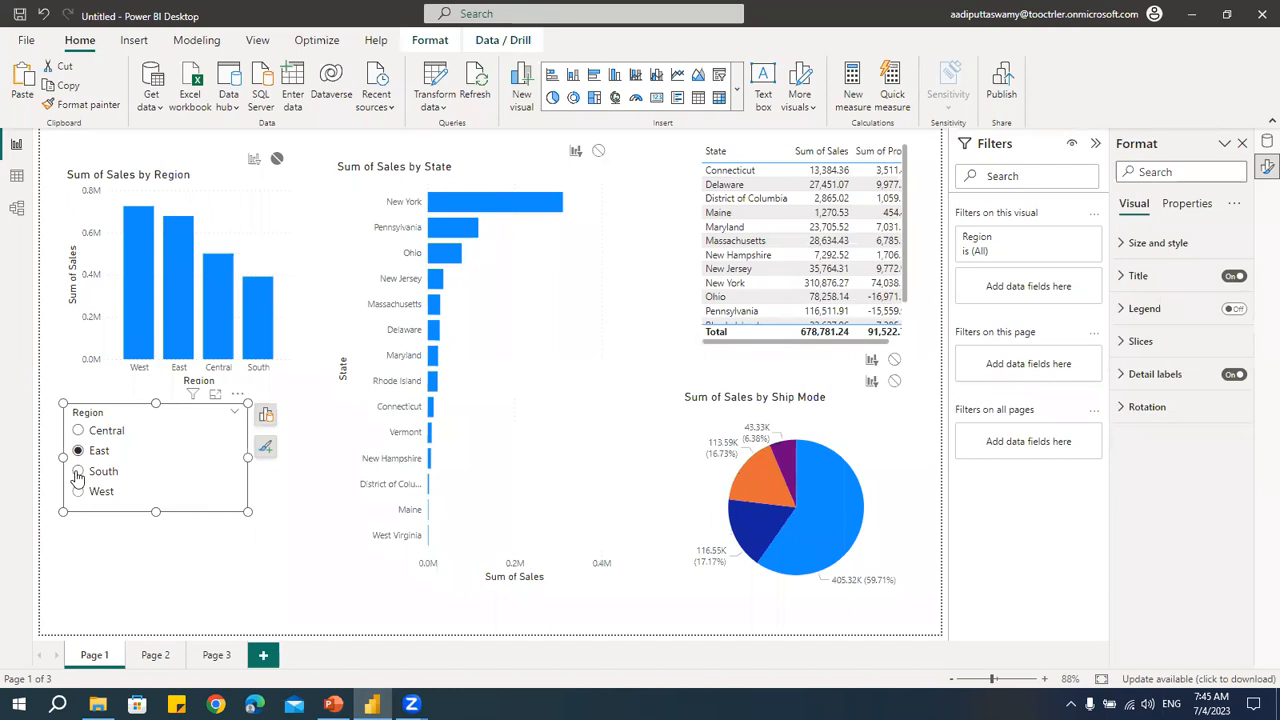
click(80, 490)
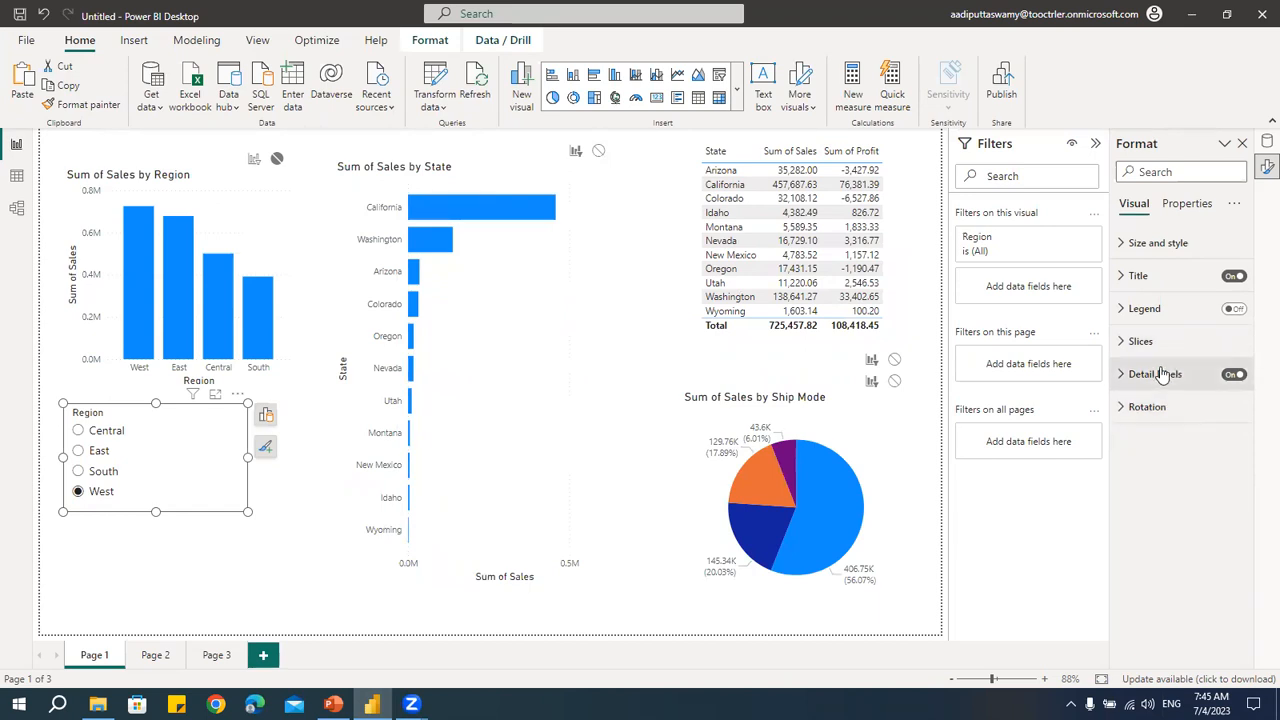
click(79, 450)
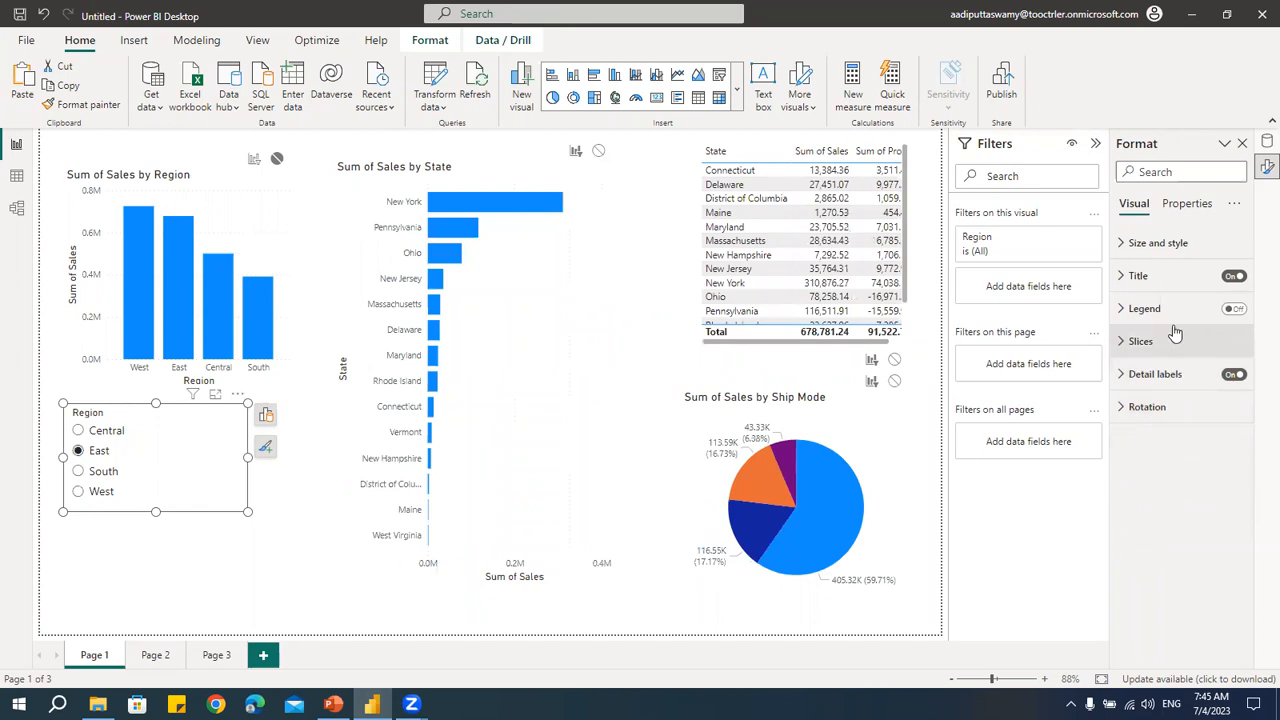
click(79, 430)
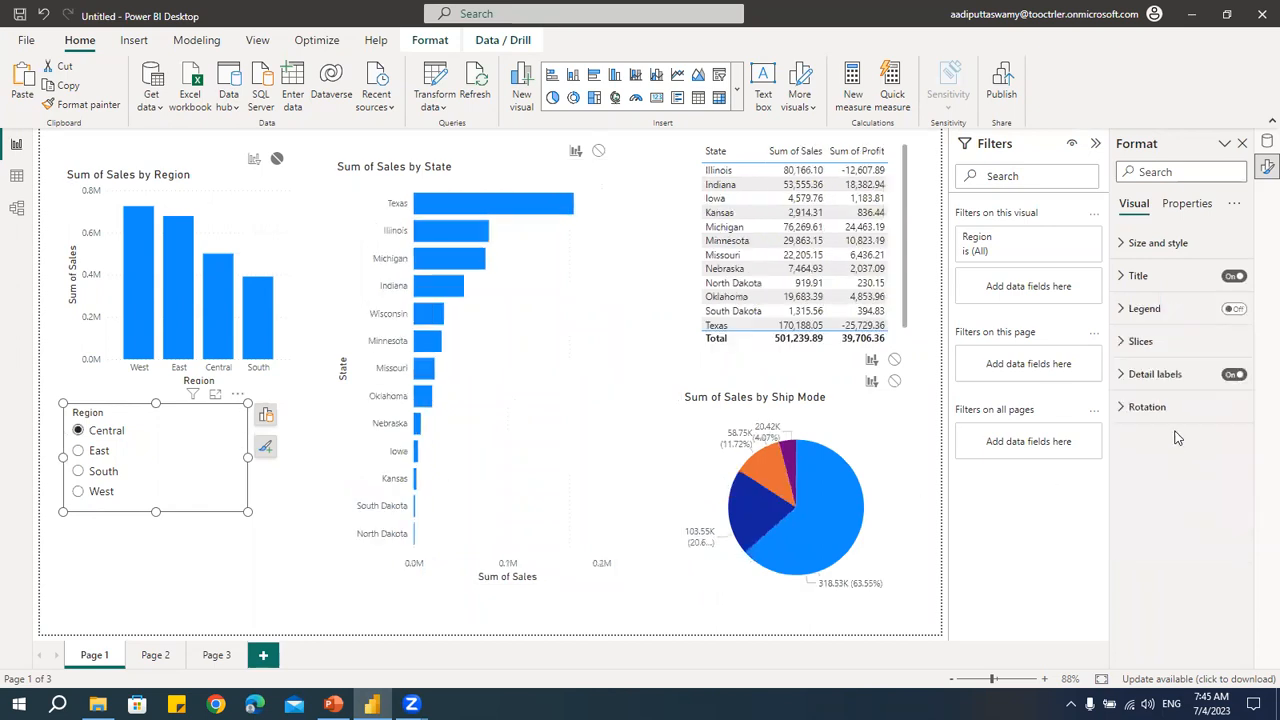
Step: Turn off Single select and Multi-select with CTRL in the Region slicer's selection settings, widening the Format pane to read them
click(1166, 250)
click(1166, 247)
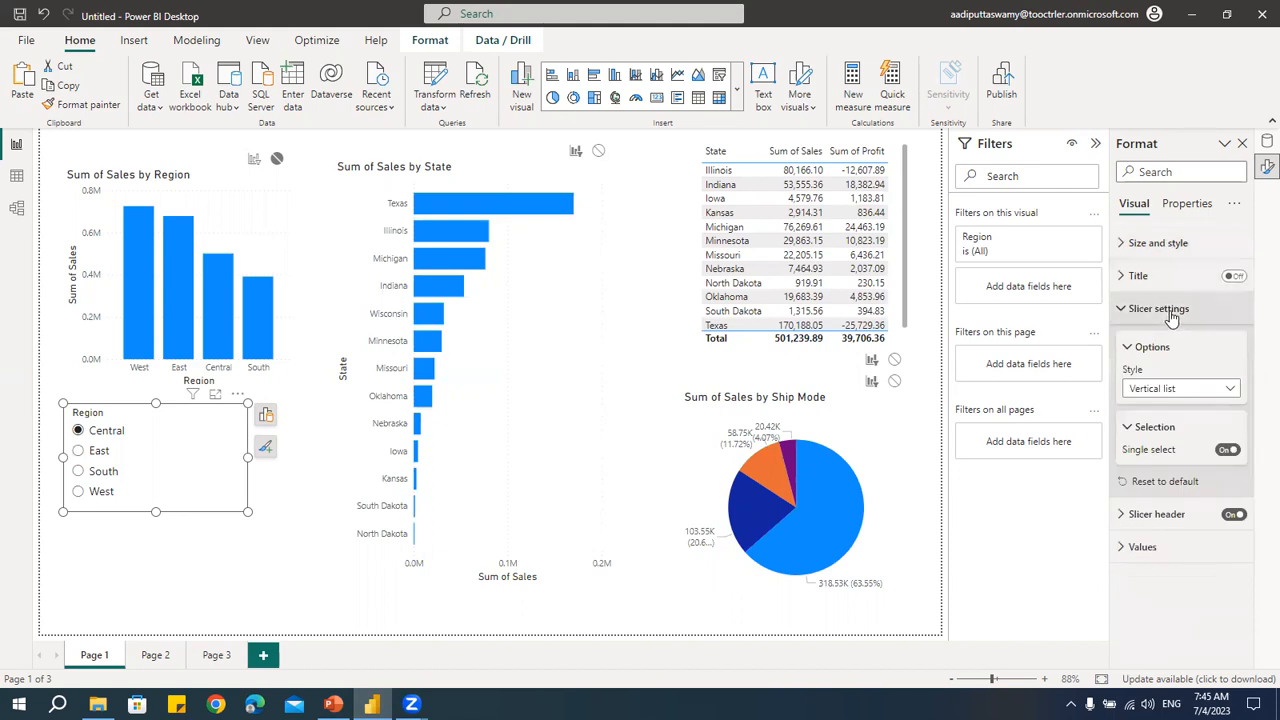
click(1227, 451)
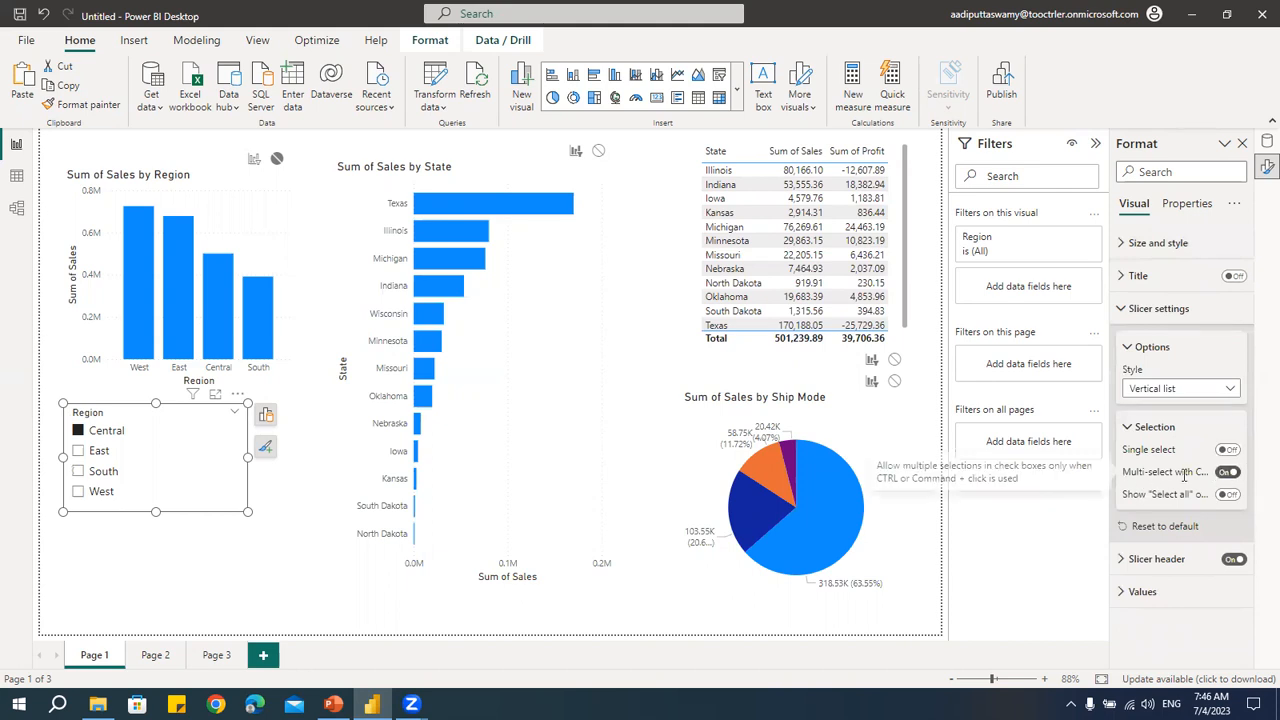
drag(1108, 472, 1040, 472)
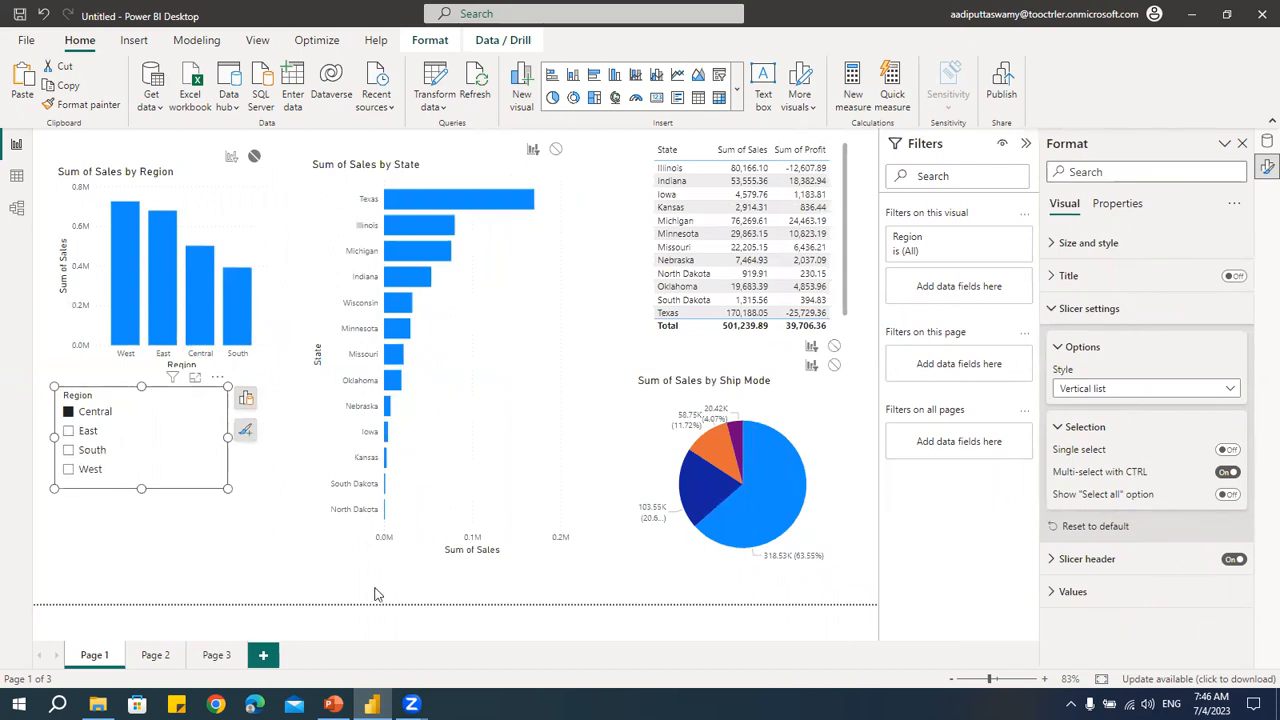
click(1223, 478)
Step: Test direct multi-selection by adding East, South and West, clearing all four regions, and reselecting Central and East
click(70, 430)
click(69, 451)
click(68, 469)
click(69, 413)
click(69, 432)
click(69, 451)
click(67, 470)
click(66, 414)
click(70, 430)
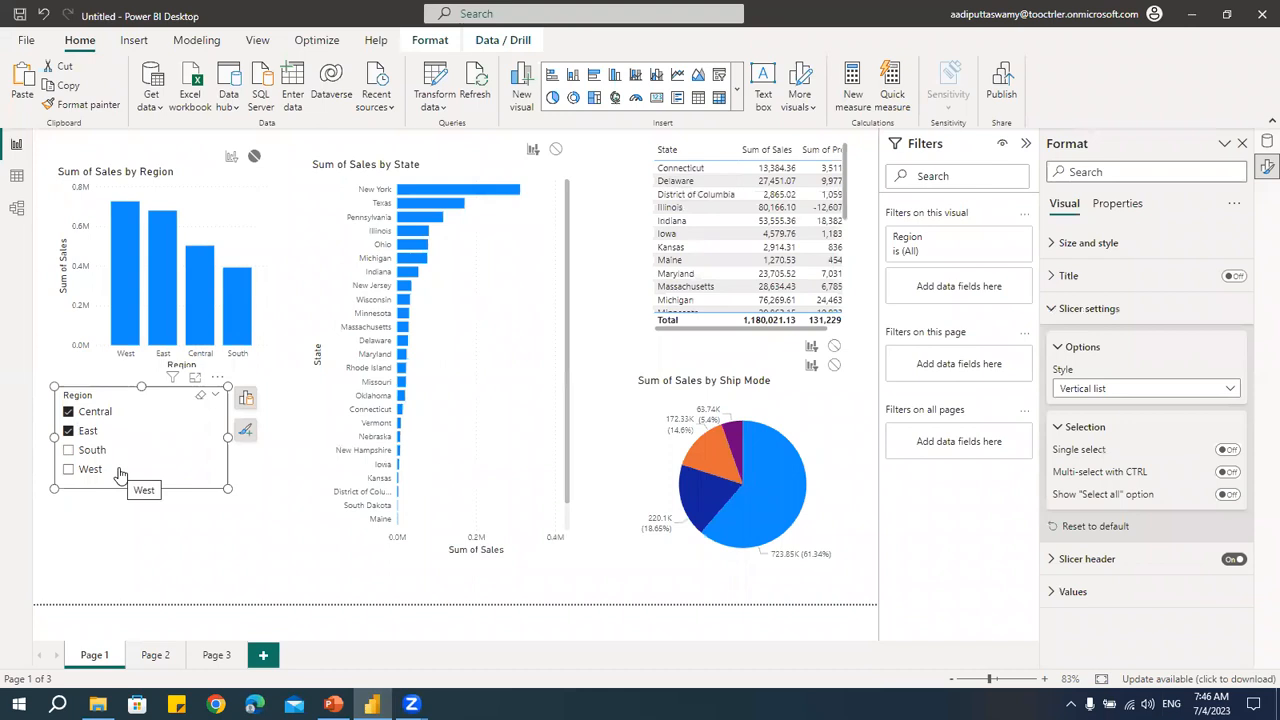
Step: Turn on the Show "Select all" option for the Region slicer and select all regions with it
click(1229, 496)
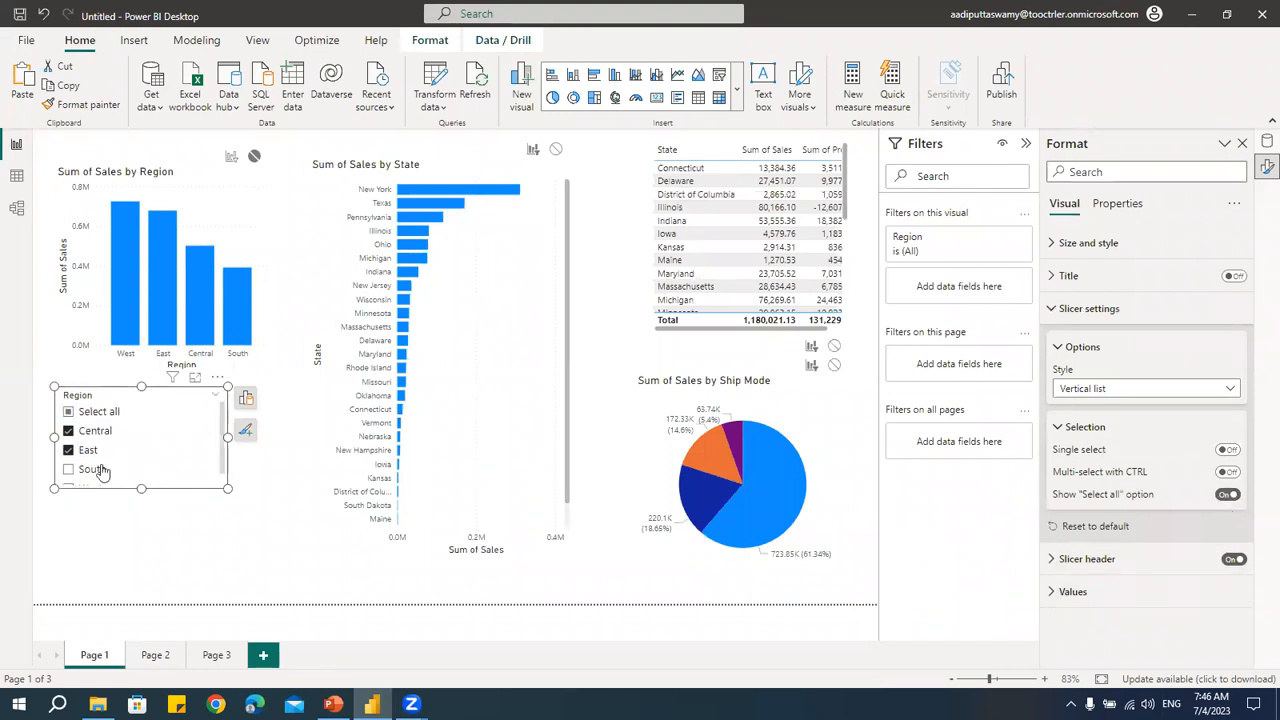
click(68, 411)
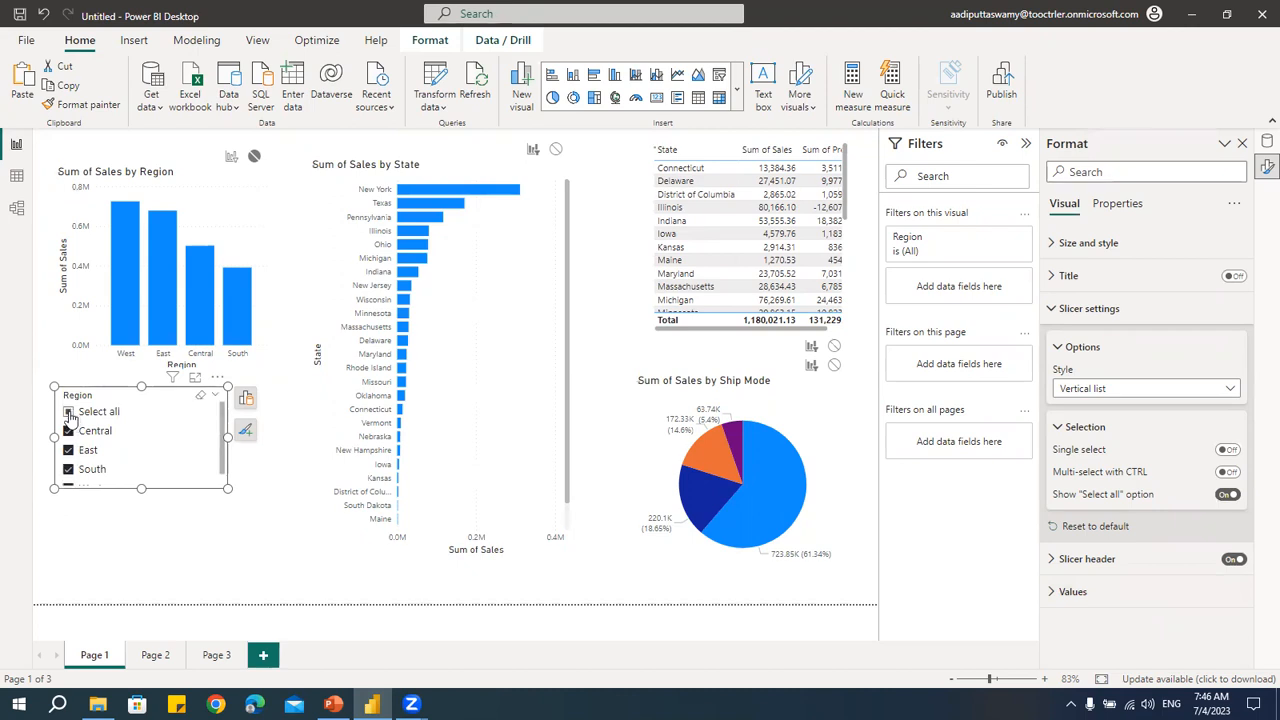
Step: Select all regions, set the Region slicer's style to Dropdown, and expand its list to check the choices
click(68, 411)
click(68, 411)
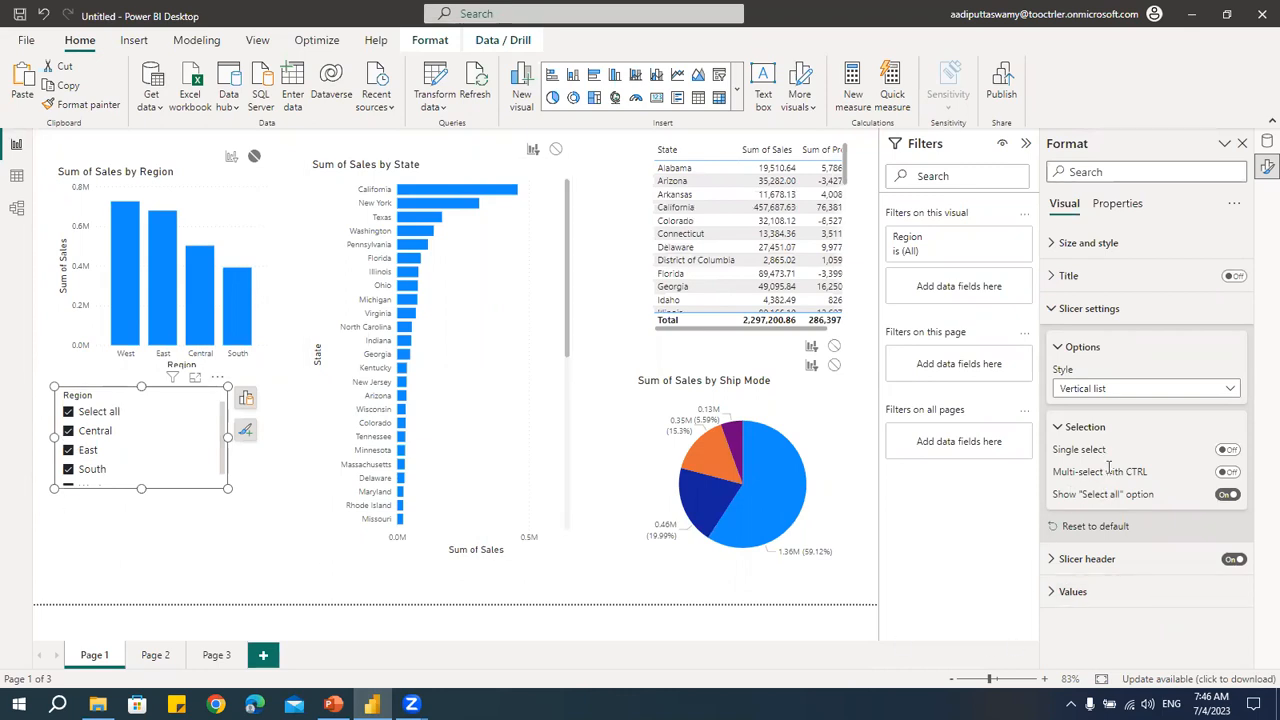
click(1096, 390)
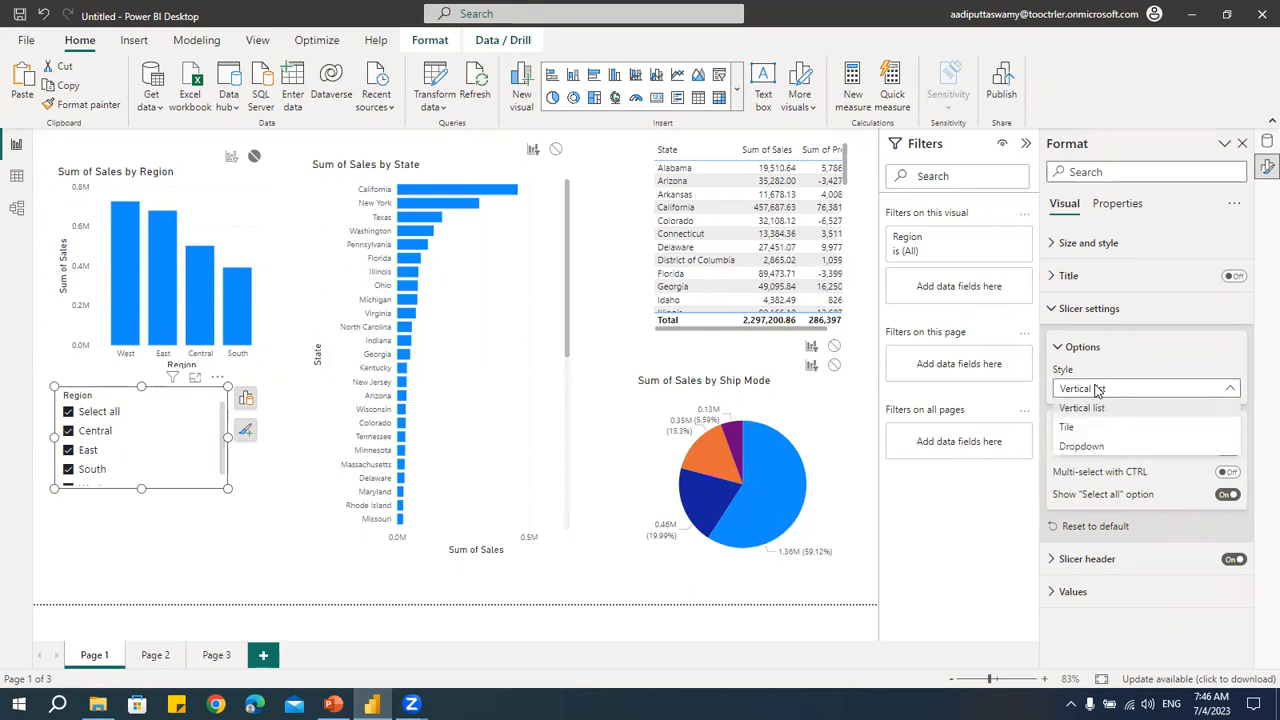
click(1098, 447)
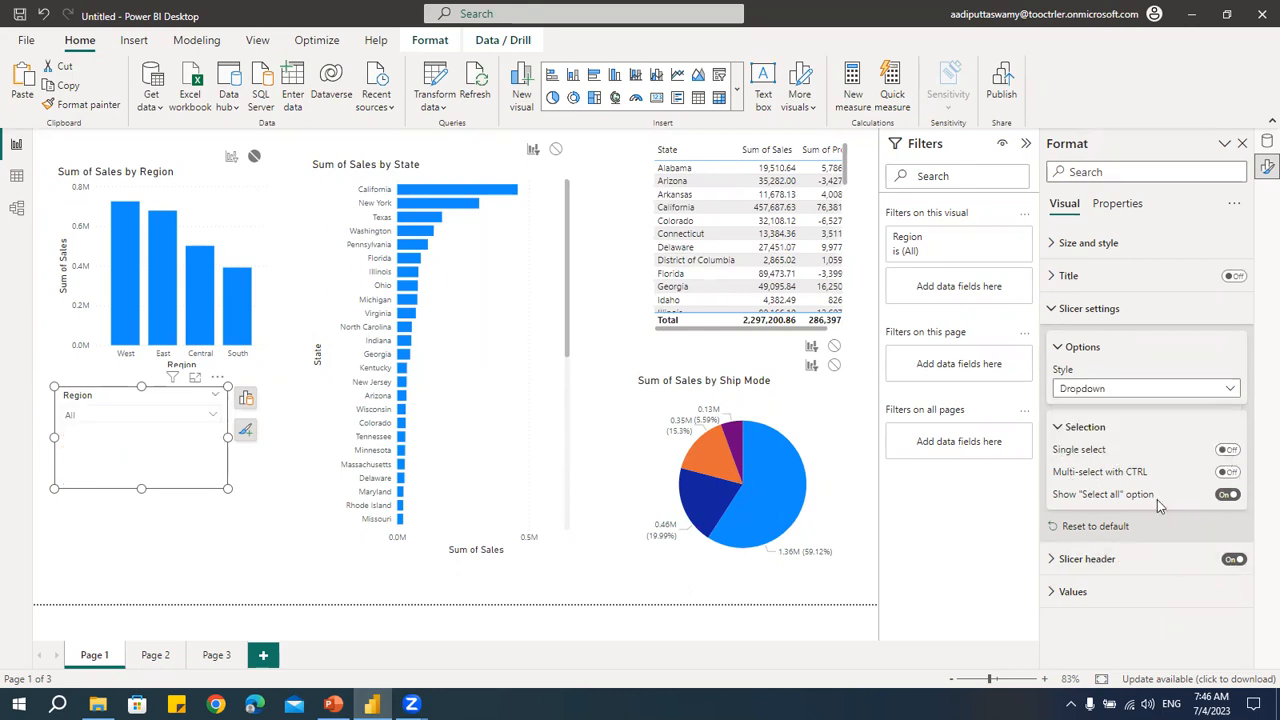
click(88, 420)
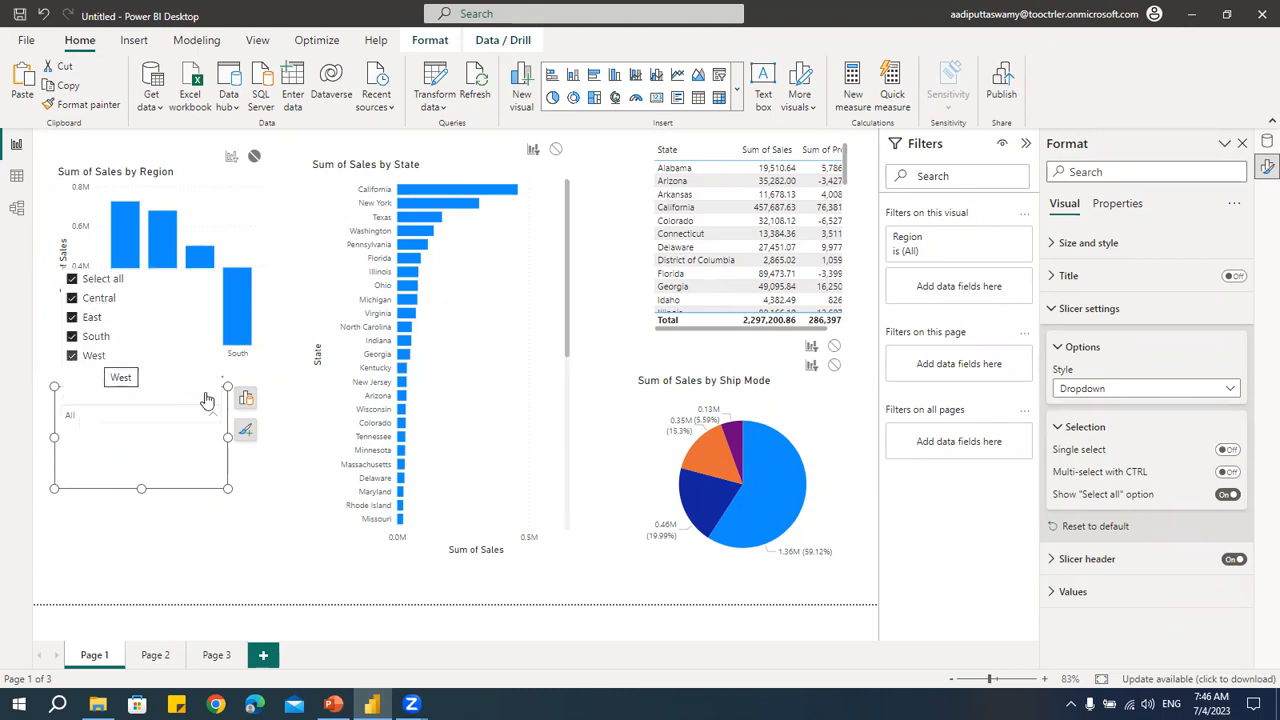
Step: Turn on Single select for the Region slicer, check its dropdown list, and change the style to Tile
click(1227, 449)
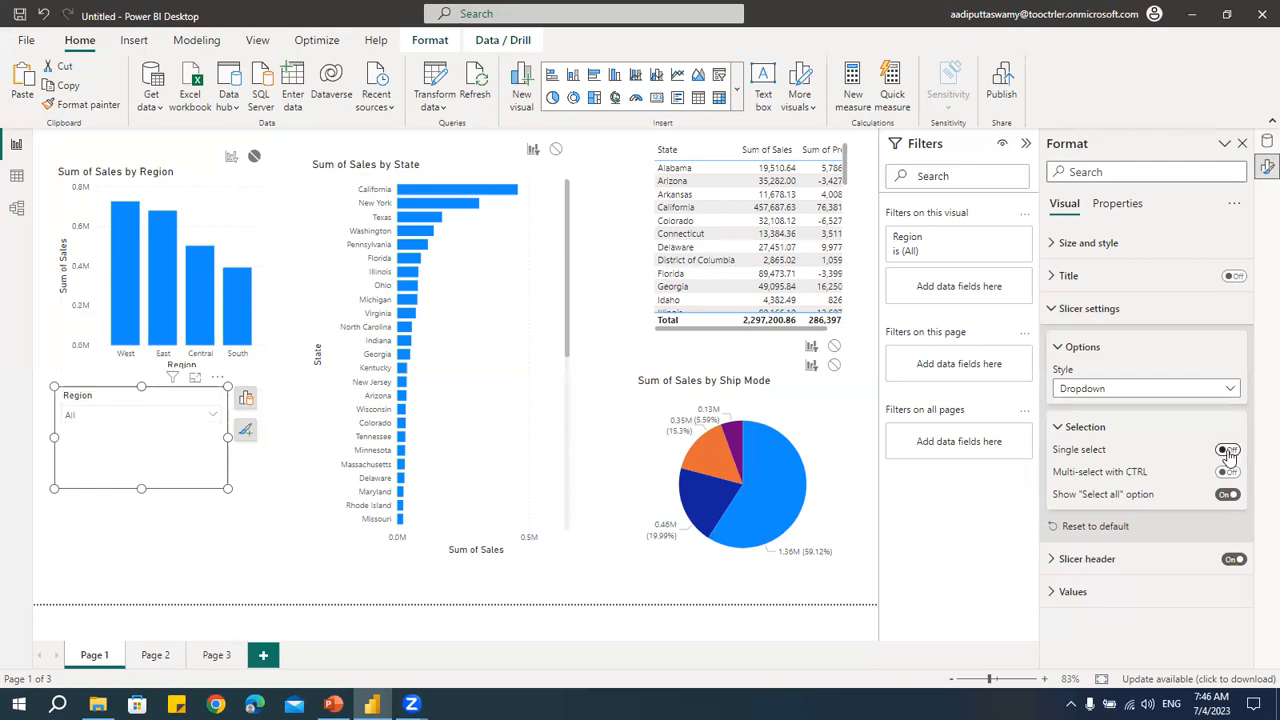
click(91, 420)
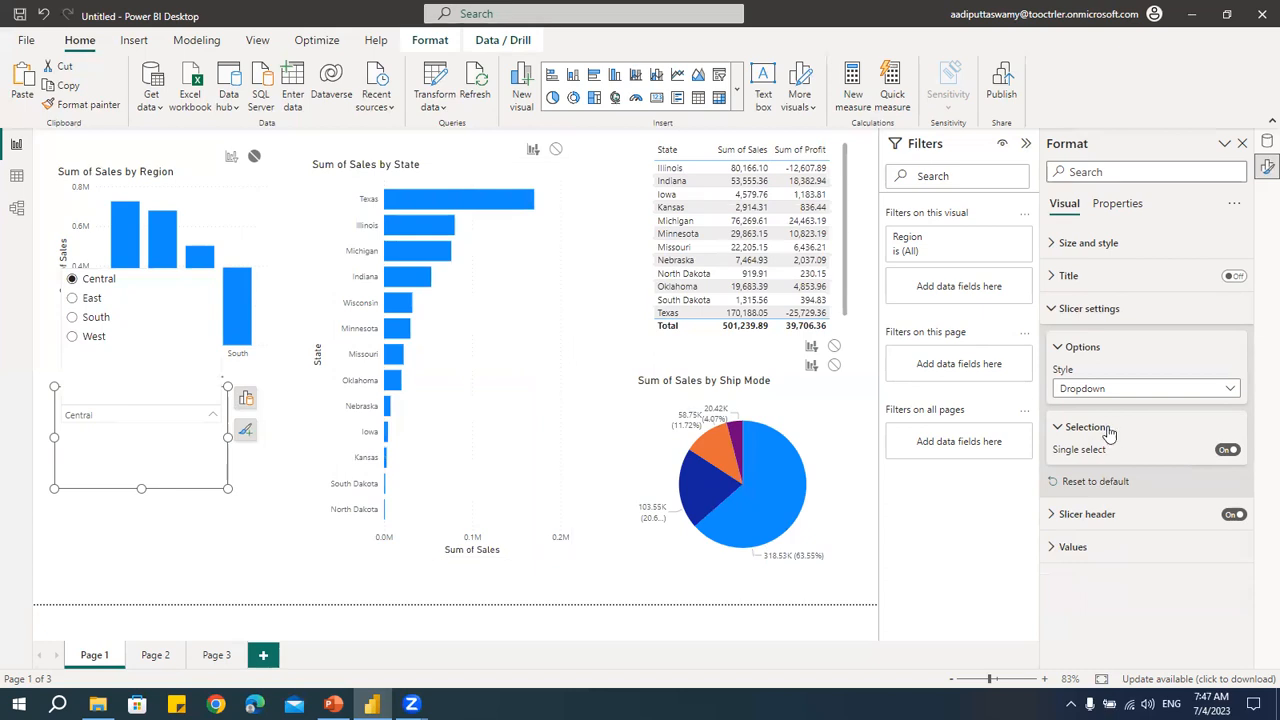
click(1104, 394)
click(1078, 428)
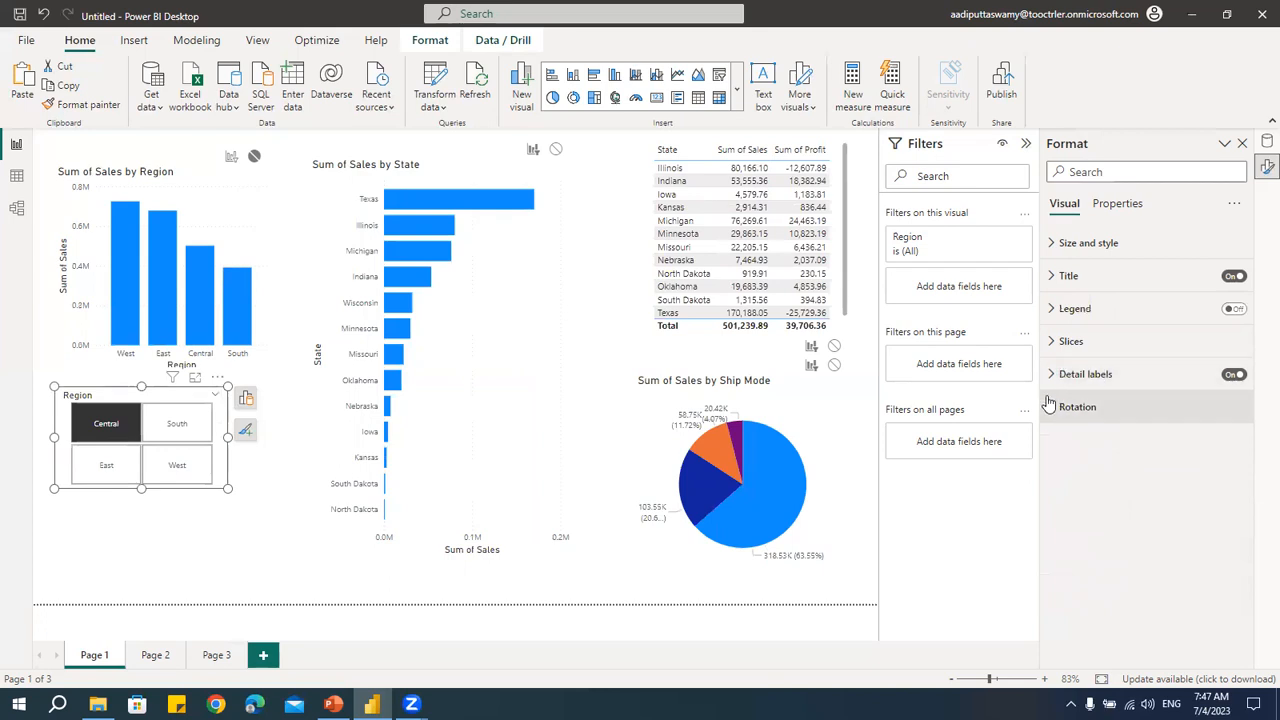
Step: Choose the South tile in the Region slicer to test single selection
click(172, 432)
click(178, 472)
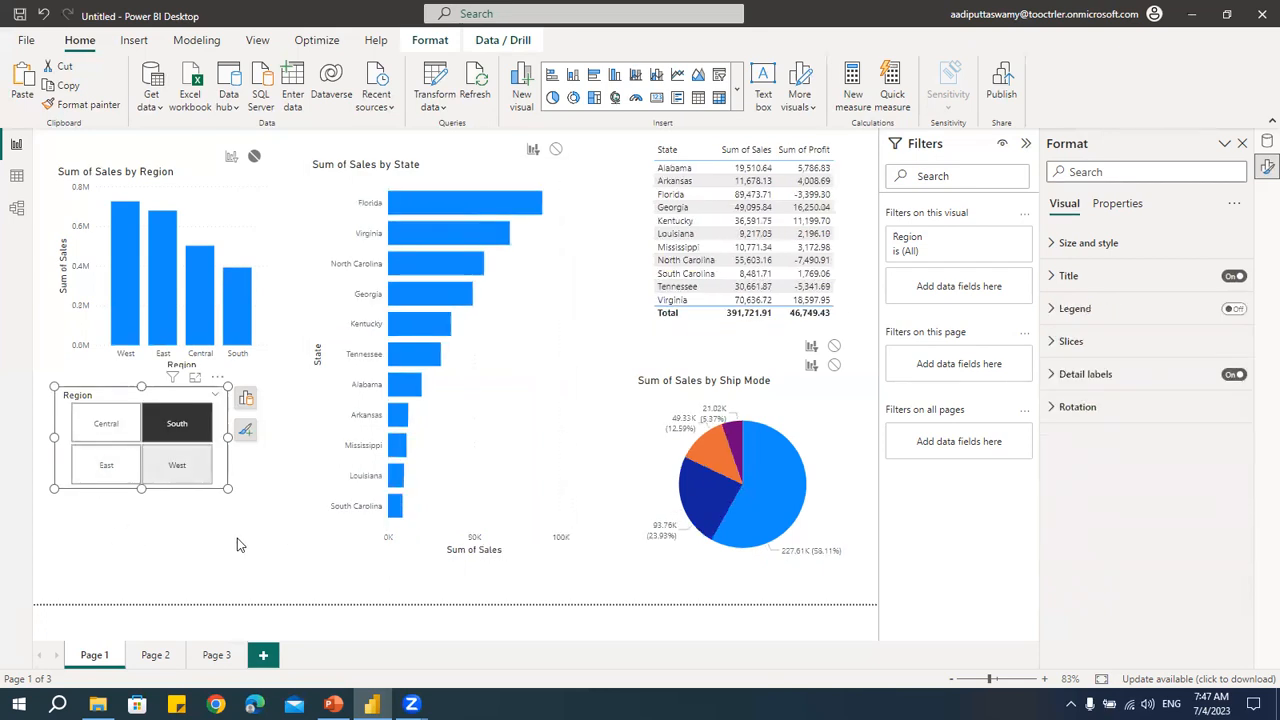
click(185, 428)
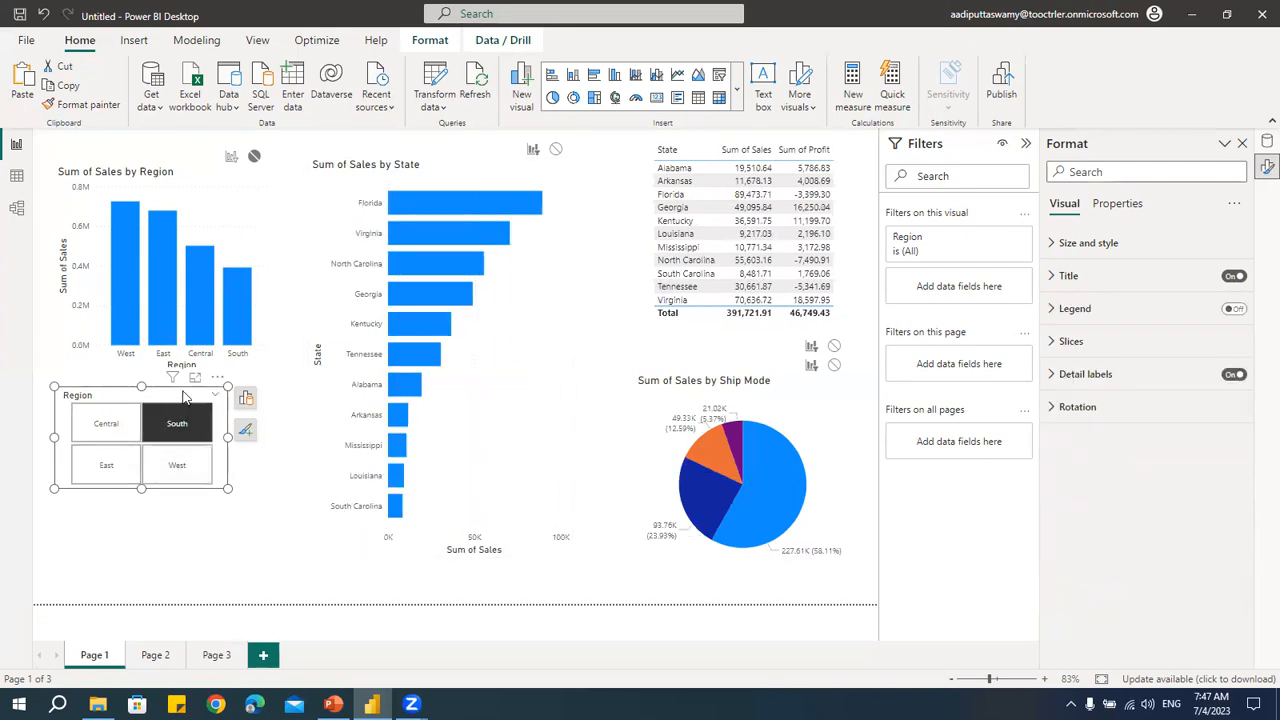
Step: Turn off Single select for the tiled Region slicer and test multi-selection by adding East, followed by Select all
click(1099, 246)
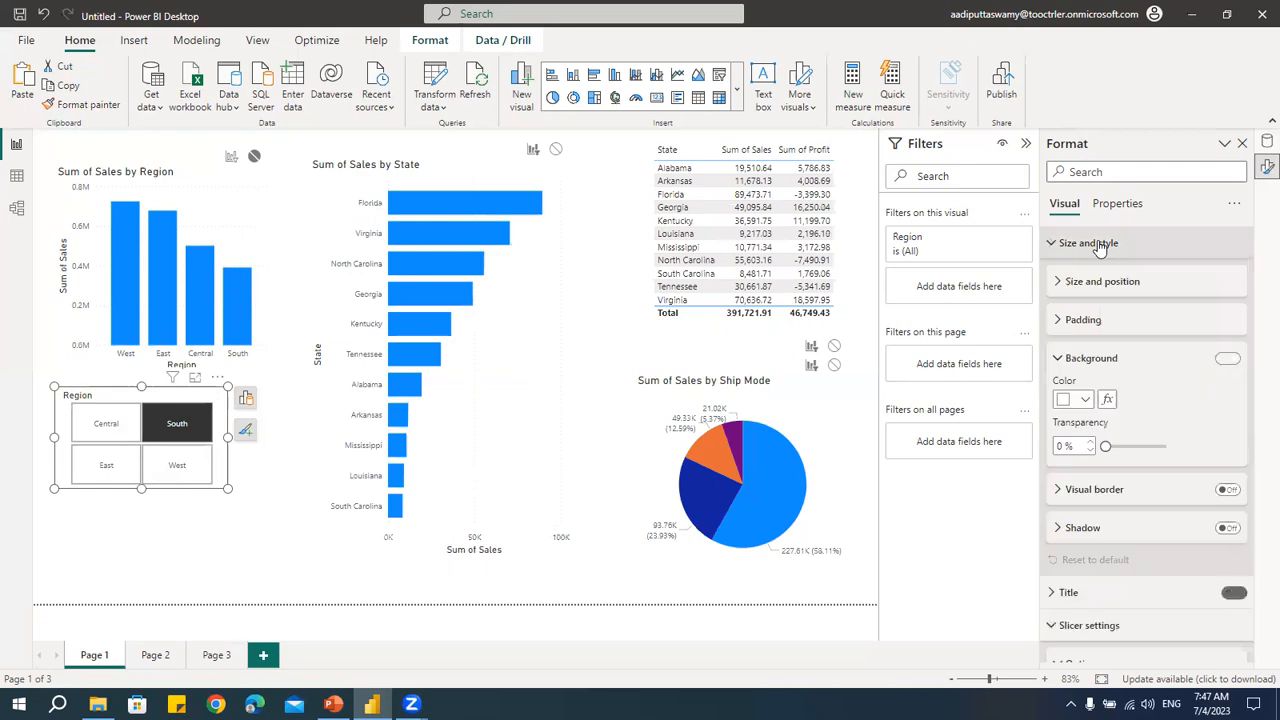
scroll(1120, 560, down, 3)
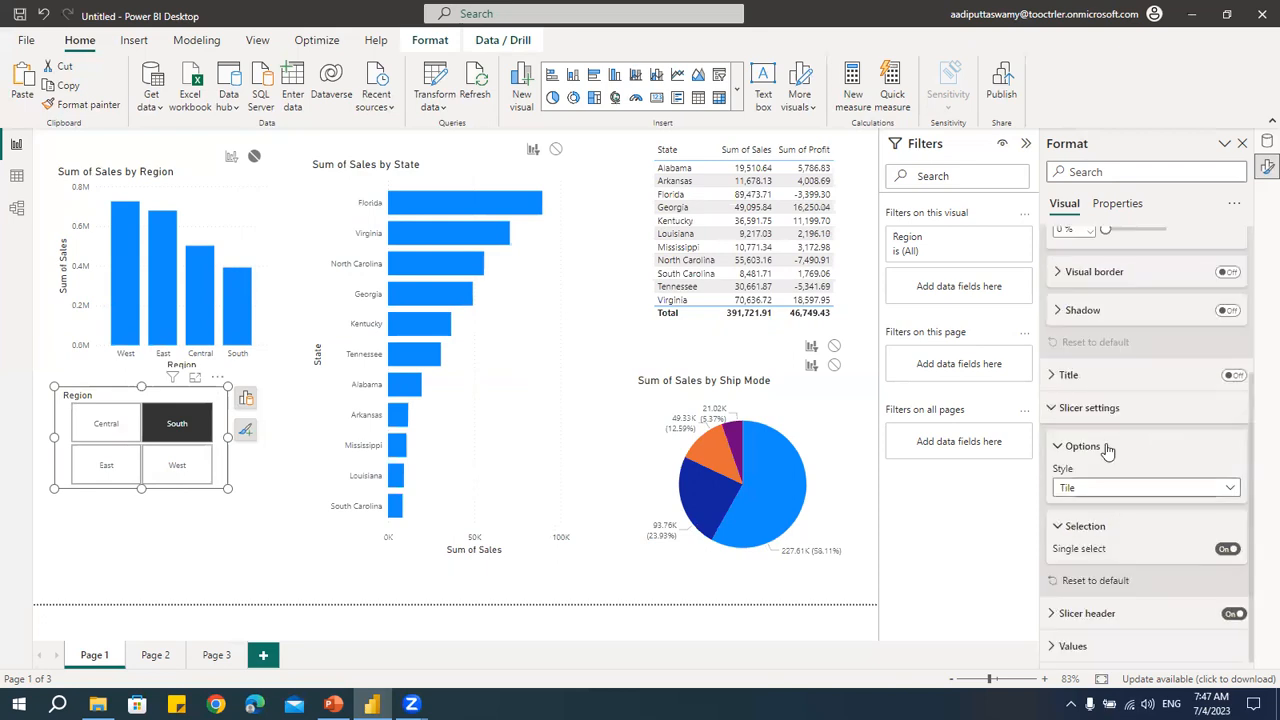
scroll(1108, 452, up, 3)
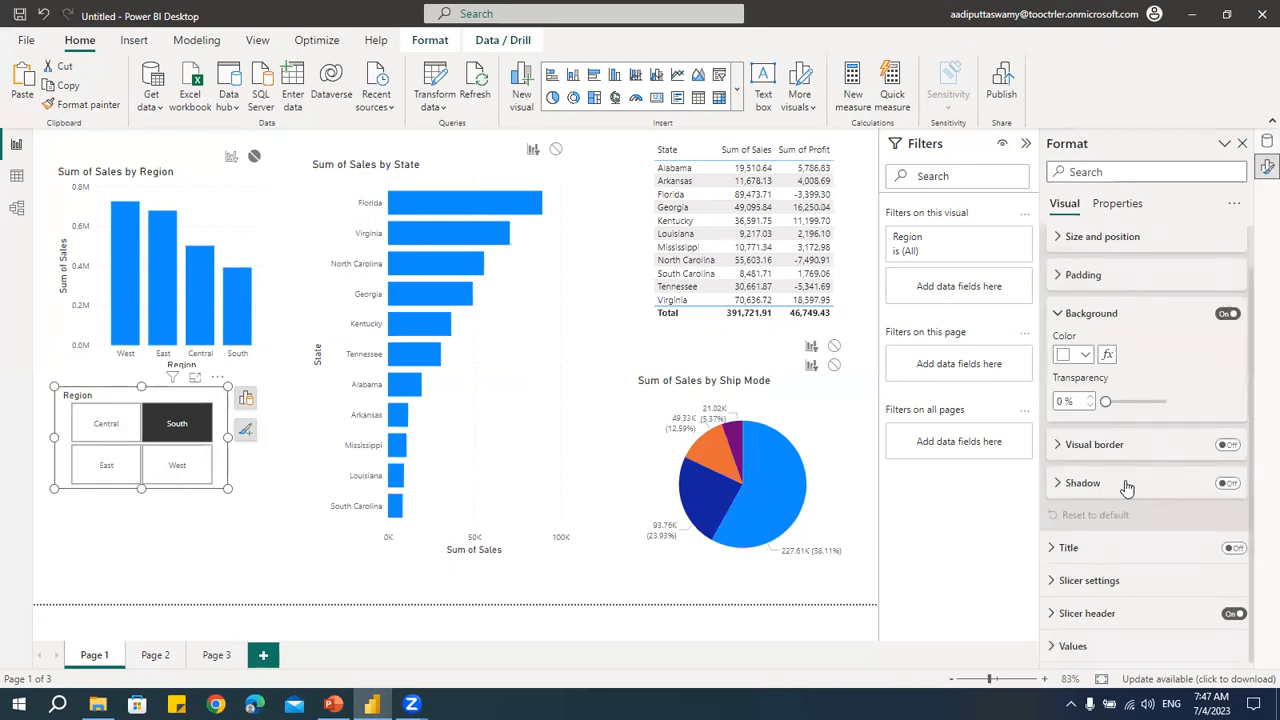
scroll(1125, 486, up, 1)
scroll(1125, 486, down, 1)
click(1106, 582)
scroll(1146, 570, down, 2)
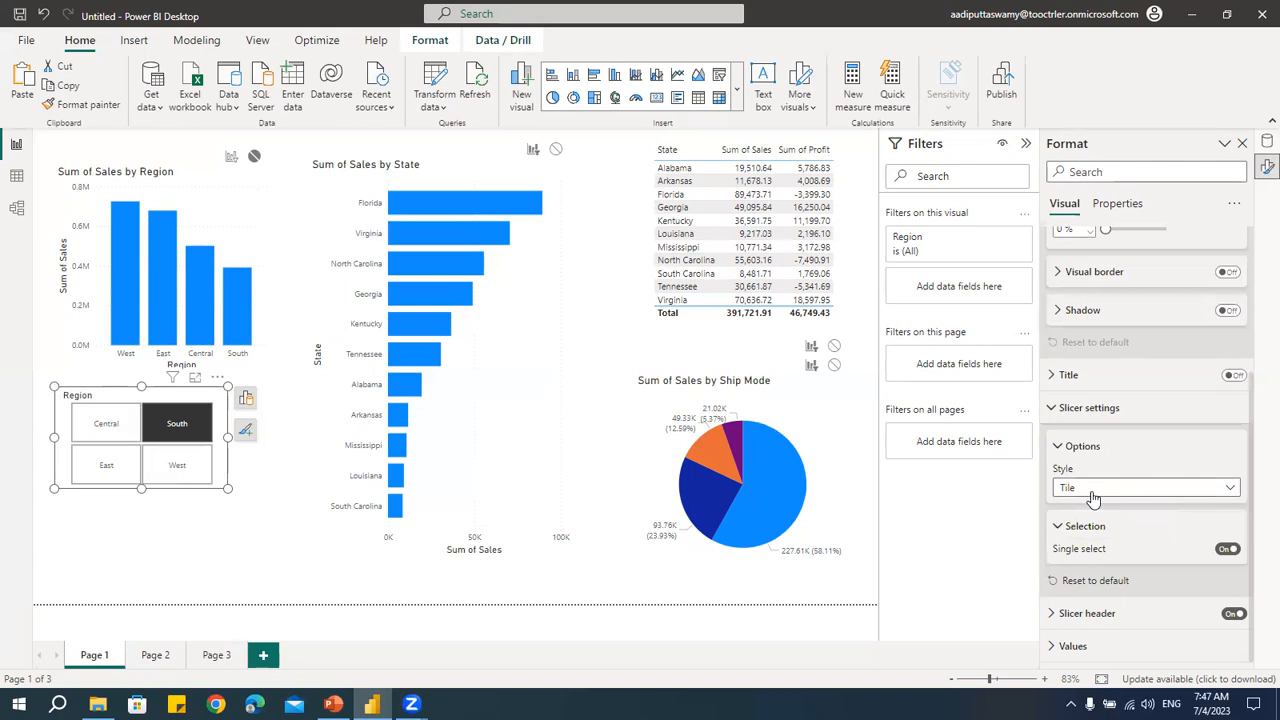
click(1228, 549)
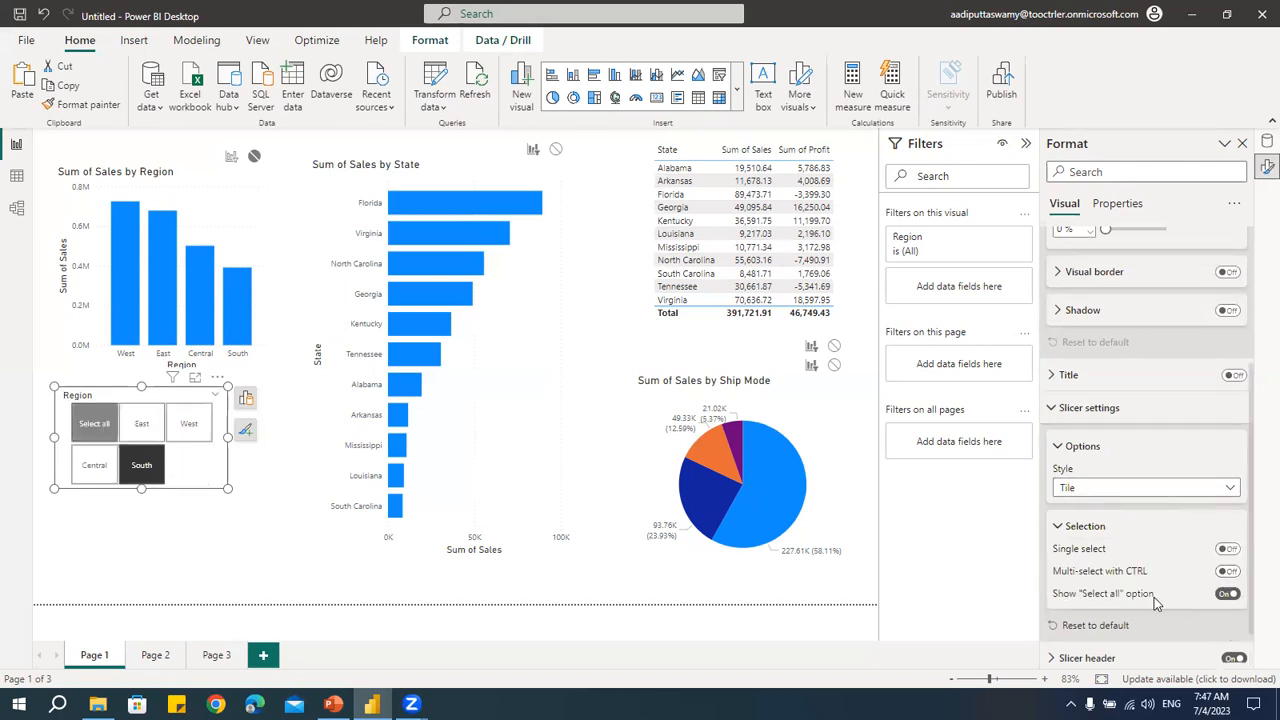
click(150, 430)
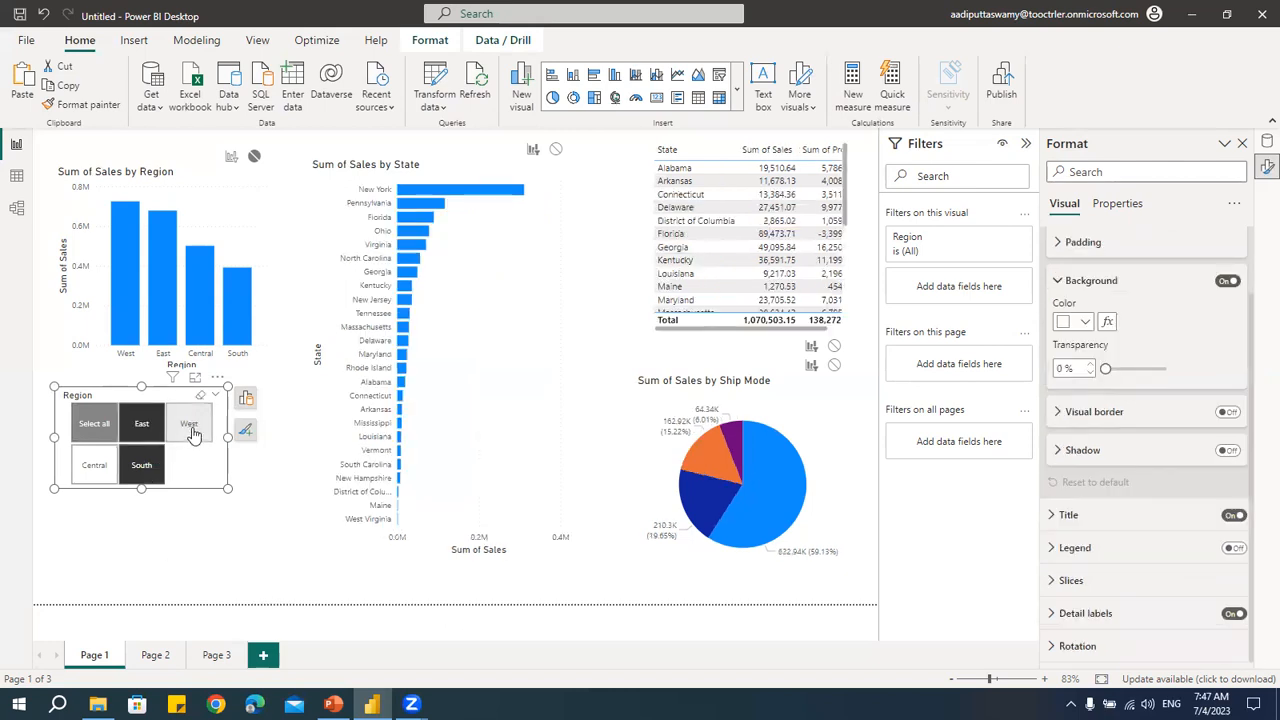
click(97, 428)
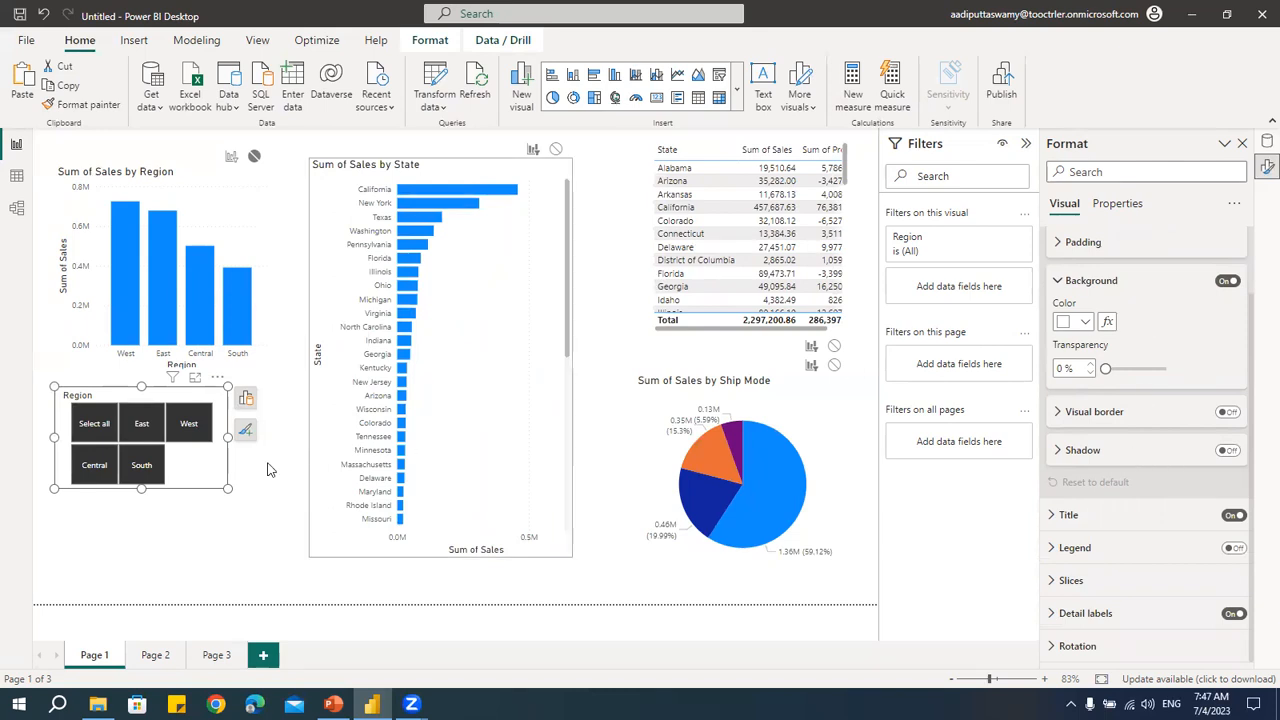
Step: Change the Region slicer's style from Tile to Dropdown and shorten its frame to fit the single-line list
click(1118, 279)
click(1110, 537)
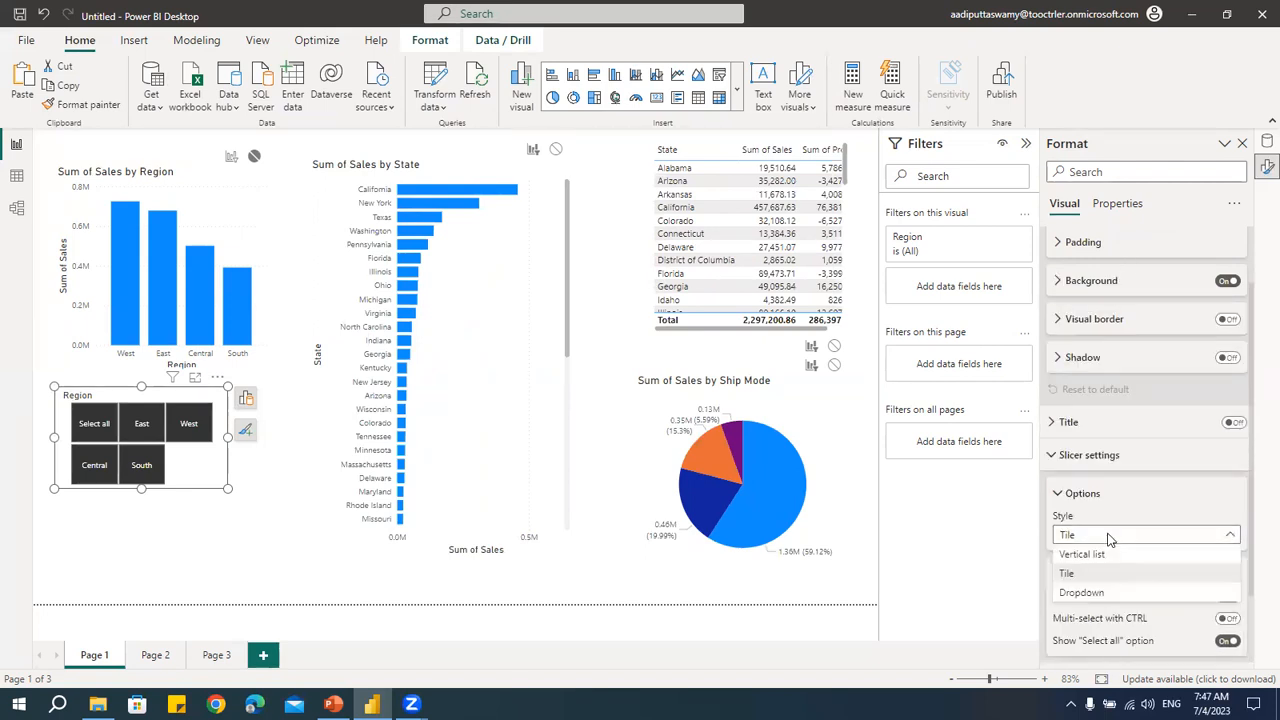
click(1083, 594)
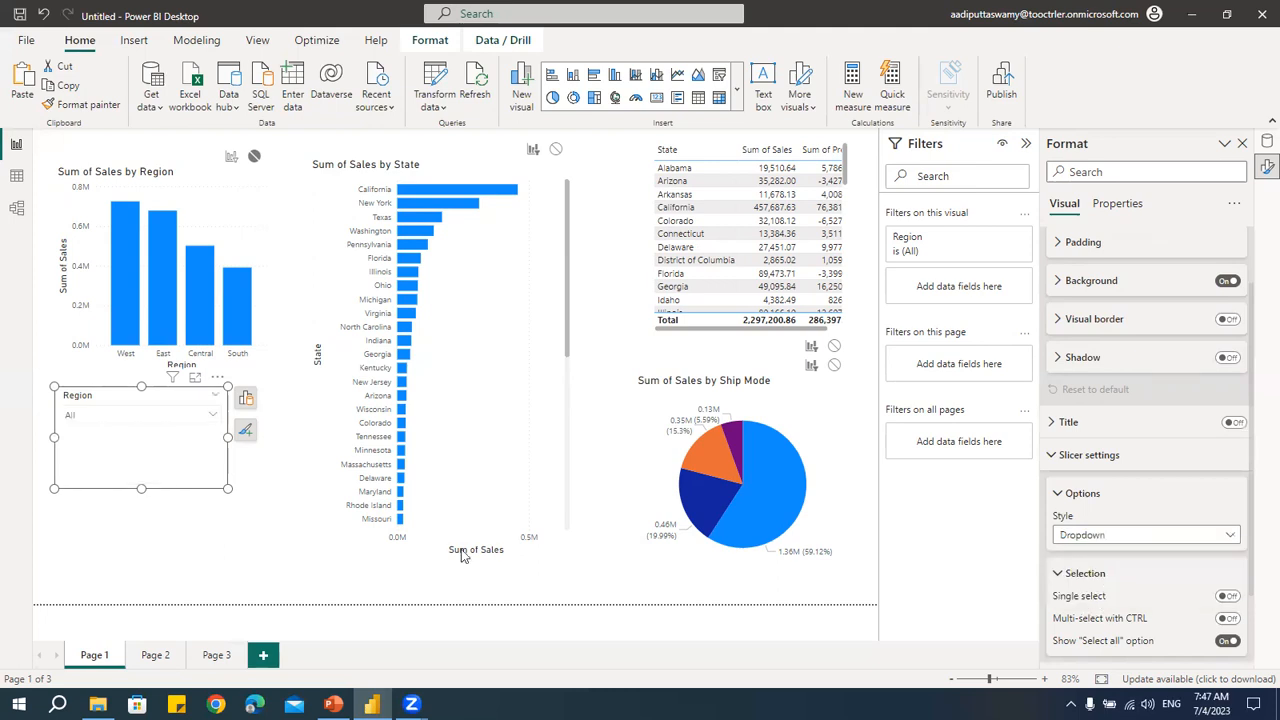
drag(227, 487, 226, 436)
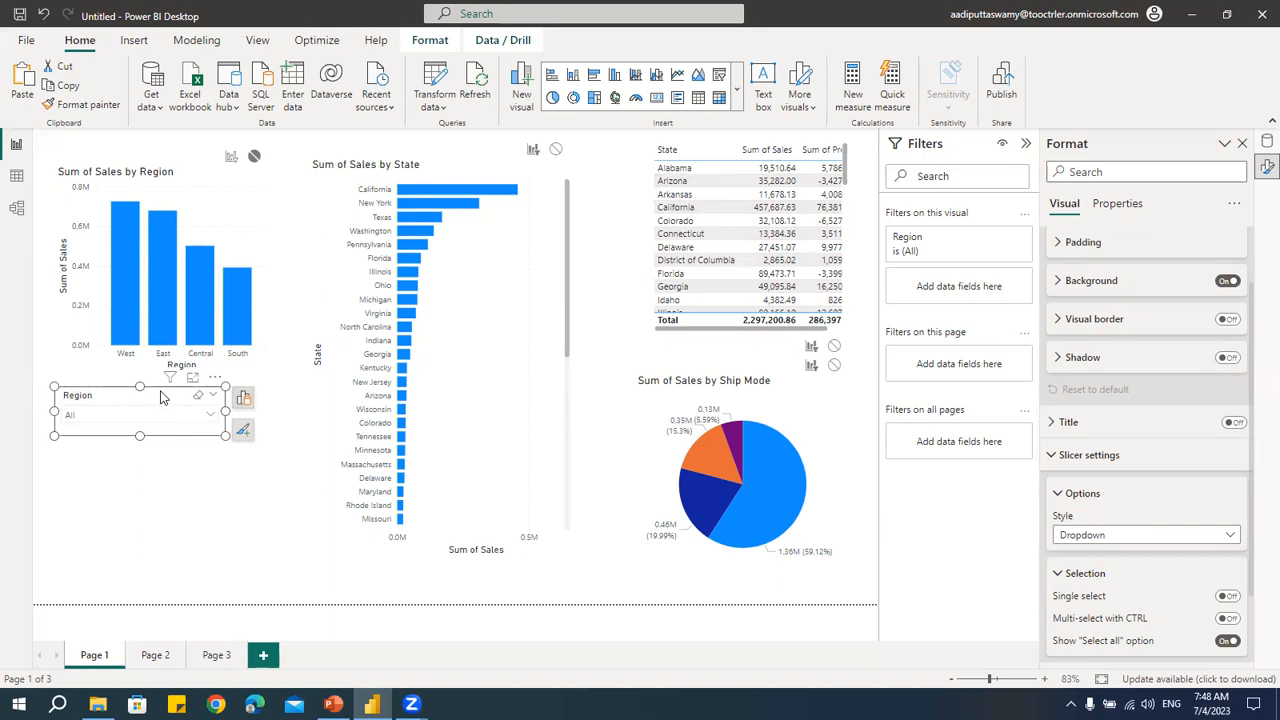
Step: Swap the State table and Region slicer, placing the table below the Region chart and the slicer above the Ship Mode pie
click(429, 40)
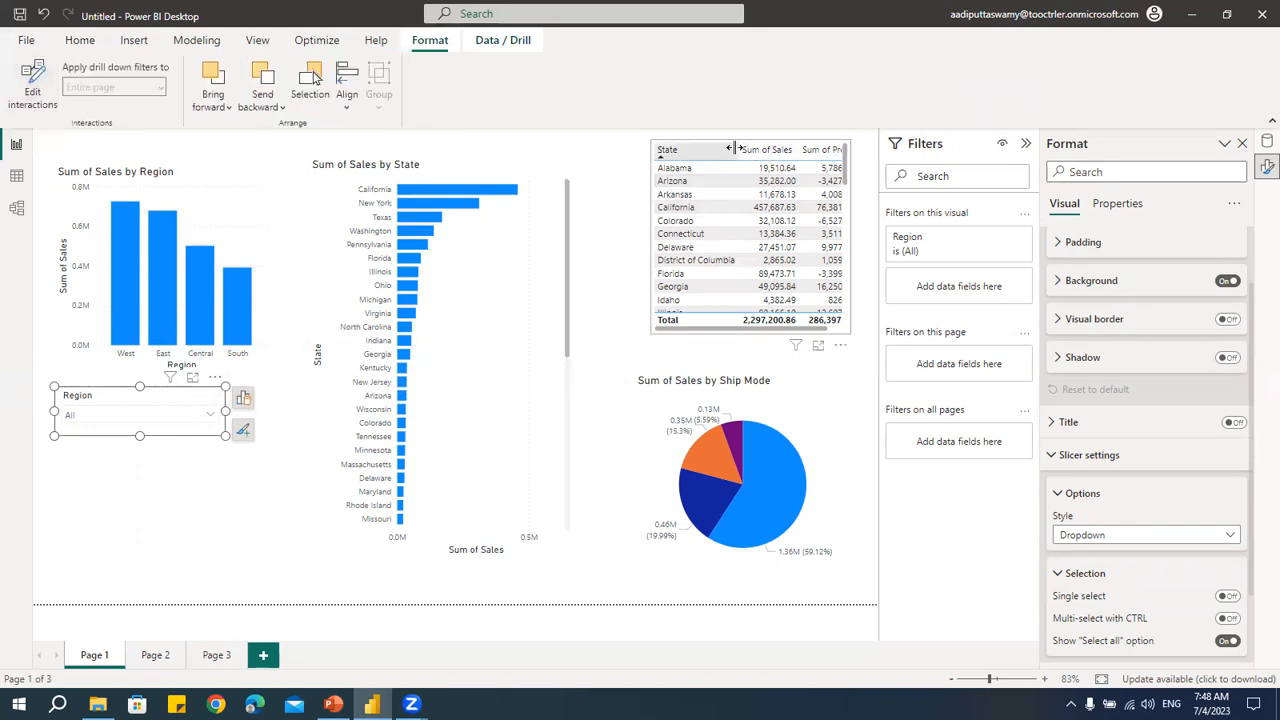
drag(843, 164, 840, 198)
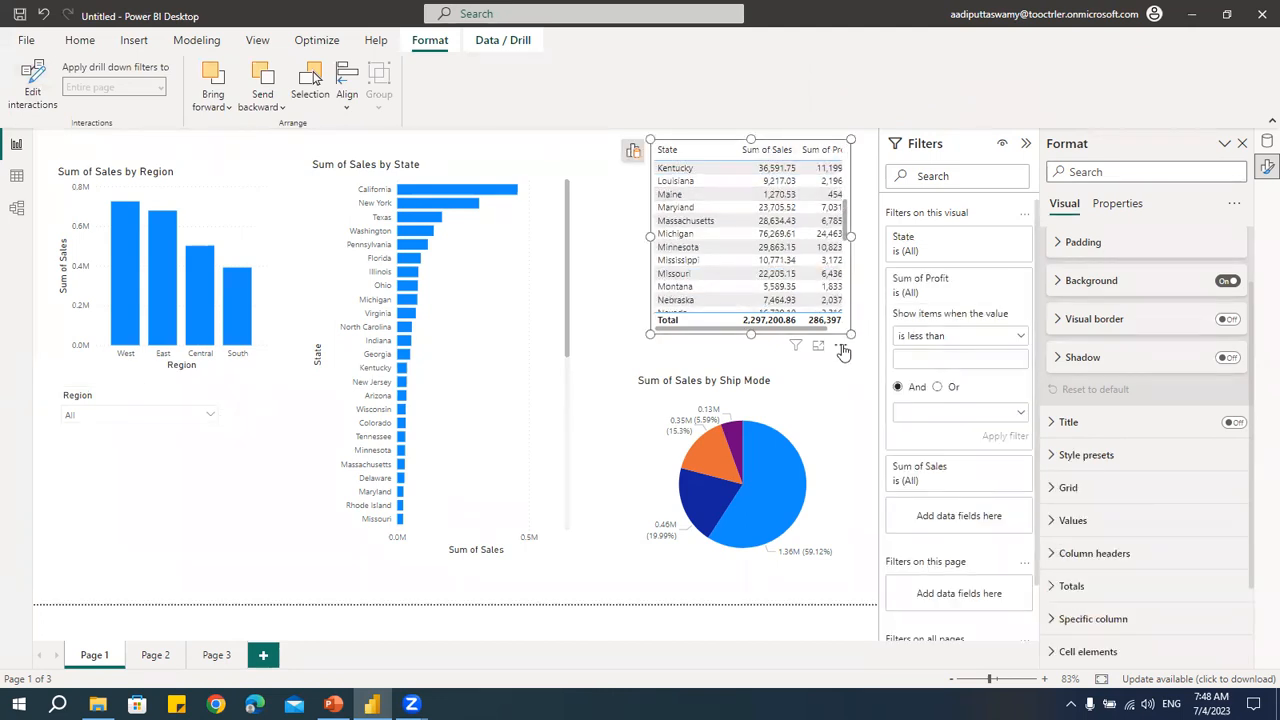
drag(843, 350, 318, 618)
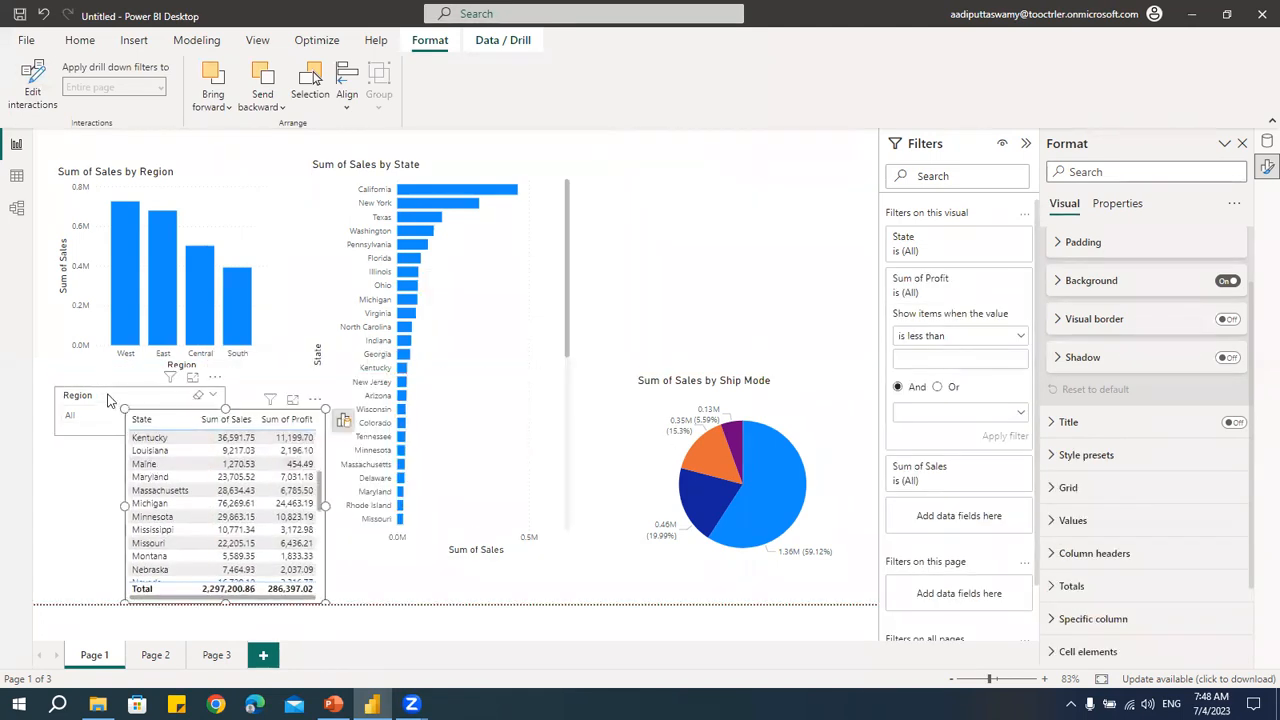
drag(107, 400, 743, 150)
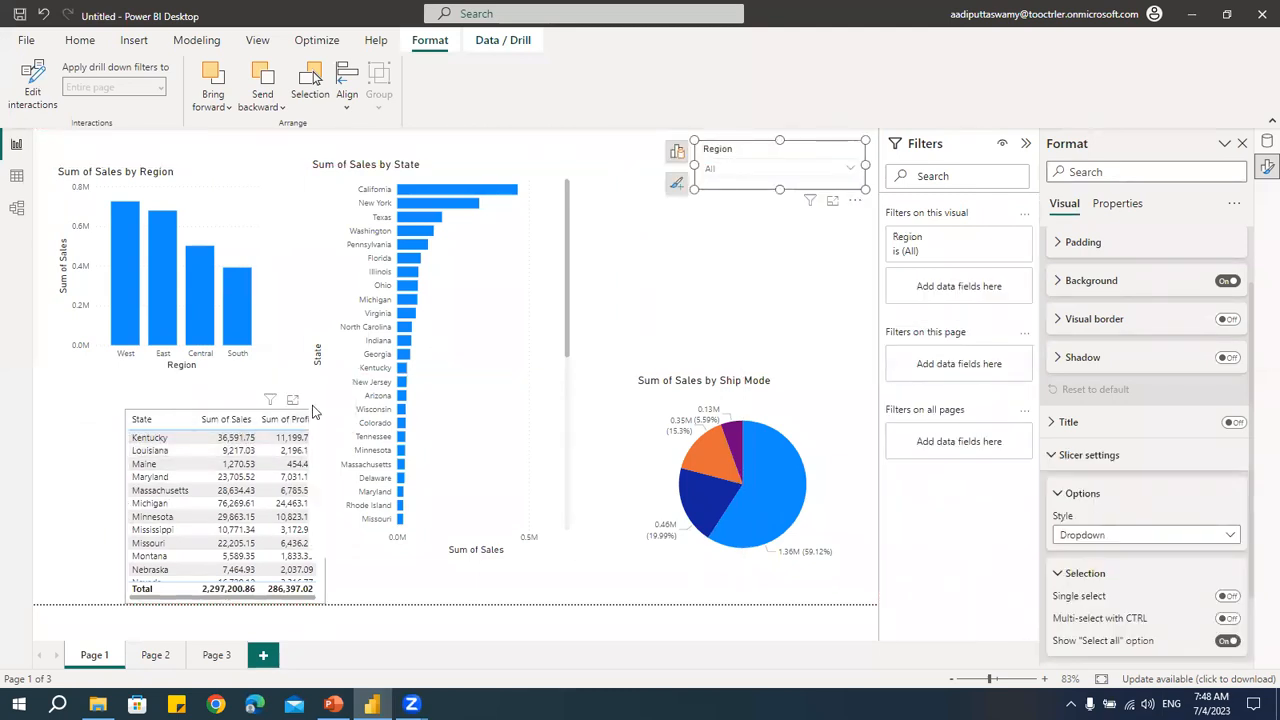
click(185, 422)
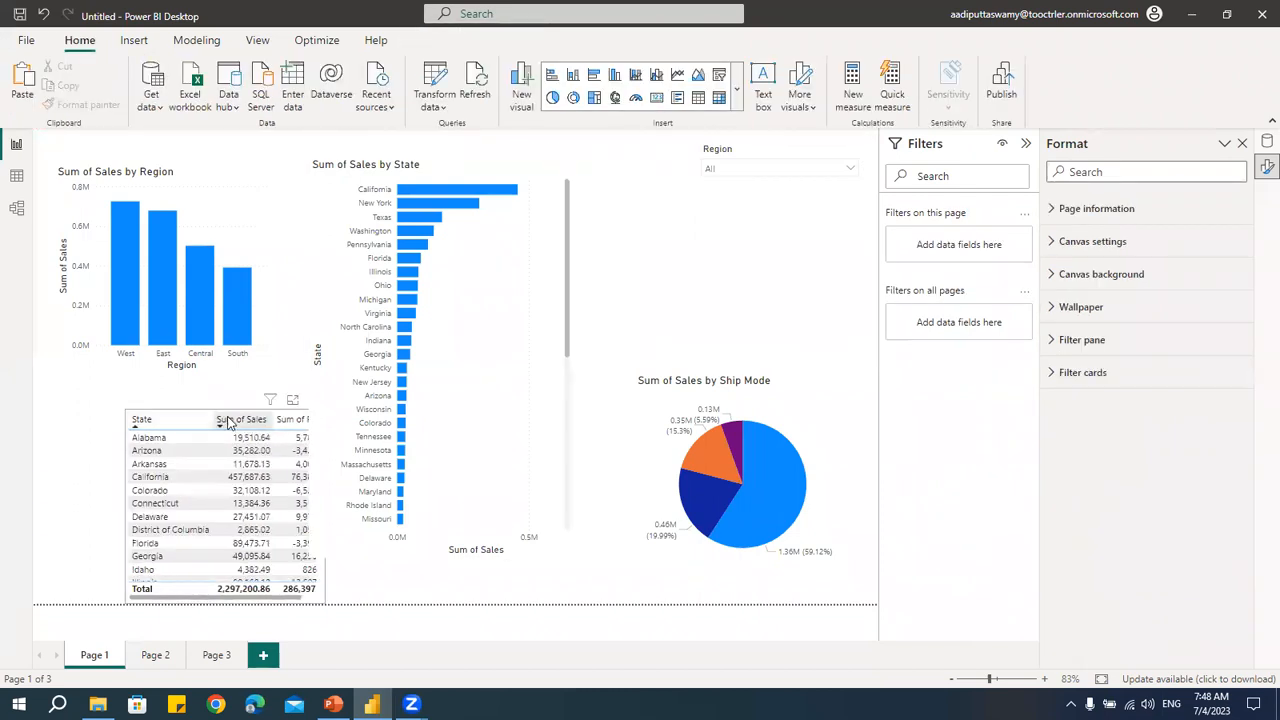
drag(220, 535, 128, 513)
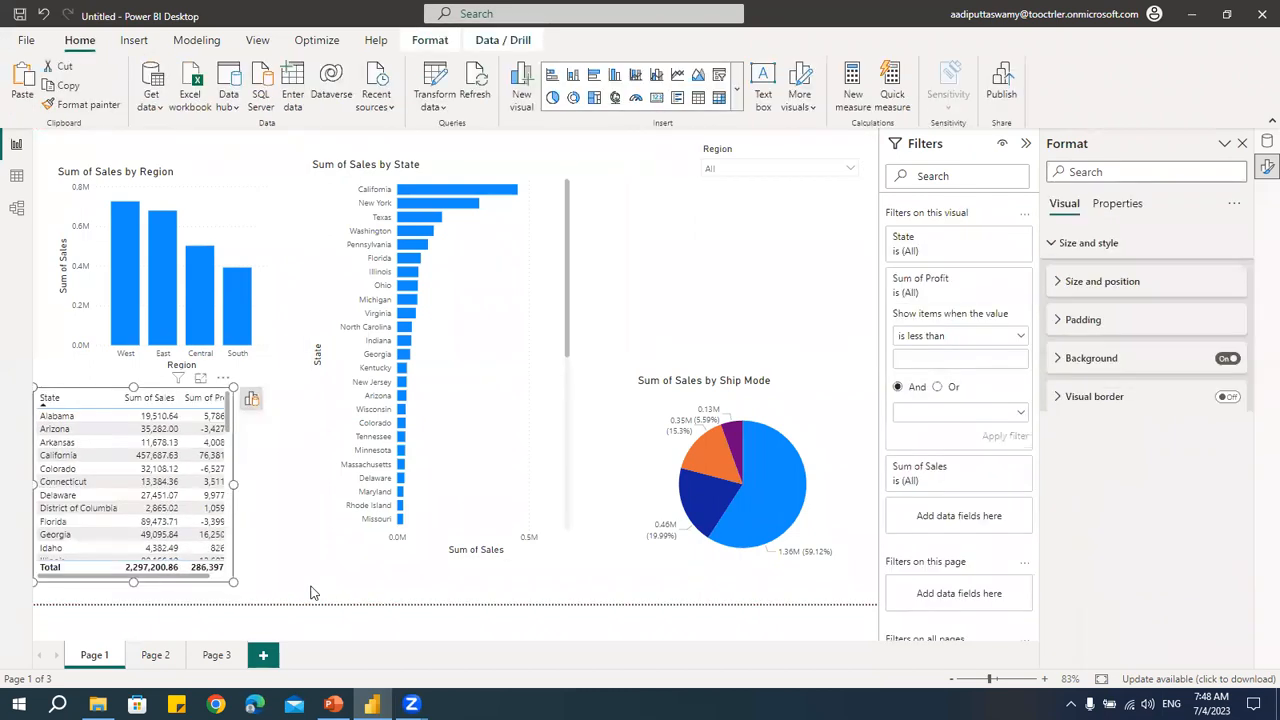
Step: Filter Page 1 to Central only in the relocated Region dropdown slicer
click(800, 152)
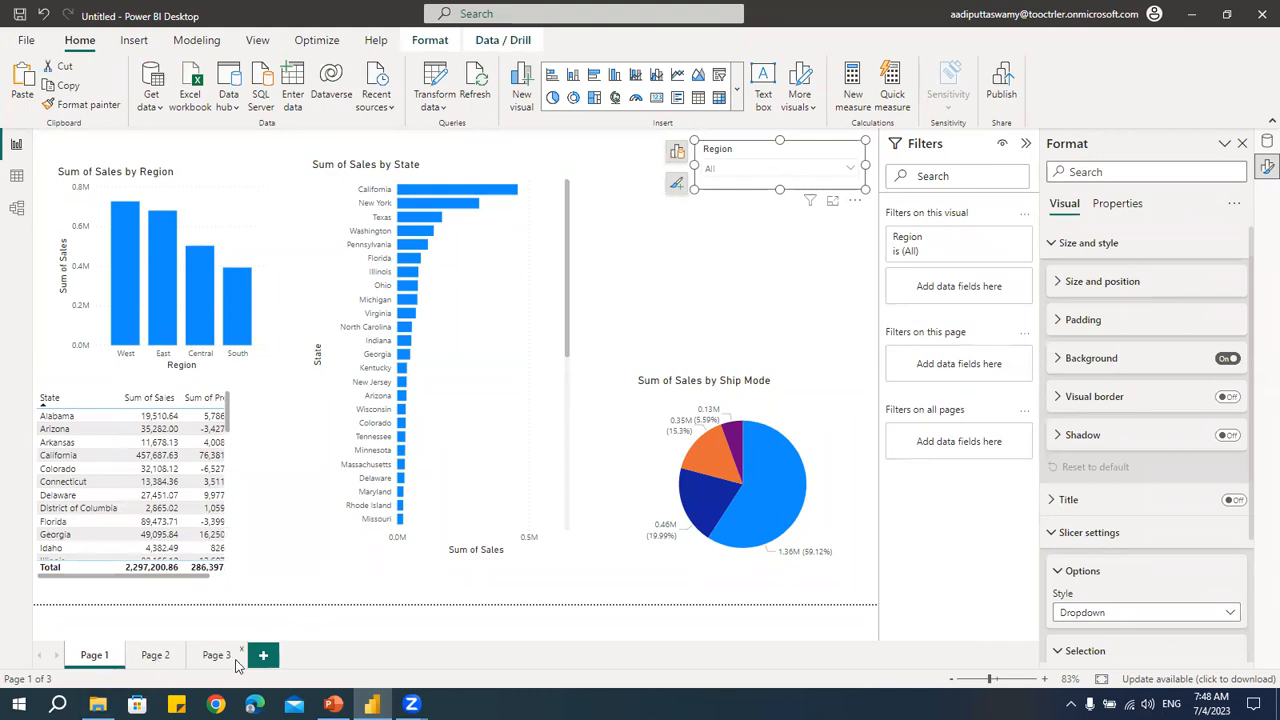
click(734, 172)
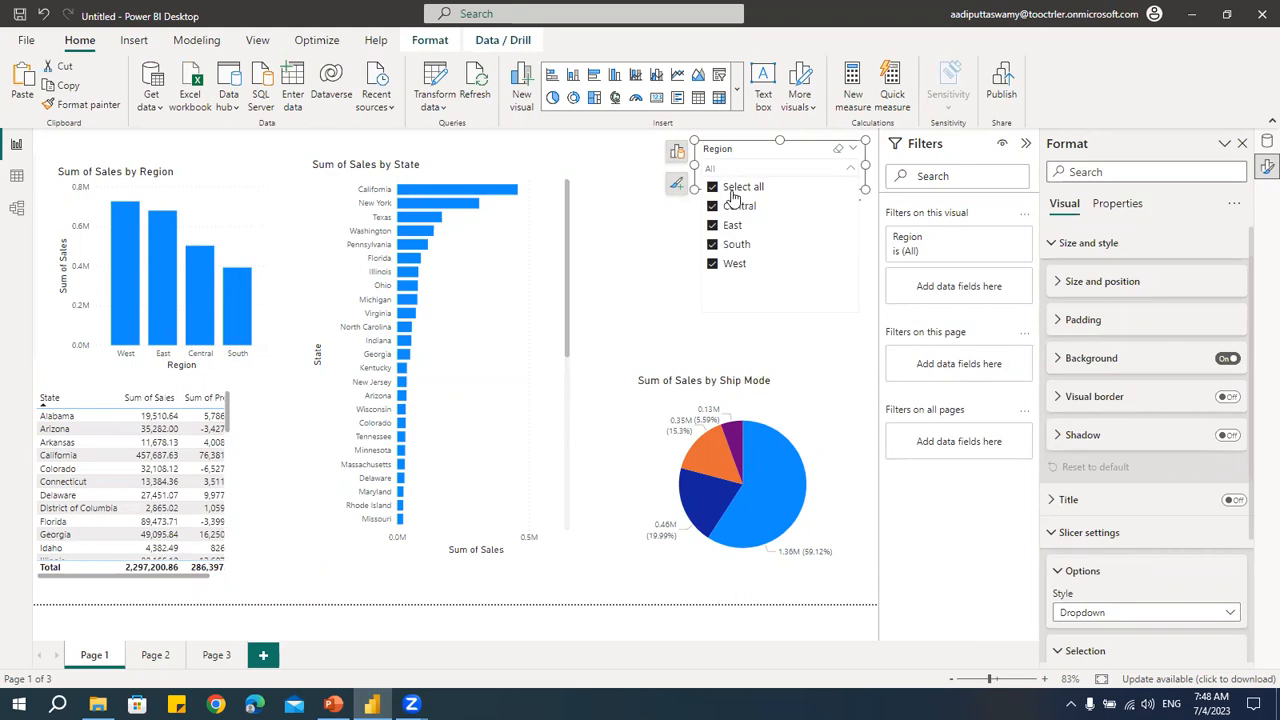
click(713, 206)
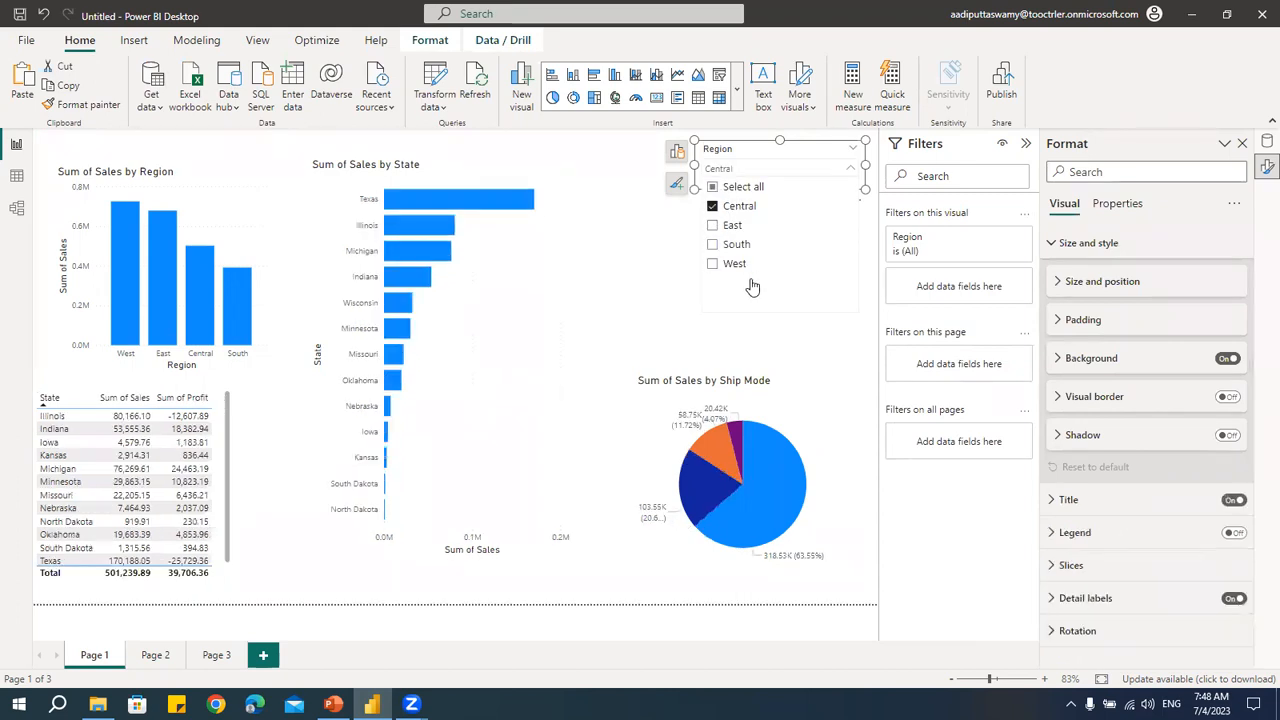
Step: Look at Page 2 and Page 3 to check for the Region slicer, and return to Page 1
click(158, 656)
click(210, 657)
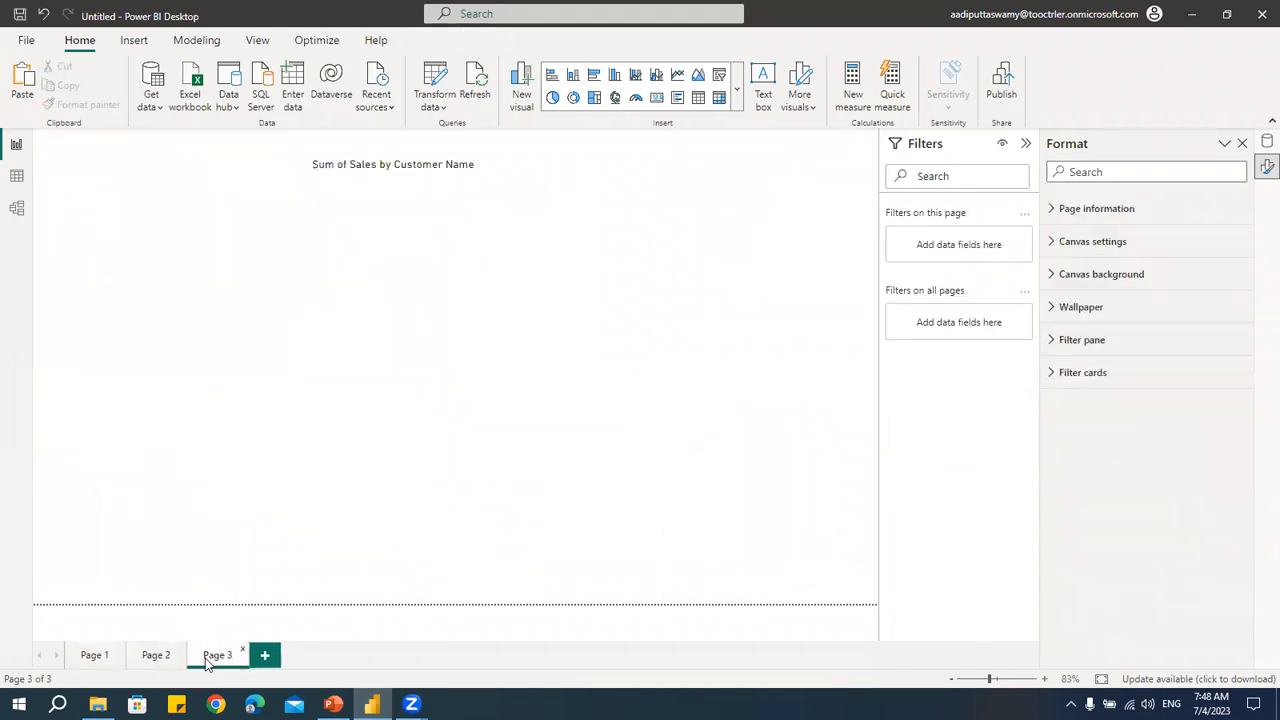
click(94, 655)
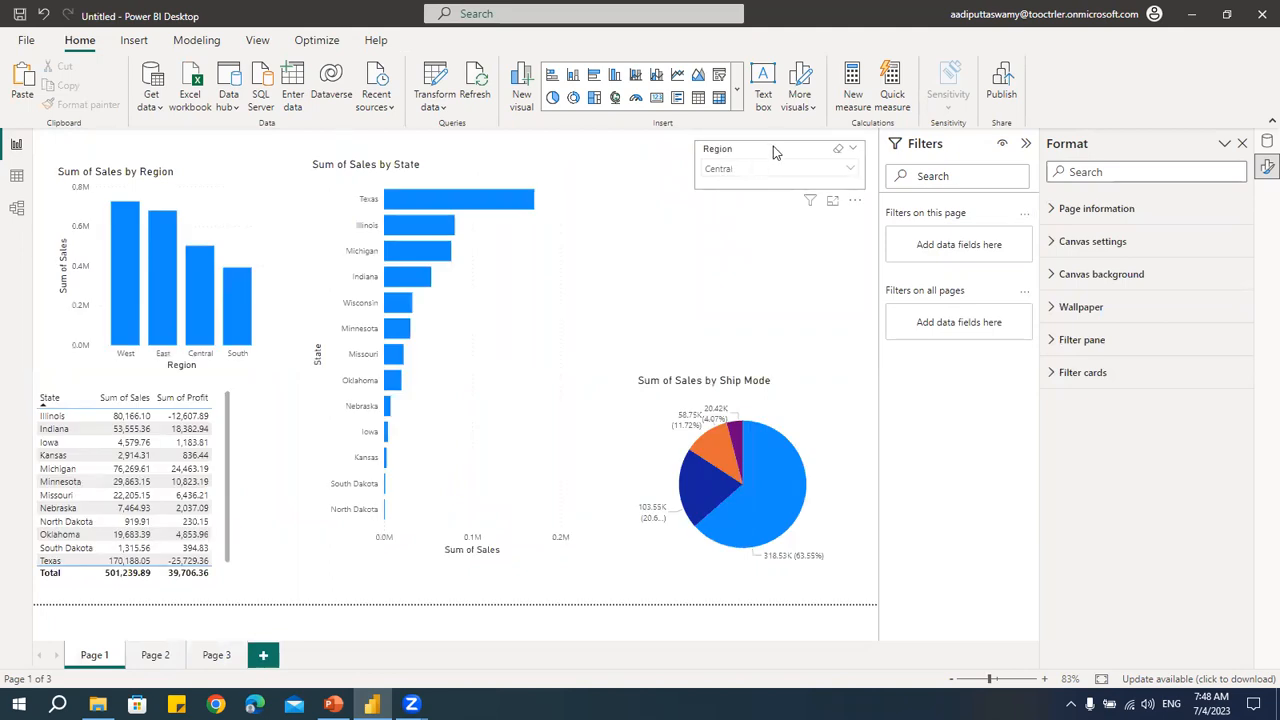
Step: Open the Sync slicers settings for the Region slicer and make it visible and synced on Page 2
click(773, 150)
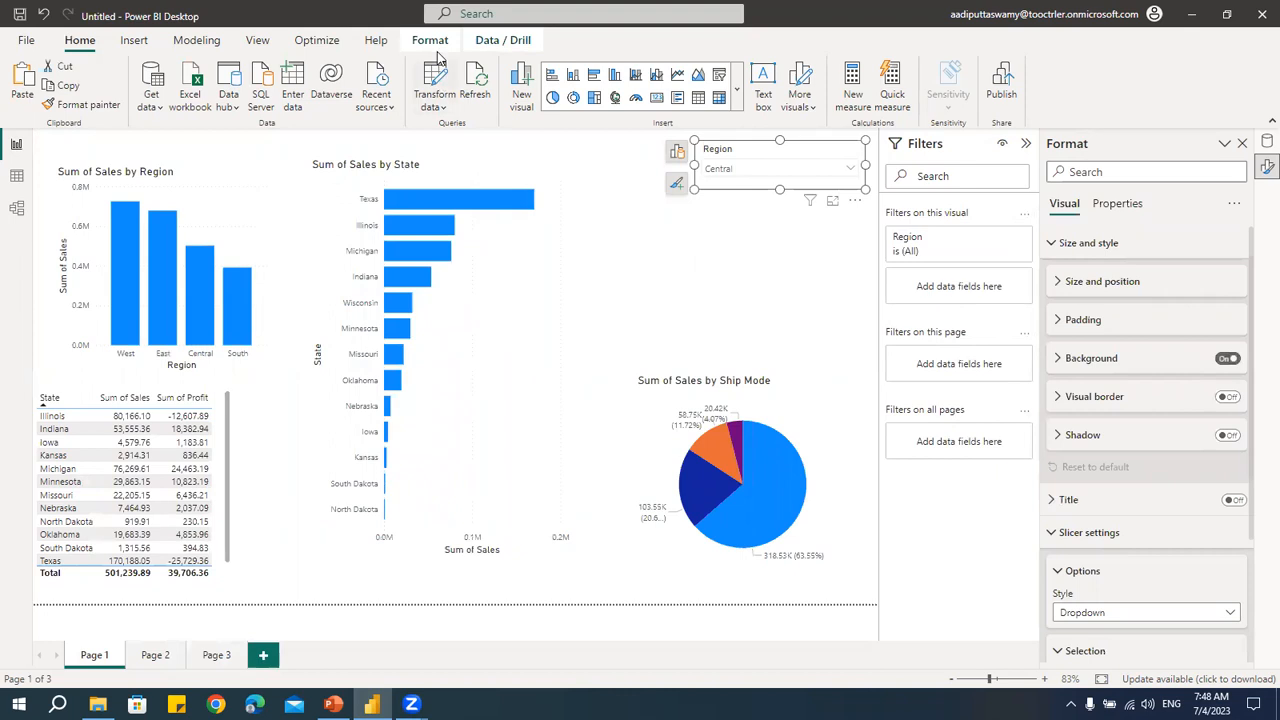
click(260, 44)
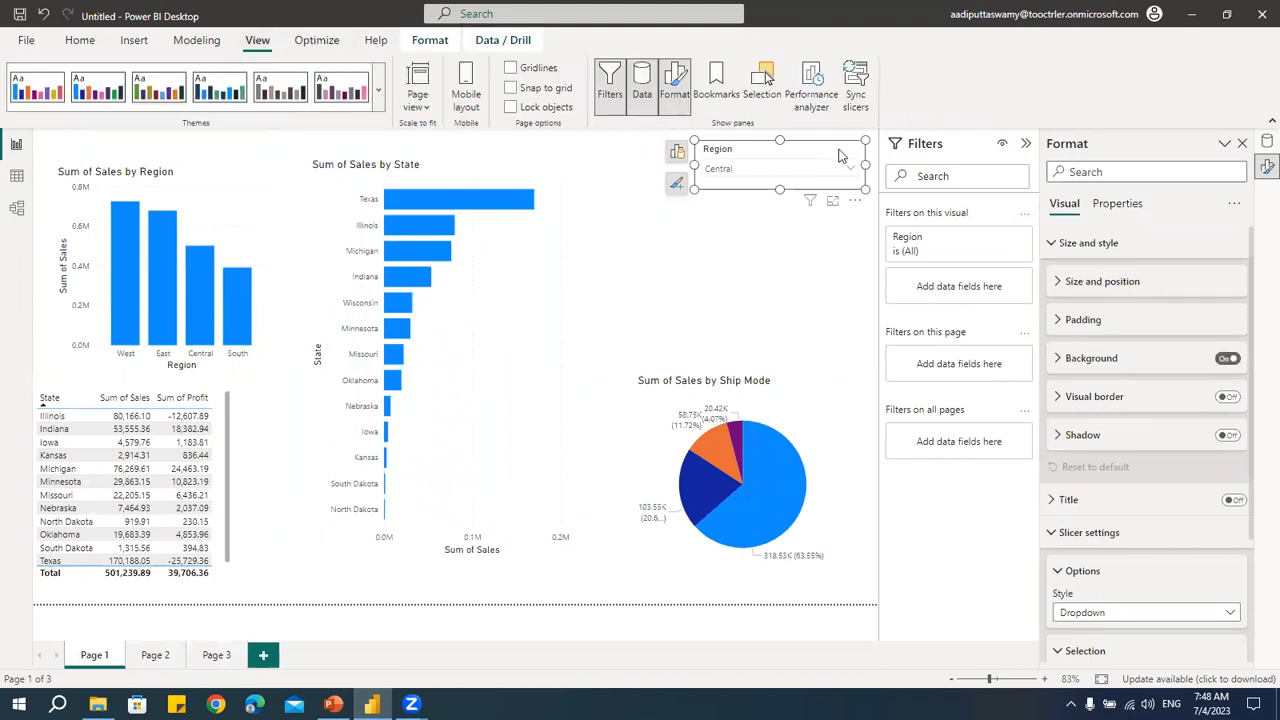
click(856, 92)
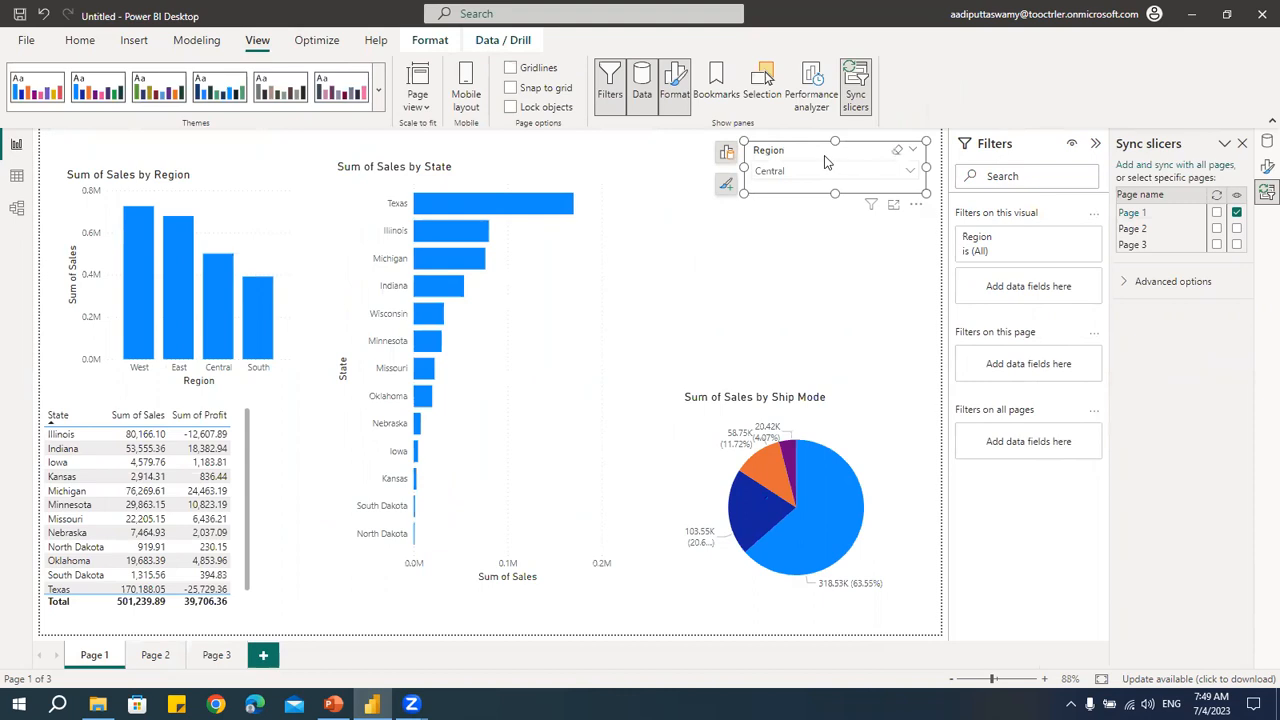
click(1237, 229)
click(1218, 229)
Step: Add East to the Region slicer selection on Page 2 and compare it with the Region slicer on Page 1
click(155, 658)
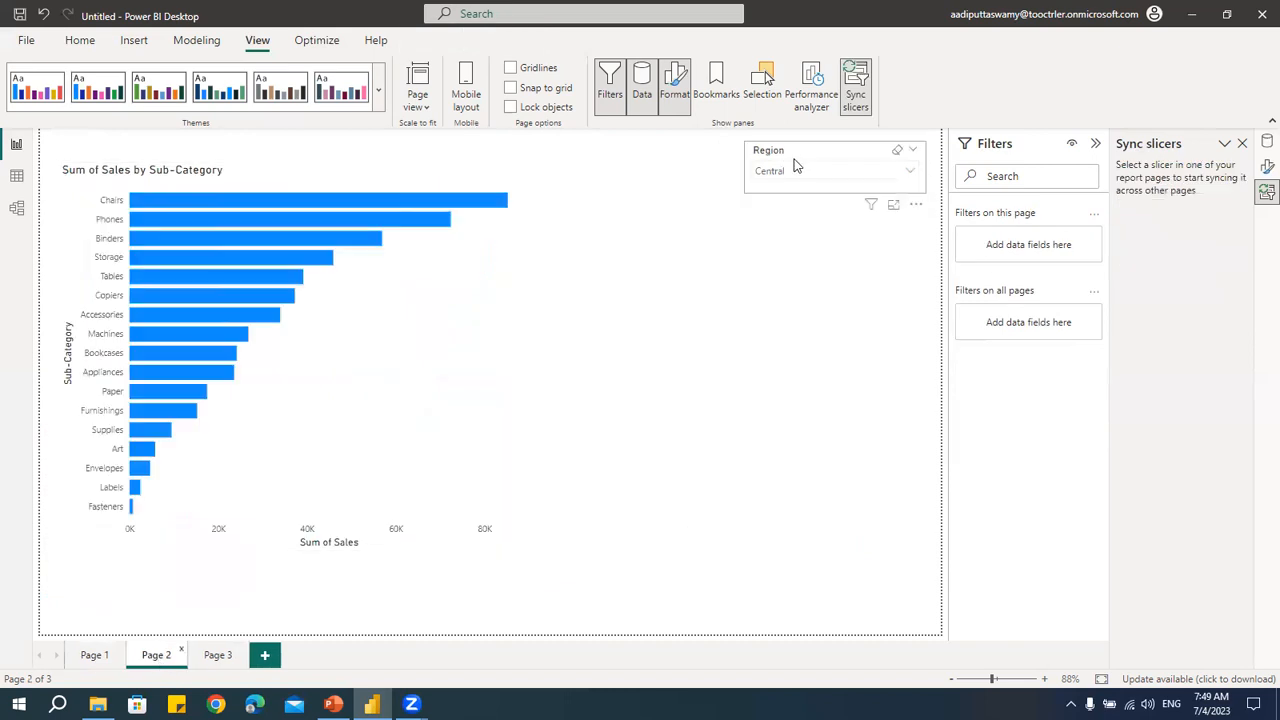
click(910, 177)
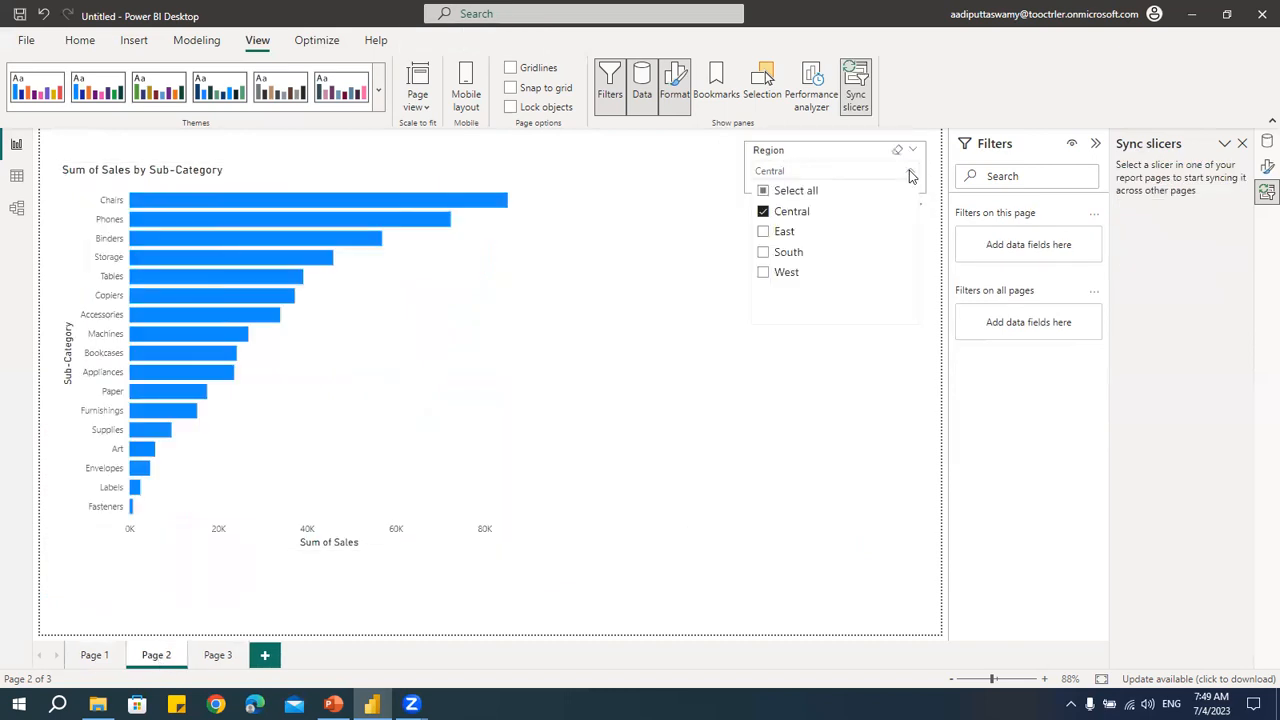
ctrl+click(765, 233)
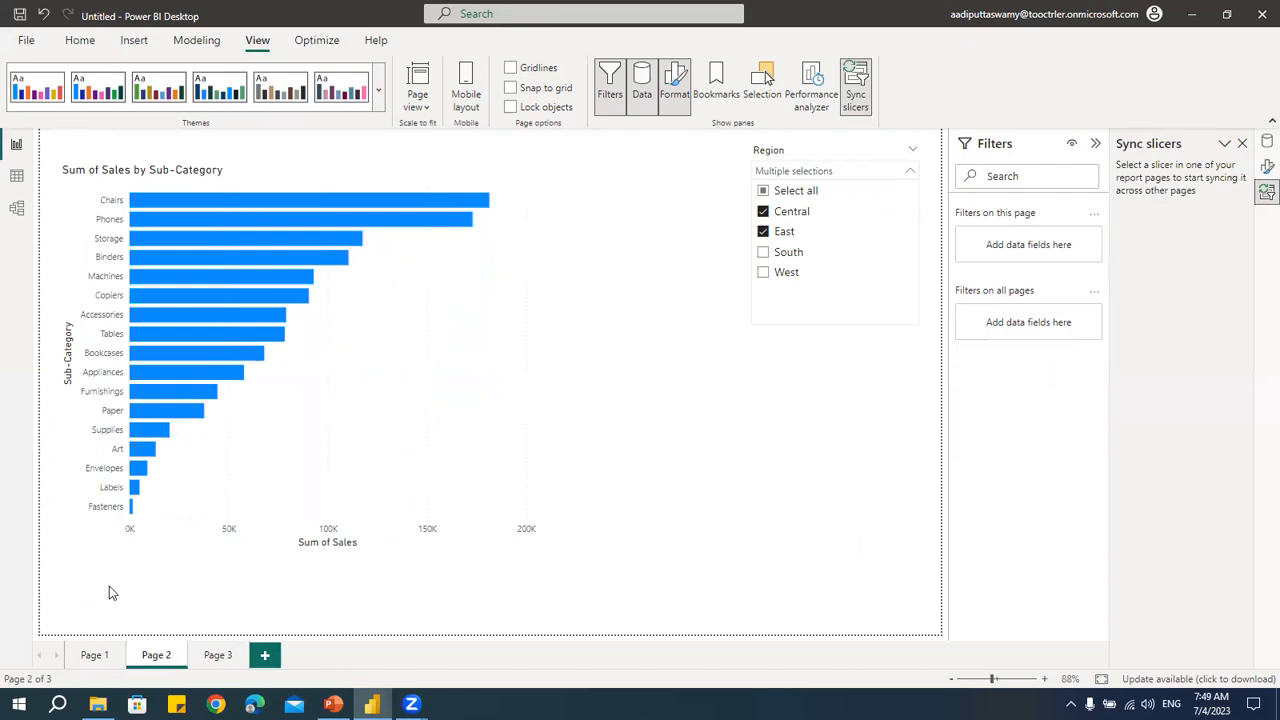
click(88, 662)
click(909, 171)
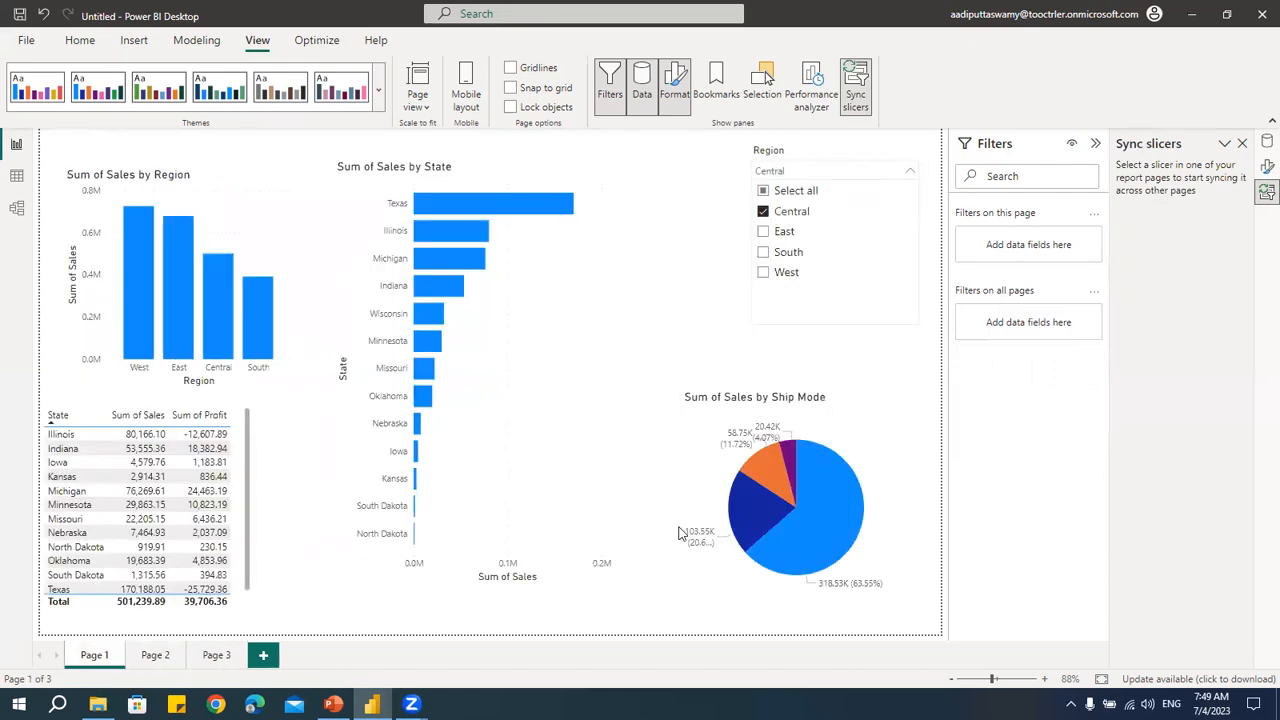
Step: Enable syncing for Page 1 in the Region slicer's sync settings
click(877, 149)
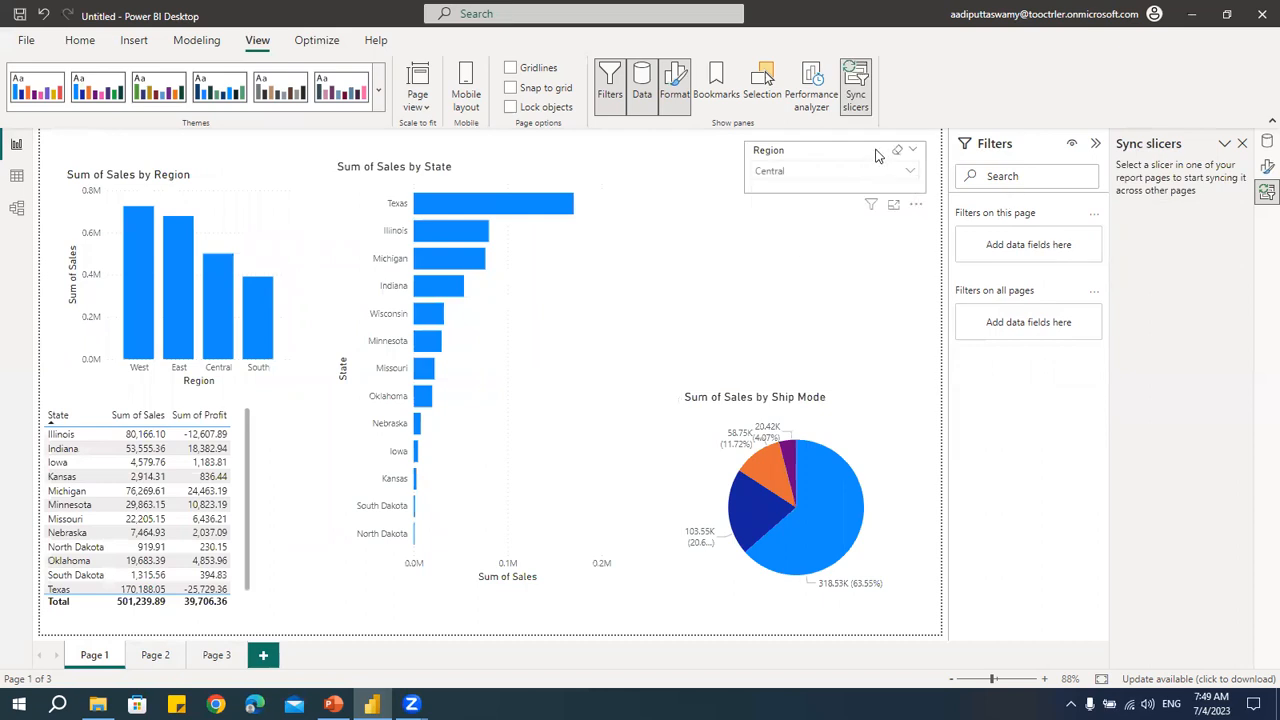
click(877, 149)
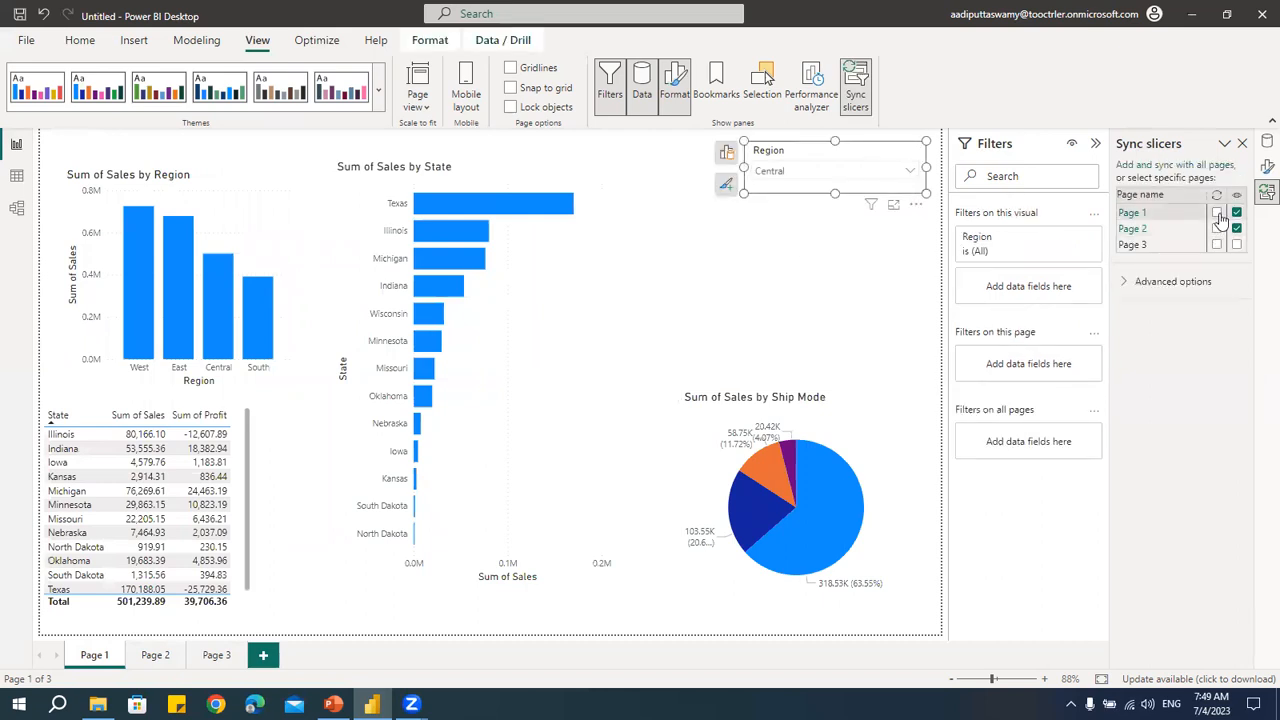
click(1216, 212)
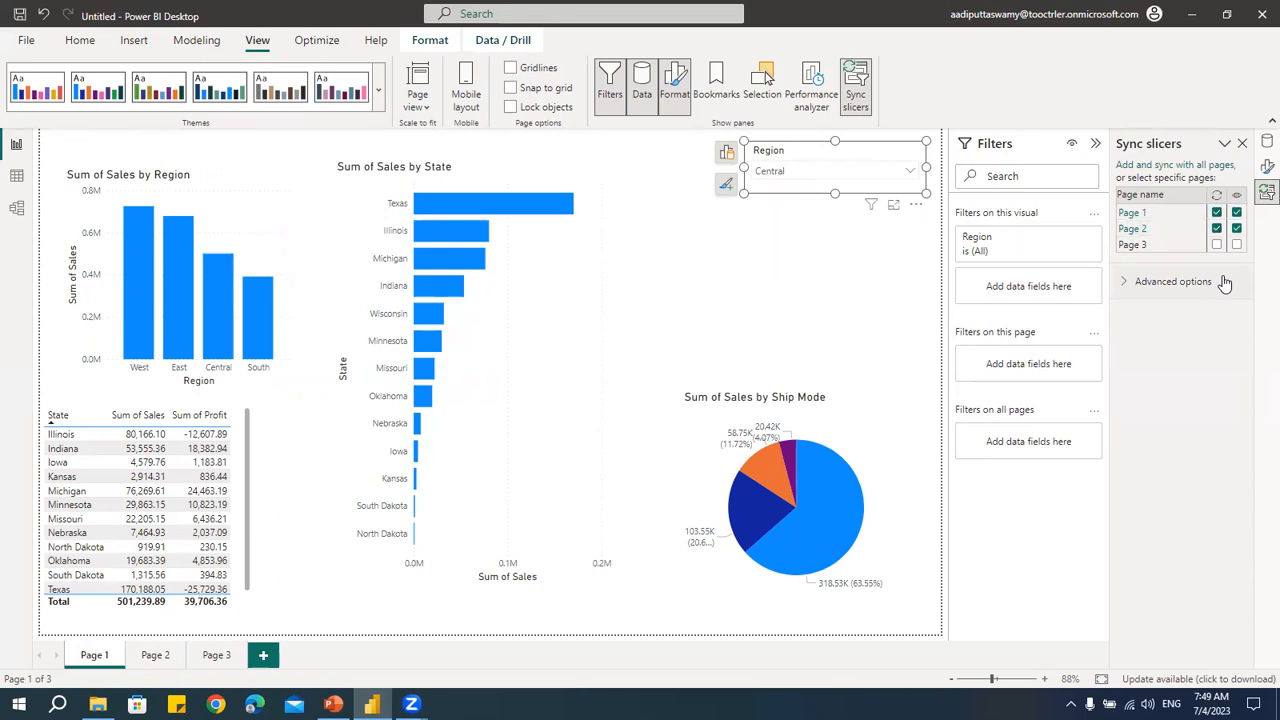
Step: Add South to the Region selection on Page 1 and check the synced slicer on Page 2
click(911, 173)
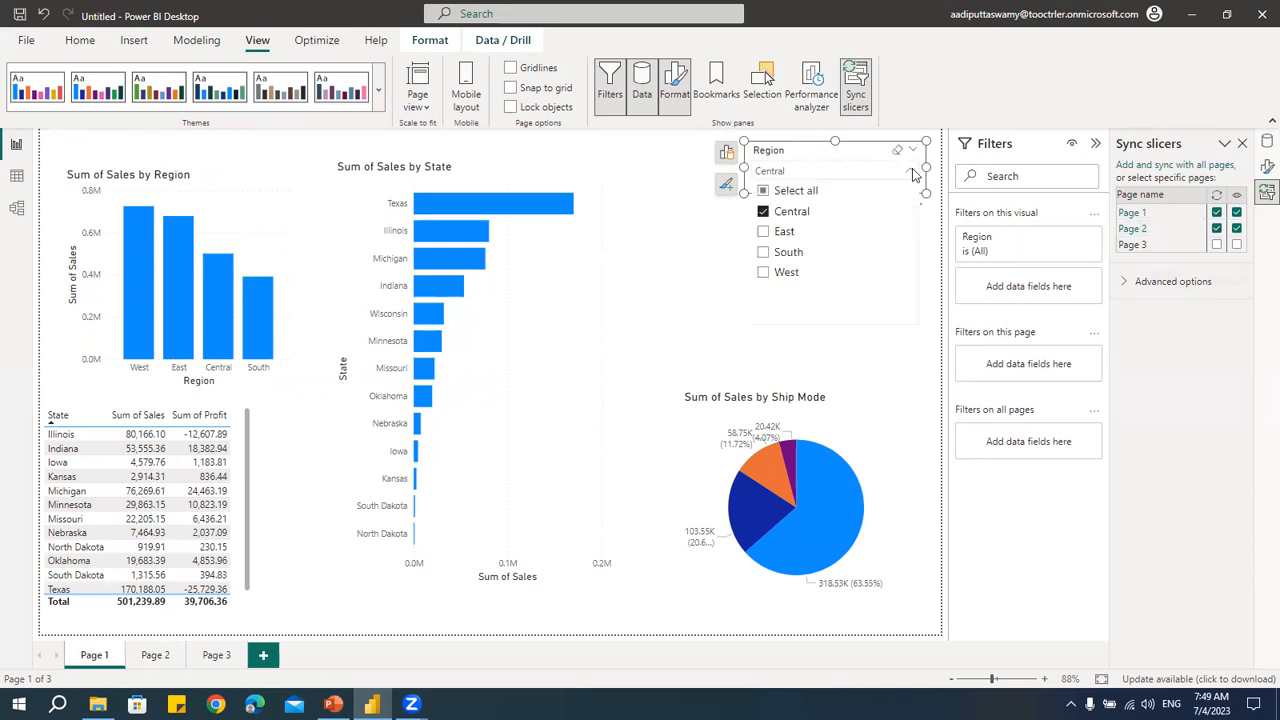
click(764, 256)
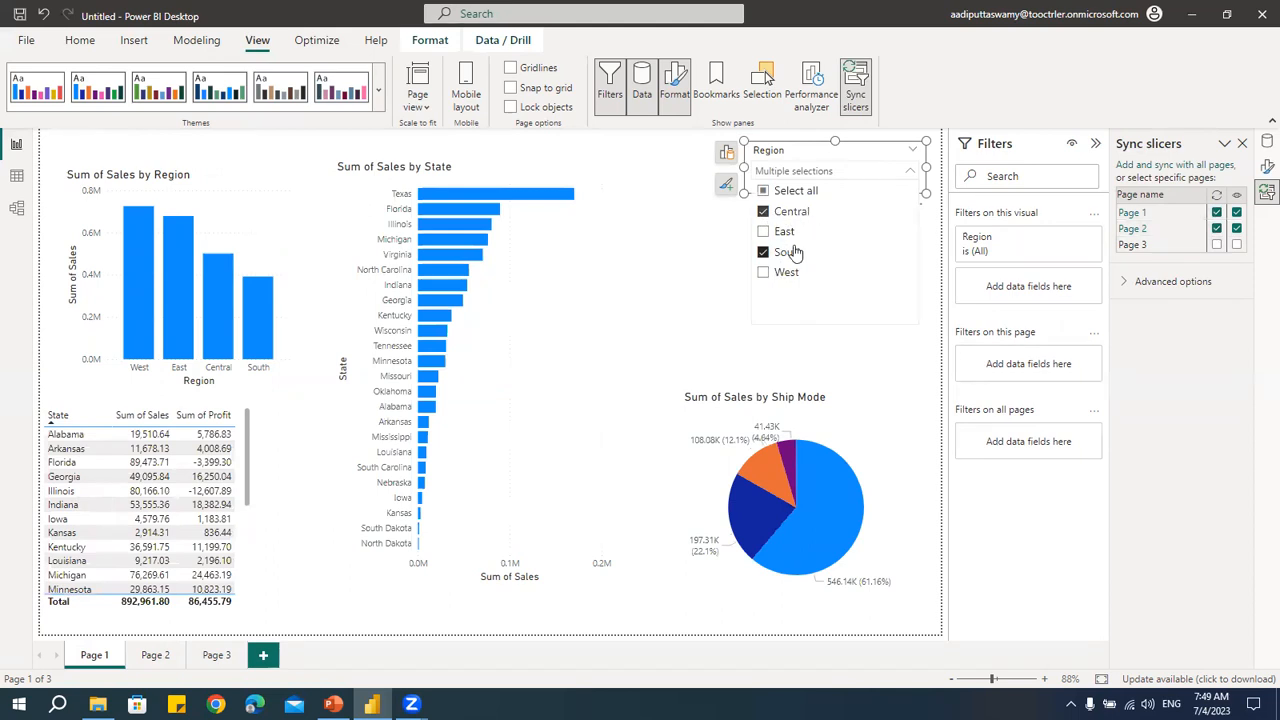
click(155, 657)
click(909, 172)
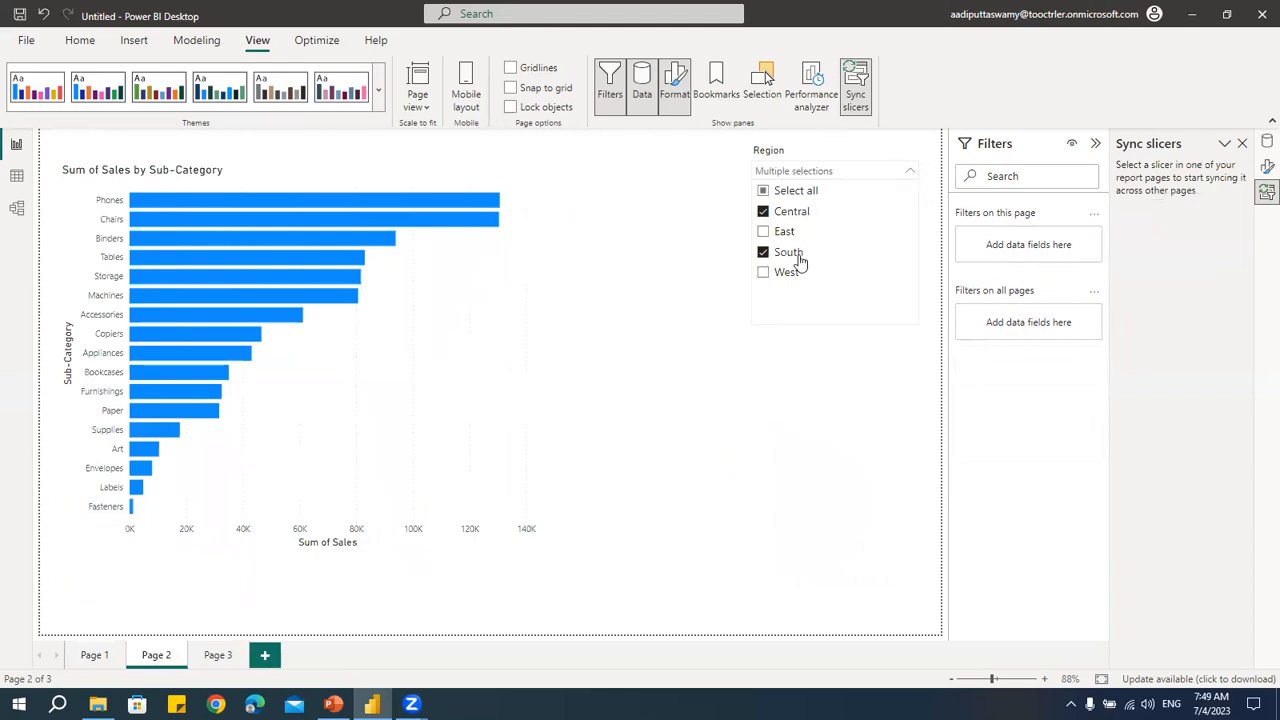
Step: Filter Page 2 to West only in the Region slicer and check the selection on Page 1
ctrl+click(764, 213)
click(765, 273)
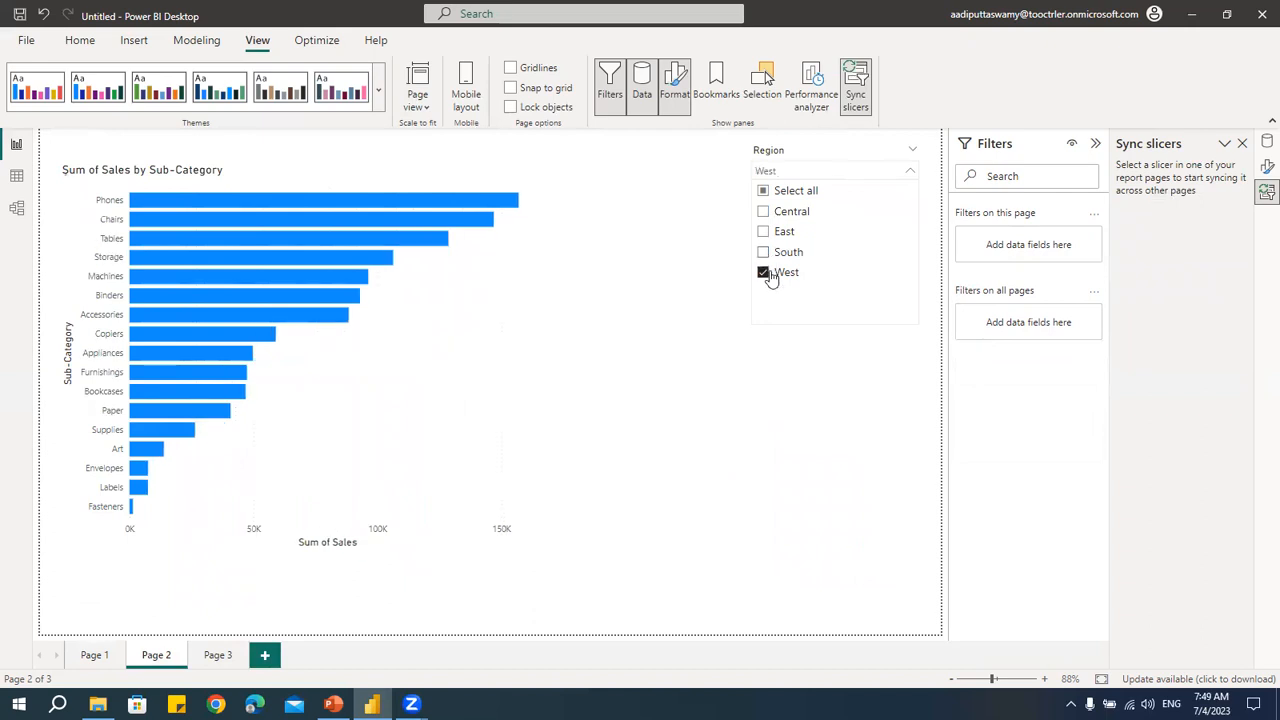
click(41, 658)
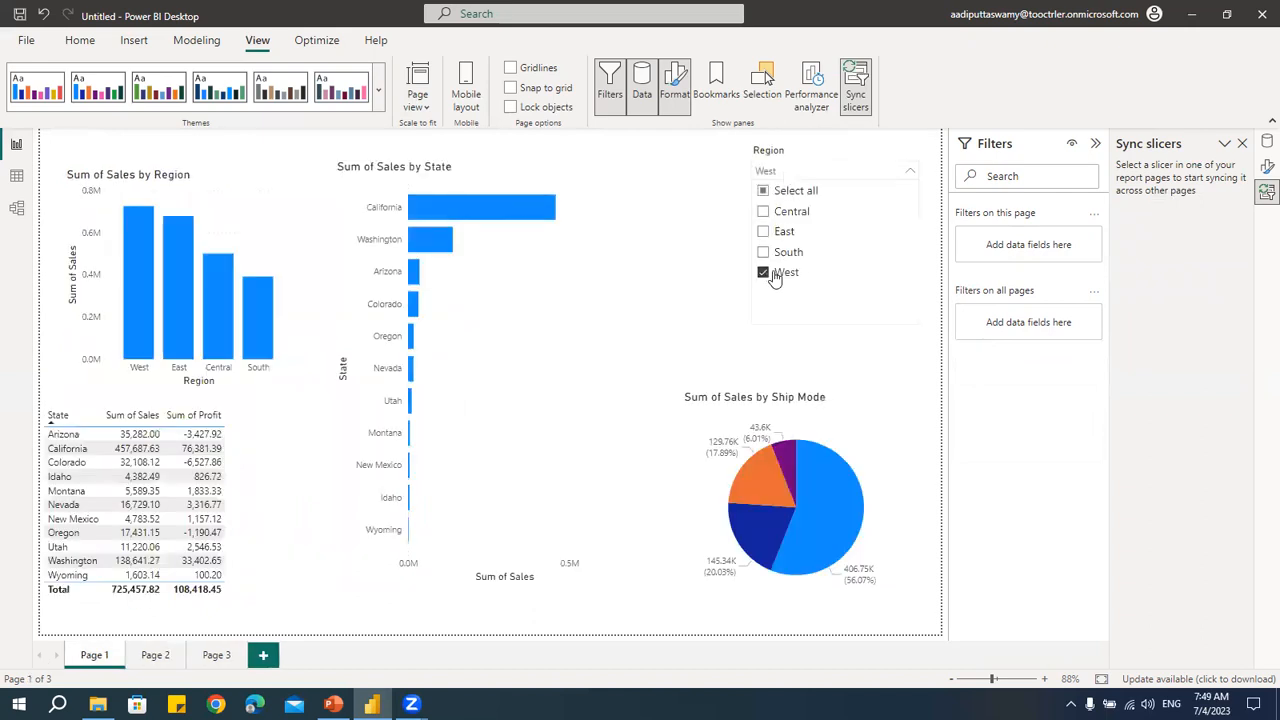
click(725, 159)
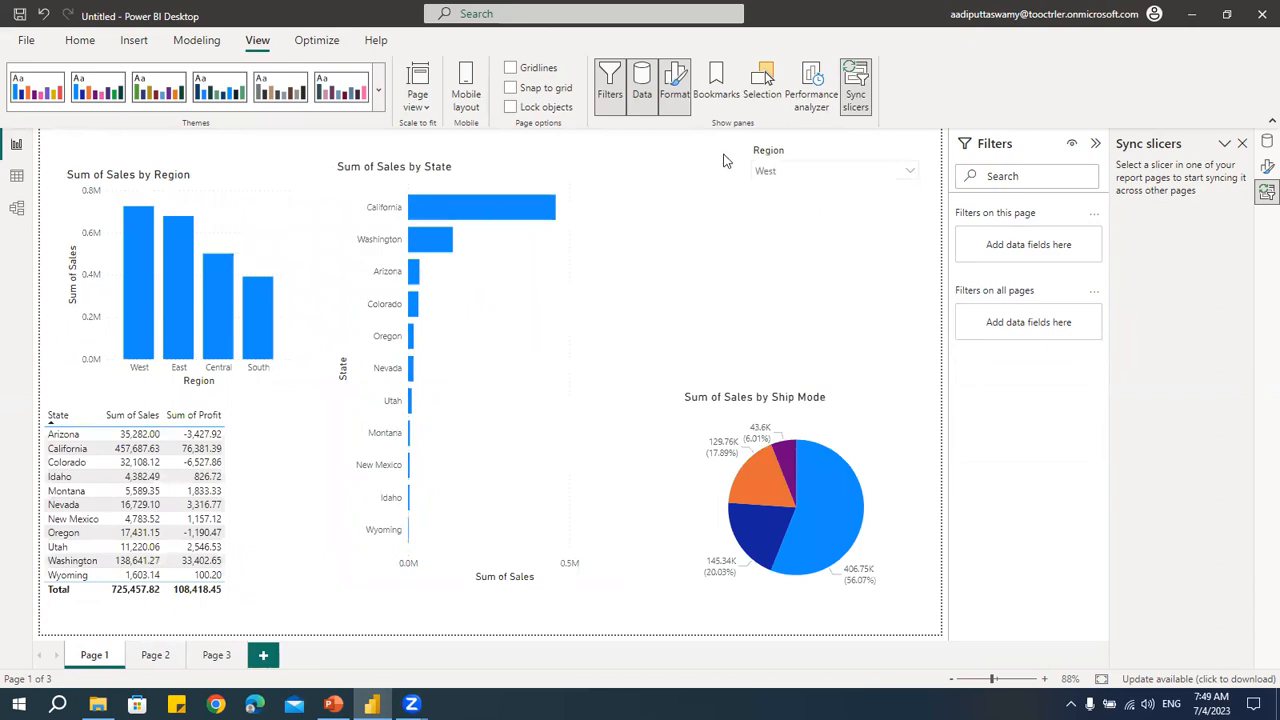
Step: Sync the Region slicer with Page 3 as well, and keep it visible only on Page 1
click(815, 150)
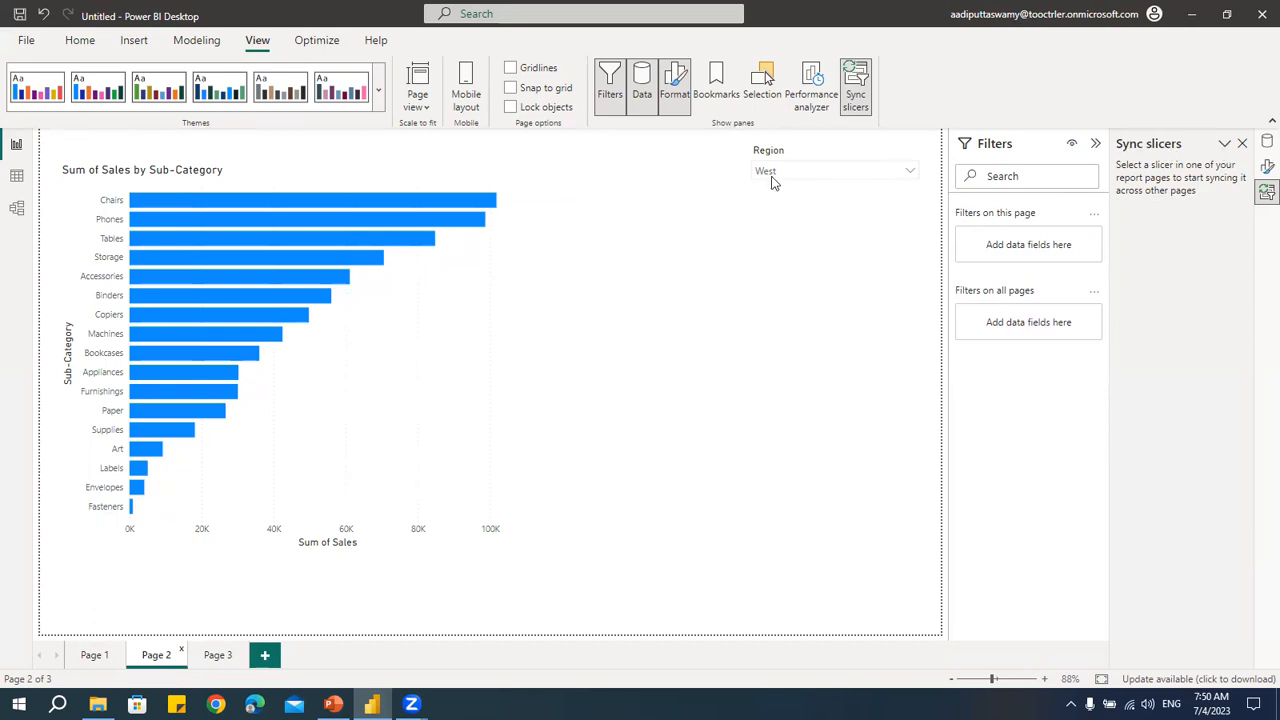
click(829, 169)
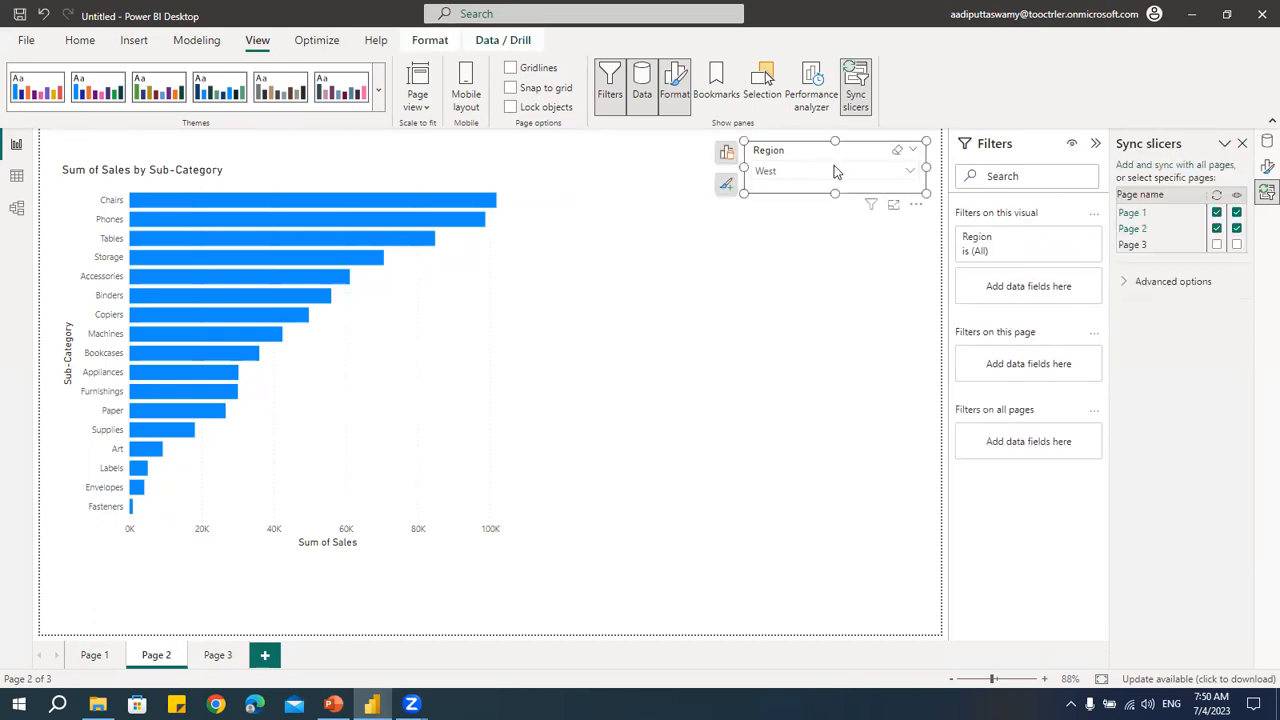
click(1217, 245)
click(1237, 245)
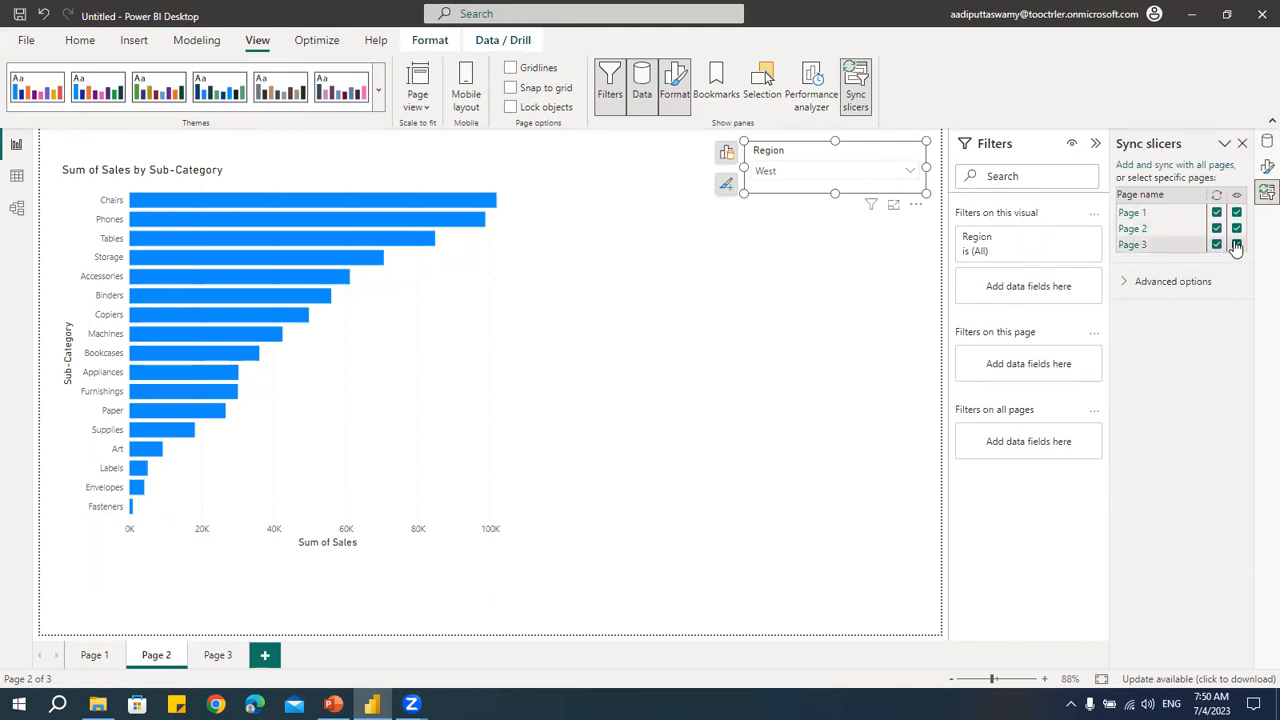
click(1237, 229)
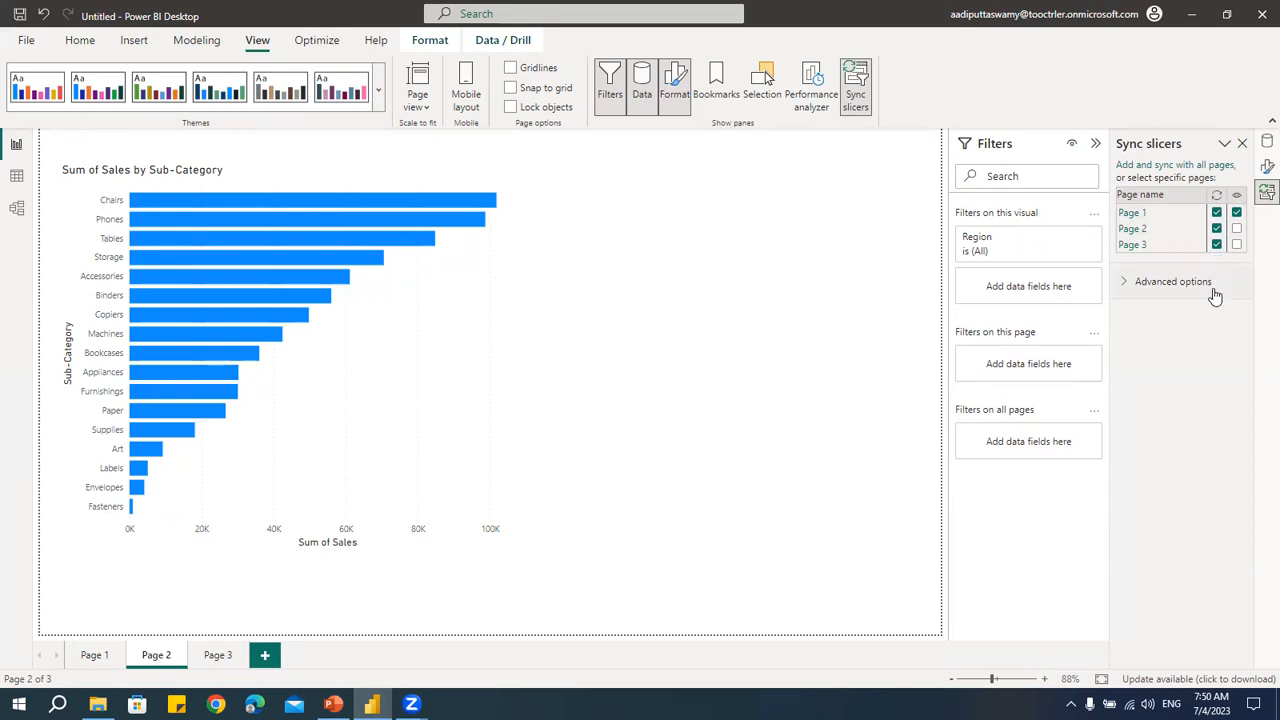
Step: Look through Pages 1, 2 and 3 to check where the Region slicer is displayed
click(217, 655)
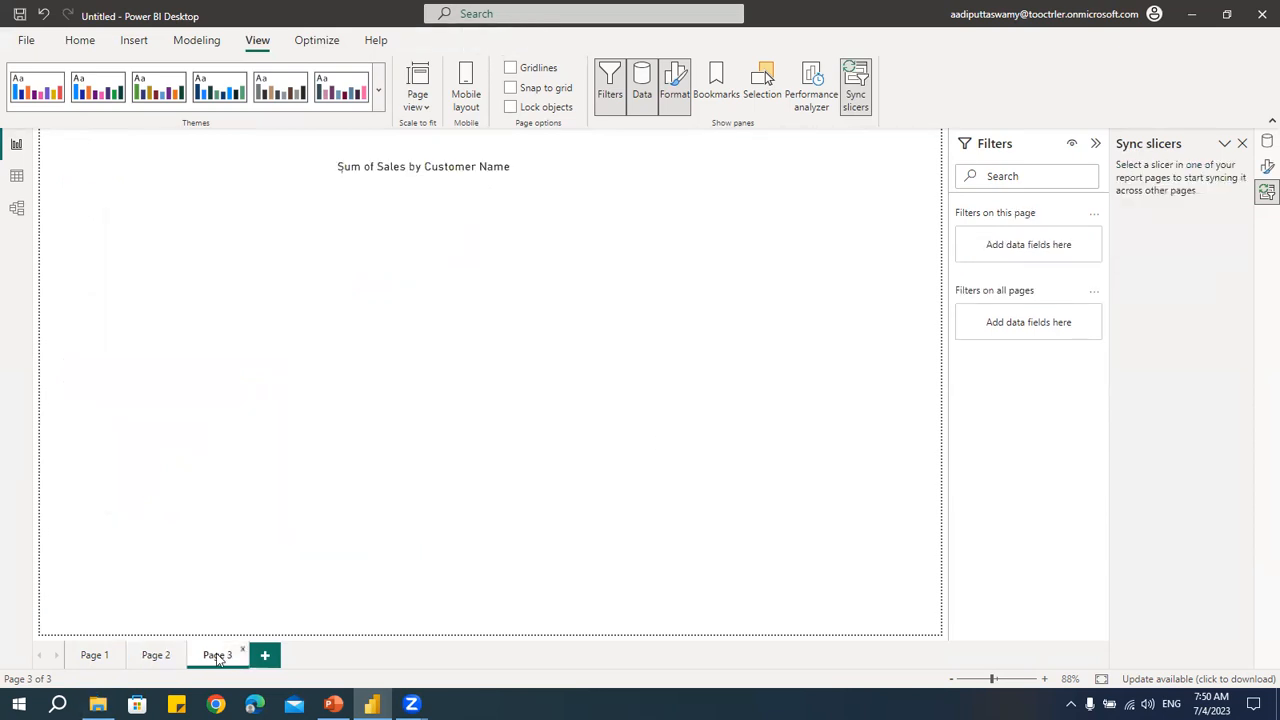
click(155, 659)
click(112, 658)
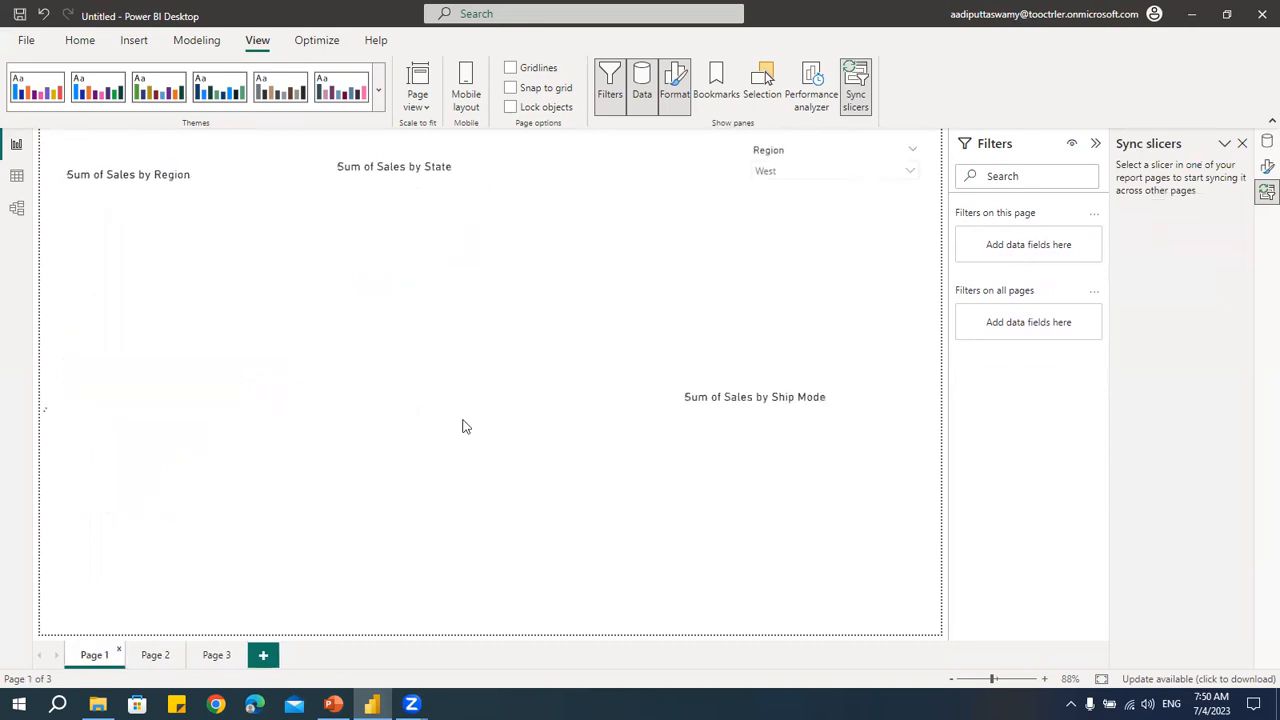
click(155, 658)
click(217, 658)
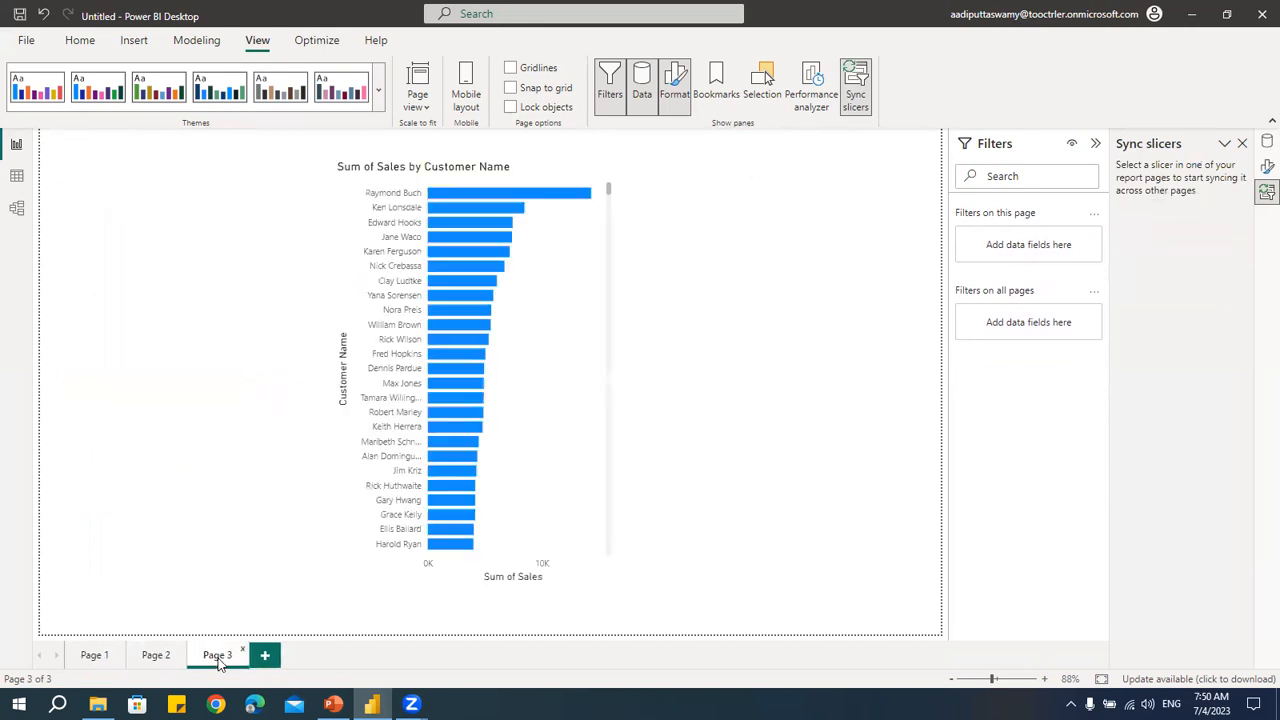
Step: Filter Page 1 to Central only in the Region slicer and check the effect on Pages 2 and 3
click(94, 655)
click(866, 176)
click(764, 213)
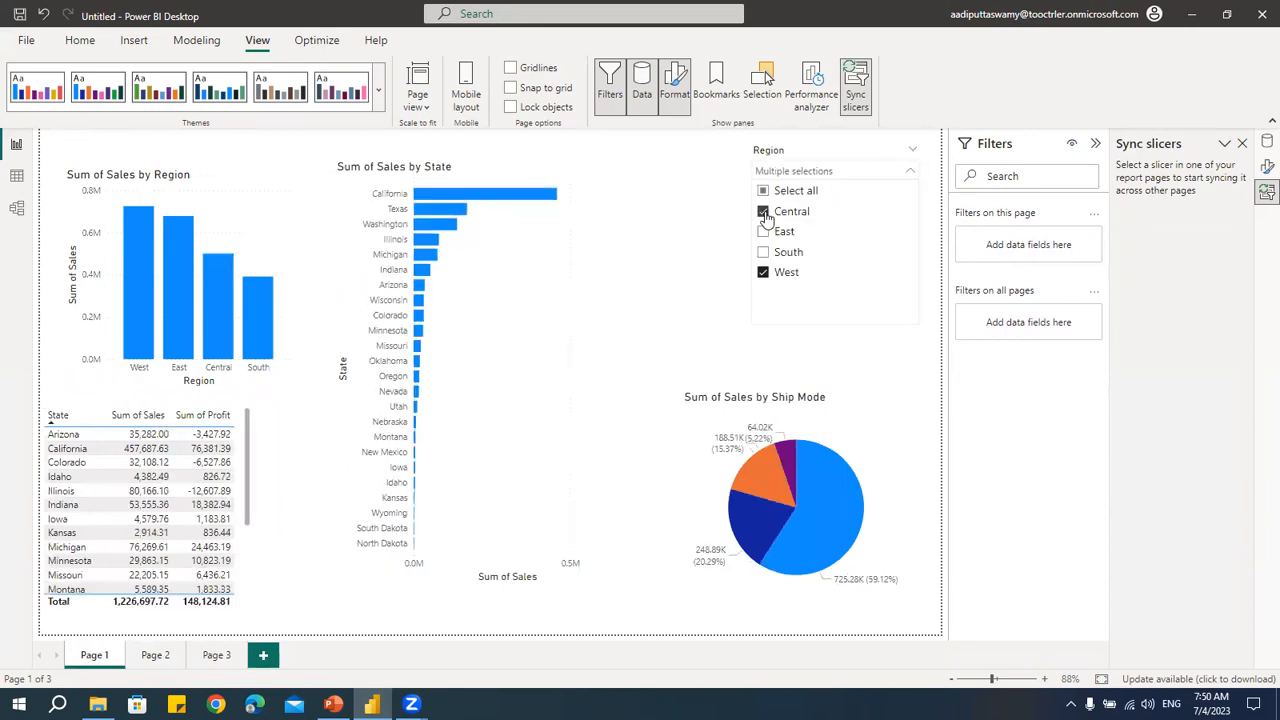
click(763, 273)
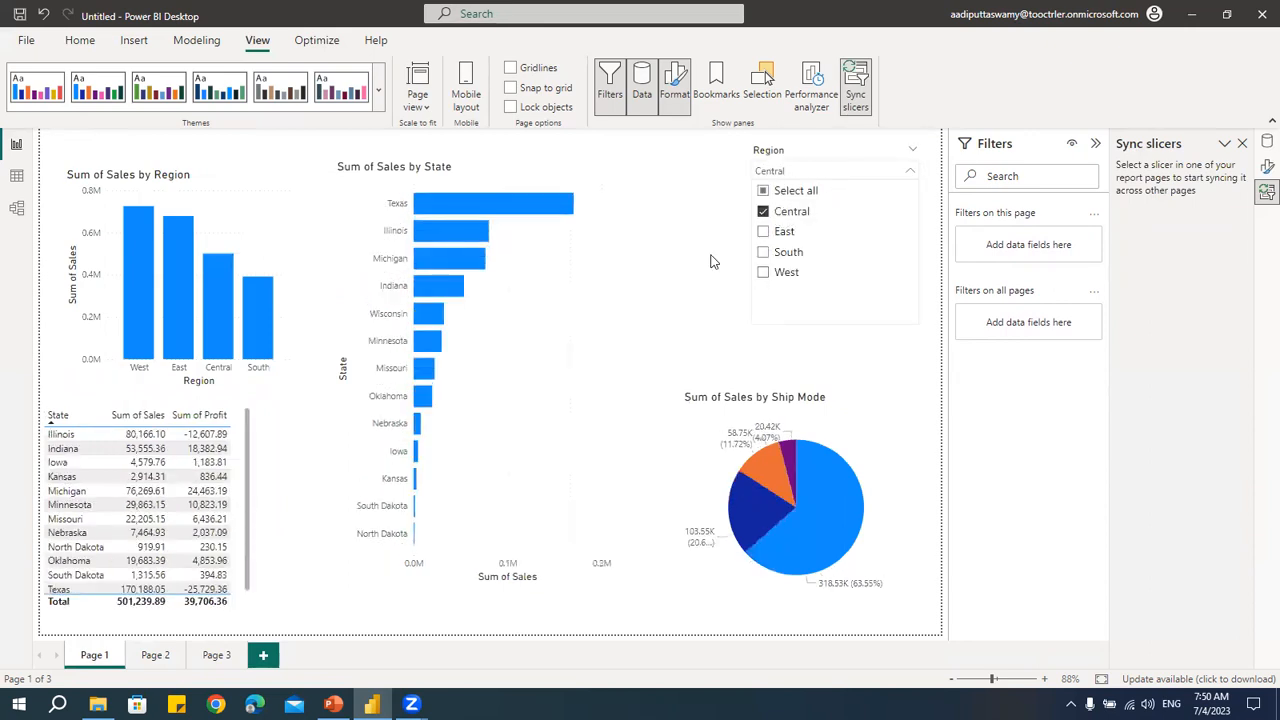
click(155, 660)
click(216, 658)
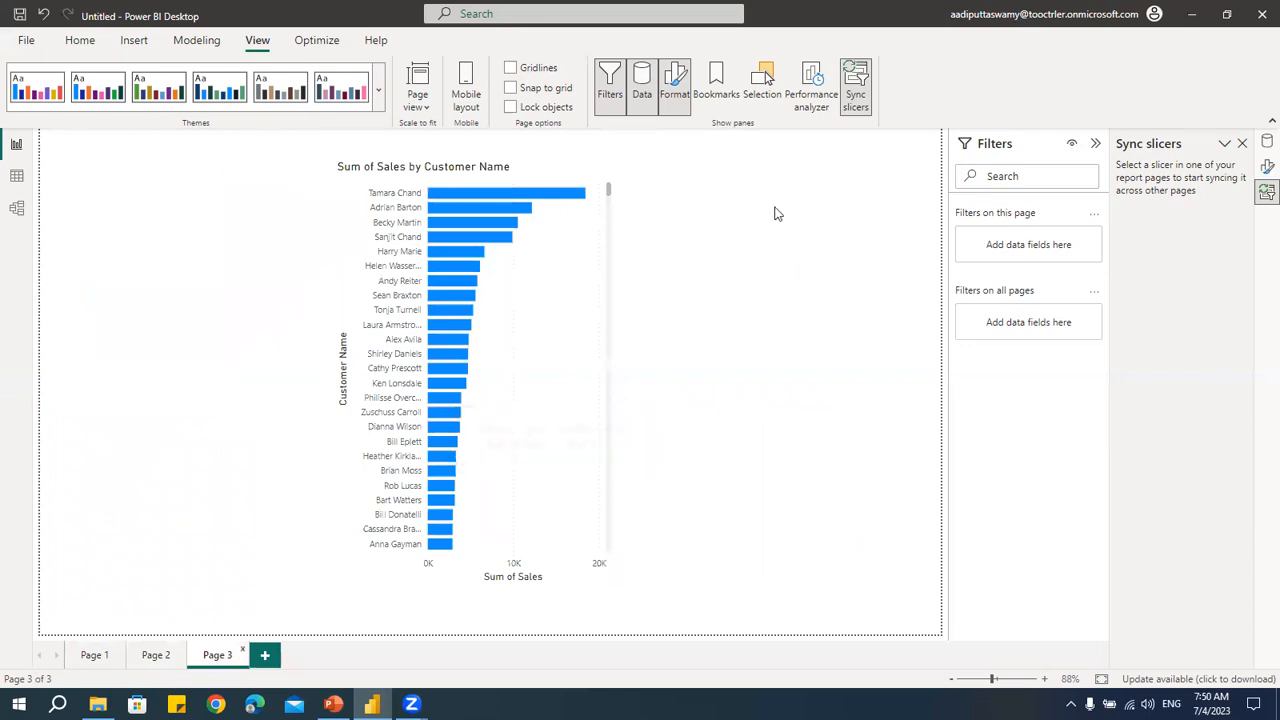
Step: Return to Page 1 and review the Region slicer's sync and visibility settings
click(80, 664)
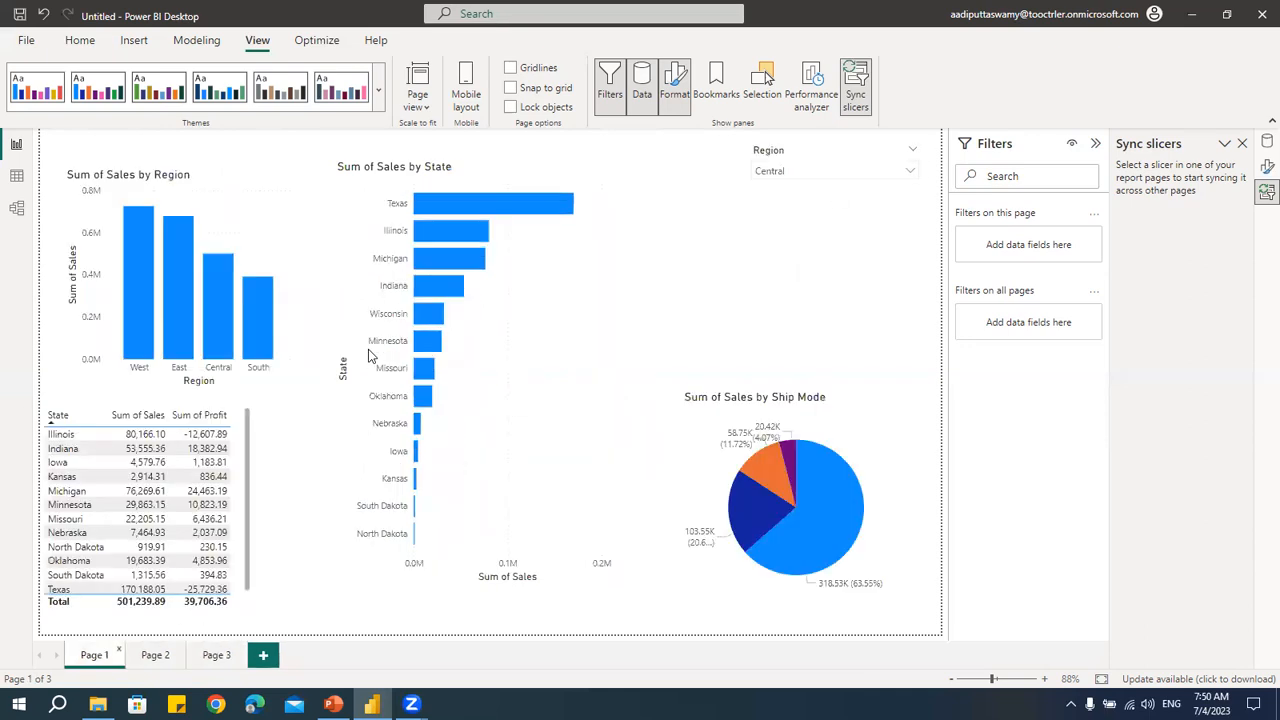
click(816, 158)
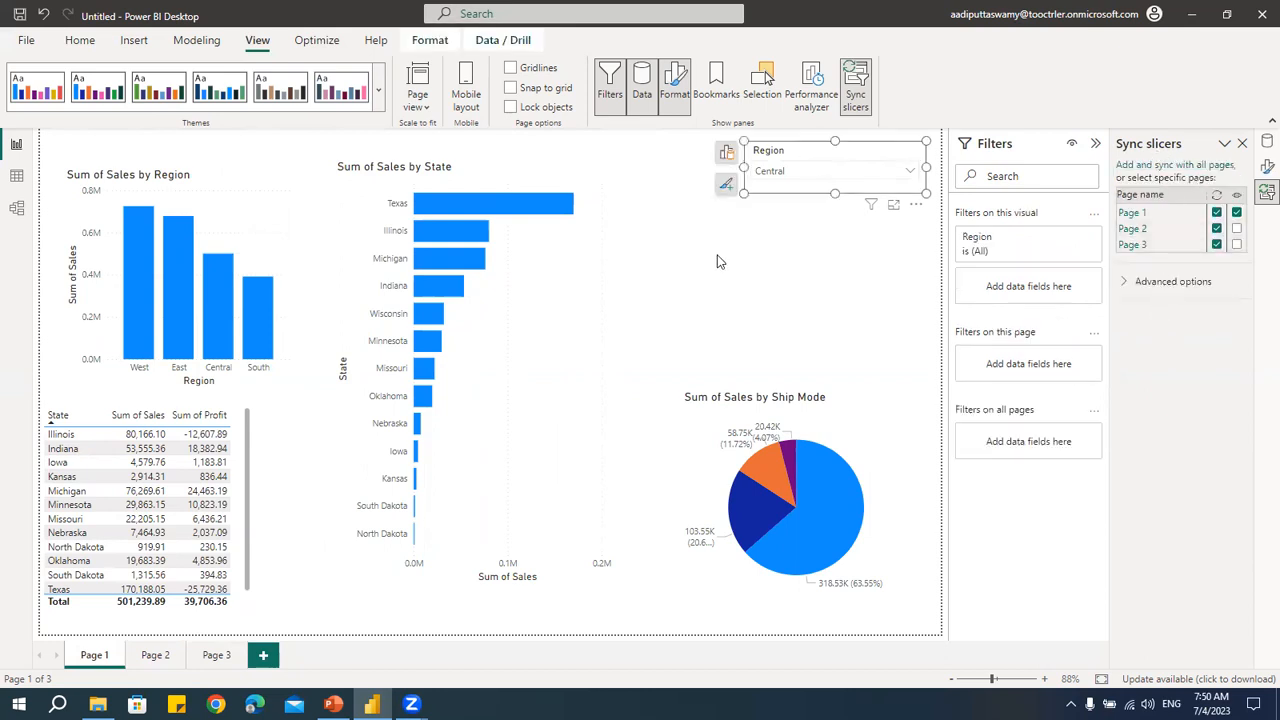
click(800, 220)
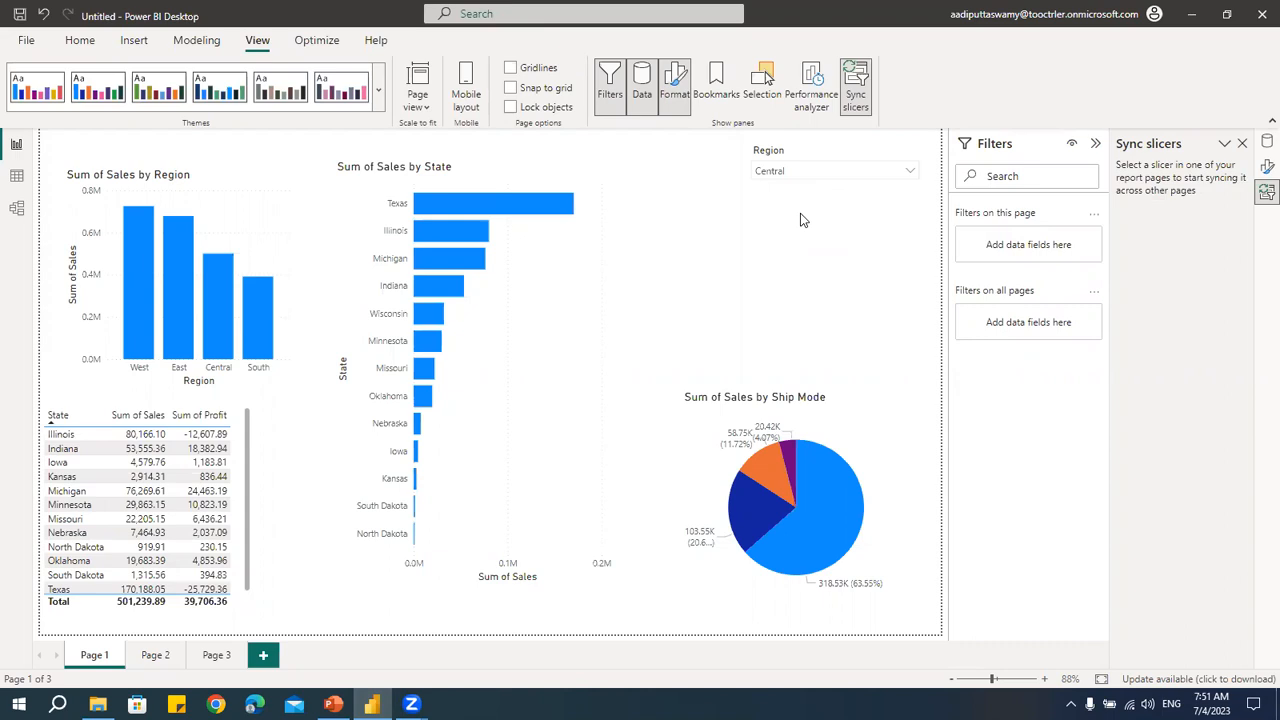
right_click(548, 209)
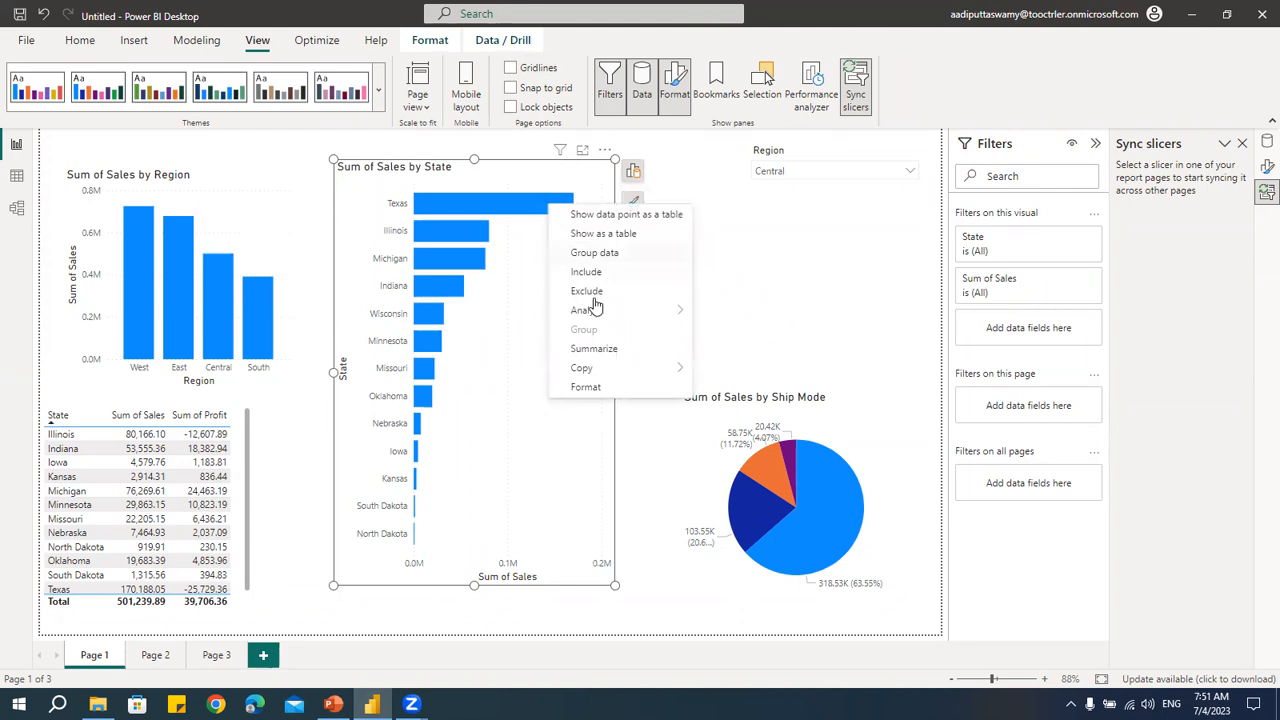
mouse_move(594, 378)
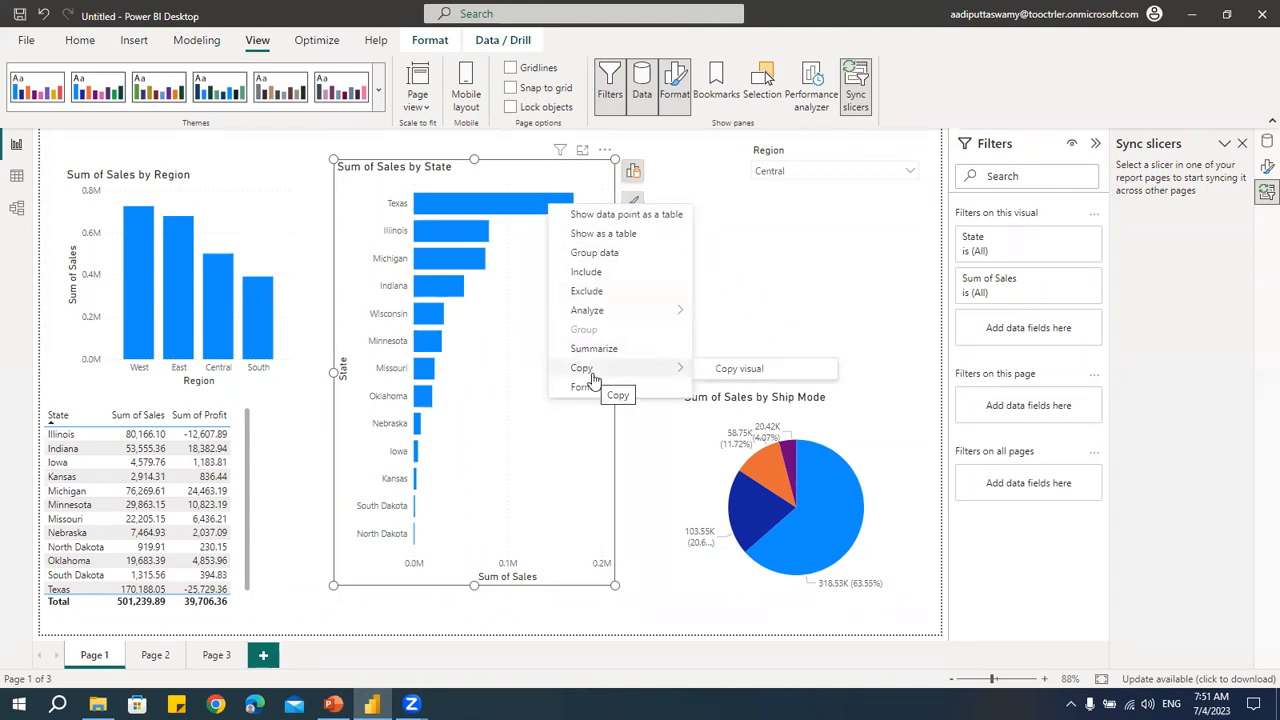
click(775, 265)
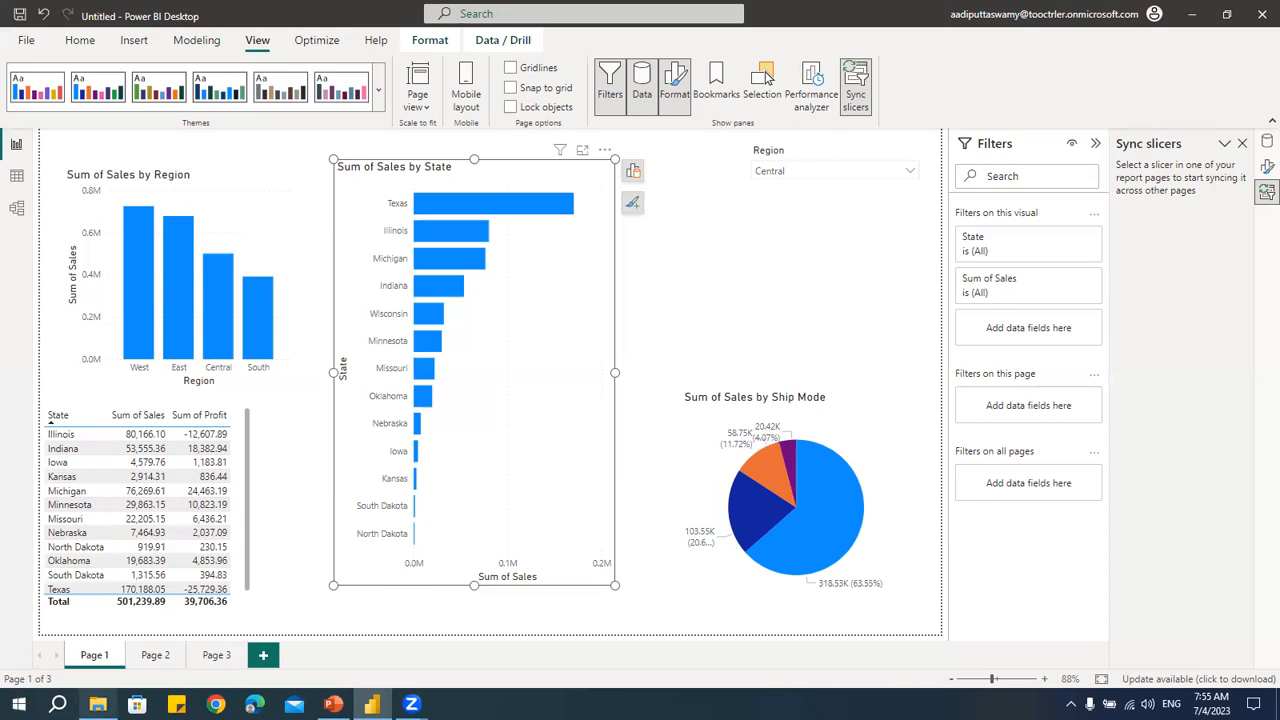
Step: Switch to File Explorer, open the Day 06 folder and copy its folder path
mouse_move(98, 704)
click(133, 640)
double_click(229, 263)
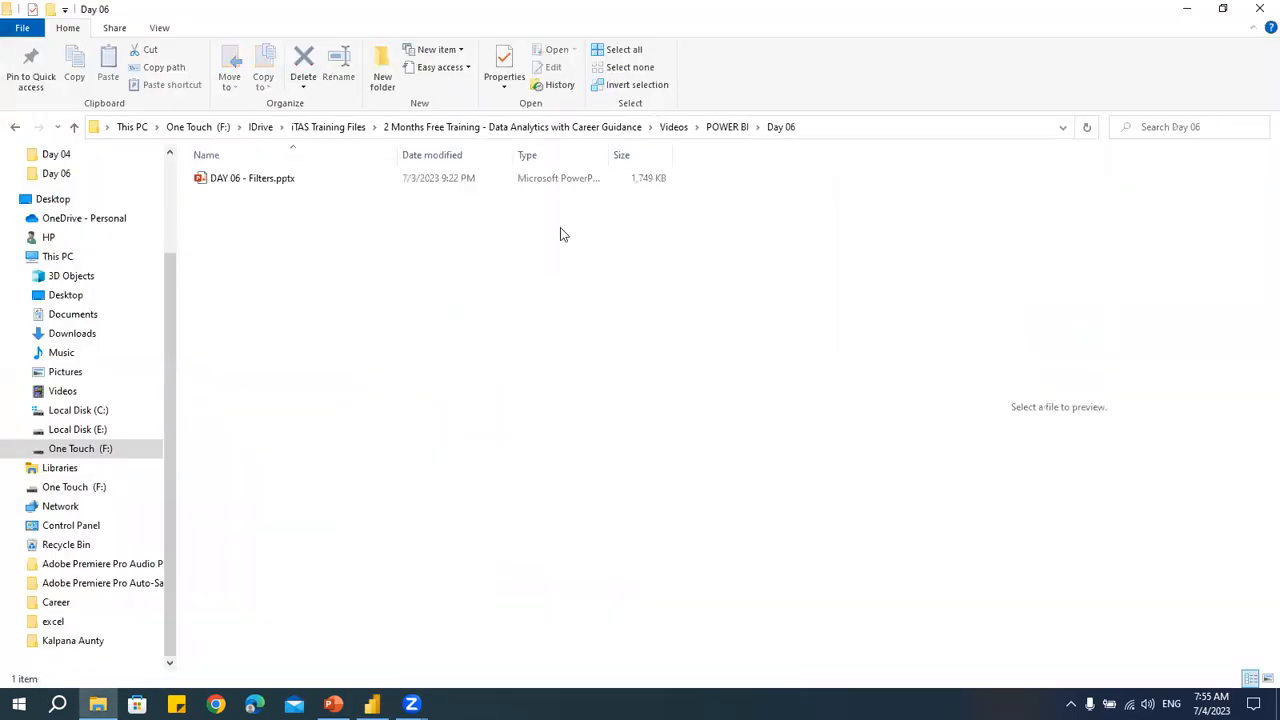
click(840, 126)
key(ctrl+c)
click(777, 443)
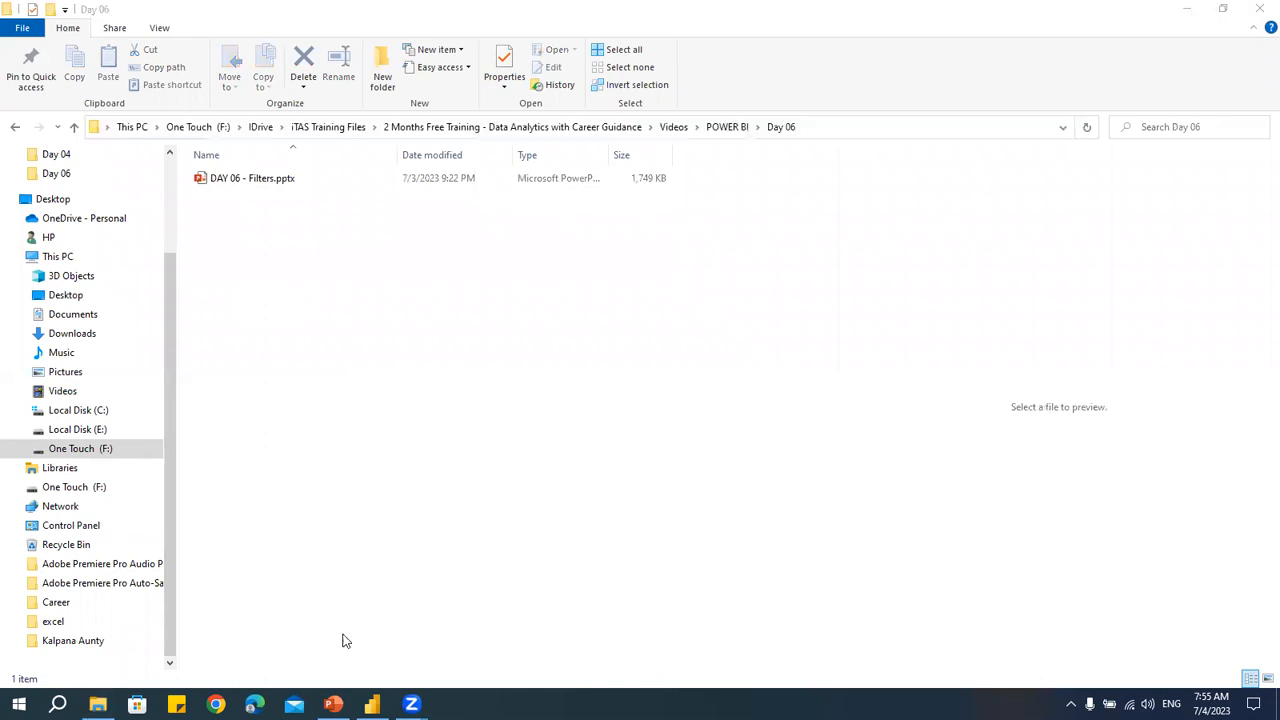
Step: Switch to Power BI Desktop and save the report in the Day 06 folder, using the copied path, as "Day 06 - Filters"
click(372, 705)
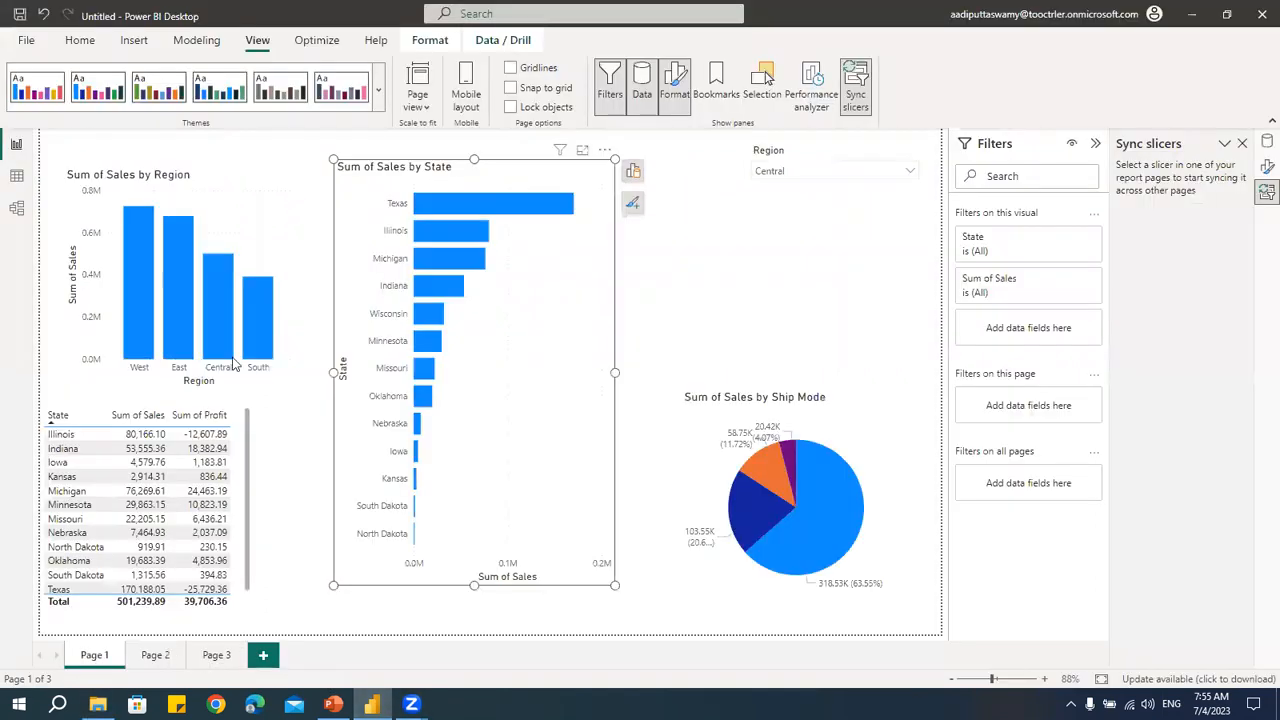
click(26, 41)
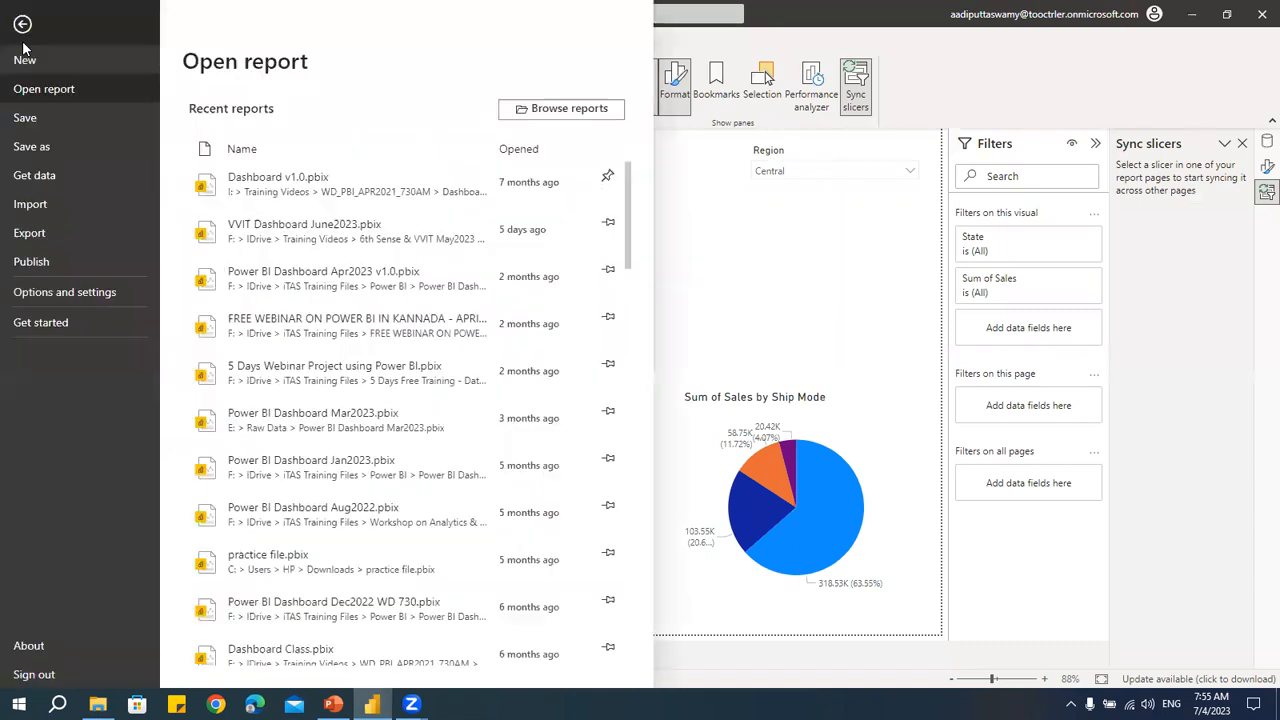
click(45, 117)
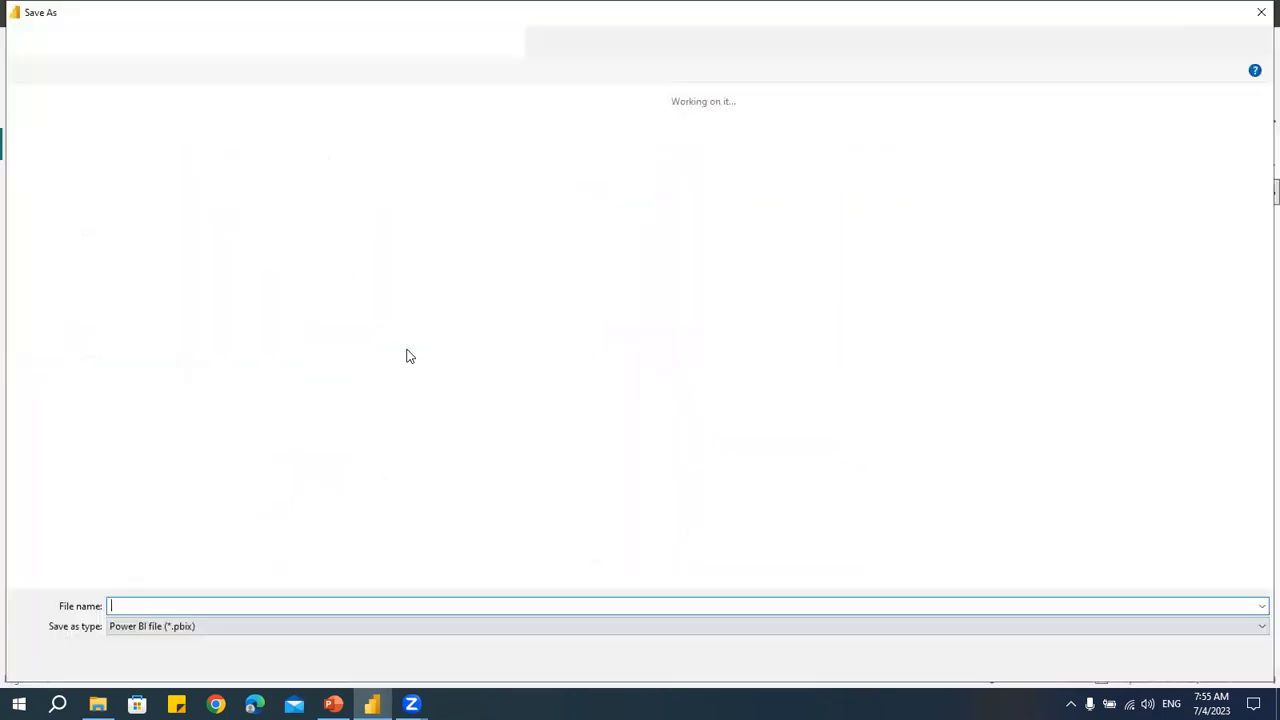
key(ctrl+v)
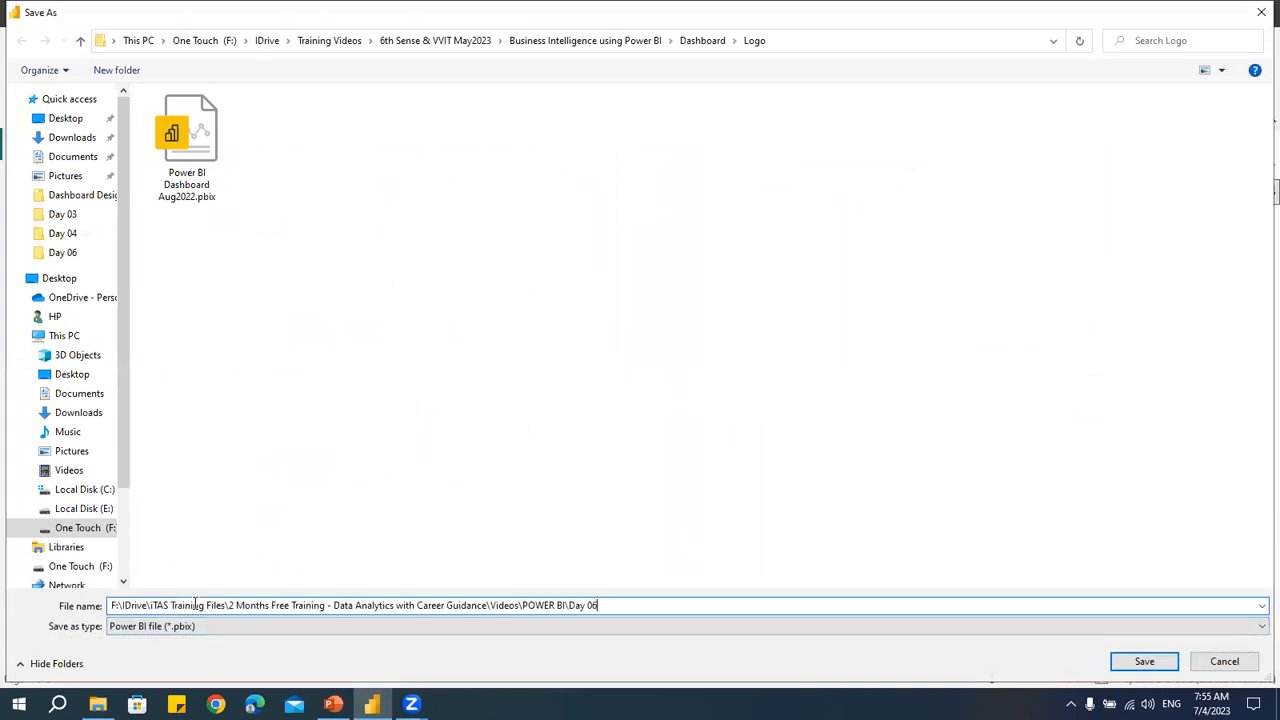
key(Return)
text(Day 06 - Filters)
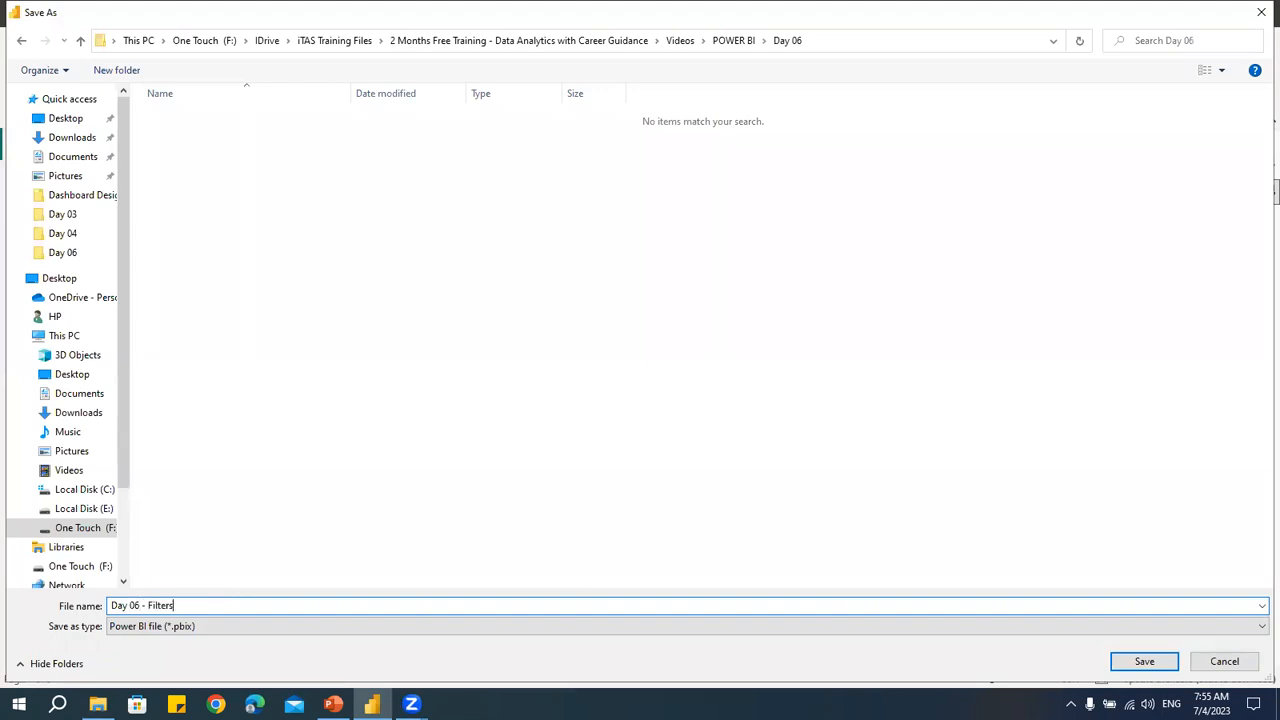
key(Return)
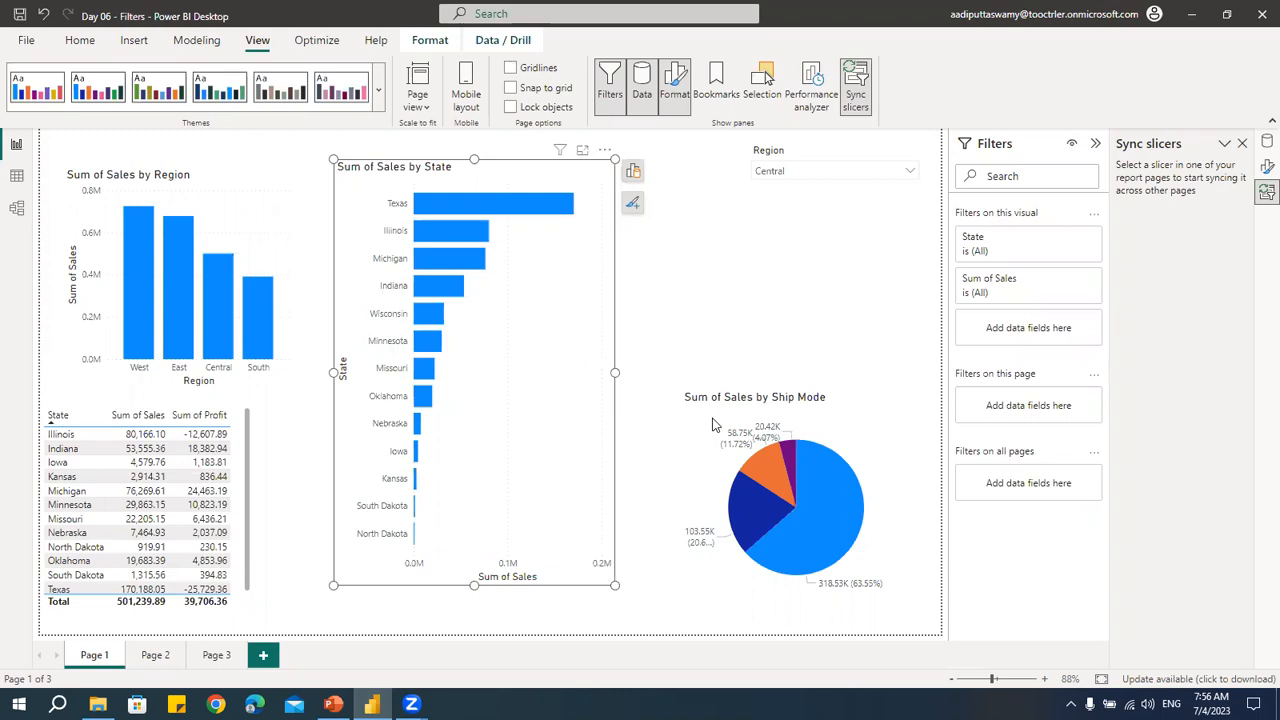
Step: Switch to Google Chrome, use the iTech Analytics Solutions profile and open the itasinc.in website
click(216, 690)
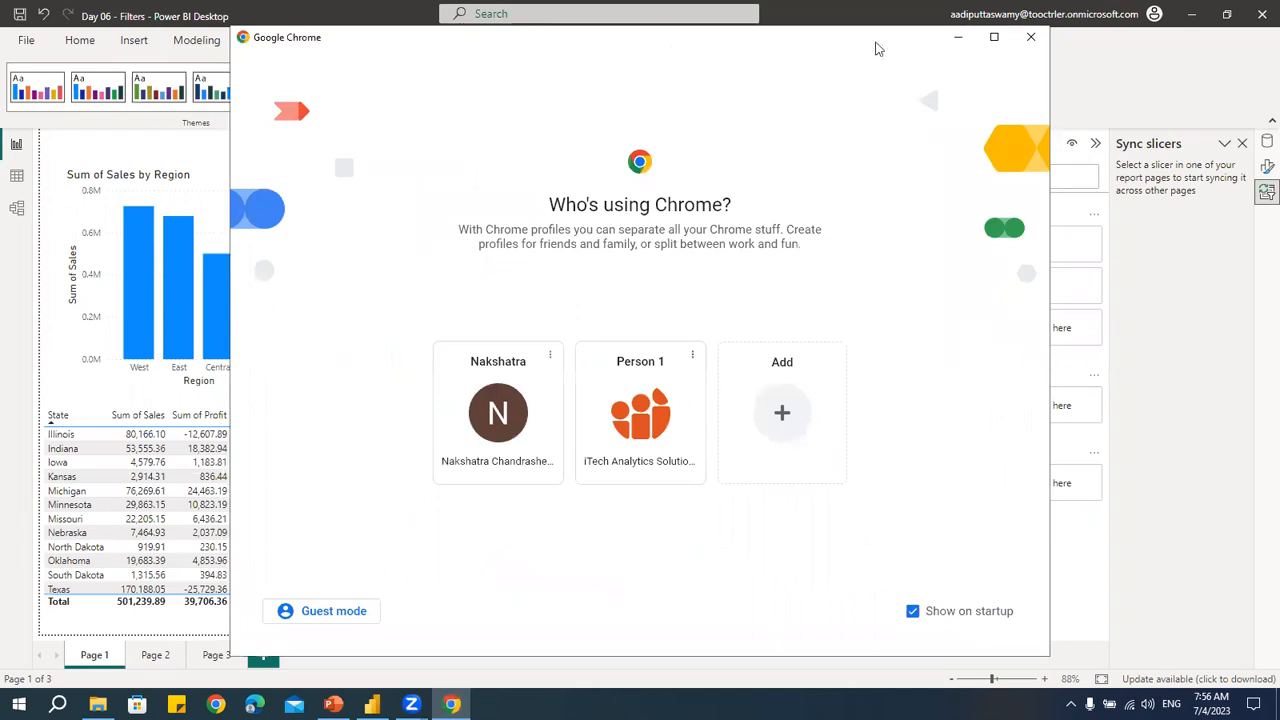
click(994, 38)
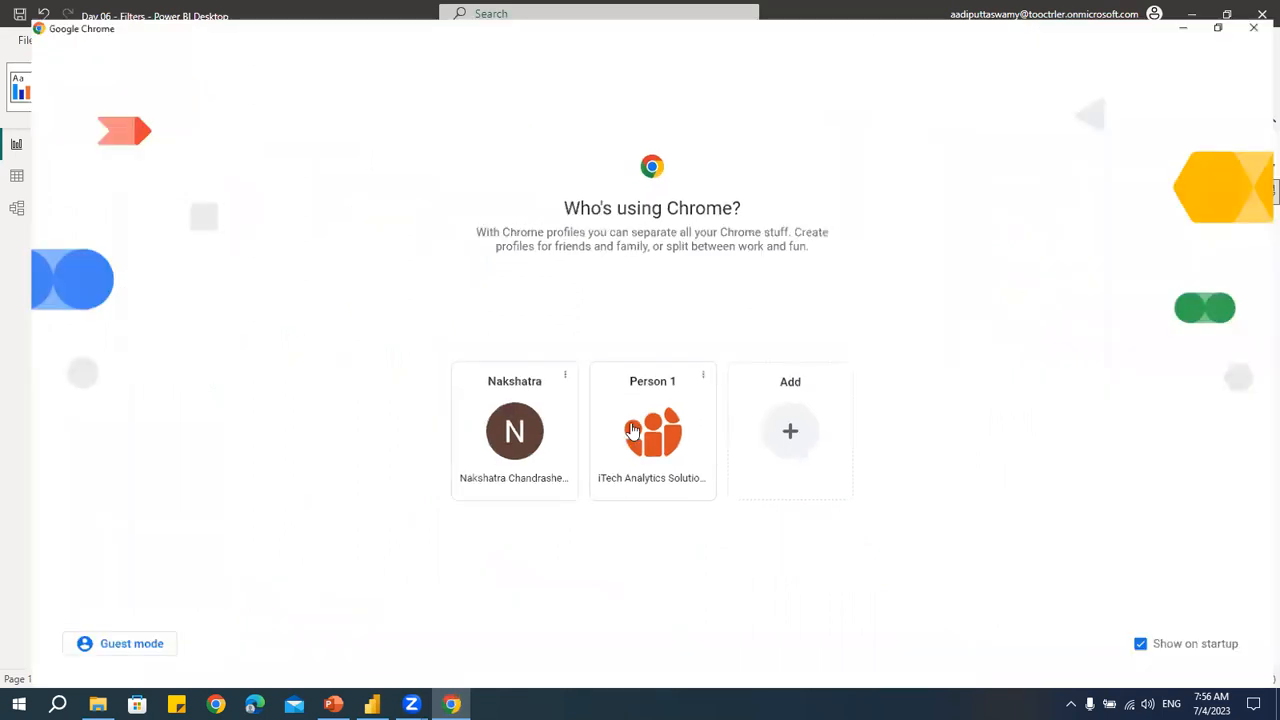
click(243, 37)
text(it)
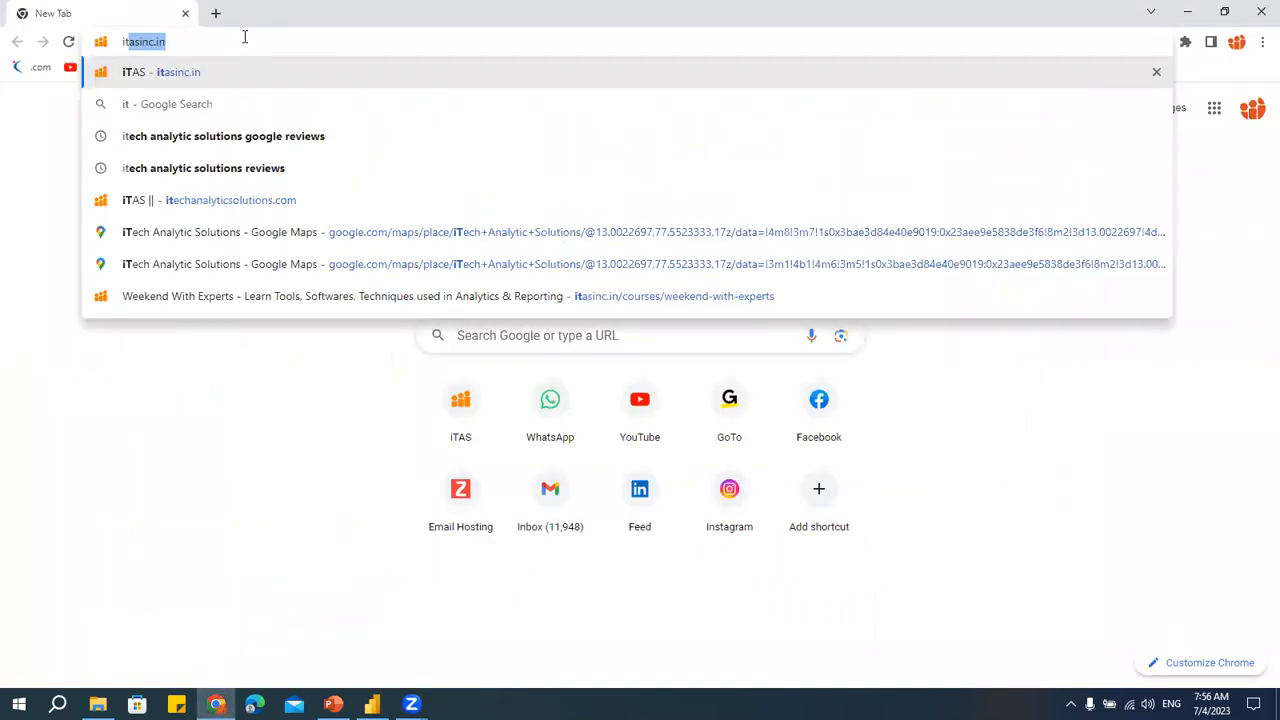
key(Return)
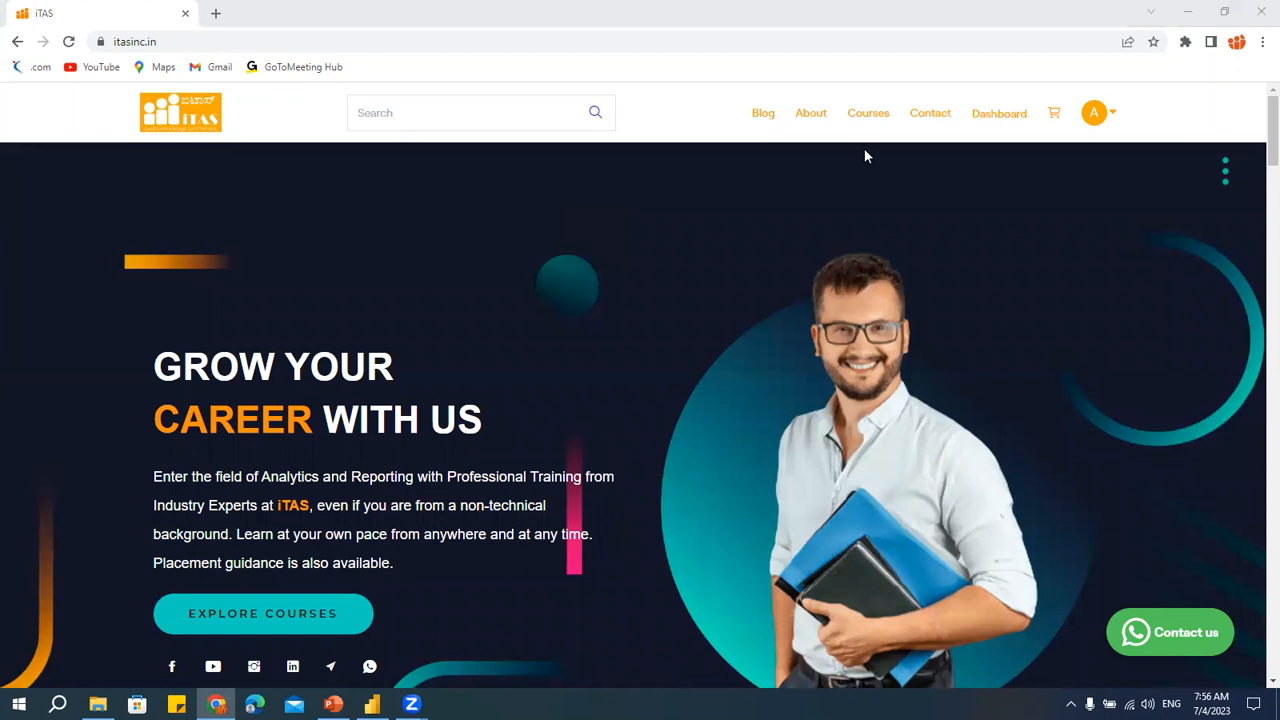
Step: Open the free live Data Analytics training from the Webinars course category and select its web address
click(860, 114)
click(192, 226)
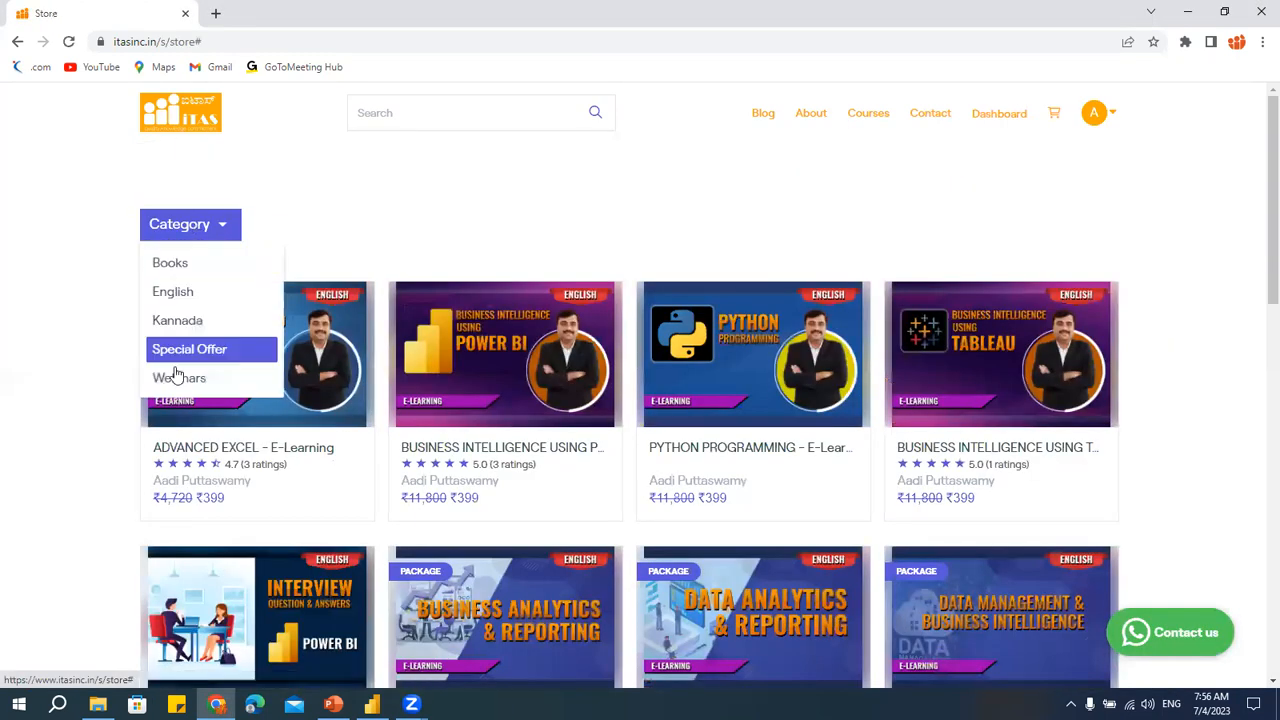
click(178, 377)
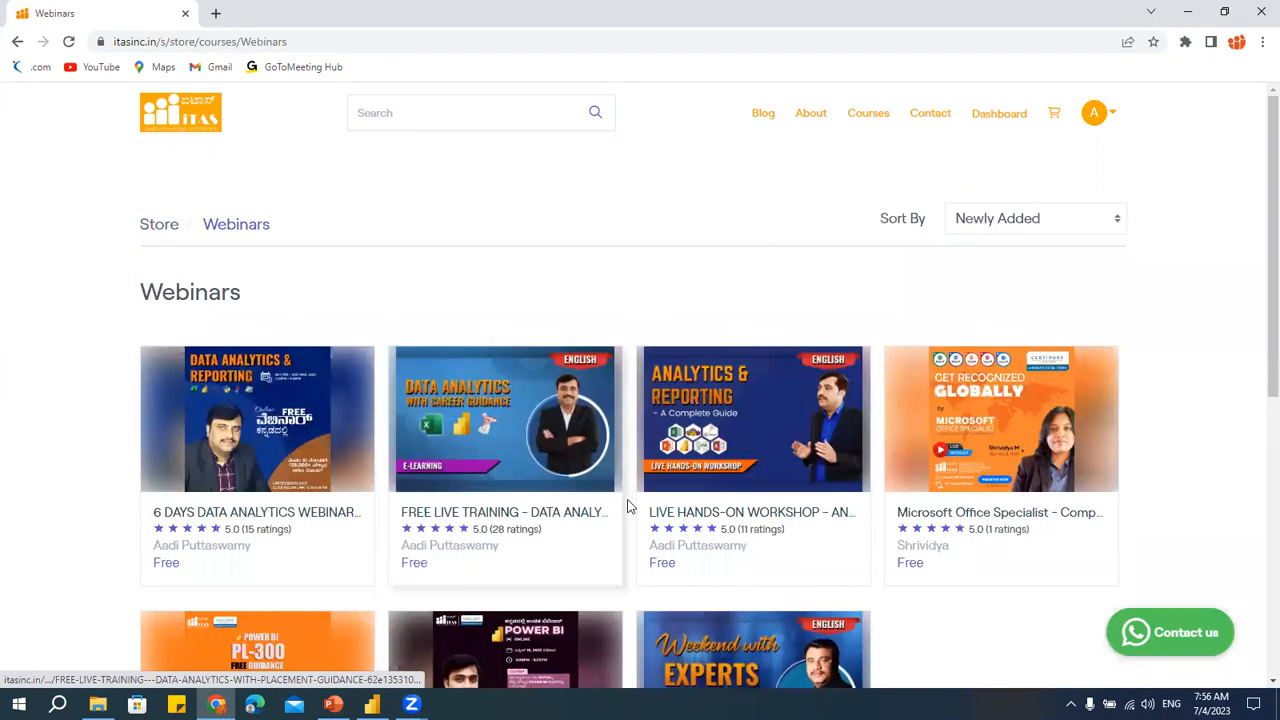
scroll(628, 507, down, 4)
scroll(626, 497, up, 2)
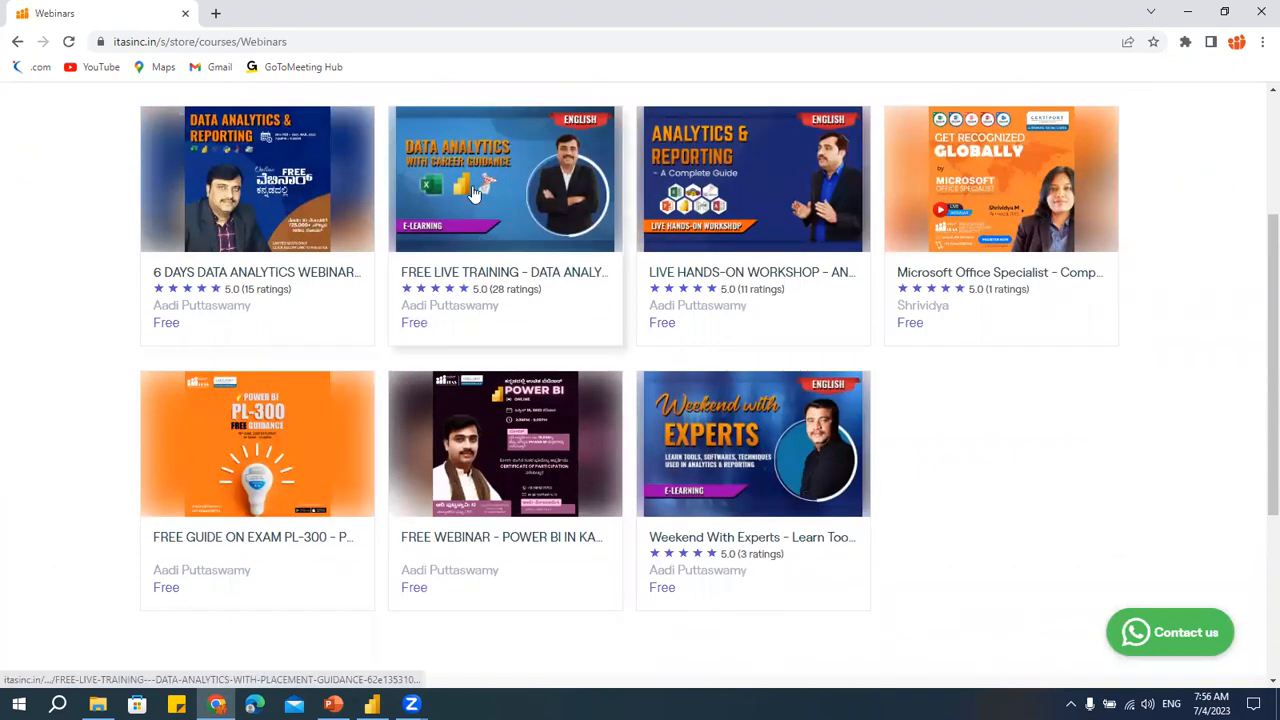
click(487, 337)
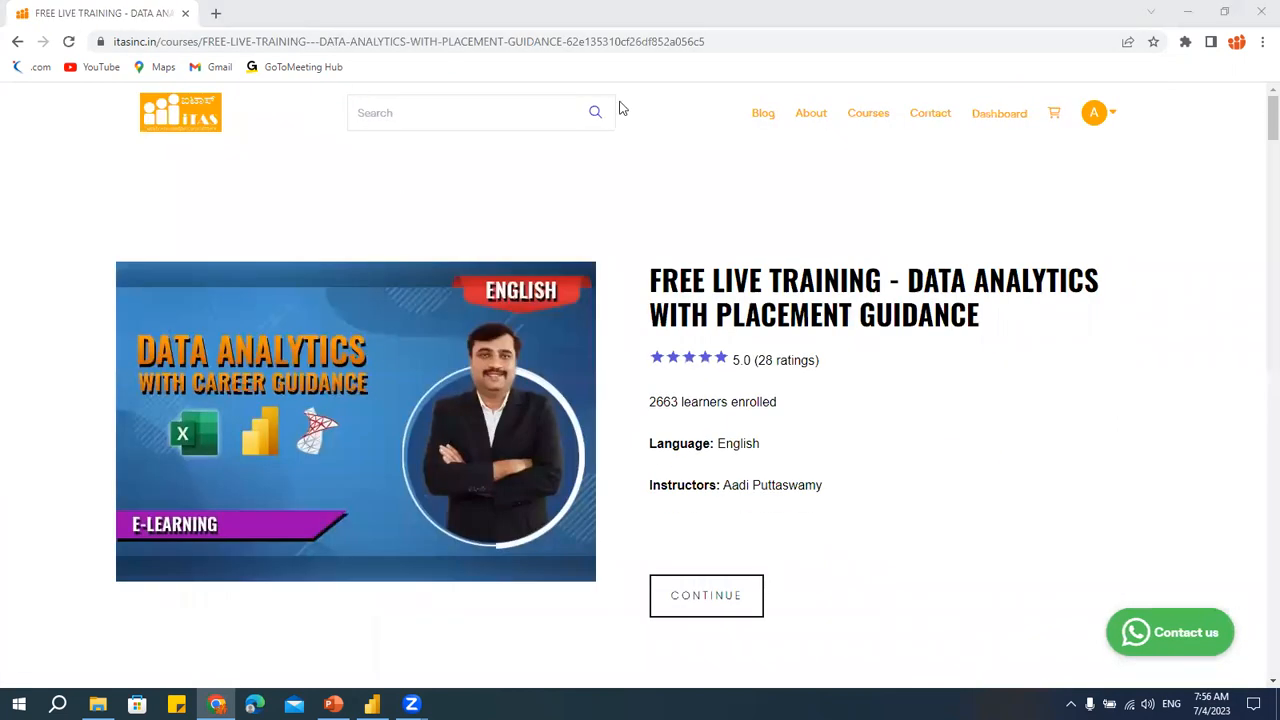
drag(563, 42, 65, 18)
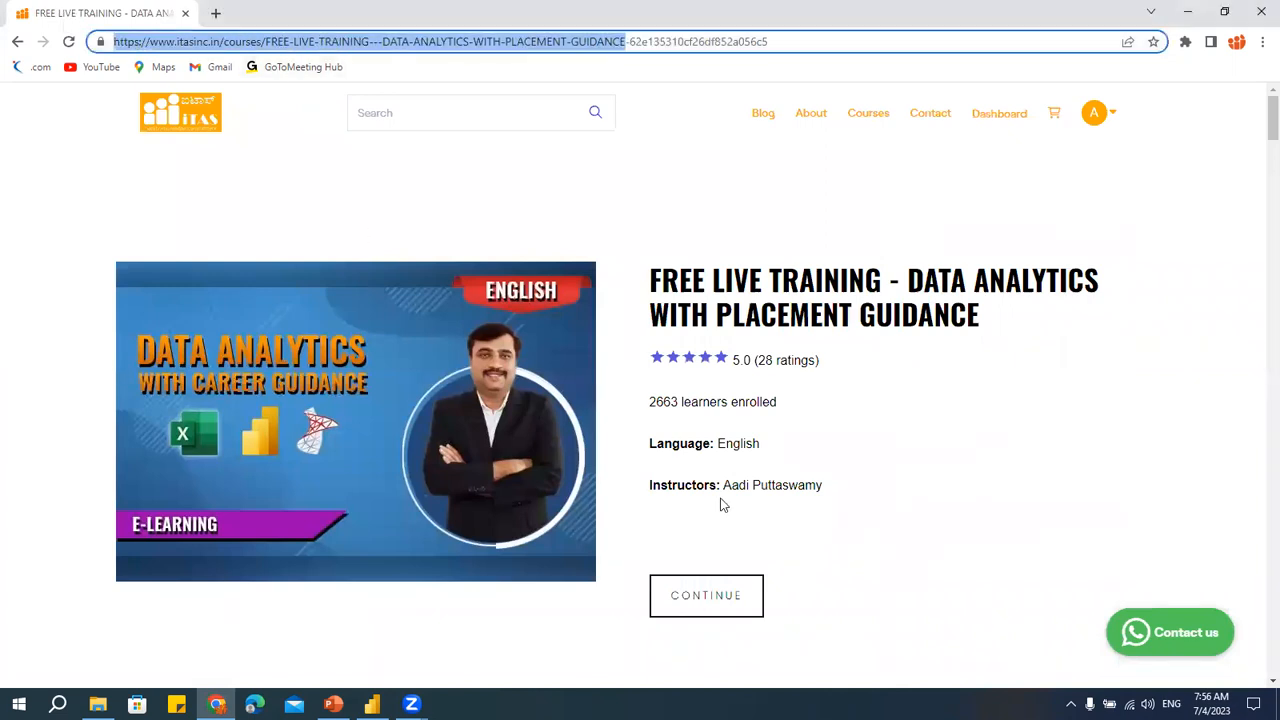
key(alt+Tab)
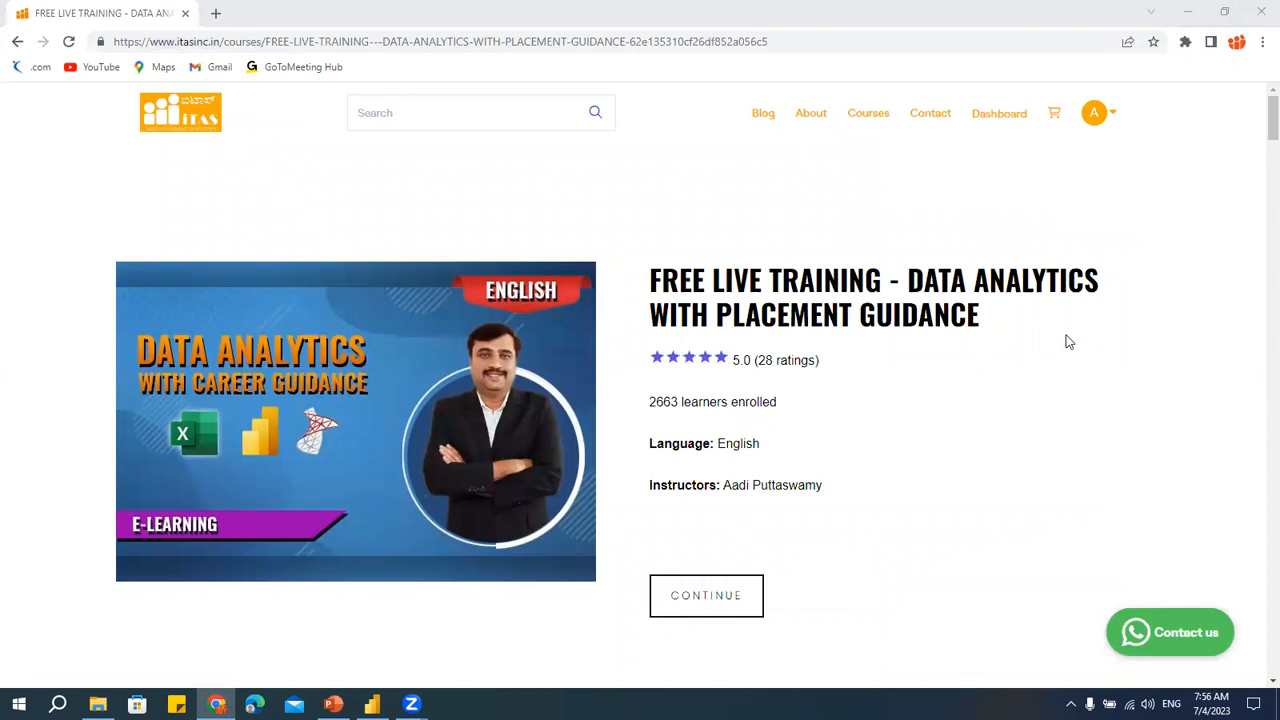
Step: Find the Course Curriculum on the training page and expand the Data Analytics Training - WhatsApp Group Link module
scroll(397, 517, down, 15)
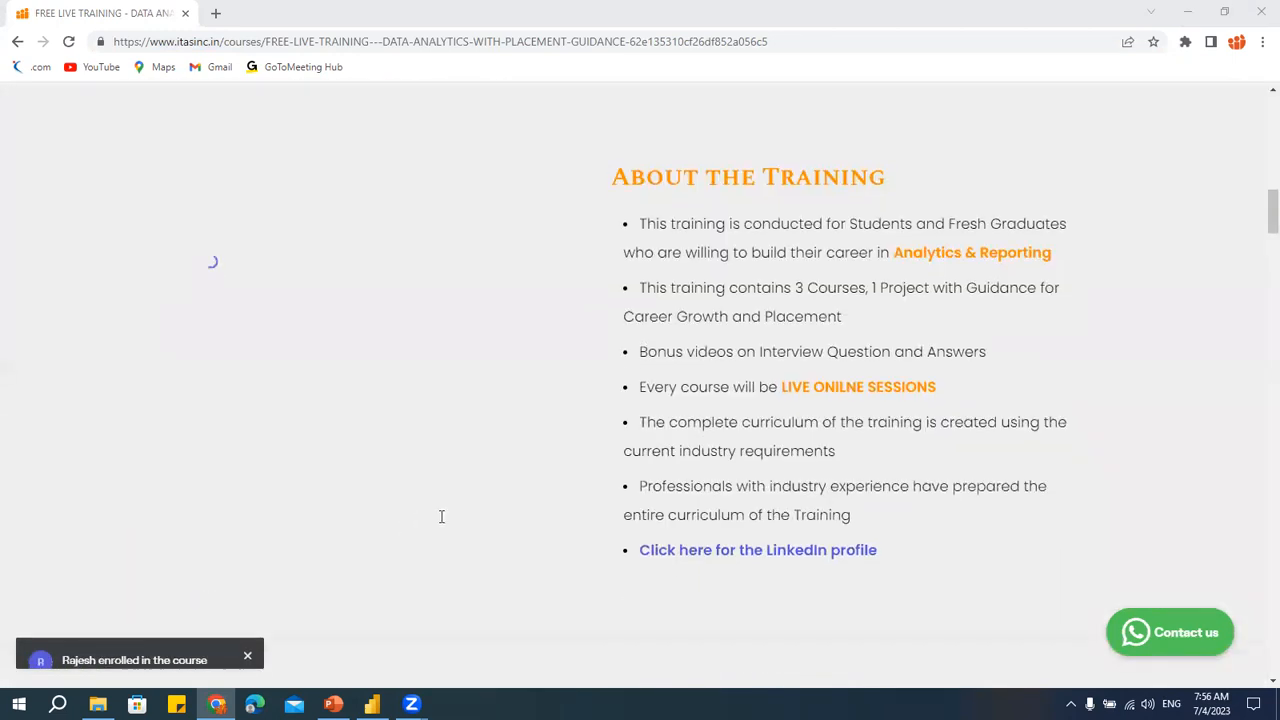
scroll(446, 512, down, 10)
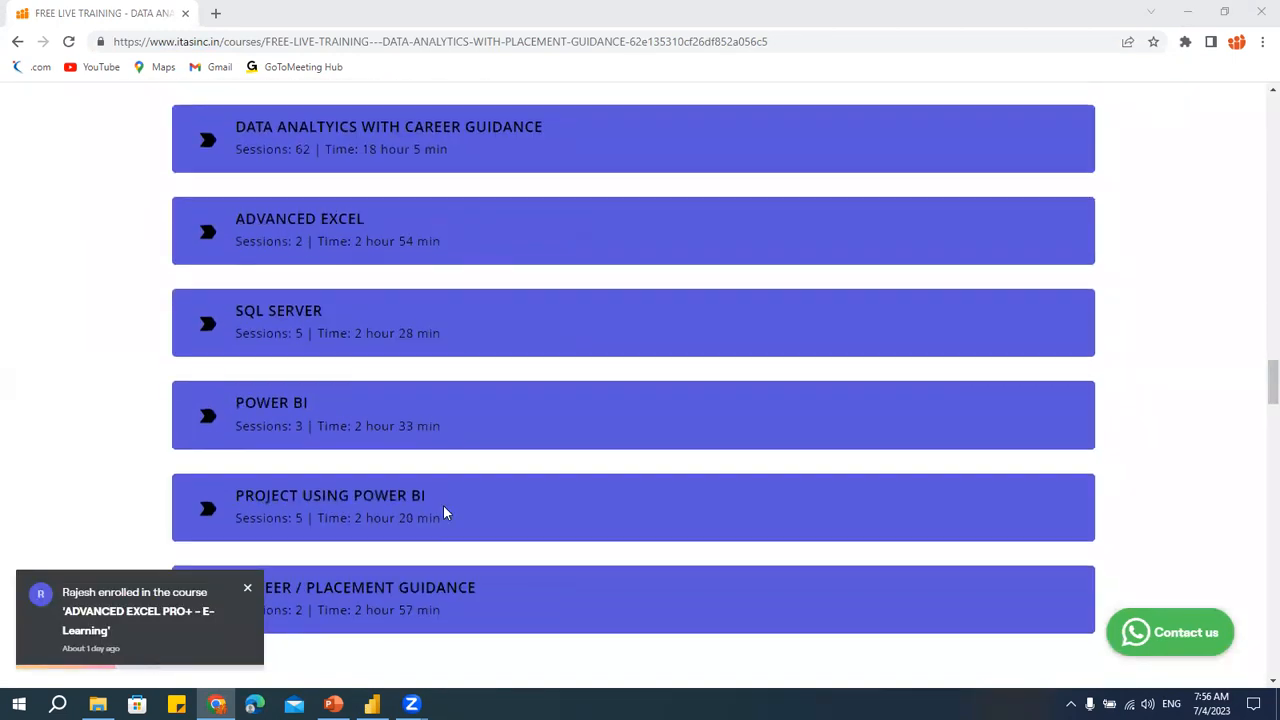
scroll(446, 512, up, 3)
scroll(443, 514, up, 1)
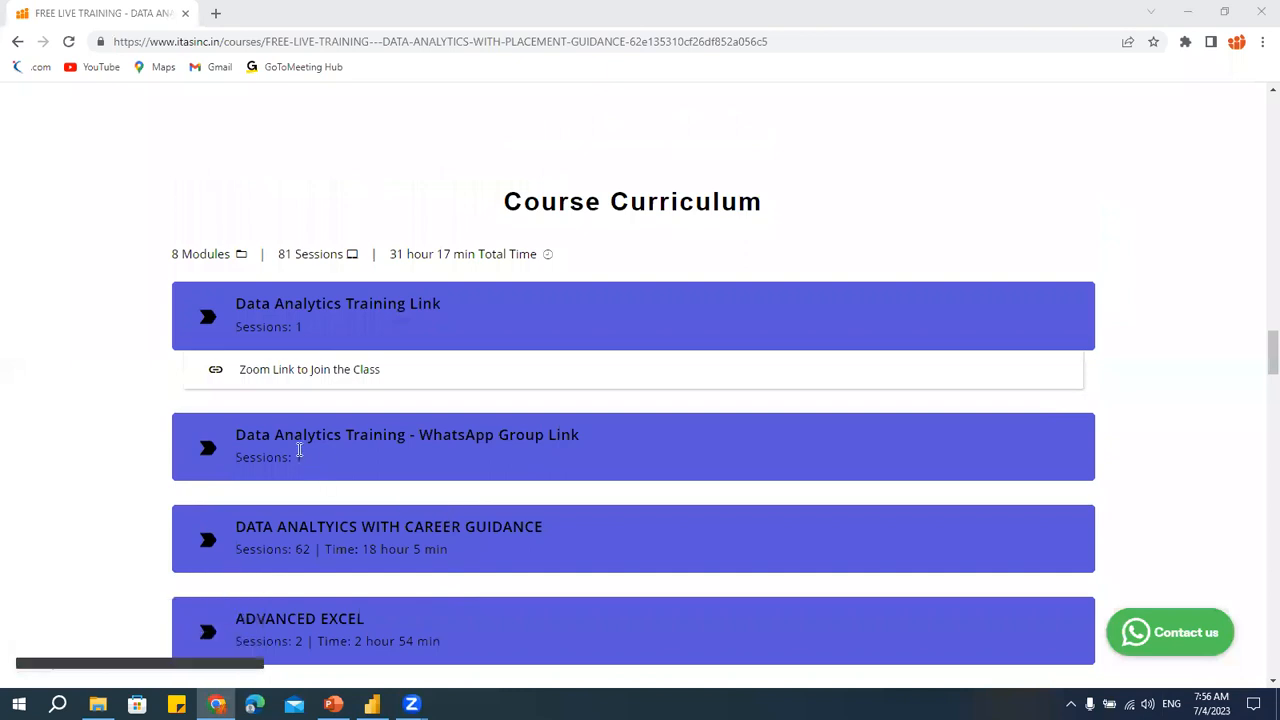
scroll(362, 455, up, 1)
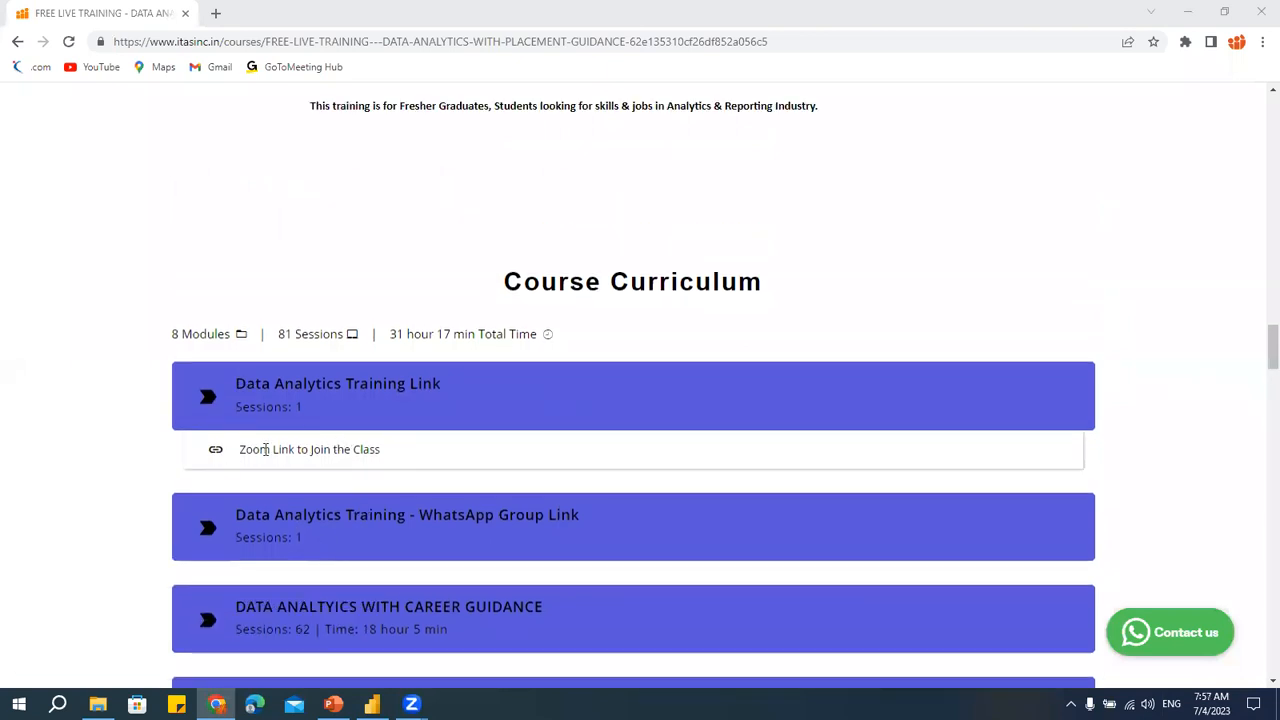
click(480, 428)
click(492, 429)
scroll(492, 432, down, 1)
click(440, 460)
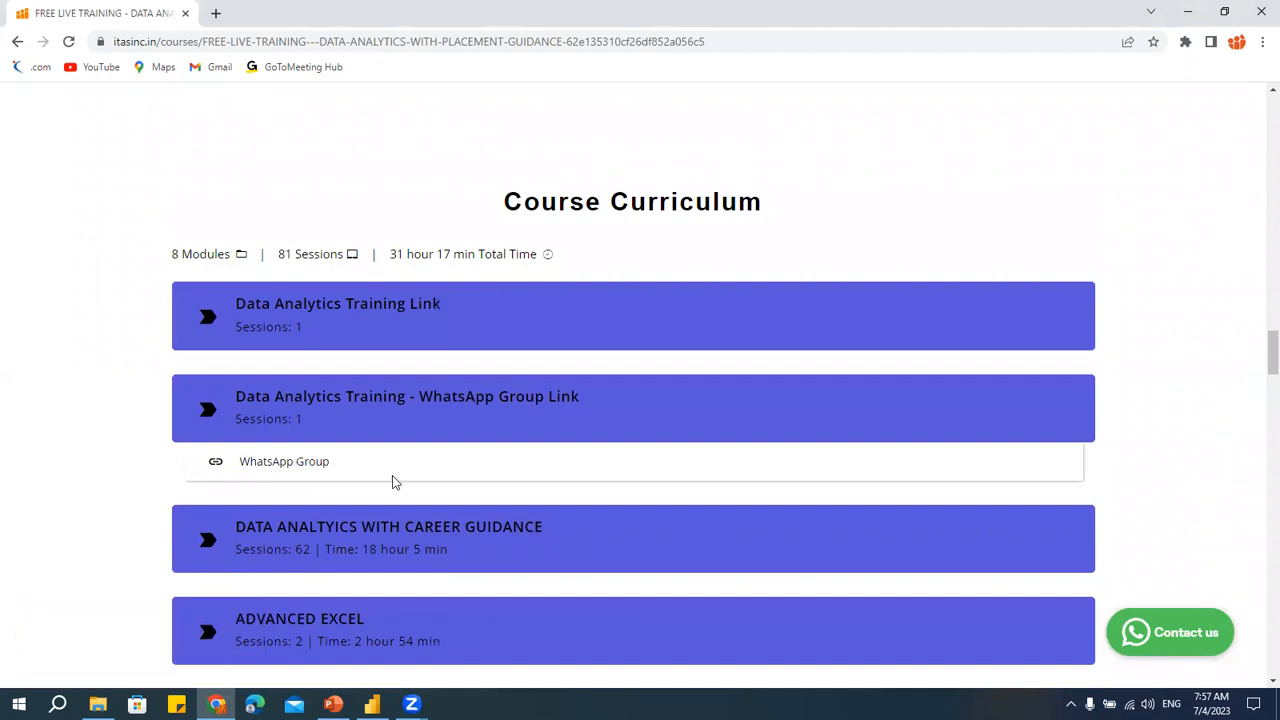
Step: Look through the remaining curriculum modules, then minimize Chrome to return to Power BI Desktop
scroll(393, 474, down, 3)
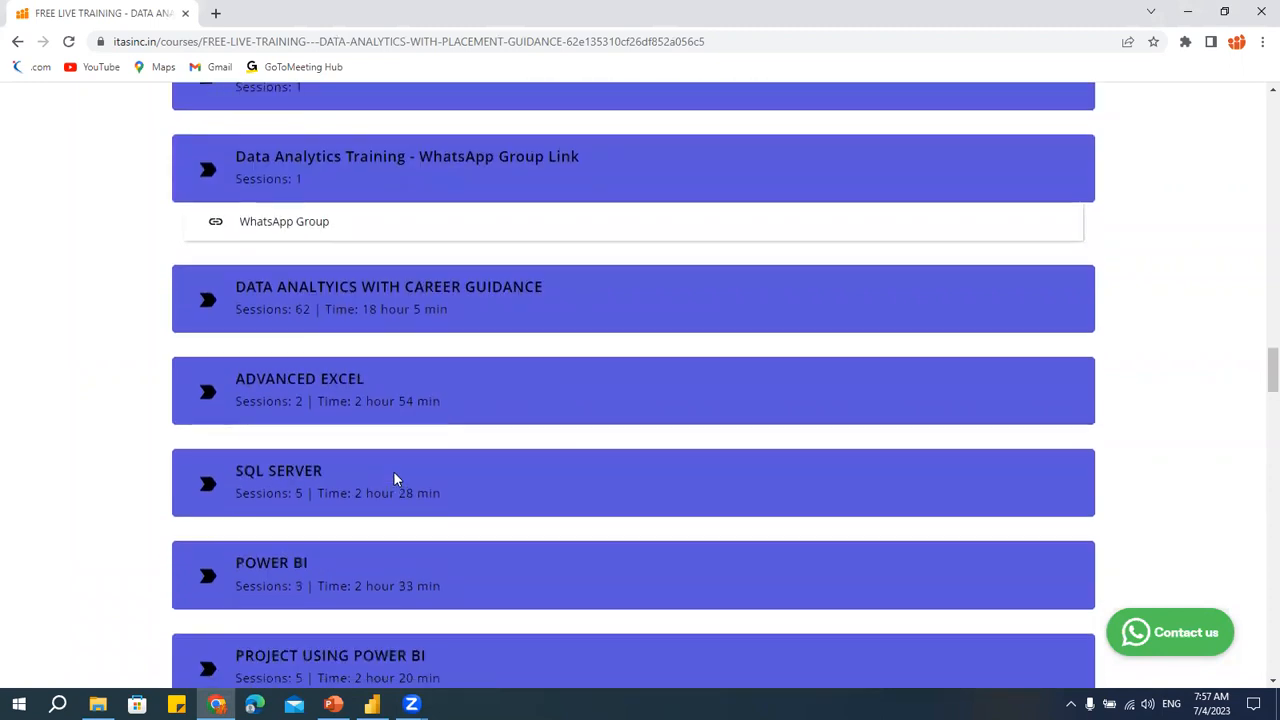
scroll(393, 471, down, 15)
scroll(393, 472, down, 8)
scroll(395, 460, up, 15)
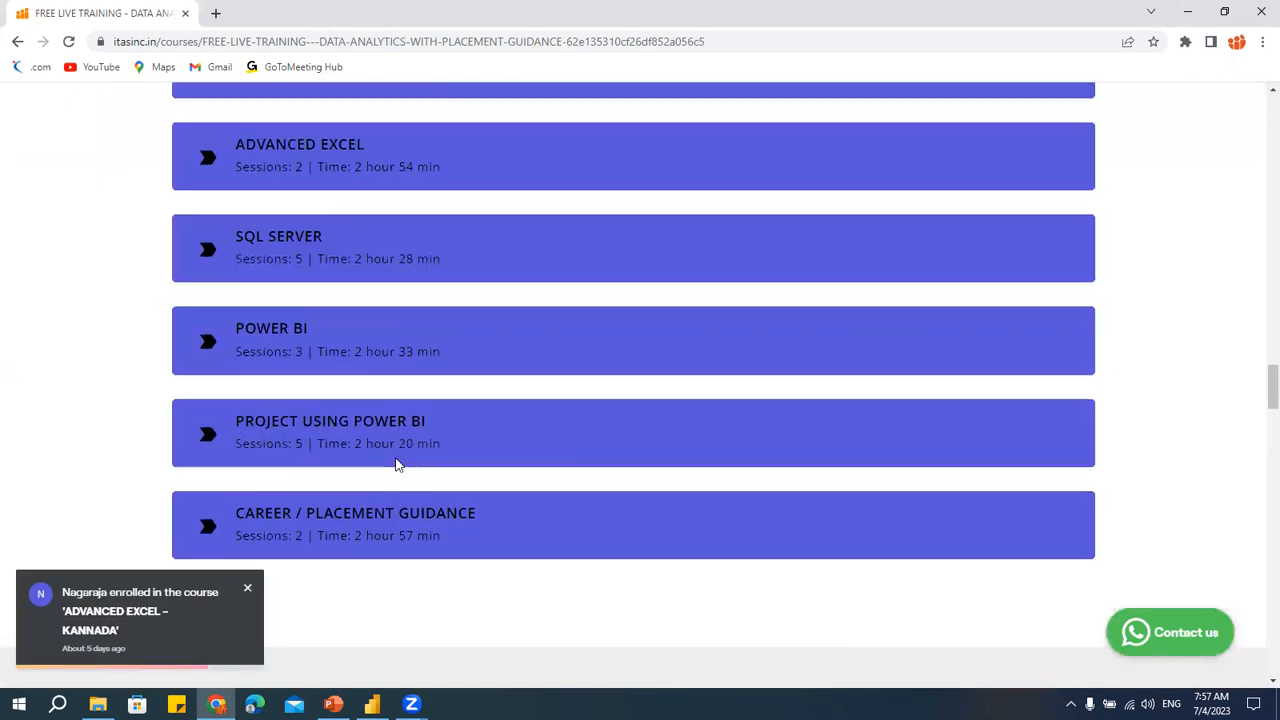
scroll(395, 463, up, 2)
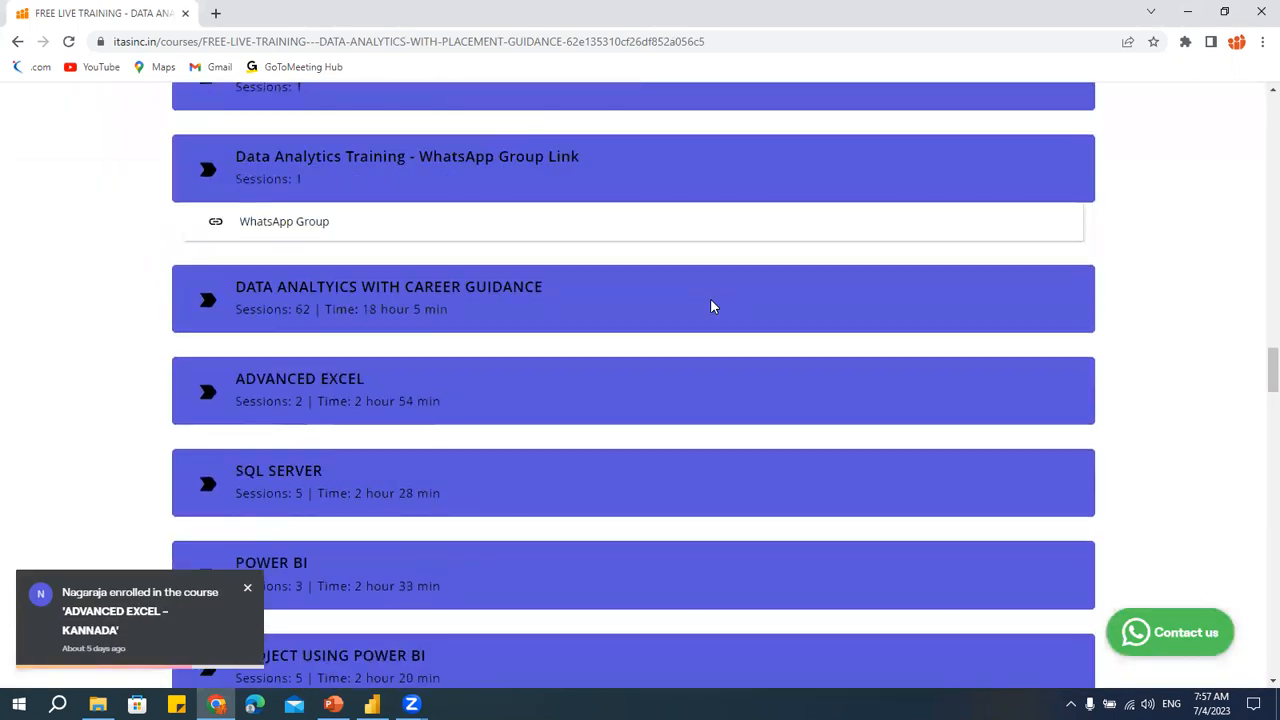
click(1187, 14)
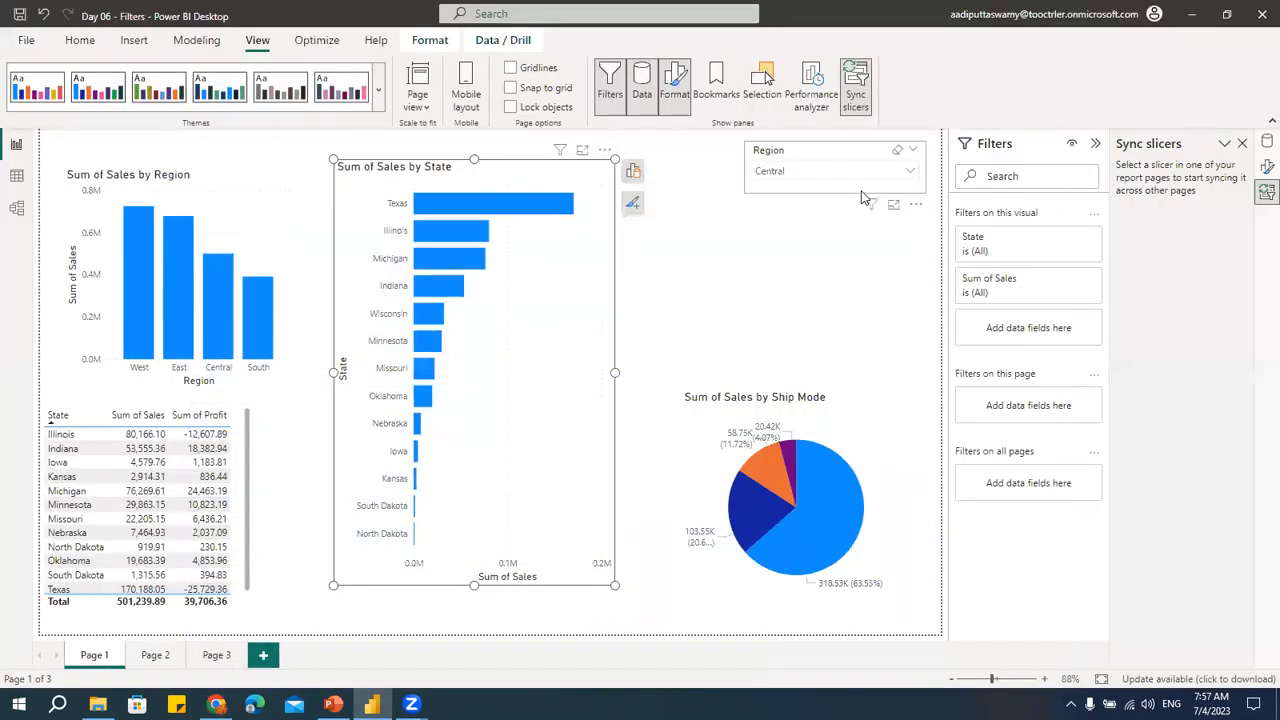
Step: Bring up the SQL Server database connection settings as a data source, review them and close them without connecting
click(645, 355)
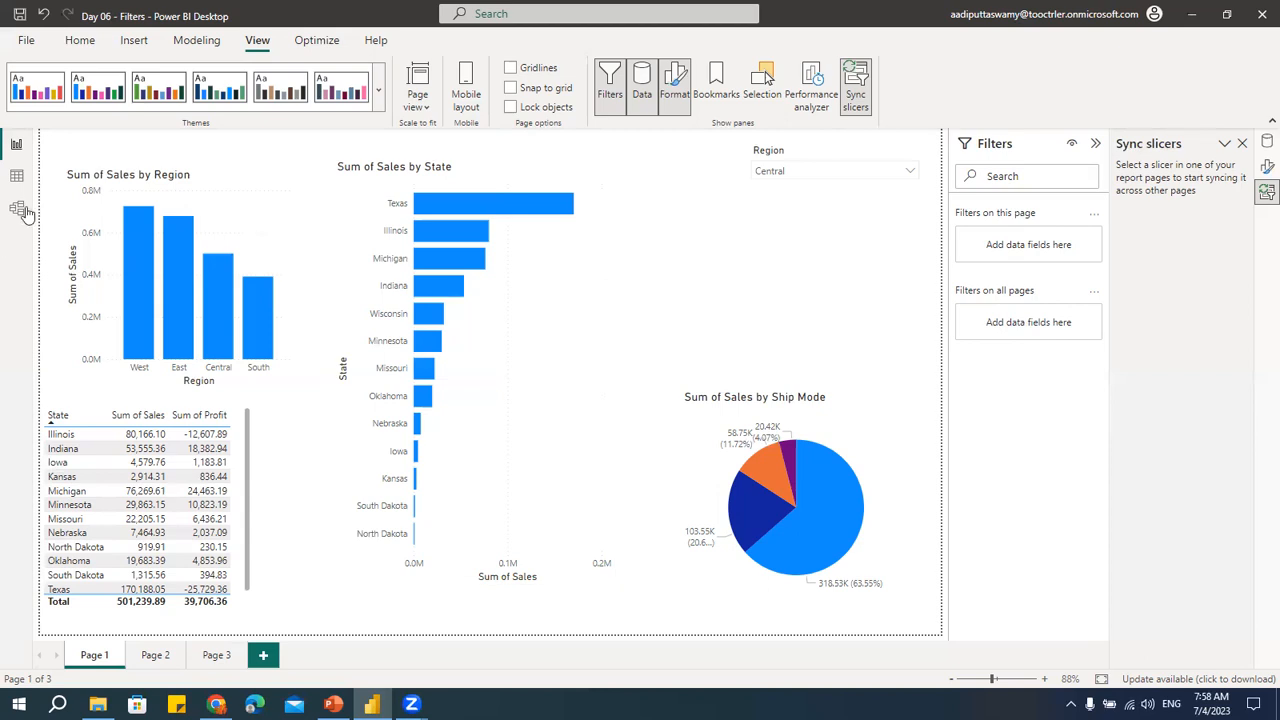
click(80, 40)
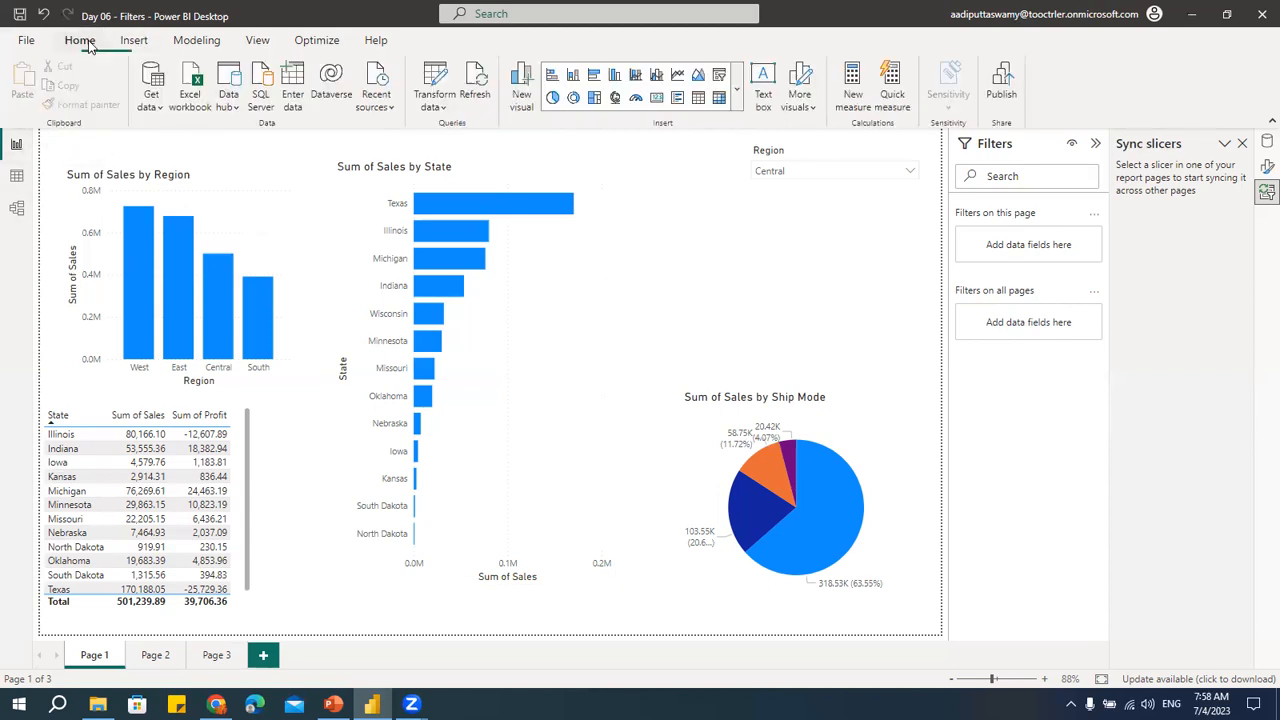
click(155, 106)
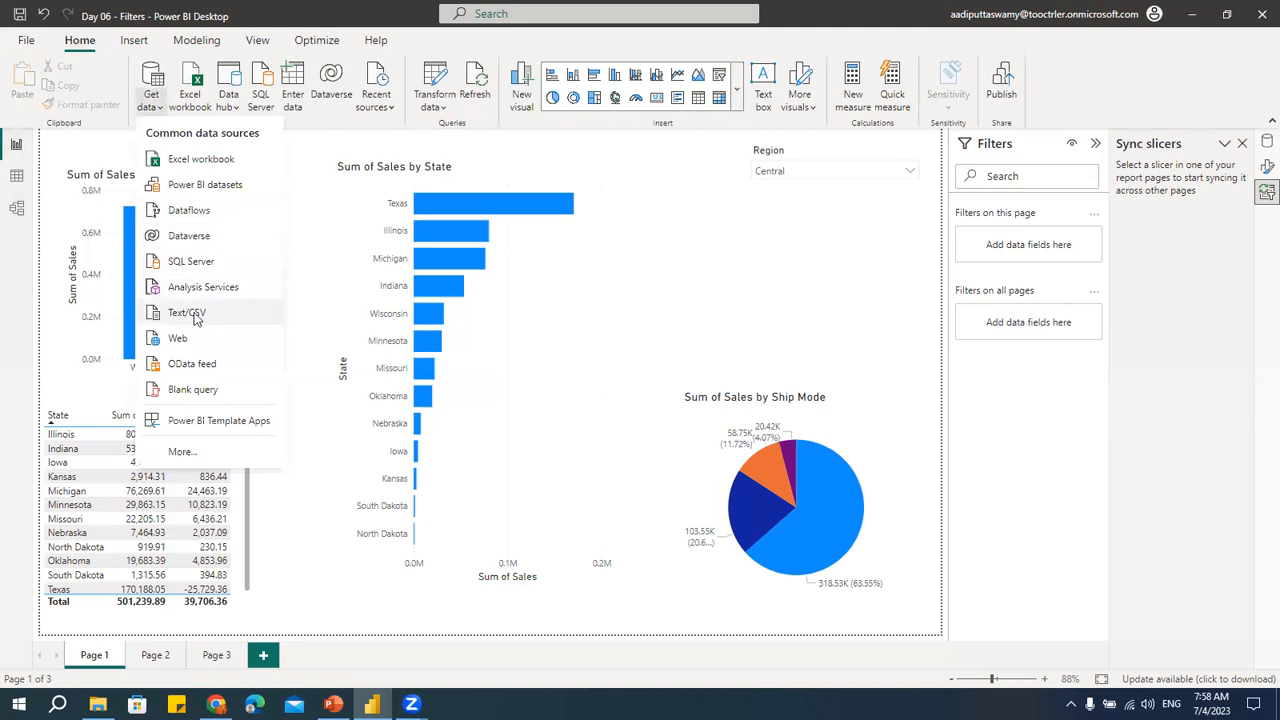
click(192, 265)
mouse_move(192, 266)
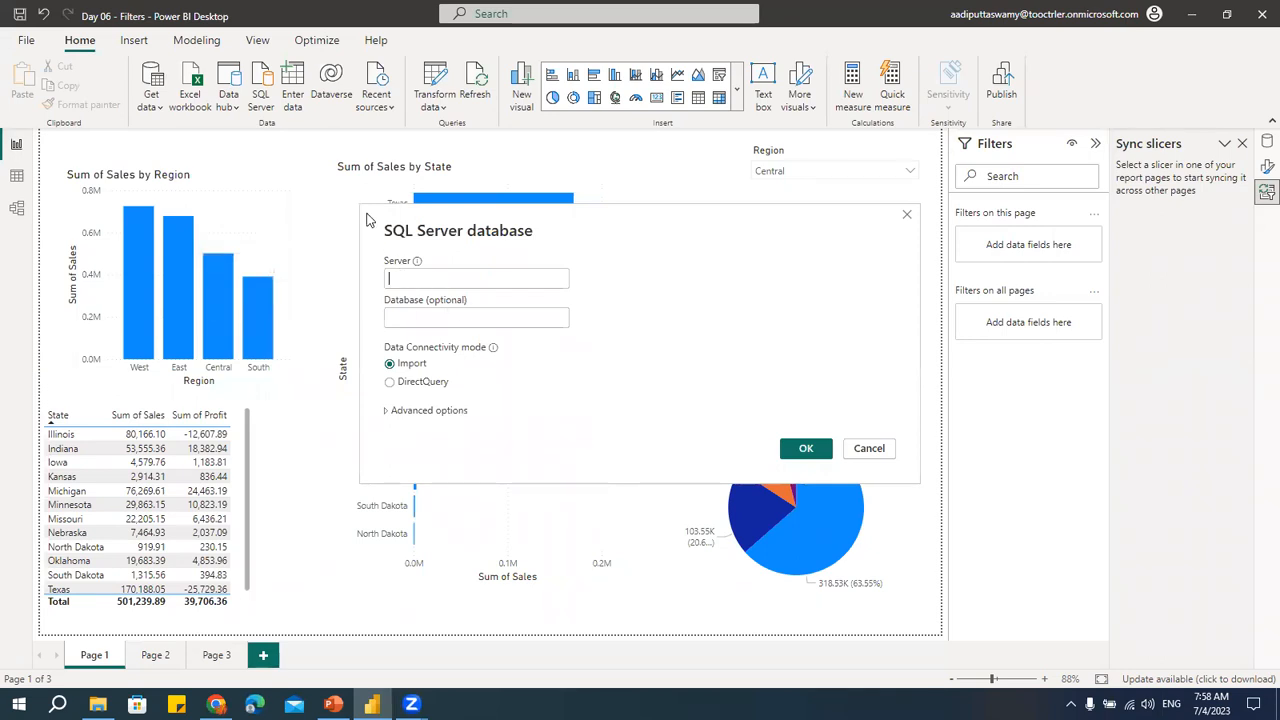
drag(367, 218, 252, 301)
click(317, 360)
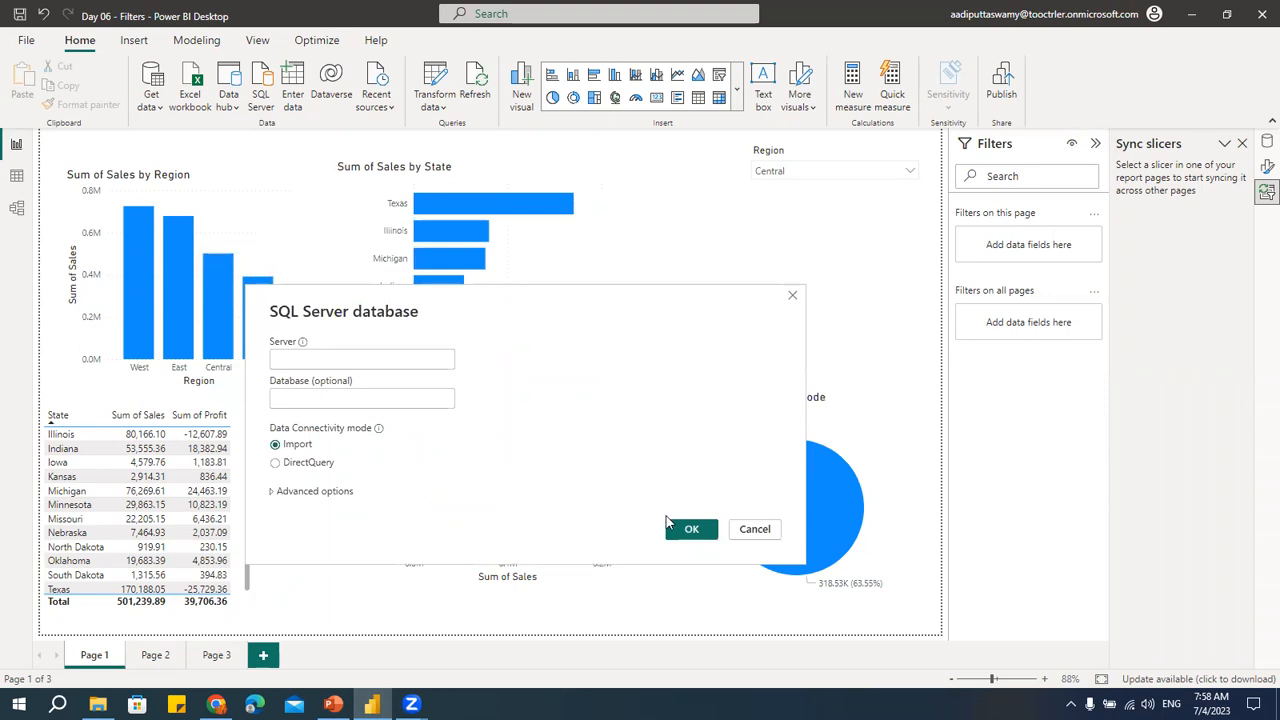
drag(634, 301, 430, 284)
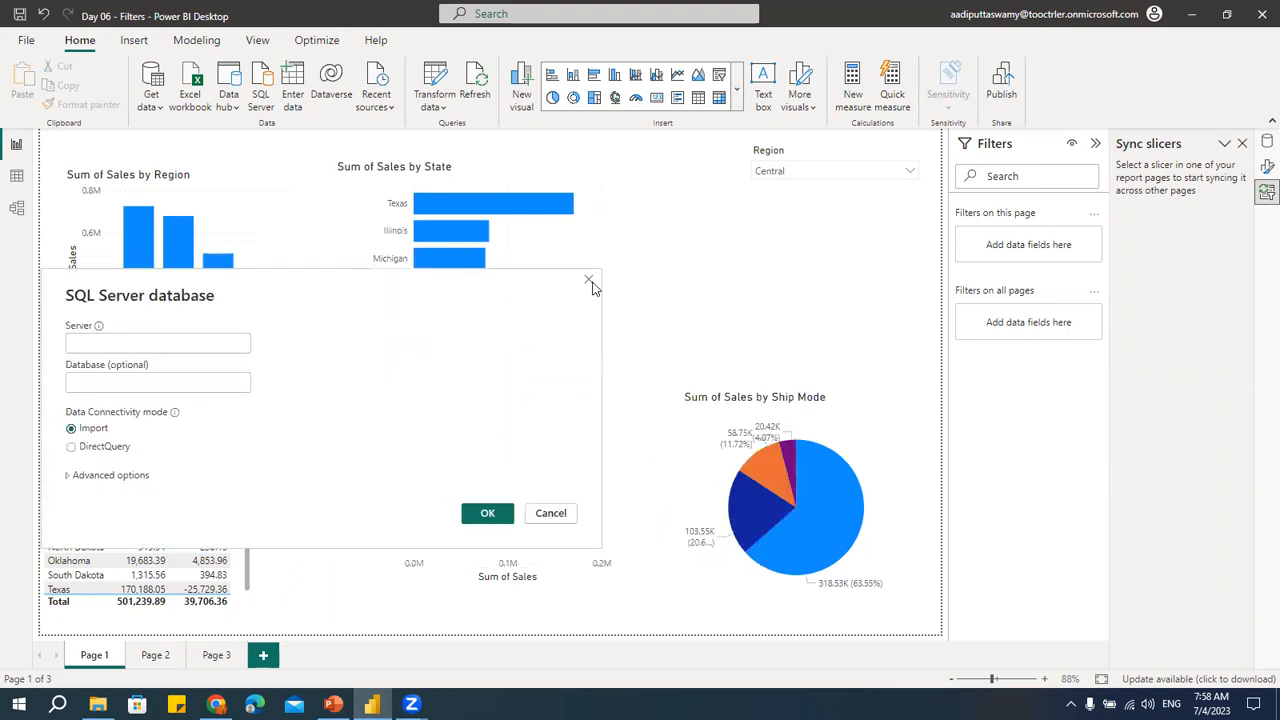
click(589, 280)
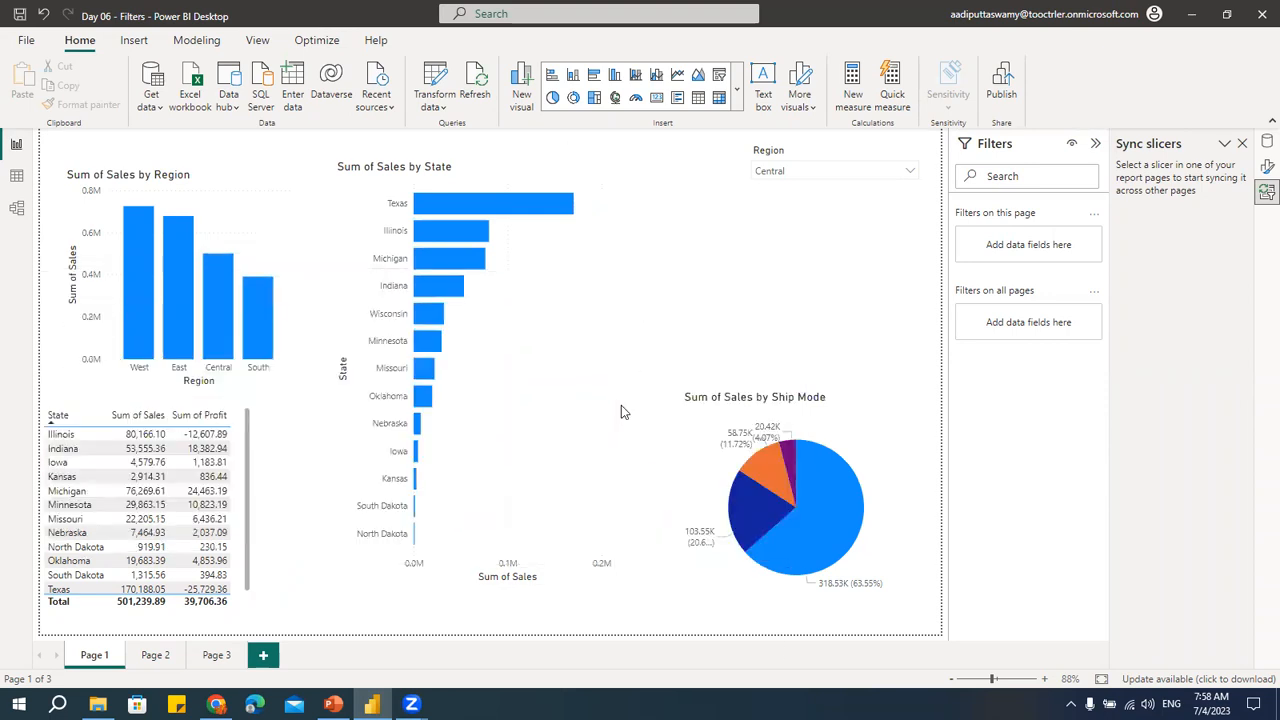